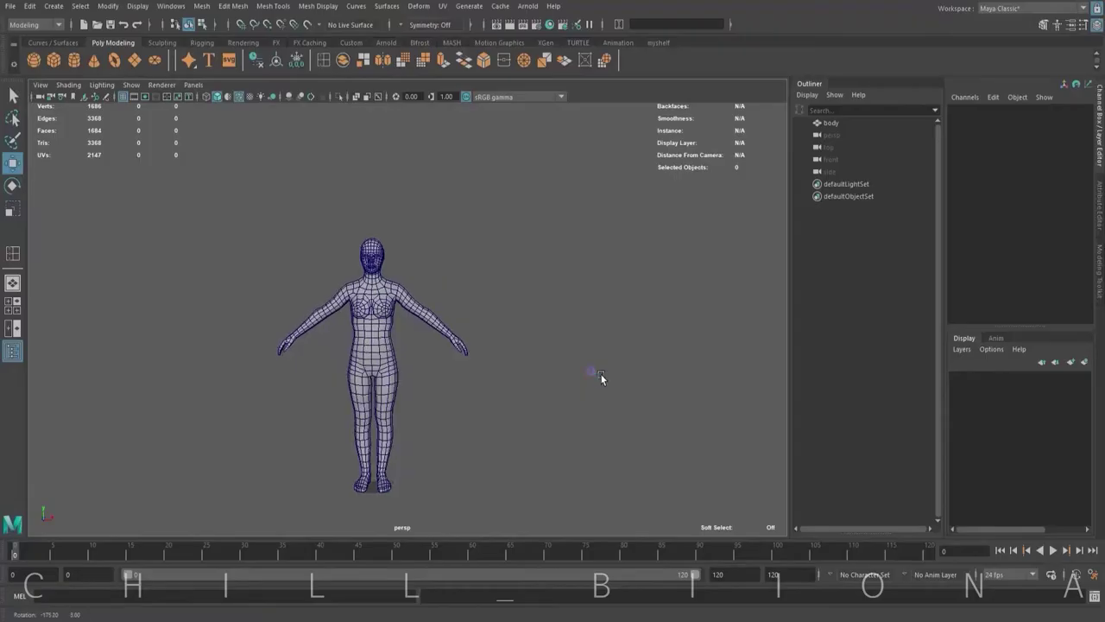
Raise, enlarge and centre the new cylinder so it covers the figure's torso.
drag(423, 483, 406, 294)
key(w)
mouse_move(470, 336)
alt+mouse_down()
mouse_move(374, 317)
mouse_move(406, 294)
mouse_move(406, 308)
alt+mouse_up()
key(r)
key(w)
drag(388, 311, 372, 311)
key(space)
scroll(228, 315, down, 3)
drag(220, 321, 190, 277)
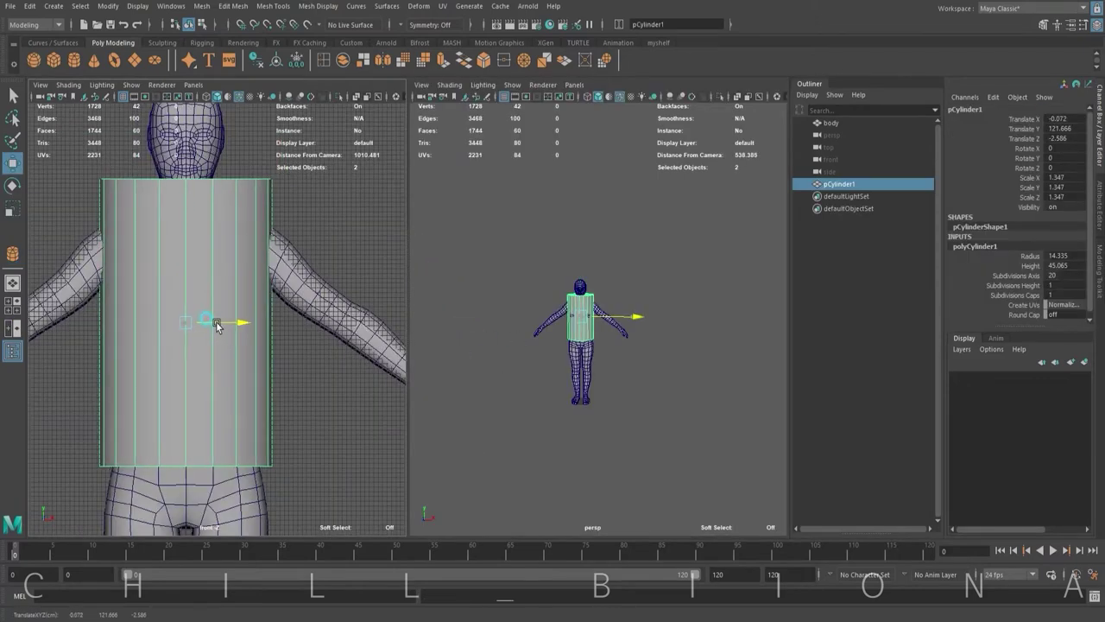
Delete the cylinder's left-half faces and select the remaining half-tube.
drag(86, 198, 161, 481)
key(Delete)
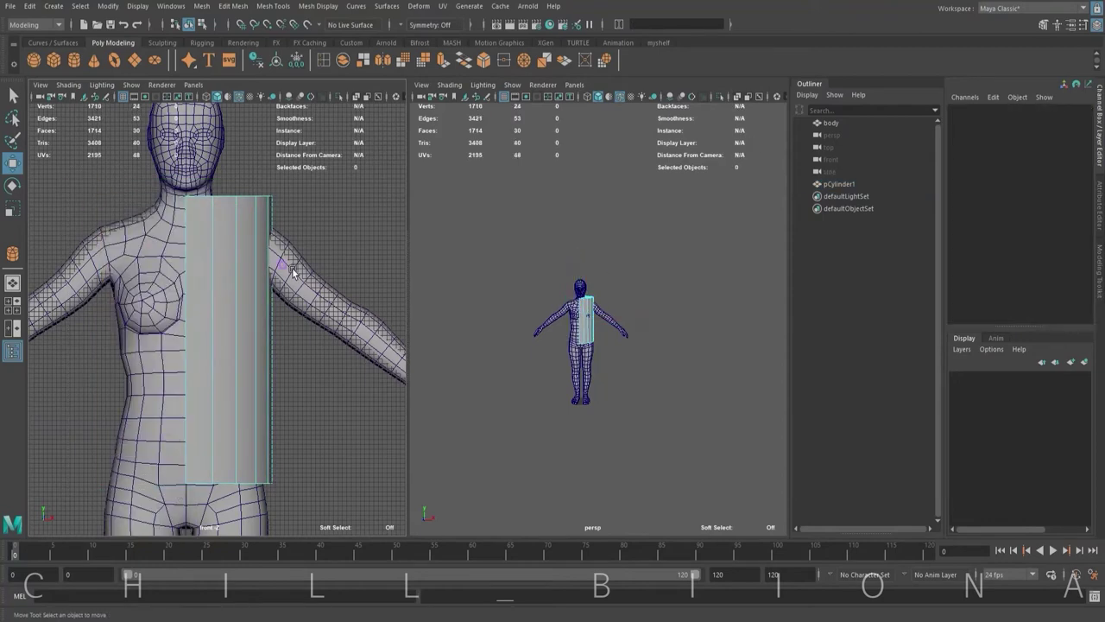
key(space)
scroll(252, 313, up, 2)
click(415, 390)
Insert two horizontal edge loops across the half-tube.
right_drag(415, 391, 436, 314)
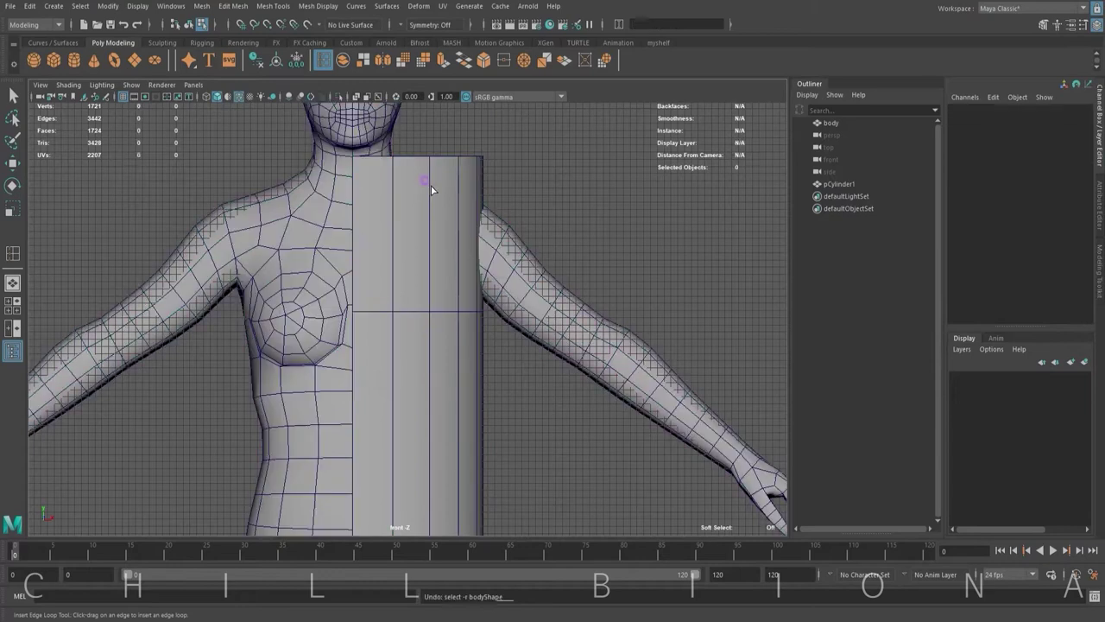
drag(427, 190, 430, 203)
click(424, 239)
alt+middle_drag(424, 362, 369, 258)
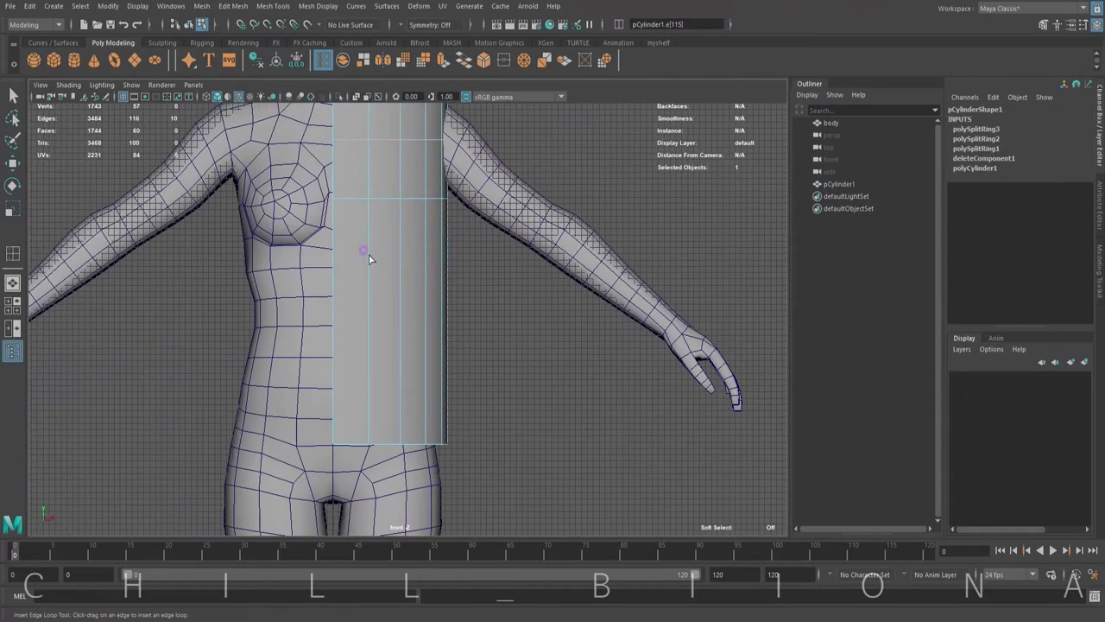
Raise the half-tube's bottom row of points up to the waist.
key(w)
mouse_move(319, 432)
mouse_down()
mouse_move(424, 449)
mouse_move(365, 304)
mouse_up()
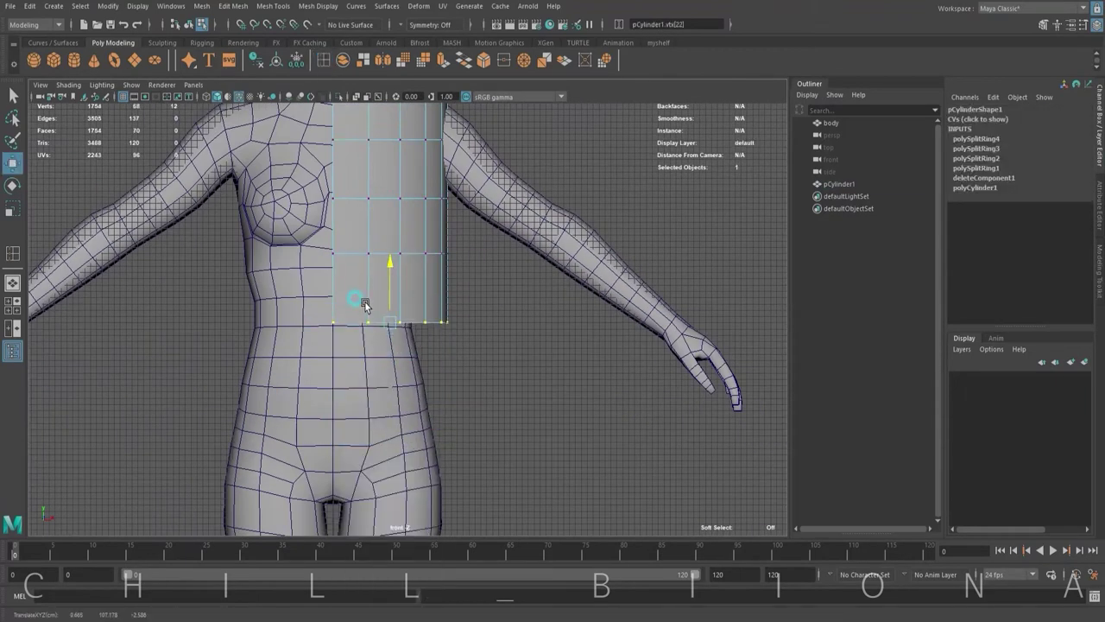
key(space)
key(space)
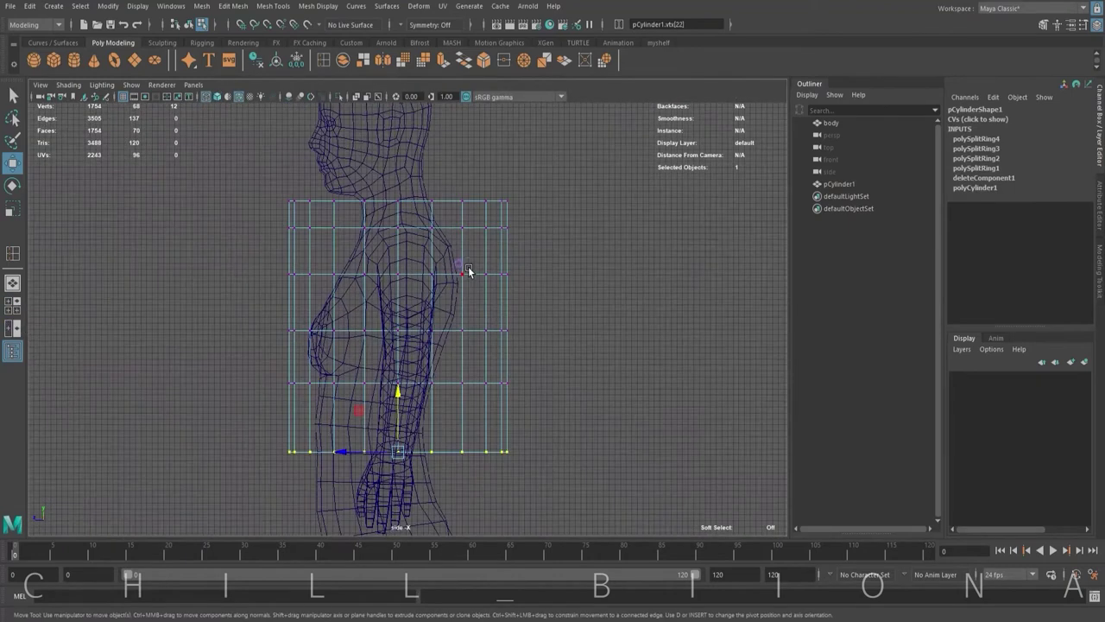
In the side view, scale the half-tube flatter front to back.
key(F8)
key(r)
drag(347, 386, 377, 383)
key(w)
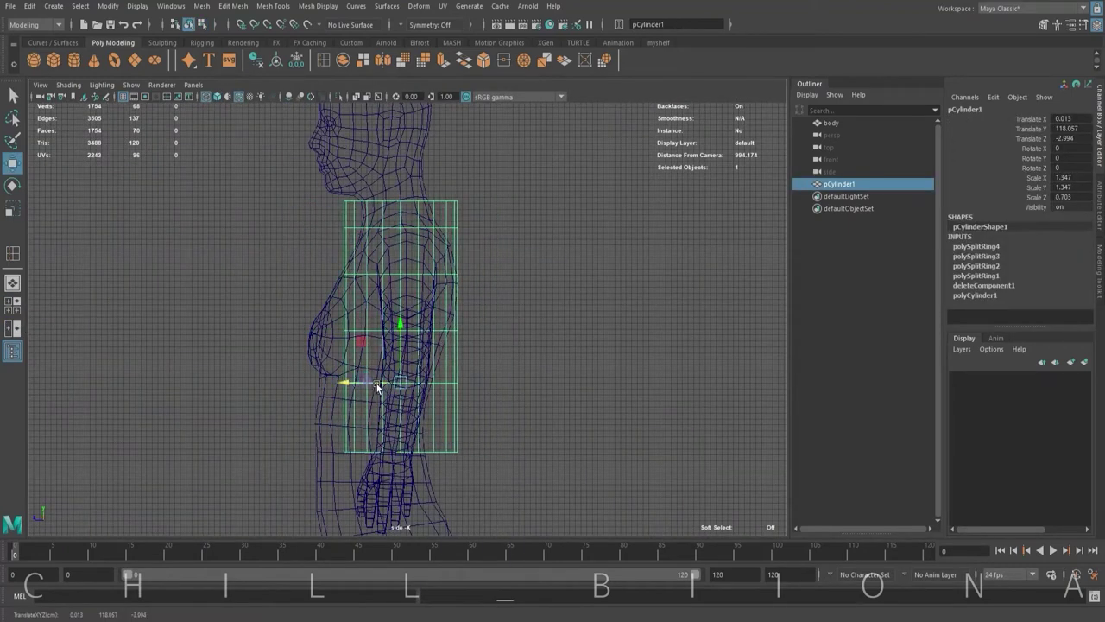
scroll(527, 331, up, 2)
scroll(413, 271, up, 2)
Delete the half-tube face where the arm passes through.
click(493, 220)
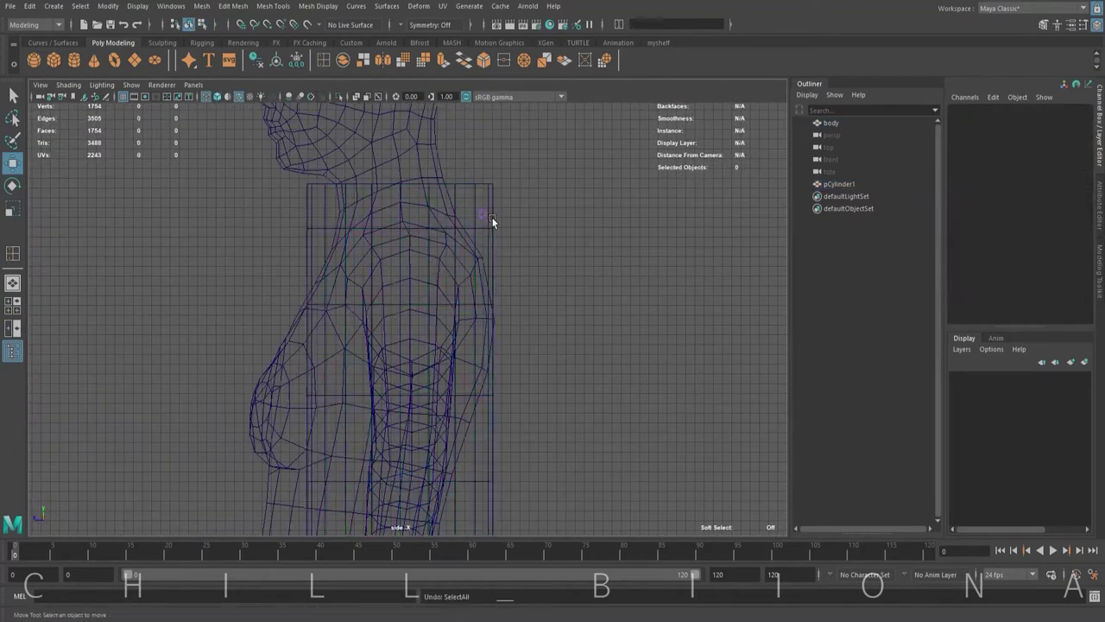
click(493, 227)
key(F11)
click(414, 288)
key(Delete)
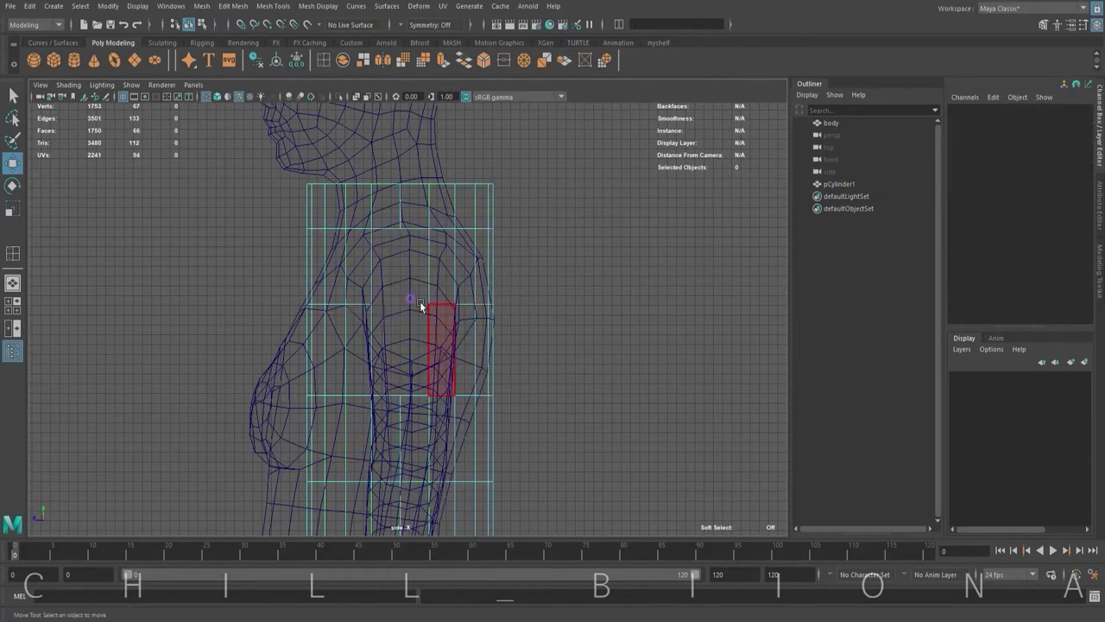
Move the point rows to fit the body, pulling the chest row forward over the bust.
key(F9)
drag(496, 293, 469, 328)
mouse_move(469, 328)
middle_down()
mouse_move(501, 327)
mouse_move(285, 303)
middle_up()
scroll(345, 363, down, 1)
drag(298, 376, 357, 406)
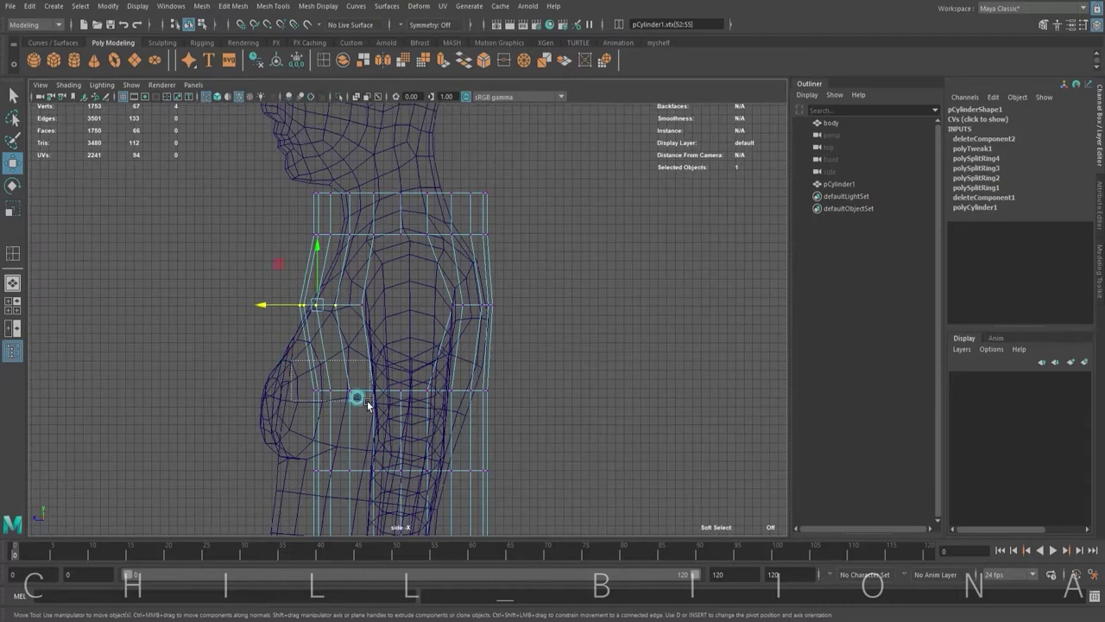
middle_drag(358, 394, 273, 396)
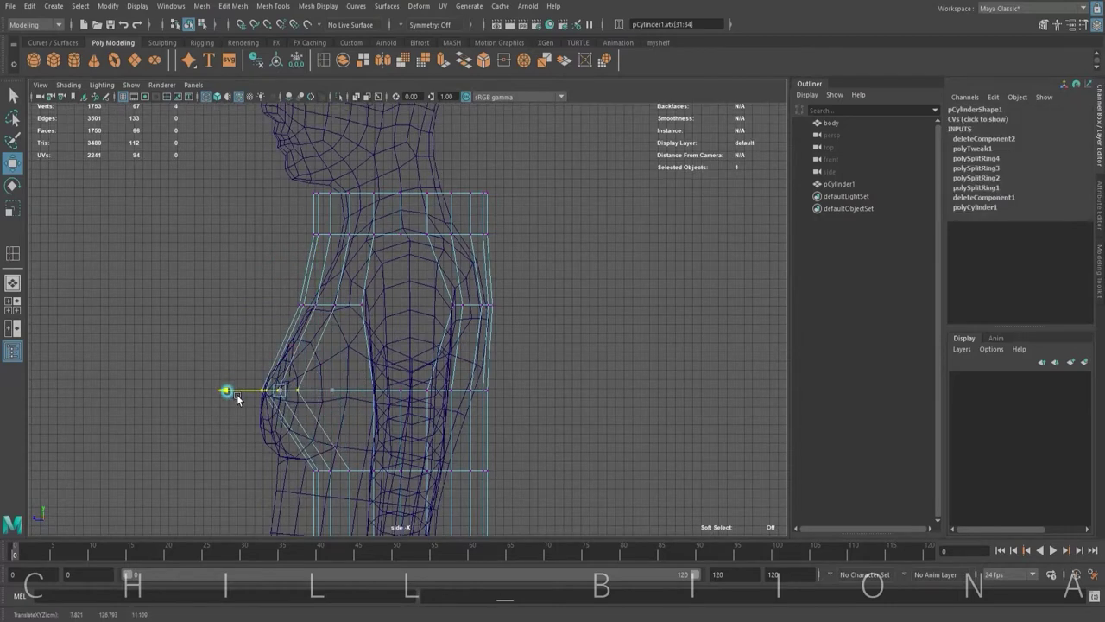
Scale the lower point rows and adjust individual front and bottom points to the torso.
drag(164, 453, 345, 485)
alt+middle_drag(250, 476, 250, 347)
key(r)
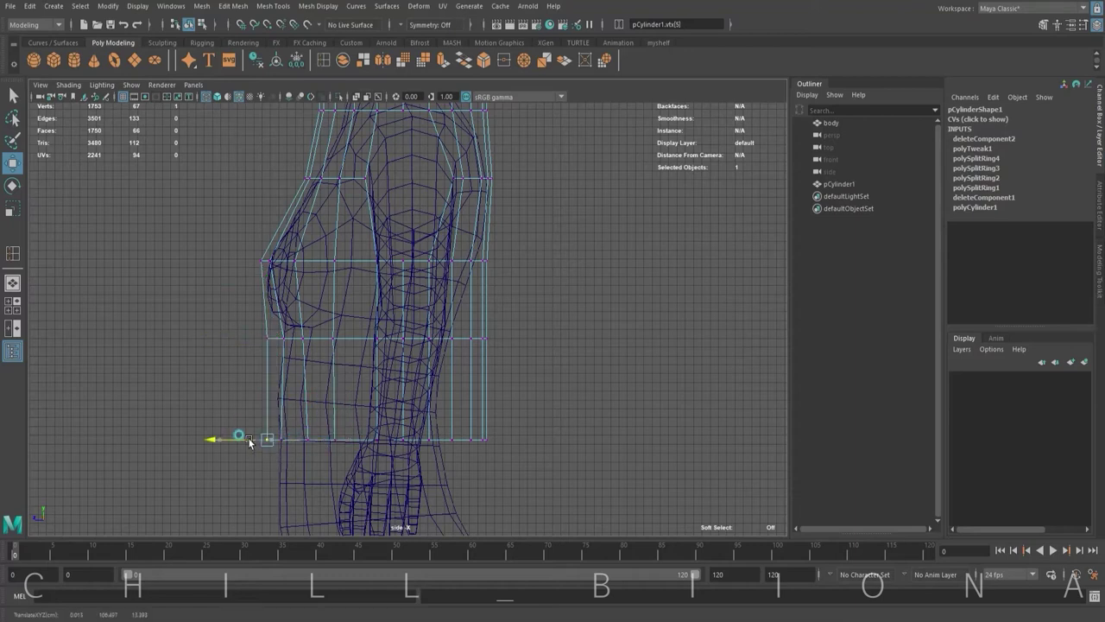
scroll(520, 375, down, 1)
drag(494, 436, 413, 456)
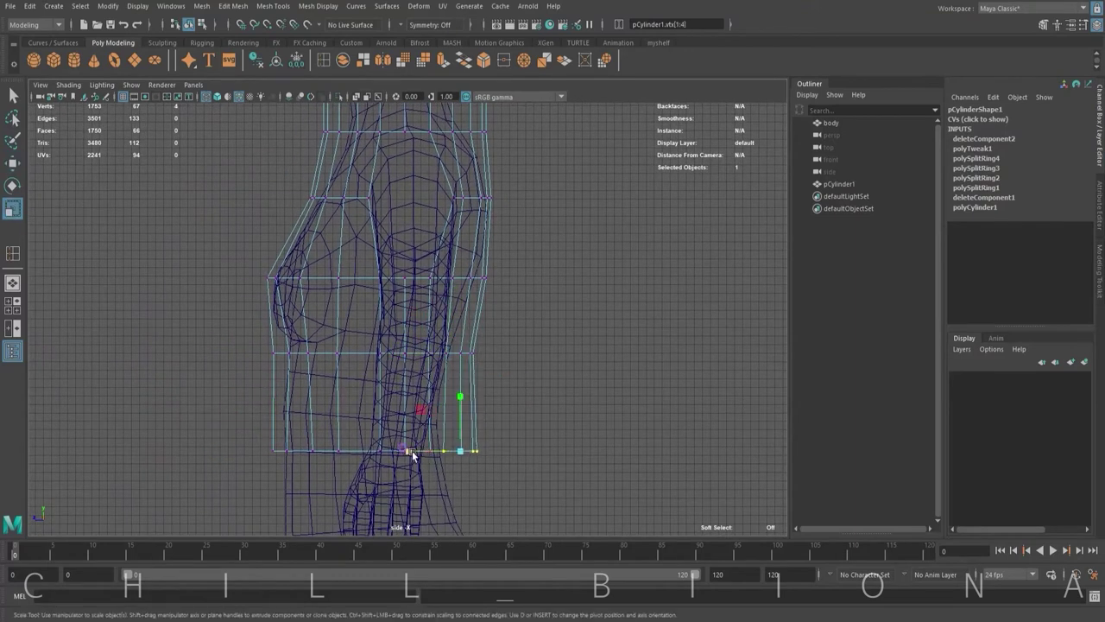
alt+middle_drag(402, 458, 420, 531)
click(421, 300)
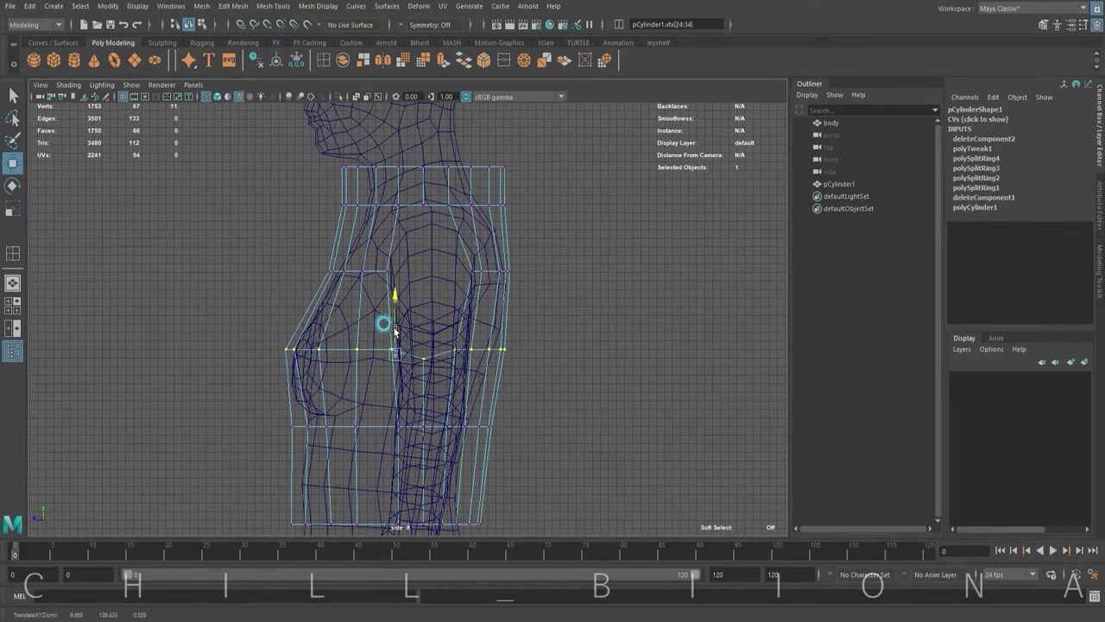
click(396, 426)
scroll(410, 511, down, 1)
click(442, 502)
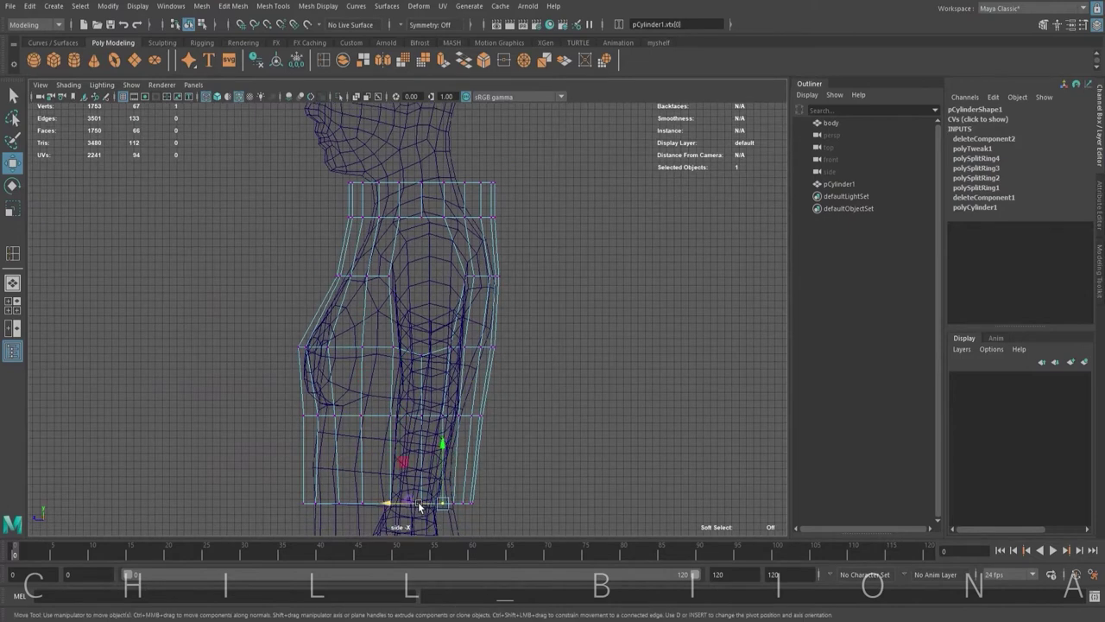
Narrow the top ring of points toward the neck and stretch it front to back.
drag(314, 166, 523, 204)
key(r)
drag(369, 183, 392, 185)
mouse_move(321, 171)
mouse_down()
mouse_move(416, 195)
mouse_move(345, 187)
mouse_move(337, 223)
mouse_up()
key(r)
key(w)
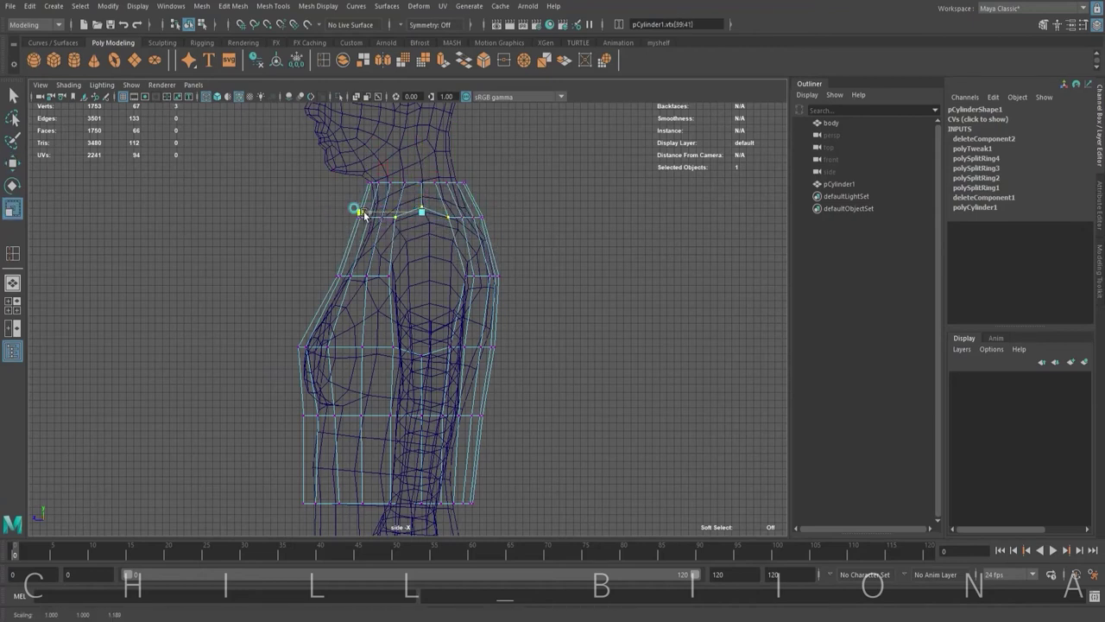
click(383, 284)
key(space)
key(space)
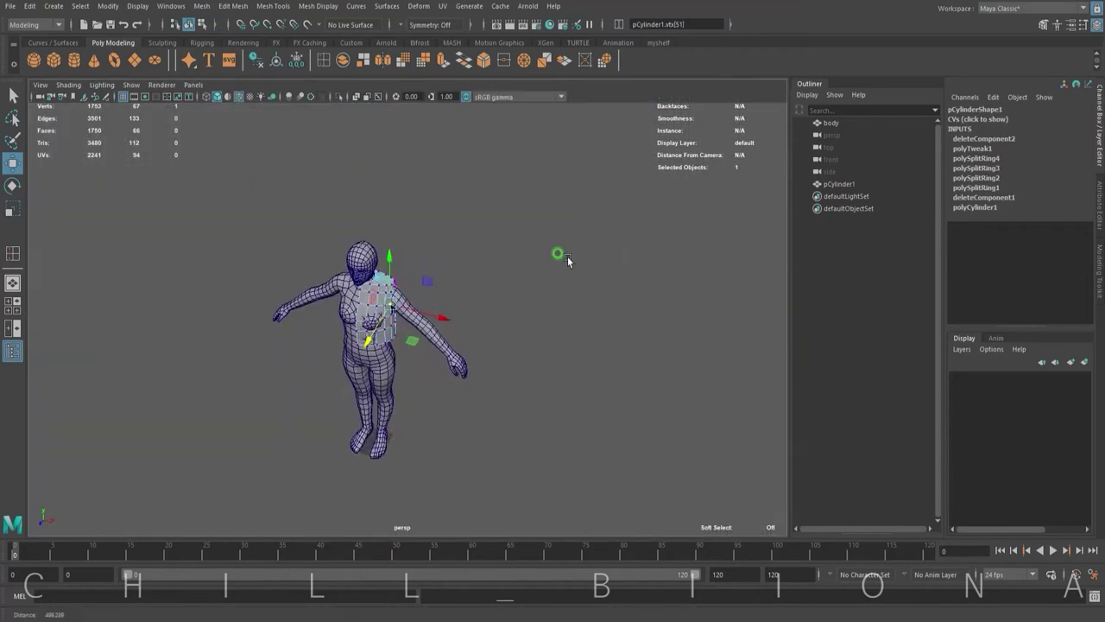
Delete a ring of ten faces from the half-tube.
right_click(342, 212)
mouse_move(562, 254)
alt+mouse_down()
mouse_move(342, 211)
mouse_move(342, 155)
alt+mouse_up()
click(341, 242)
mouse_move(472, 221)
alt+mouse_down()
mouse_move(548, 314)
mouse_move(365, 395)
alt+mouse_up()
key(Delete)
key(Delete)
Select the neck-opening edge loop and scale it to fit the neck.
mouse_move(542, 369)
alt+mouse_down()
mouse_move(415, 361)
mouse_move(360, 316)
mouse_move(506, 343)
mouse_move(364, 308)
mouse_move(406, 259)
mouse_move(414, 291)
mouse_move(379, 322)
alt+mouse_up()
click(395, 310)
key(r)
double_click(413, 291)
key(r)
Adjust back and neck points with Soft Select turned on.
mouse_move(430, 285)
alt+mouse_down()
mouse_move(472, 343)
mouse_move(449, 329)
mouse_move(472, 321)
alt+mouse_up()
right_drag(471, 321, 436, 319)
click(471, 336)
mouse_move(477, 335)
alt+mouse_down()
mouse_move(493, 301)
mouse_move(394, 291)
alt+mouse_up()
click(328, 314)
alt+drag(373, 342, 461, 316)
key(b)
click(383, 301)
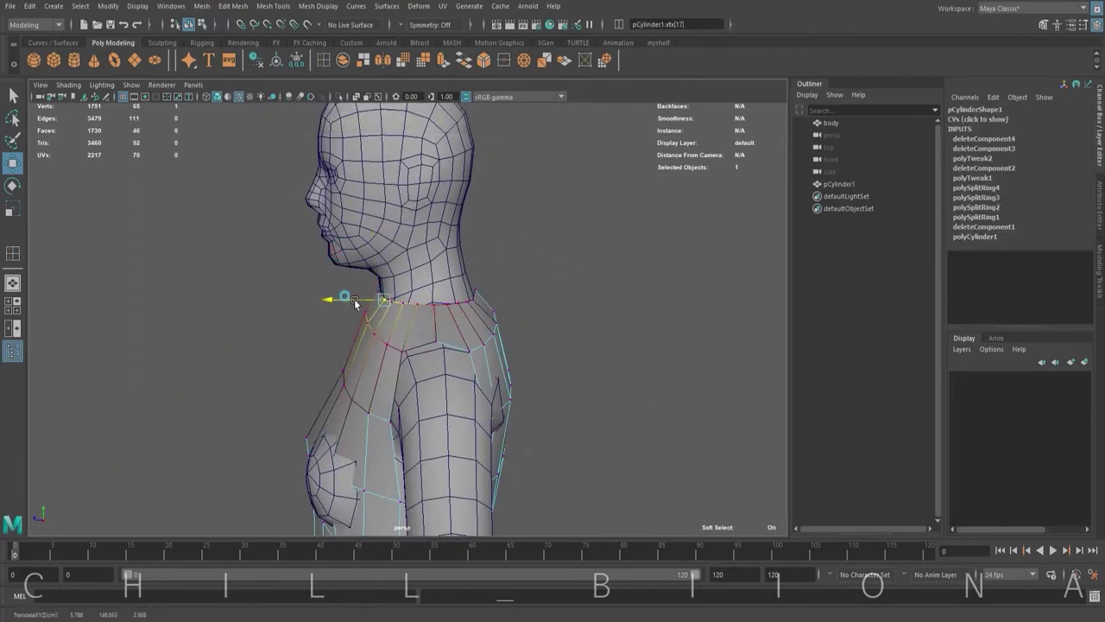
Reshape the chest ring and bottom row of points, then turn Soft Select off.
mouse_move(549, 300)
alt+mouse_down()
mouse_move(406, 371)
mouse_move(482, 473)
mouse_move(414, 345)
mouse_move(424, 420)
mouse_move(556, 333)
mouse_move(459, 313)
mouse_move(373, 370)
mouse_move(345, 436)
alt+mouse_up()
double_click(389, 380)
double_click(459, 312)
key(b)
click(341, 431)
click(429, 461)
Select and nudge the shoulder points so the top fits the shoulder.
mouse_move(429, 460)
alt+mouse_down()
mouse_move(584, 407)
mouse_move(708, 333)
mouse_move(476, 416)
alt+mouse_up()
mouse_move(410, 203)
mouse_down()
mouse_move(358, 259)
mouse_move(449, 285)
mouse_move(637, 239)
mouse_move(518, 215)
mouse_up()
mouse_move(518, 216)
alt+mouse_down()
mouse_move(631, 263)
mouse_move(477, 192)
mouse_move(500, 239)
alt+mouse_up()
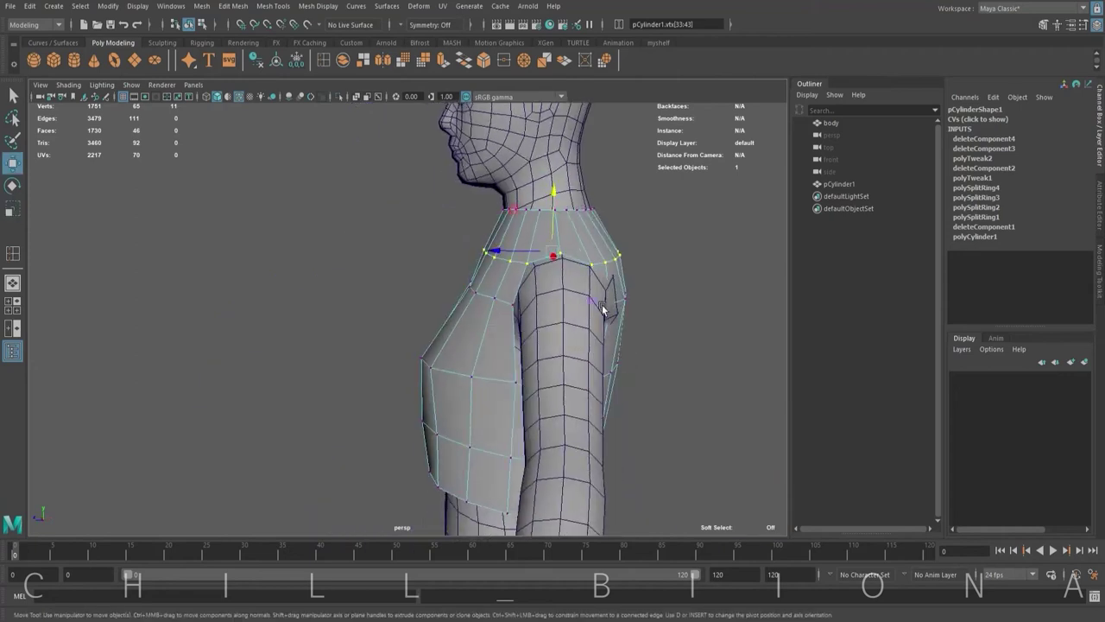
click(616, 302)
click(566, 255)
mouse_move(687, 302)
alt+mouse_down()
mouse_move(604, 268)
mouse_move(645, 320)
mouse_move(474, 231)
mouse_move(506, 230)
mouse_move(376, 301)
alt+mouse_up()
click(473, 232)
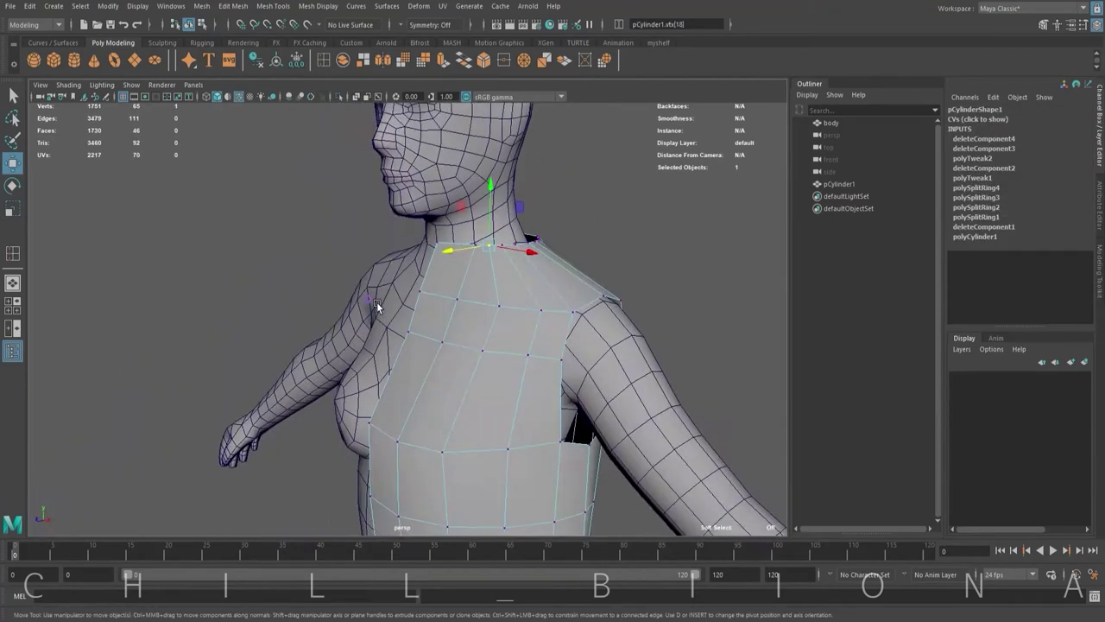
Insert an edge loop across the shoulder and move it into place.
shift+right_drag(376, 302, 406, 380)
click(406, 380)
key(w)
mouse_move(406, 380)
alt+mouse_down()
mouse_move(485, 276)
mouse_move(607, 407)
alt+mouse_up()
scroll(473, 294, up, 3)
Move a shoulder point into place and draw a tall new cylinder beside the leg.
click(472, 294)
key(F9)
click(582, 251)
alt+drag(599, 279, 725, 259)
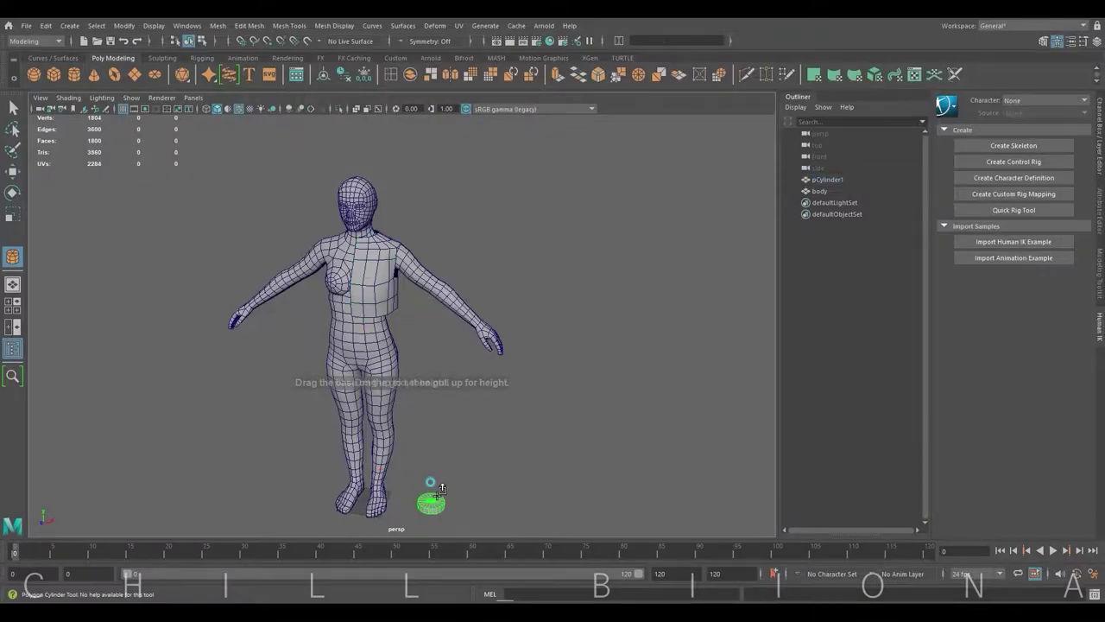
drag(442, 489, 438, 246)
Give the cylinder 8 axis subdivisions and rotate, move and scale it along the arm.
click(1101, 122)
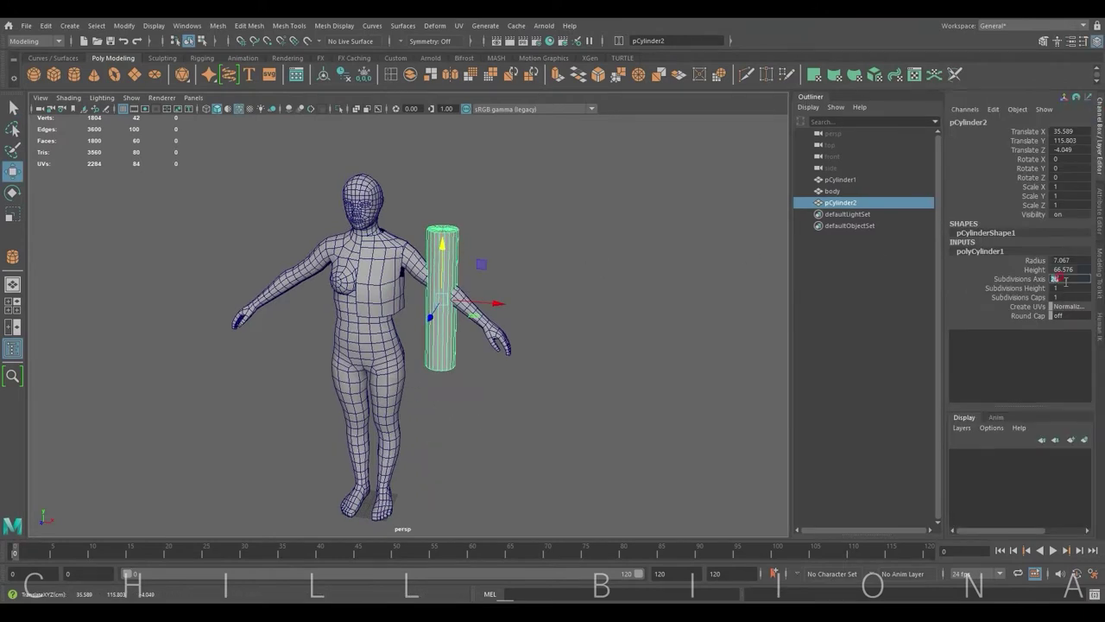
key(e)
drag(449, 250, 415, 263)
key(w)
key(e)
key(r)
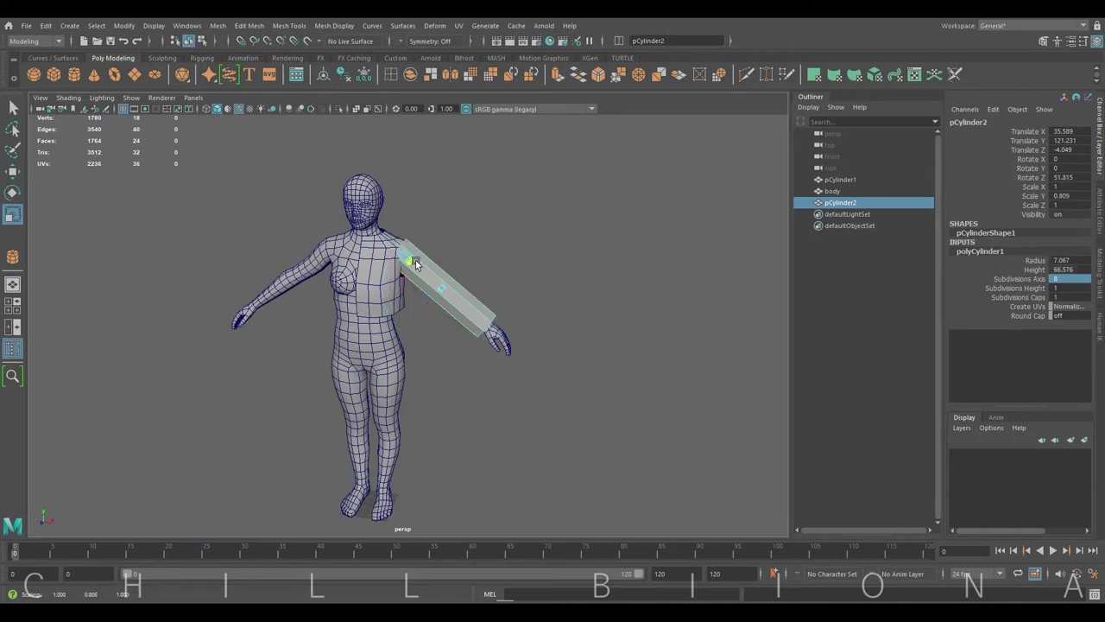
scroll(447, 269, up, 5)
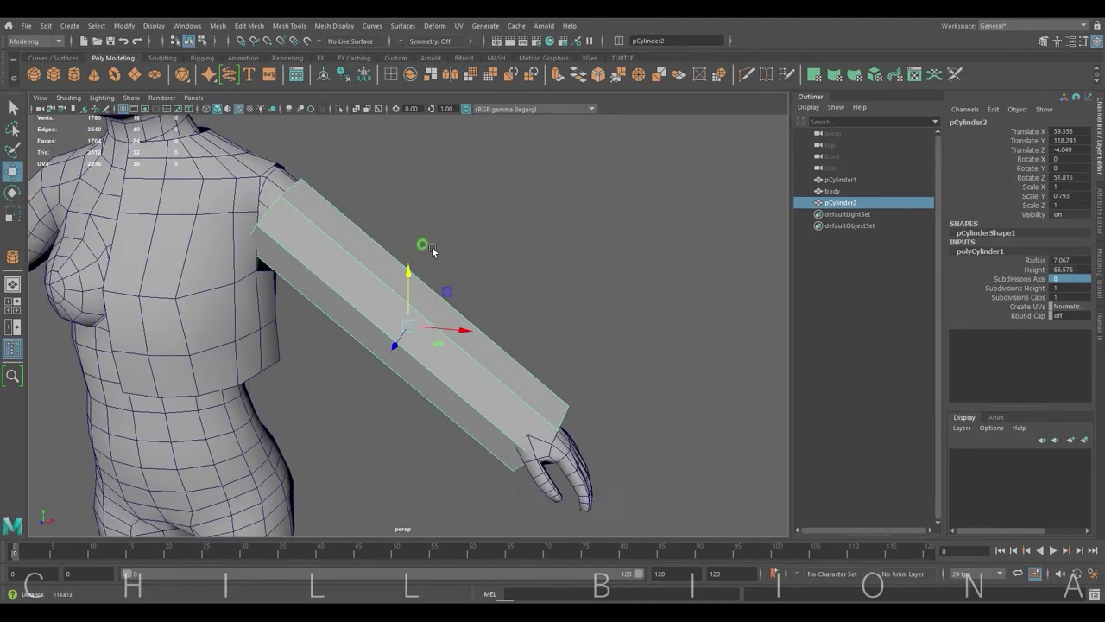
Insert two edge loops across the sleeve, one near the shoulder.
mouse_move(442, 270)
alt+mouse_down()
mouse_move(323, 277)
mouse_move(198, 247)
mouse_move(447, 254)
alt+mouse_up()
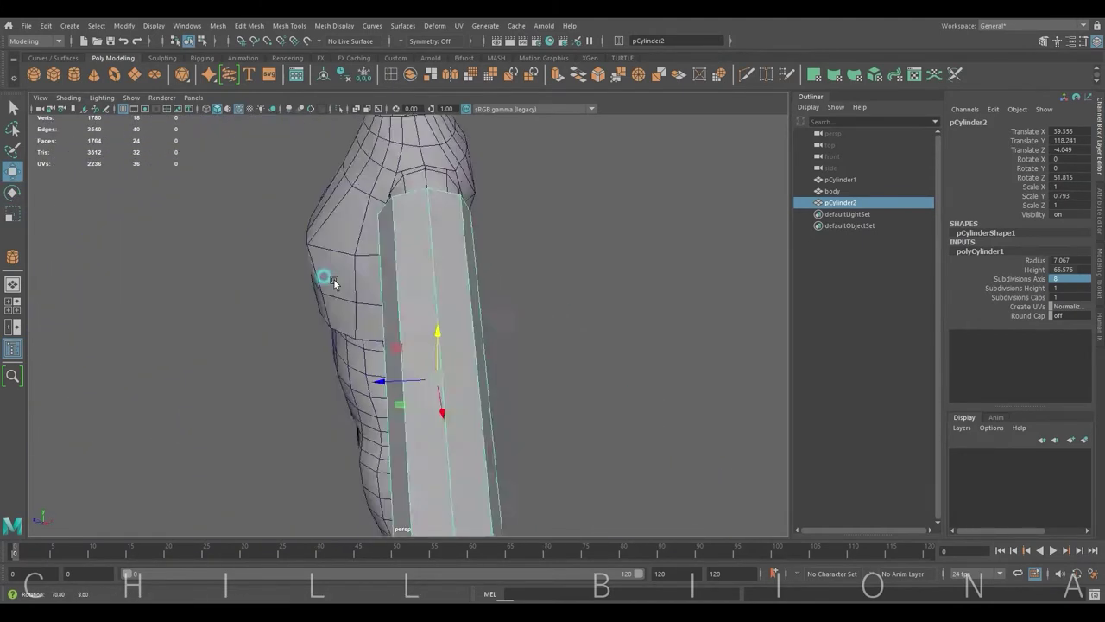
shift+right_drag(446, 254, 490, 317)
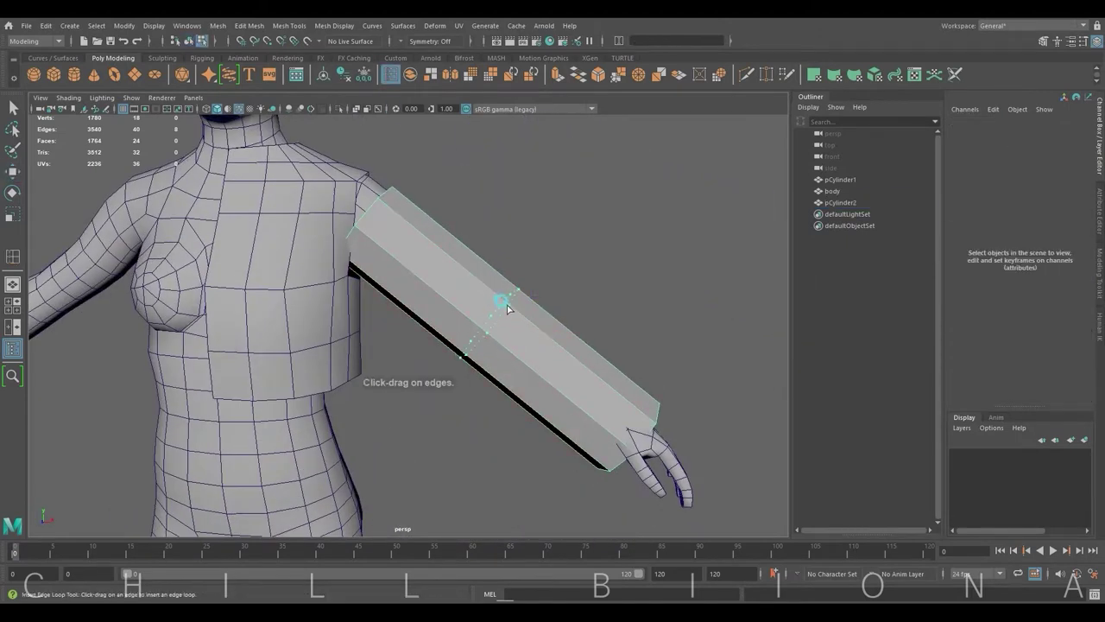
click(507, 308)
alt+drag(508, 308, 441, 236)
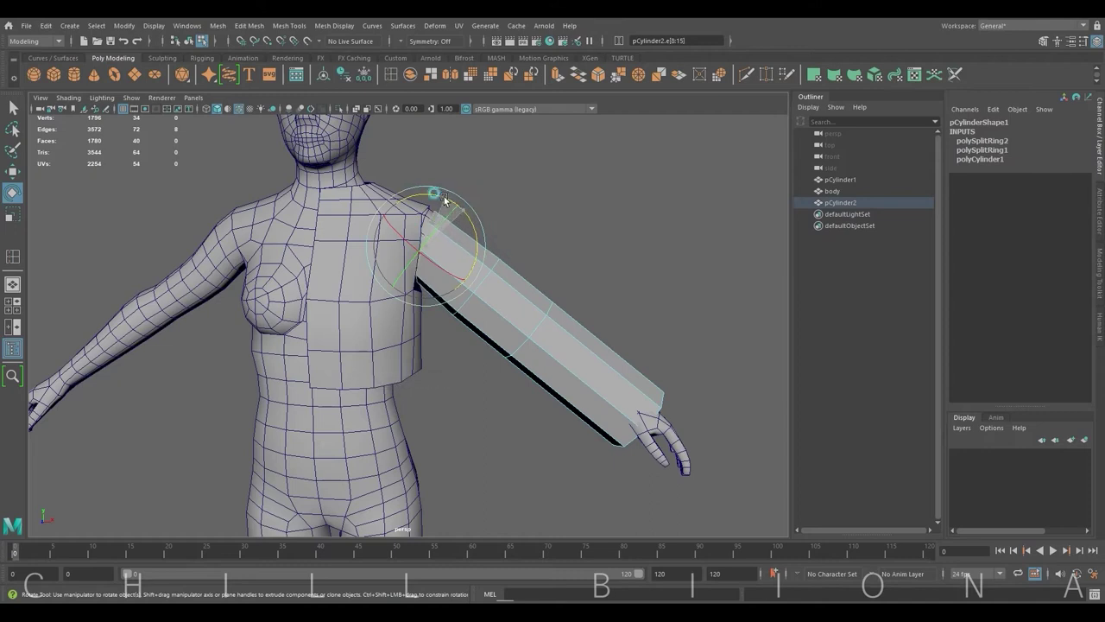
Select the whole sleeve cylinder and isolate it in the view.
key(r)
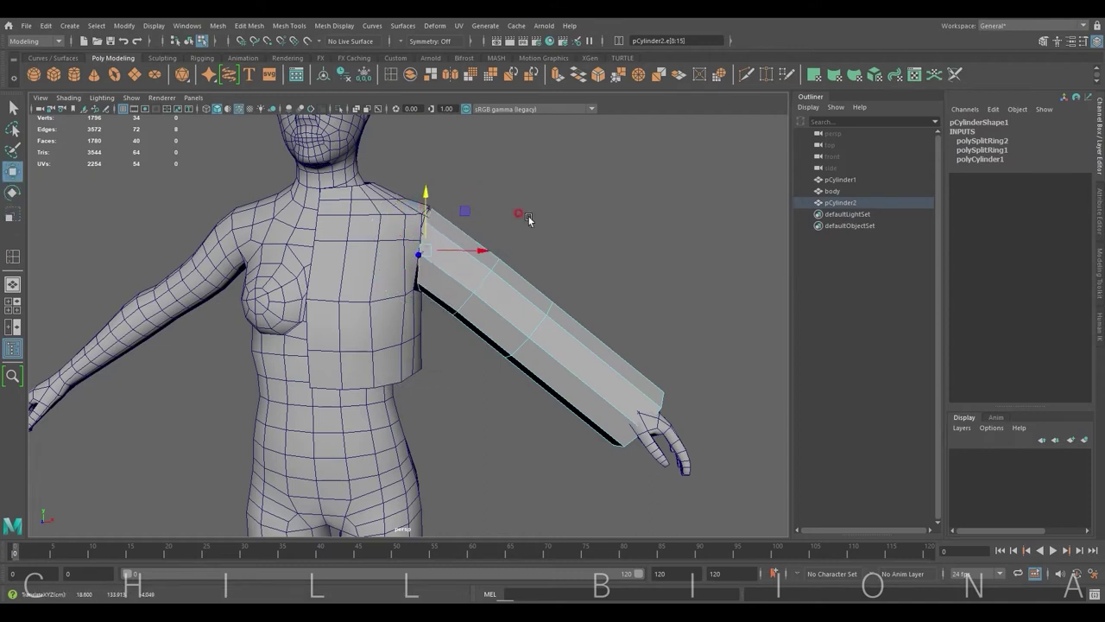
scroll(558, 227, up, 2)
key(F8)
key(ctrl+1)
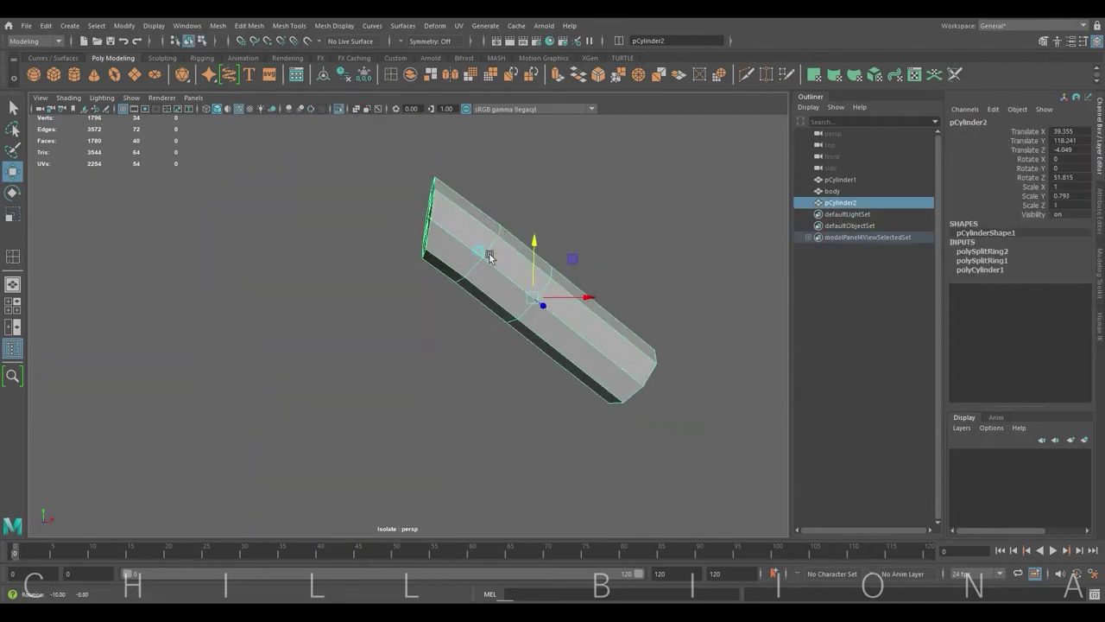
Delete the sleeve cylinder's end cap faces.
right_drag(490, 256, 489, 289)
mouse_move(469, 185)
mouse_down()
mouse_move(531, 346)
mouse_move(410, 280)
mouse_move(587, 320)
mouse_move(584, 308)
mouse_up()
key(Delete)
mouse_move(463, 314)
alt+mouse_down()
mouse_move(507, 279)
mouse_move(339, 108)
alt+mouse_up()
click(340, 108)
Move the sleeve's bottom border loop and upper edges to shape the sleeve.
double_click(375, 373)
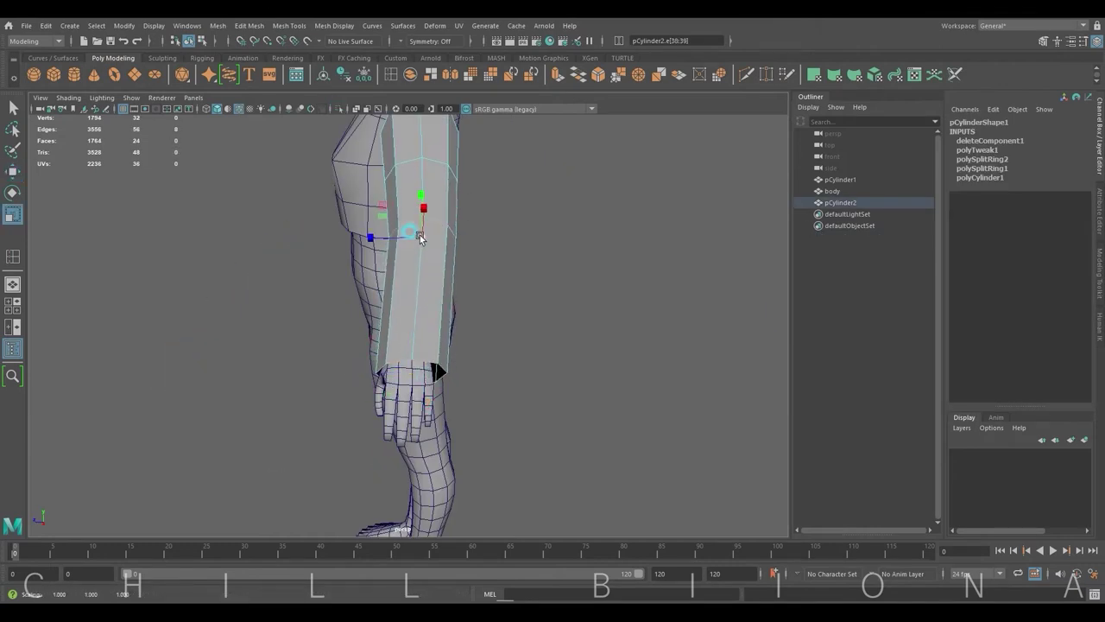
key(w)
alt+drag(420, 238, 397, 249)
alt+right_drag(398, 248, 414, 207)
mouse_move(415, 207)
alt+mouse_down()
mouse_move(440, 256)
mouse_move(382, 172)
alt+mouse_up()
click(367, 181)
alt+right_drag(371, 199, 388, 214)
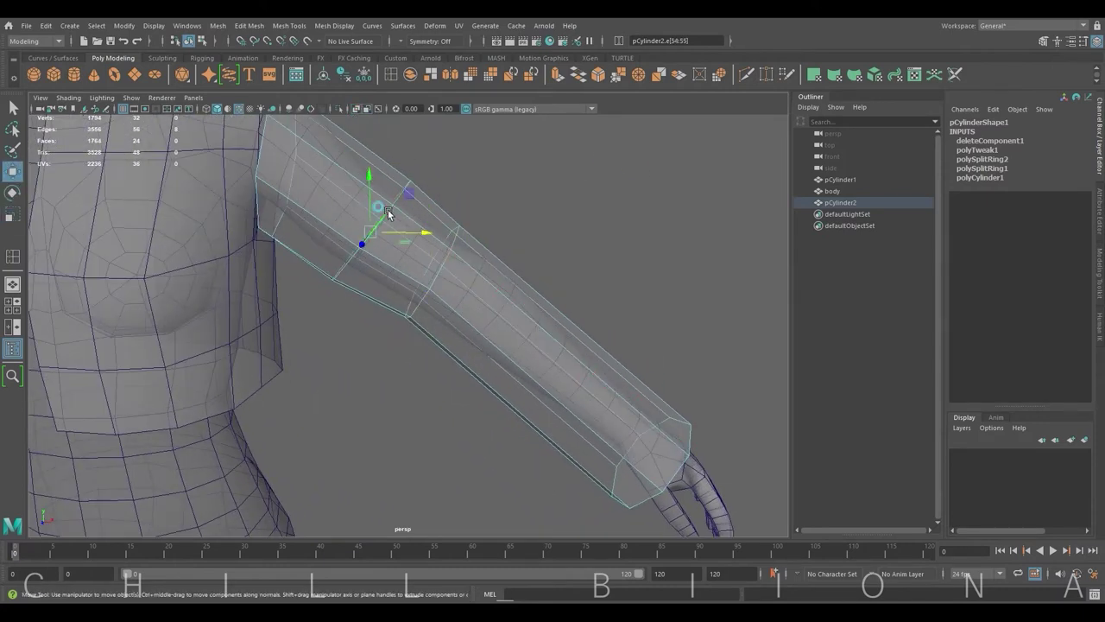
Raise the mid-forearm loop so the sleeve follows the arm to the wrist.
mouse_move(411, 183)
alt+mouse_down()
mouse_move(447, 227)
mouse_move(433, 426)
mouse_move(288, 366)
mouse_move(345, 371)
mouse_move(456, 345)
alt+mouse_up()
double_click(432, 427)
key(e)
key(w)
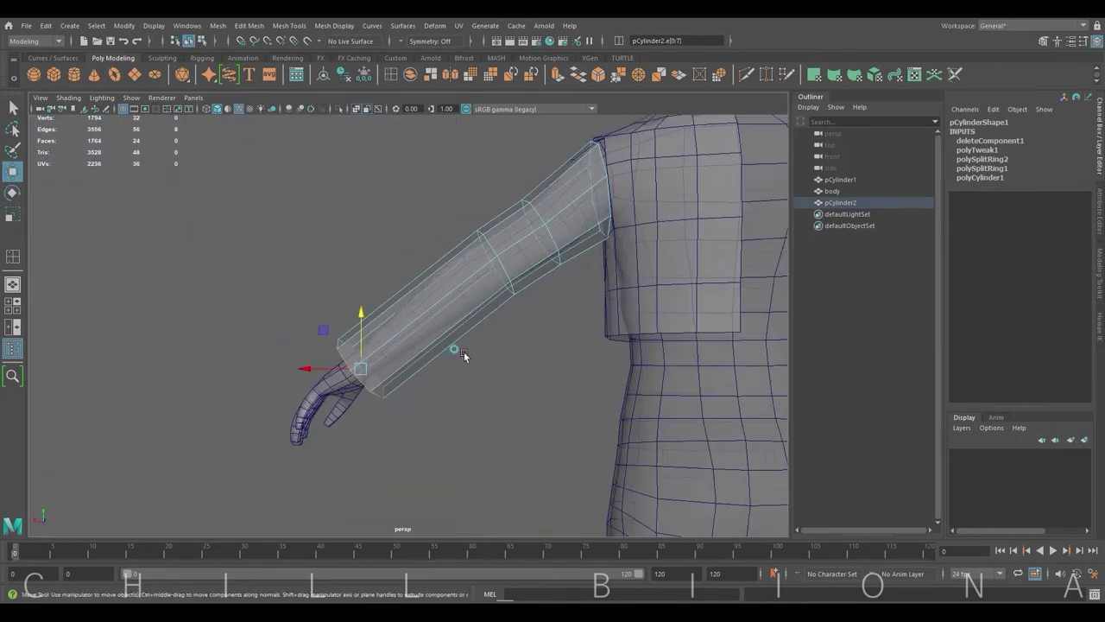
double_click(458, 268)
drag(463, 270, 481, 248)
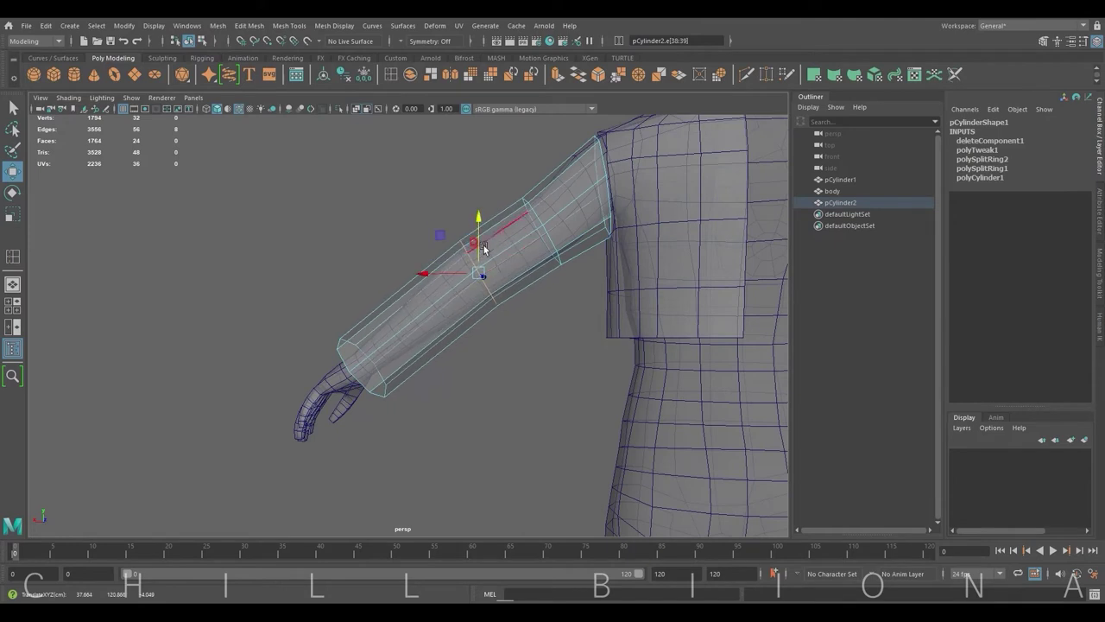
mouse_move(462, 297)
alt+mouse_down()
mouse_move(454, 314)
mouse_move(420, 193)
alt+mouse_up()
right_click(419, 193)
Combine the crop top and the sleeve into a single mesh.
click(457, 287)
shift+click(456, 287)
click(217, 26)
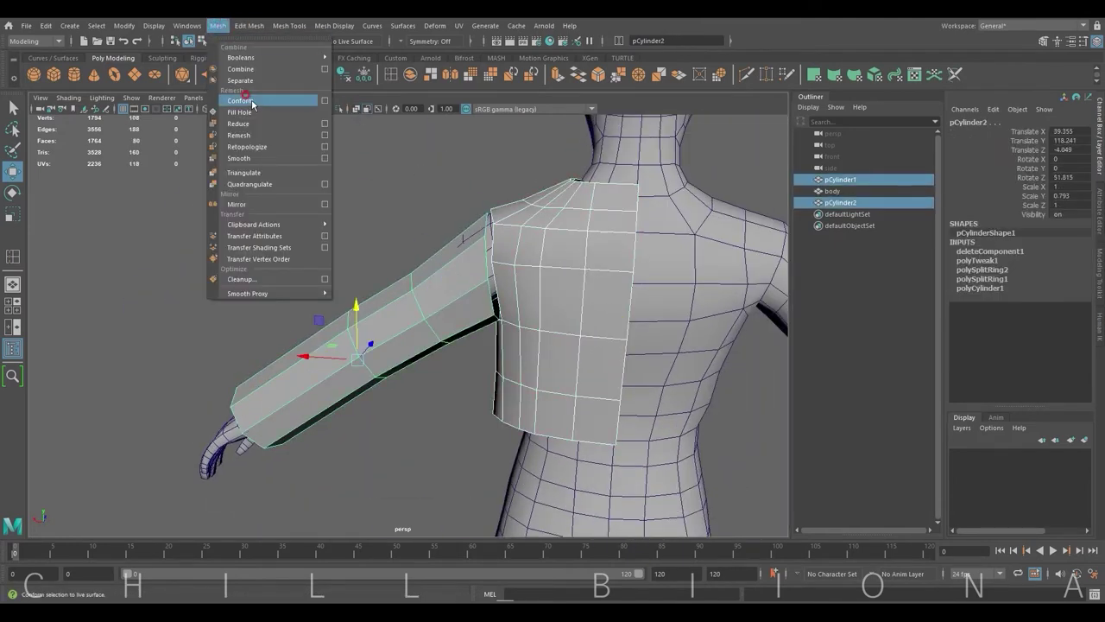
click(240, 69)
In vertex mode, snap-merge the sleeve's shoulder vertices onto the top's to stitch the seam.
right_click(506, 212)
click(505, 212)
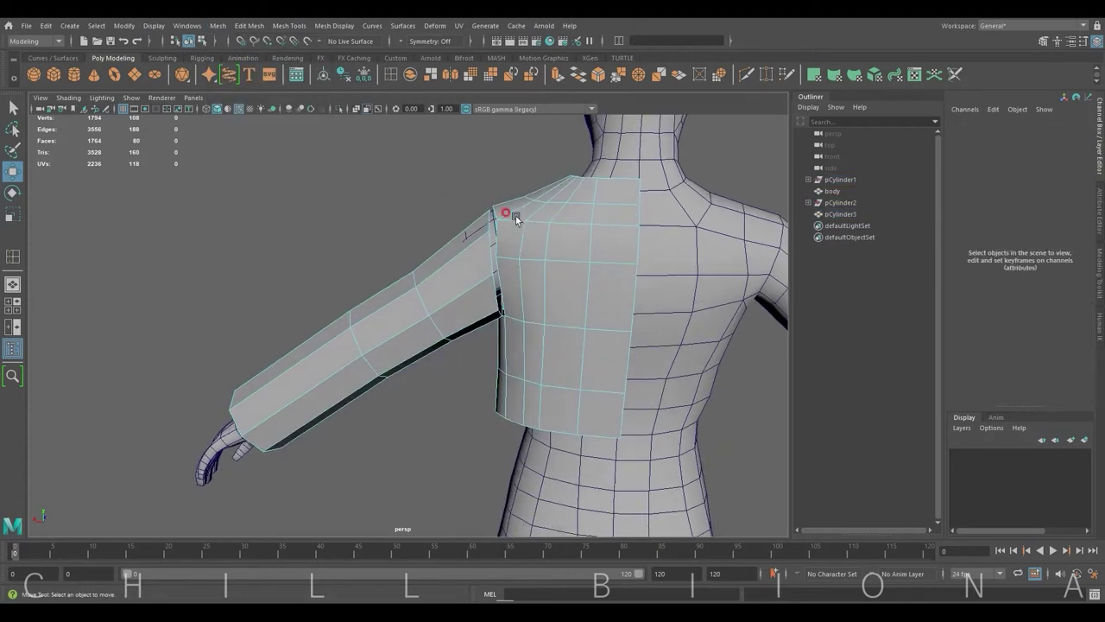
scroll(476, 215, up, 3)
click(440, 257)
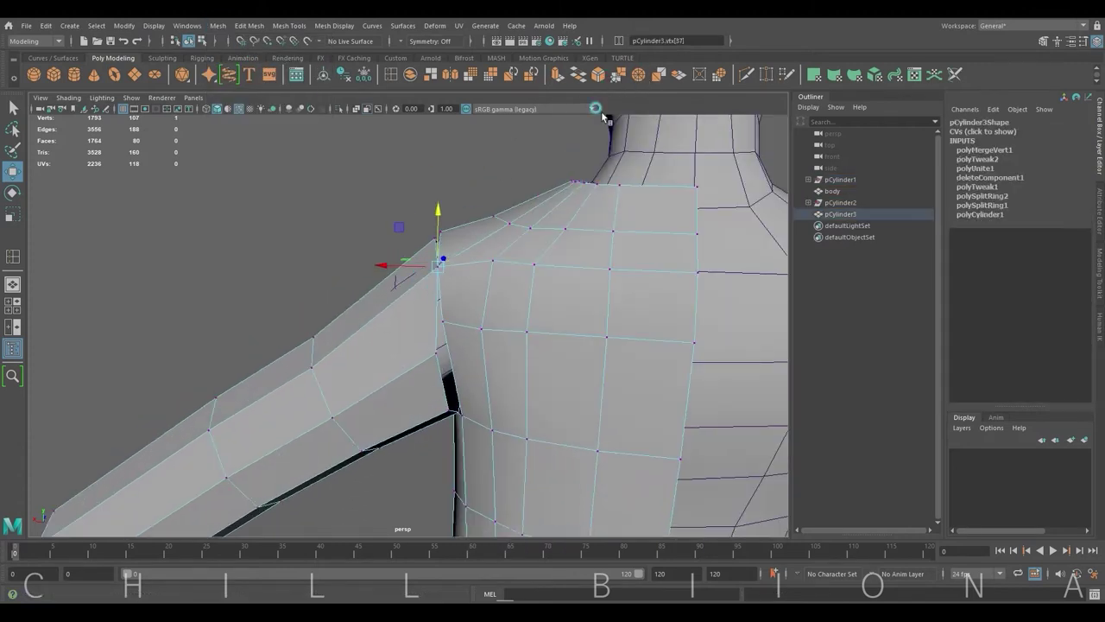
mouse_move(435, 361)
mouse_down()
mouse_move(469, 394)
mouse_move(449, 259)
mouse_up()
mouse_move(451, 167)
mouse_down()
mouse_move(466, 316)
mouse_move(528, 251)
mouse_up()
drag(515, 289, 518, 257)
mouse_move(518, 257)
alt+mouse_down()
mouse_move(675, 310)
mouse_move(666, 239)
alt+mouse_up()
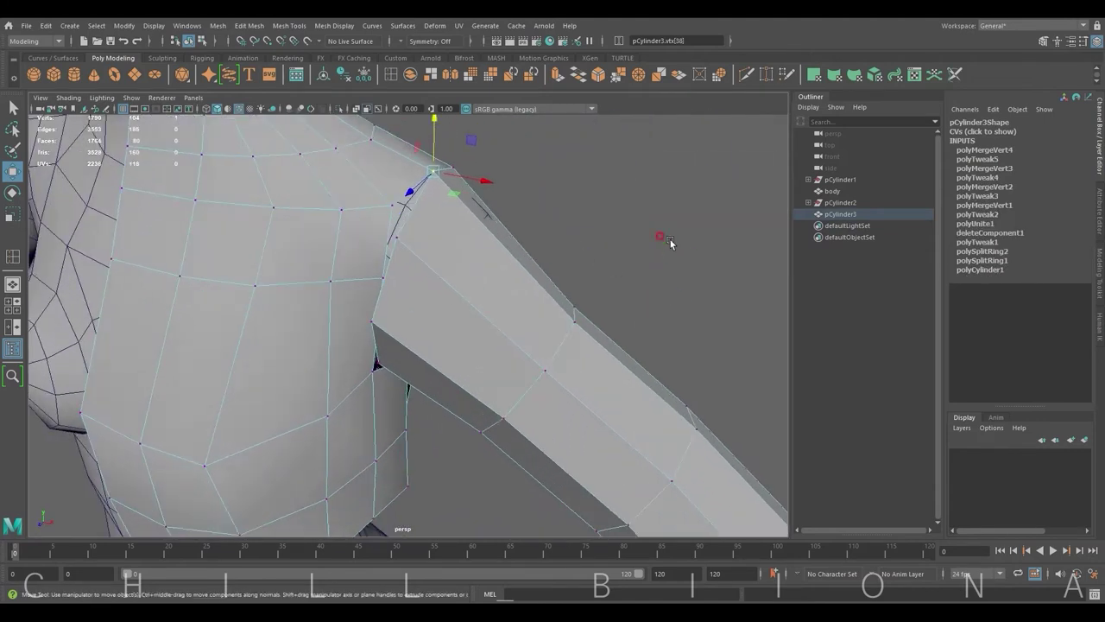
click(666, 239)
drag(387, 202, 393, 222)
mouse_move(431, 318)
alt+mouse_down()
mouse_move(357, 340)
mouse_move(394, 341)
mouse_move(374, 413)
mouse_move(363, 408)
mouse_move(412, 362)
mouse_move(450, 421)
mouse_move(336, 447)
mouse_move(417, 201)
mouse_move(425, 374)
mouse_move(345, 407)
mouse_move(523, 242)
mouse_move(397, 288)
mouse_move(431, 291)
mouse_move(449, 242)
mouse_move(552, 236)
mouse_move(345, 284)
alt+mouse_up()
Scale and move the shoulder and upper-arm edges to shape the sleeve top.
click(417, 201)
key(r)
click(523, 242)
key(w)
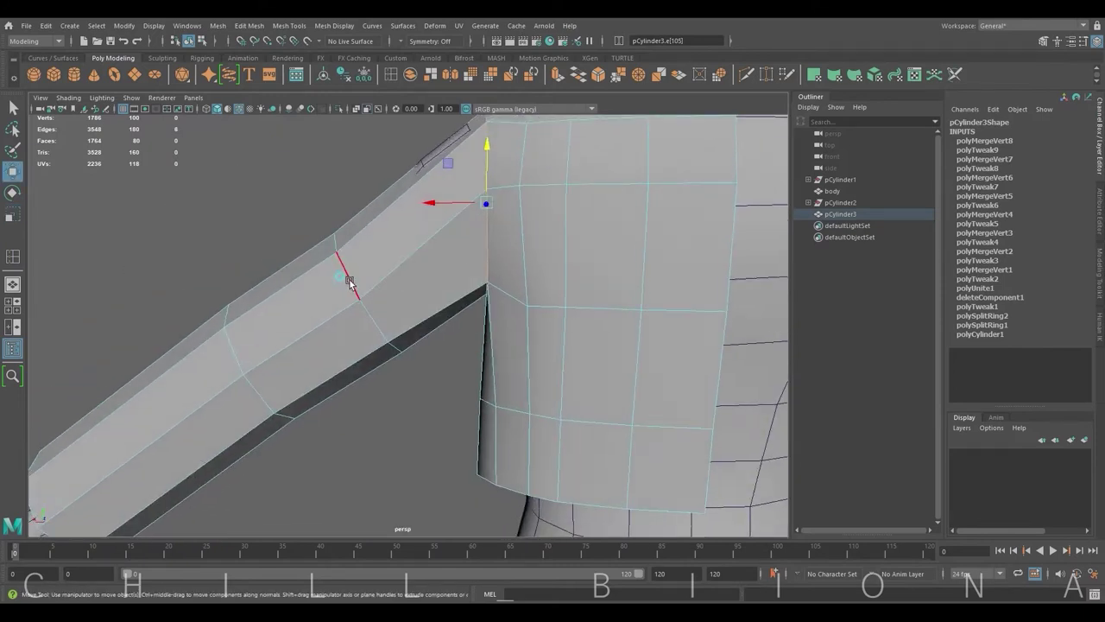
click(363, 239)
mouse_move(362, 239)
alt+mouse_down()
mouse_move(389, 295)
mouse_move(501, 321)
mouse_move(436, 263)
mouse_move(493, 279)
alt+mouse_up()
click(436, 263)
key(r)
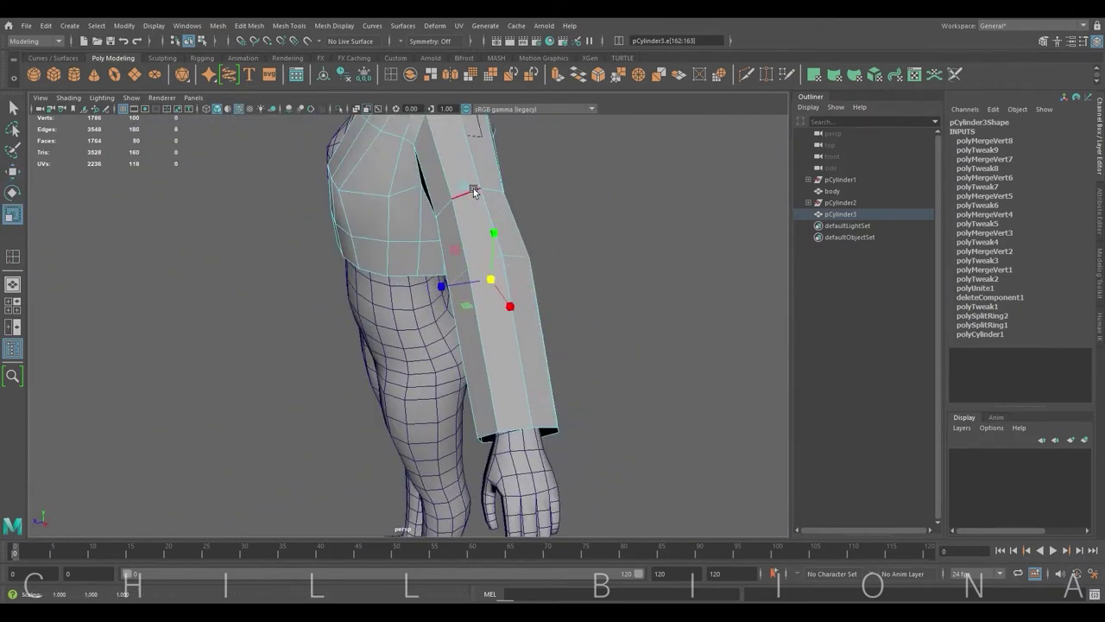
Insert a new edge loop across the forearm and check it in smooth preview.
click(492, 377)
key(r)
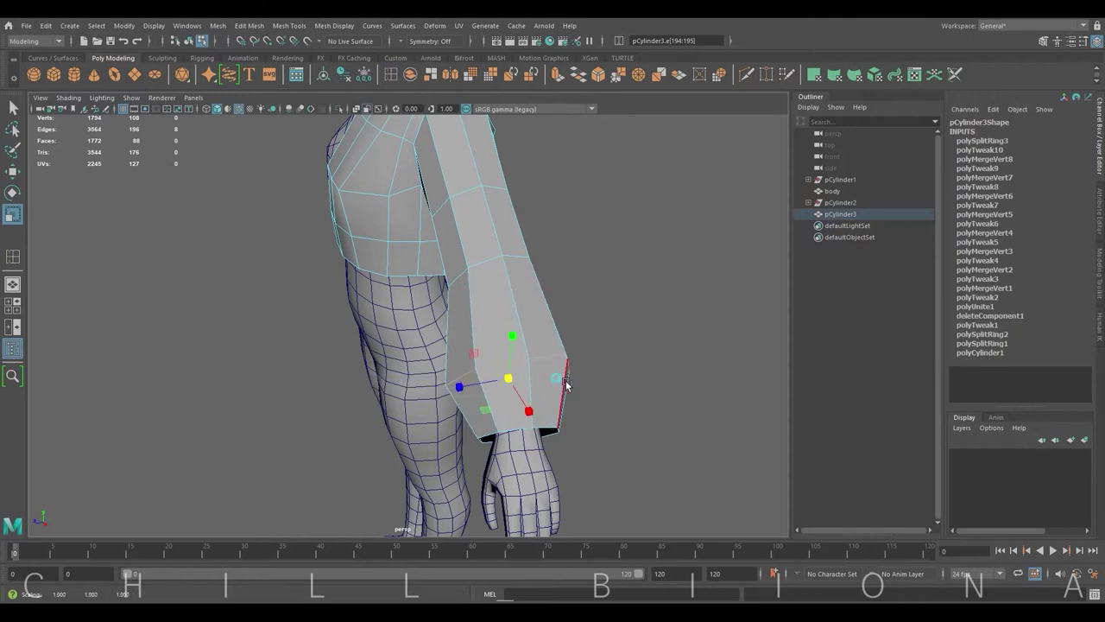
mouse_move(566, 386)
alt+mouse_down()
mouse_move(466, 273)
mouse_move(484, 259)
alt+mouse_up()
mouse_move(533, 294)
alt+mouse_down()
mouse_move(544, 325)
mouse_move(649, 293)
mouse_move(540, 332)
mouse_move(535, 283)
mouse_move(518, 307)
mouse_move(460, 317)
alt+mouse_up()
key(3)
key(w)
key(1)
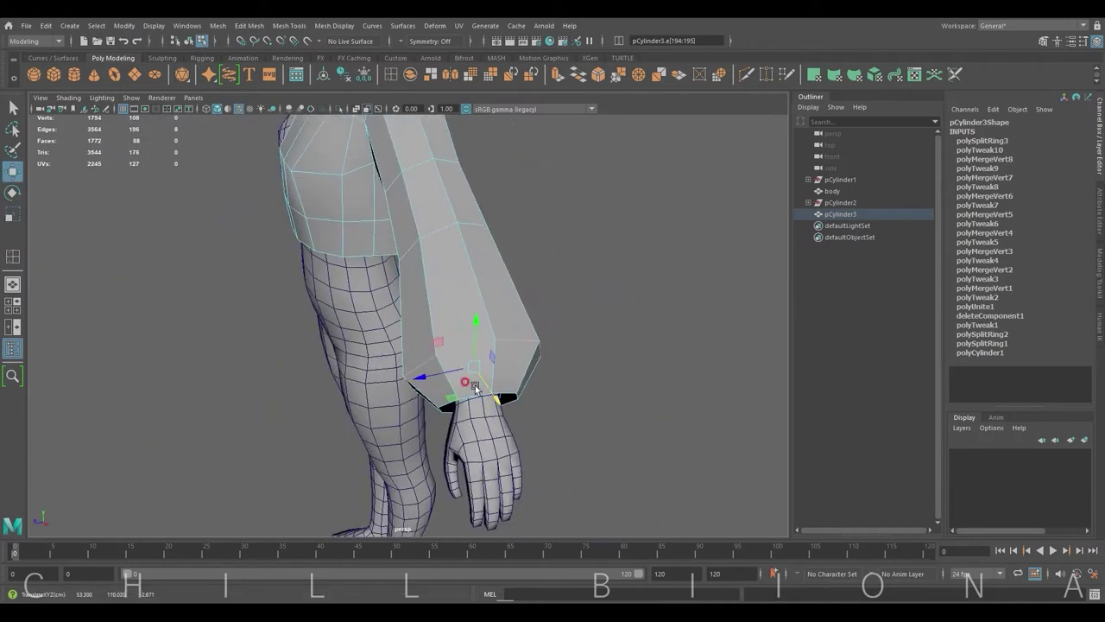
click(587, 333)
mouse_move(587, 334)
alt+mouse_down()
mouse_move(672, 315)
mouse_move(529, 320)
mouse_move(515, 295)
alt+mouse_up()
Scale up the sleeve-end loop to flare the opening into a wide cuff.
double_click(484, 285)
key(r)
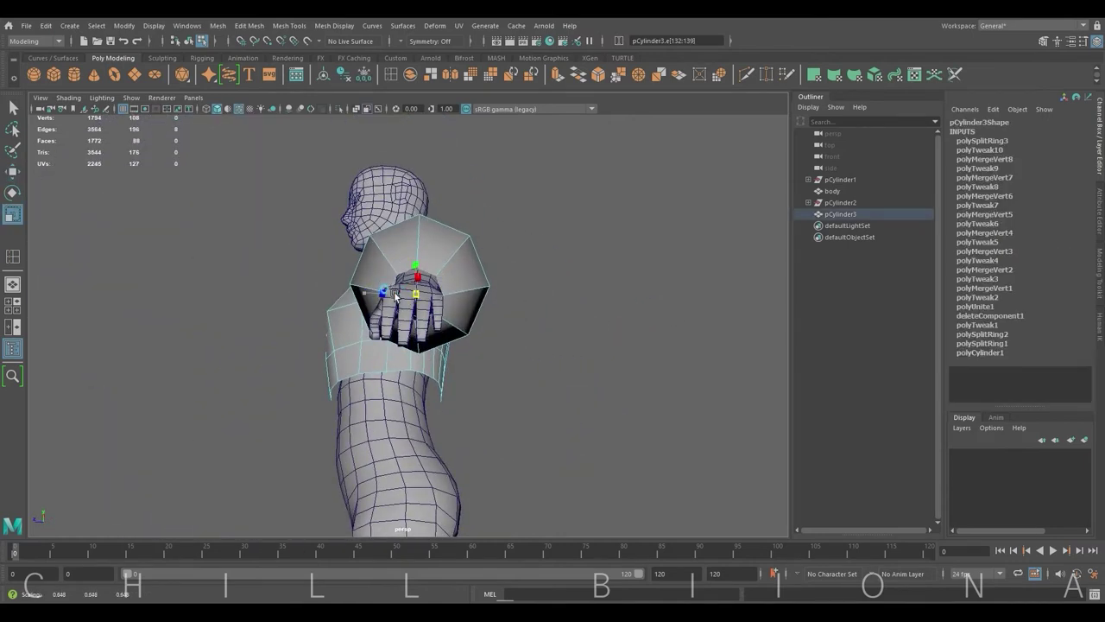
mouse_move(404, 298)
alt+mouse_down()
mouse_move(424, 291)
mouse_move(414, 331)
mouse_move(345, 341)
mouse_move(316, 368)
alt+mouse_up()
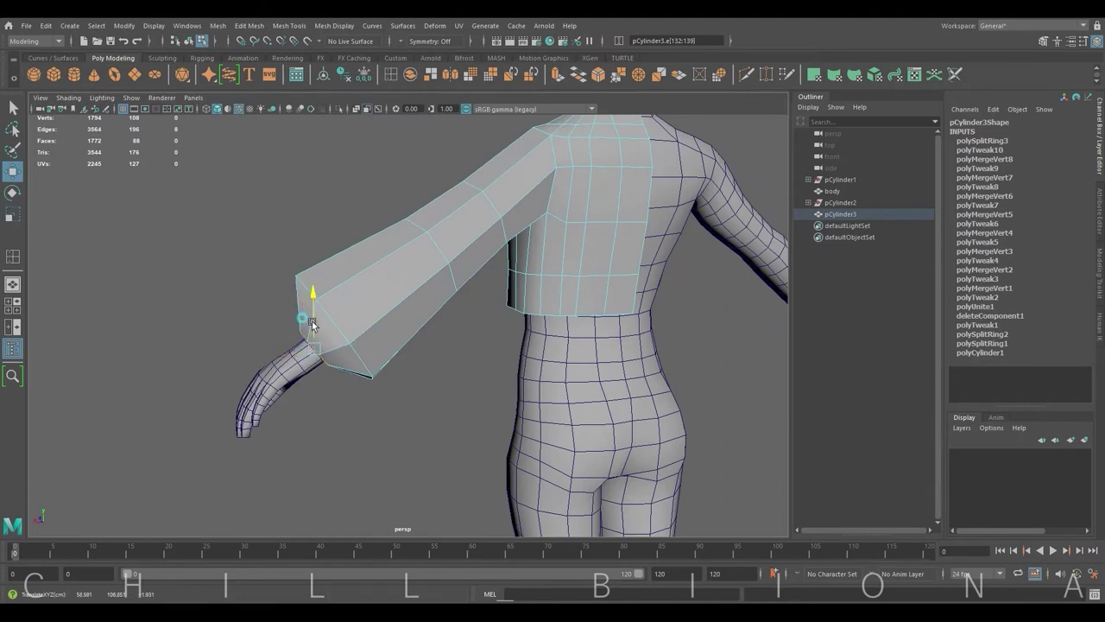
alt+drag(311, 323, 426, 352)
Extrude the sleeve-end loop inward, extrude again in isolation, and merge it into a narrow wrist cuff.
key(r)
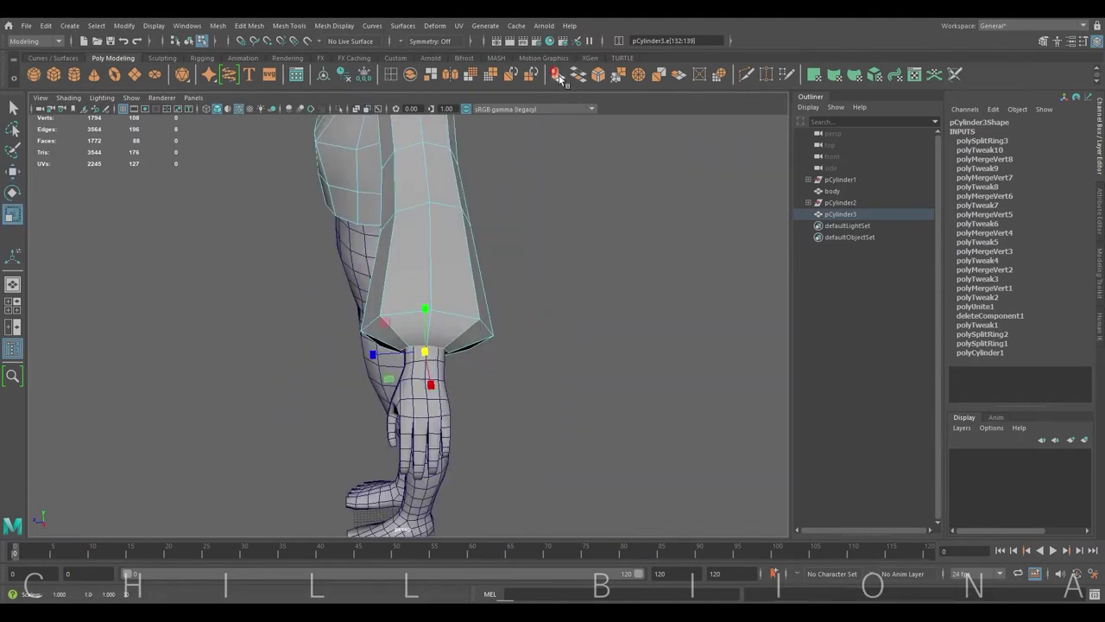
click(557, 75)
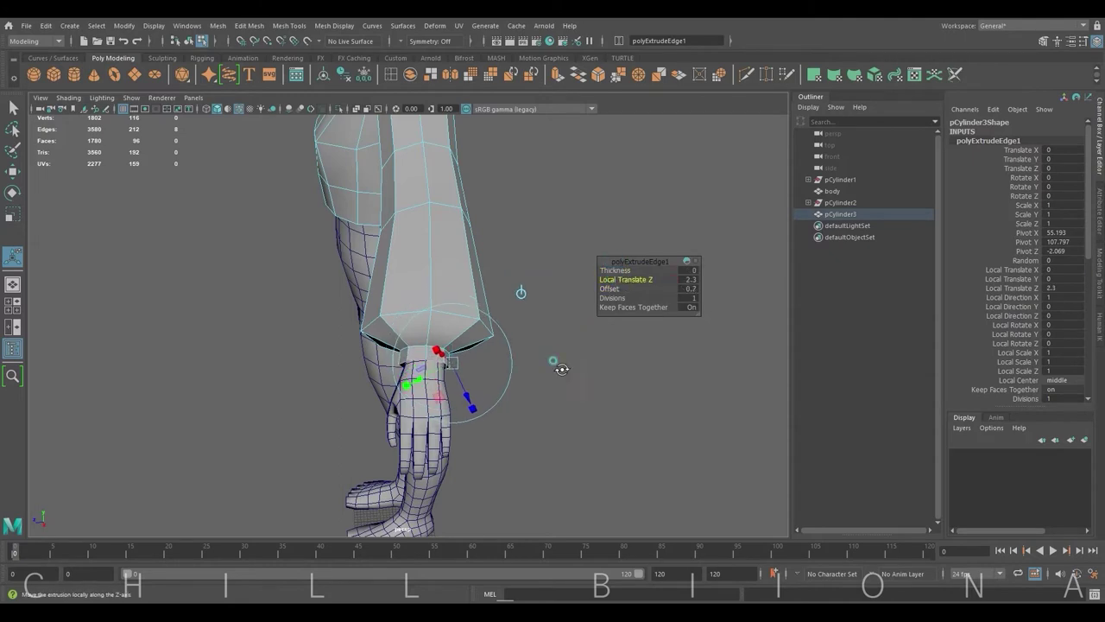
alt+drag(562, 369, 339, 309)
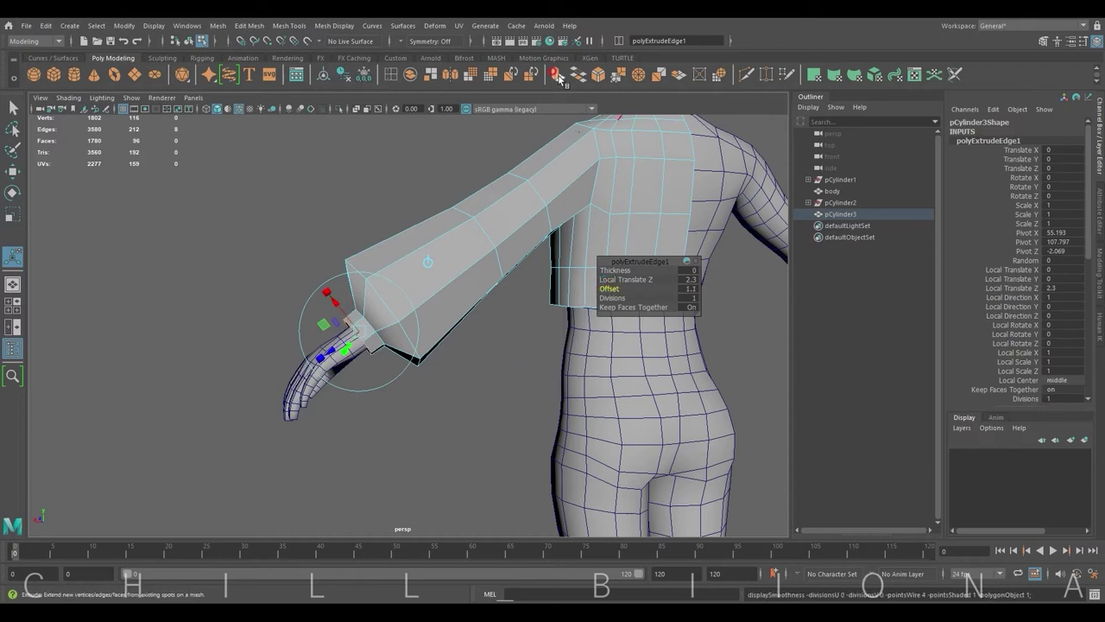
drag(624, 279, 605, 279)
alt+drag(605, 280, 534, 321)
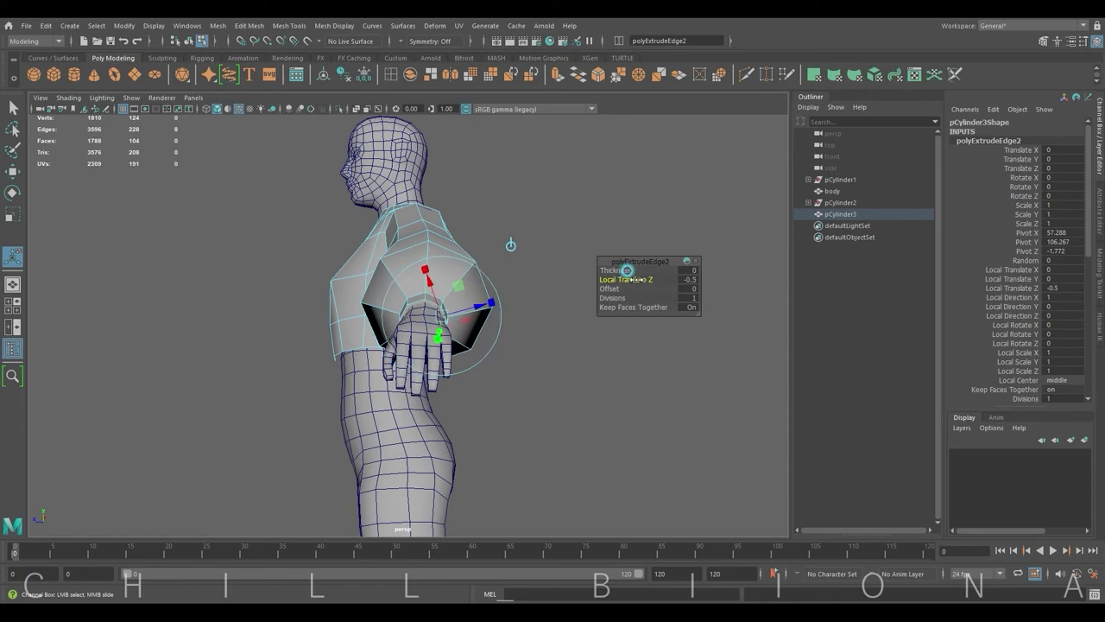
scroll(664, 283, up, 2)
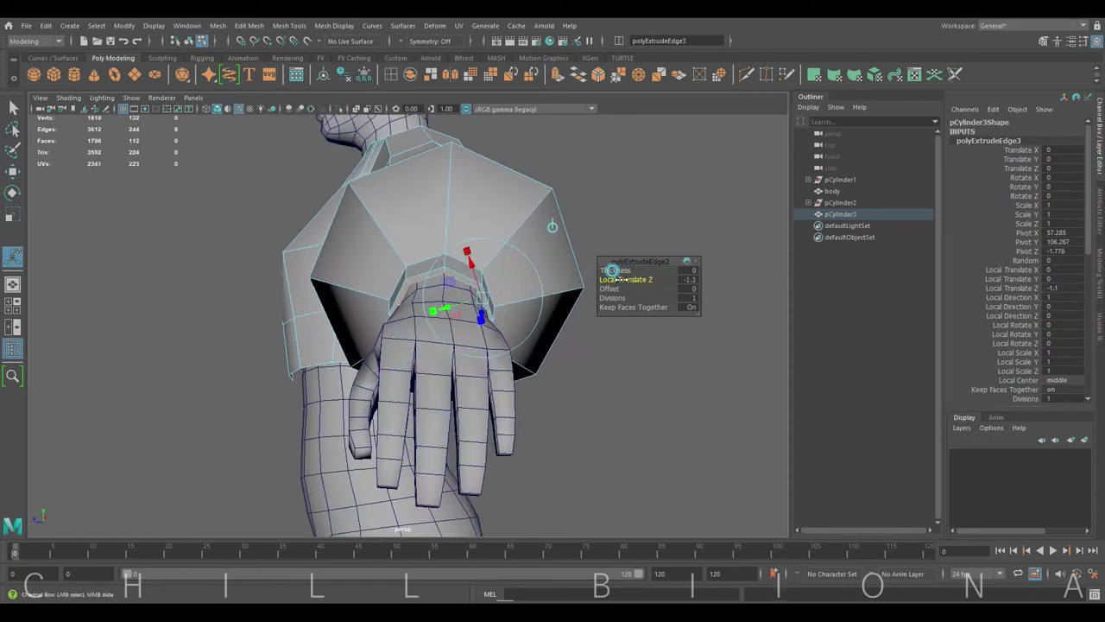
click(338, 109)
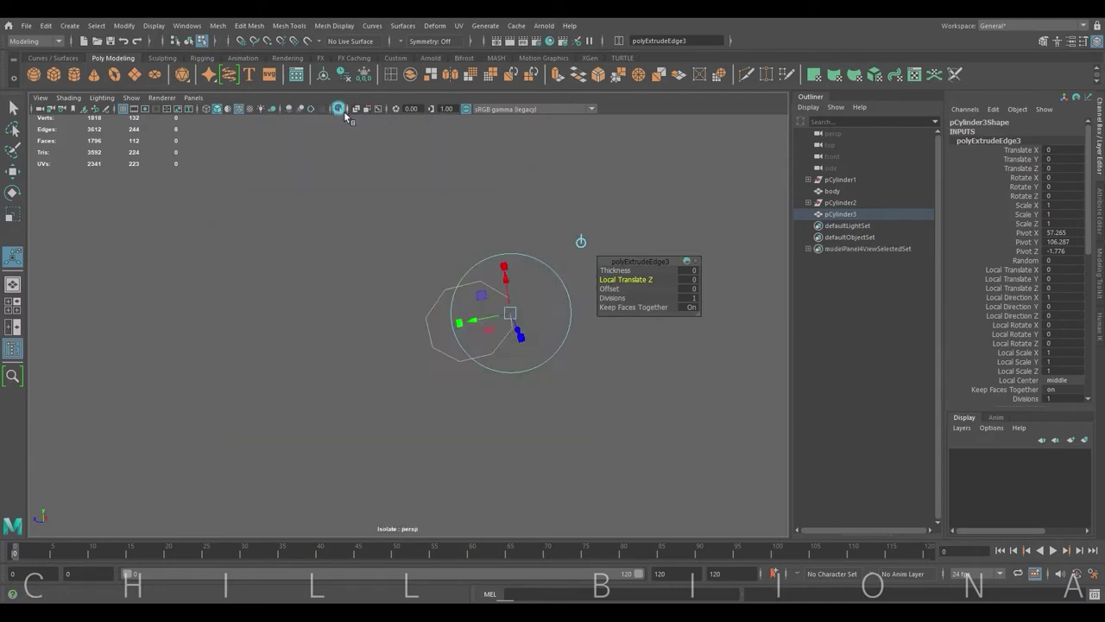
mouse_move(628, 289)
mouse_down()
mouse_move(605, 277)
mouse_move(616, 271)
mouse_up()
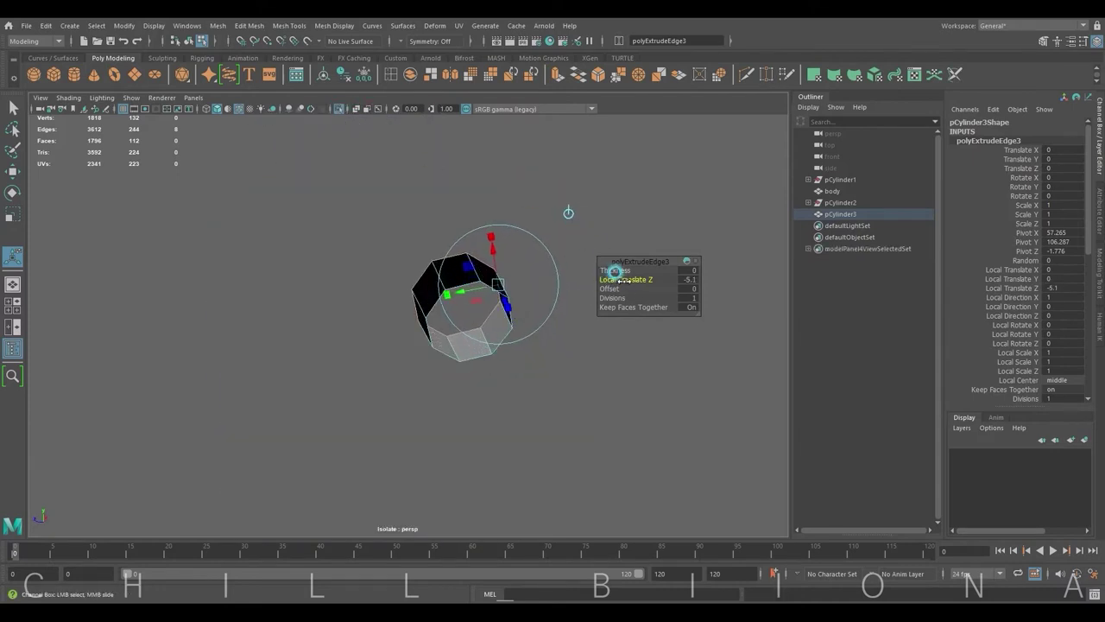
click(638, 75)
Insert several edge loops around the shoulder and across the sleeve.
click(339, 109)
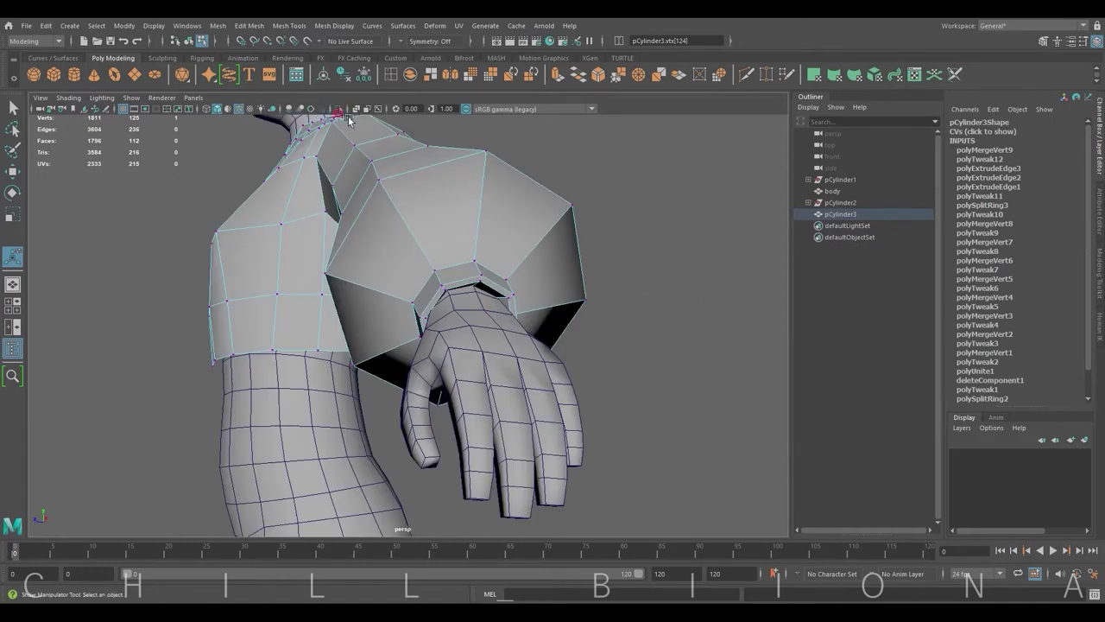
mouse_move(363, 216)
alt+mouse_down()
mouse_move(582, 305)
mouse_move(506, 333)
alt+mouse_up()
click(391, 74)
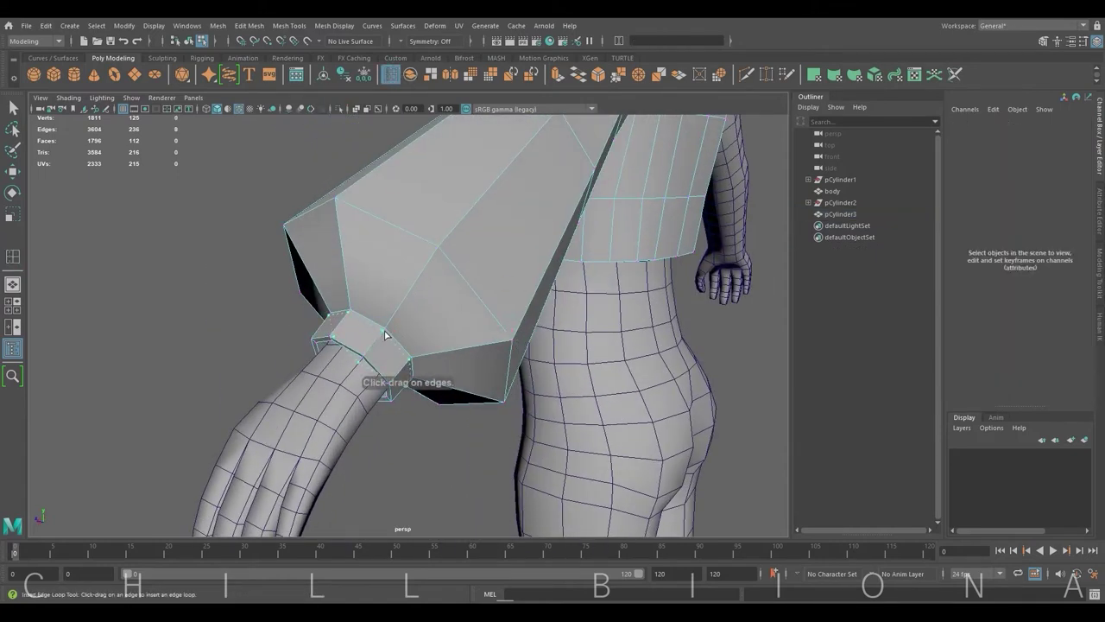
alt+drag(385, 335, 346, 166)
click(350, 158)
alt+drag(431, 165, 398, 248)
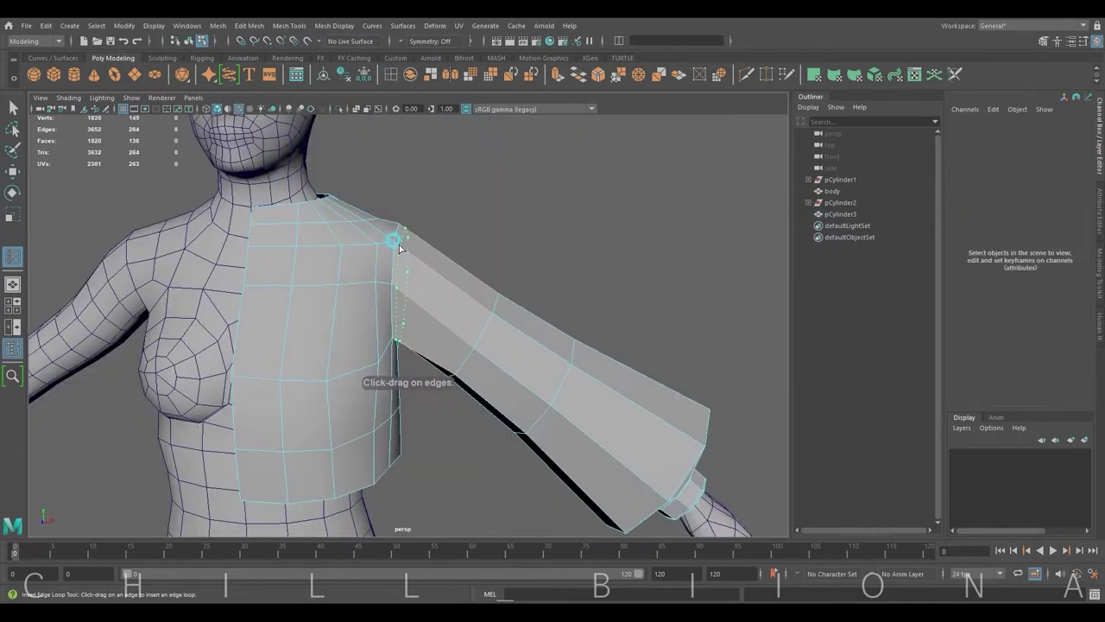
click(399, 248)
click(402, 250)
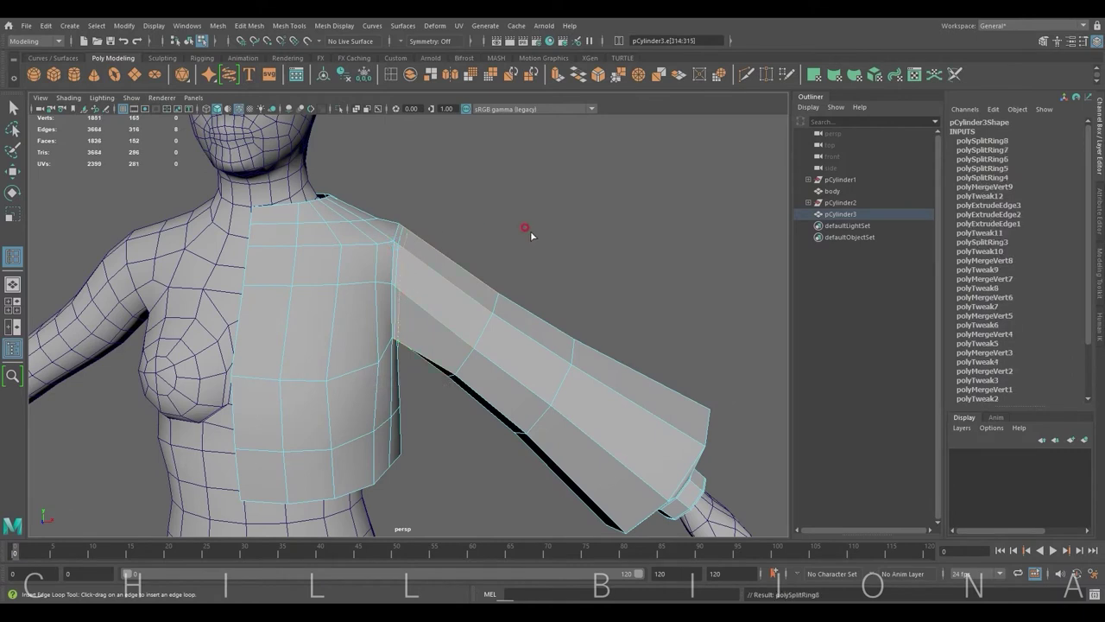
mouse_move(525, 230)
alt+mouse_down()
mouse_move(487, 253)
mouse_move(550, 209)
mouse_move(540, 220)
mouse_move(414, 155)
mouse_move(265, 210)
mouse_move(513, 218)
mouse_move(383, 249)
alt+mouse_up()
key(alt+x)
click(469, 315)
click(555, 184)
key(alt+x)
With soft select on, move the front and side shoulder vertices to blend the sleeve in.
right_drag(383, 249, 397, 220)
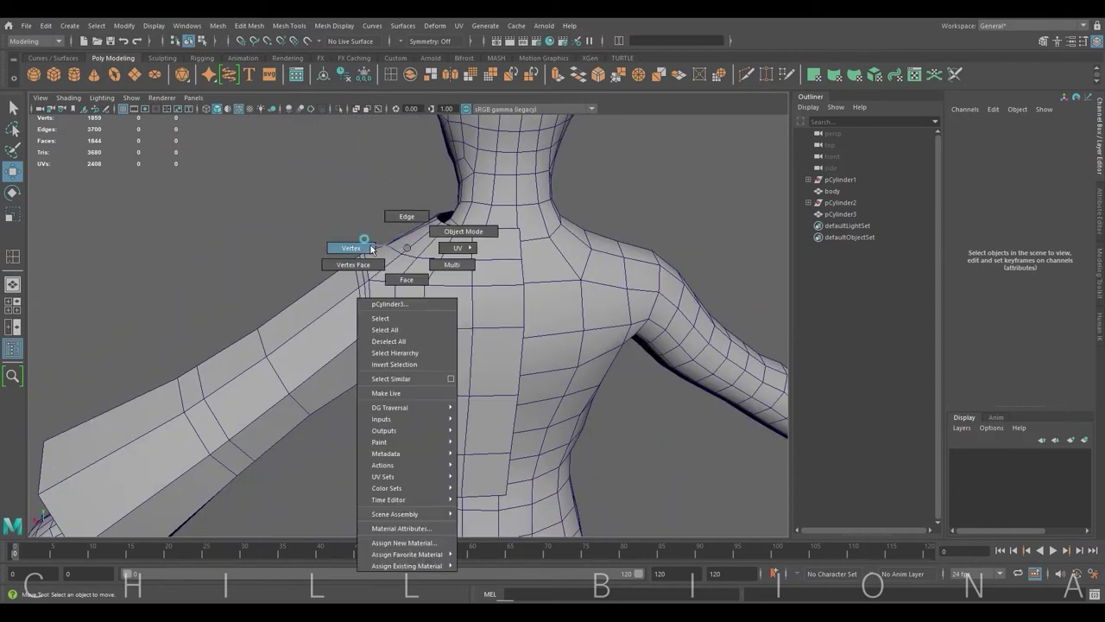
click(382, 251)
key(b)
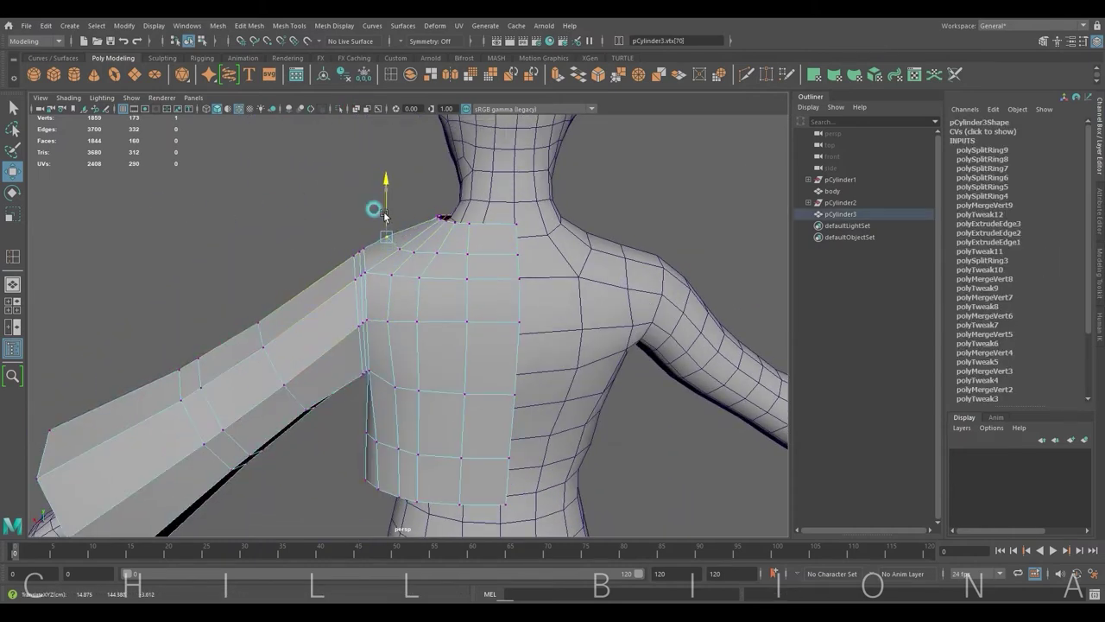
mouse_move(385, 234)
mouse_down()
mouse_move(404, 248)
mouse_move(444, 247)
mouse_move(518, 222)
mouse_move(369, 266)
mouse_move(357, 308)
mouse_up()
click(448, 244)
click(466, 259)
click(358, 247)
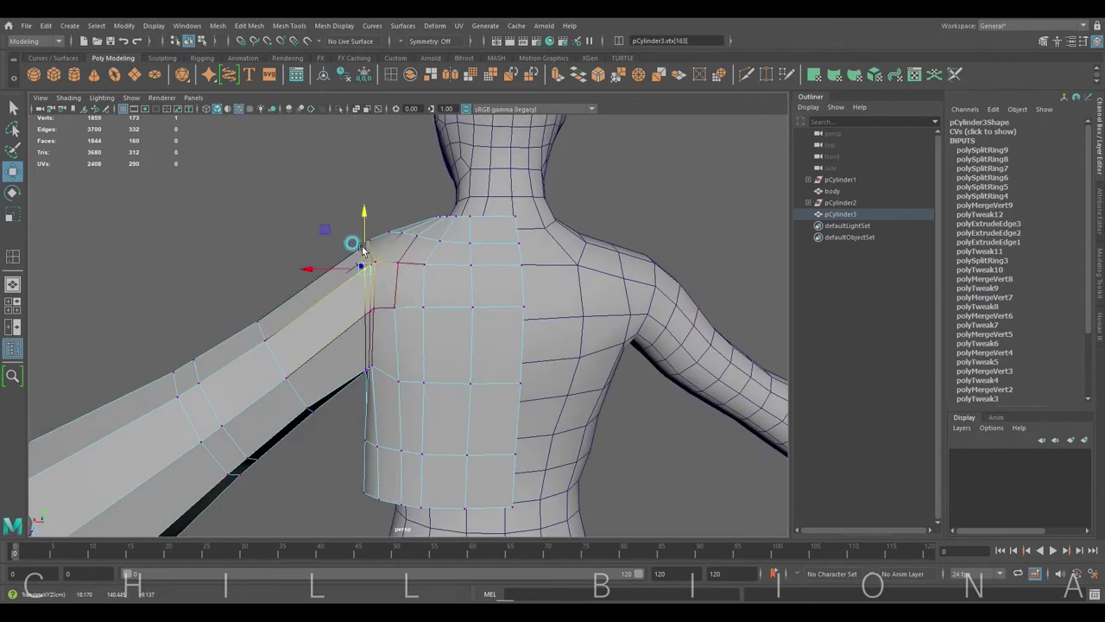
alt+drag(358, 233, 302, 239)
click(320, 247)
alt+drag(395, 254, 441, 251)
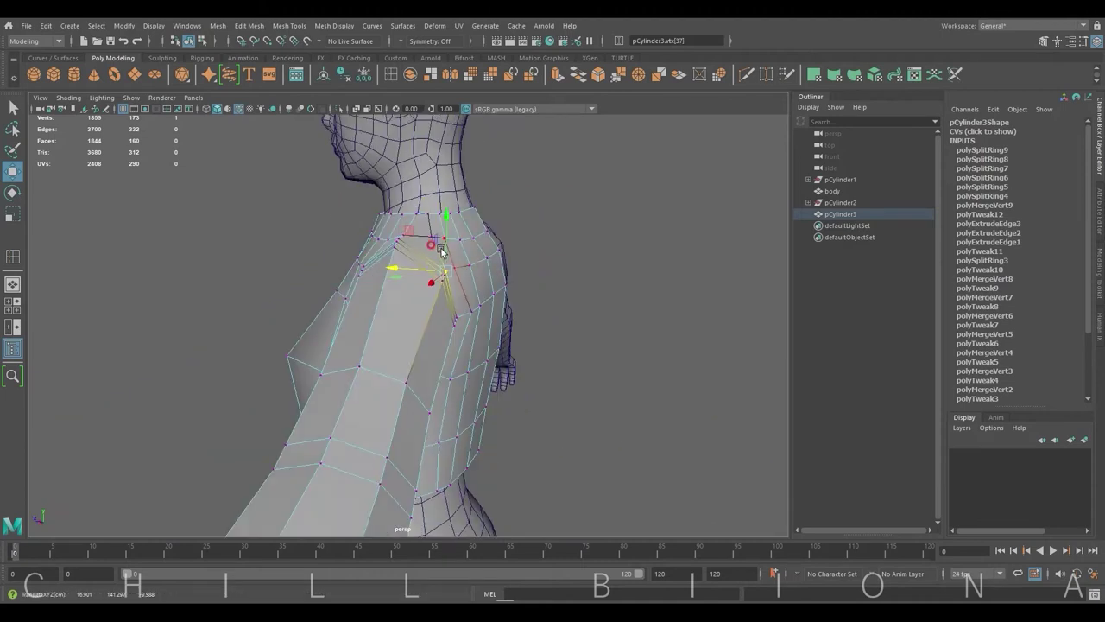
mouse_move(363, 267)
alt+mouse_down()
mouse_move(370, 246)
mouse_move(420, 251)
mouse_move(518, 298)
mouse_move(526, 256)
mouse_move(354, 259)
mouse_move(543, 242)
mouse_move(506, 259)
mouse_move(345, 285)
alt+mouse_up()
Adjust the back, top and armhole shoulder vertices to smooth the seam.
click(420, 252)
click(345, 260)
click(458, 227)
click(563, 254)
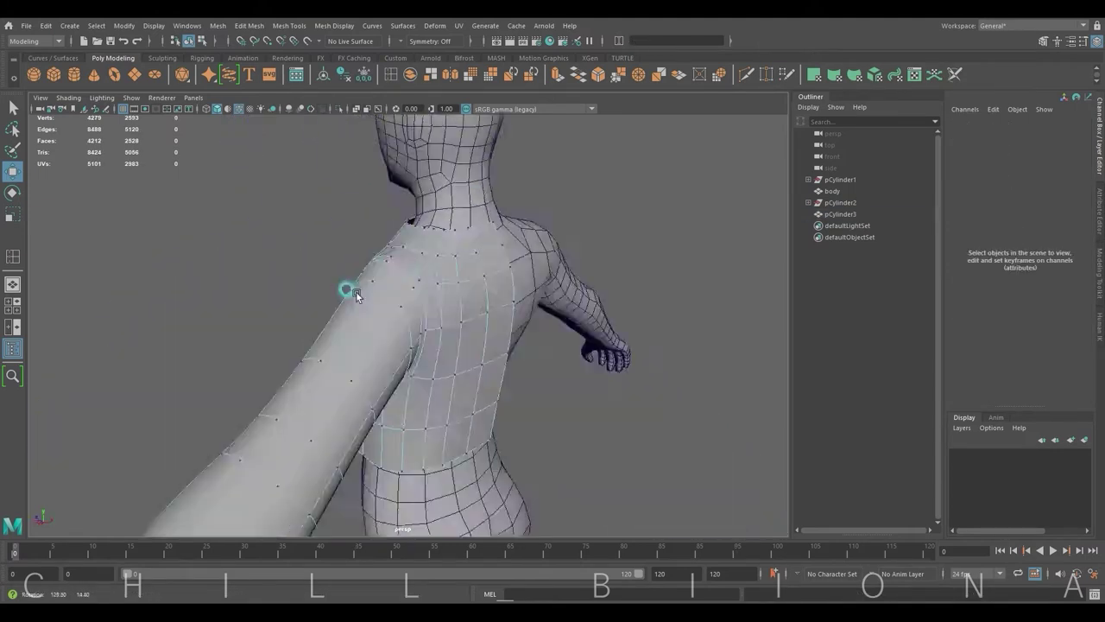
click(365, 242)
mouse_move(365, 242)
alt+mouse_down()
mouse_move(354, 153)
mouse_move(494, 257)
alt+mouse_up()
click(329, 177)
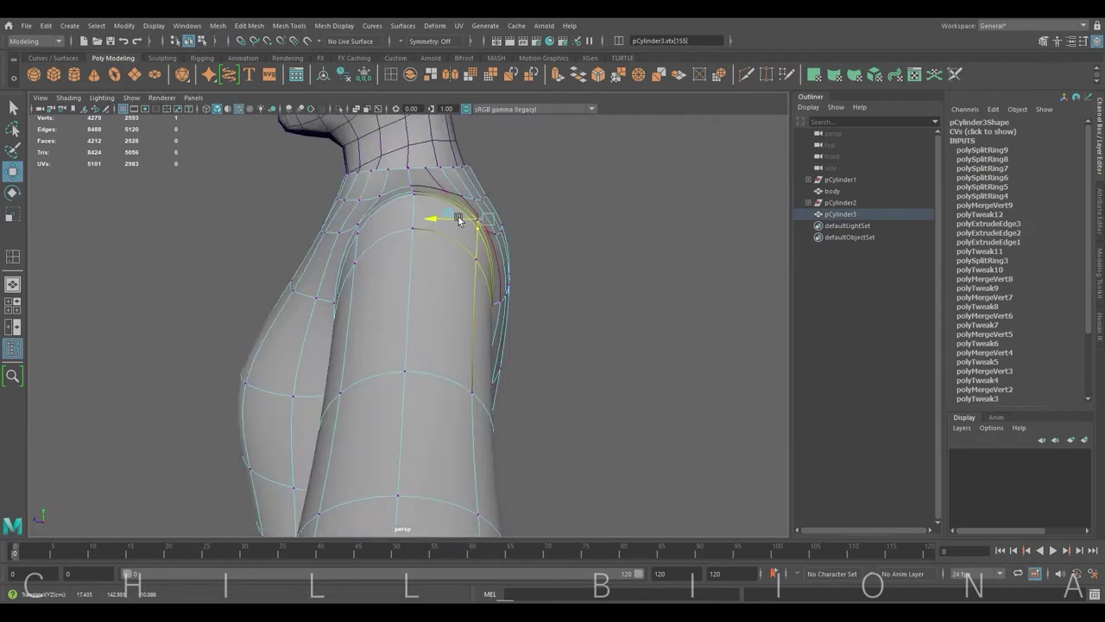
click(333, 223)
mouse_move(333, 223)
alt+mouse_down()
mouse_move(445, 247)
mouse_move(469, 217)
mouse_move(451, 196)
mouse_move(451, 279)
mouse_move(439, 271)
mouse_move(585, 299)
mouse_move(510, 194)
alt+mouse_up()
click(469, 216)
click(468, 189)
Add an edge loop across the forearm and check it in smooth preview.
scroll(510, 194, up, 5)
click(390, 74)
scroll(534, 257, down, 3)
scroll(416, 205, up, 2)
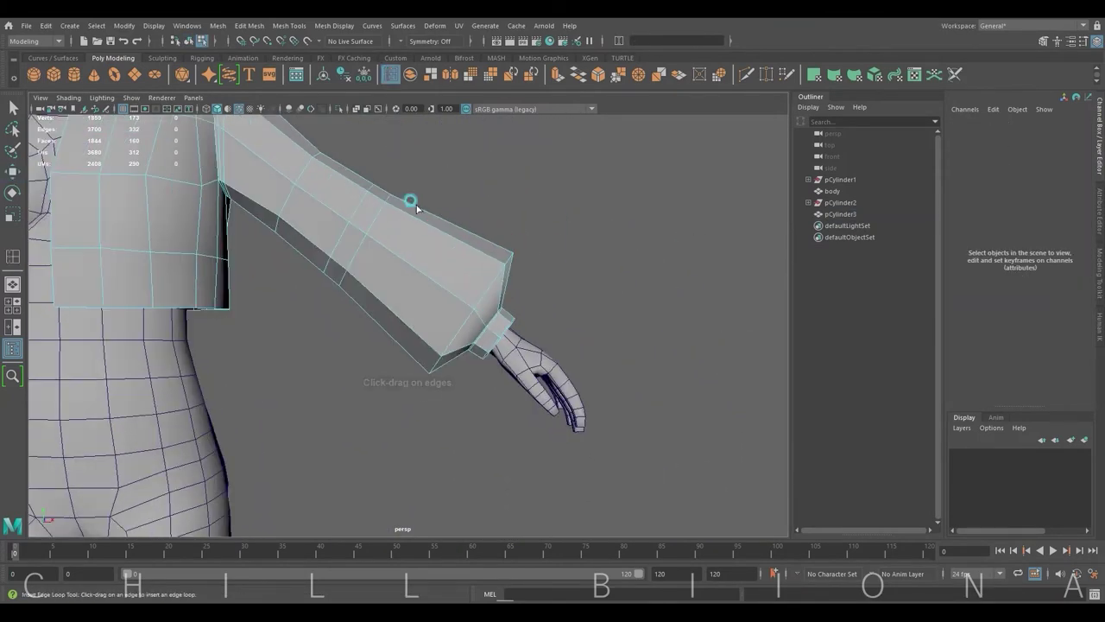
click(411, 270)
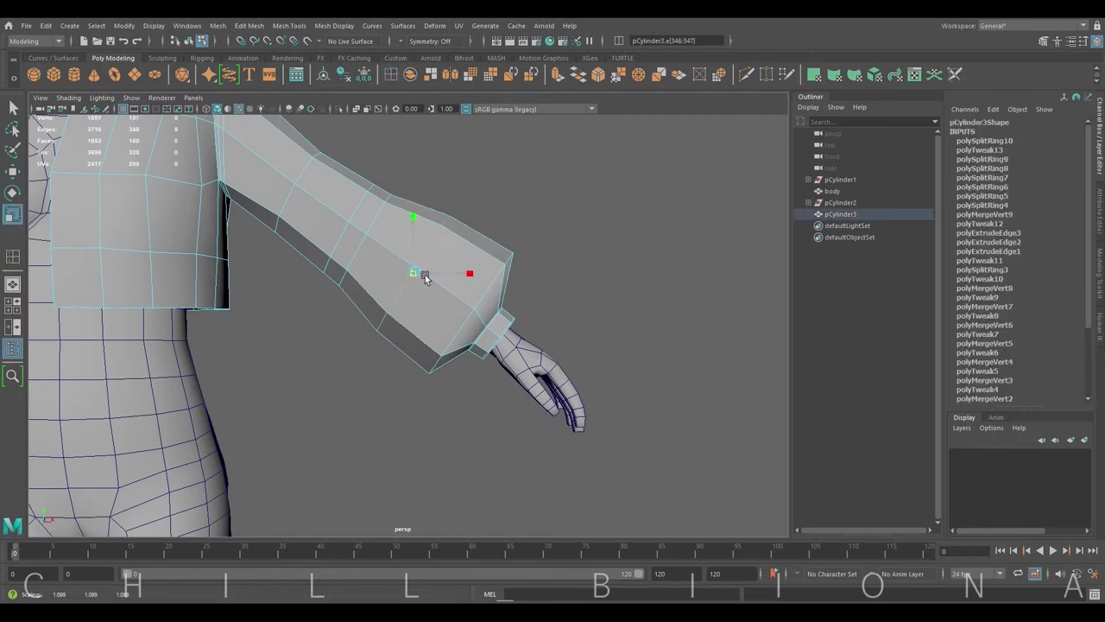
key(3)
scroll(525, 279, down, 3)
scroll(367, 251, up, 3)
click(366, 251)
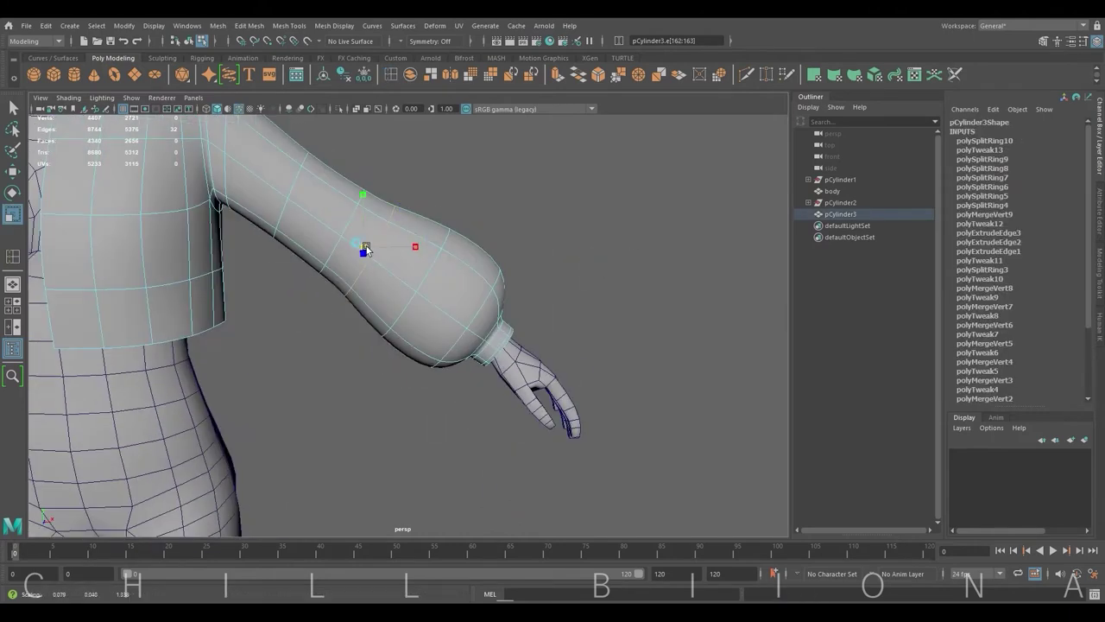
click(529, 201)
key(1)
Use Multi-Cut to slice new edges across the large lower sleeve faces, reaching 193 faces.
alt+drag(556, 256, 570, 234)
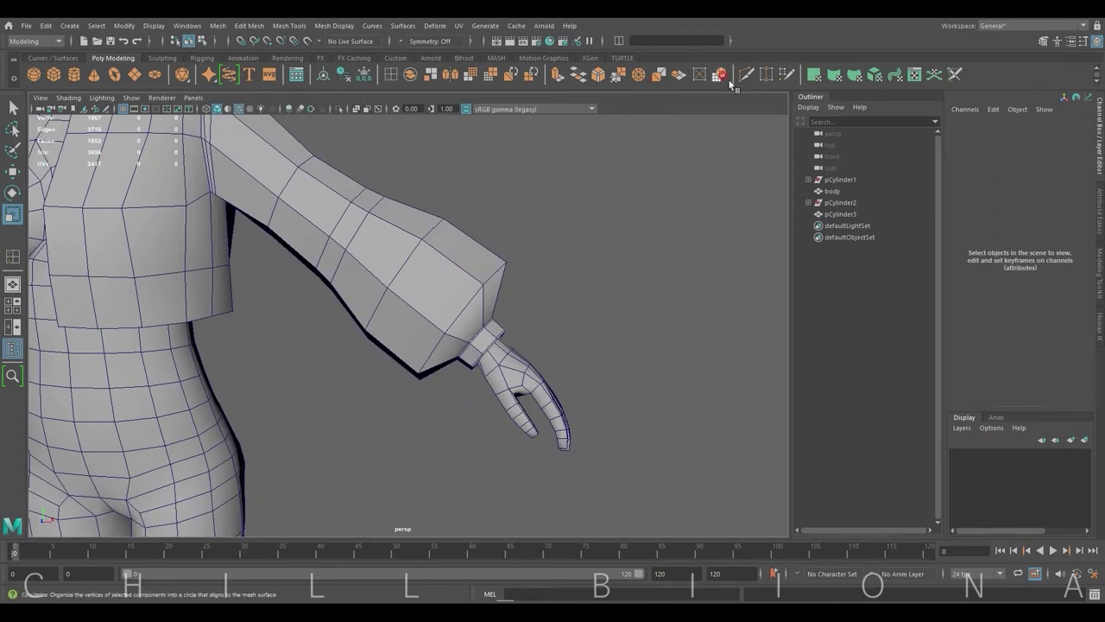
alt+right_drag(570, 235, 602, 245)
alt+drag(598, 242, 434, 309)
key(w)
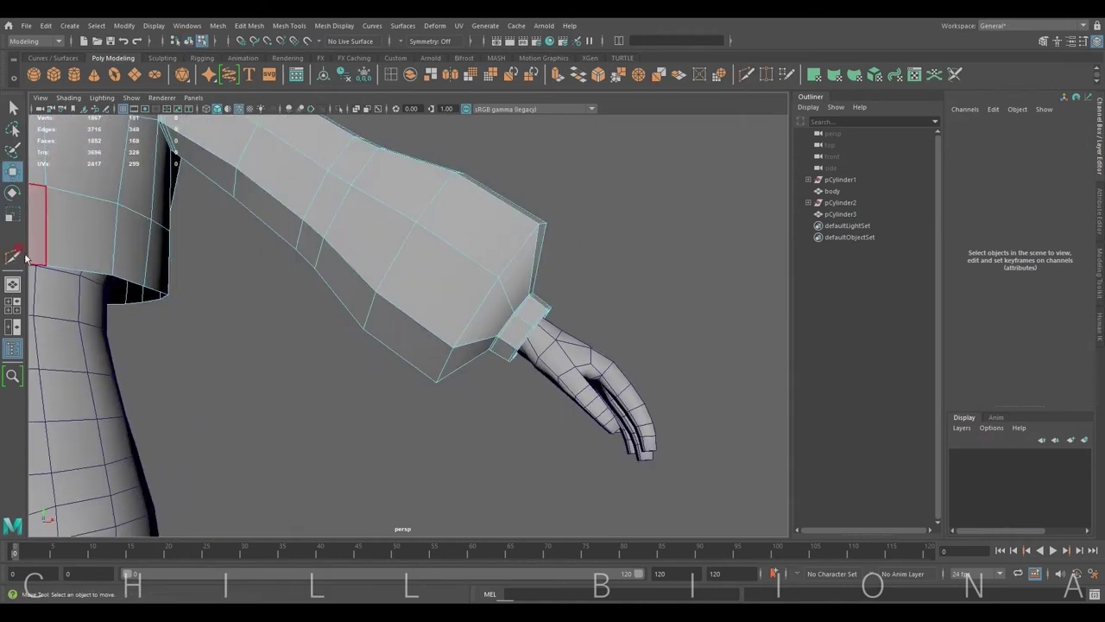
click(24, 257)
drag(617, 309, 506, 320)
alt+right_drag(506, 321, 592, 320)
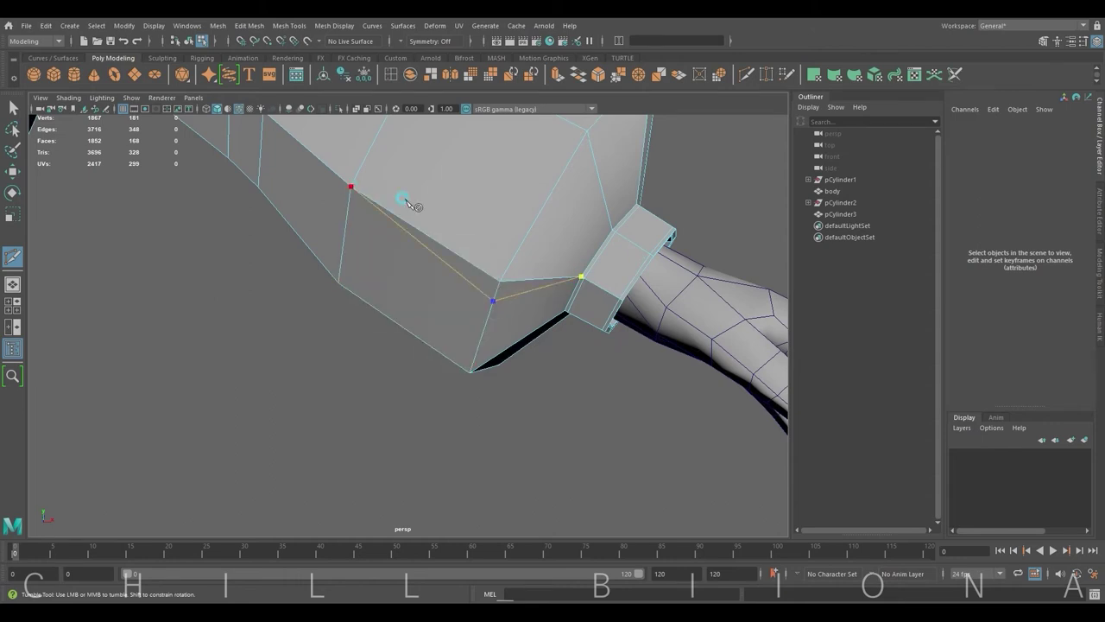
scroll(604, 249, down, 5)
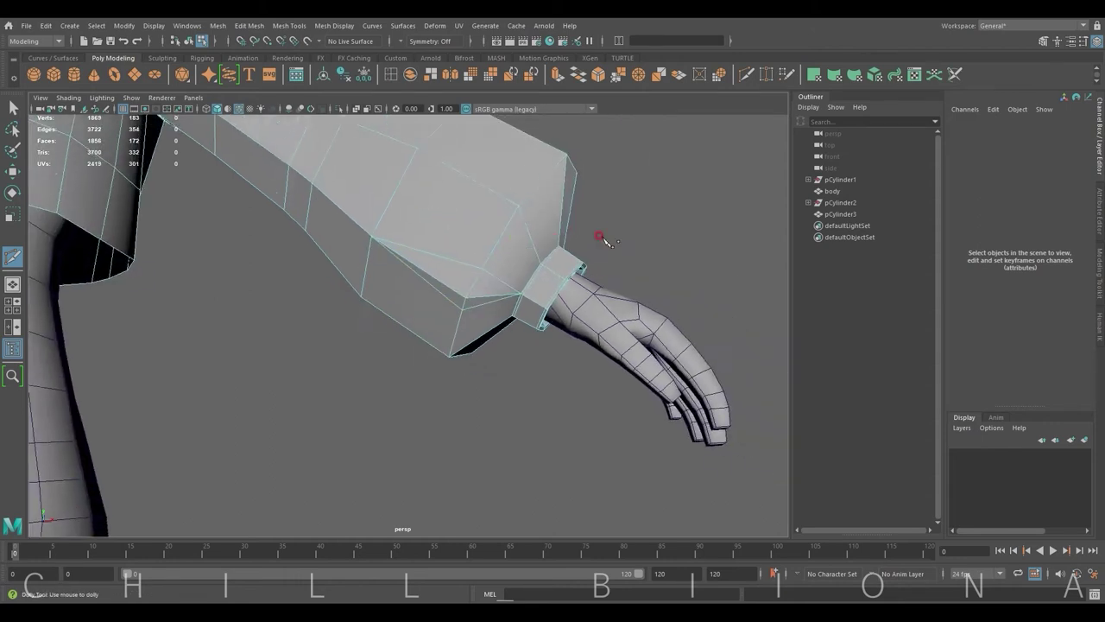
scroll(532, 277, up, 2)
scroll(464, 226, up, 2)
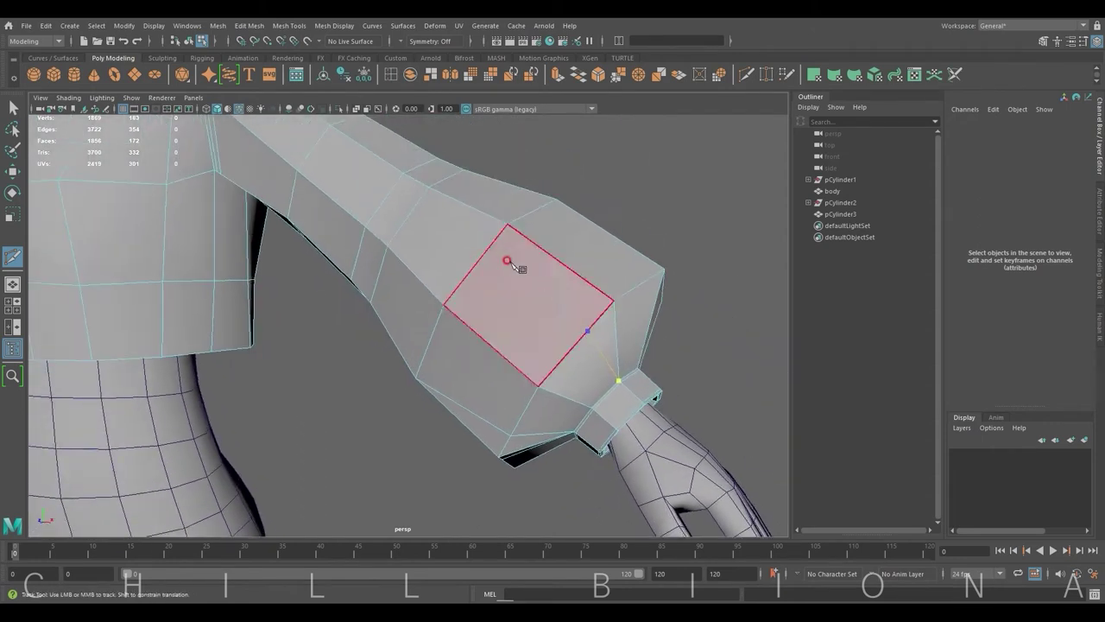
alt+middle_drag(510, 254, 425, 190)
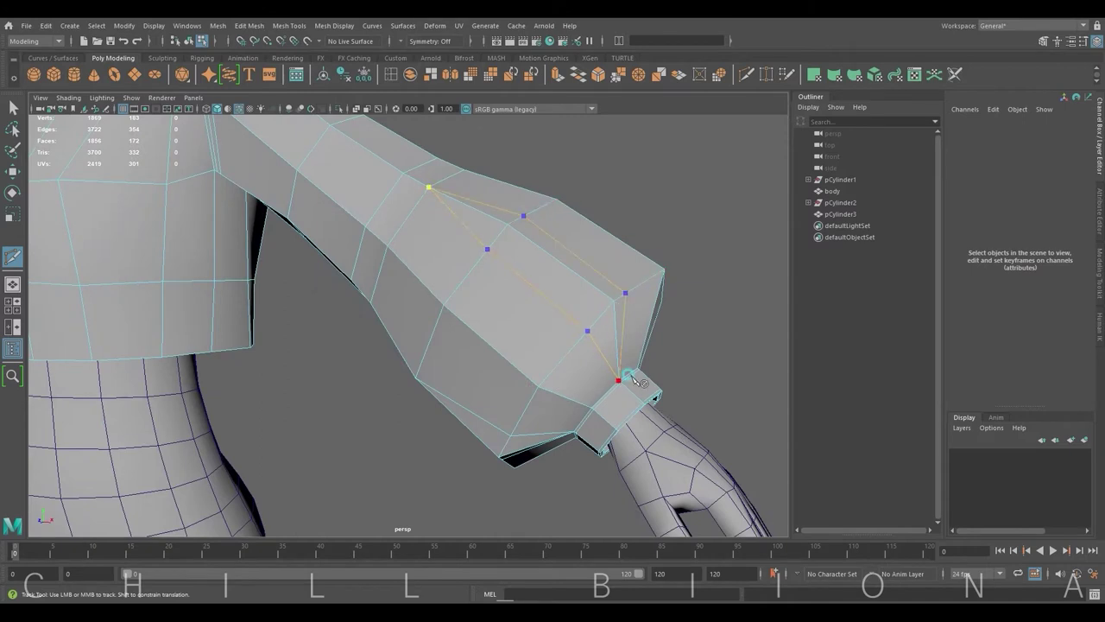
alt+drag(703, 342, 541, 354)
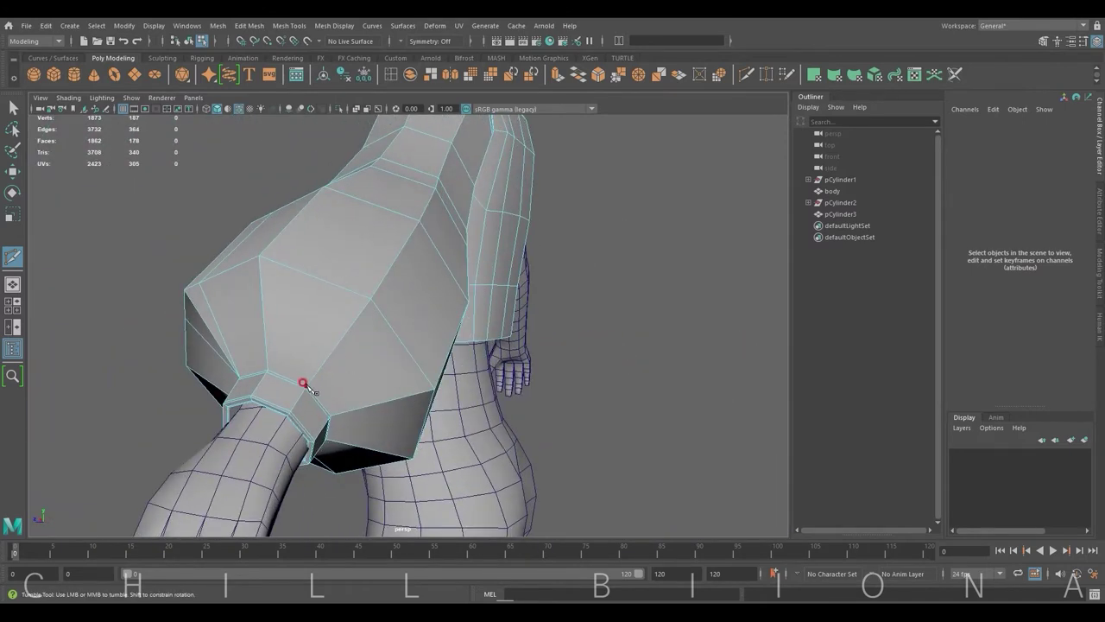
scroll(305, 384, up, 2)
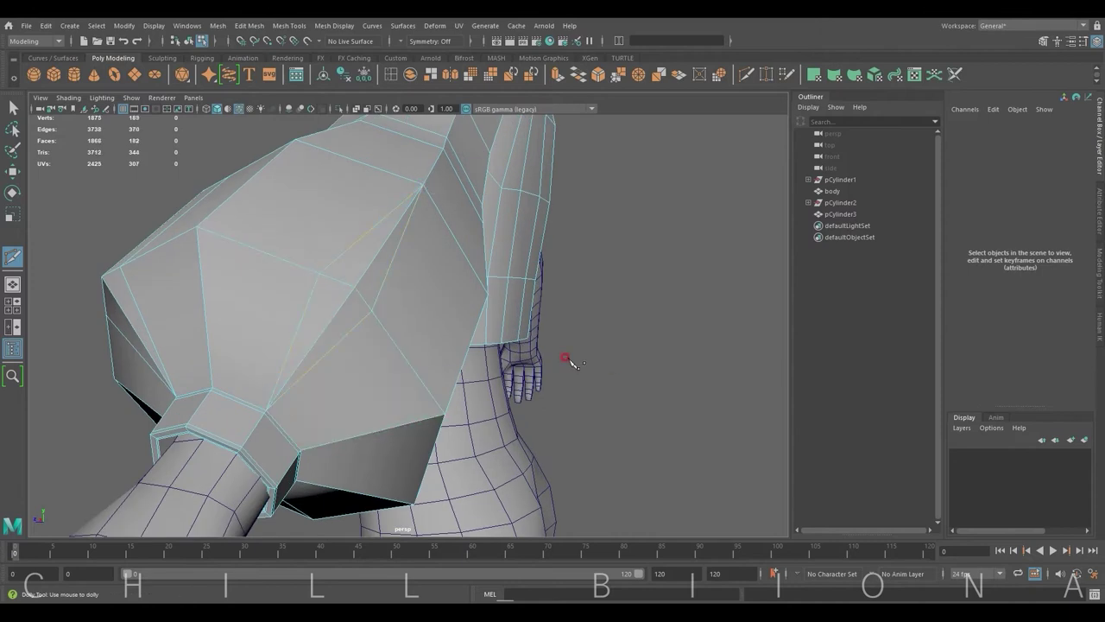
mouse_move(570, 360)
alt+mouse_down()
mouse_move(543, 375)
mouse_move(452, 351)
mouse_move(197, 357)
alt+mouse_up()
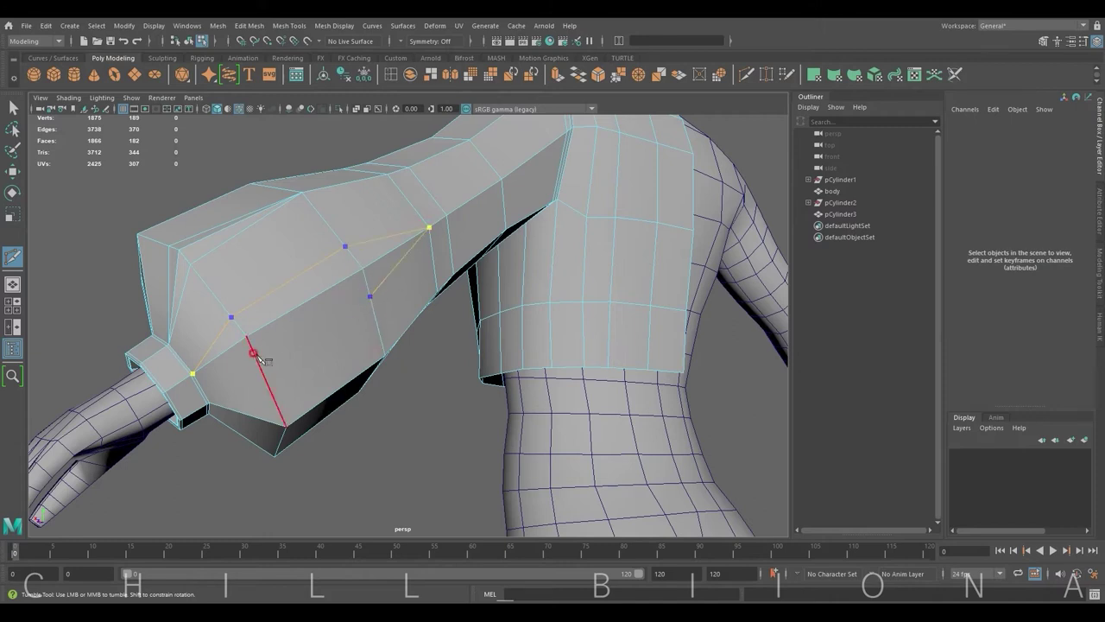
mouse_move(334, 354)
alt+mouse_down()
mouse_move(350, 394)
mouse_move(365, 370)
mouse_move(340, 387)
mouse_move(366, 406)
alt+mouse_up()
alt+right_drag(366, 406, 242, 401)
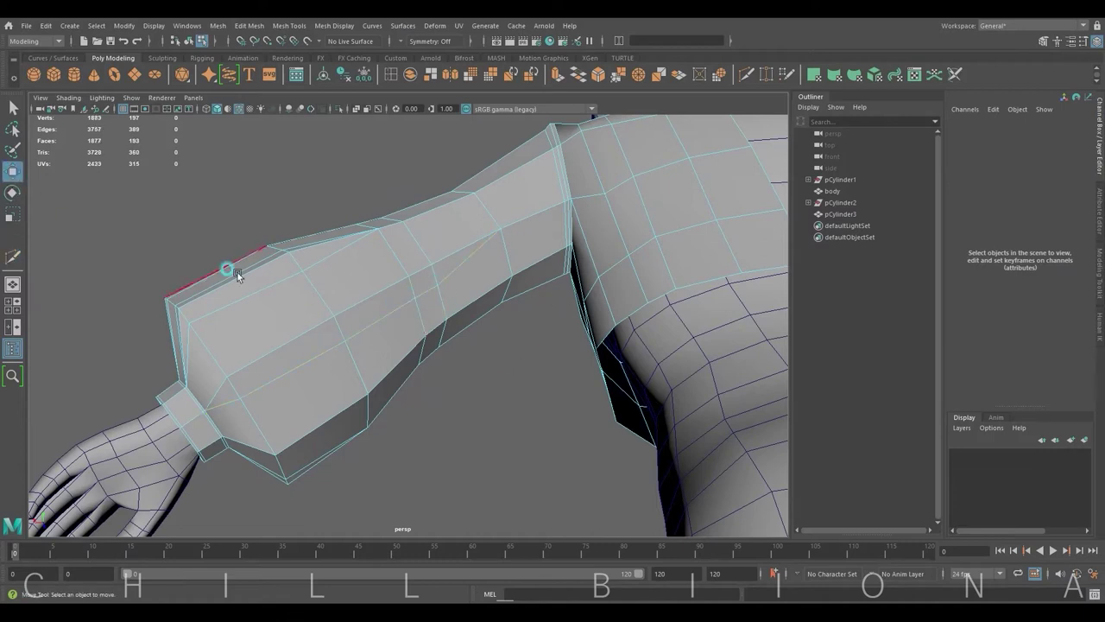
Reposition the sleeve's wrist vertices to gather it at the wrist band.
mouse_move(238, 274)
alt+mouse_down()
mouse_move(542, 412)
mouse_move(530, 296)
alt+mouse_up()
right_drag(530, 296, 539, 386)
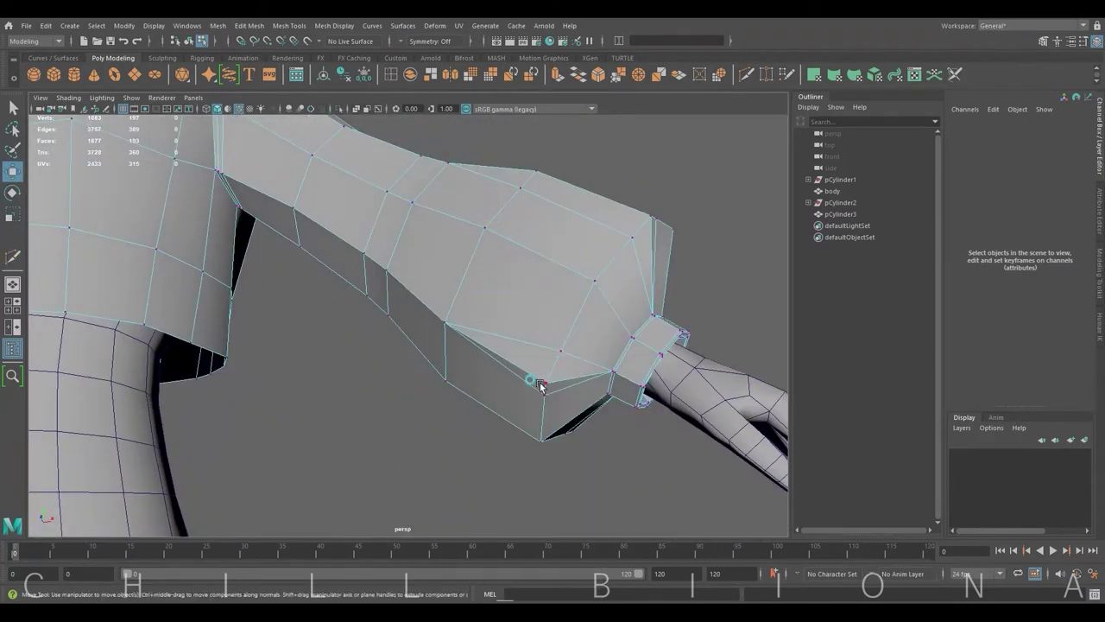
click(540, 386)
mouse_move(540, 386)
alt+mouse_down()
mouse_move(456, 380)
mouse_move(518, 395)
mouse_move(515, 434)
alt+mouse_up()
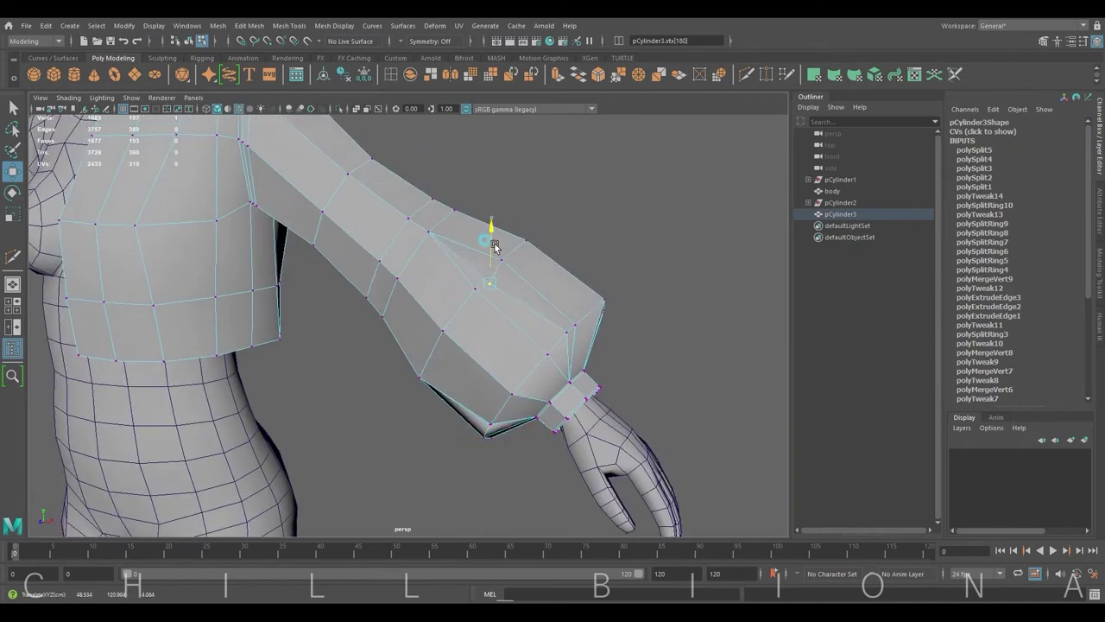
click(568, 332)
alt+drag(594, 354, 345, 365)
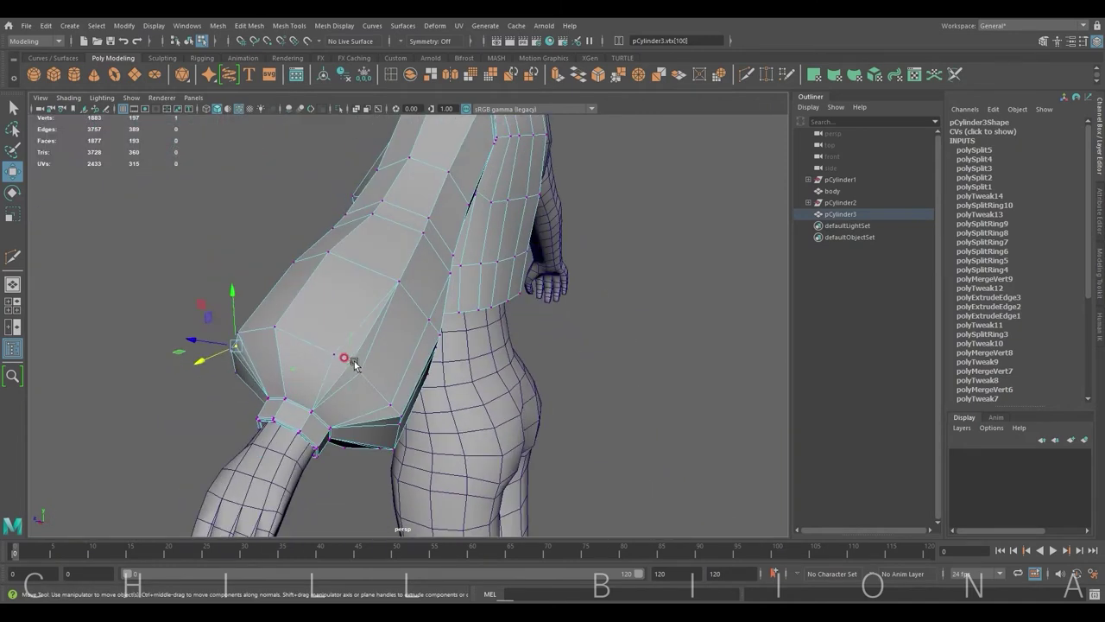
click(300, 444)
alt+drag(283, 406, 315, 380)
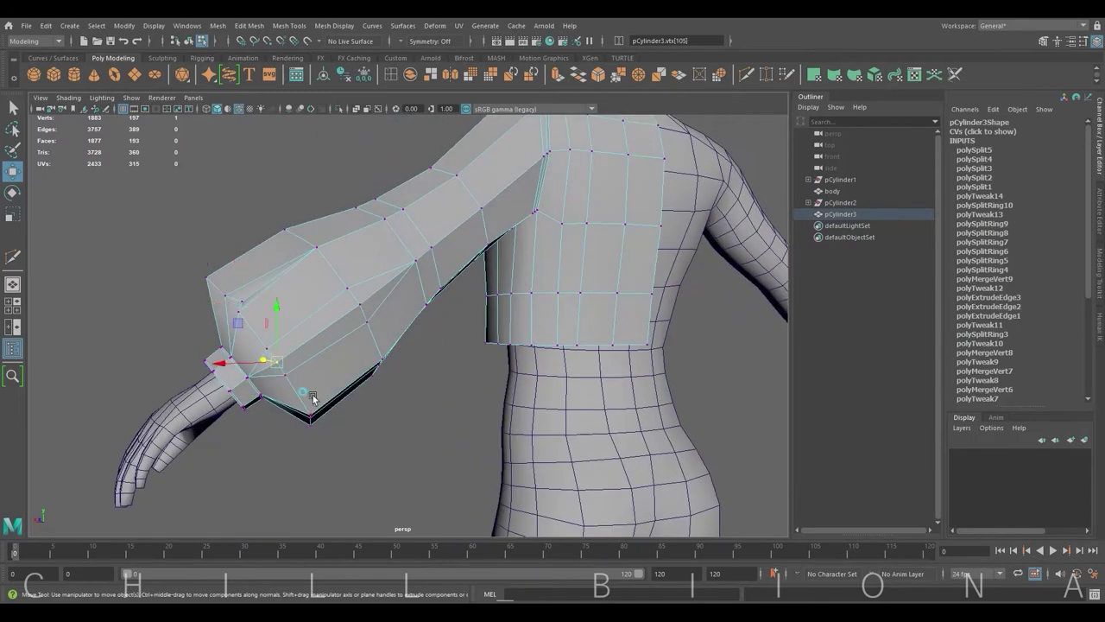
click(275, 393)
Adjust the lower and back sleeve vertices to round out the puff.
click(351, 325)
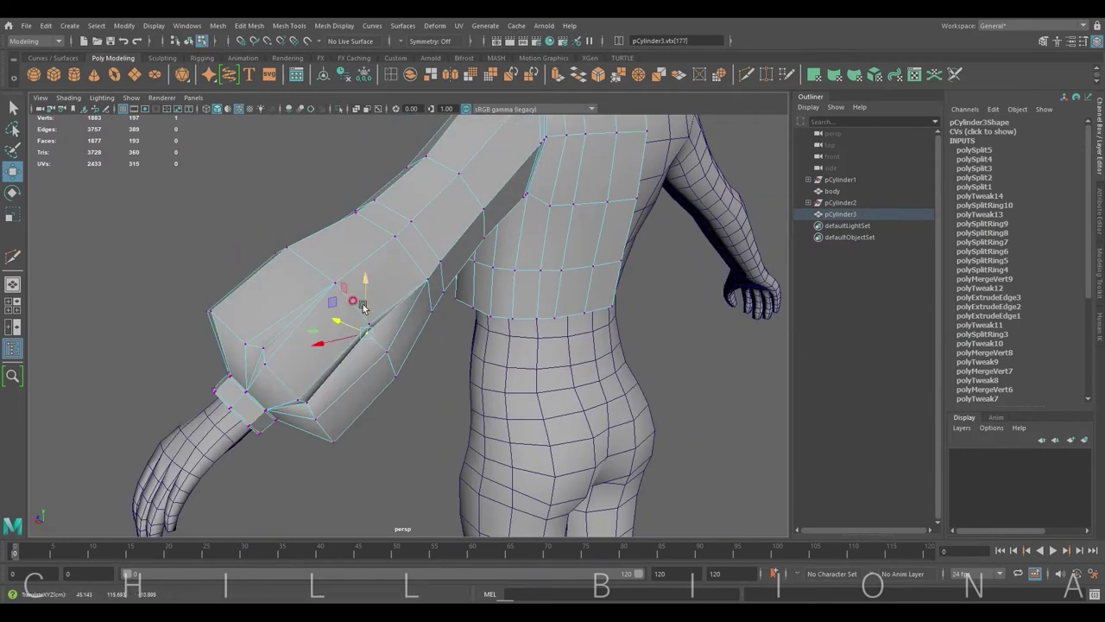
mouse_move(302, 378)
alt+mouse_down()
mouse_move(380, 380)
mouse_move(358, 357)
mouse_move(355, 290)
mouse_move(290, 337)
mouse_move(410, 324)
alt+mouse_up()
click(385, 384)
click(383, 365)
click(341, 325)
click(291, 337)
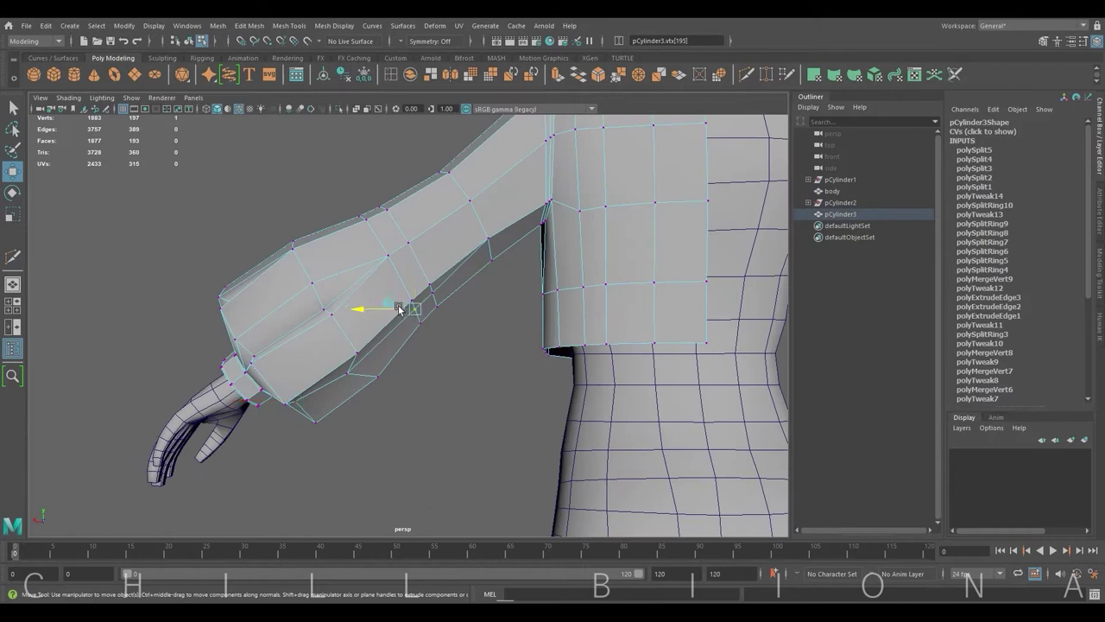
mouse_move(429, 275)
alt+mouse_down()
mouse_move(431, 294)
mouse_move(362, 363)
mouse_move(518, 402)
mouse_move(411, 322)
alt+mouse_up()
Turn smooth preview back on with 3 and adjust the sleeve around the elbow.
key(3)
click(350, 372)
click(518, 402)
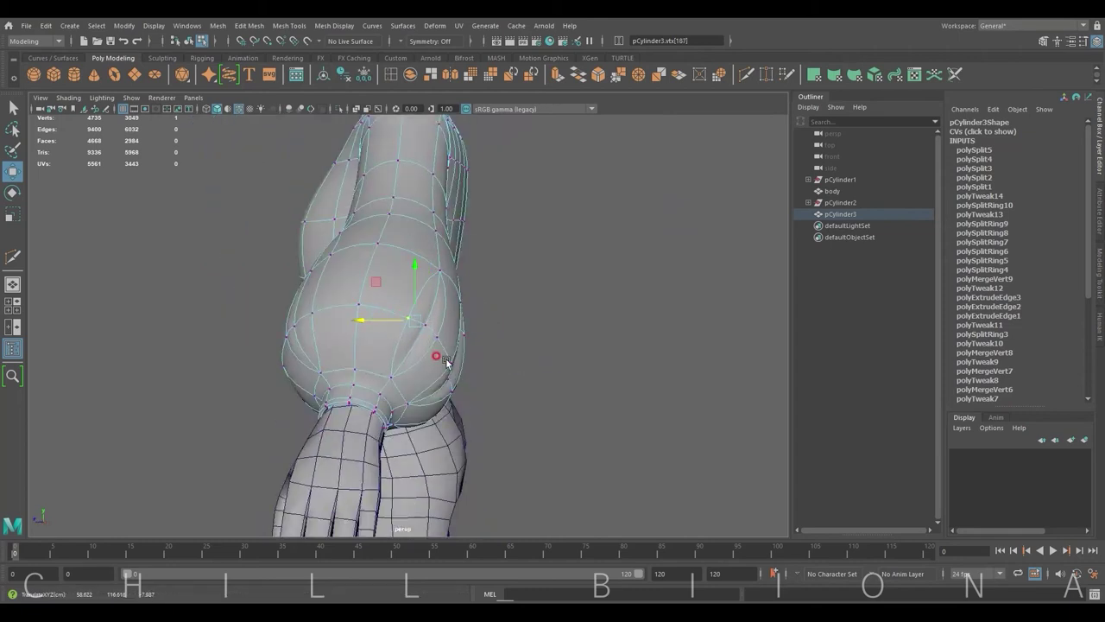
mouse_move(447, 363)
alt+mouse_down()
mouse_move(420, 375)
mouse_move(395, 518)
alt+mouse_up()
key(F10)
click(435, 388)
mouse_move(434, 388)
alt+mouse_down()
mouse_move(589, 295)
mouse_move(432, 372)
alt+mouse_up()
key(F9)
click(419, 369)
Refine the vertices on the puffed part of the sleeve.
alt+right_drag(419, 369, 483, 389)
alt+drag(483, 388, 520, 402)
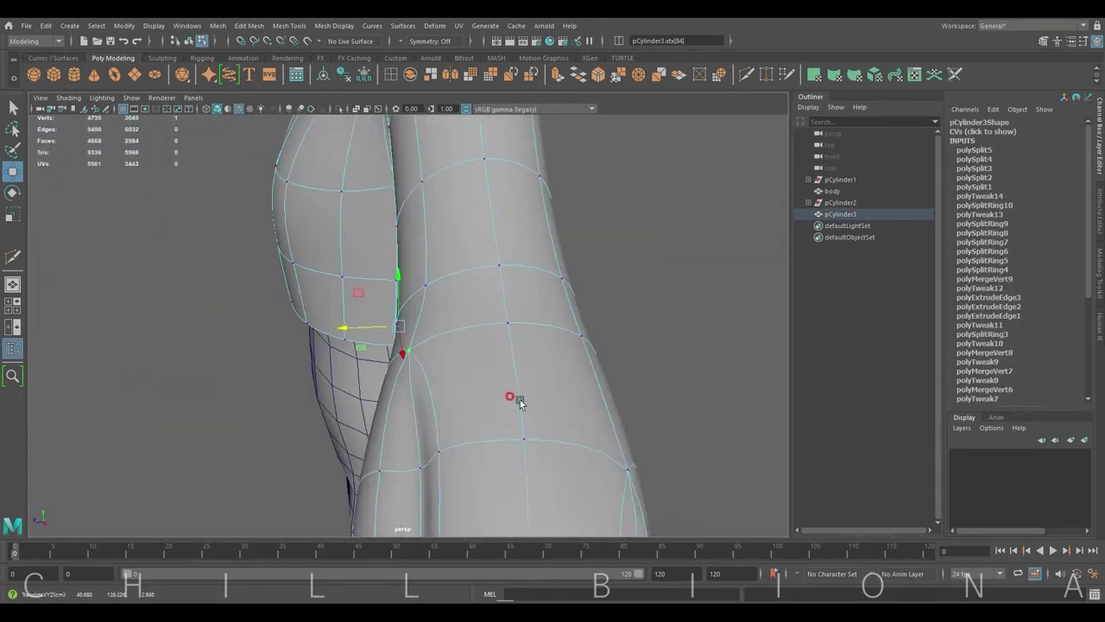
alt+right_drag(520, 402, 441, 367)
mouse_move(437, 357)
alt+mouse_down()
mouse_move(389, 423)
mouse_move(420, 405)
mouse_move(449, 328)
alt+mouse_up()
click(383, 424)
click(455, 324)
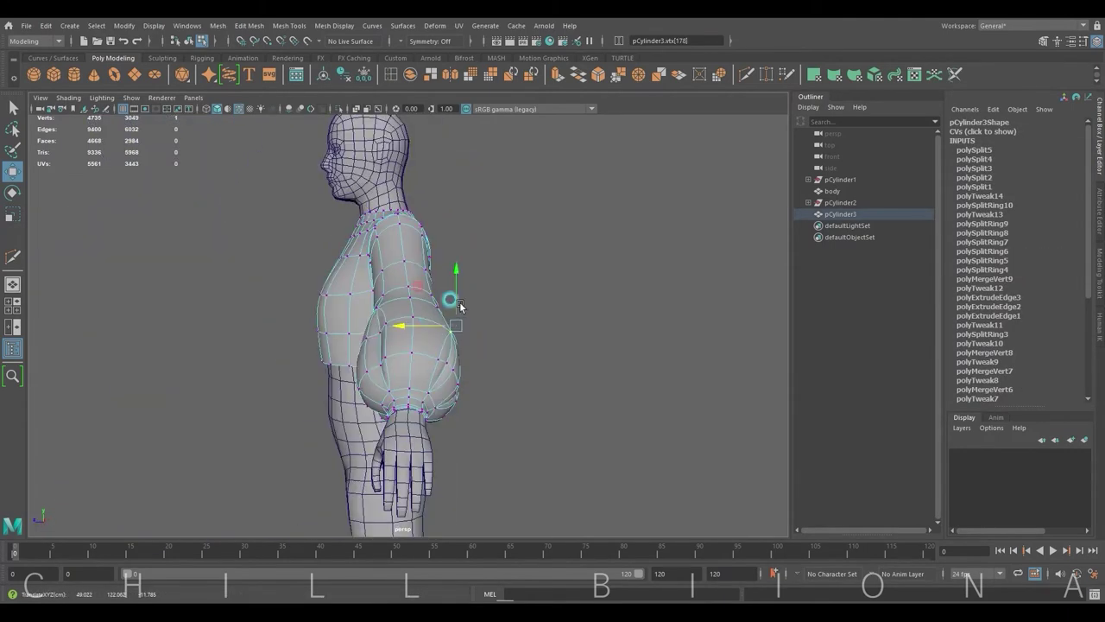
click(475, 396)
click(424, 371)
Shape the back of the puff from a rear view of the character.
alt+drag(424, 371, 419, 401)
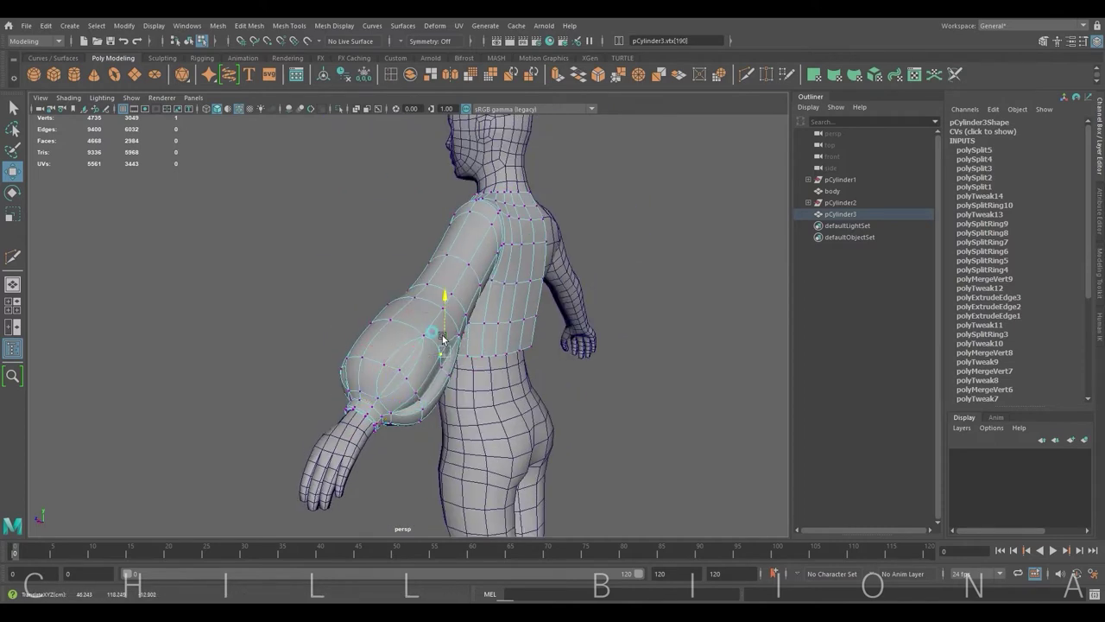
mouse_move(406, 404)
alt+mouse_down()
mouse_move(442, 383)
mouse_move(384, 403)
mouse_move(380, 392)
alt+mouse_up()
click(380, 398)
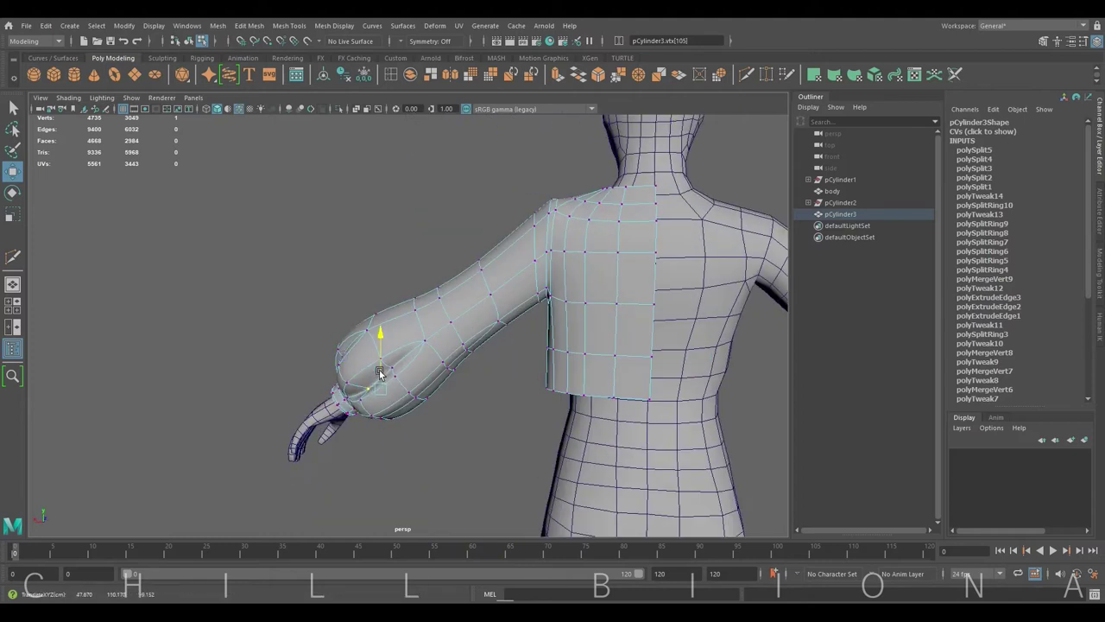
click(434, 434)
mouse_move(434, 434)
alt+mouse_down()
mouse_move(404, 425)
mouse_move(401, 413)
alt+mouse_up()
click(382, 396)
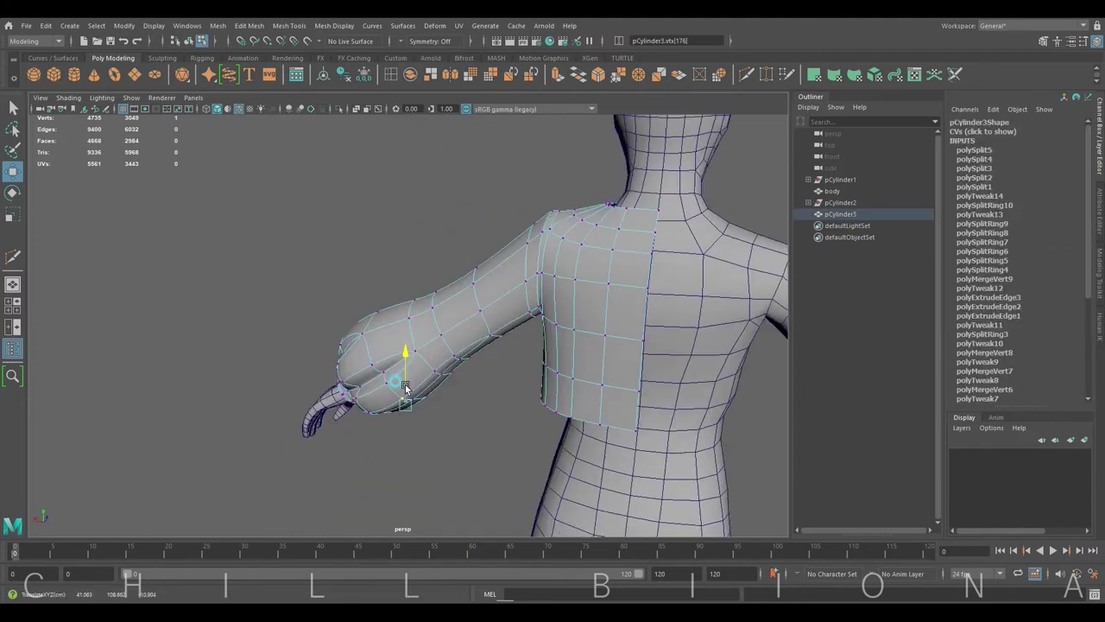
click(401, 413)
mouse_move(465, 394)
alt+mouse_down()
mouse_move(635, 363)
mouse_move(320, 360)
mouse_move(424, 365)
mouse_move(466, 328)
alt+mouse_up()
click(570, 368)
Check the sleeve smoothed with 3, then adjust vertices near the wrist and side.
key(3)
click(466, 328)
scroll(468, 299, up, 5)
key(F9)
click(518, 393)
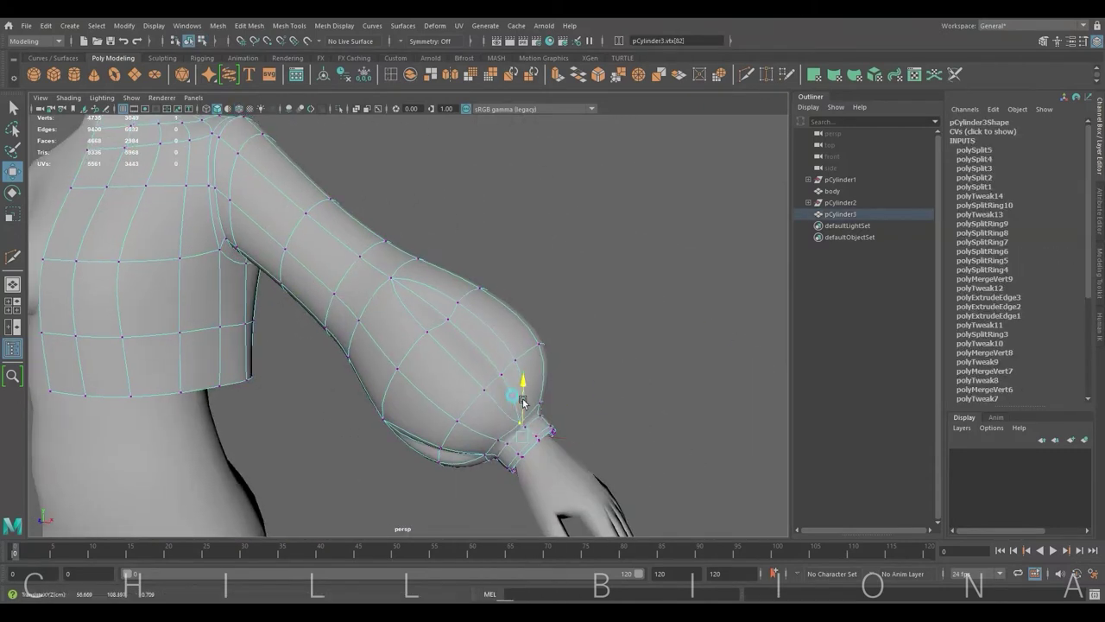
mouse_move(518, 393)
alt+mouse_down()
mouse_move(630, 416)
mouse_move(523, 381)
alt+mouse_up()
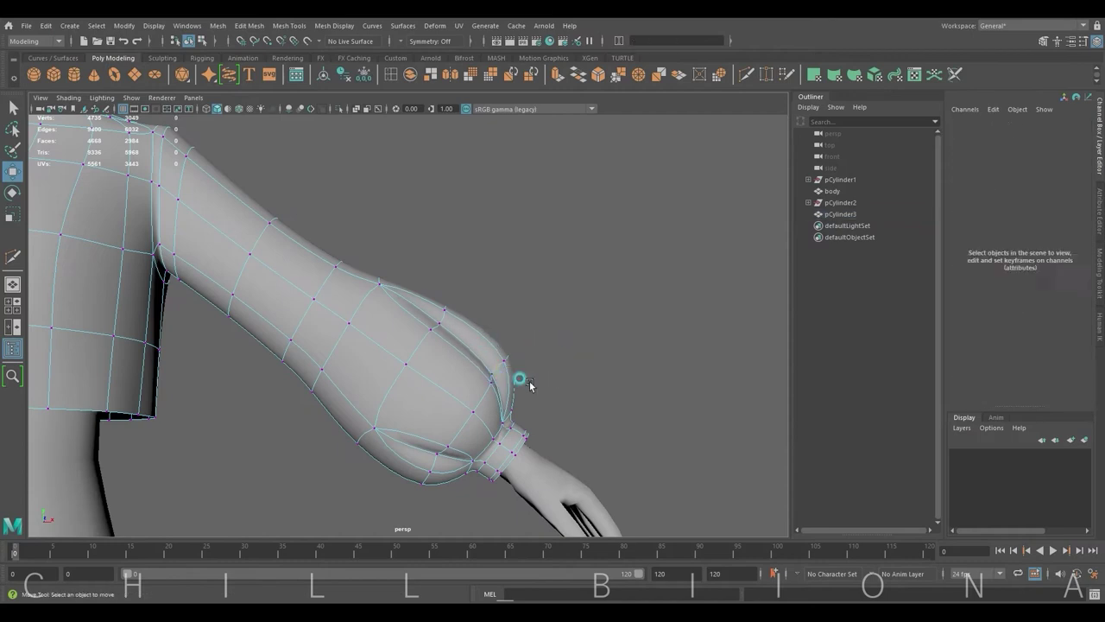
click(514, 348)
mouse_move(431, 291)
alt+mouse_down()
mouse_move(493, 299)
mouse_move(431, 255)
alt+mouse_up()
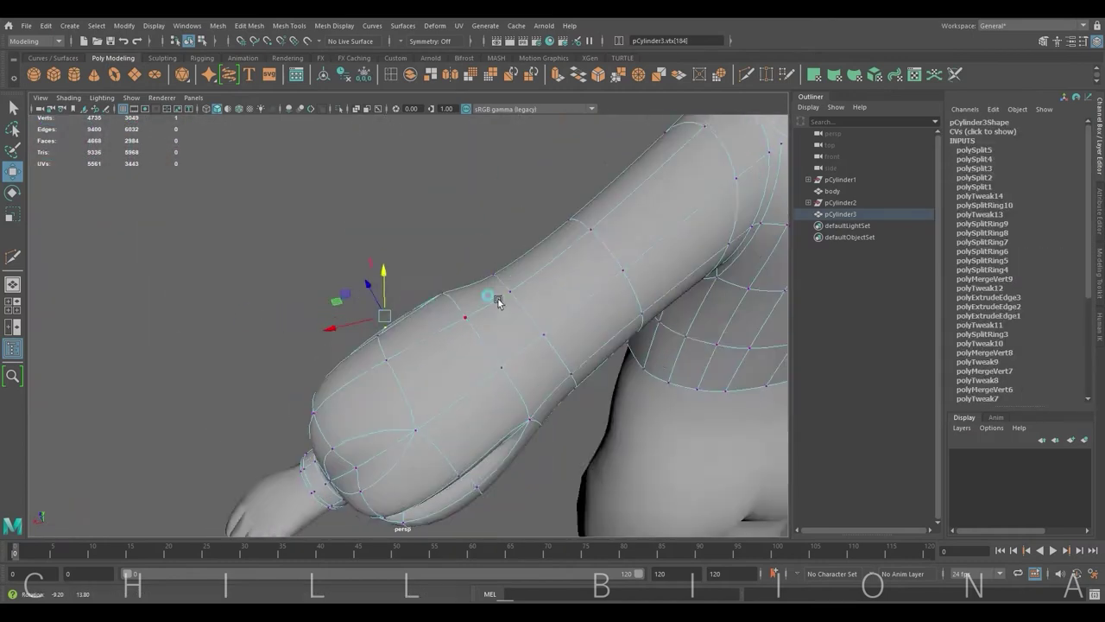
Scale and move edges and vertices on the upper sleeve.
key(F10)
click(518, 336)
key(r)
alt+drag(529, 343, 734, 308)
key(F9)
click(352, 288)
key(w)
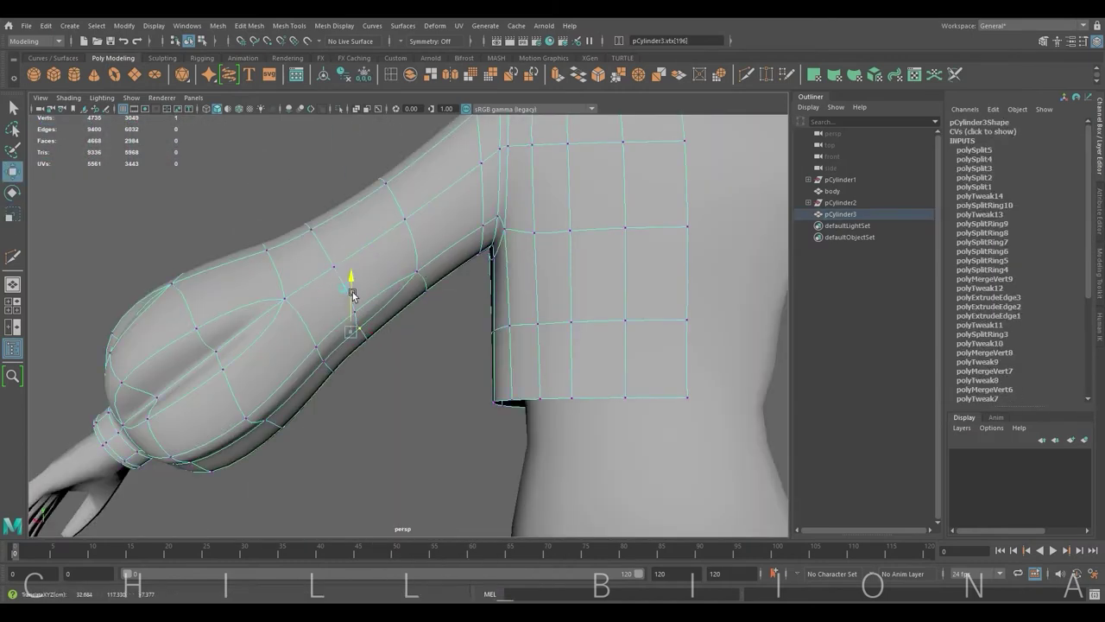
alt+drag(352, 289, 363, 303)
Tweak the sleeve vertices from the upper arm down toward the hand.
click(426, 265)
mouse_move(436, 242)
alt+mouse_down()
mouse_move(334, 316)
mouse_move(343, 320)
mouse_move(337, 346)
mouse_move(296, 359)
mouse_move(402, 346)
mouse_move(398, 374)
mouse_move(451, 426)
mouse_move(407, 389)
mouse_move(426, 296)
mouse_move(488, 239)
alt+mouse_up()
click(343, 320)
click(402, 346)
click(397, 374)
Tidy the vertices at the shoulder and neckline.
click(453, 262)
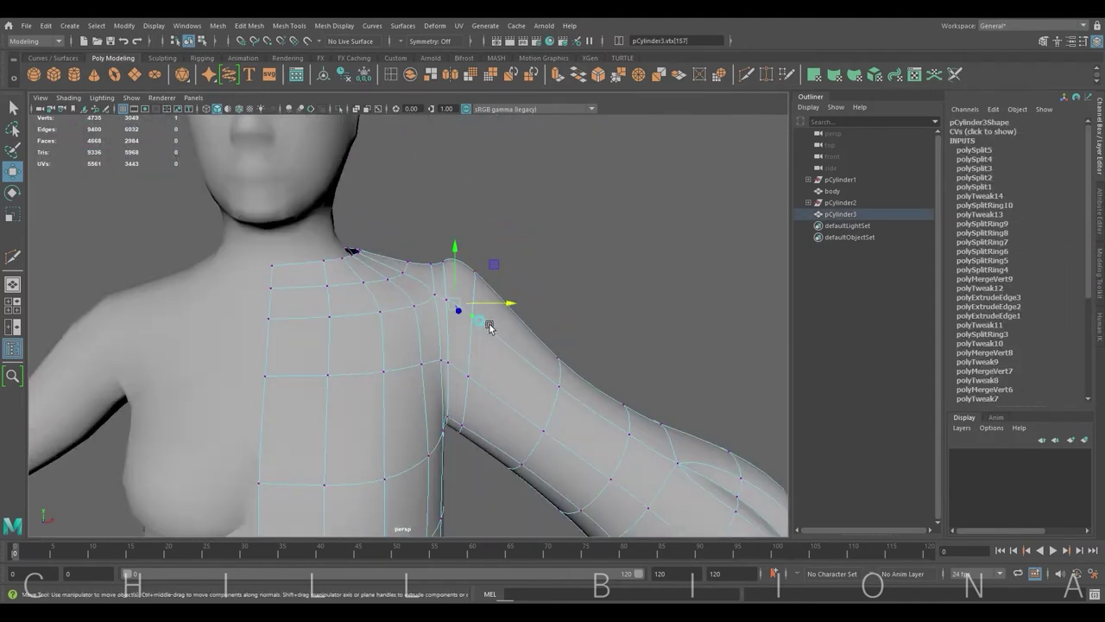
alt+drag(490, 327, 389, 265)
click(390, 266)
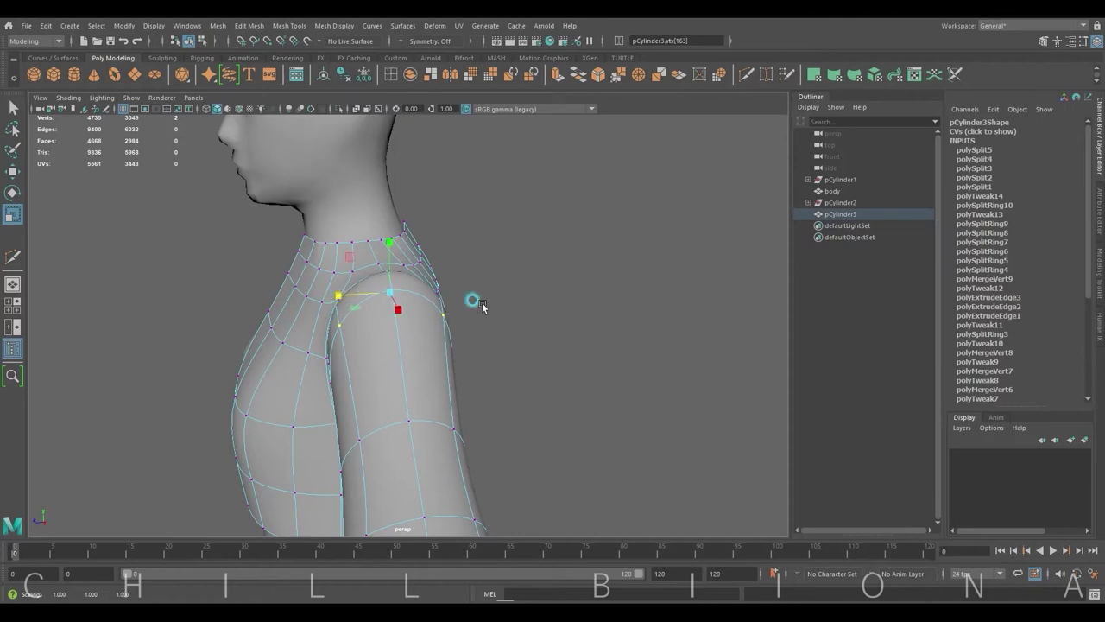
mouse_move(475, 301)
alt+mouse_down()
mouse_move(570, 301)
mouse_move(346, 319)
mouse_move(424, 323)
mouse_move(416, 425)
mouse_move(438, 469)
mouse_move(456, 420)
mouse_move(424, 314)
mouse_move(425, 185)
alt+mouse_up()
click(570, 301)
Add an edge loop to the new cube and move it over onto the legs.
key(w)
click(241, 122)
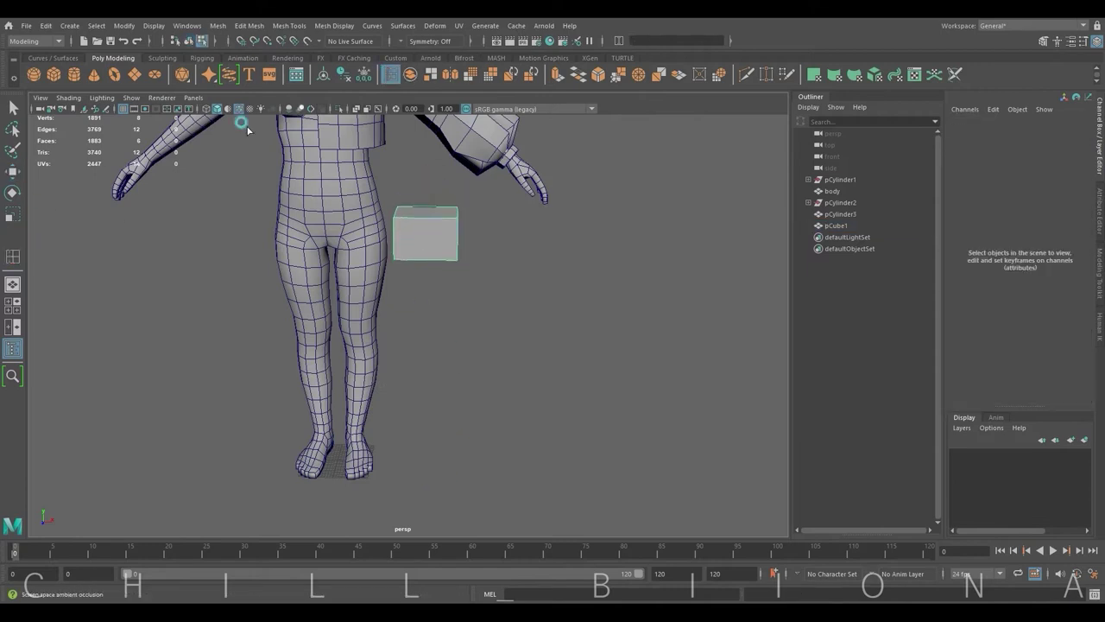
double_click(14, 256)
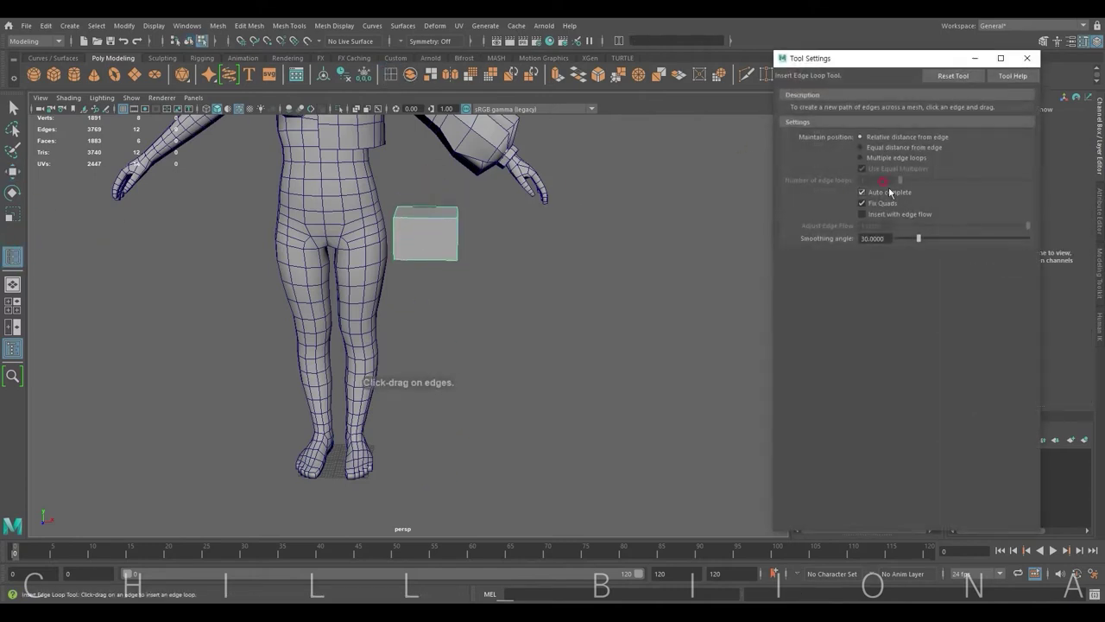
click(422, 223)
key(w)
drag(477, 233, 386, 233)
Raise the box to the waist and stretch it taller over the hips.
key(r)
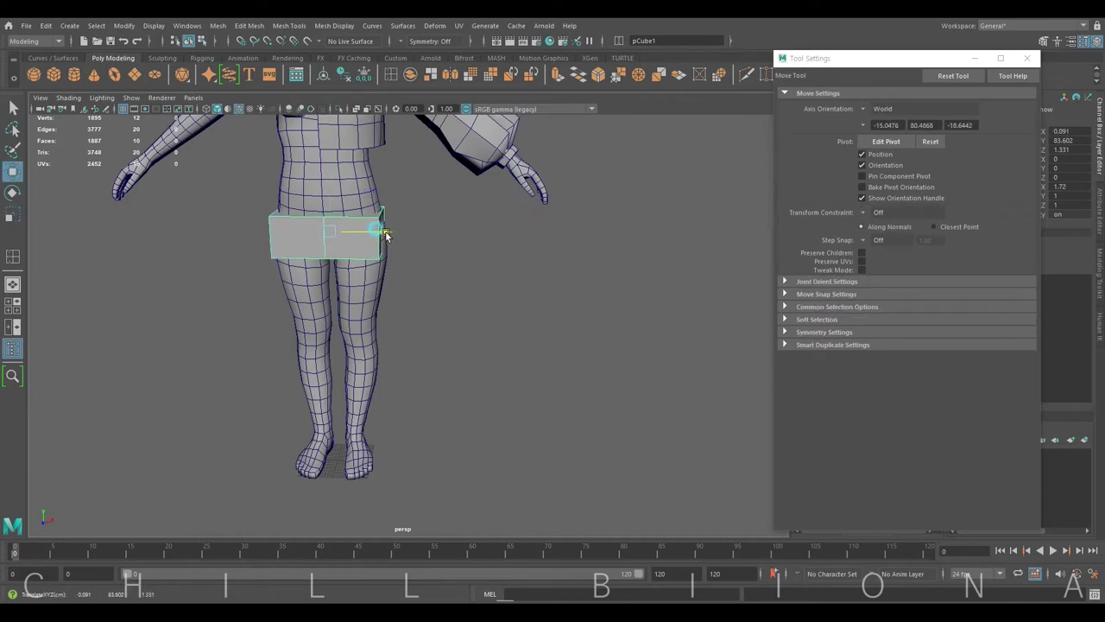
drag(326, 203, 327, 177)
alt+right_drag(327, 177, 392, 242)
key(r)
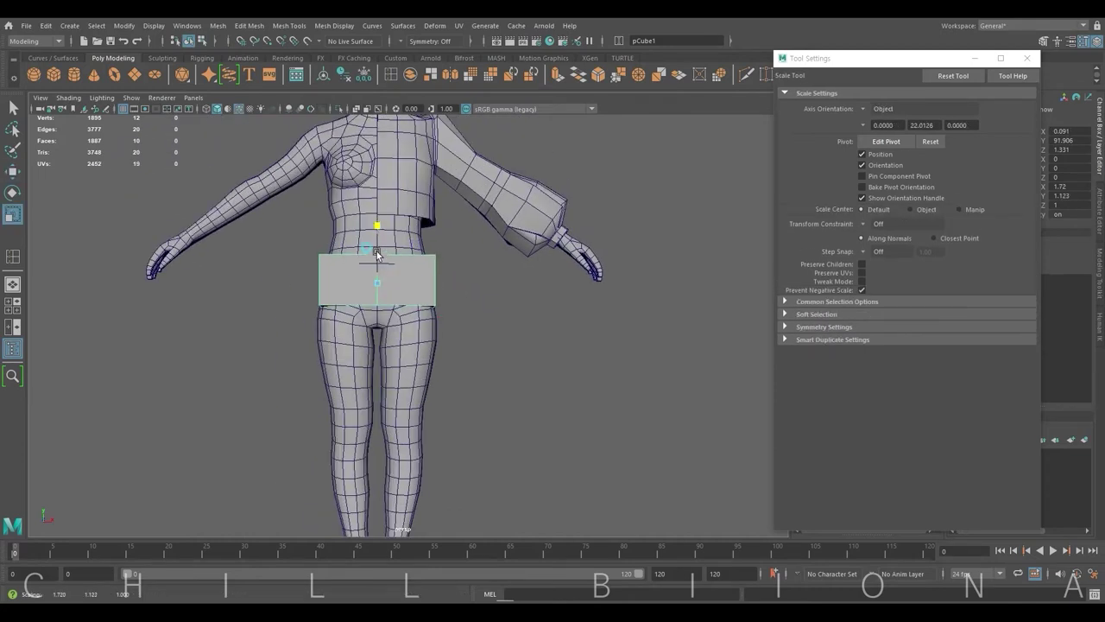
key(w)
mouse_move(376, 253)
mouse_down()
mouse_move(365, 320)
mouse_move(351, 311)
mouse_up()
key(r)
alt+drag(442, 312, 457, 294)
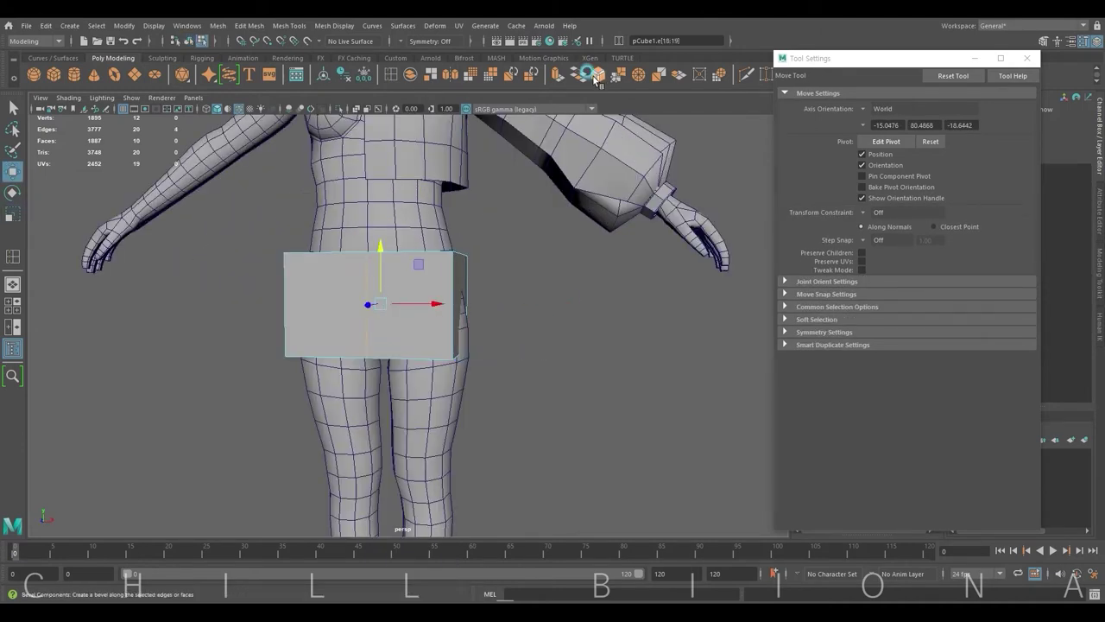
Bevel the selected box edges and pick an edge on its side.
click(593, 76)
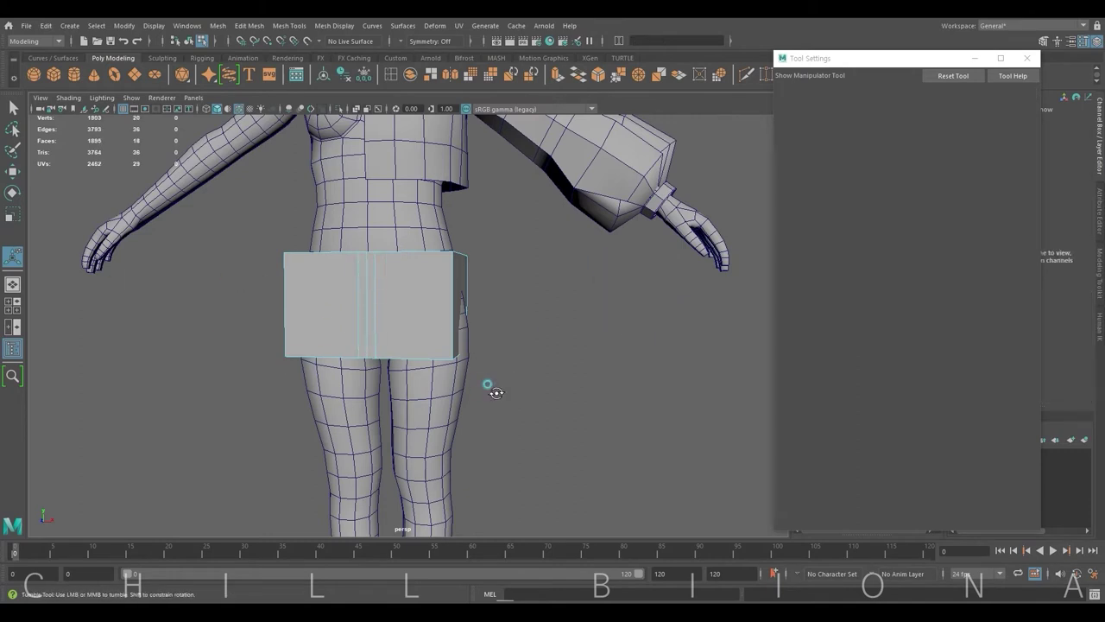
alt+drag(491, 387, 469, 311)
key(w)
click(456, 275)
mouse_move(459, 265)
alt+mouse_down()
mouse_move(572, 306)
mouse_move(271, 222)
alt+mouse_up()
Extrude the box's bottom face and pull it down along the leg to the ankle.
click(372, 385)
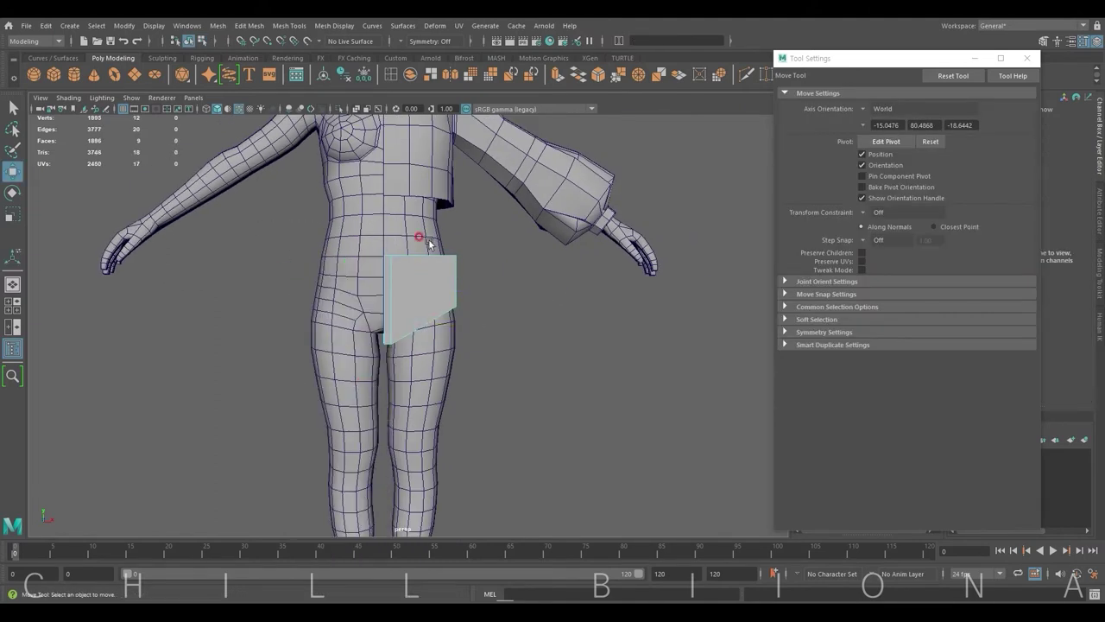
alt+drag(424, 240, 406, 311)
click(414, 316)
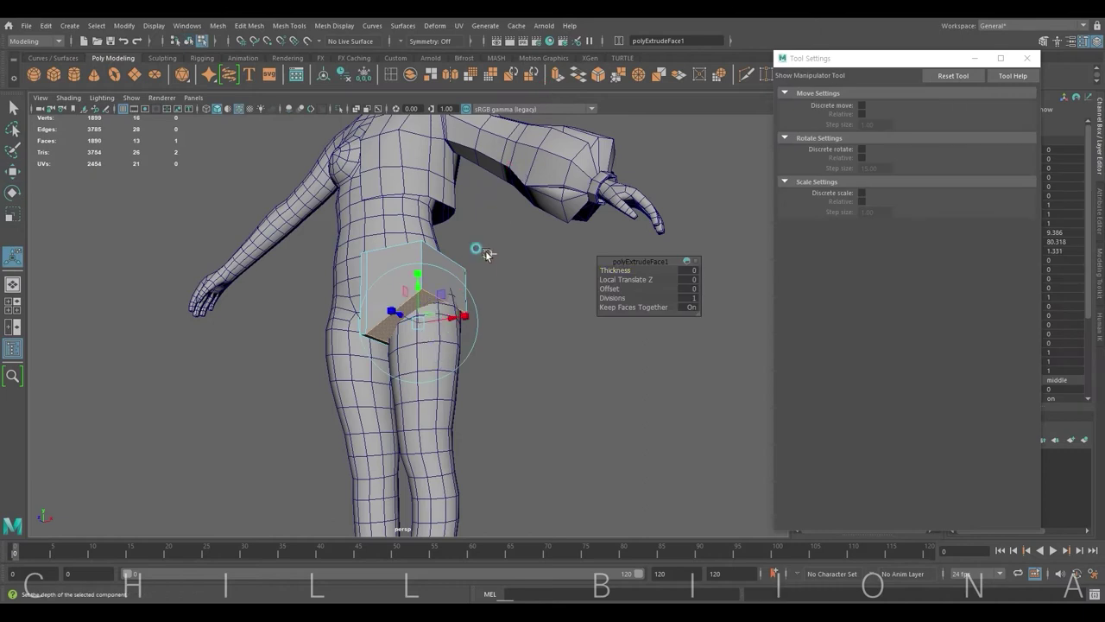
alt+drag(481, 247, 541, 344)
drag(416, 316, 417, 432)
alt+middle_drag(417, 431, 458, 316)
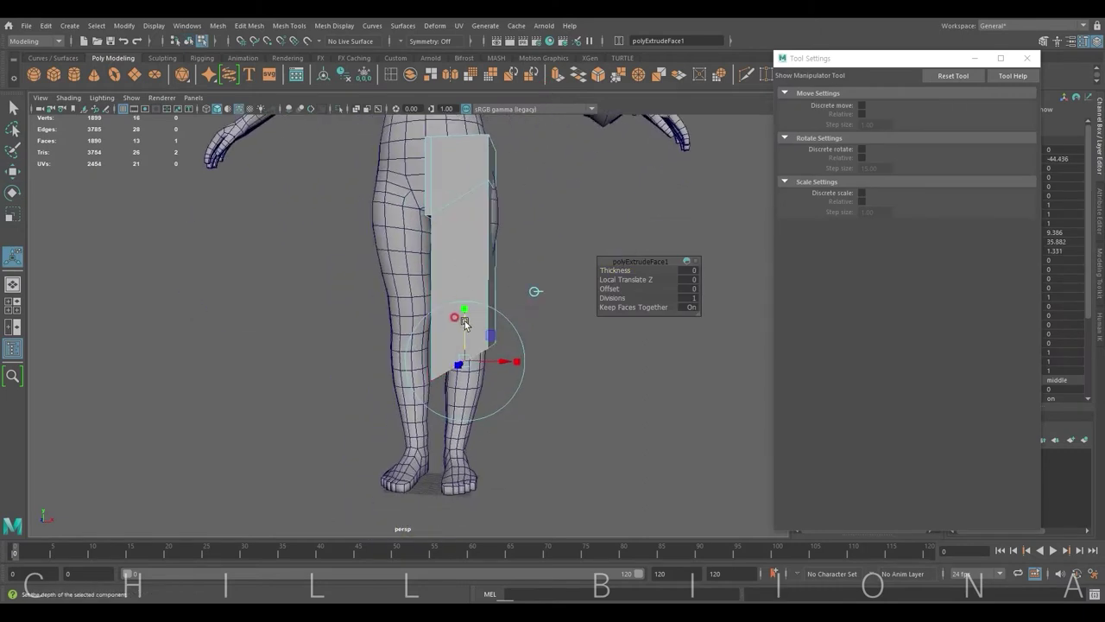
Scale and position the extruded panel to fit along the leg.
key(r)
key(w)
alt+drag(469, 438, 403, 449)
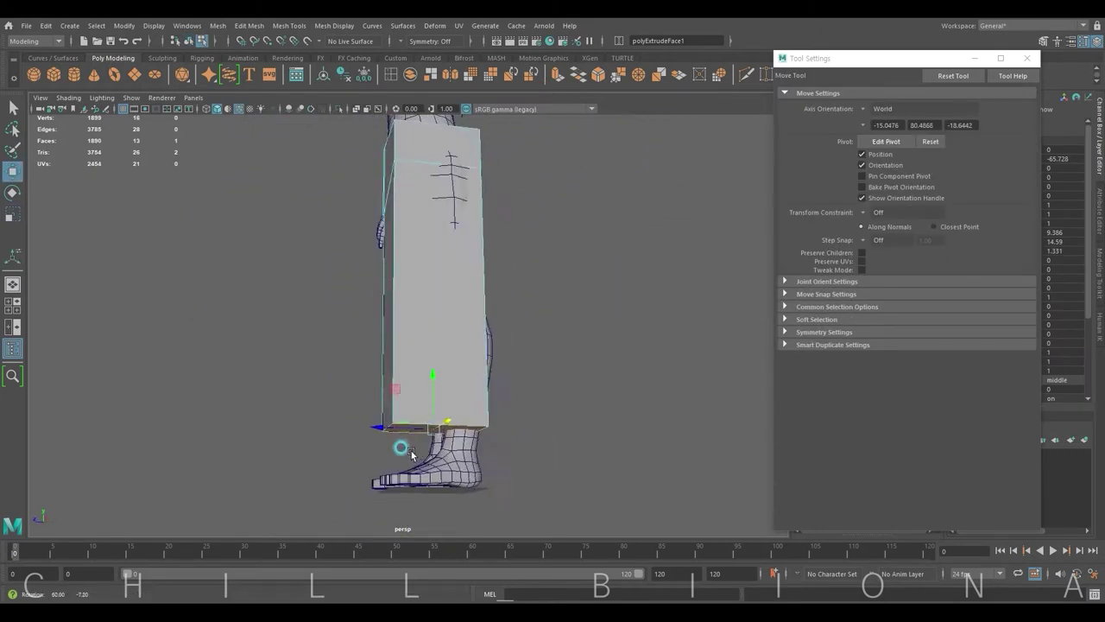
key(F8)
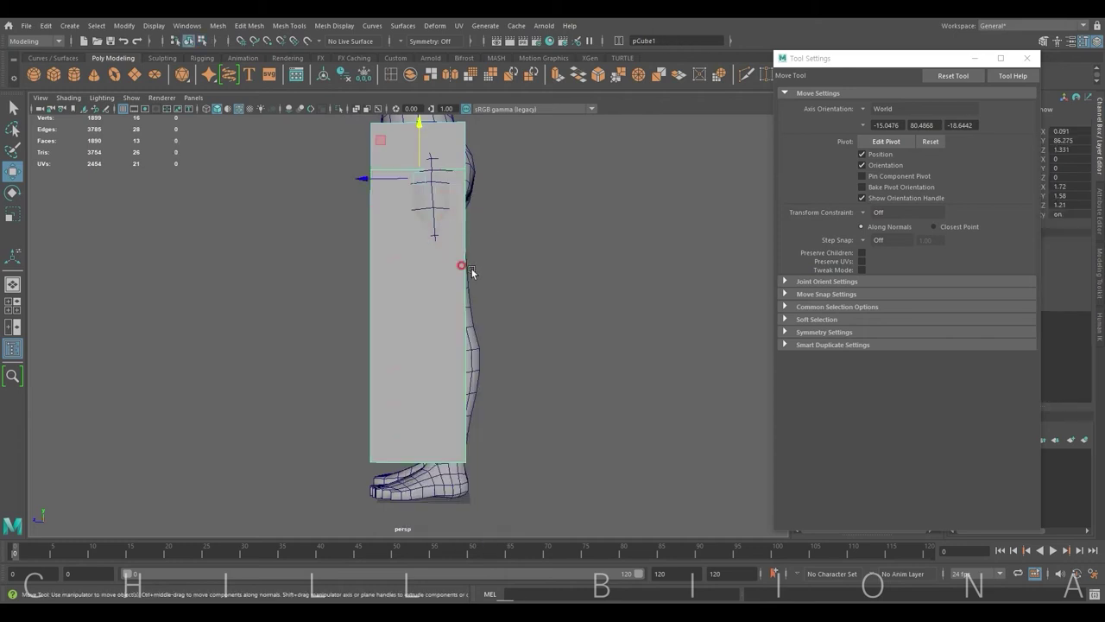
mouse_move(450, 215)
alt+mouse_down()
mouse_move(382, 173)
mouse_move(412, 291)
alt+mouse_up()
key(r)
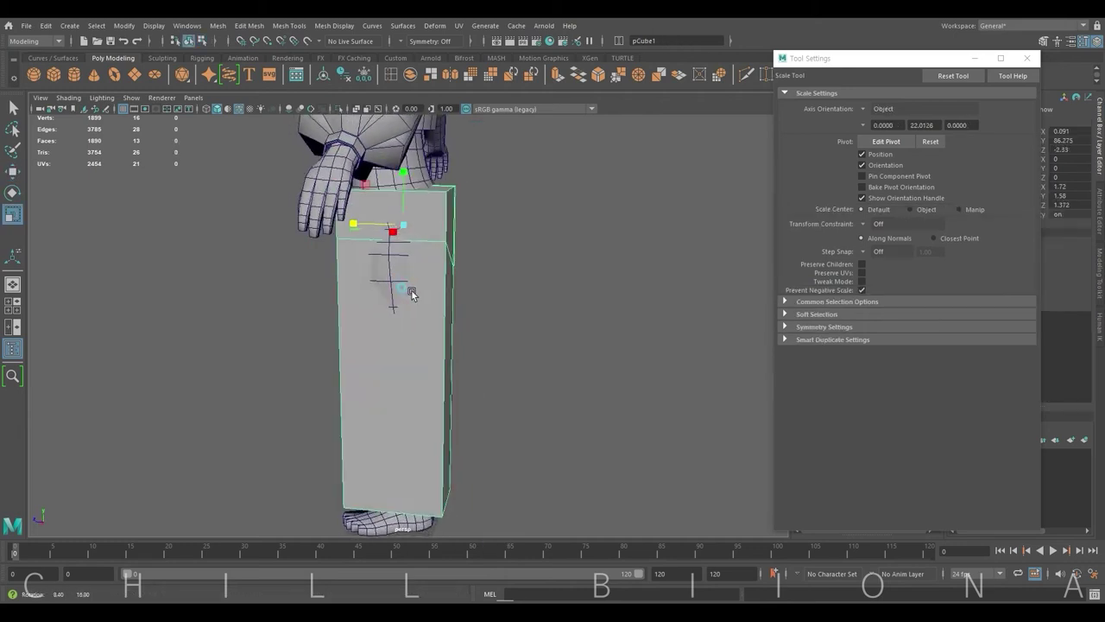
Insert an extra edge loop across the leg panel.
key(w)
click(390, 73)
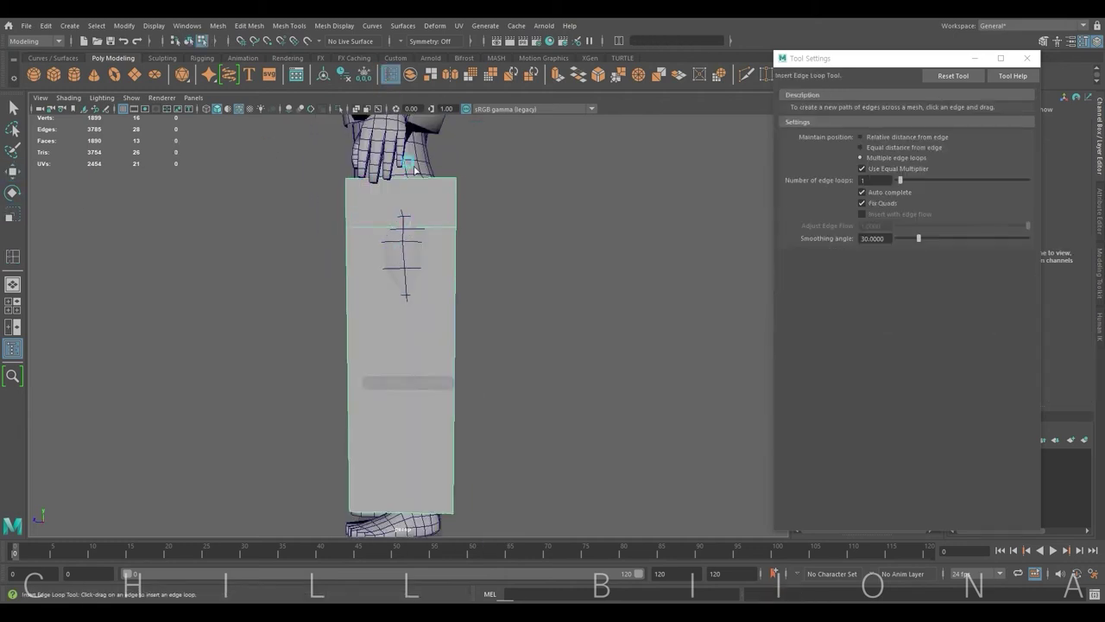
click(409, 232)
alt+drag(345, 343, 452, 229)
right_drag(452, 230, 406, 216)
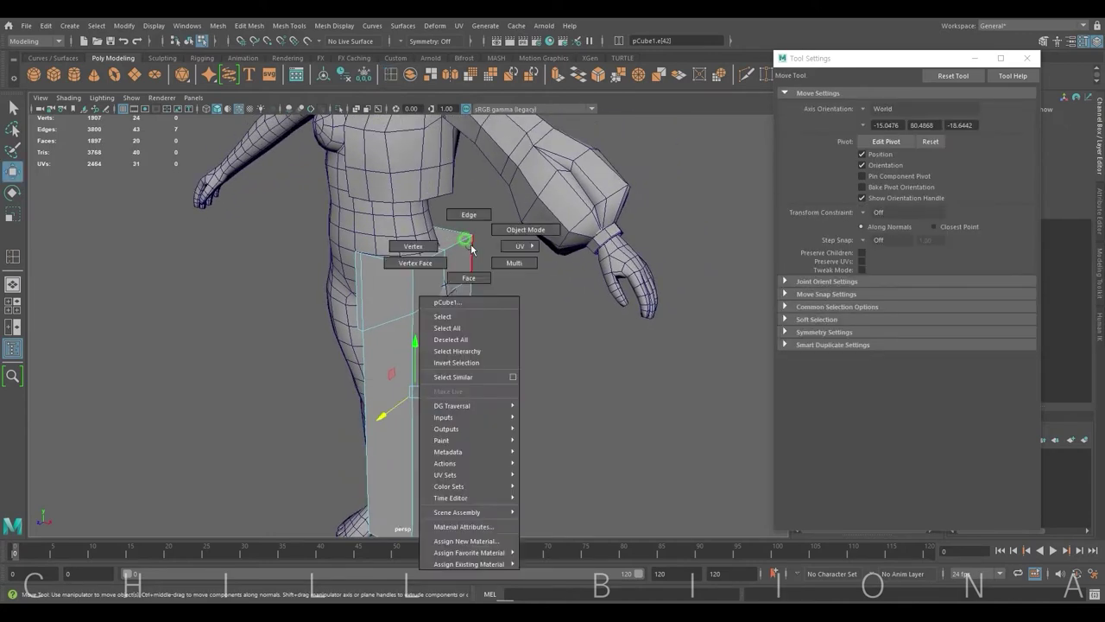
key(w)
Isolate the panel, delete its top faces to open the top, then show the character again.
click(341, 108)
click(419, 235)
key(Delete)
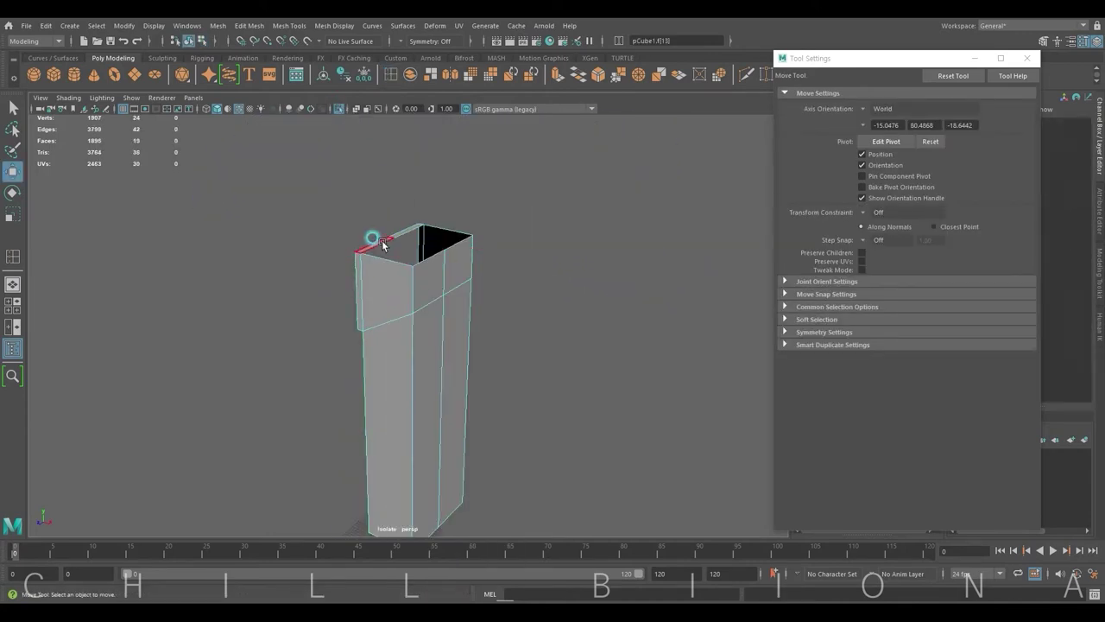
click(428, 222)
right_drag(462, 193, 491, 186)
mouse_move(376, 111)
alt+mouse_down()
mouse_move(375, 135)
mouse_move(350, 137)
alt+mouse_up()
click(338, 109)
Slide and scale the panel's edges so it fits around the leg.
alt+drag(477, 317, 467, 354)
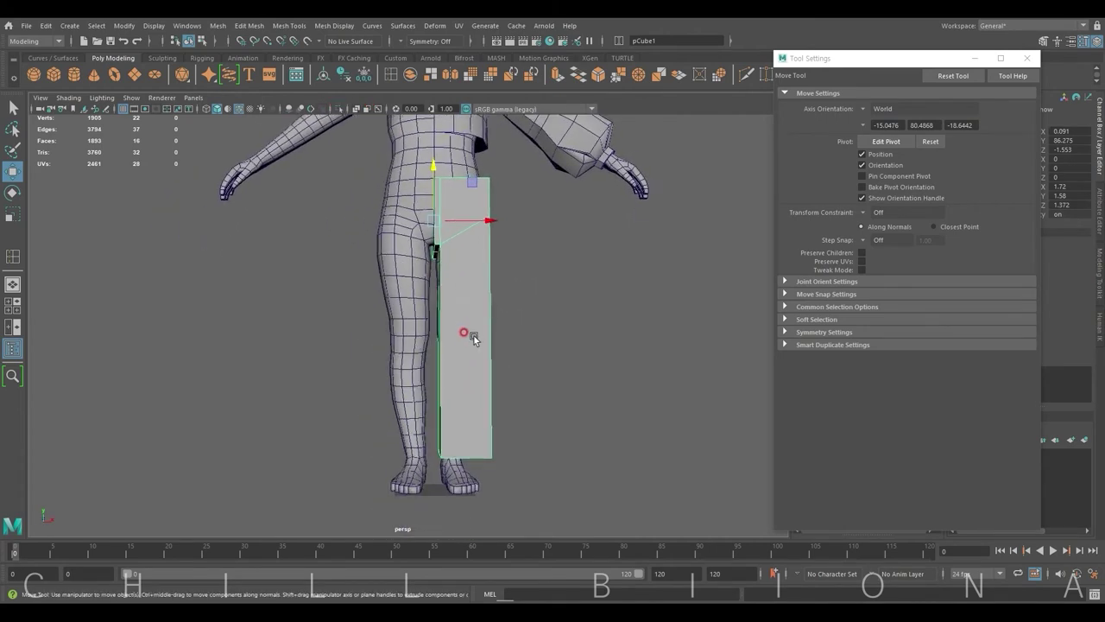
drag(492, 413, 483, 406)
click(437, 312)
key(r)
alt+drag(371, 418, 352, 406)
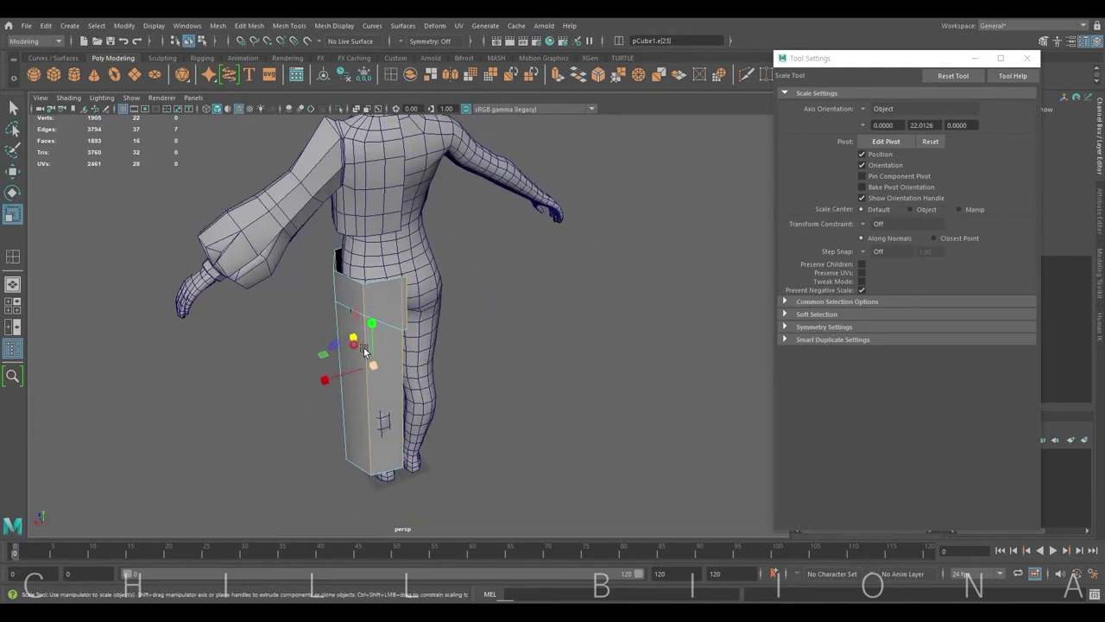
key(w)
Delete the panel's bottom faces to open the hem of the tube.
right_drag(510, 296, 512, 324)
click(394, 348)
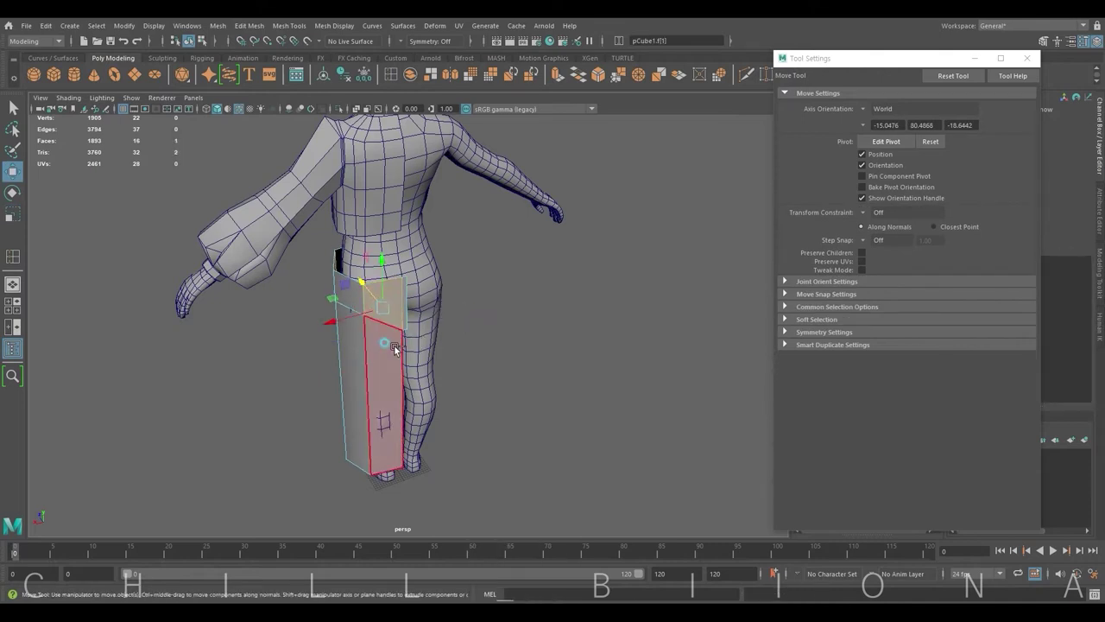
shift+click(369, 358)
mouse_move(455, 351)
alt+mouse_down()
mouse_move(486, 340)
mouse_move(513, 291)
mouse_move(413, 297)
alt+mouse_up()
right_drag(413, 297, 423, 339)
click(423, 386)
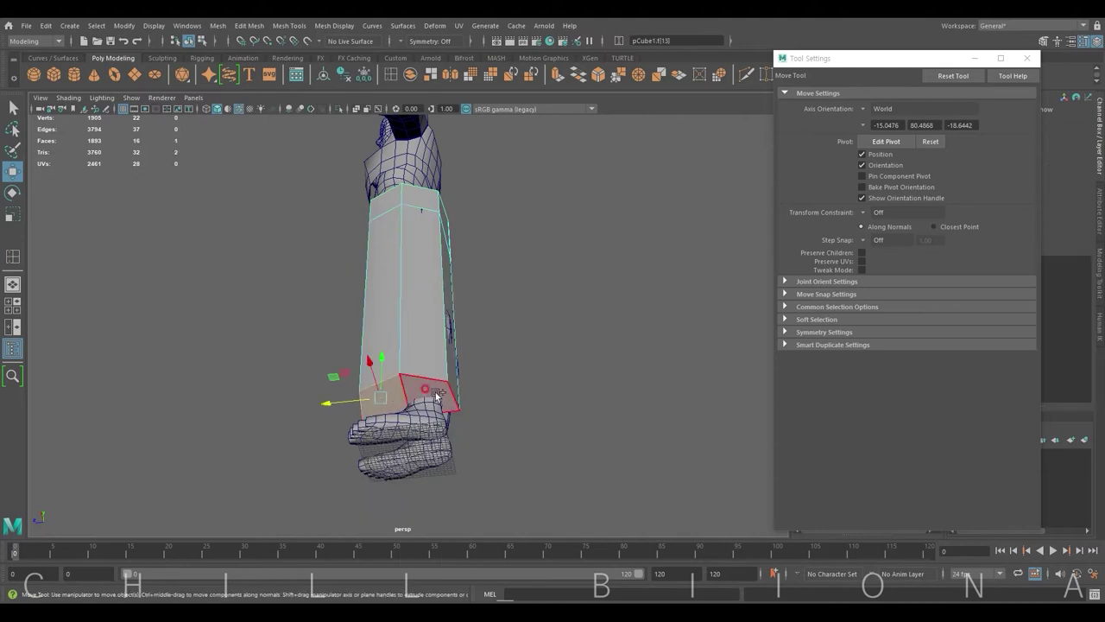
key(Delete)
alt+drag(507, 328, 470, 332)
Select the bottom vertices of the leg tube and scale and move them toward the ankle.
scroll(651, 383, down, 5)
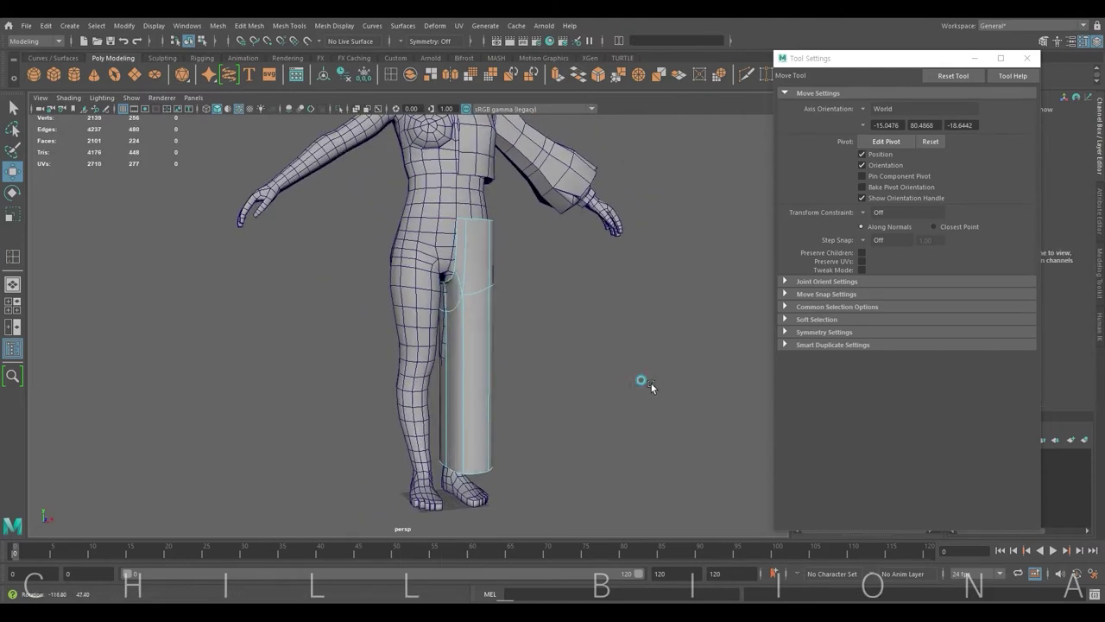
click(471, 371)
mouse_move(471, 372)
alt+mouse_down()
mouse_move(495, 374)
mouse_move(481, 366)
mouse_move(504, 393)
mouse_move(568, 400)
mouse_move(478, 386)
alt+mouse_up()
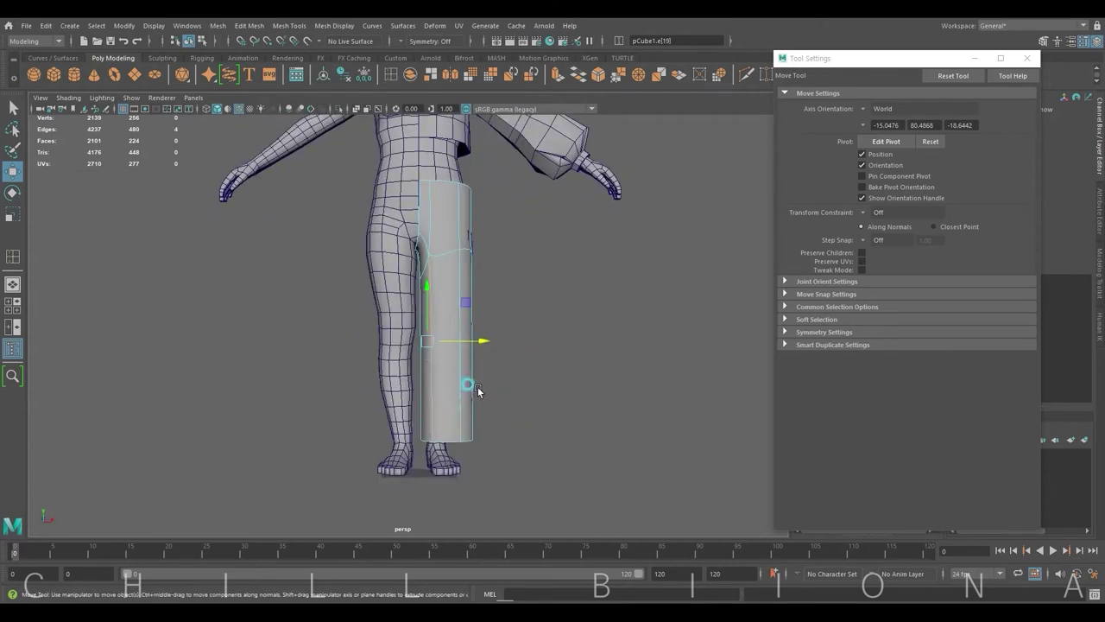
right_drag(458, 302, 509, 281)
mouse_move(414, 427)
mouse_down()
mouse_move(443, 439)
mouse_move(381, 443)
mouse_up()
key(r)
key(w)
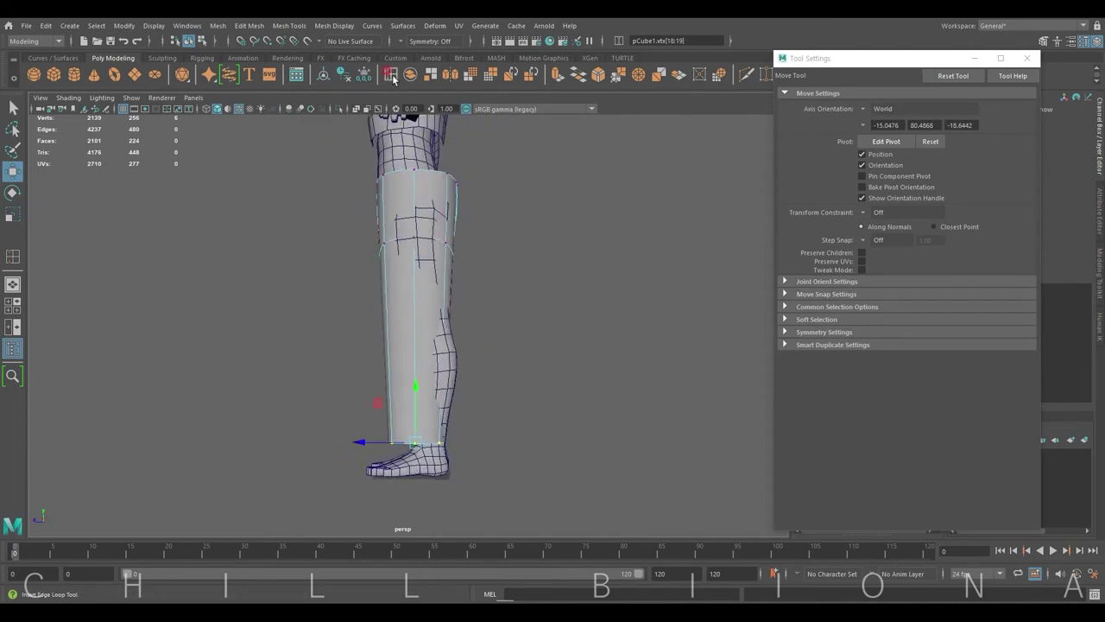
Insert edge loops across the leg and near its top, then scale and move them.
click(390, 74)
click(407, 330)
key(w)
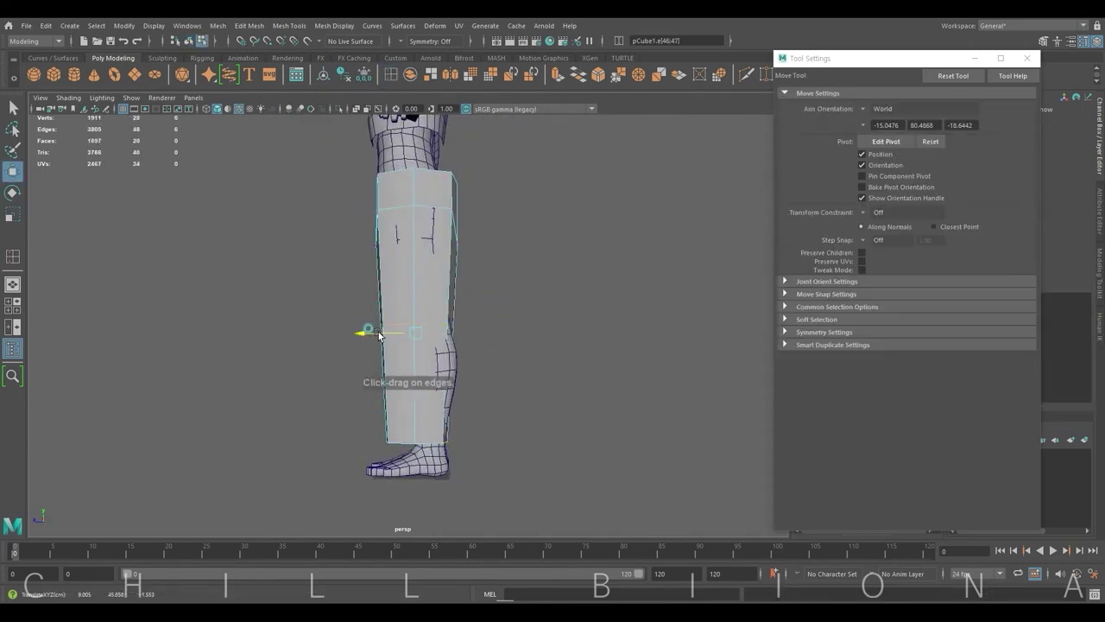
right_drag(371, 301, 423, 281)
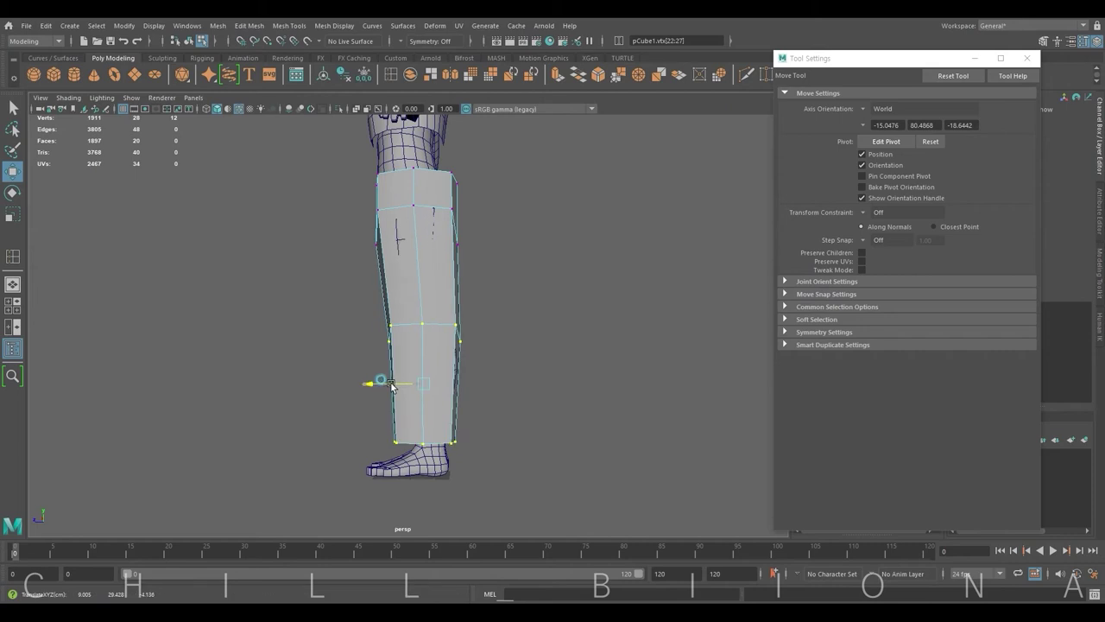
mouse_move(441, 380)
alt+mouse_down()
mouse_move(493, 365)
mouse_move(382, 388)
mouse_move(424, 383)
mouse_move(479, 332)
mouse_move(458, 360)
mouse_move(421, 202)
mouse_move(446, 249)
alt+mouse_up()
shift+right_drag(446, 248, 391, 242)
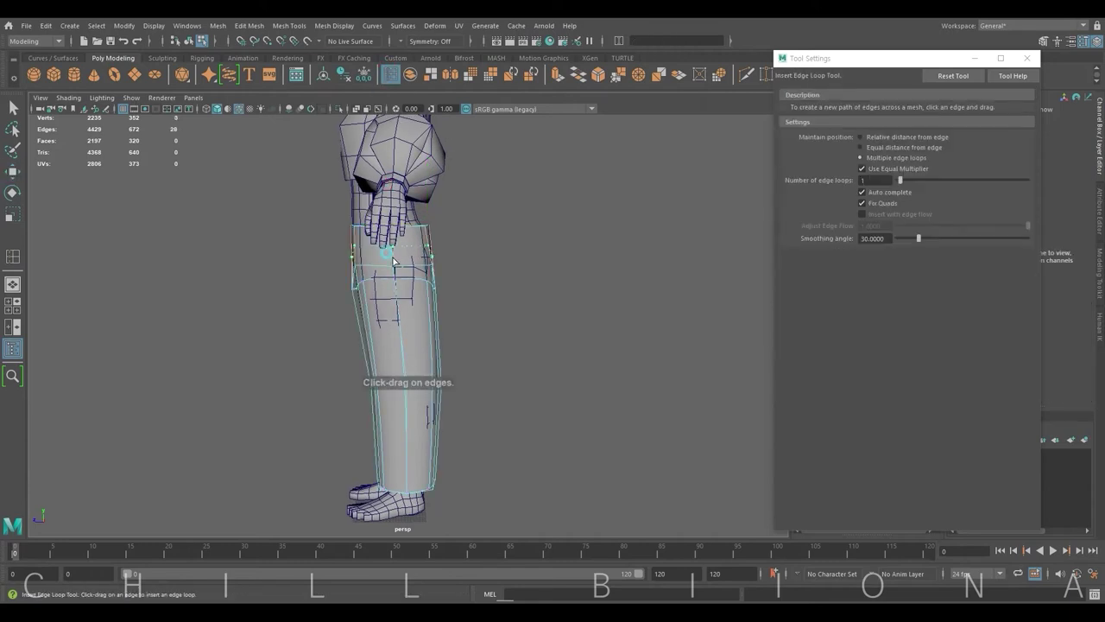
click(393, 259)
alt+drag(461, 247, 530, 256)
key(r)
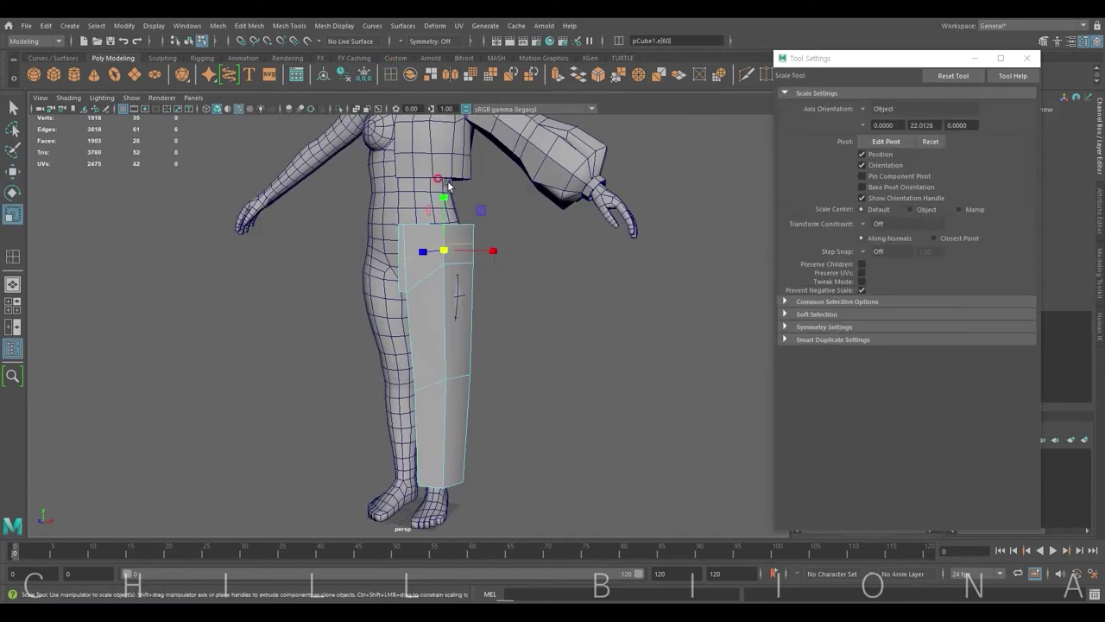
mouse_move(437, 304)
alt+mouse_down()
mouse_move(449, 284)
mouse_move(413, 271)
mouse_move(469, 277)
mouse_move(413, 276)
alt+mouse_up()
key(w)
Scale and move the ankle edge loop and vertical leg edges to taper the pant leg.
click(412, 275)
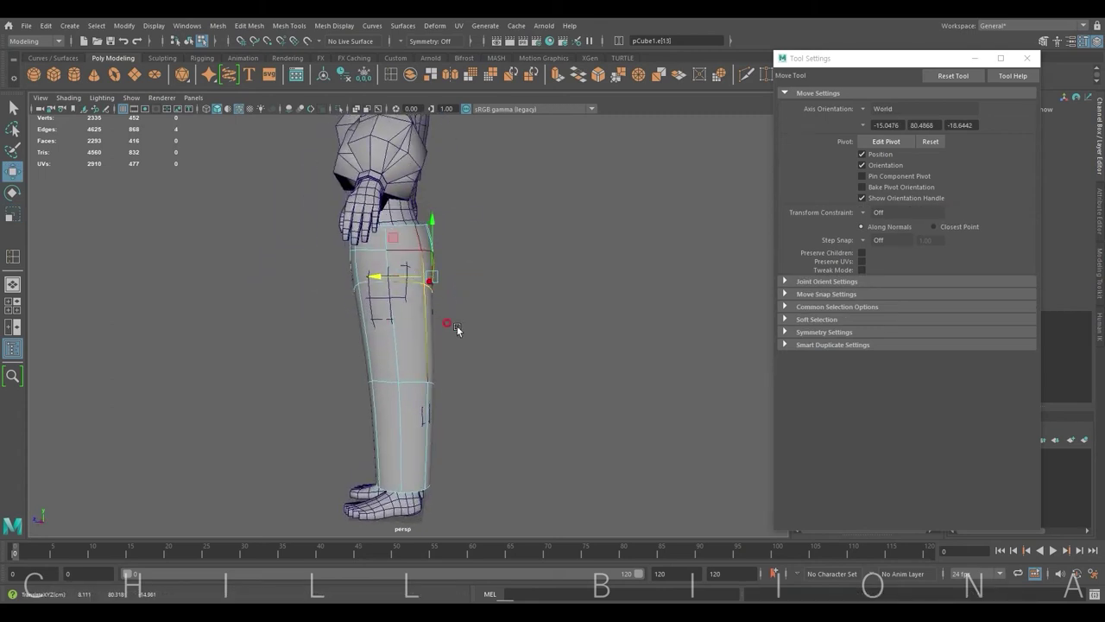
alt+middle_drag(457, 326, 462, 226)
double_click(425, 401)
key(r)
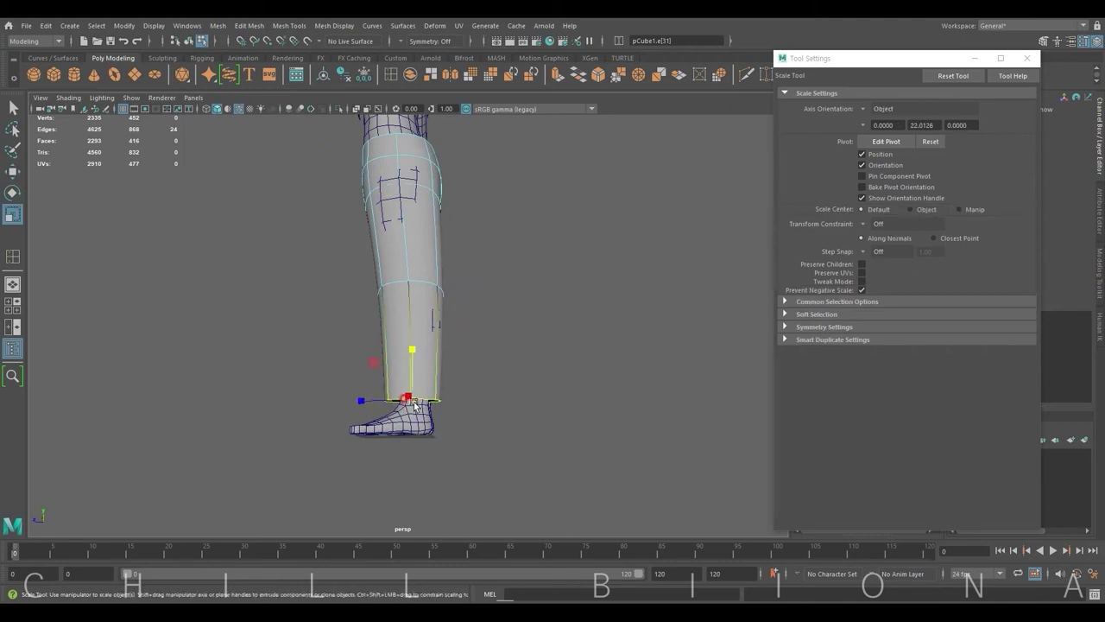
key(w)
click(388, 395)
mouse_move(440, 328)
alt+mouse_down()
mouse_move(580, 318)
mouse_move(400, 309)
mouse_move(556, 335)
mouse_move(456, 341)
mouse_move(486, 300)
alt+mouse_up()
key(r)
key(w)
key(ctrl+z)
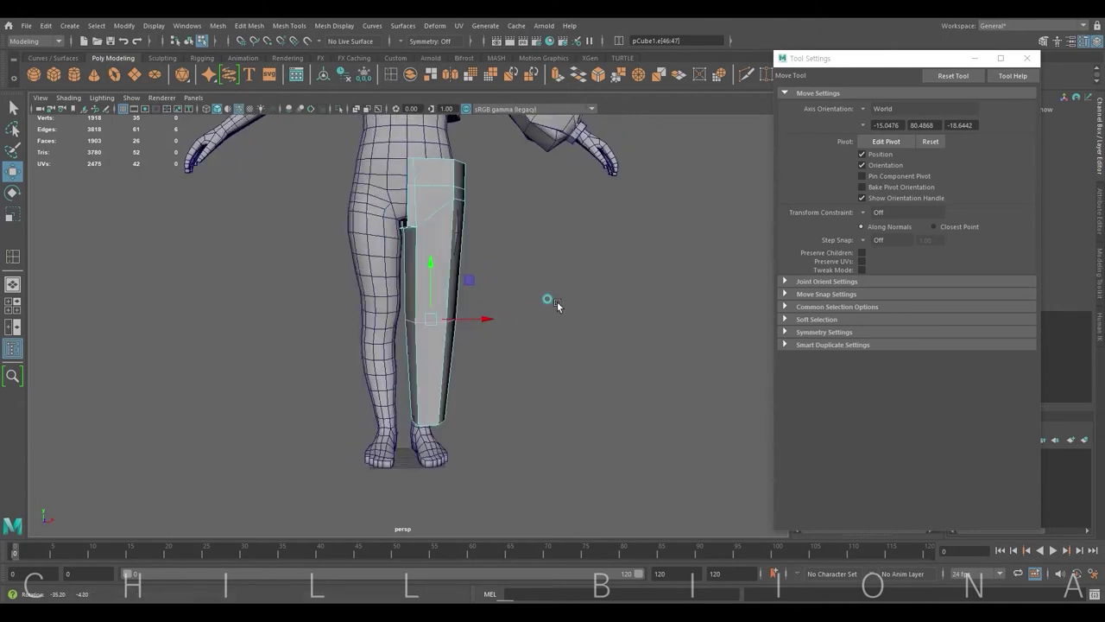
mouse_move(556, 301)
alt+mouse_down()
mouse_move(370, 304)
mouse_move(333, 279)
mouse_move(383, 204)
mouse_move(314, 265)
mouse_move(506, 291)
mouse_move(506, 305)
mouse_move(448, 279)
mouse_move(493, 278)
alt+mouse_up()
Adjust edges on the back, front and knee so the pant follows the leg.
click(354, 191)
click(506, 291)
scroll(493, 279, down, 2)
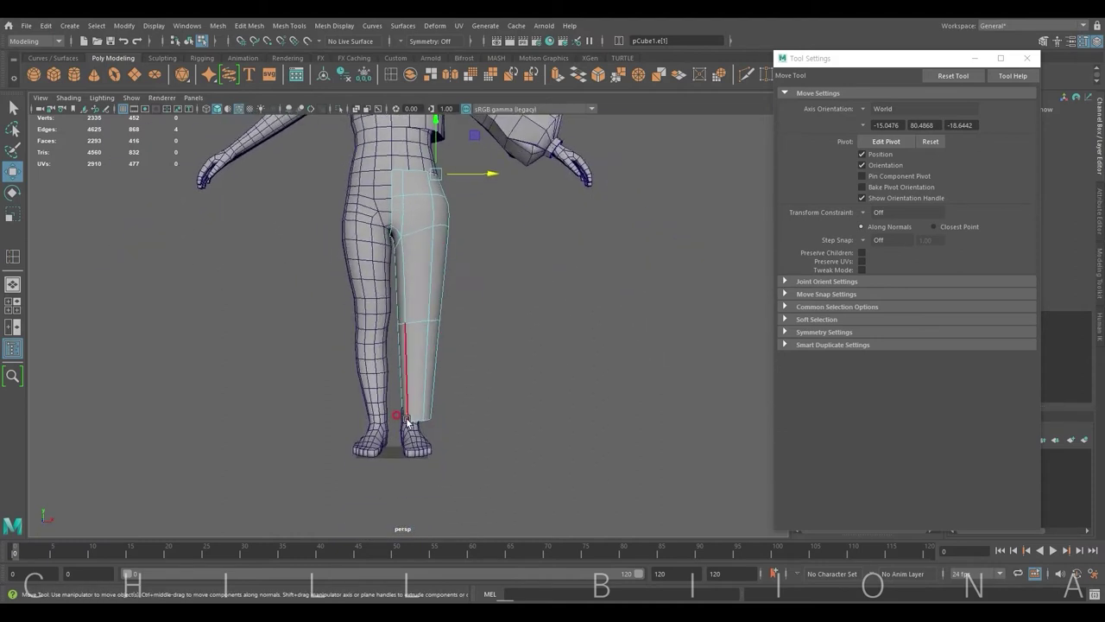
click(434, 320)
mouse_move(433, 320)
alt+mouse_down()
mouse_move(397, 412)
mouse_move(474, 375)
mouse_move(399, 328)
alt+mouse_up()
click(399, 328)
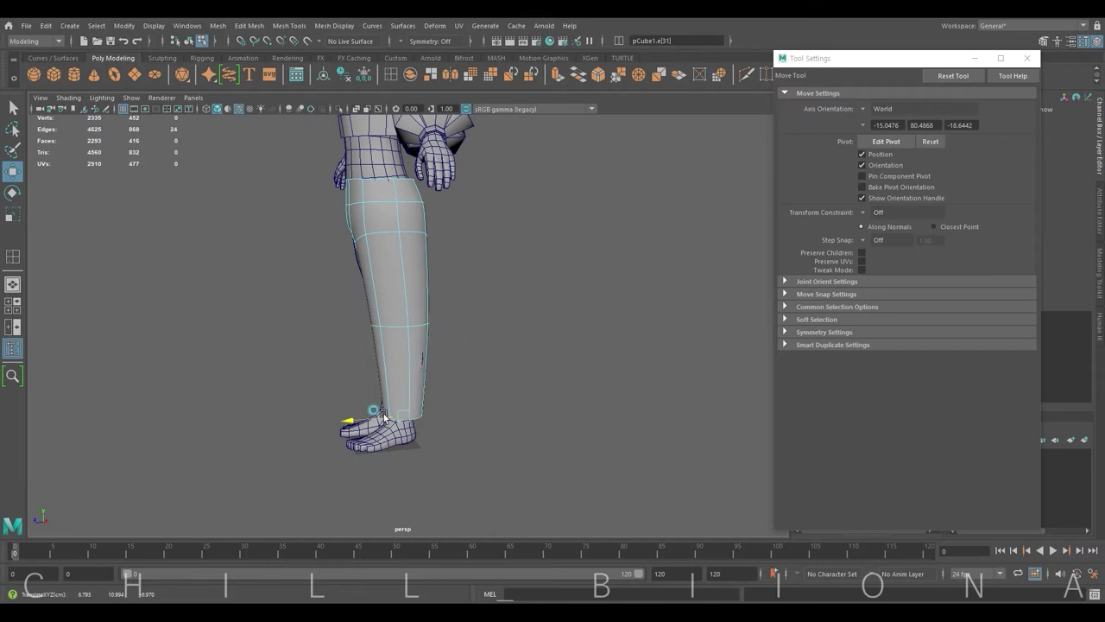
mouse_move(380, 418)
alt+mouse_down()
mouse_move(464, 320)
mouse_move(395, 333)
alt+mouse_up()
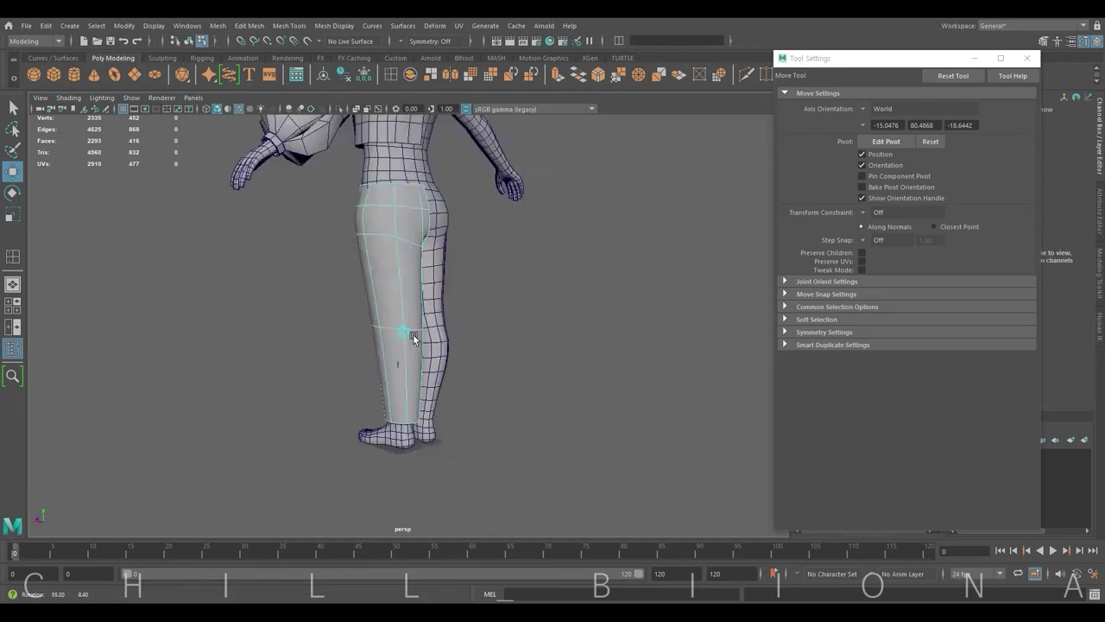
Insert an edge loop near the bottom of the pant leg.
click(390, 76)
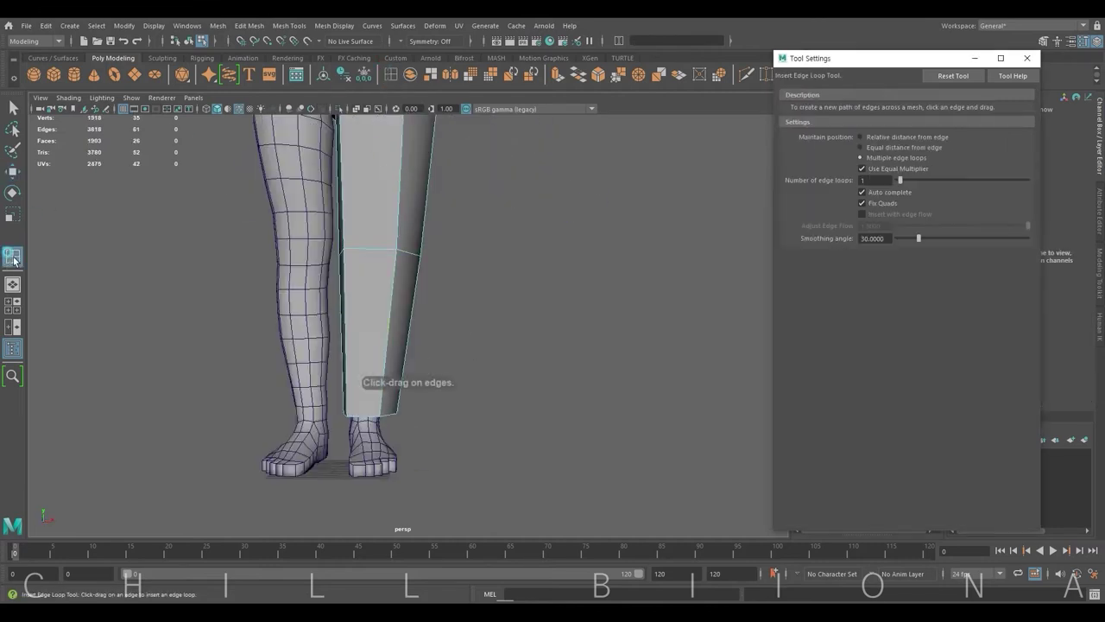
click(972, 61)
click(385, 392)
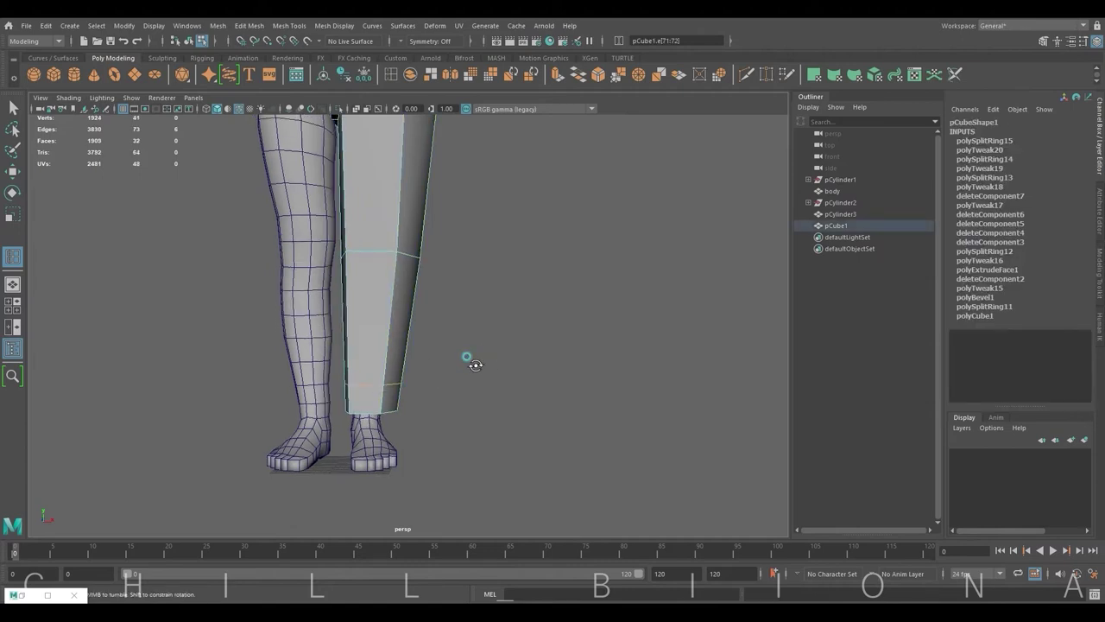
Place the new loop near the ankle and shift the lower-leg vertex ring slightly.
right_drag(382, 296, 363, 409)
click(356, 401)
key(w)
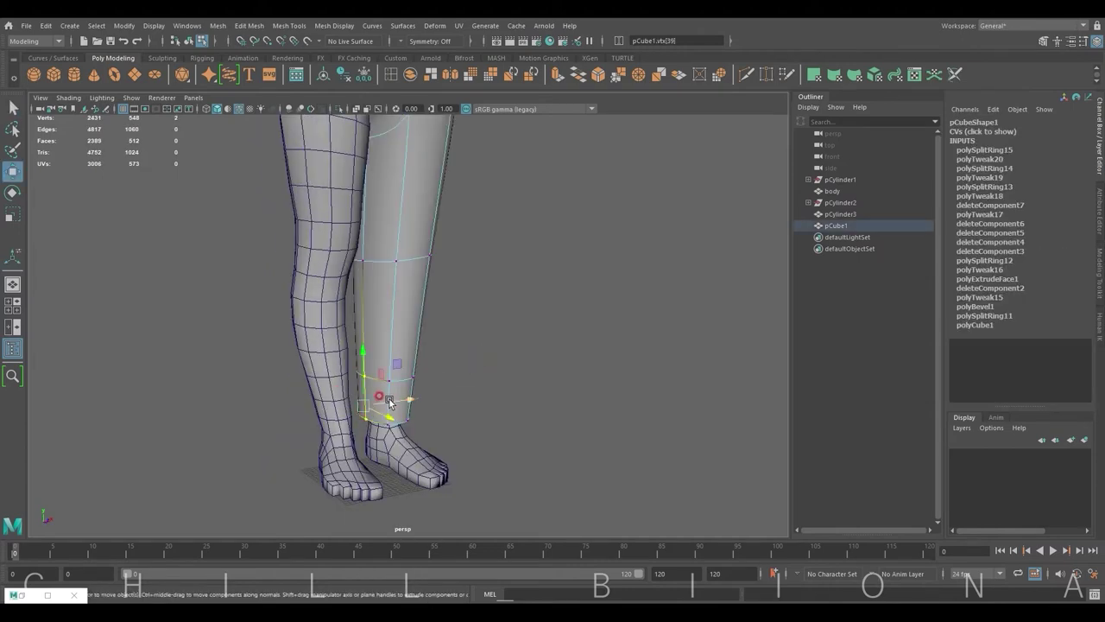
click(348, 260)
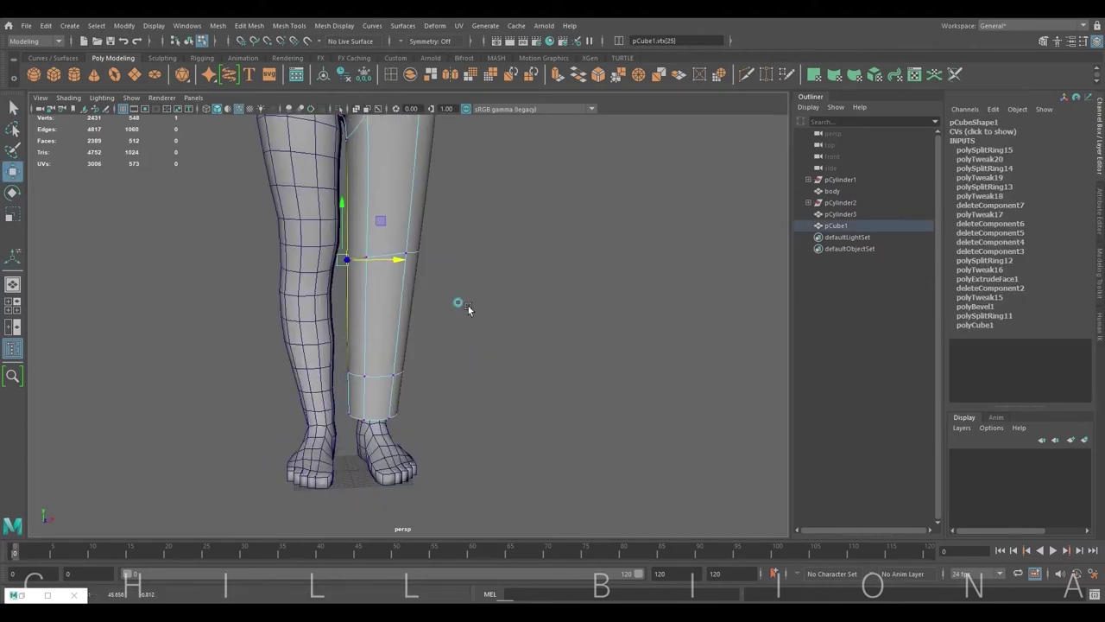
alt+drag(467, 309, 435, 307)
drag(432, 449, 337, 254)
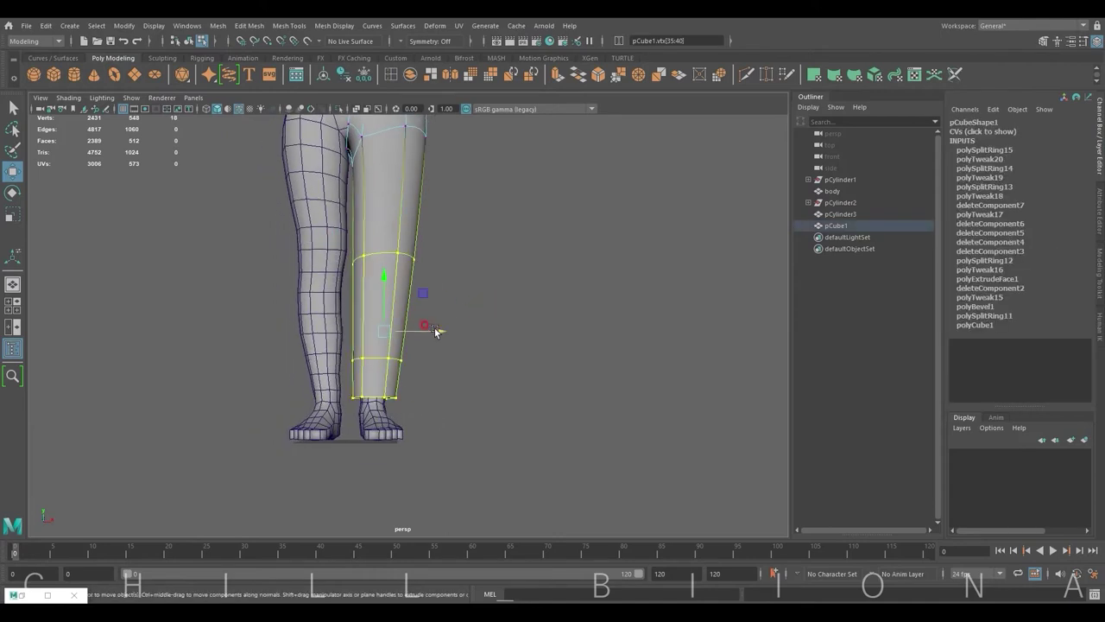
drag(434, 327, 440, 331)
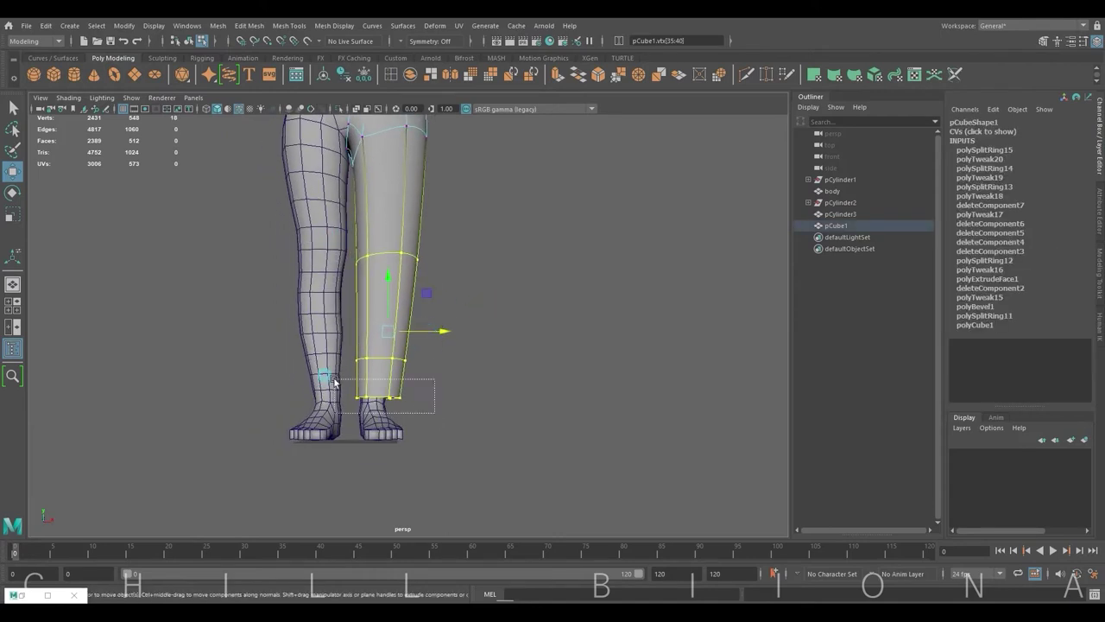
key(ctrl+z)
Switch to face mode and select a face at the pant leg's bottom.
alt+drag(424, 382, 480, 382)
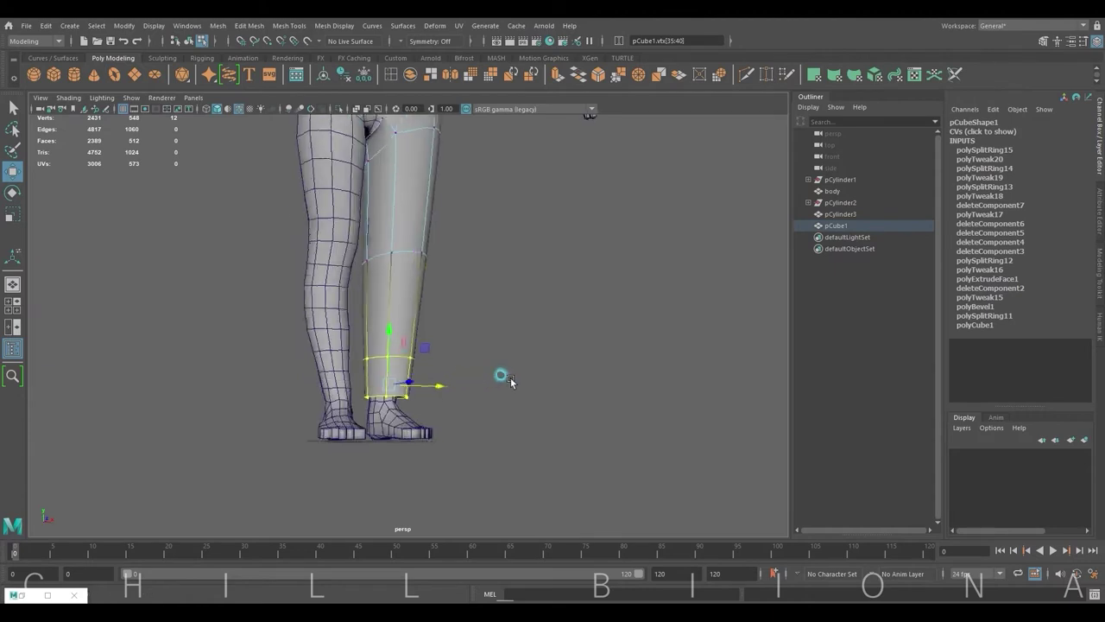
alt+drag(366, 271, 406, 285)
key(F11)
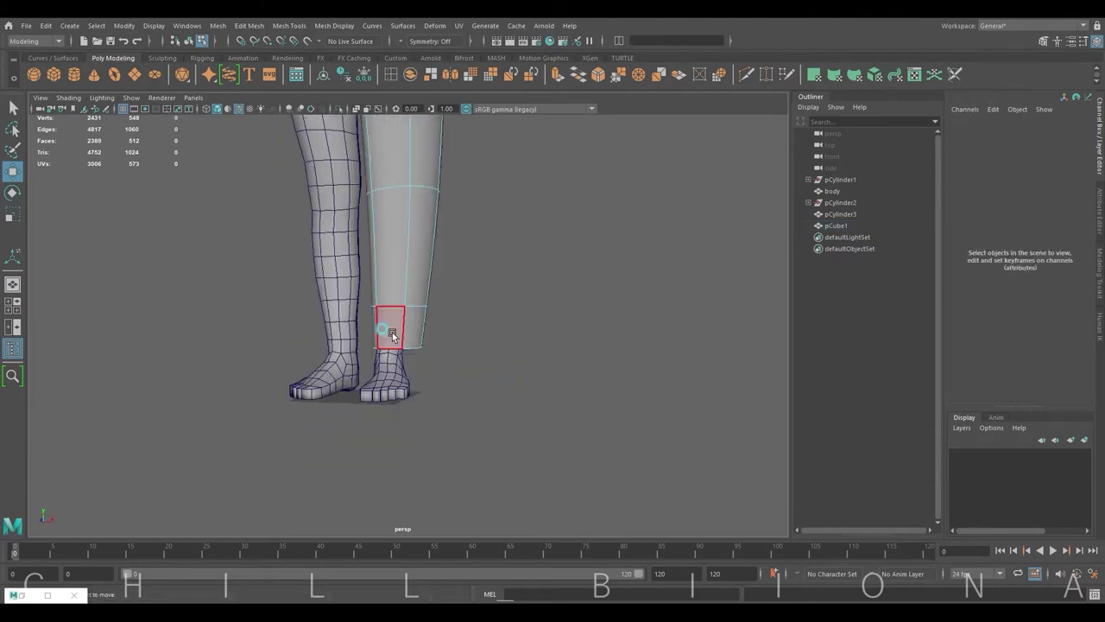
click(415, 337)
Extrude the bottom face ring outward along local Z to form the cuff.
double_click(415, 342)
mouse_move(415, 342)
alt+mouse_down()
mouse_move(526, 327)
mouse_move(639, 279)
alt+mouse_up()
click(557, 75)
click(615, 279)
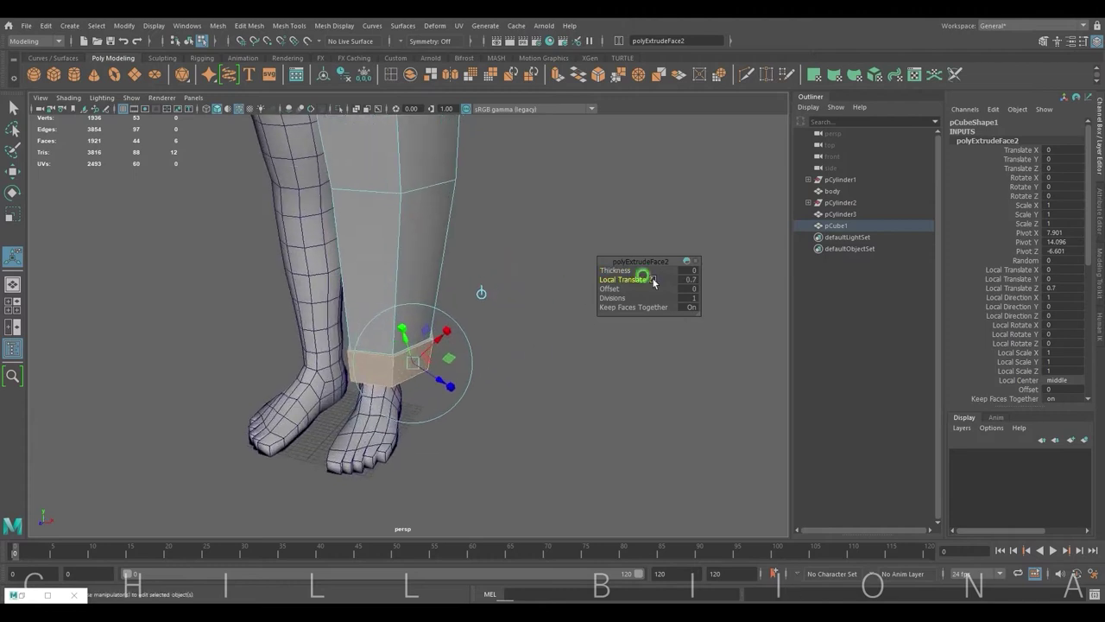
middle_drag(639, 278, 624, 270)
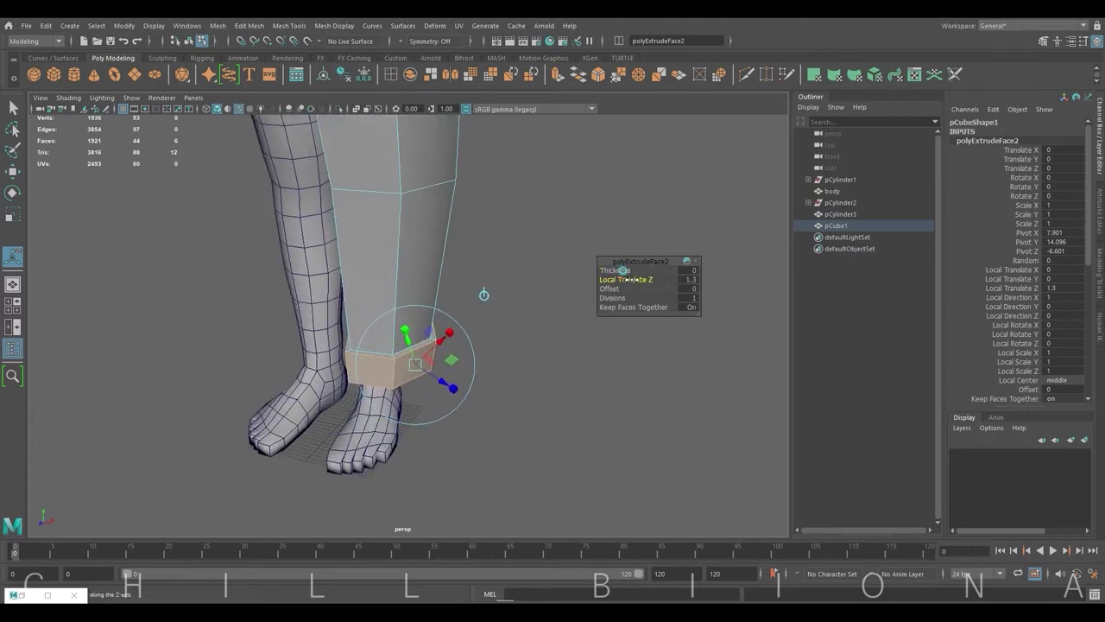
click(506, 328)
Extrude the cuff's lower rim edges up inside the cuff and scale them.
alt+drag(506, 328, 452, 294)
alt+right_drag(452, 294, 526, 279)
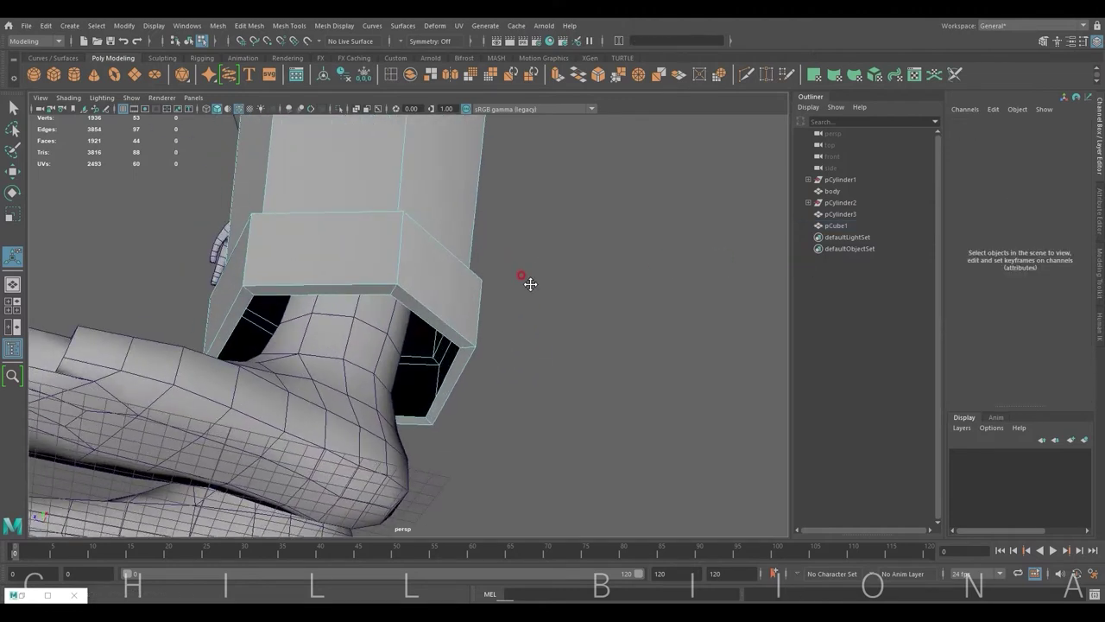
alt+drag(525, 279, 441, 346)
click(393, 332)
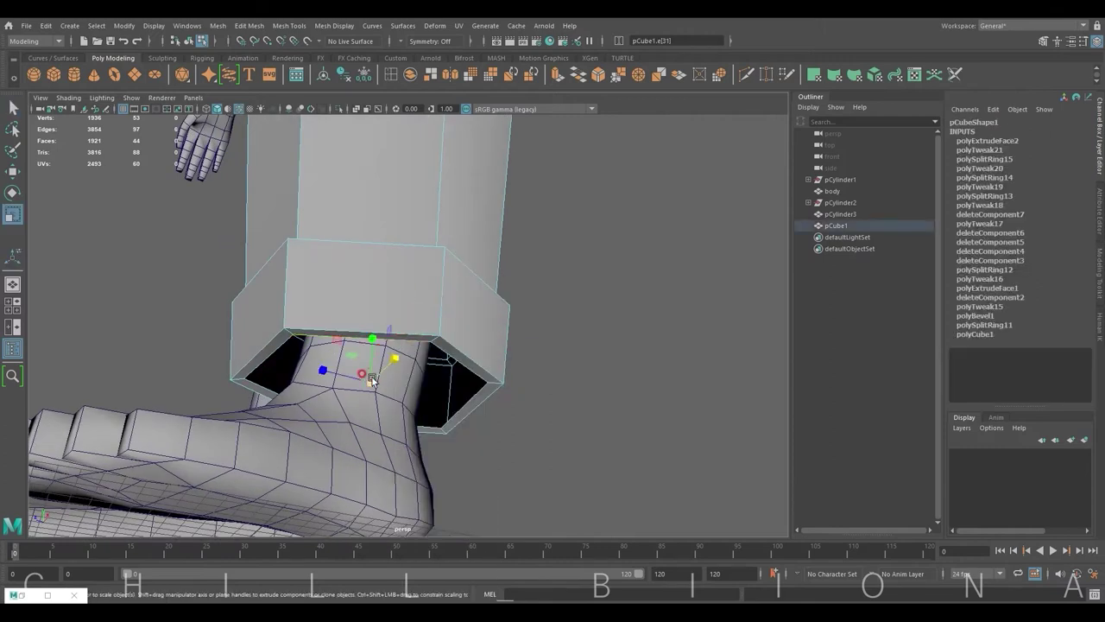
click(558, 74)
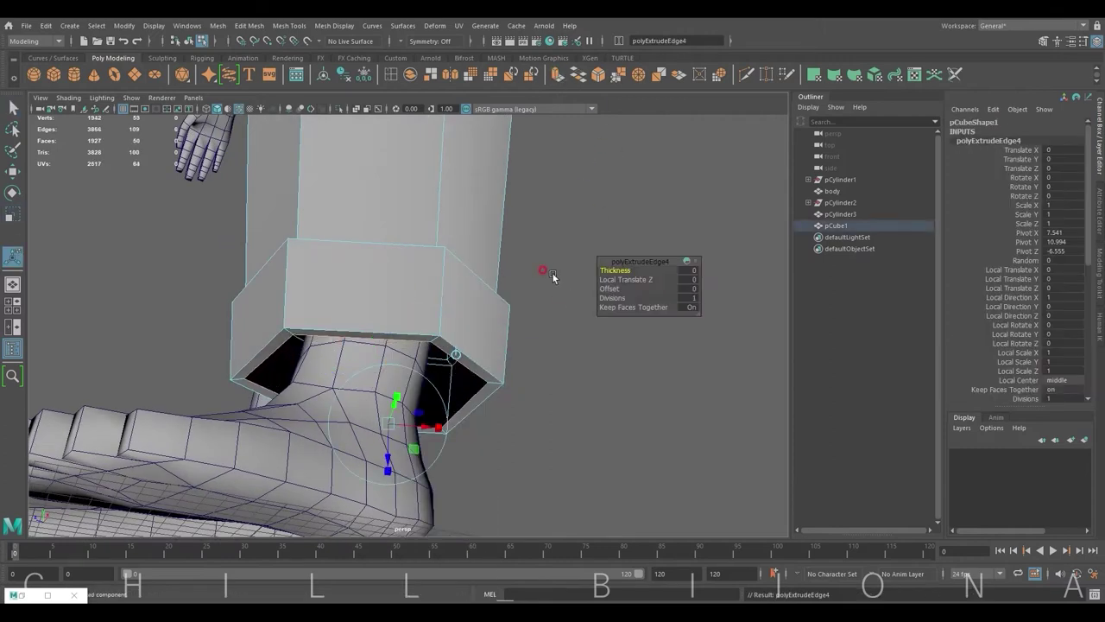
mouse_move(624, 270)
mouse_down()
mouse_move(609, 271)
mouse_move(625, 271)
mouse_up()
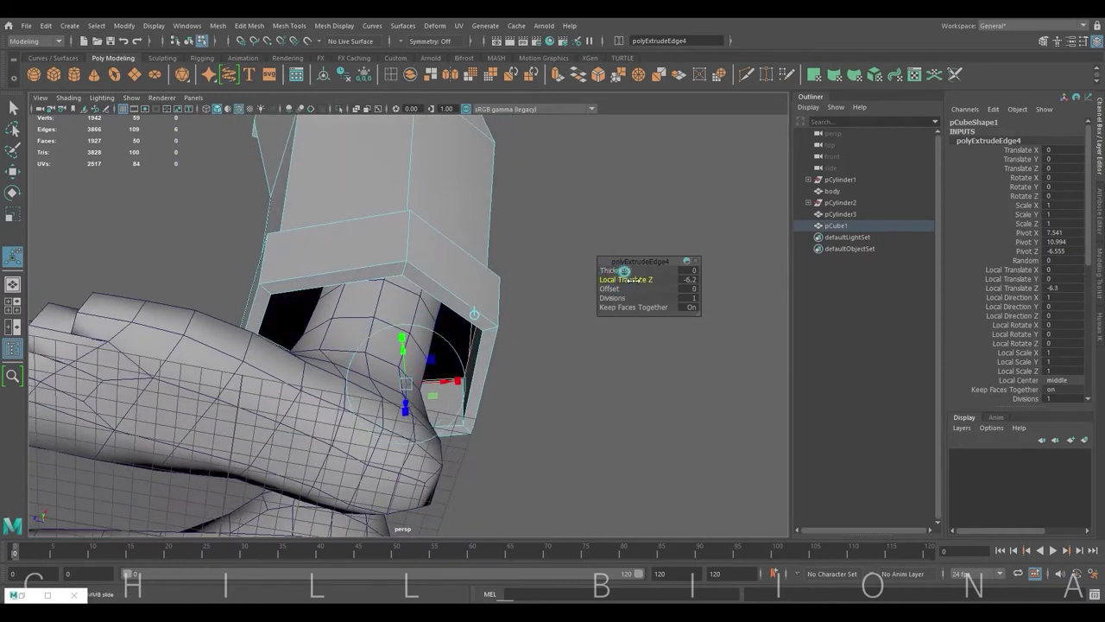
key(r)
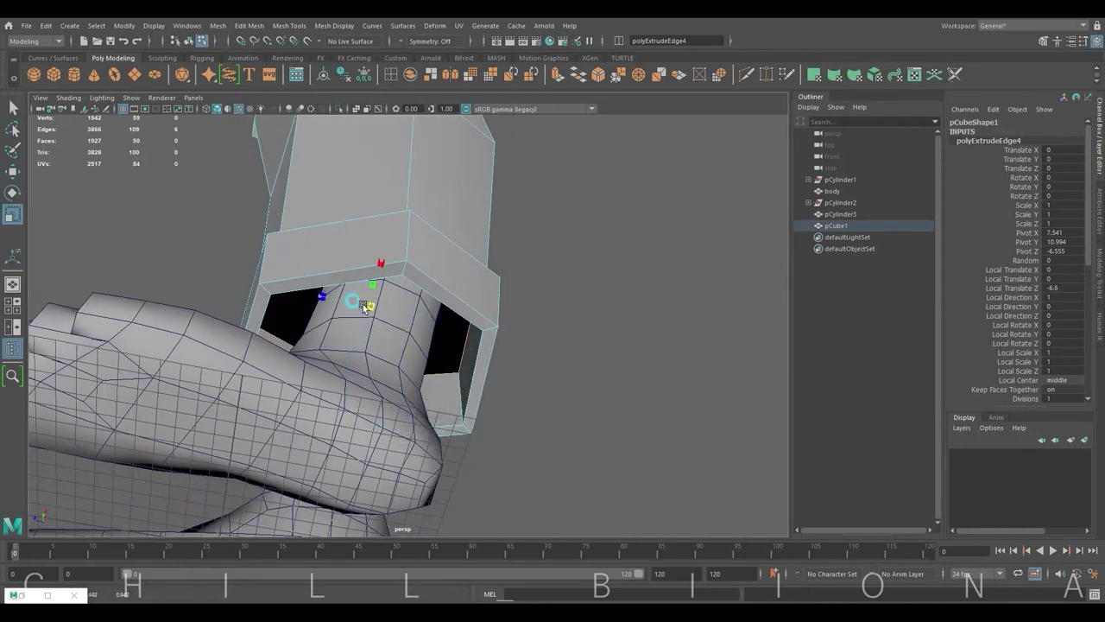
Extrude the rim edges once more and merge the overlapping cuff vertices.
alt+drag(364, 306, 509, 337)
key(ctrl+e)
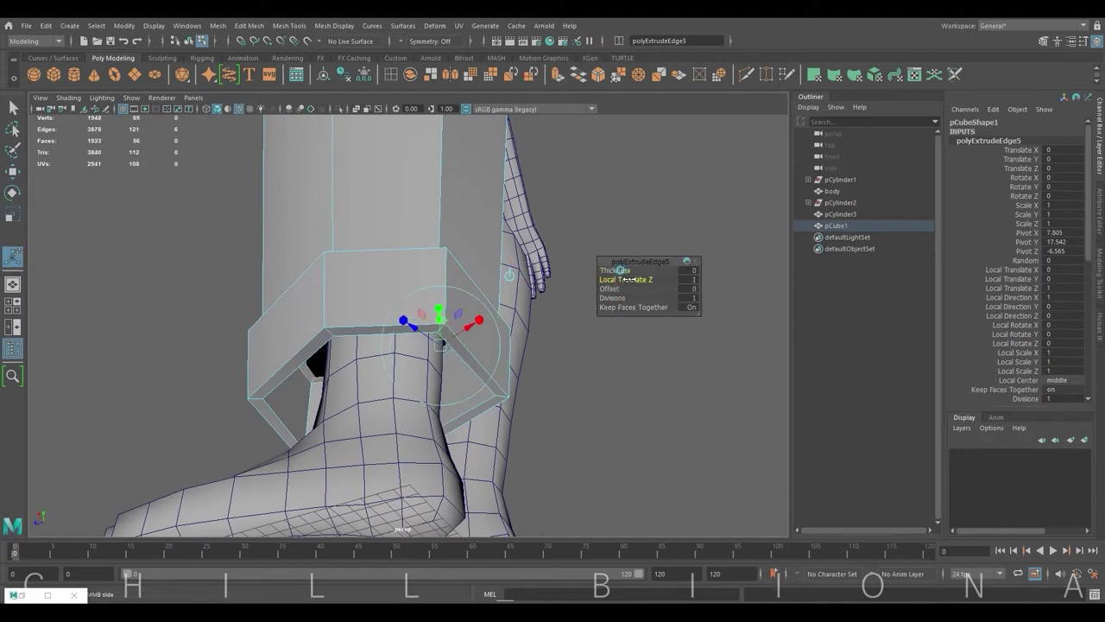
mouse_move(623, 278)
alt+mouse_down()
mouse_move(604, 216)
mouse_move(567, 304)
mouse_move(653, 363)
alt+mouse_up()
click(627, 74)
click(569, 214)
alt+right_drag(654, 362, 372, 351)
Insert two edge loops around the cuff of the pant leg.
click(399, 353)
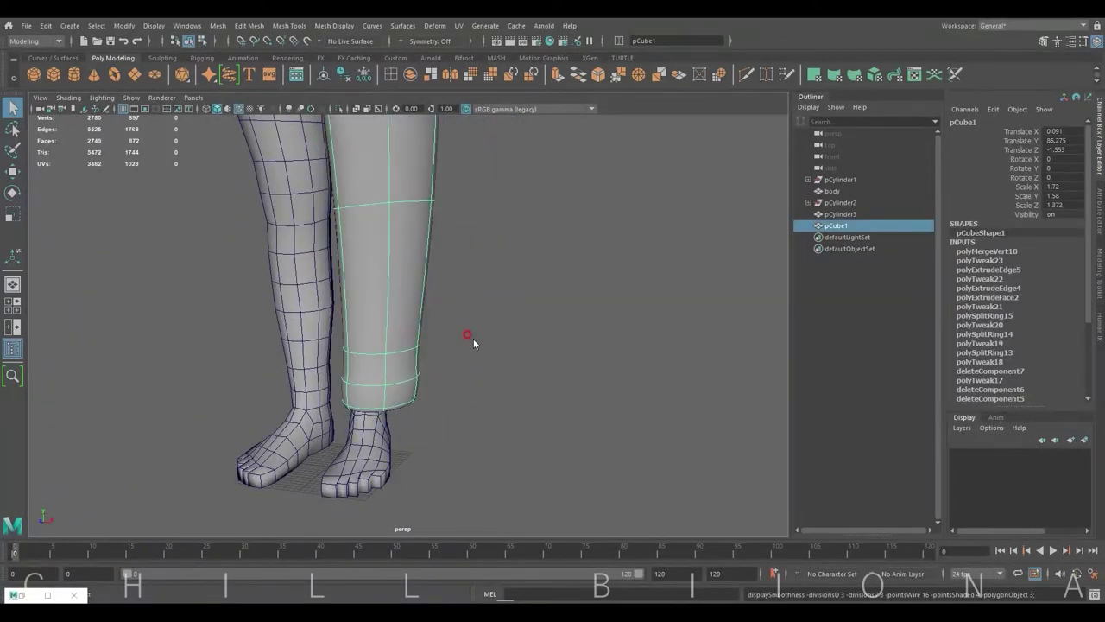
alt+drag(473, 339, 495, 264)
click(390, 74)
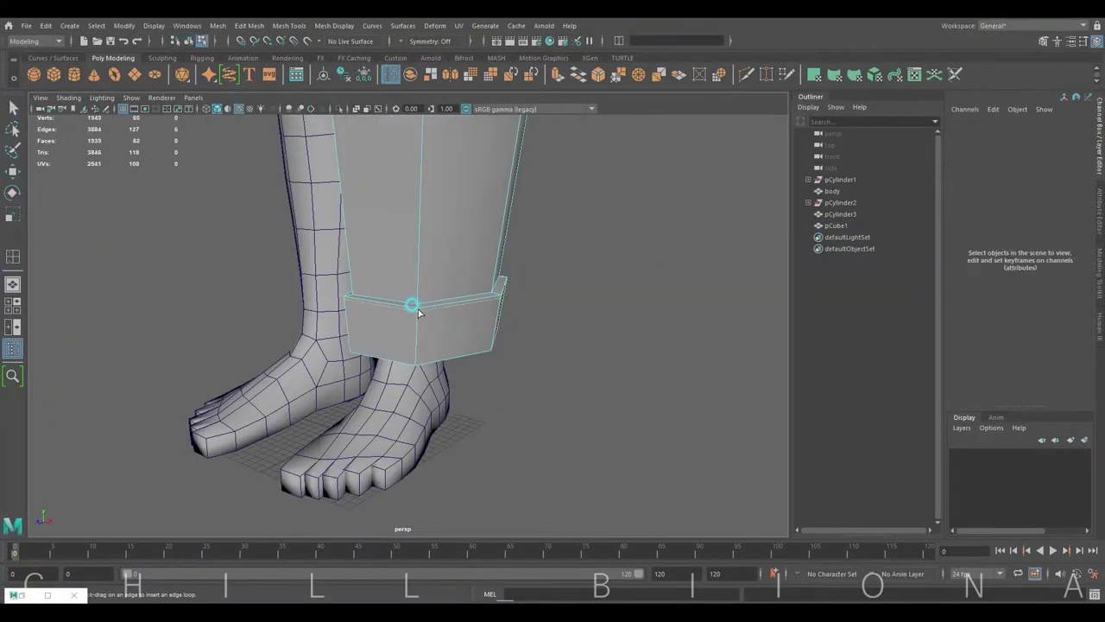
click(418, 312)
mouse_move(431, 301)
alt+mouse_down()
mouse_move(525, 291)
mouse_move(383, 275)
alt+mouse_up()
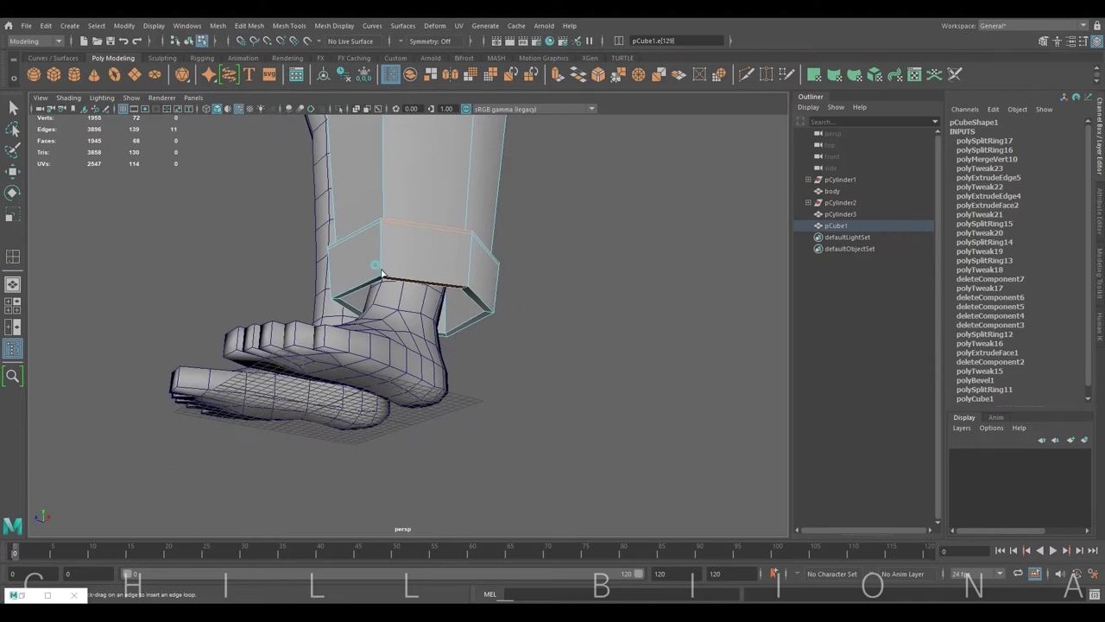
click(383, 274)
key(w)
right_click(562, 193)
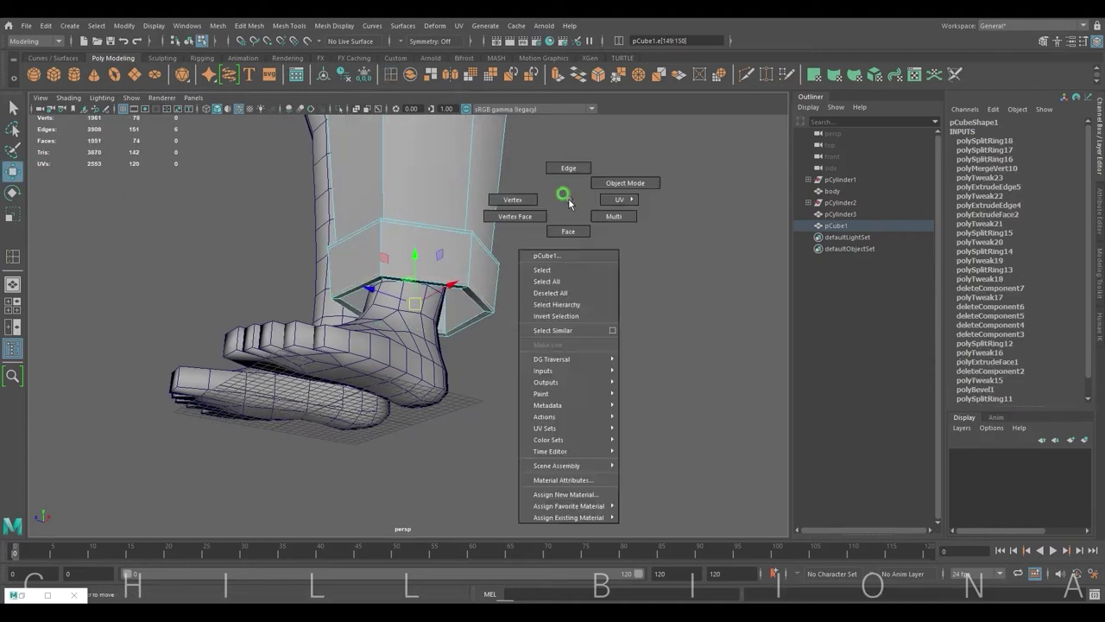
click(509, 266)
Add an edge loop across the shin, undo it, and reinsert it lower on the leg.
mouse_move(508, 266)
alt+mouse_down()
mouse_move(547, 294)
mouse_move(560, 334)
mouse_move(402, 314)
mouse_move(383, 395)
alt+mouse_up()
alt+right_drag(382, 394, 604, 303)
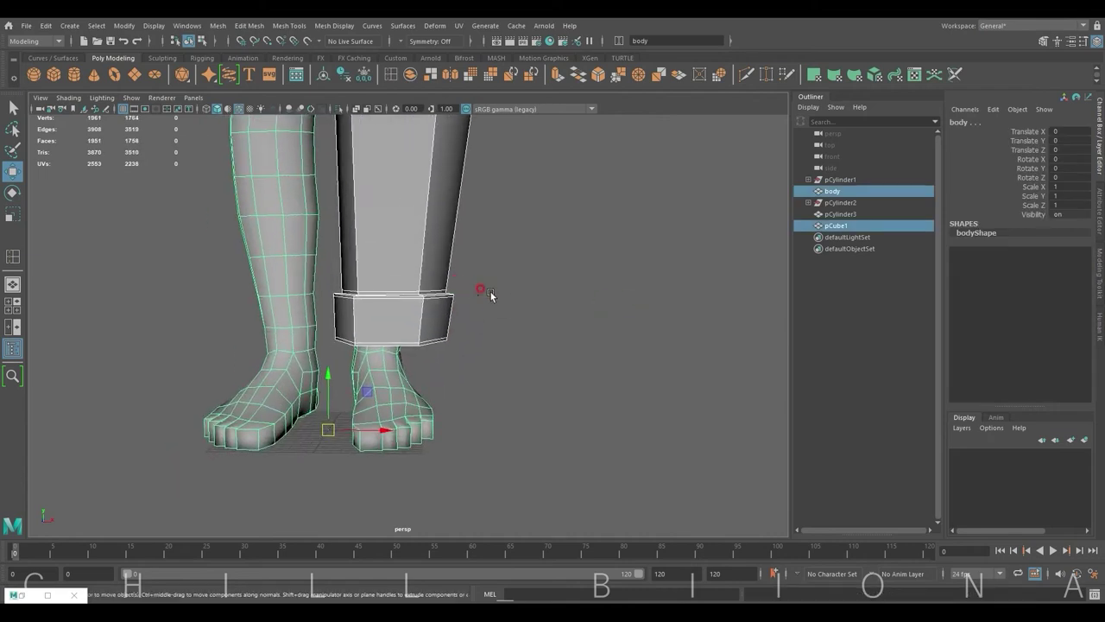
mouse_move(490, 296)
alt+right_down()
mouse_move(489, 362)
mouse_move(467, 334)
alt+right_up()
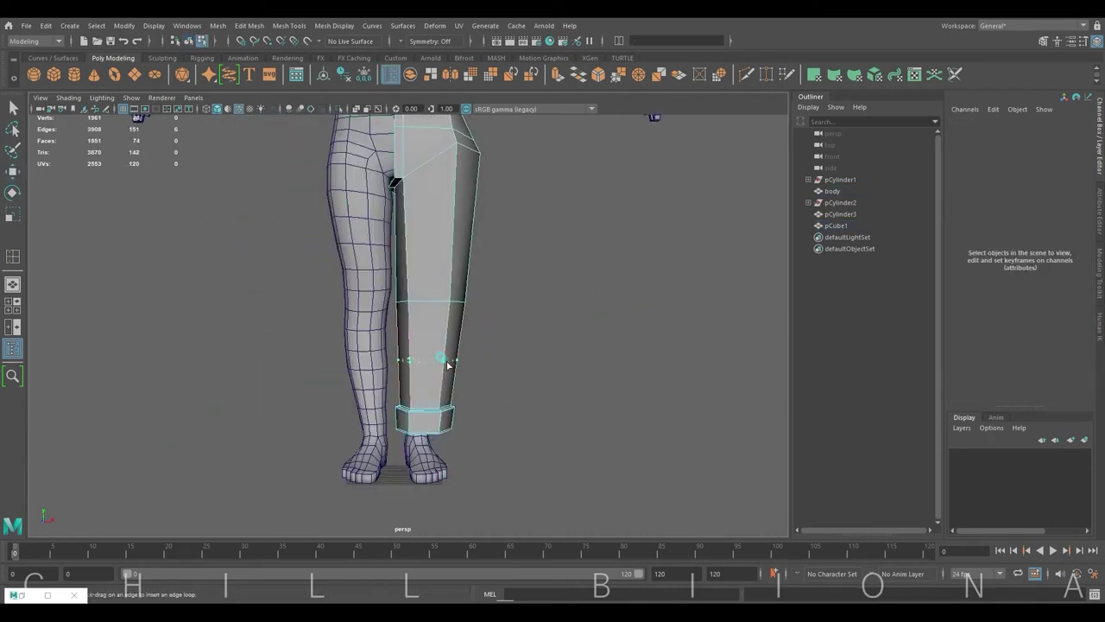
click(447, 364)
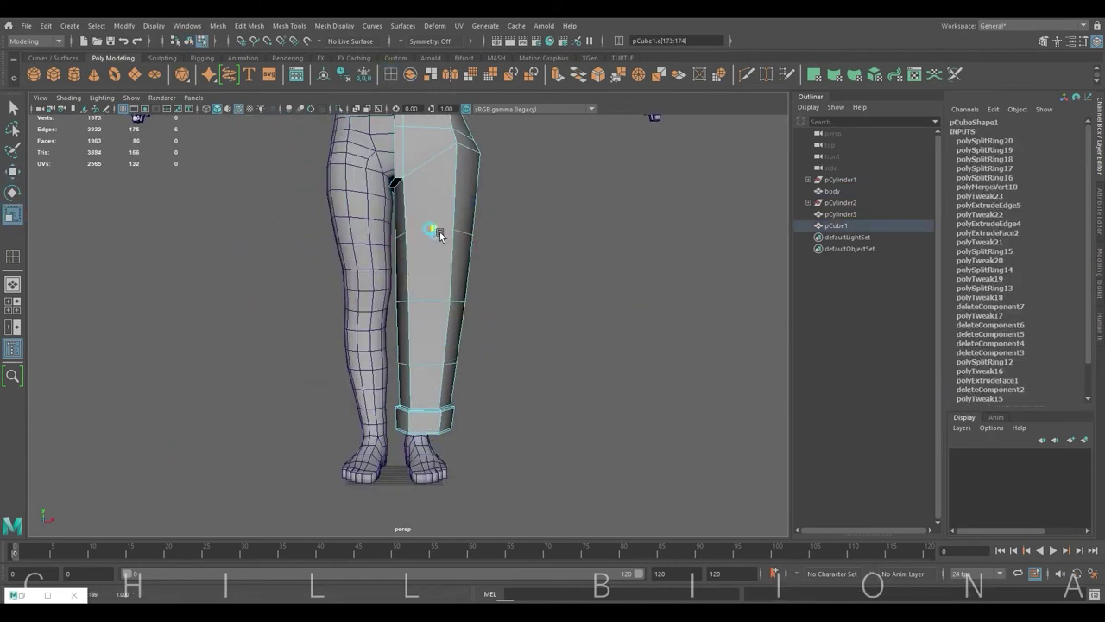
key(ctrl+z)
scroll(521, 307, up, 4)
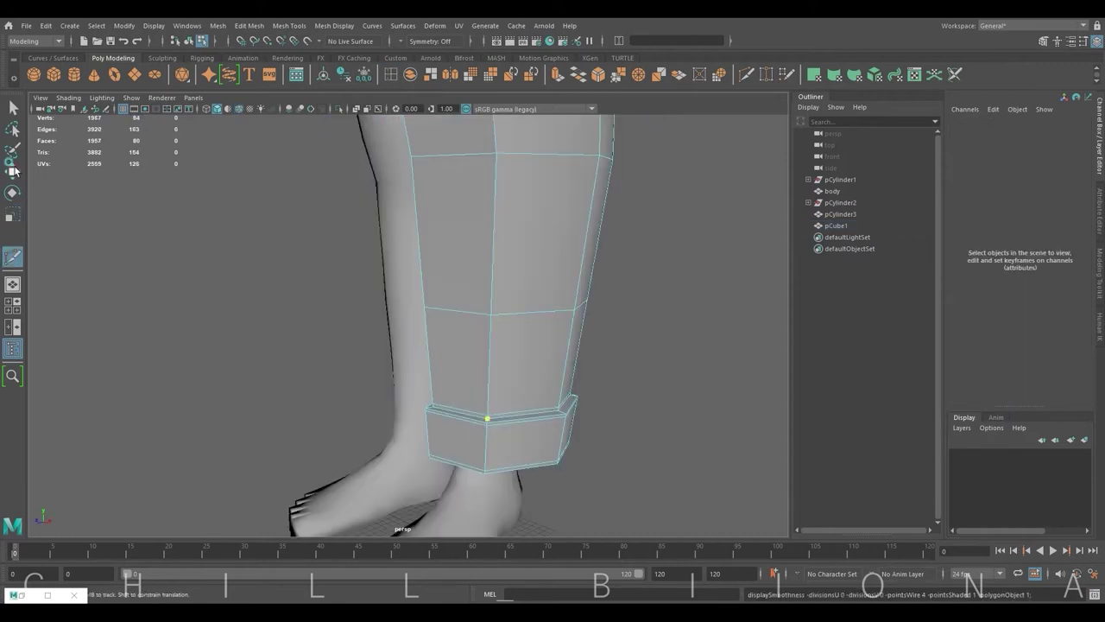
click(492, 369)
alt+right_drag(492, 370, 369, 312)
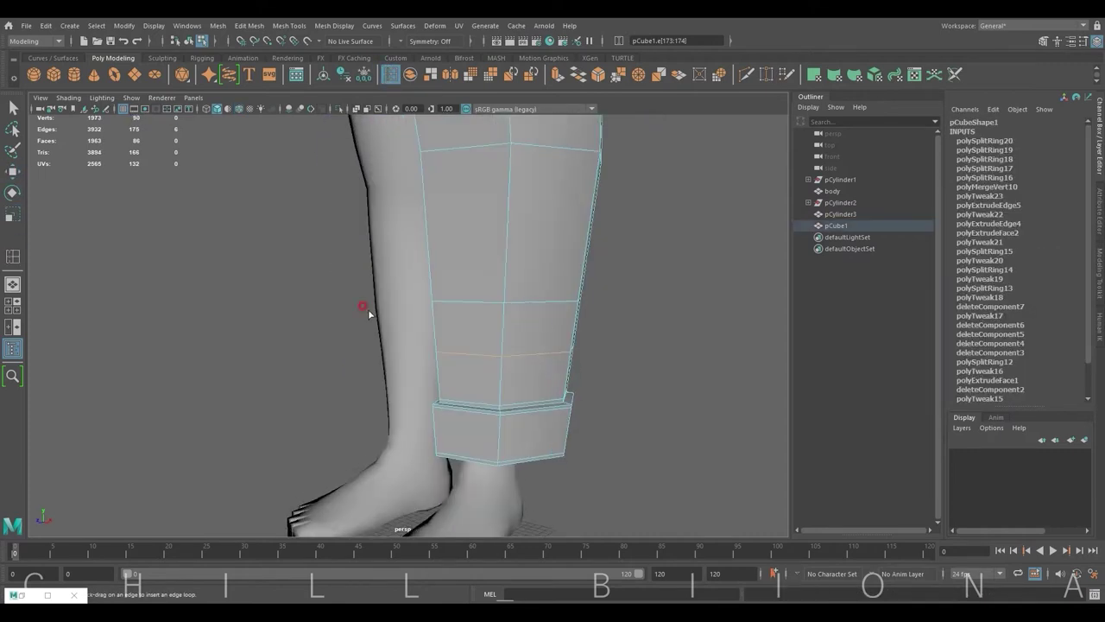
scroll(542, 355, up, 5)
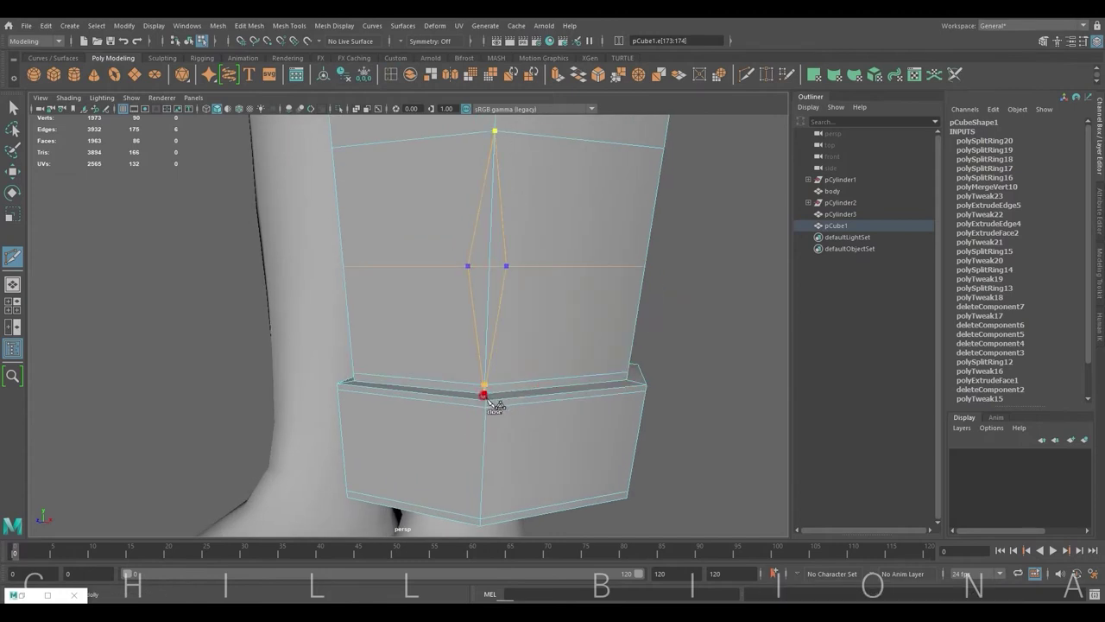
Commit the cut on the pant leg and select vertices just above the cuff.
key(Return)
mouse_move(494, 404)
alt+mouse_down()
mouse_move(716, 348)
mouse_move(447, 408)
alt+mouse_up()
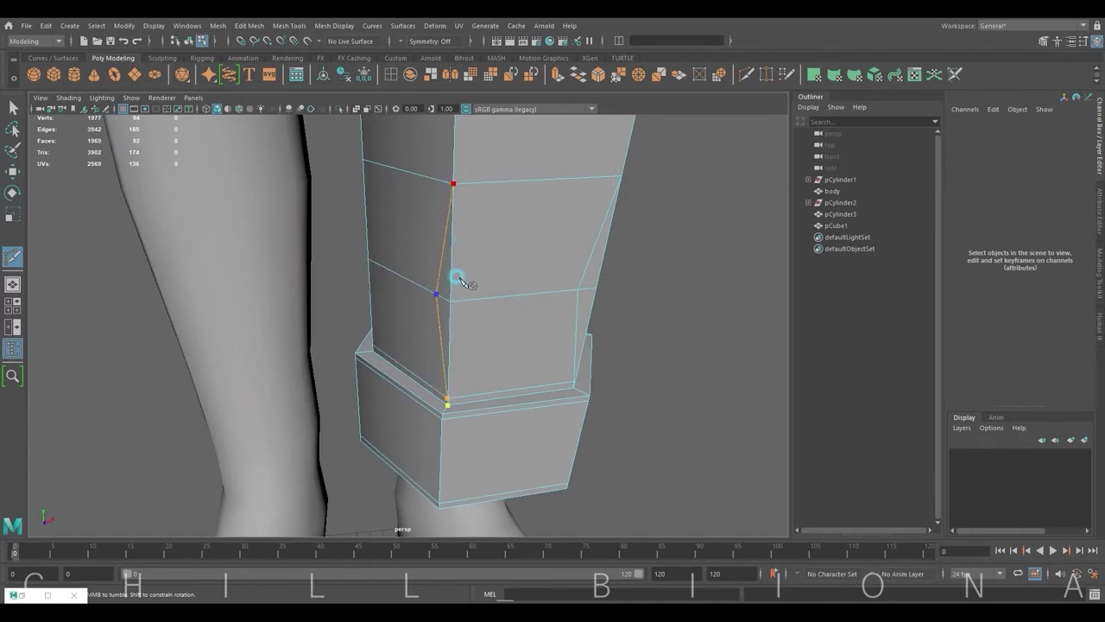
alt+drag(697, 347, 552, 346)
click(535, 308)
mouse_move(534, 308)
alt+mouse_down()
mouse_move(469, 363)
mouse_move(611, 341)
mouse_move(469, 345)
alt+mouse_up()
click(451, 312)
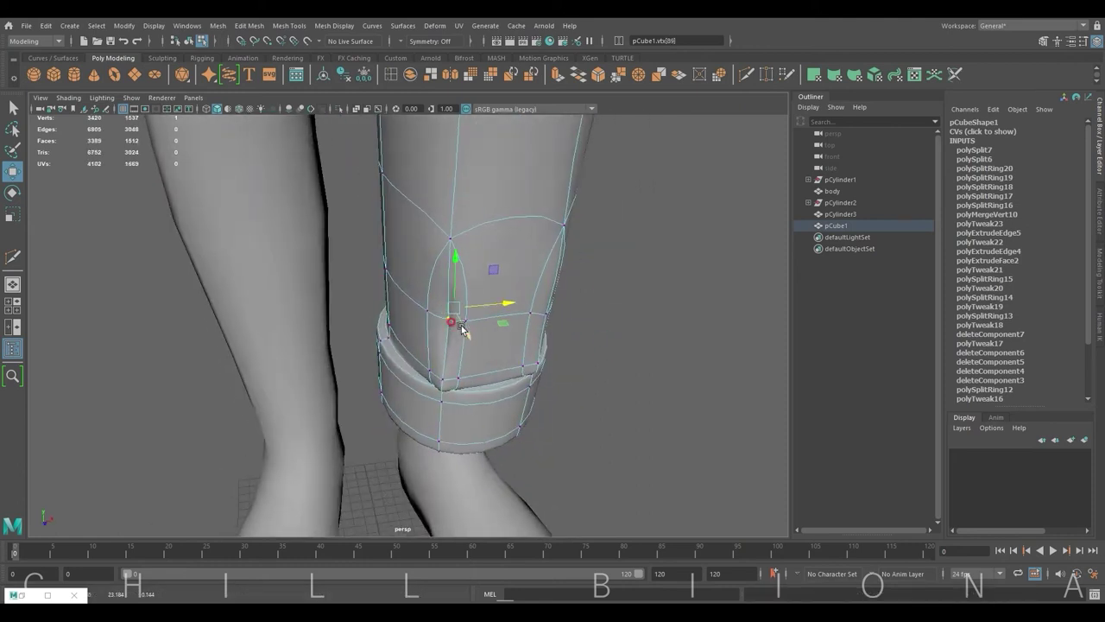
Pull a vertex on the cuff's upper rim up and left to start the fold.
click(444, 374)
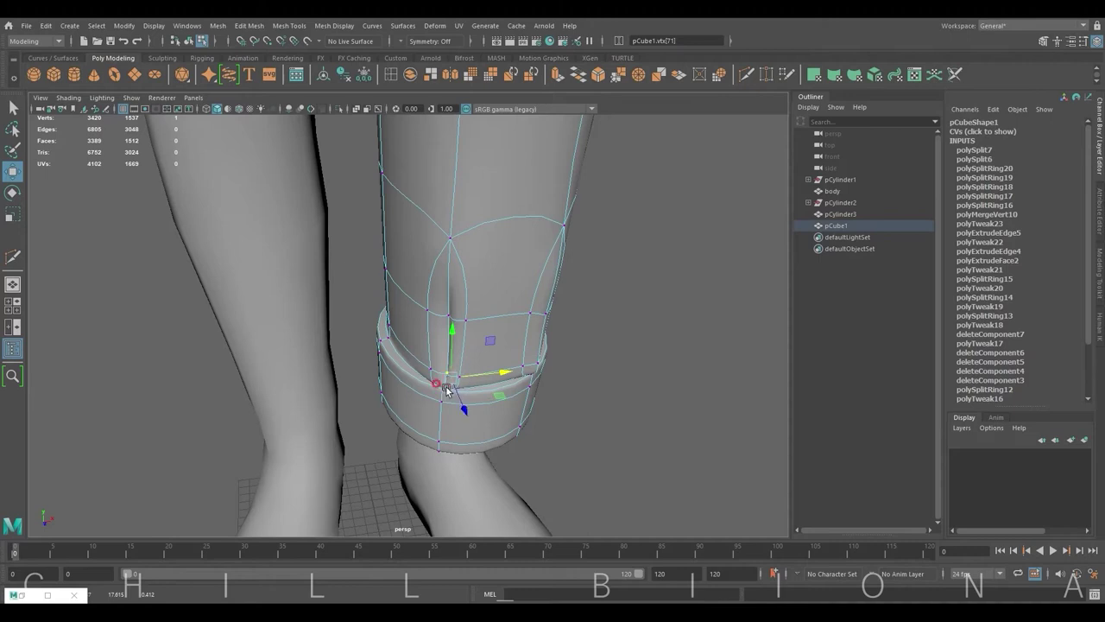
click(538, 371)
click(444, 380)
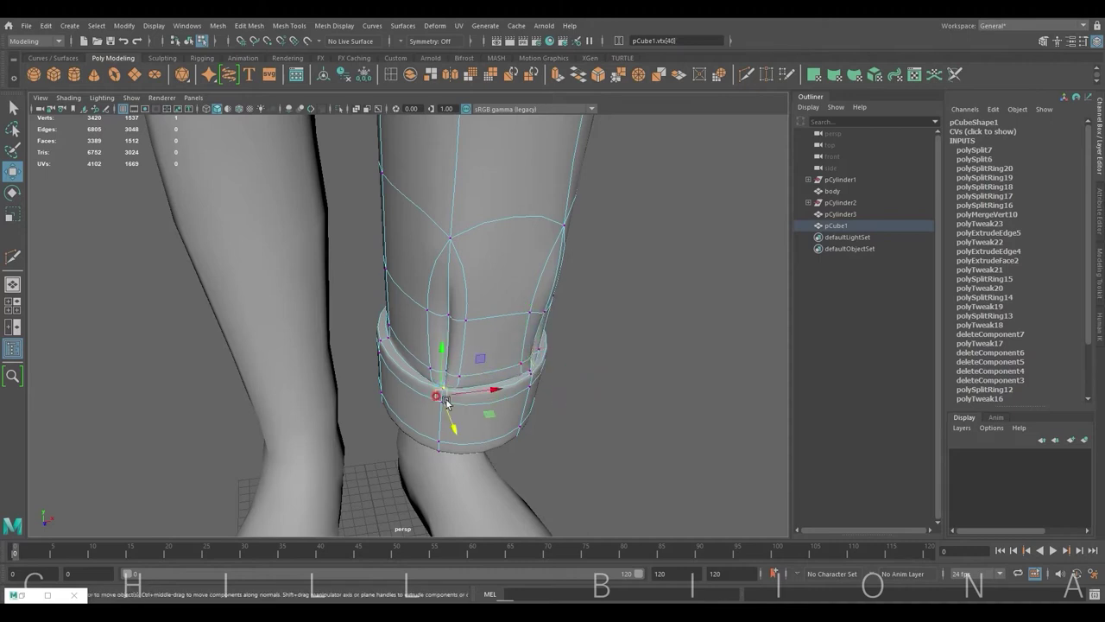
mouse_move(504, 373)
alt+mouse_down()
mouse_move(450, 364)
mouse_move(378, 378)
alt+mouse_up()
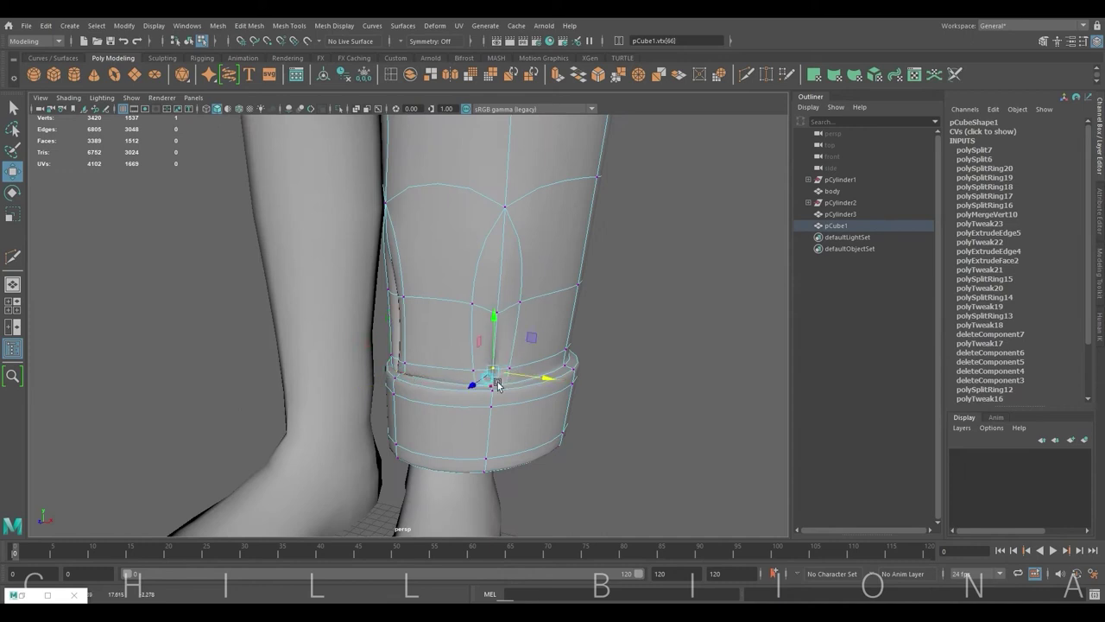
click(491, 354)
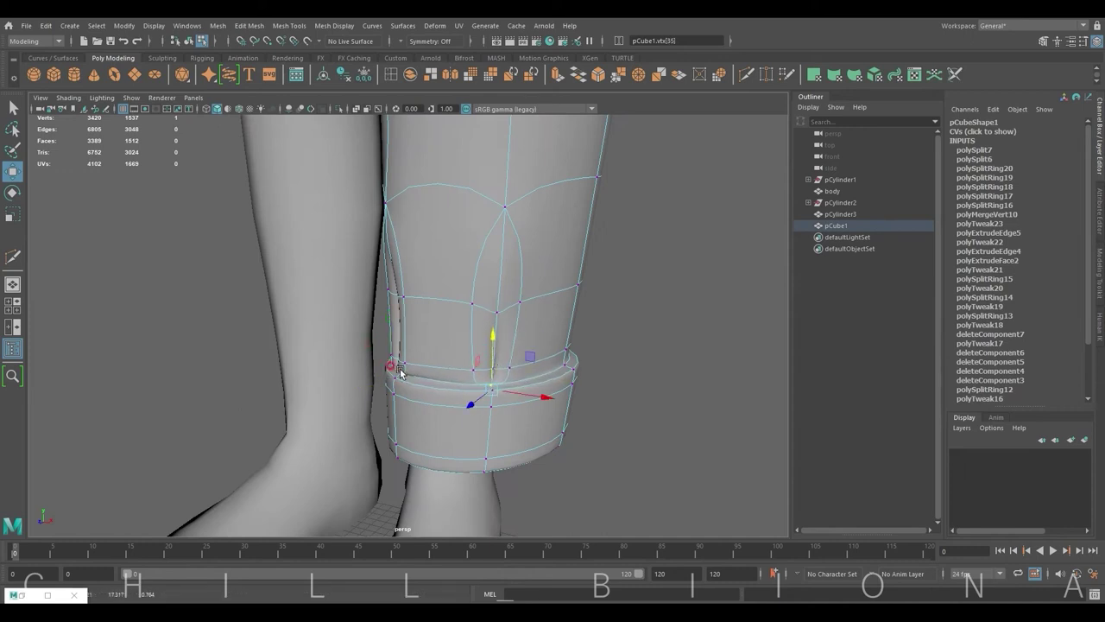
mouse_move(404, 367)
mouse_down()
mouse_move(386, 363)
mouse_move(475, 363)
mouse_move(425, 361)
mouse_up()
Move the fold vertices above the cuff to shape the crease.
alt+right_drag(495, 326, 624, 320)
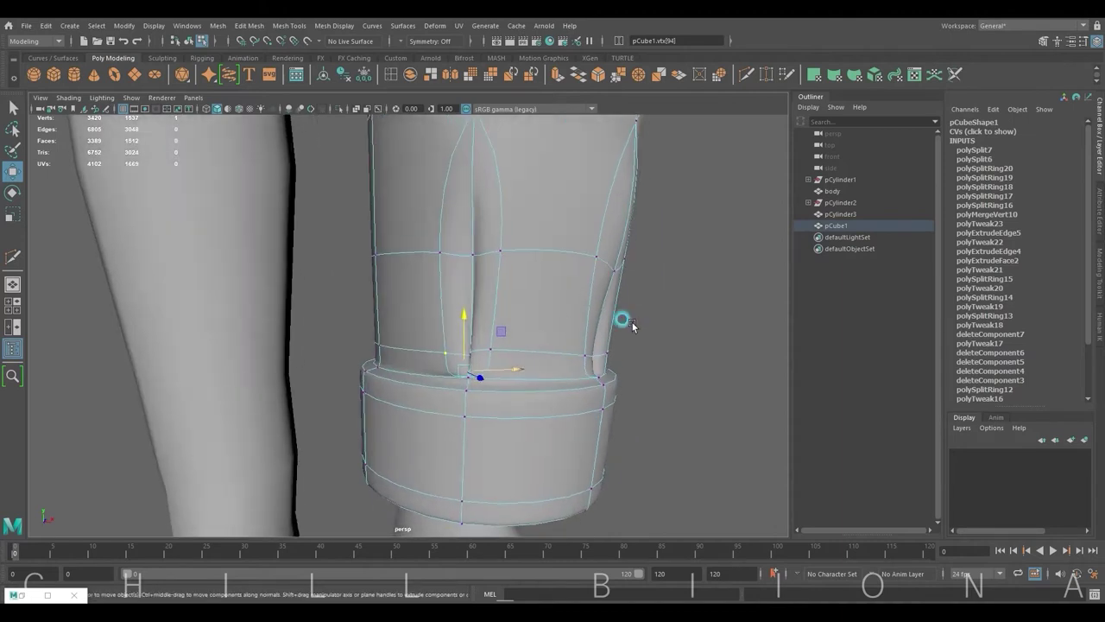
click(461, 346)
mouse_move(461, 345)
alt+mouse_down()
mouse_move(518, 371)
mouse_move(553, 367)
mouse_move(580, 400)
alt+mouse_up()
click(552, 368)
click(530, 338)
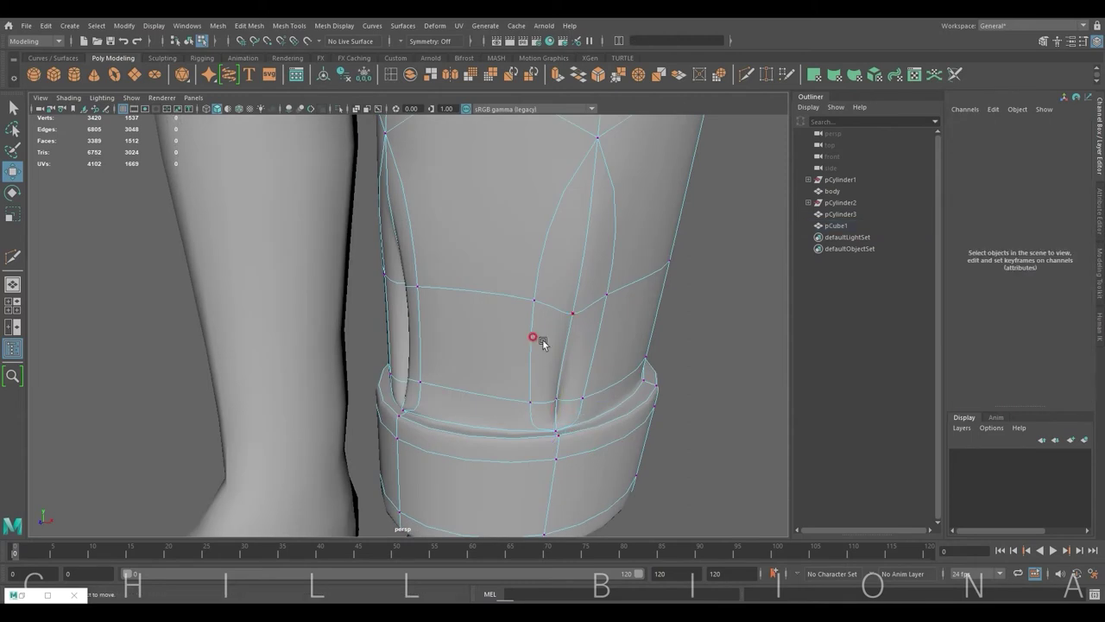
click(624, 331)
mouse_move(624, 333)
alt+mouse_down()
mouse_move(625, 320)
mouse_move(518, 328)
alt+mouse_up()
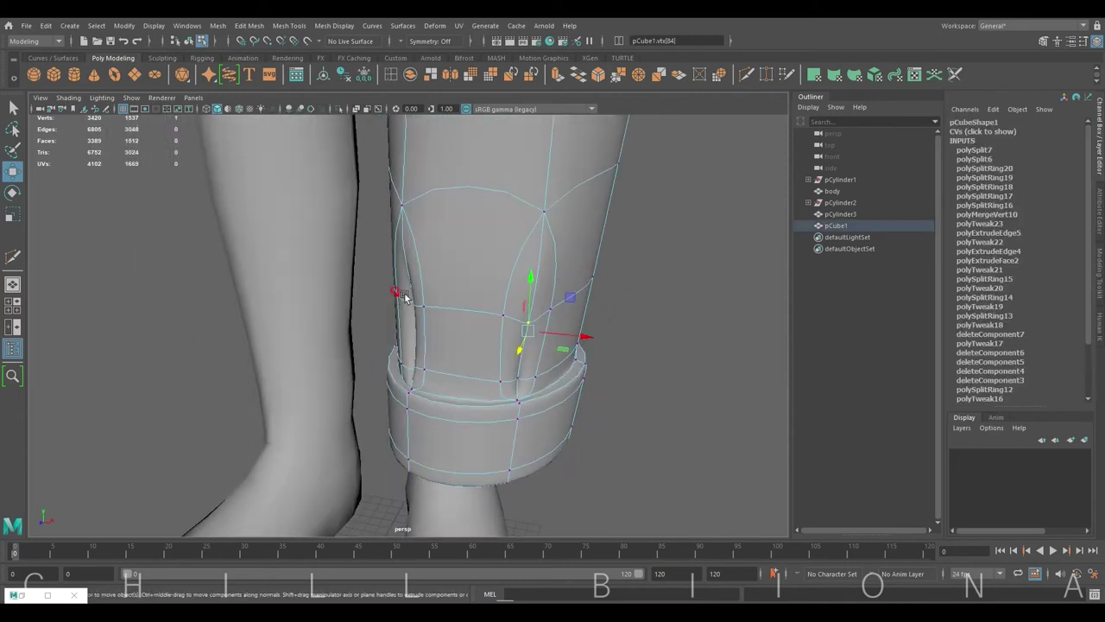
Slide the inner-cuff vertex right along the cuff edge and select the remaining fold vertices.
click(398, 295)
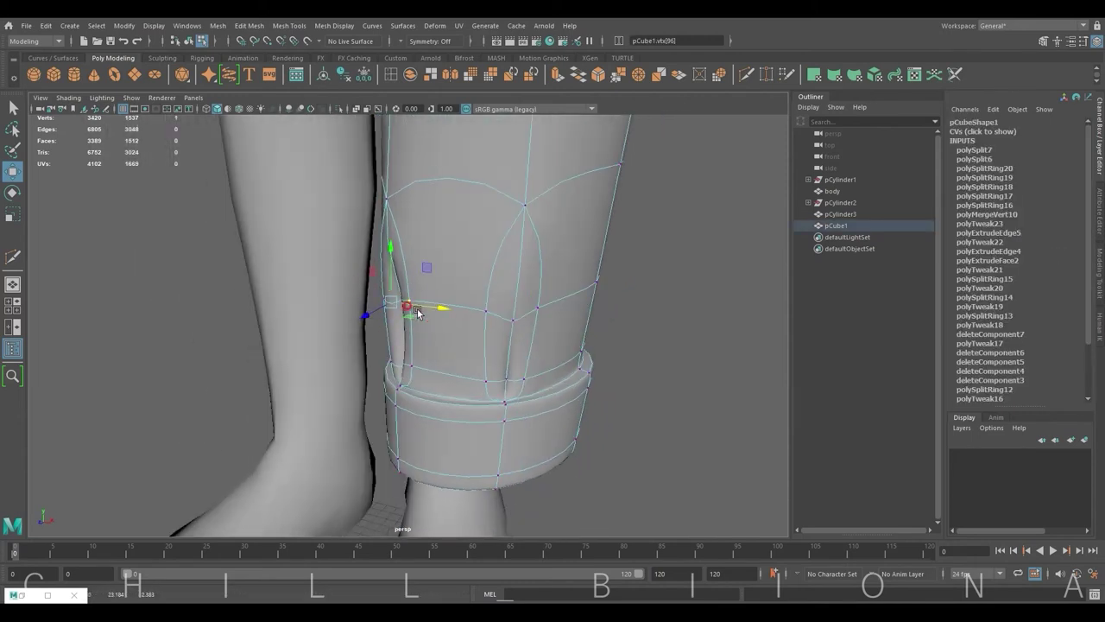
alt+drag(411, 309, 453, 381)
click(489, 366)
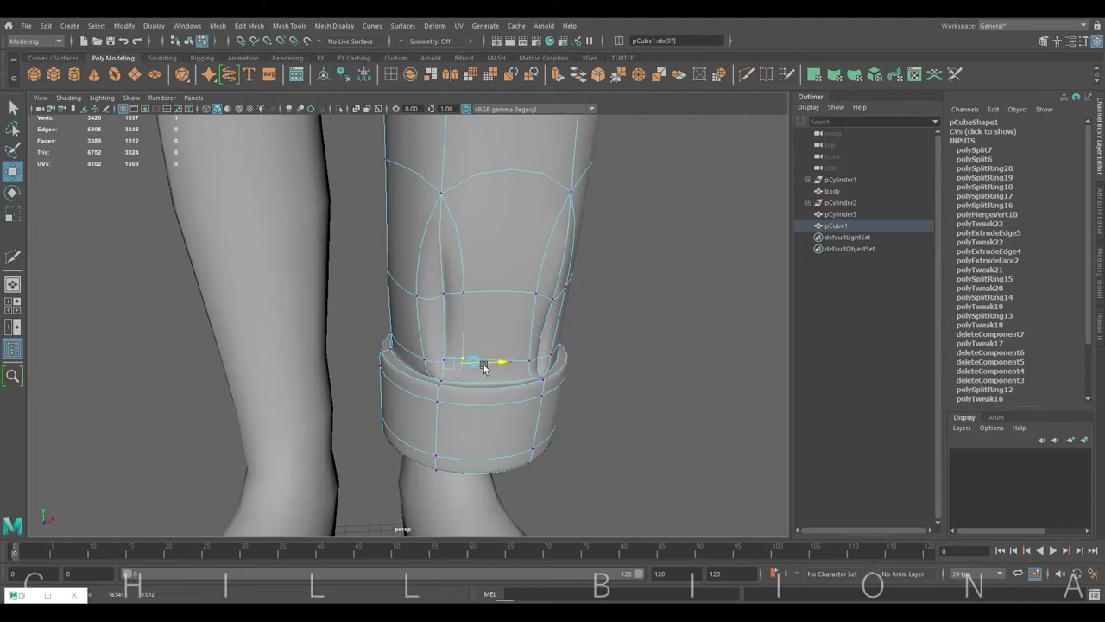
click(568, 366)
click(446, 366)
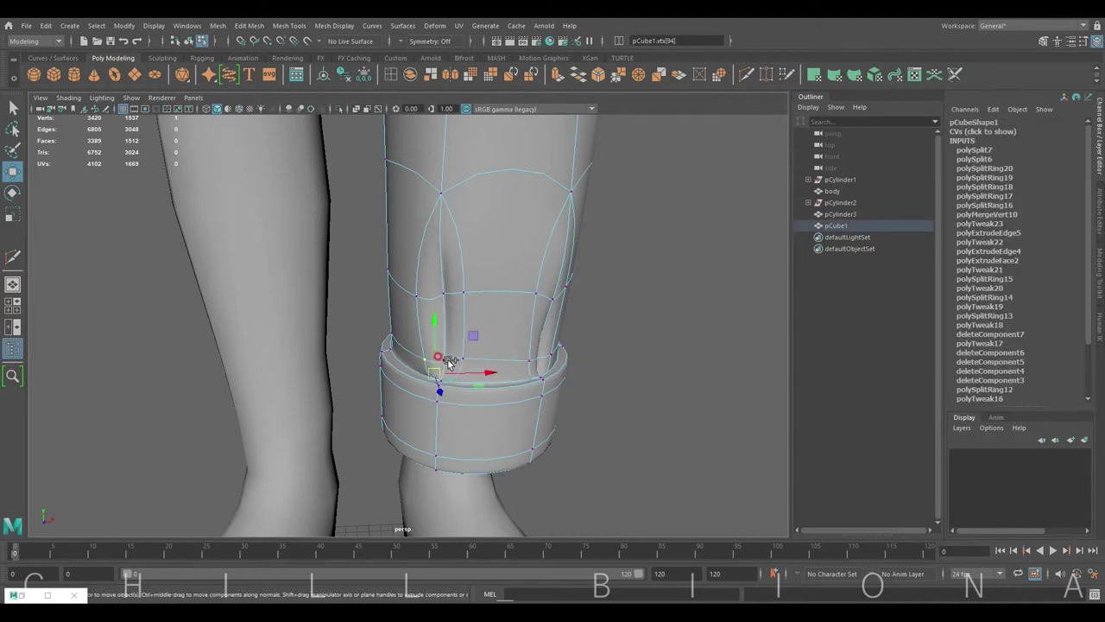
drag(446, 366, 489, 368)
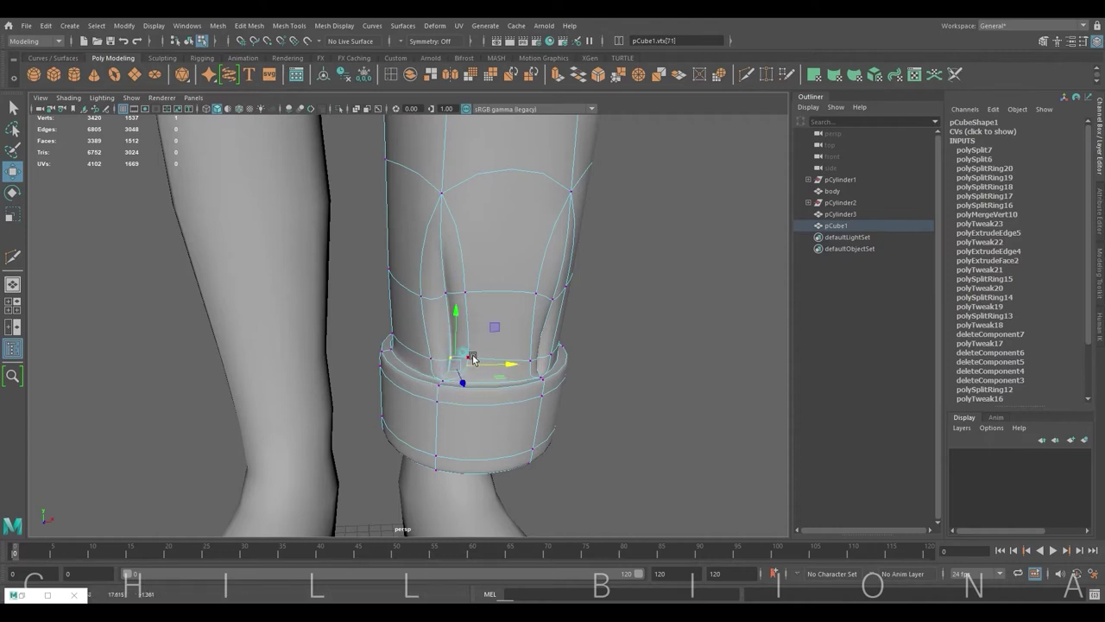
click(488, 368)
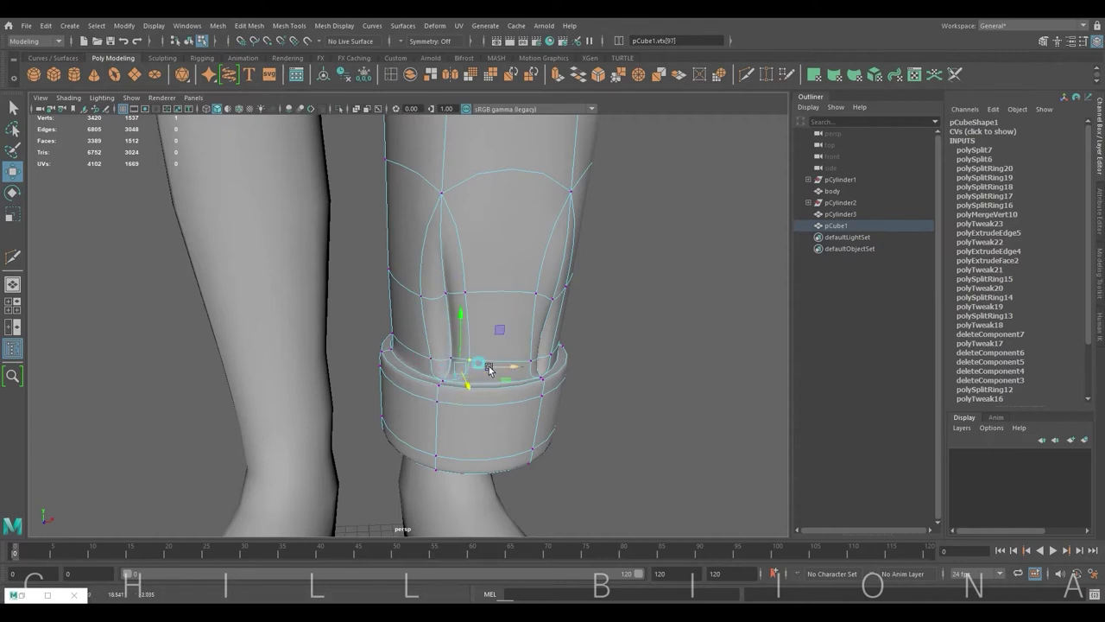
click(420, 299)
mouse_move(421, 299)
alt+mouse_down()
mouse_move(559, 328)
mouse_move(538, 346)
mouse_move(620, 369)
mouse_move(519, 366)
mouse_move(585, 325)
alt+mouse_up()
scroll(518, 366, down, 5)
Return to object mode and inspect edges on the lower pant leg.
click(597, 231)
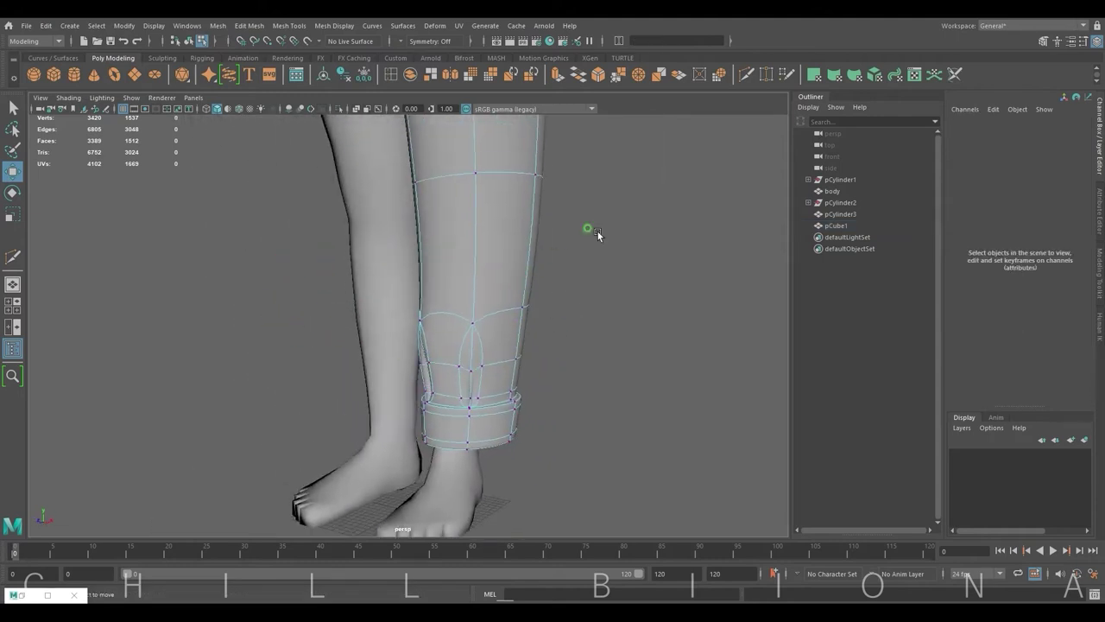
key(F8)
alt+drag(598, 231, 597, 304)
scroll(575, 320, down, 3)
scroll(703, 305, up, 4)
scroll(462, 392, up, 2)
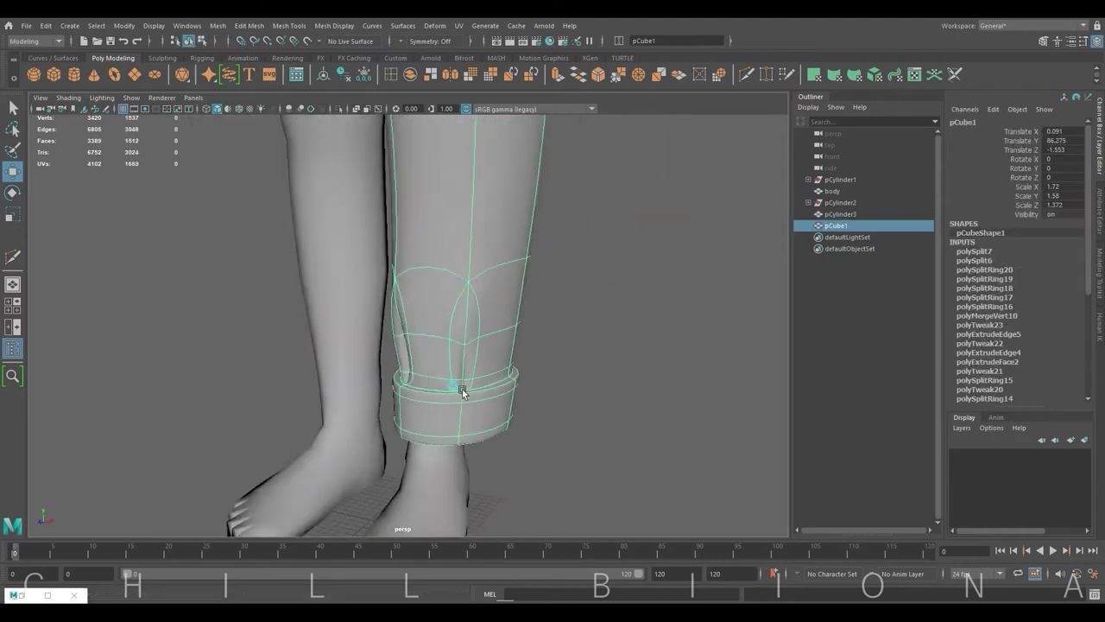
alt+drag(462, 391, 420, 297)
right_drag(419, 296, 419, 264)
click(420, 370)
alt+drag(419, 370, 373, 405)
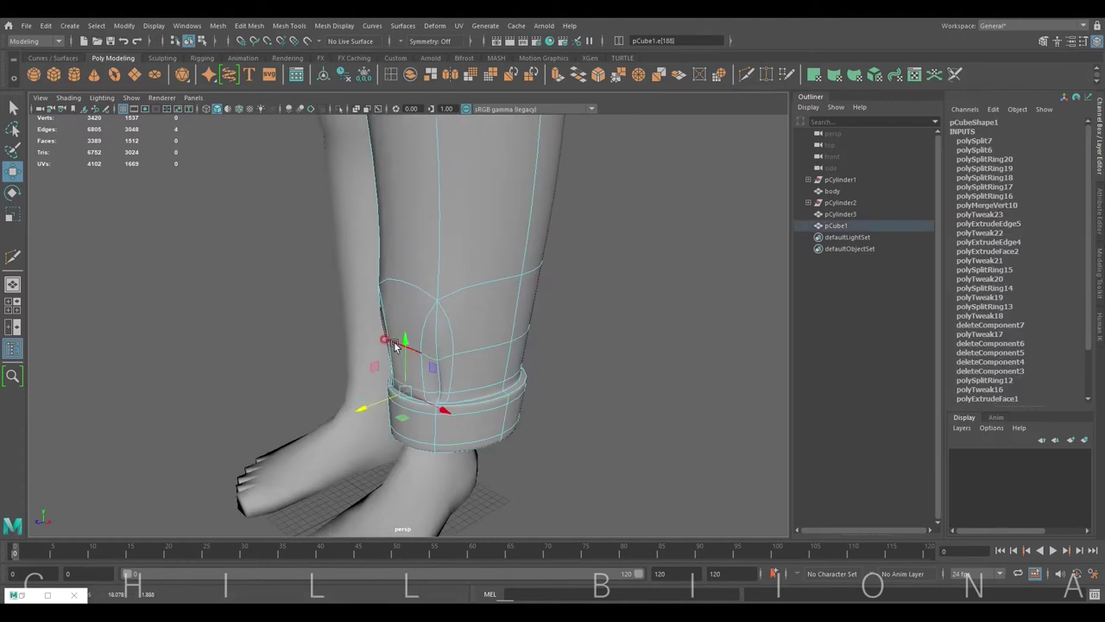
click(358, 360)
alt+drag(358, 361, 367, 300)
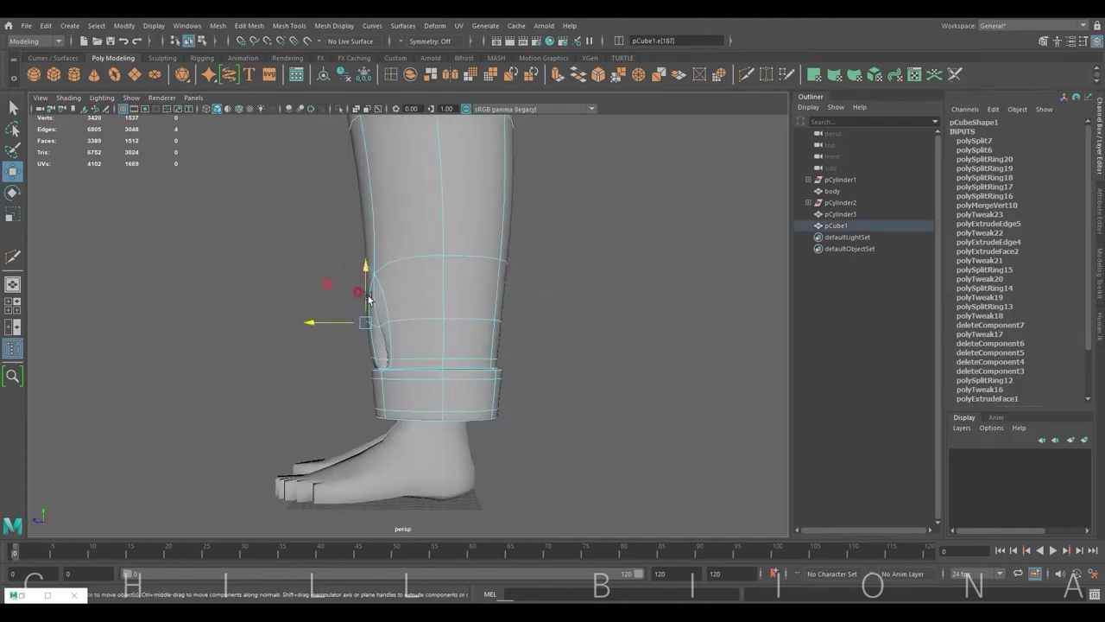
Select the pant leg and turn on Wireframe on Shaded.
mouse_move(486, 328)
alt+mouse_down()
mouse_move(539, 377)
mouse_move(537, 353)
alt+mouse_up()
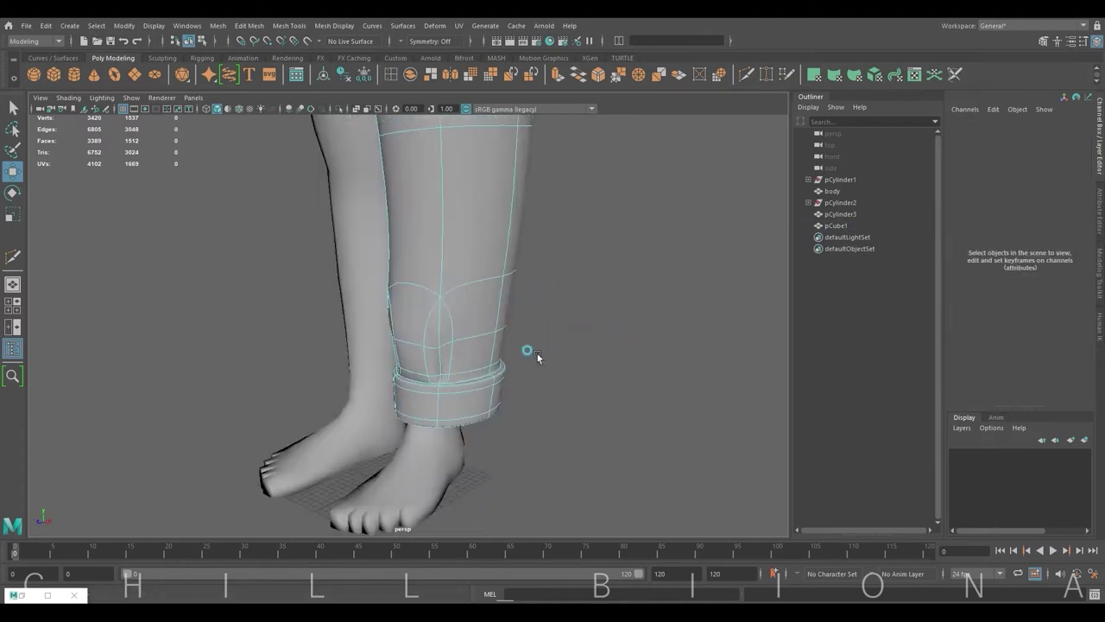
right_drag(547, 299, 483, 322)
alt+drag(484, 322, 563, 337)
mouse_move(563, 336)
alt+right_down()
mouse_move(469, 375)
mouse_move(488, 298)
mouse_move(662, 331)
alt+right_up()
mouse_move(661, 331)
alt+mouse_down()
mouse_move(573, 323)
mouse_move(470, 160)
alt+mouse_up()
click(499, 328)
click(235, 110)
With smoothing off, cut two new edges across the low-poly pant leg above the cuff.
key(1)
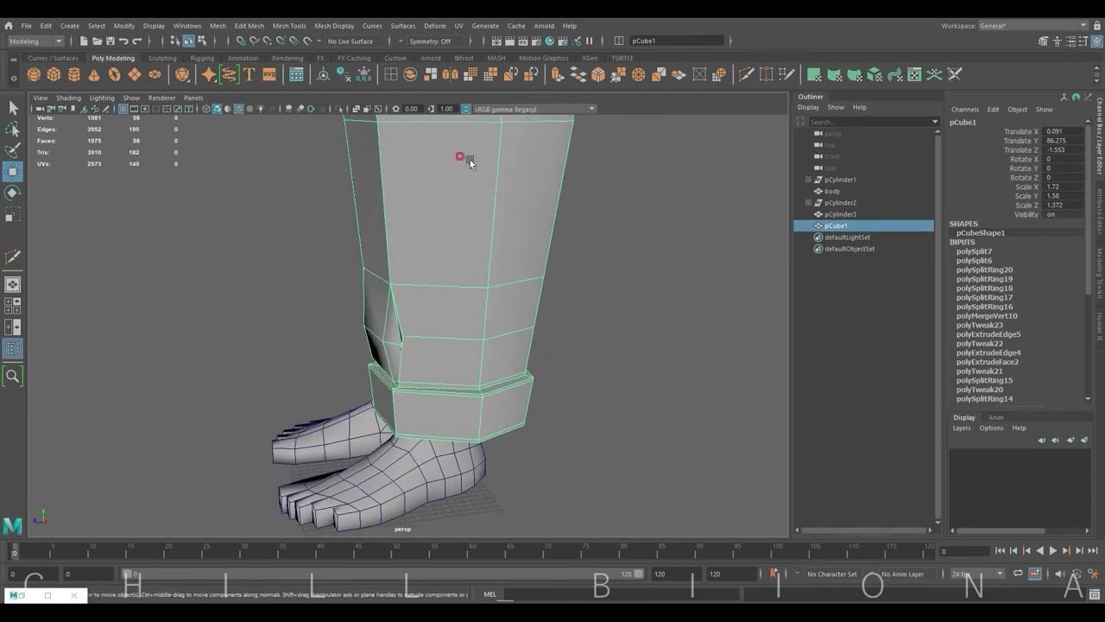
click(577, 288)
alt+right_drag(577, 288, 471, 359)
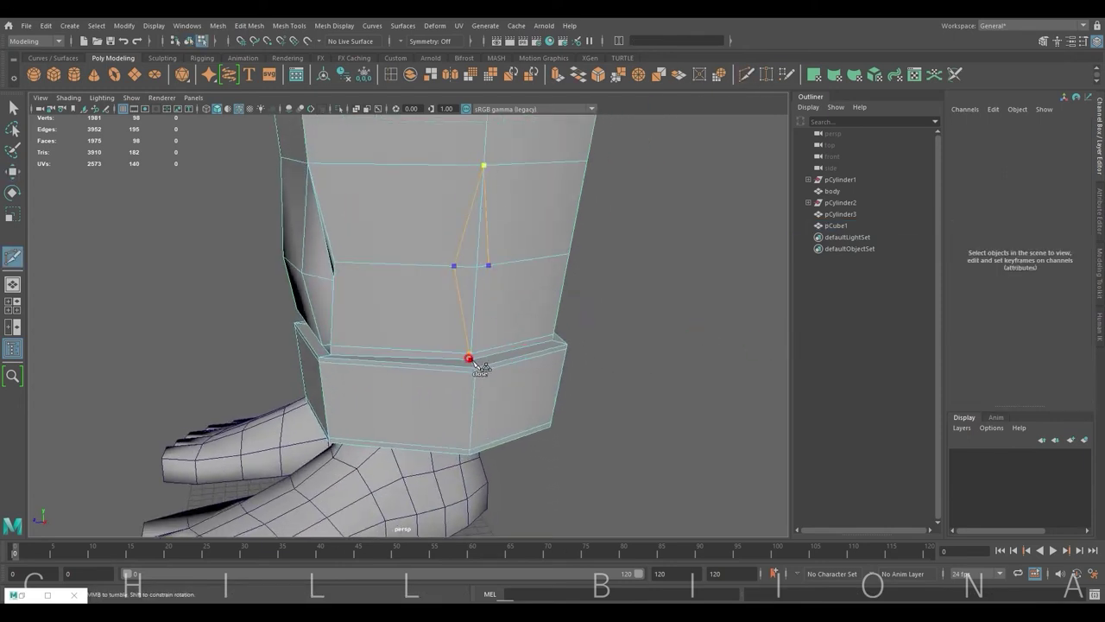
key(Return)
mouse_move(488, 369)
alt+mouse_down()
mouse_move(573, 345)
mouse_move(493, 348)
mouse_move(364, 392)
alt+mouse_up()
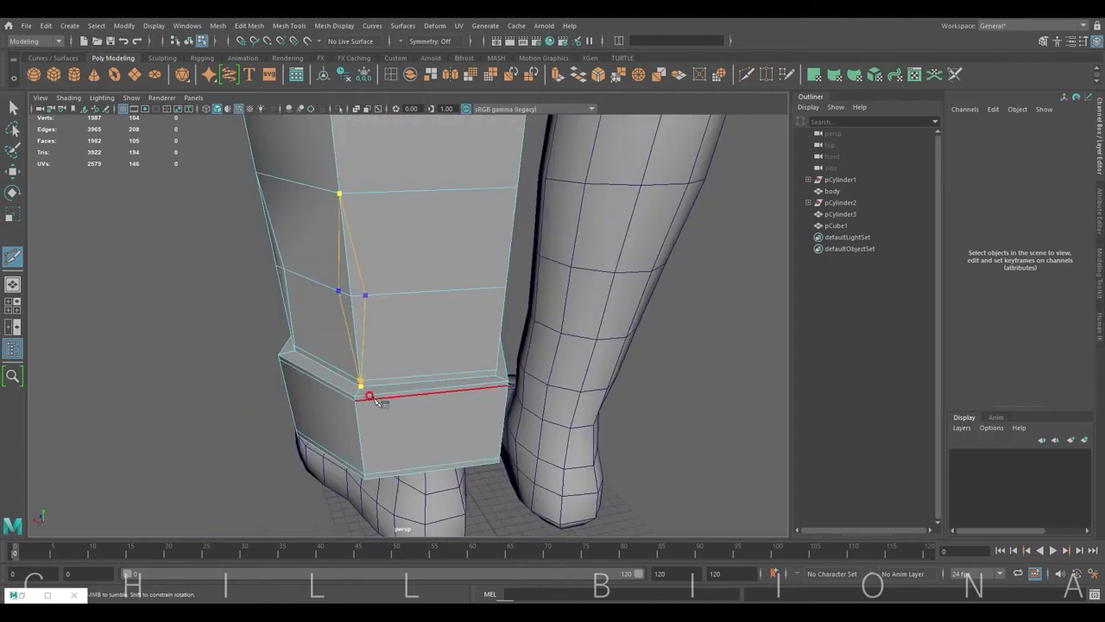
key(Return)
Check the cuts from behind, then select an edge of the new cut with Move.
alt+drag(370, 398, 438, 379)
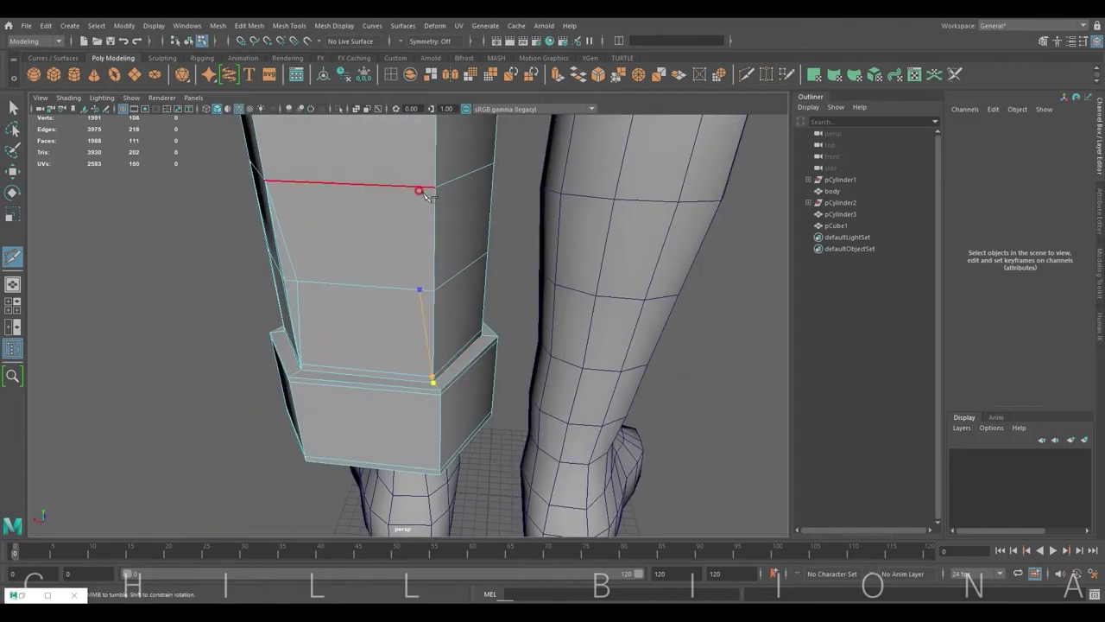
alt+right_drag(475, 382, 630, 360)
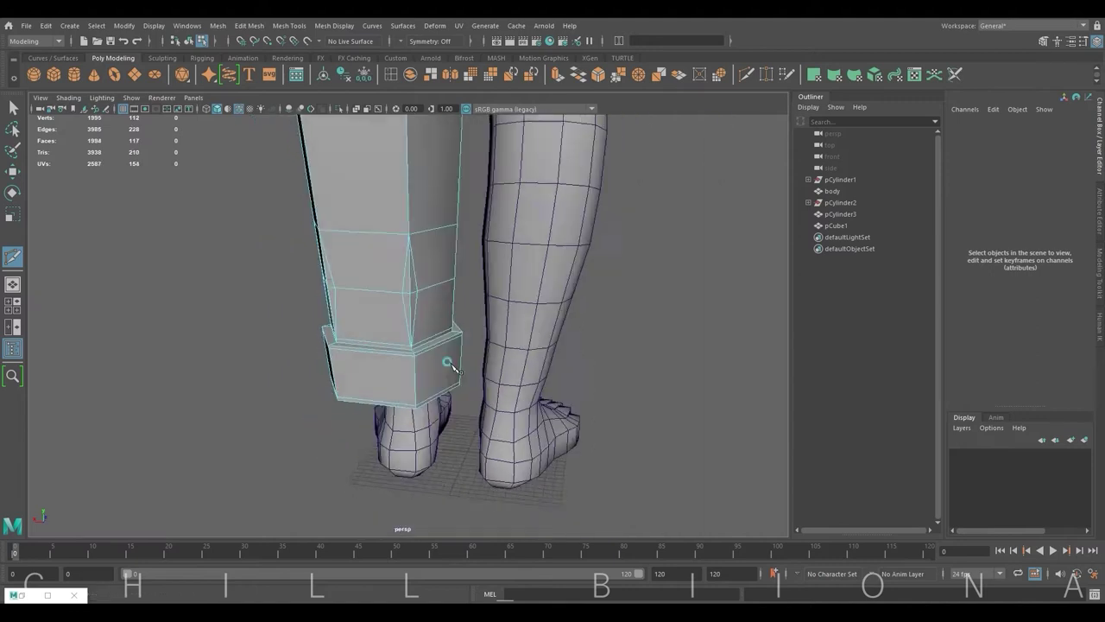
alt+drag(629, 360, 661, 366)
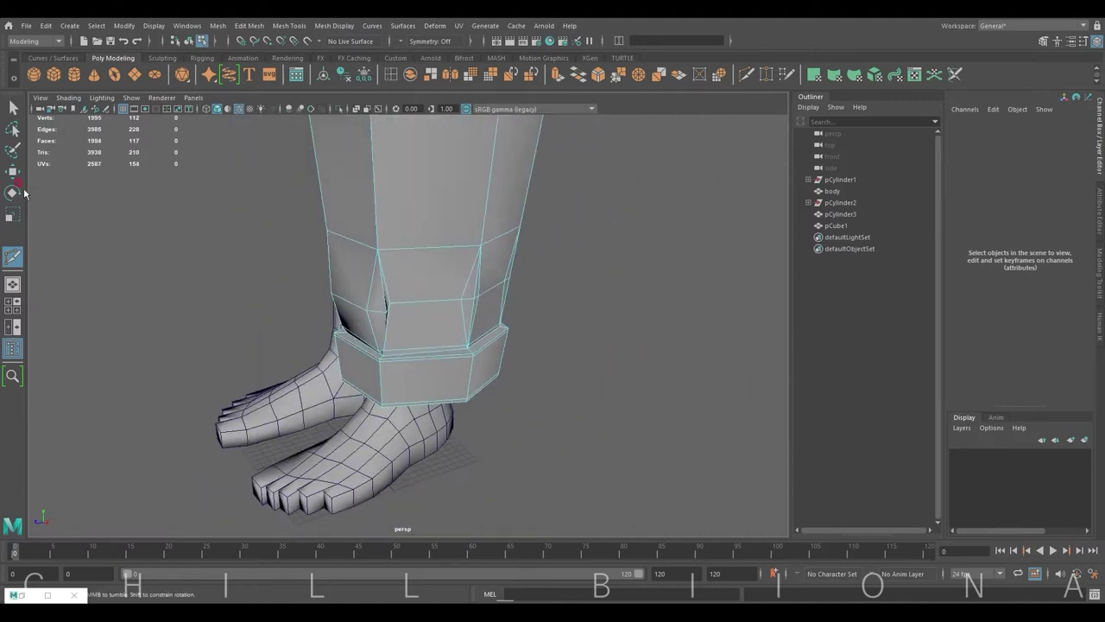
click(13, 171)
scroll(645, 291, up, 3)
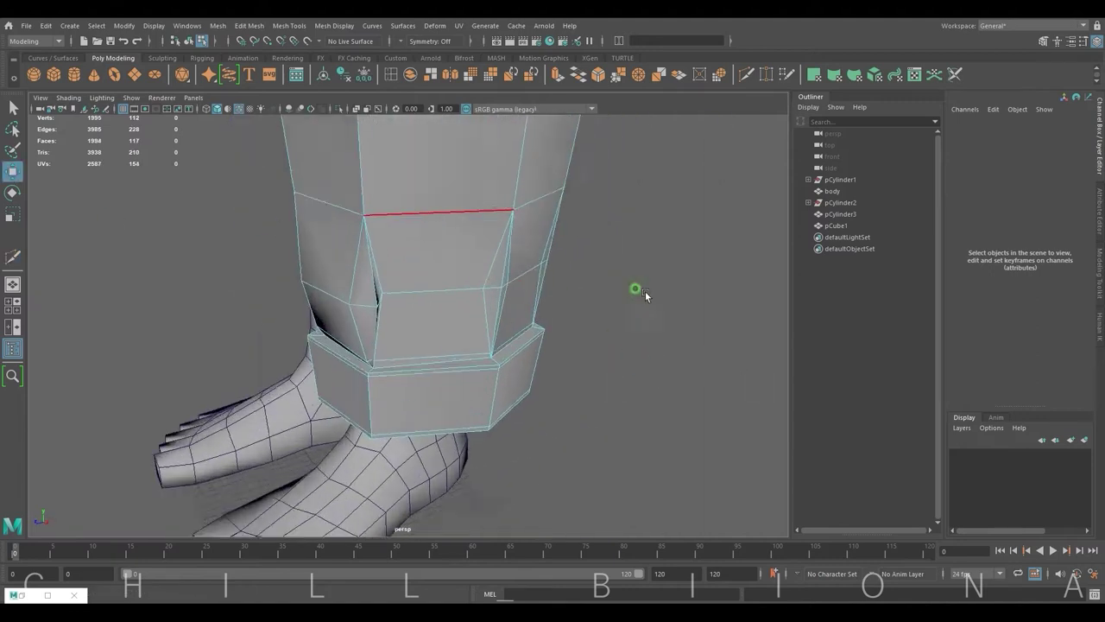
click(539, 301)
right_drag(509, 264, 497, 233)
click(535, 311)
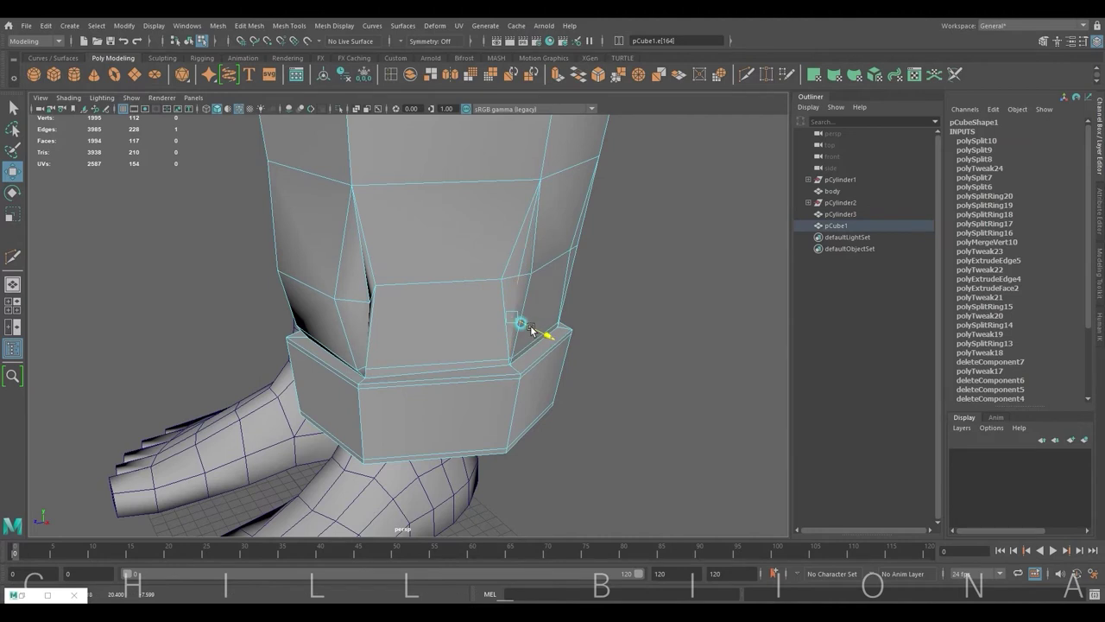
Turn smooth preview back on and select an edge near the pant cuff.
alt+drag(535, 311, 569, 274)
alt+drag(566, 231, 535, 354)
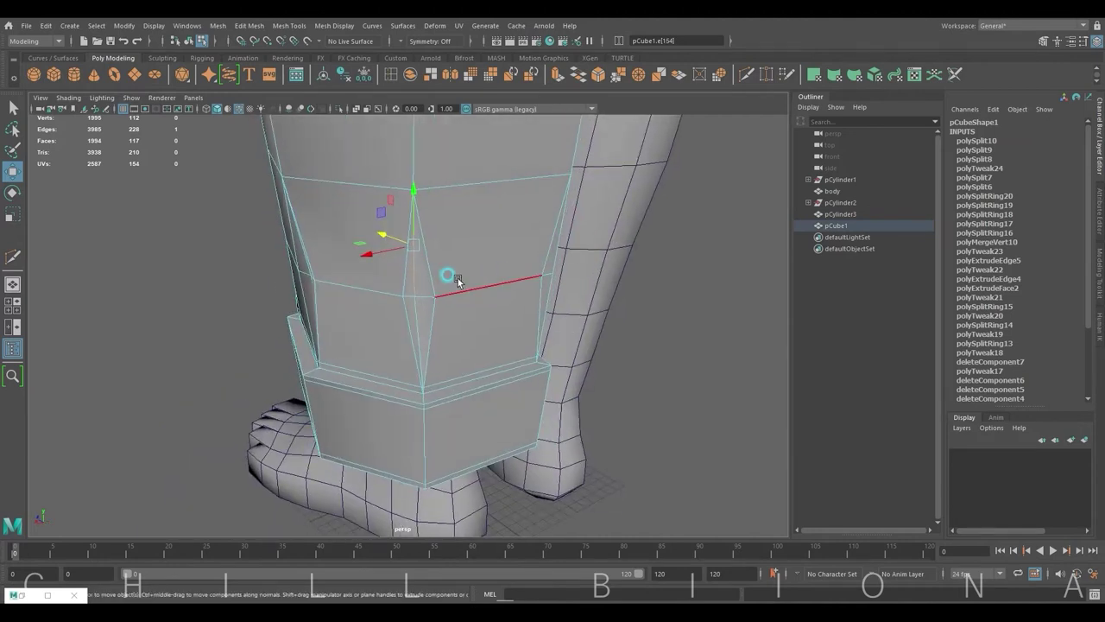
key(3)
scroll(527, 346, up, 3)
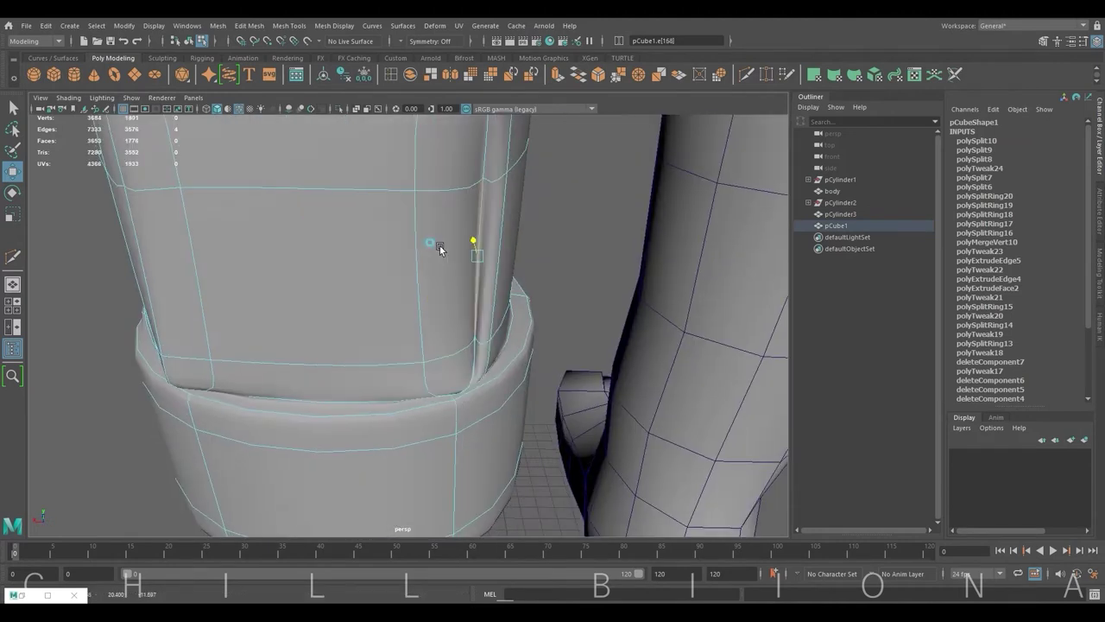
alt+drag(439, 256, 471, 386)
click(434, 374)
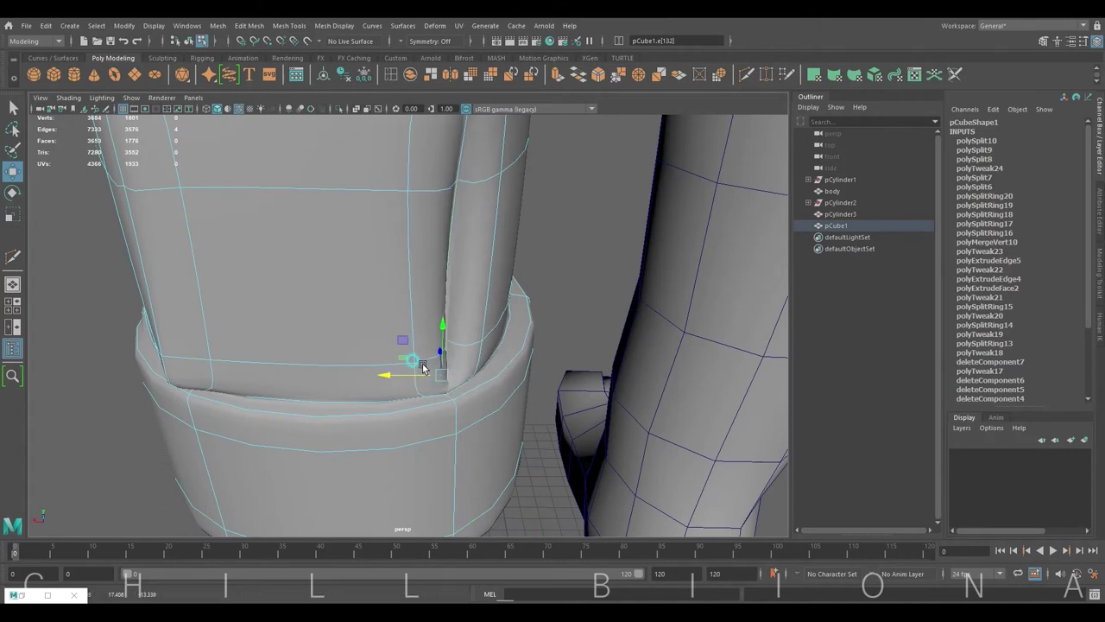
mouse_move(419, 357)
alt+mouse_down()
mouse_move(298, 345)
mouse_move(498, 256)
mouse_move(525, 276)
mouse_move(495, 322)
mouse_move(535, 376)
mouse_move(486, 391)
alt+mouse_up()
Select the cuff vertices and move one above the cuff to shape a fold.
key(F9)
click(484, 249)
click(476, 326)
click(497, 319)
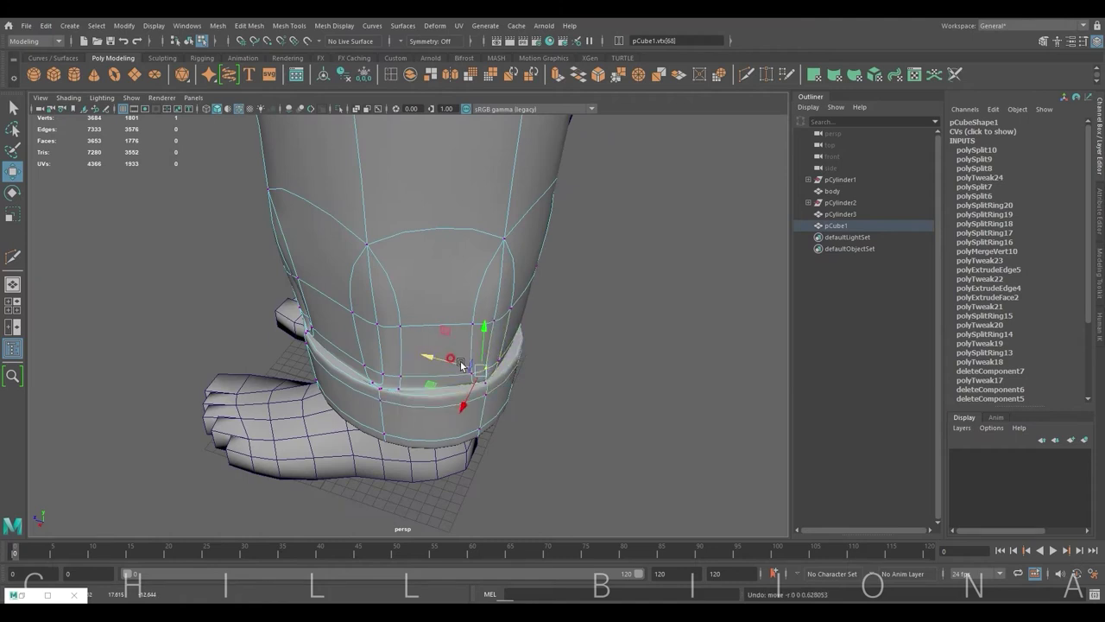
mouse_move(534, 370)
alt+mouse_down()
mouse_move(501, 337)
mouse_move(538, 354)
alt+mouse_up()
click(477, 333)
scroll(500, 267, up, 3)
scroll(509, 239, up, 2)
click(509, 298)
mouse_move(508, 239)
alt+mouse_down()
mouse_move(509, 297)
mouse_move(561, 340)
mouse_move(489, 361)
alt+mouse_up()
Nudge and pull the neighbouring fold vertices to refine the fold above the cuff.
alt+drag(507, 460, 493, 386)
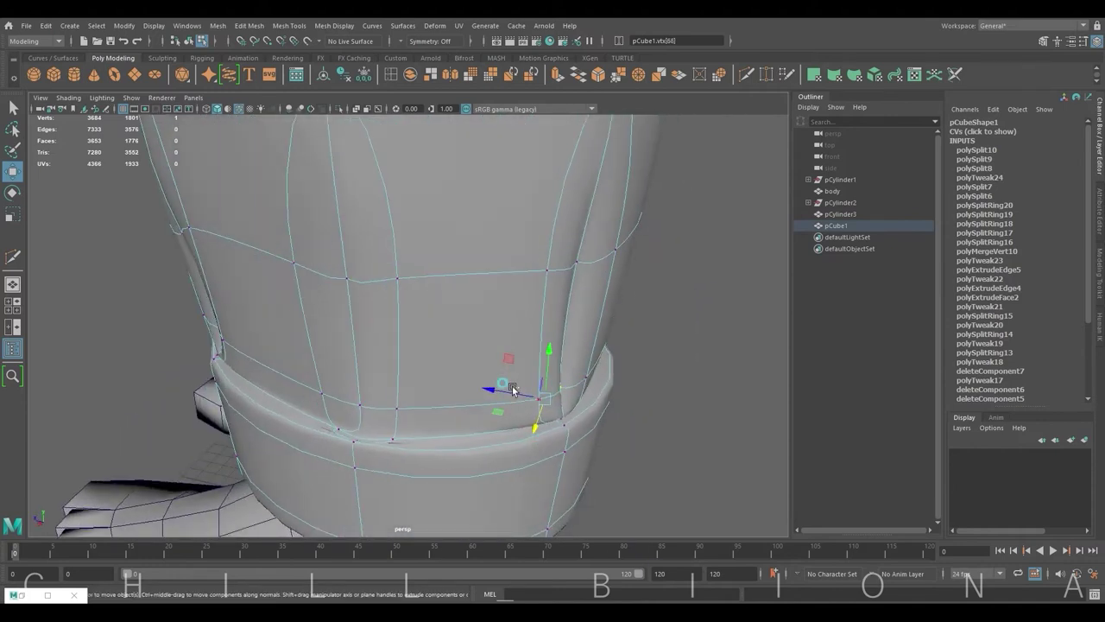
click(562, 388)
click(469, 373)
mouse_move(562, 387)
alt+mouse_down()
mouse_move(469, 373)
mouse_move(421, 443)
mouse_move(422, 420)
mouse_move(518, 402)
mouse_move(356, 434)
alt+mouse_up()
click(421, 444)
click(357, 433)
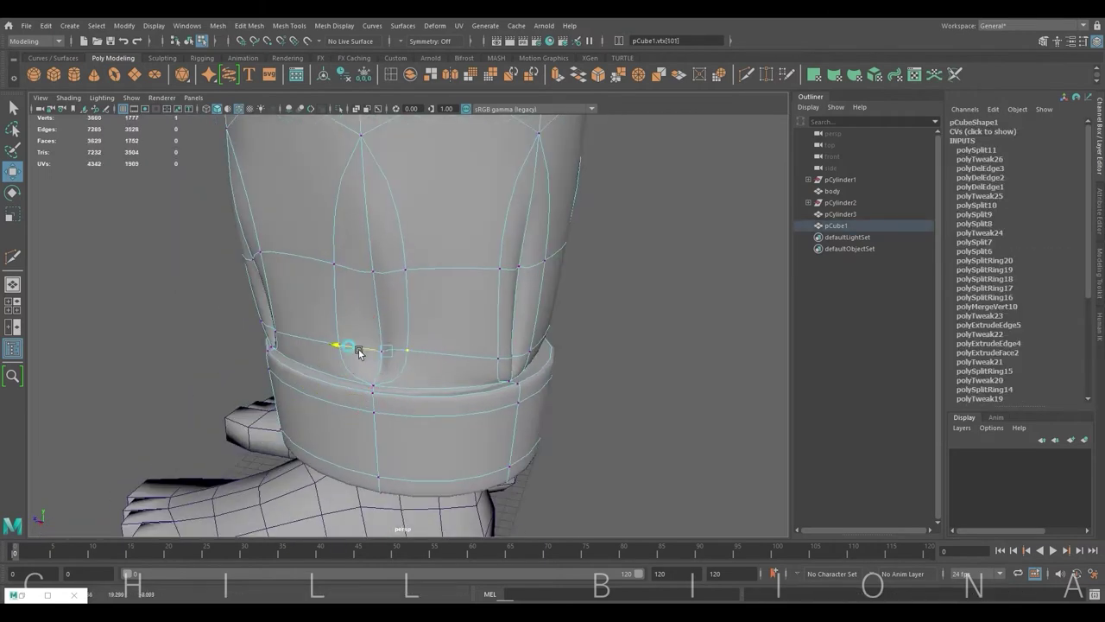
click(445, 308)
mouse_move(438, 378)
alt+mouse_down()
mouse_move(444, 308)
mouse_move(469, 316)
alt+mouse_up()
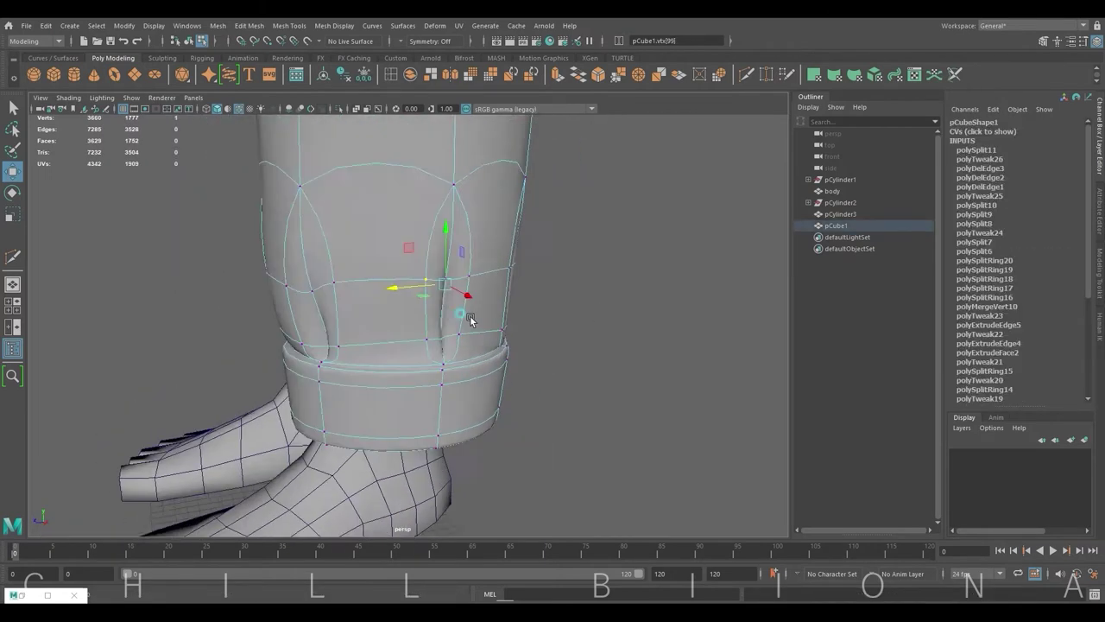
Tweak the vertices on the front and side of the cuff fold.
click(529, 320)
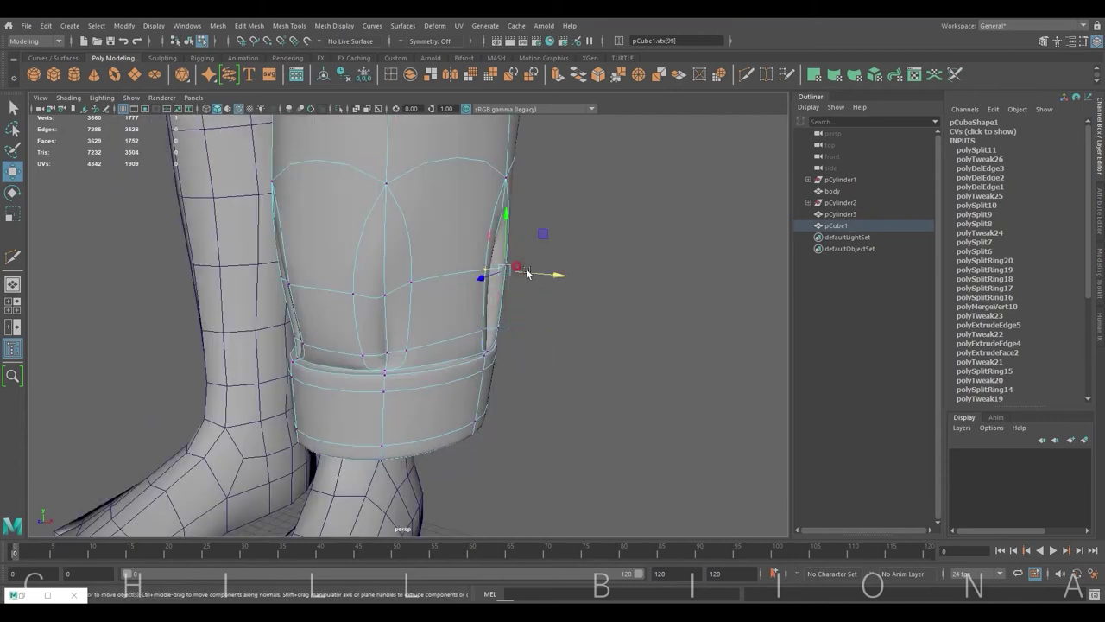
mouse_move(541, 325)
alt+mouse_down()
mouse_move(422, 325)
mouse_move(328, 291)
mouse_move(412, 348)
mouse_move(461, 308)
alt+mouse_up()
click(412, 321)
click(515, 302)
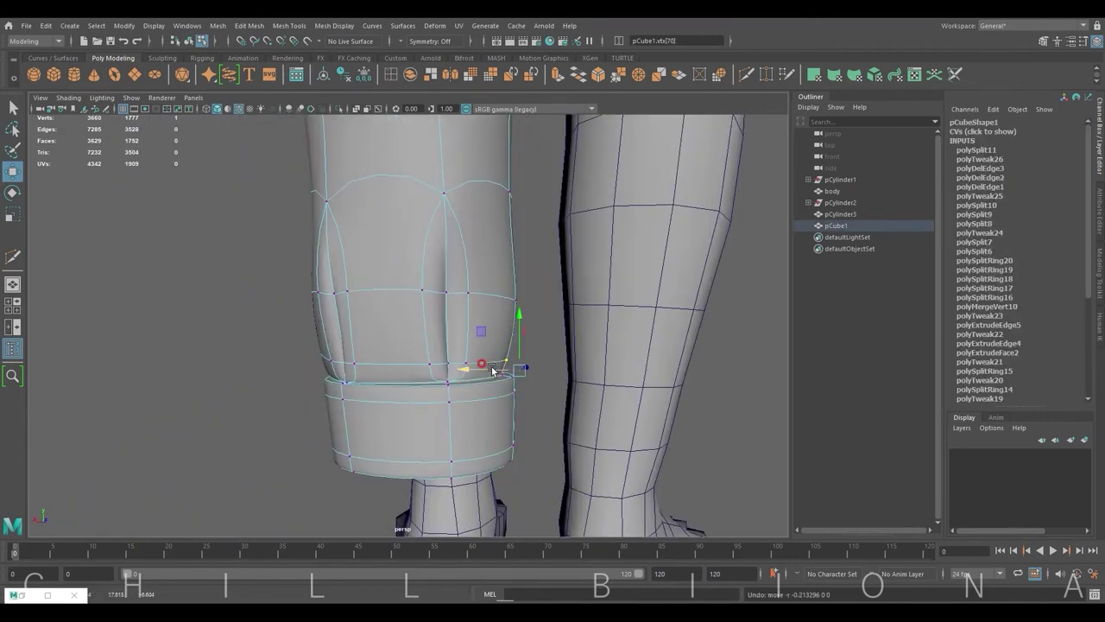
mouse_move(492, 369)
alt+mouse_down()
mouse_move(336, 365)
mouse_move(420, 345)
alt+mouse_up()
click(451, 278)
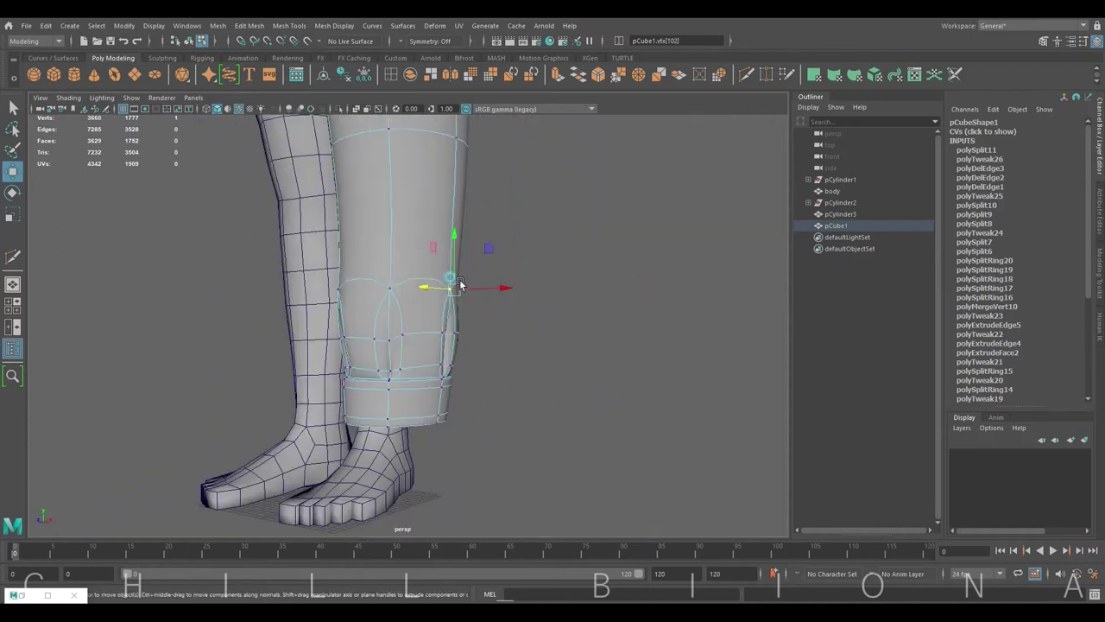
click(387, 251)
Tweak the vertices on the back and side of the cuff, then clear the selection.
alt+drag(387, 250, 434, 297)
click(380, 286)
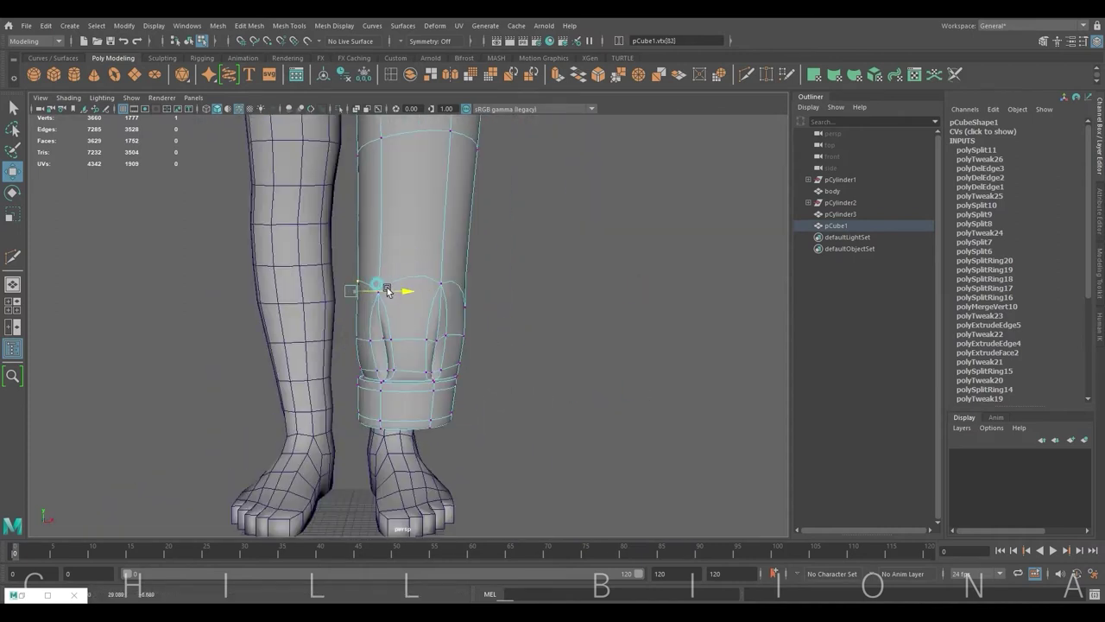
mouse_move(524, 335)
alt+mouse_down()
mouse_move(501, 313)
mouse_move(320, 296)
mouse_move(488, 251)
mouse_move(528, 335)
alt+mouse_up()
click(526, 332)
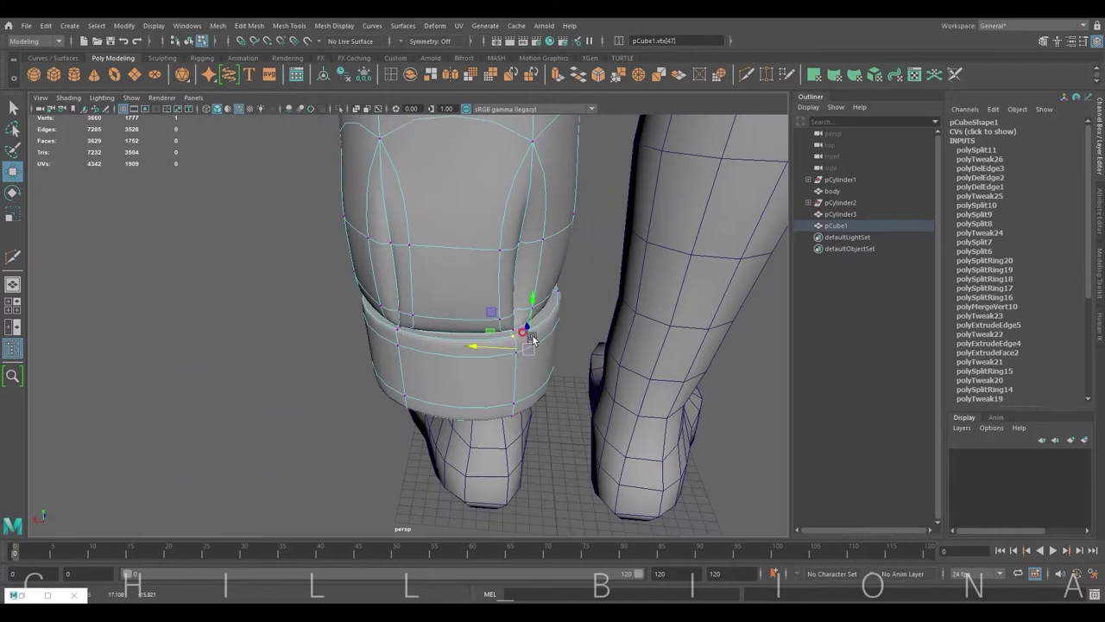
mouse_move(483, 389)
alt+mouse_down()
mouse_move(406, 271)
mouse_move(354, 265)
mouse_move(501, 276)
alt+mouse_up()
click(354, 265)
click(500, 276)
Switch the pant leg to vertex mode and adjust a vertex at the side of the hip.
mouse_move(365, 301)
alt+mouse_down()
mouse_move(423, 358)
mouse_move(413, 375)
mouse_move(402, 308)
mouse_move(414, 371)
mouse_move(464, 350)
mouse_move(264, 358)
mouse_move(424, 362)
mouse_move(464, 254)
mouse_move(459, 274)
mouse_move(470, 272)
mouse_move(333, 257)
mouse_move(358, 276)
mouse_move(310, 232)
mouse_move(357, 275)
mouse_move(625, 276)
mouse_move(378, 311)
mouse_move(430, 329)
mouse_move(391, 326)
mouse_move(432, 308)
alt+mouse_up()
click(459, 274)
click(459, 275)
right_click(335, 255)
click(289, 258)
click(375, 298)
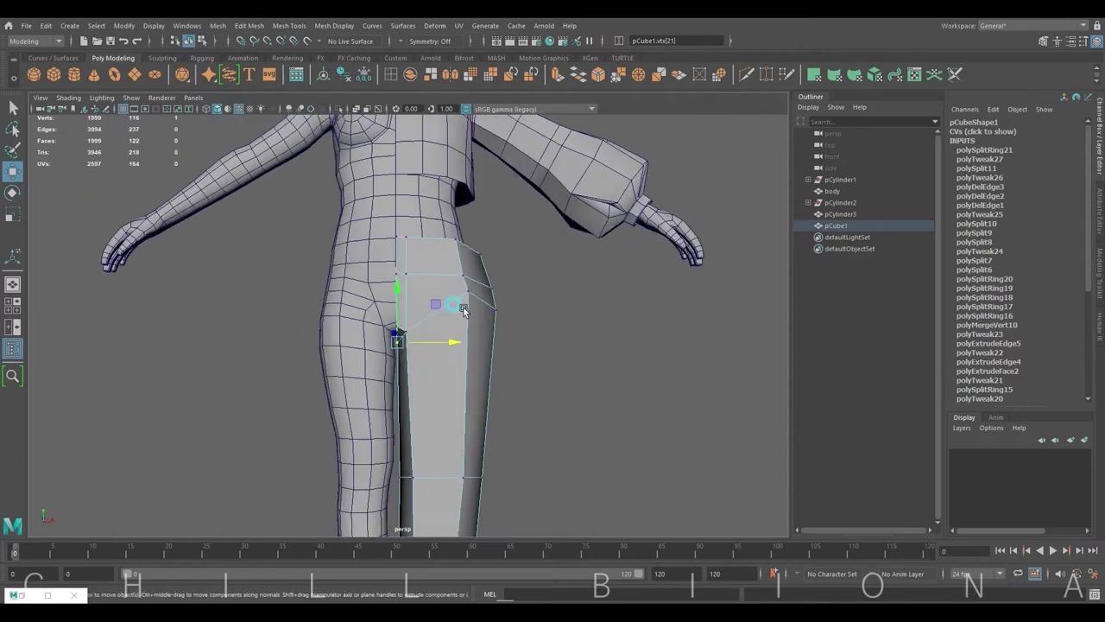
Adjust an inner-thigh vertex so the trouser sits closer to the leg.
alt+right_drag(432, 308, 352, 419)
alt+drag(493, 375, 426, 352)
click(426, 352)
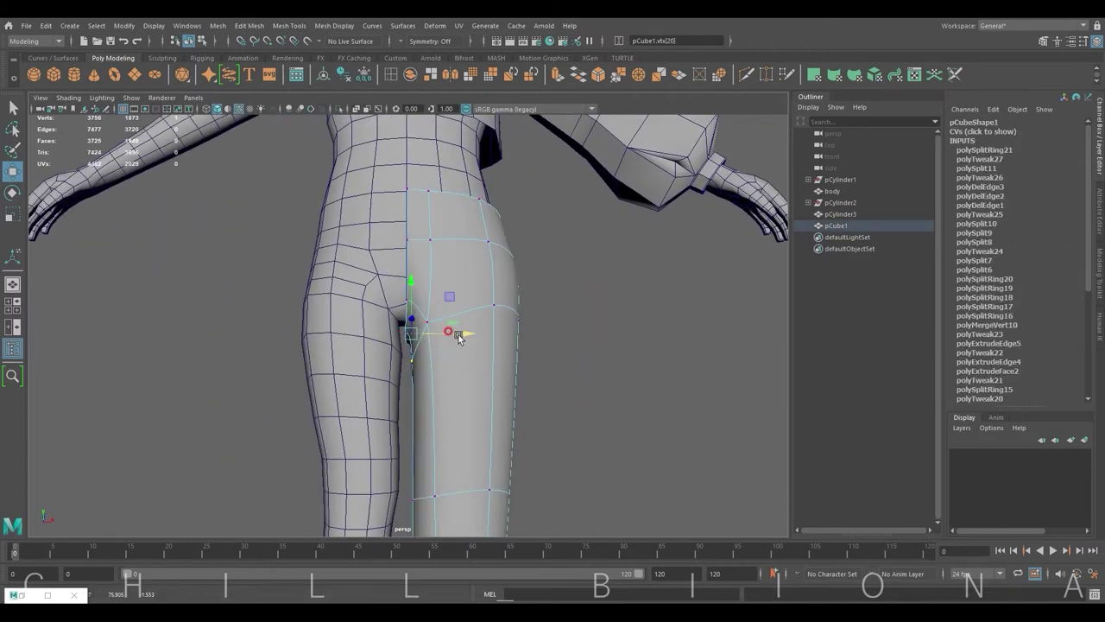
alt+right_drag(568, 321, 487, 335)
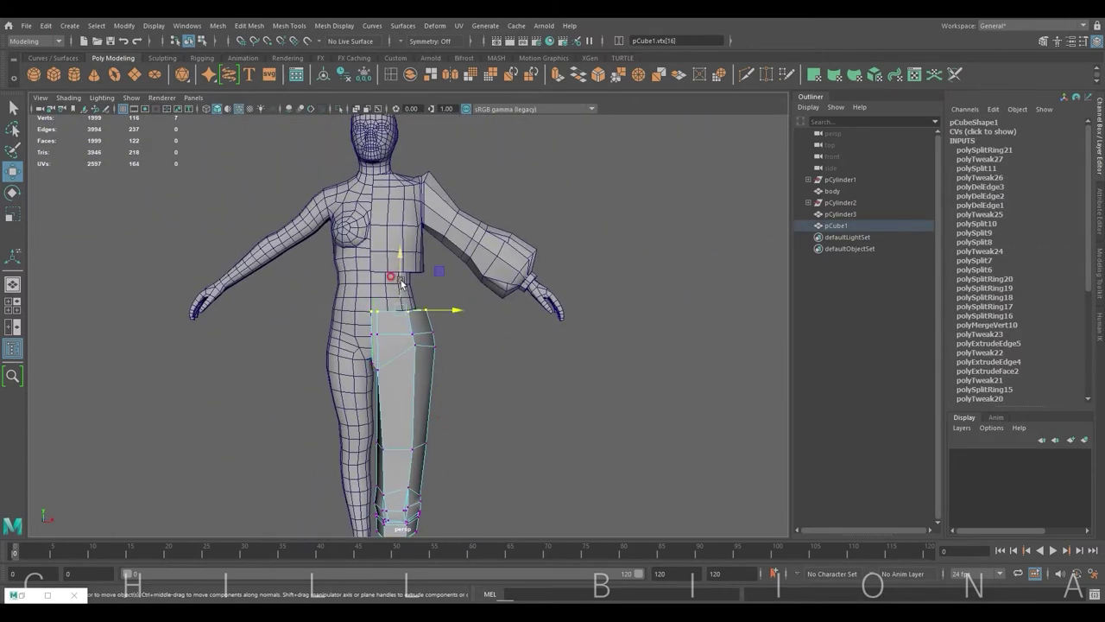
shift+right_drag(406, 297, 395, 234)
scroll(424, 254, up, 5)
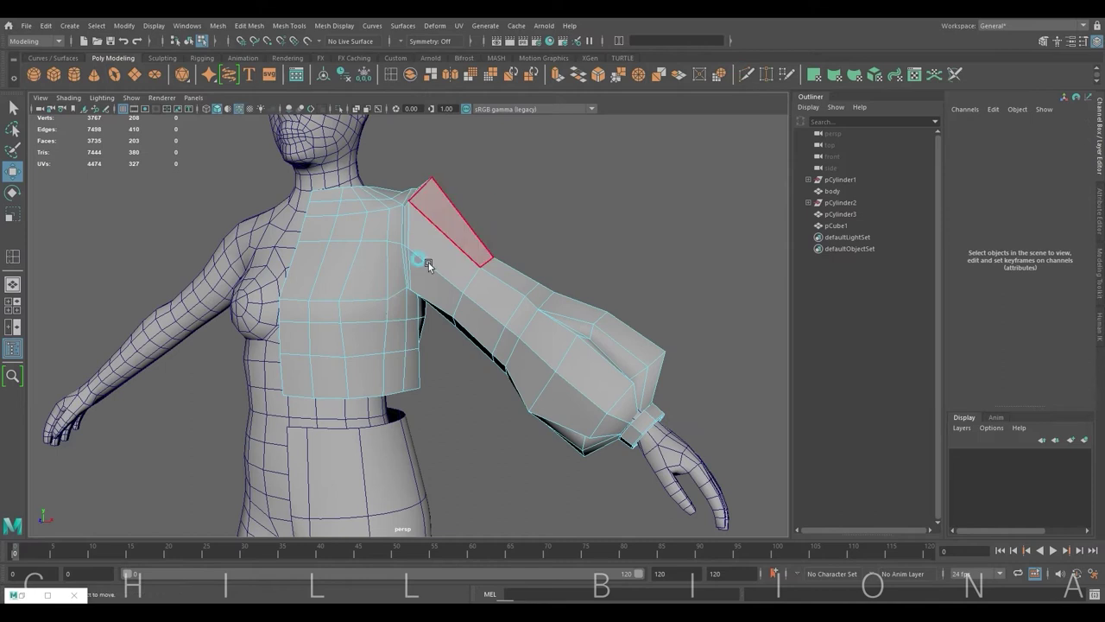
Cut a new edge across the top and move the neckline edges.
click(413, 328)
mouse_move(548, 265)
alt+mouse_down()
mouse_move(434, 273)
mouse_move(377, 298)
mouse_move(499, 307)
alt+mouse_up()
scroll(499, 307, up, 3)
key(w)
click(443, 380)
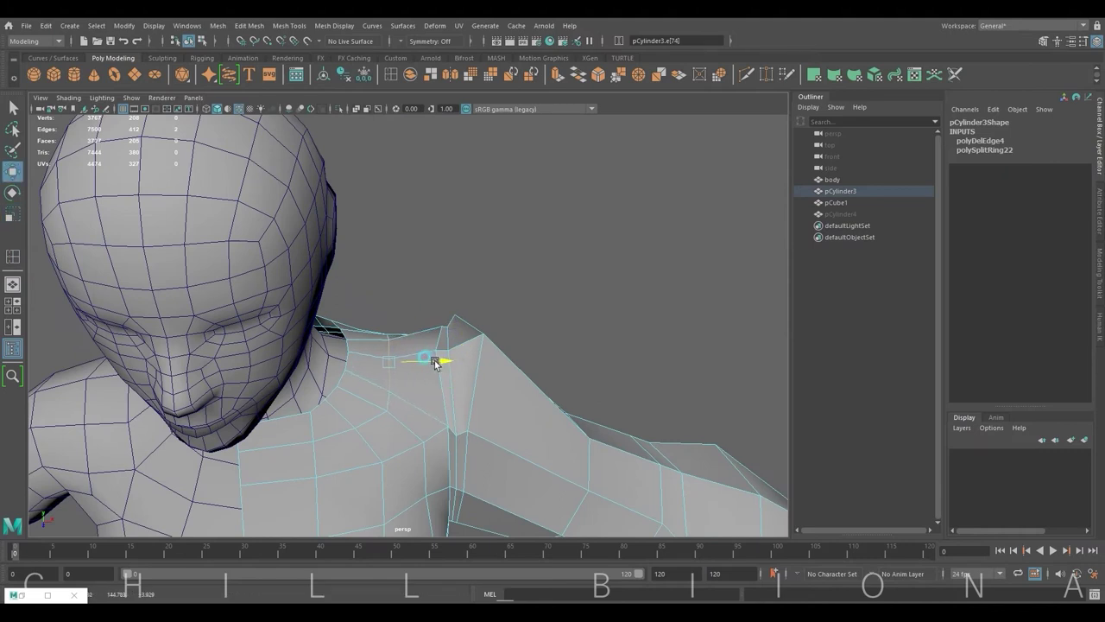
mouse_move(436, 363)
alt+mouse_down()
mouse_move(424, 308)
mouse_move(412, 346)
alt+mouse_up()
scroll(335, 263, up, 2)
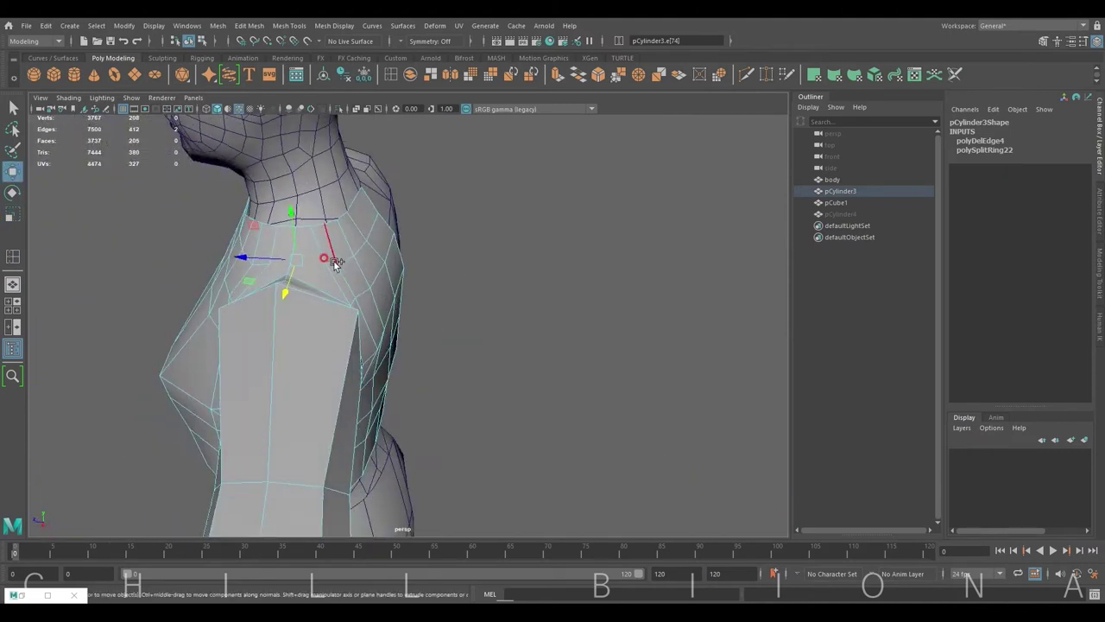
mouse_move(335, 263)
alt+mouse_down()
mouse_move(468, 279)
mouse_move(382, 328)
alt+mouse_up()
click(320, 364)
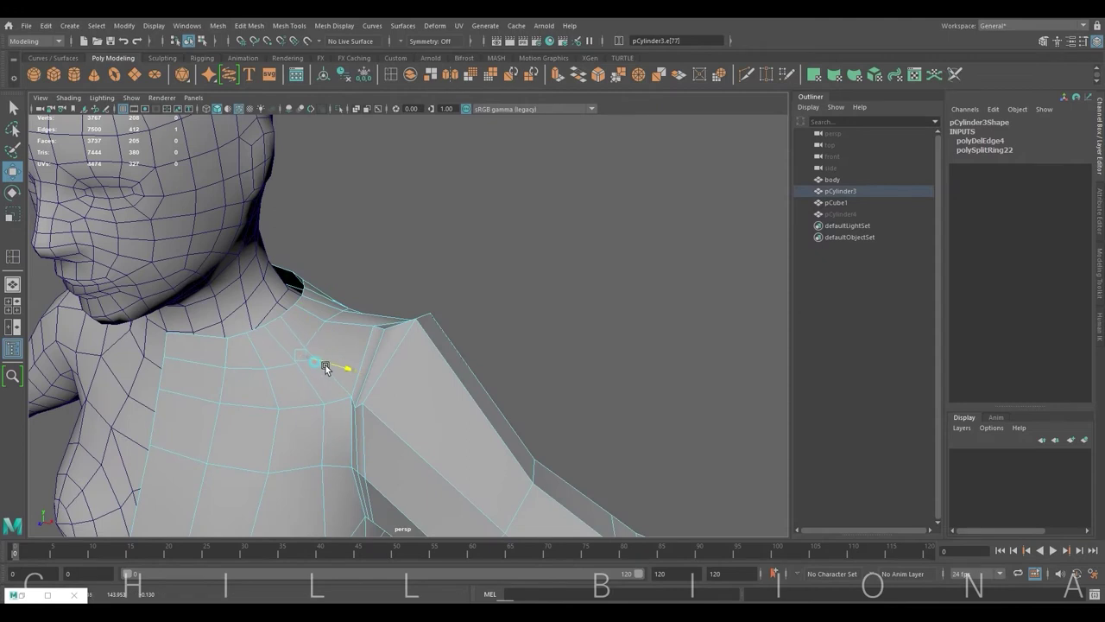
mouse_move(326, 369)
alt+mouse_down()
mouse_move(395, 337)
mouse_move(469, 279)
mouse_move(316, 306)
mouse_move(260, 282)
mouse_move(446, 259)
alt+mouse_up()
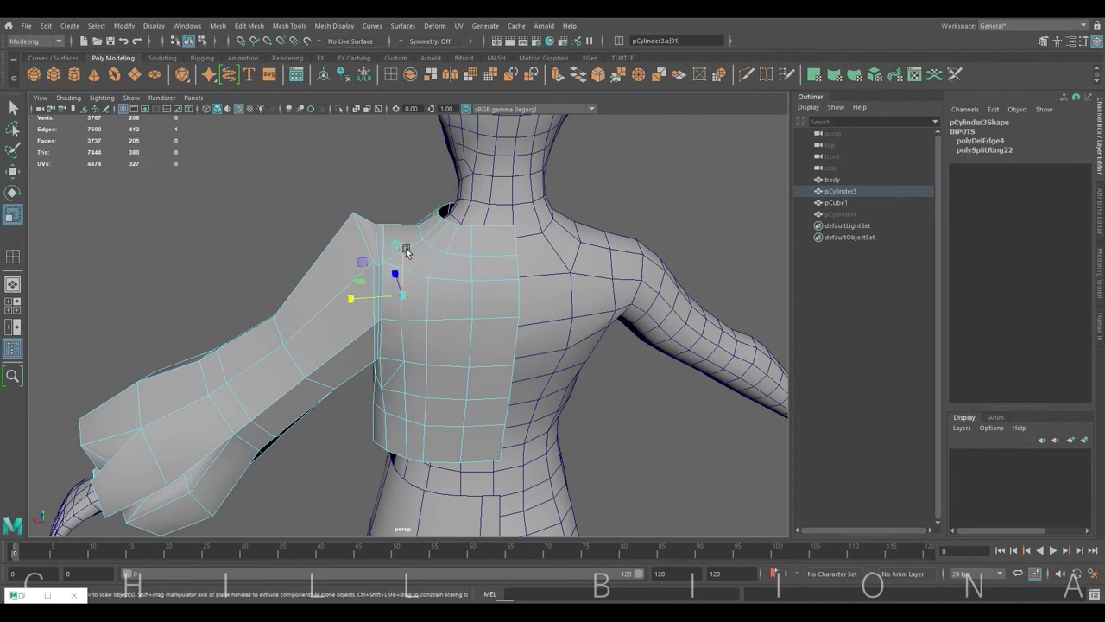
Select a vertex at the crop top's neck edge for moving.
key(w)
alt+drag(434, 284, 430, 326)
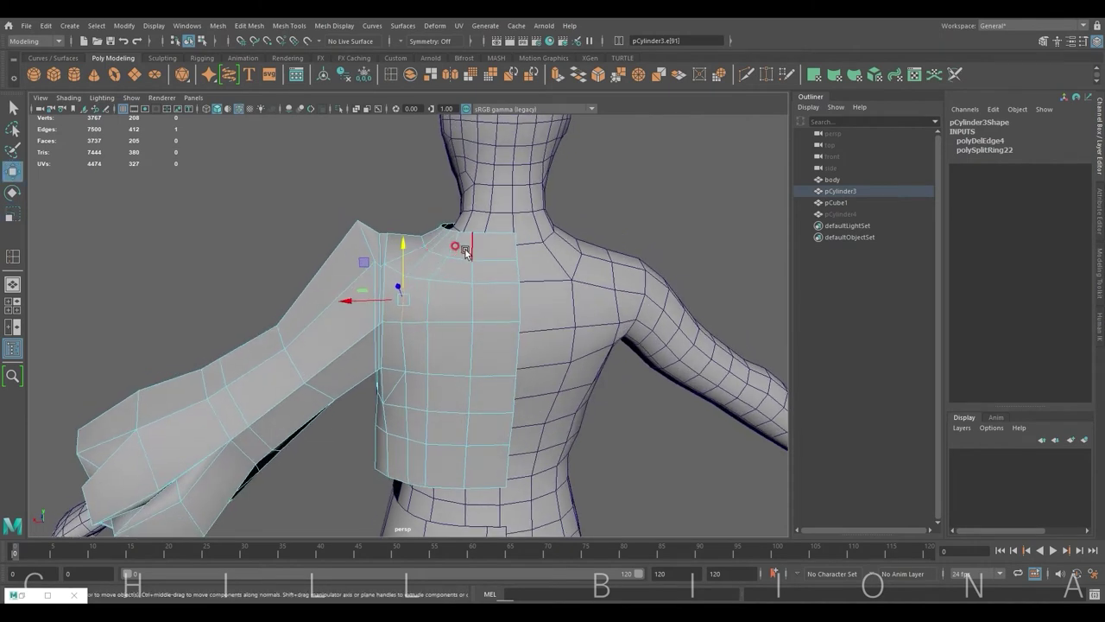
mouse_move(464, 250)
alt+mouse_down()
mouse_move(458, 271)
mouse_move(447, 268)
mouse_move(555, 308)
mouse_move(689, 293)
mouse_move(380, 297)
alt+mouse_up()
right_drag(380, 298, 371, 265)
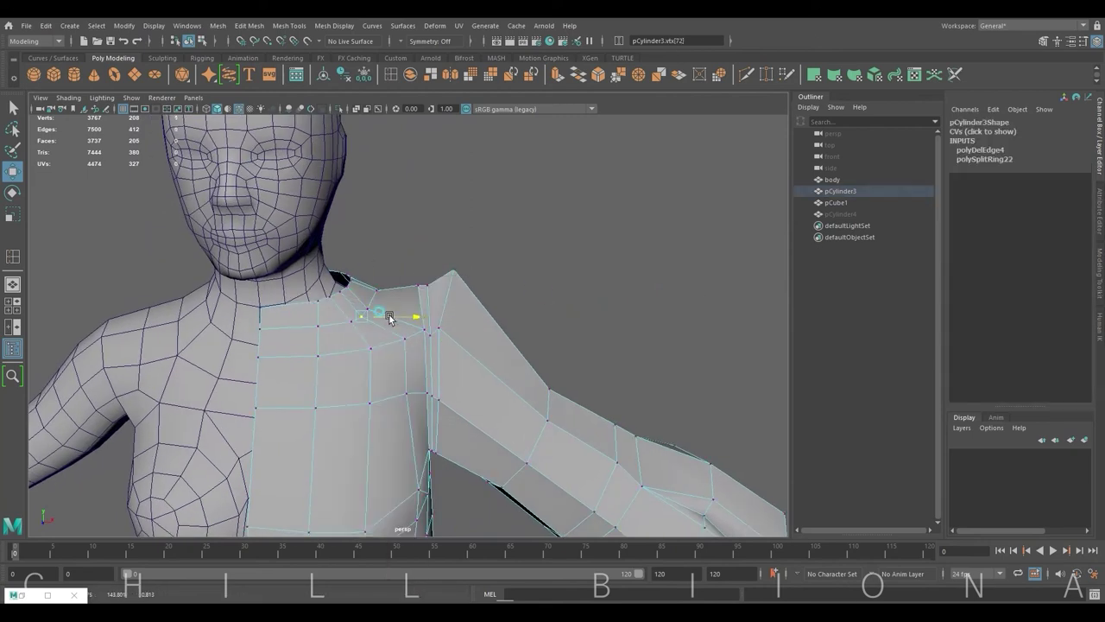
click(369, 299)
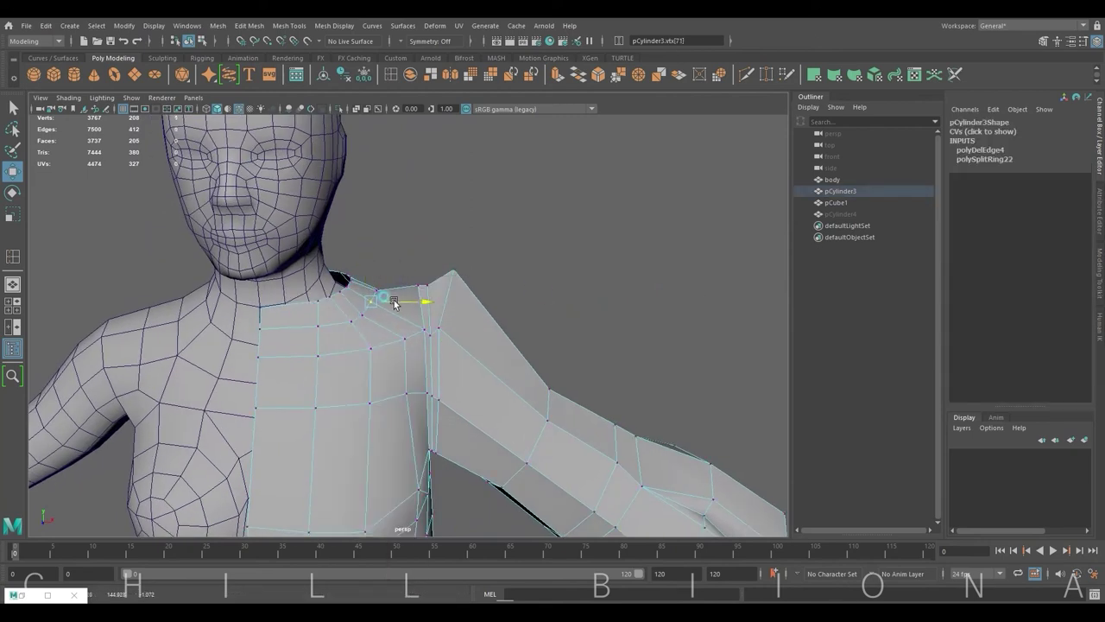
Multi-Cut new edges near the neckline and on the back, then select a back-panel vertex.
click(742, 76)
click(466, 331)
key(Return)
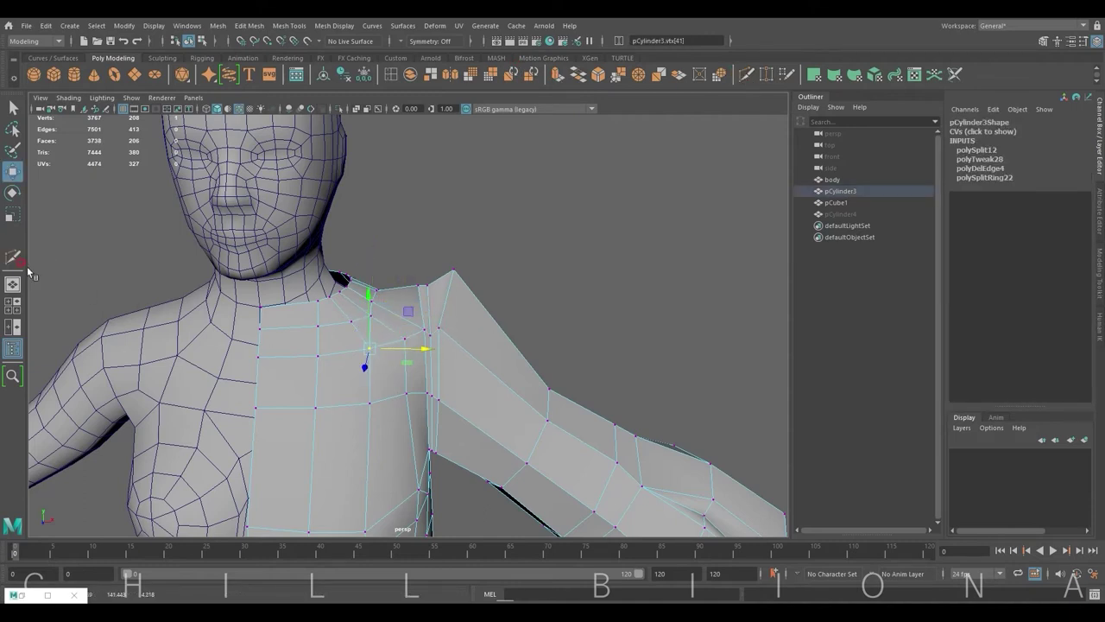
alt+drag(432, 278, 406, 281)
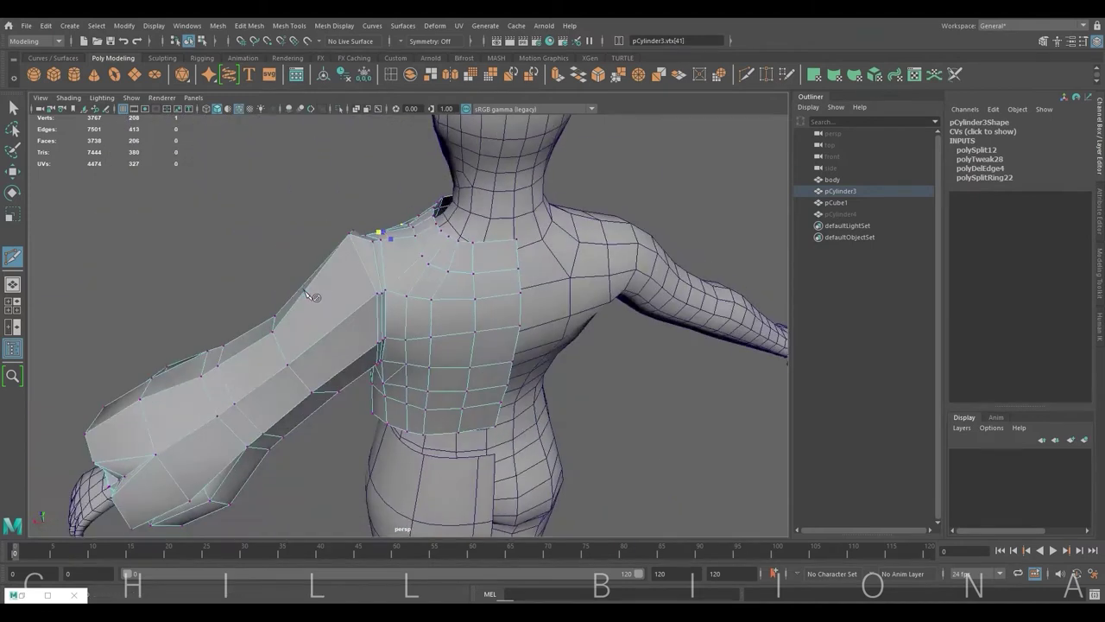
key(Return)
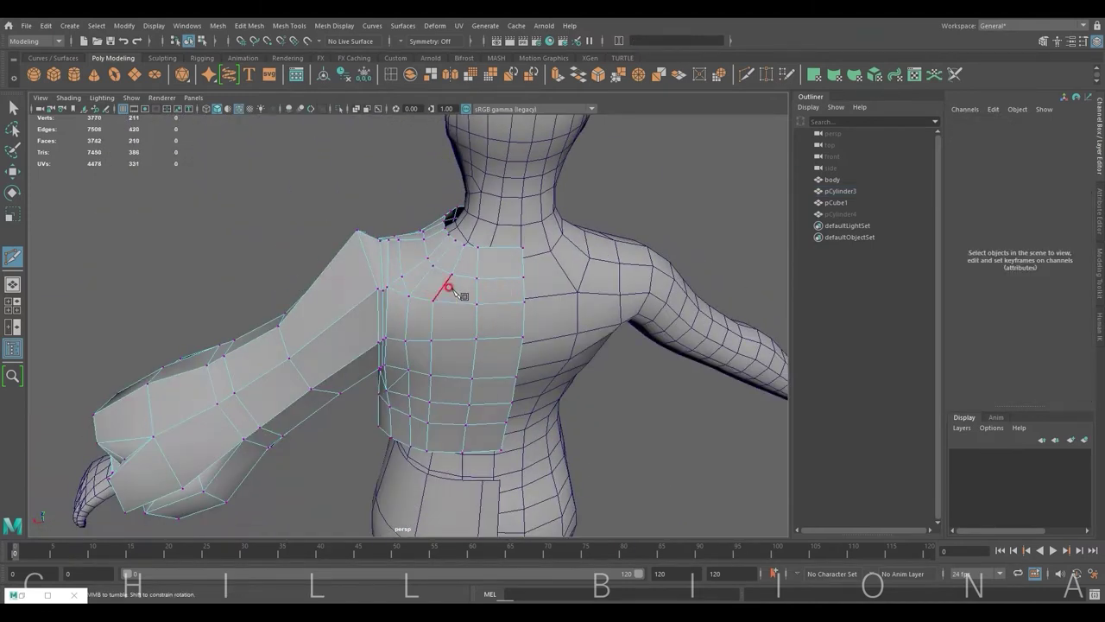
key(w)
click(407, 298)
alt+drag(382, 298, 410, 347)
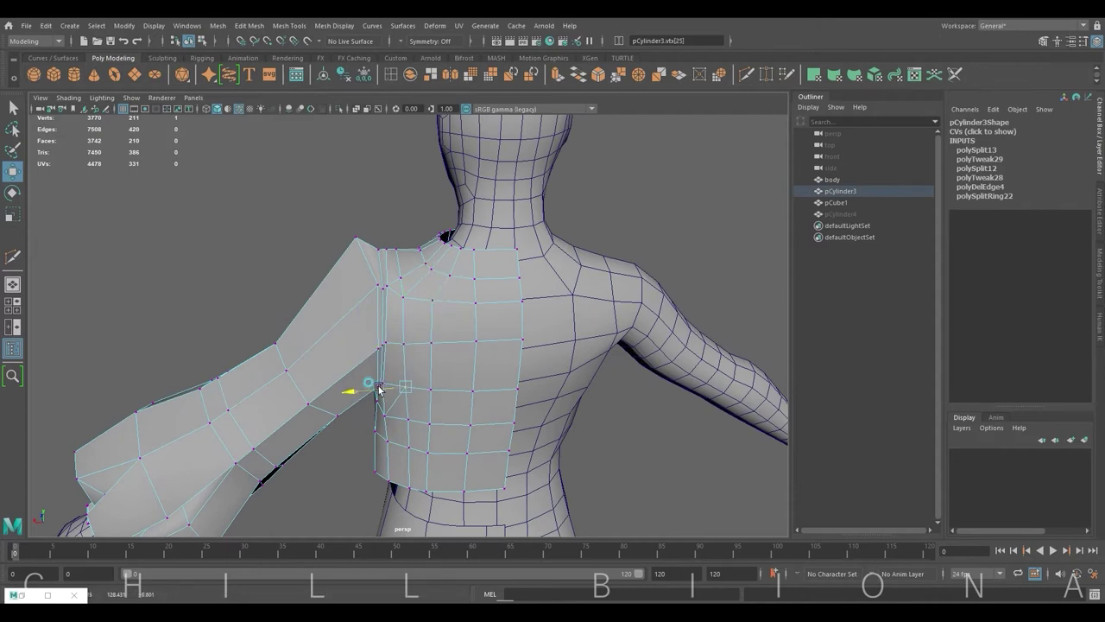
Cut another edge across the back panel and slide a back vertex toward the shoulder.
shift+right_drag(449, 278, 453, 281)
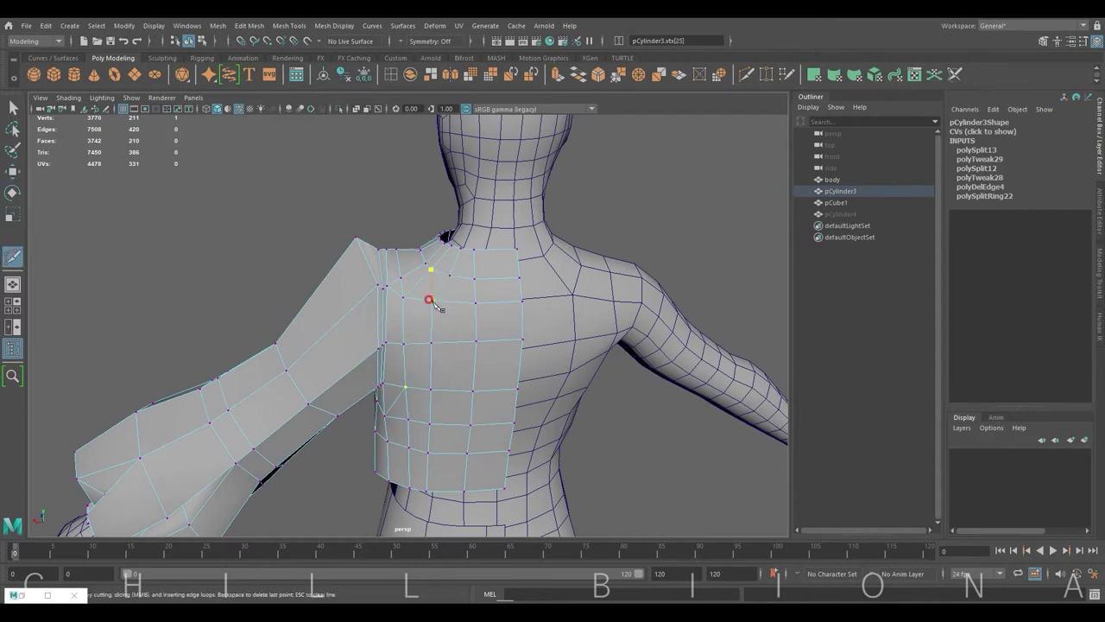
key(Return)
drag(438, 270, 408, 274)
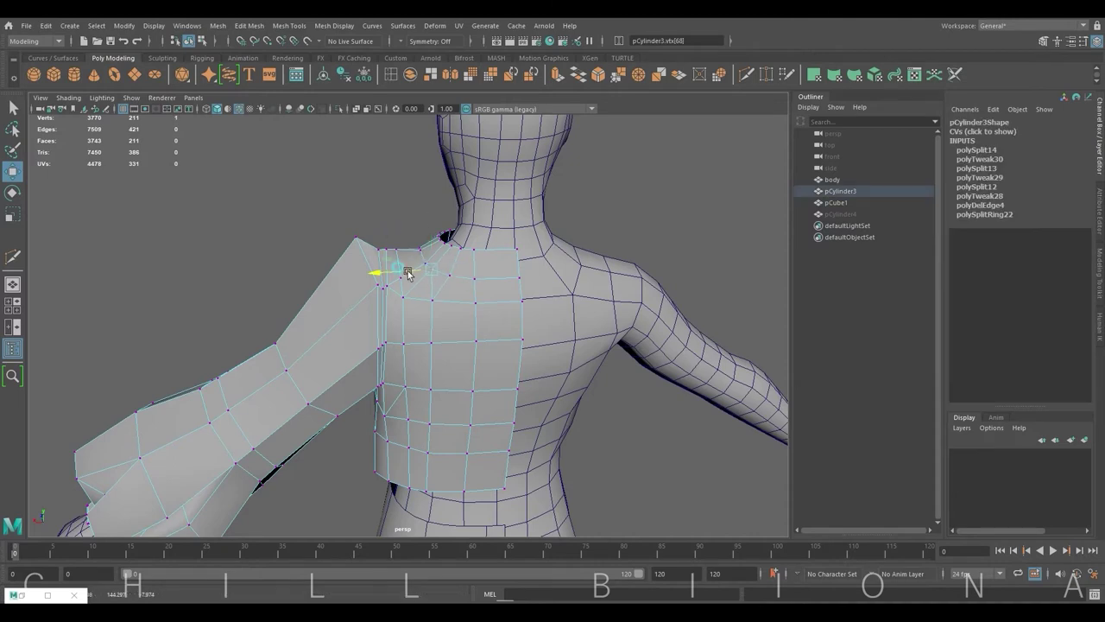
shift+right_drag(516, 260, 518, 264)
alt+drag(518, 263, 414, 298)
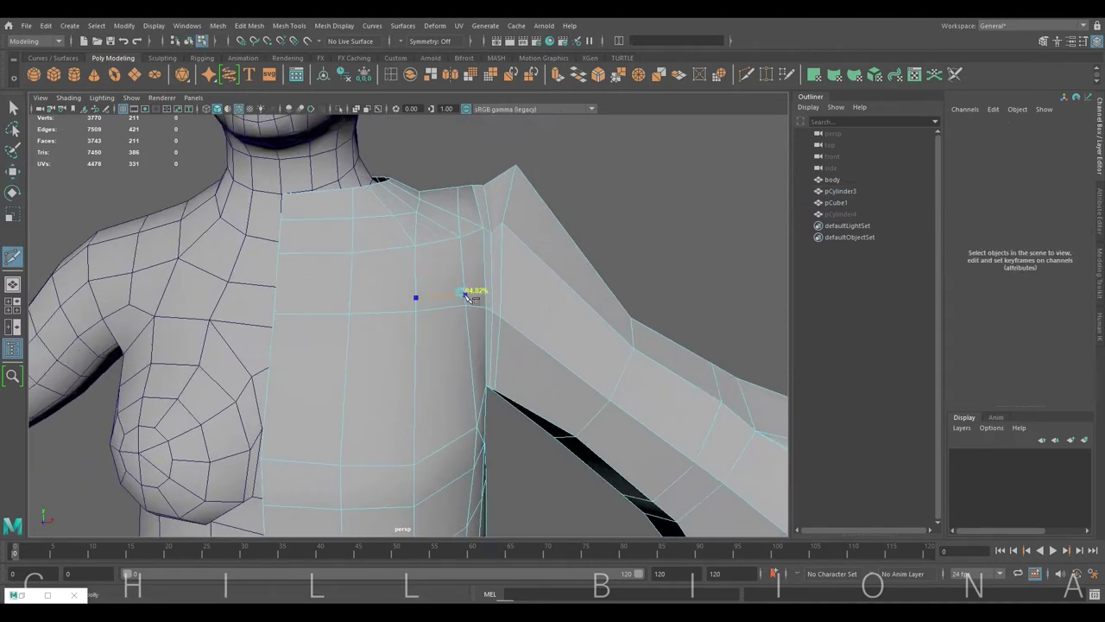
mouse_move(610, 246)
alt+mouse_down()
mouse_move(503, 285)
mouse_move(362, 299)
alt+mouse_up()
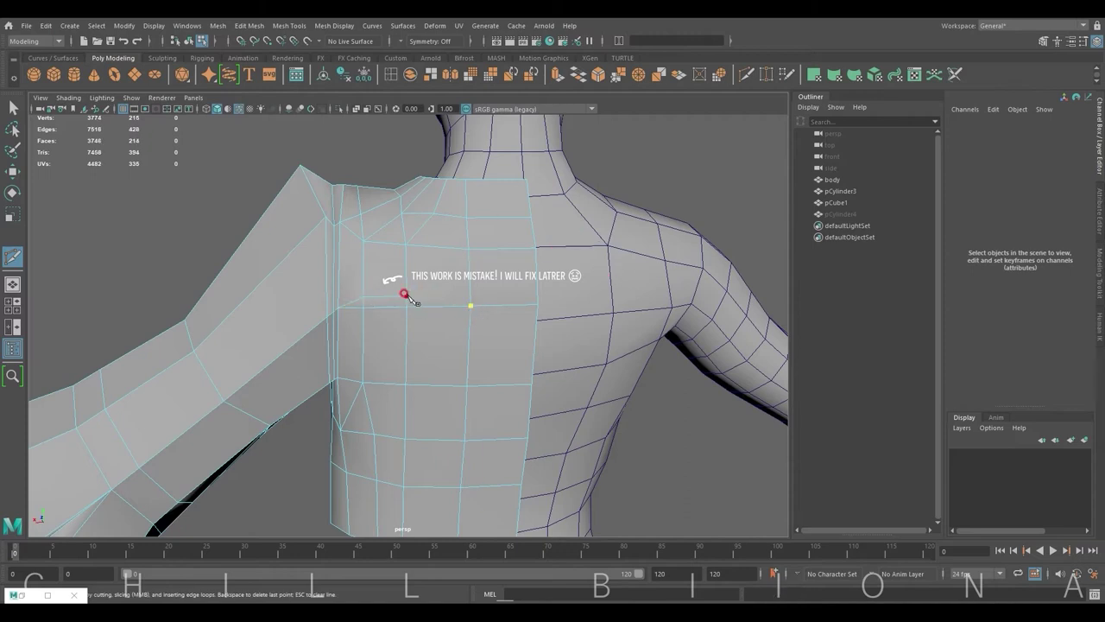
mouse_move(420, 307)
alt+mouse_down()
mouse_move(664, 308)
mouse_move(328, 333)
alt+mouse_up()
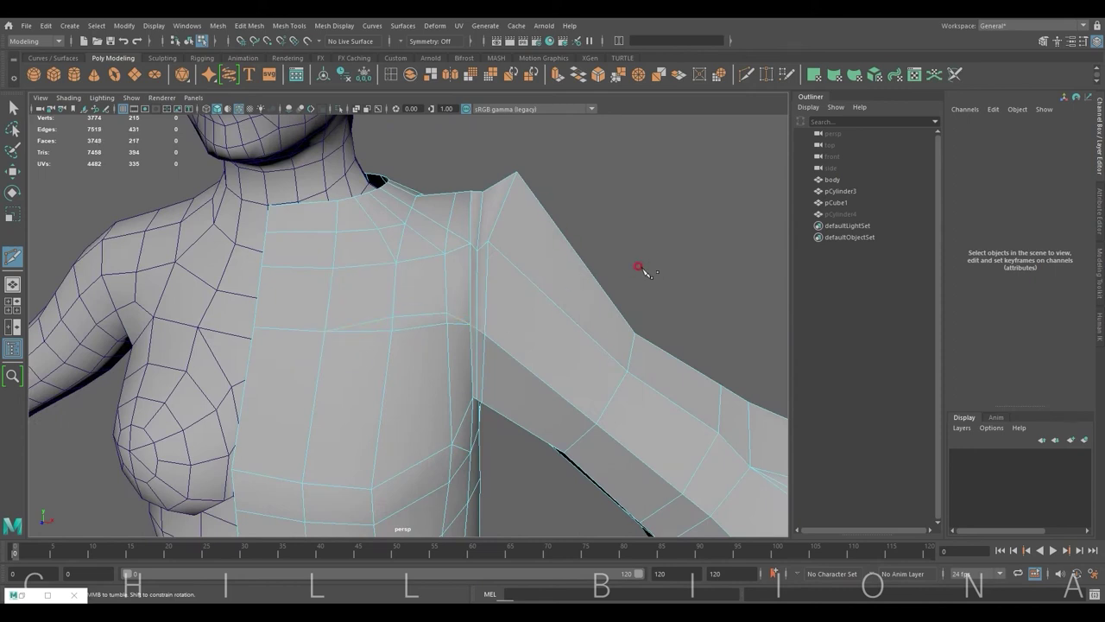
alt+drag(639, 267, 605, 263)
click(15, 171)
right_drag(418, 289, 412, 319)
Extrude the selected upper chest faces outward about 0.6 in Local Translate Z for the collar.
click(397, 313)
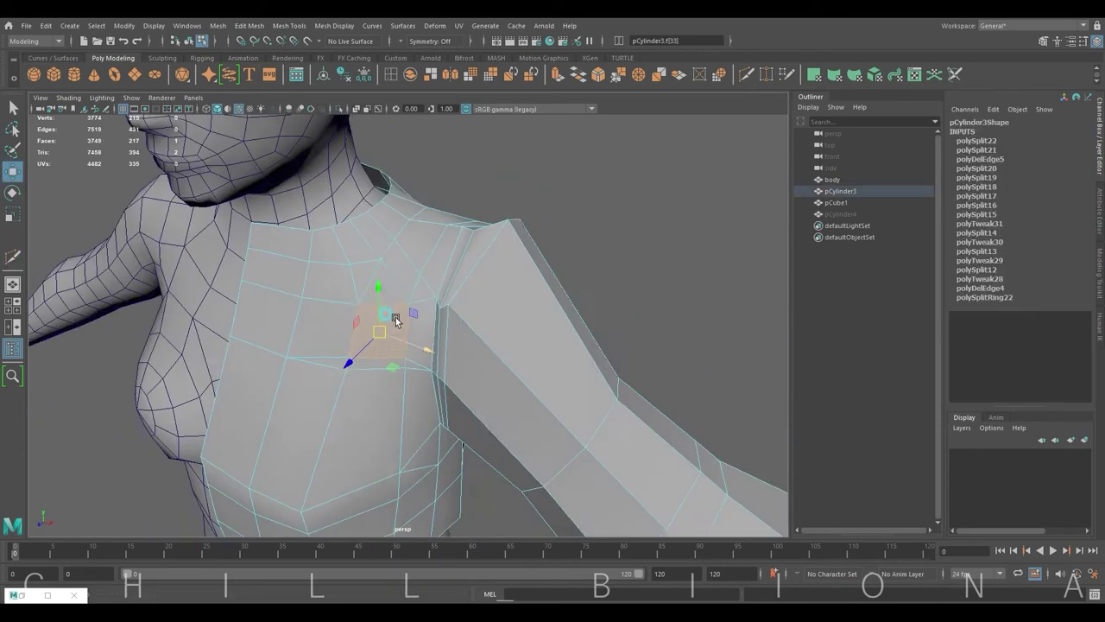
mouse_move(398, 312)
alt+mouse_down()
mouse_move(420, 247)
mouse_move(391, 256)
mouse_move(444, 308)
mouse_move(371, 395)
mouse_move(500, 337)
mouse_move(452, 395)
mouse_move(348, 383)
mouse_move(382, 414)
mouse_move(335, 413)
mouse_move(432, 406)
alt+mouse_up()
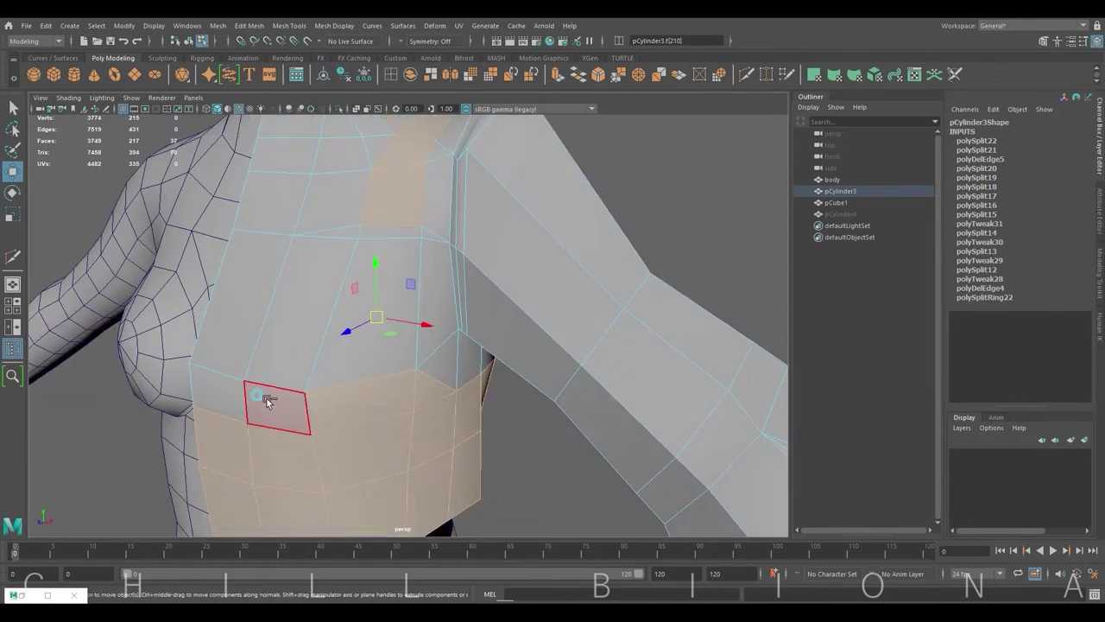
shift+drag(267, 400, 327, 365)
scroll(630, 234, down, 3)
alt+drag(630, 233, 314, 377)
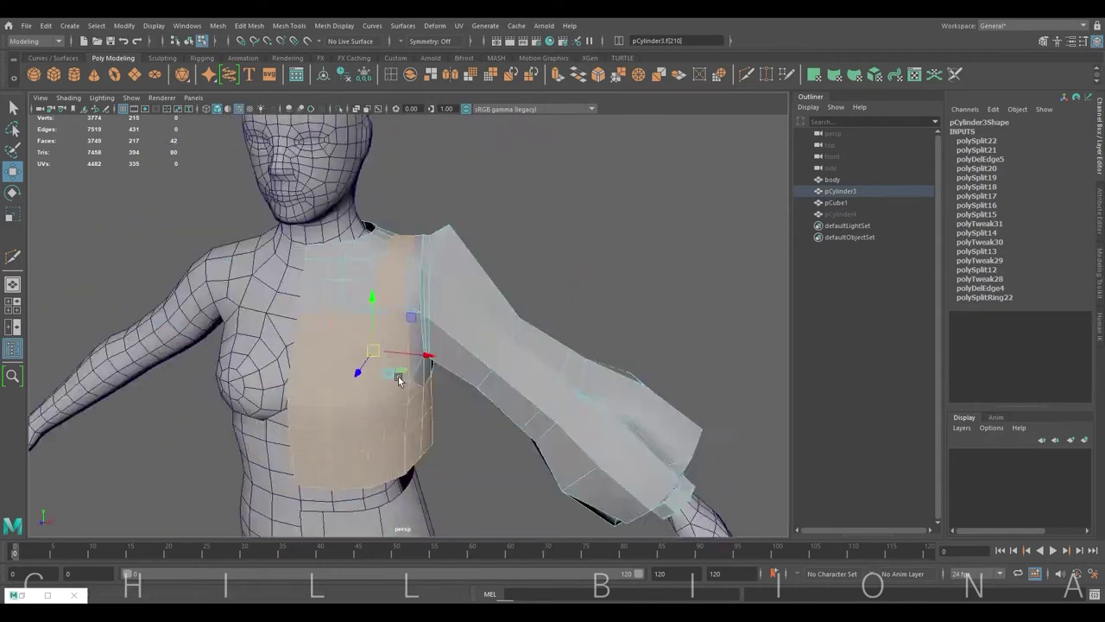
click(557, 75)
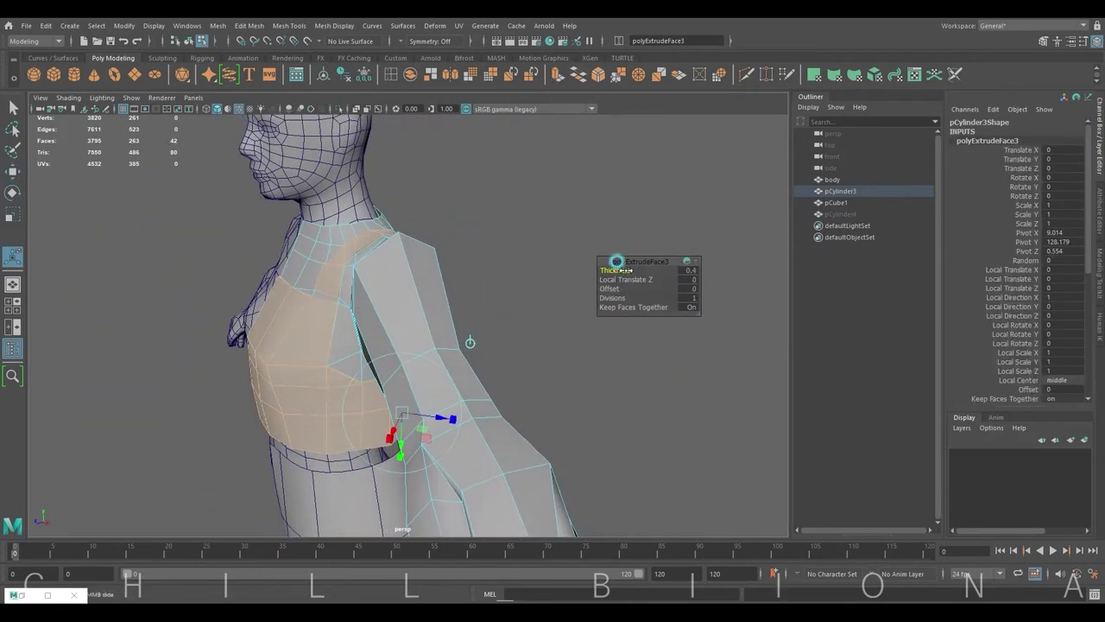
drag(692, 280, 686, 282)
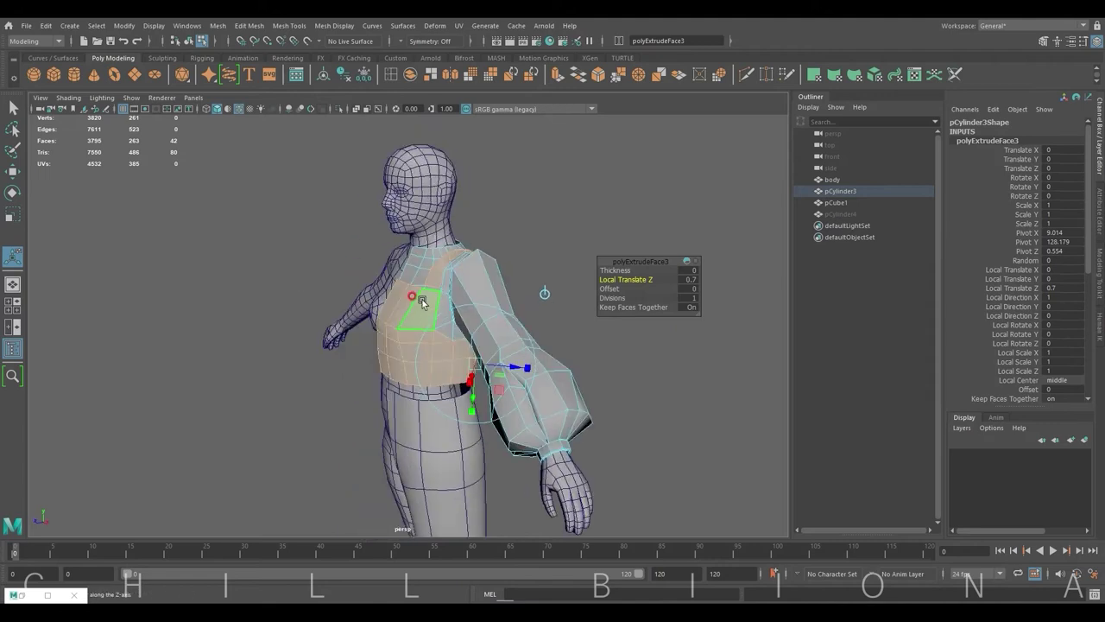
key(1)
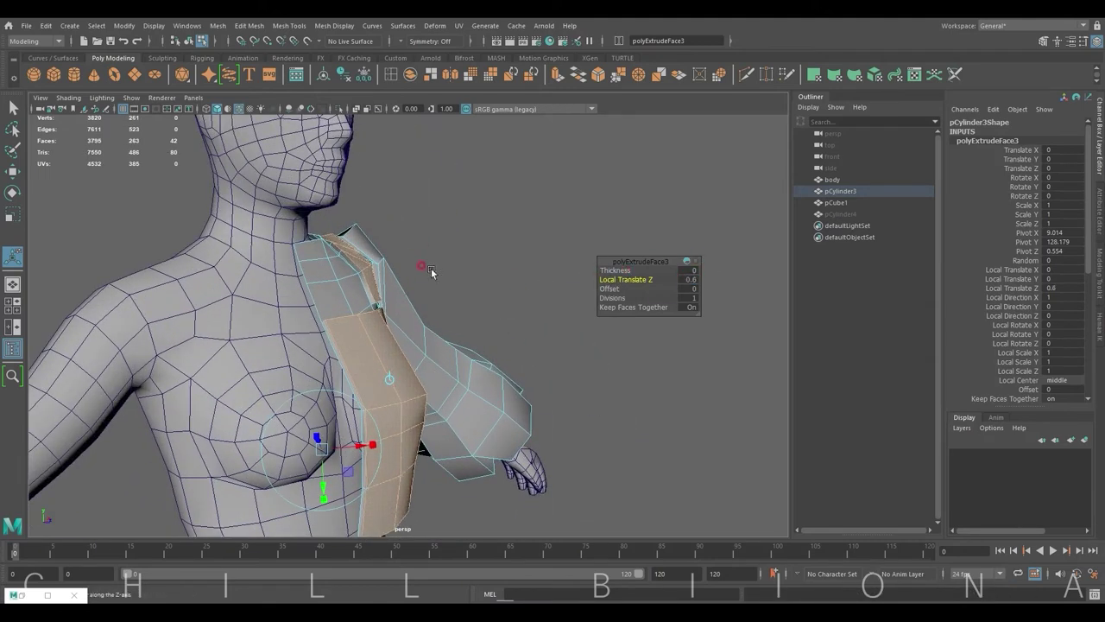
click(431, 270)
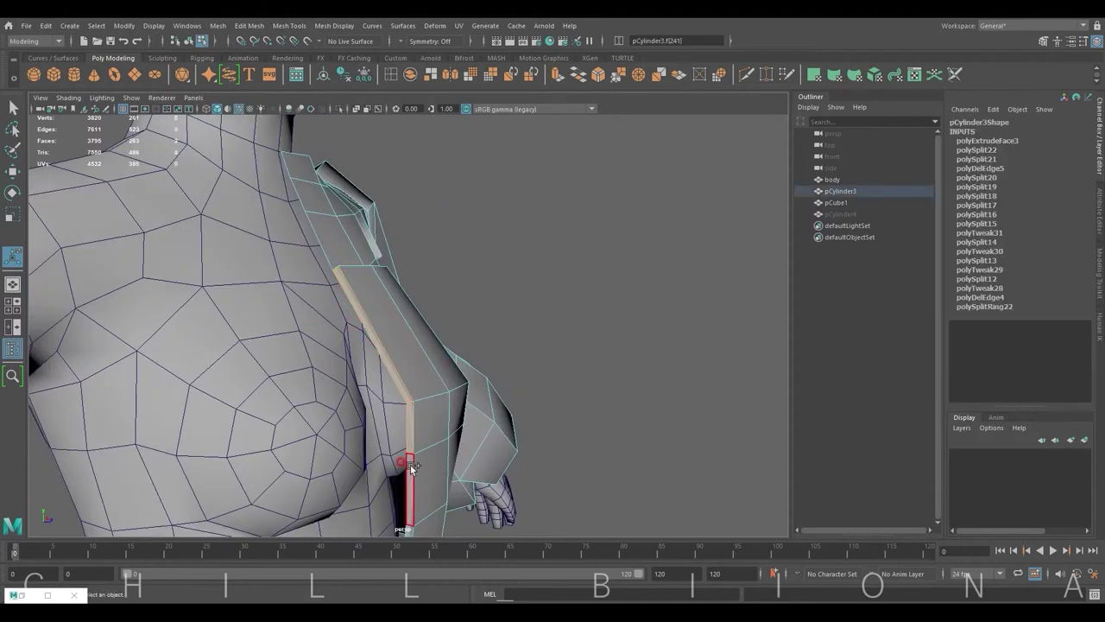
Delete the unwanted faces at the shoulder strip's tip.
mouse_move(411, 467)
alt+mouse_down()
mouse_move(395, 382)
mouse_move(483, 415)
mouse_move(354, 344)
mouse_move(483, 403)
mouse_move(637, 337)
mouse_move(437, 348)
mouse_move(310, 337)
mouse_move(444, 288)
alt+mouse_up()
click(354, 345)
click(636, 338)
click(444, 288)
key(F11)
click(473, 501)
key(Delete)
mouse_move(473, 503)
alt+mouse_down()
mouse_move(538, 420)
mouse_move(474, 328)
mouse_move(495, 343)
mouse_move(479, 399)
mouse_move(432, 352)
mouse_move(491, 303)
mouse_move(602, 336)
mouse_move(243, 225)
alt+mouse_up()
click(535, 327)
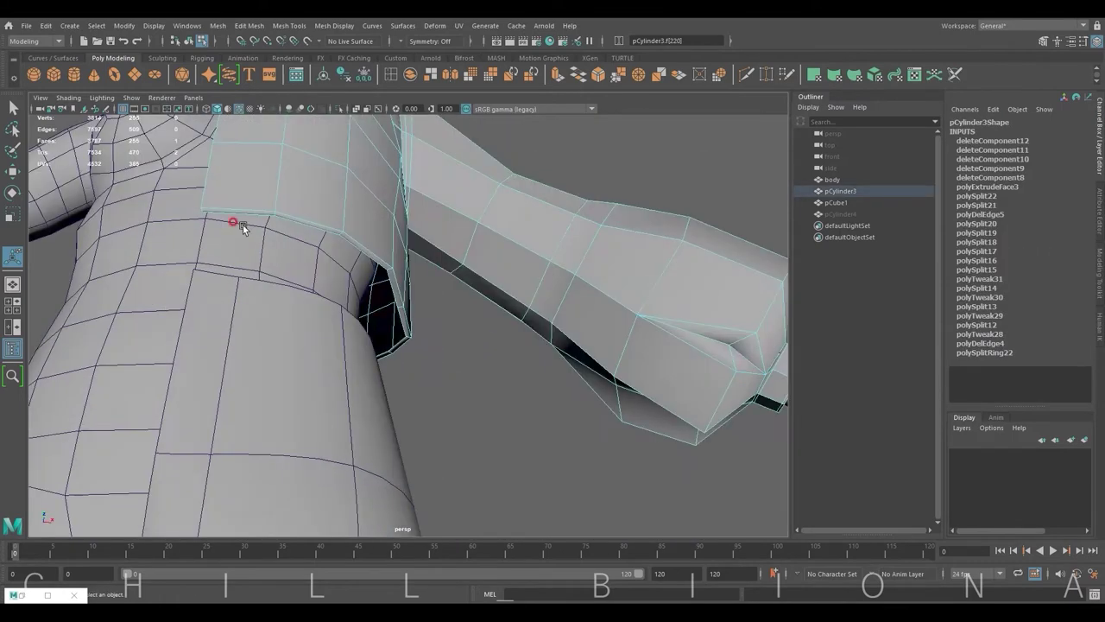
mouse_move(316, 246)
alt+mouse_down()
mouse_move(468, 316)
mouse_move(371, 308)
mouse_move(375, 362)
mouse_move(464, 321)
mouse_move(420, 333)
mouse_move(440, 239)
mouse_move(396, 357)
mouse_move(339, 373)
alt+mouse_up()
click(354, 263)
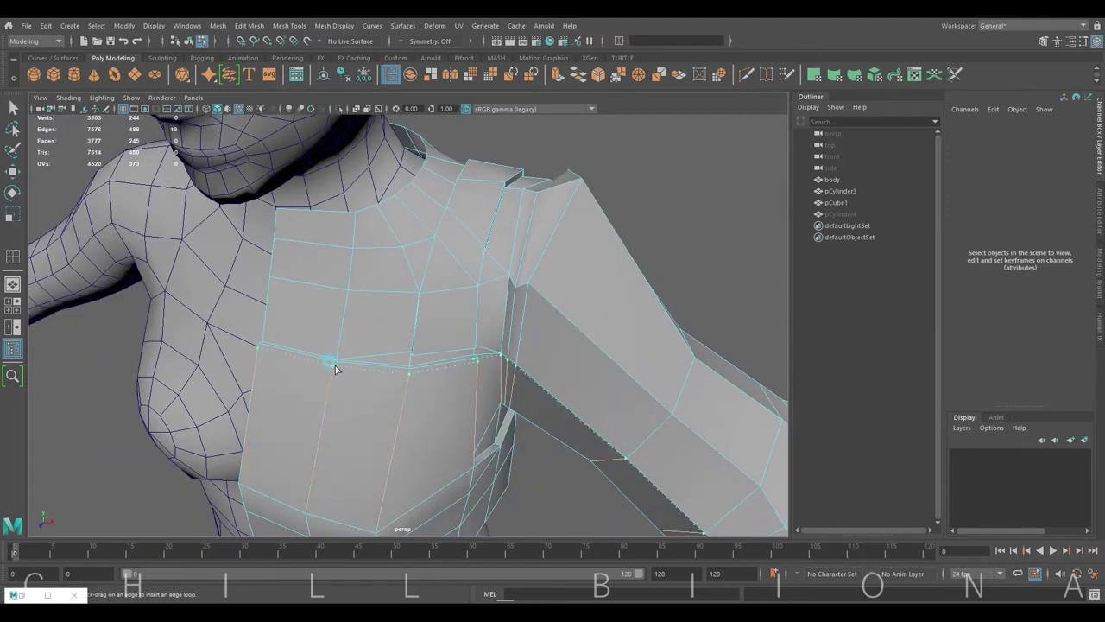
Insert edge loops across the crop top's chest, top and shoulder, redoing one misplaced loop.
ctrl+click(335, 369)
ctrl+click(412, 350)
mouse_move(449, 382)
alt+mouse_down()
mouse_move(458, 363)
mouse_move(444, 336)
mouse_move(321, 334)
mouse_move(355, 225)
mouse_move(387, 321)
mouse_move(426, 305)
mouse_move(429, 249)
mouse_move(444, 299)
mouse_move(487, 348)
mouse_move(448, 400)
mouse_move(392, 425)
alt+mouse_up()
key(ctrl+z)
ctrl+click(444, 234)
ctrl+click(479, 359)
Check the loops in smooth preview, then add an edge loop across the top's back.
key(3)
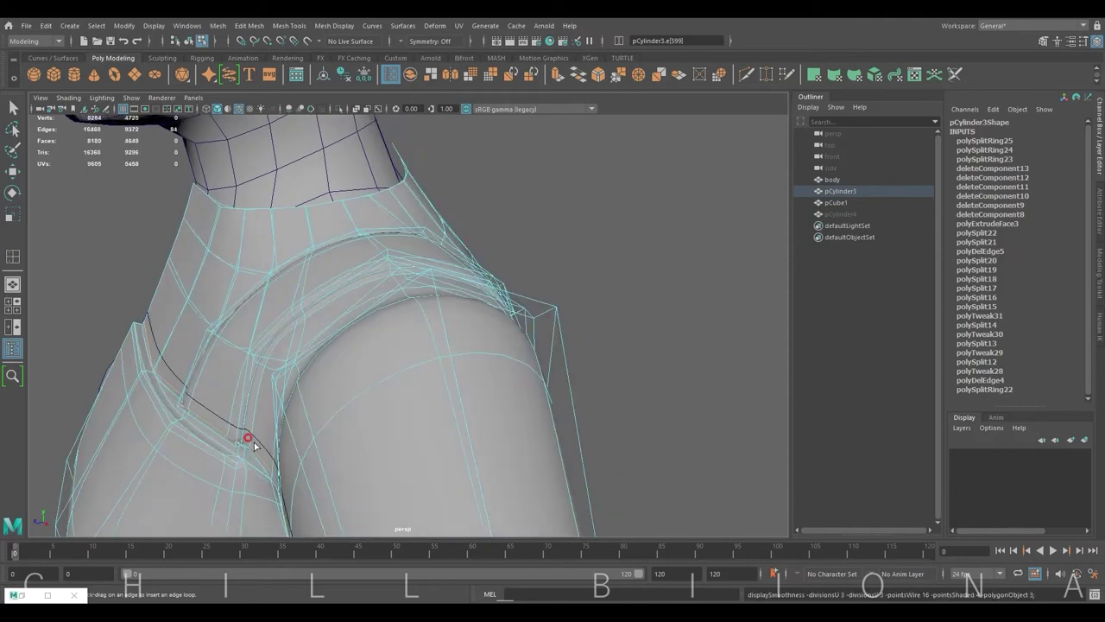
key(1)
key(w)
right_drag(136, 239, 185, 230)
alt+drag(184, 230, 92, 267)
click(91, 267)
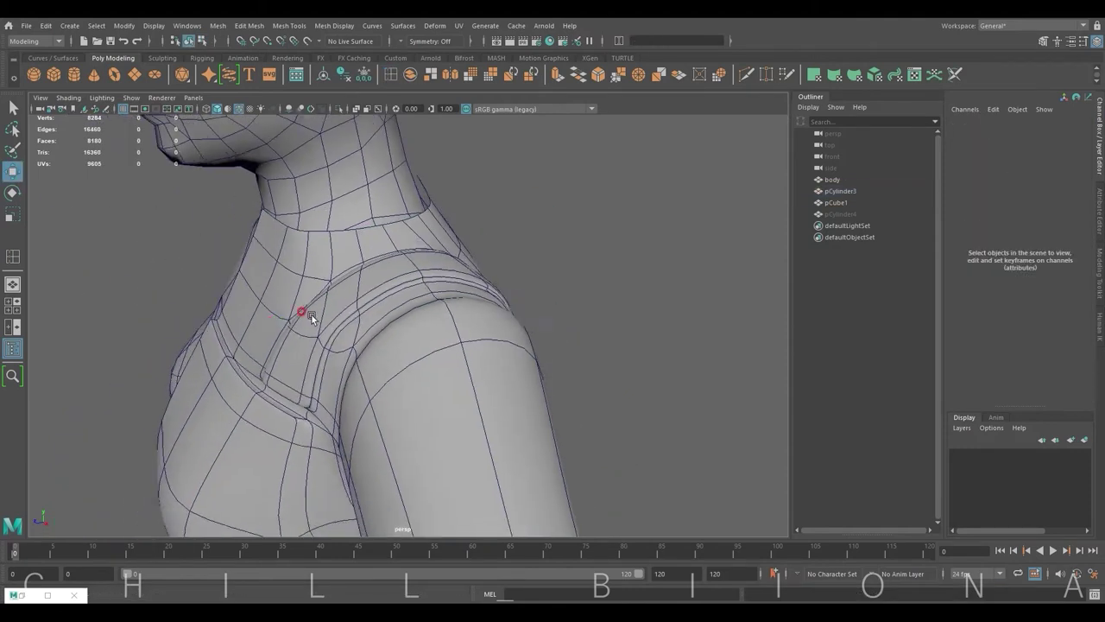
mouse_move(311, 318)
alt+mouse_down()
mouse_move(326, 302)
mouse_move(398, 300)
mouse_move(265, 443)
alt+mouse_up()
click(411, 309)
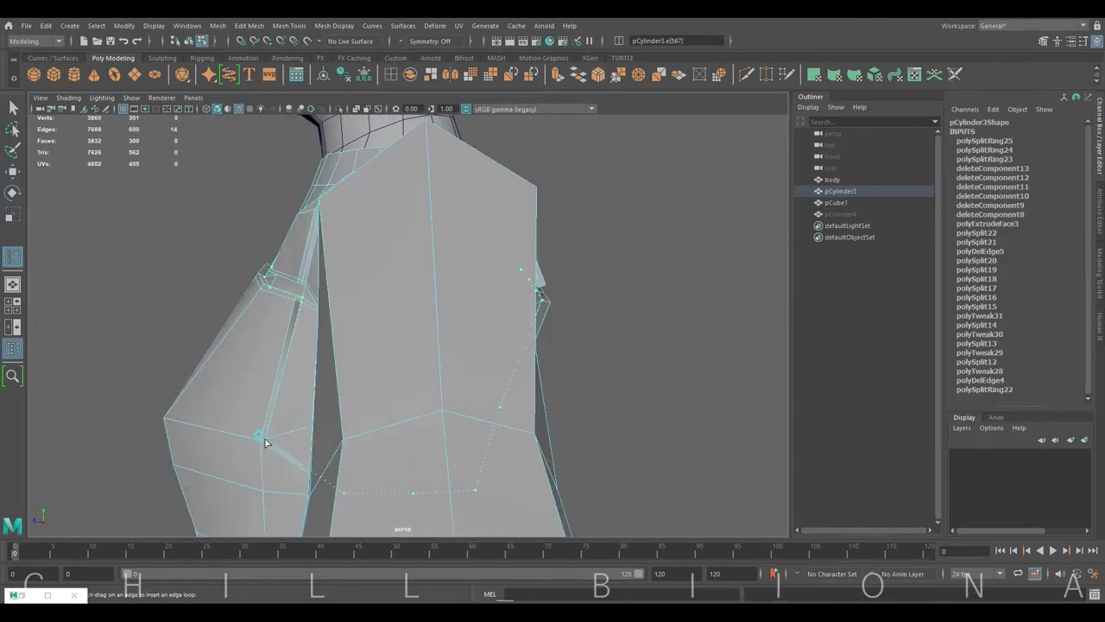
ctrl+click(262, 442)
Add two more edge loops across the upper back and top, toggling smooth preview to check.
key(3)
mouse_move(357, 395)
alt+mouse_down()
mouse_move(259, 402)
mouse_move(216, 388)
mouse_move(230, 402)
mouse_move(439, 291)
alt+mouse_up()
key(1)
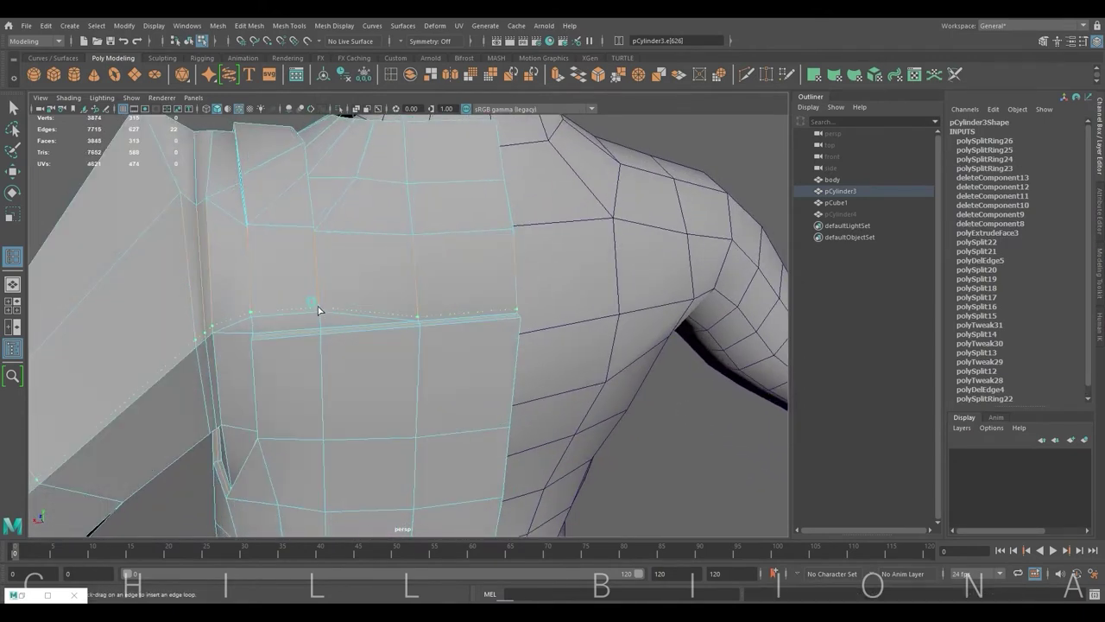
ctrl+click(344, 315)
key(3)
alt+drag(343, 315, 423, 356)
mouse_move(417, 343)
alt+mouse_down()
mouse_move(434, 346)
mouse_move(402, 276)
alt+mouse_up()
click(432, 269)
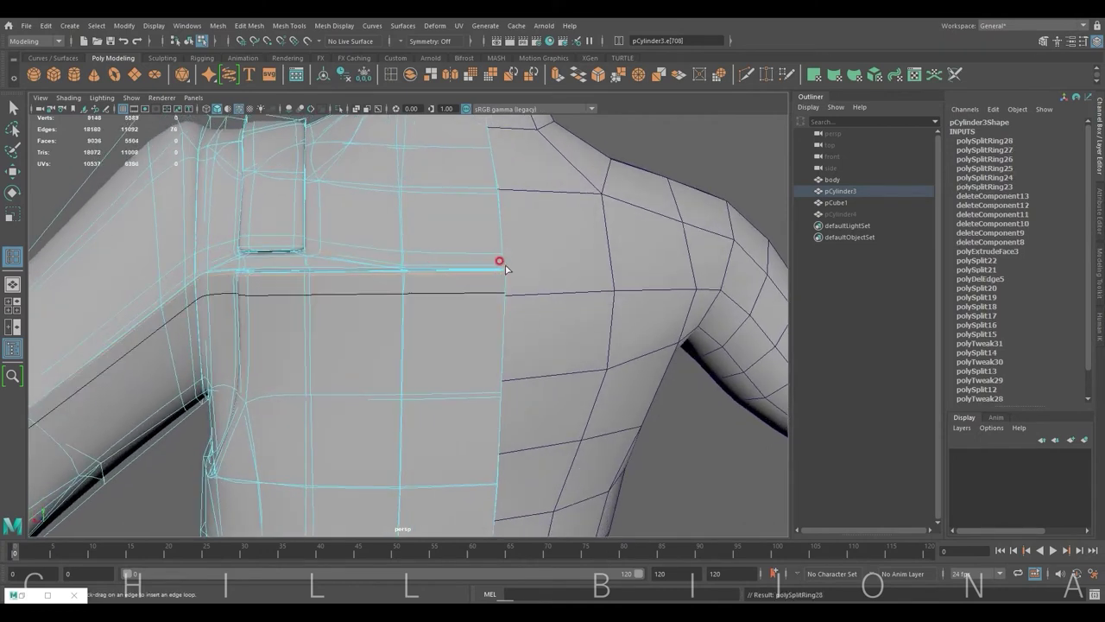
mouse_move(506, 269)
alt+mouse_down()
mouse_move(340, 303)
mouse_move(424, 325)
mouse_move(545, 330)
mouse_move(434, 266)
mouse_move(342, 282)
alt+mouse_up()
key(w)
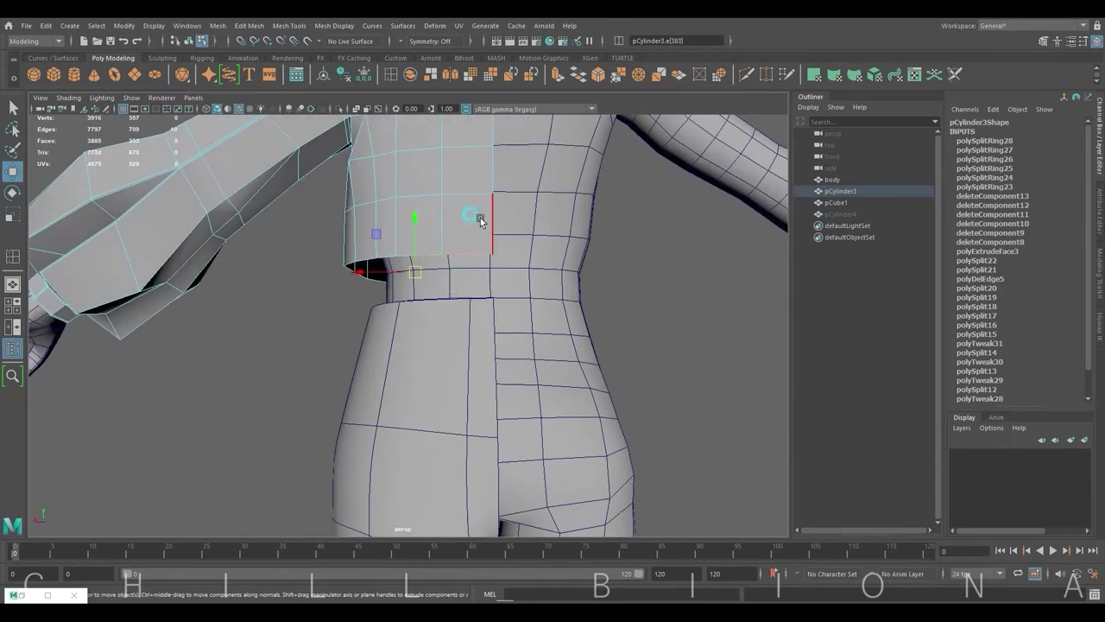
Extrude the crop top's bottom border edge with offset 3.7 into a hem band.
click(556, 74)
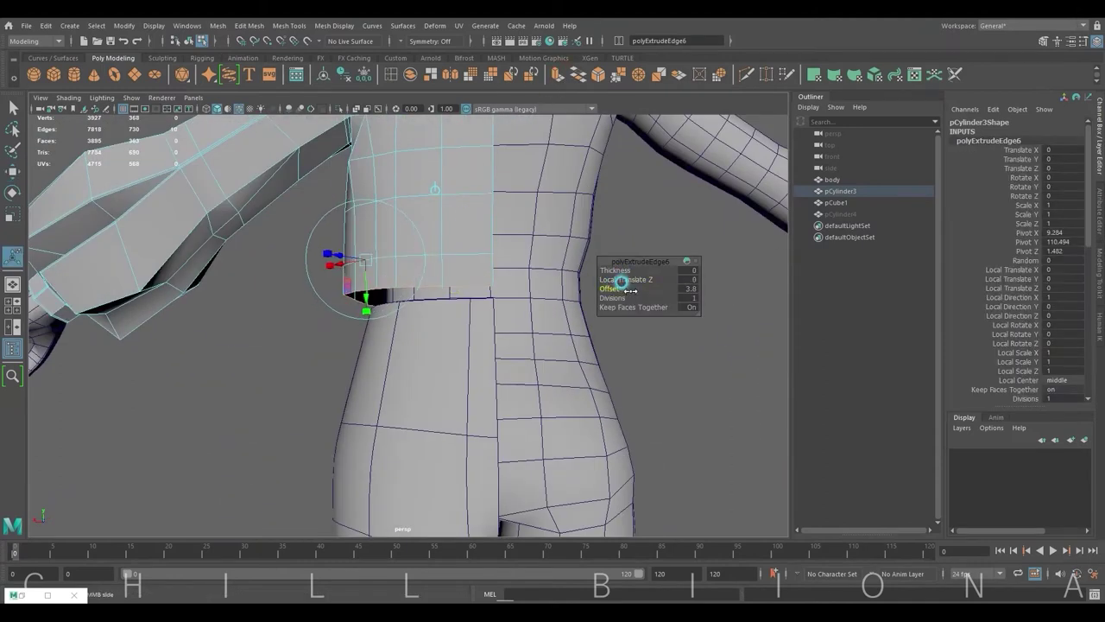
mouse_move(622, 281)
alt+mouse_down()
mouse_move(543, 316)
mouse_move(637, 289)
alt+mouse_up()
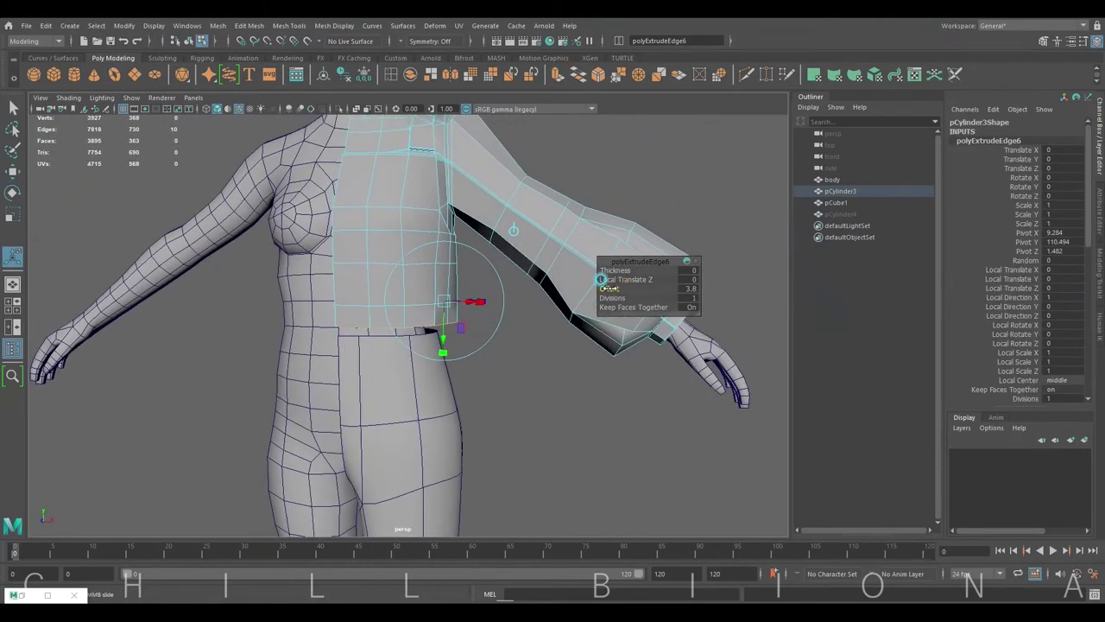
click(424, 240)
key(w)
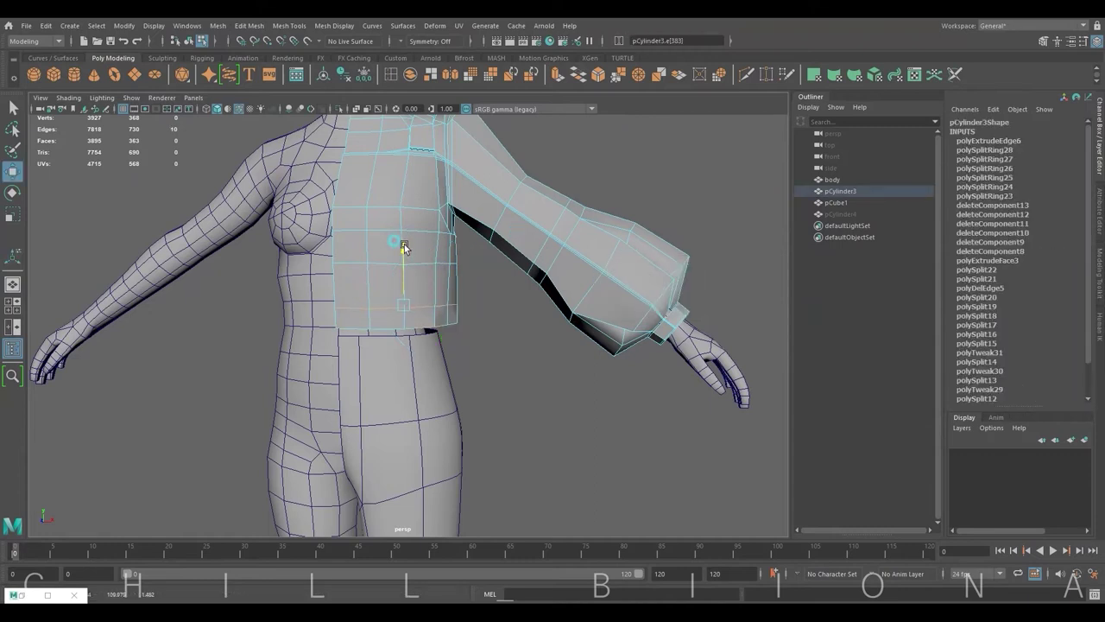
alt+right_drag(403, 248, 551, 282)
Bevel the hem band edge with fraction 0.1 and 2 segments, checking it smoothed.
key(ctrl+b)
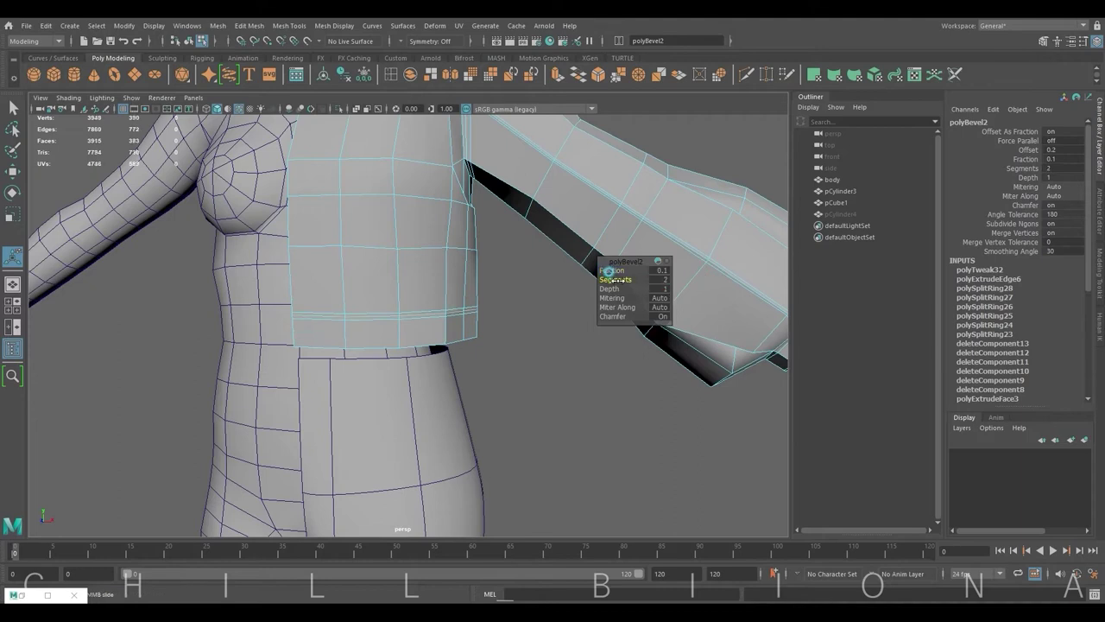
click(379, 320)
double_click(415, 316)
key(w)
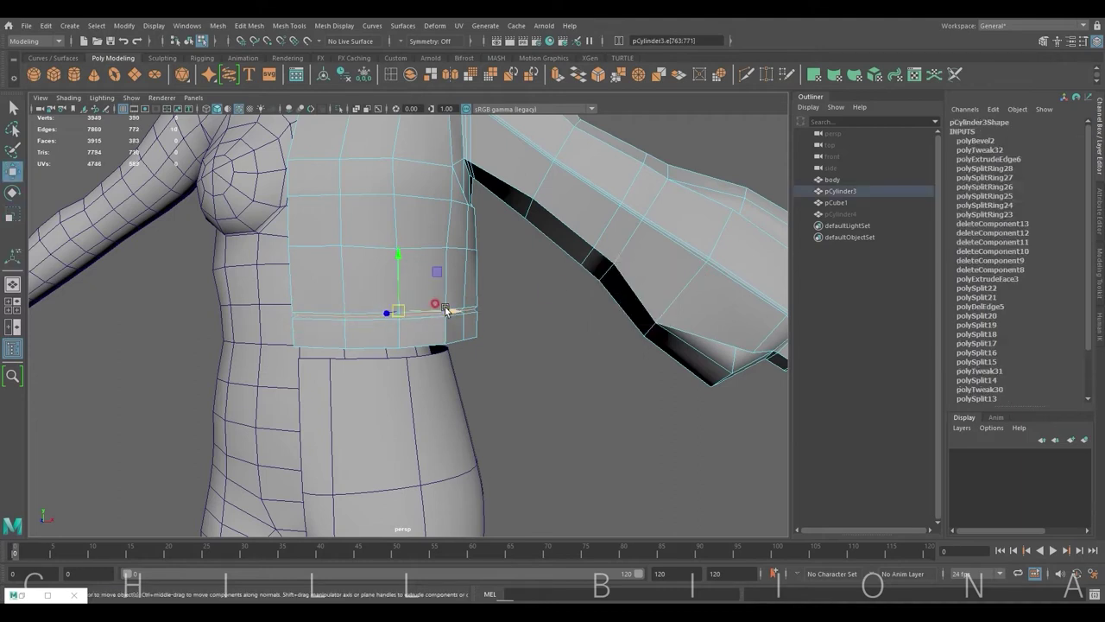
click(513, 321)
key(3)
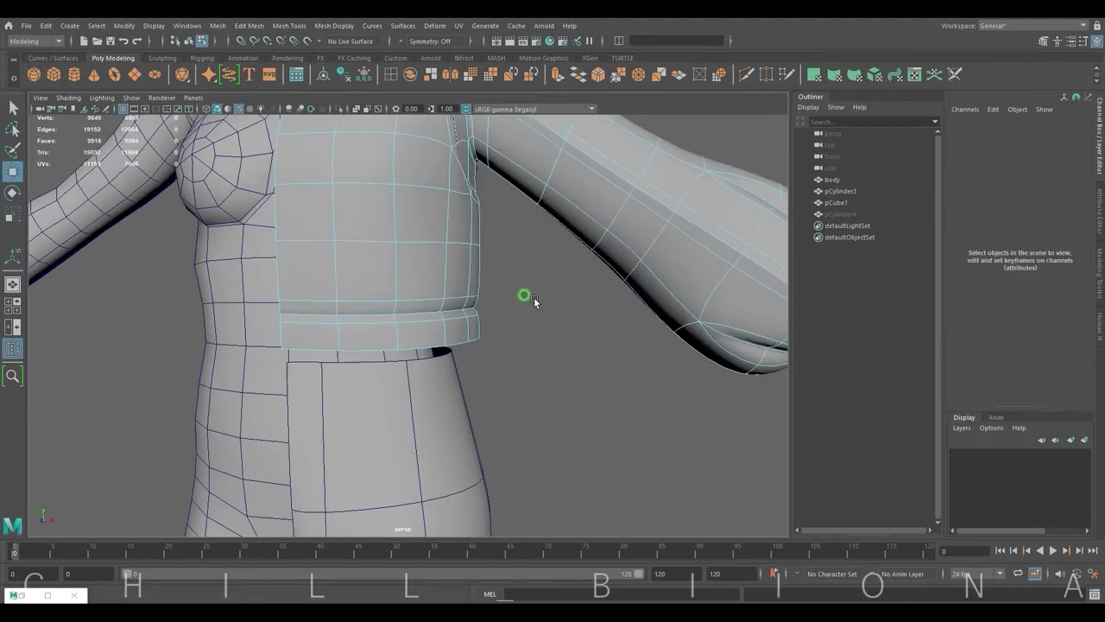
mouse_move(534, 297)
alt+mouse_down()
mouse_move(546, 327)
mouse_move(406, 319)
alt+mouse_up()
Insert an extra edge loop running along the hem band.
click(406, 319)
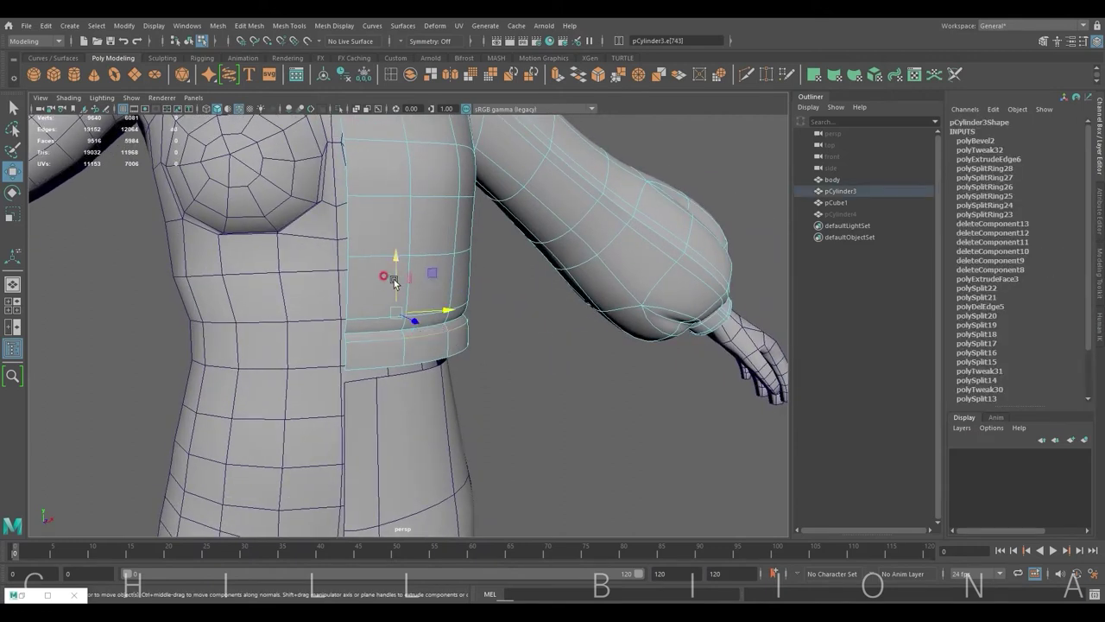
key(1)
scroll(515, 321, up, 3)
scroll(514, 320, up, 3)
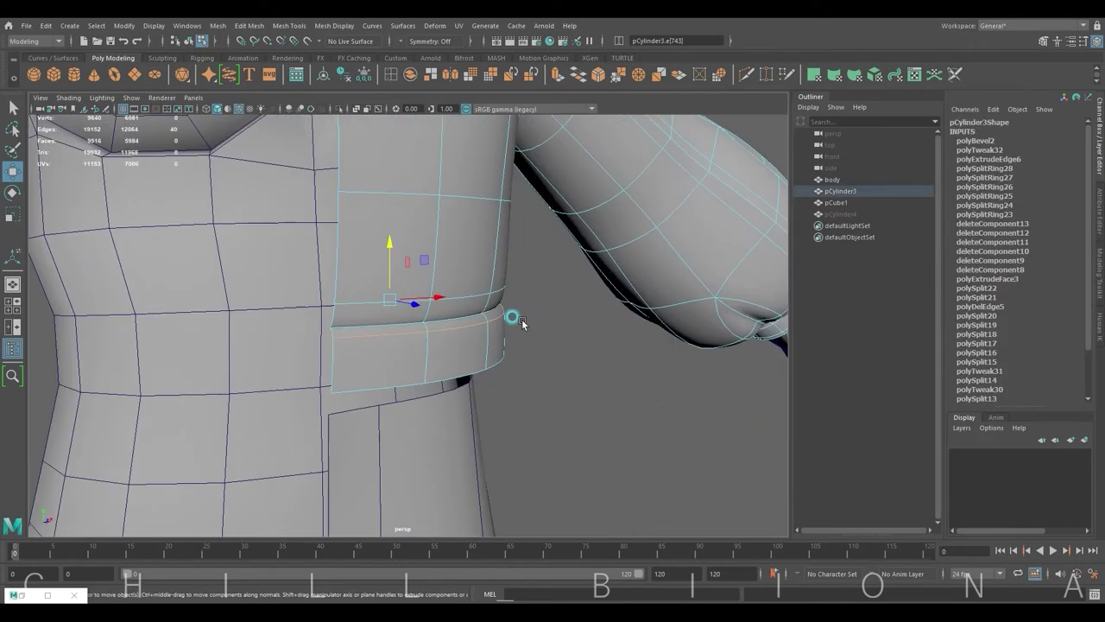
click(423, 325)
Select the waistband's lower edge loop and extrude it with Local Translate Z -1 and 2 divisions.
key(3)
key(w)
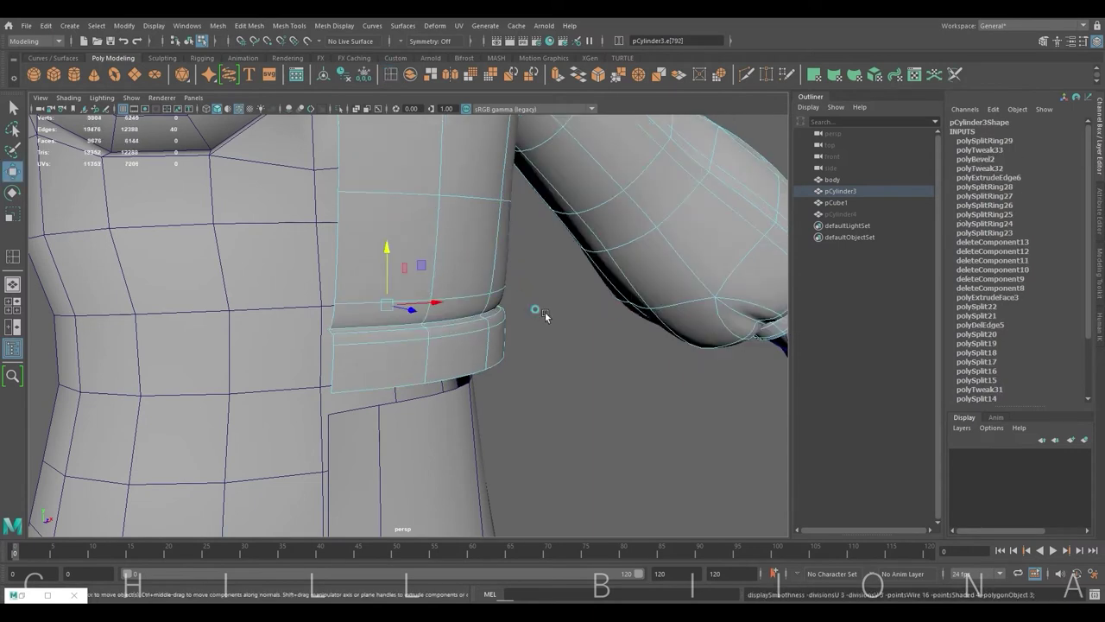
mouse_move(544, 316)
alt+mouse_down()
mouse_move(439, 310)
mouse_move(445, 347)
mouse_move(299, 348)
mouse_move(482, 348)
alt+mouse_up()
click(298, 348)
key(1)
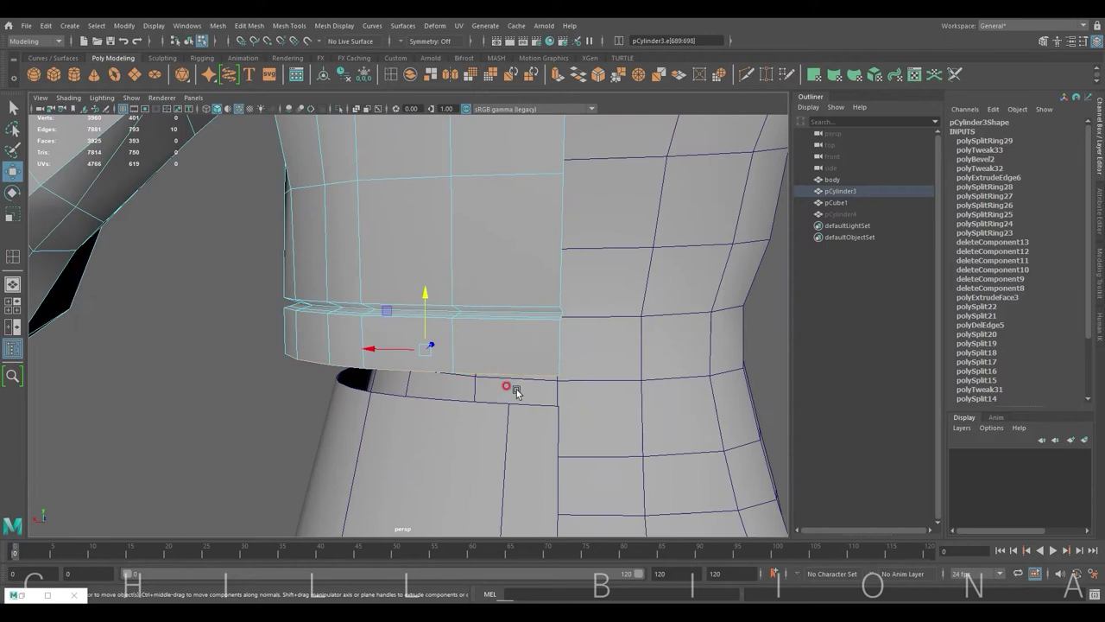
mouse_move(515, 391)
alt+mouse_down()
mouse_move(481, 378)
mouse_move(417, 297)
alt+mouse_up()
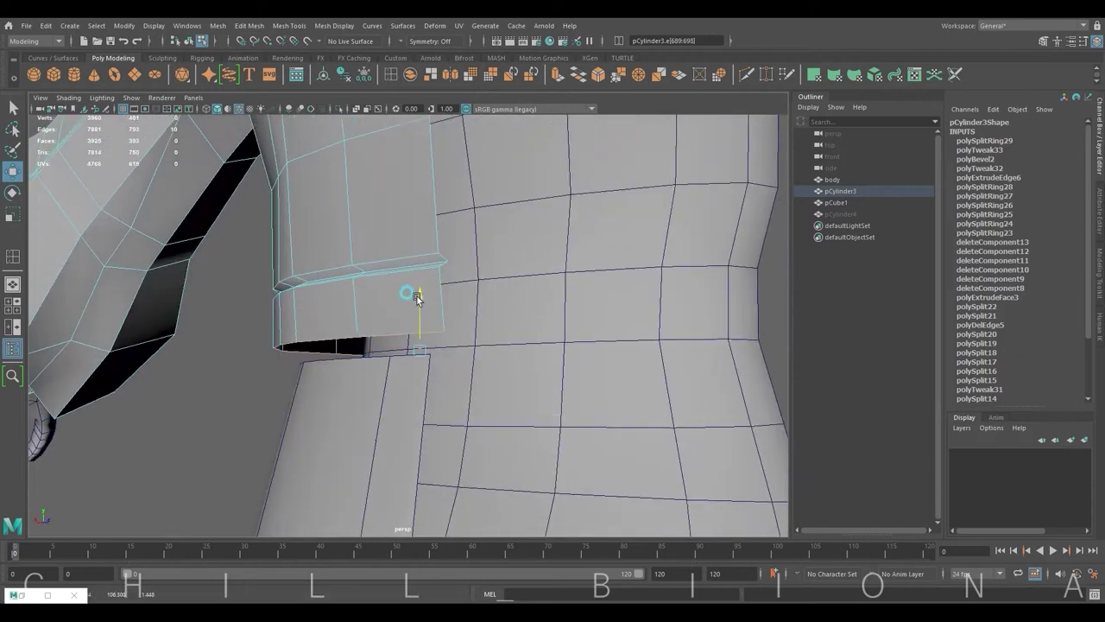
click(556, 74)
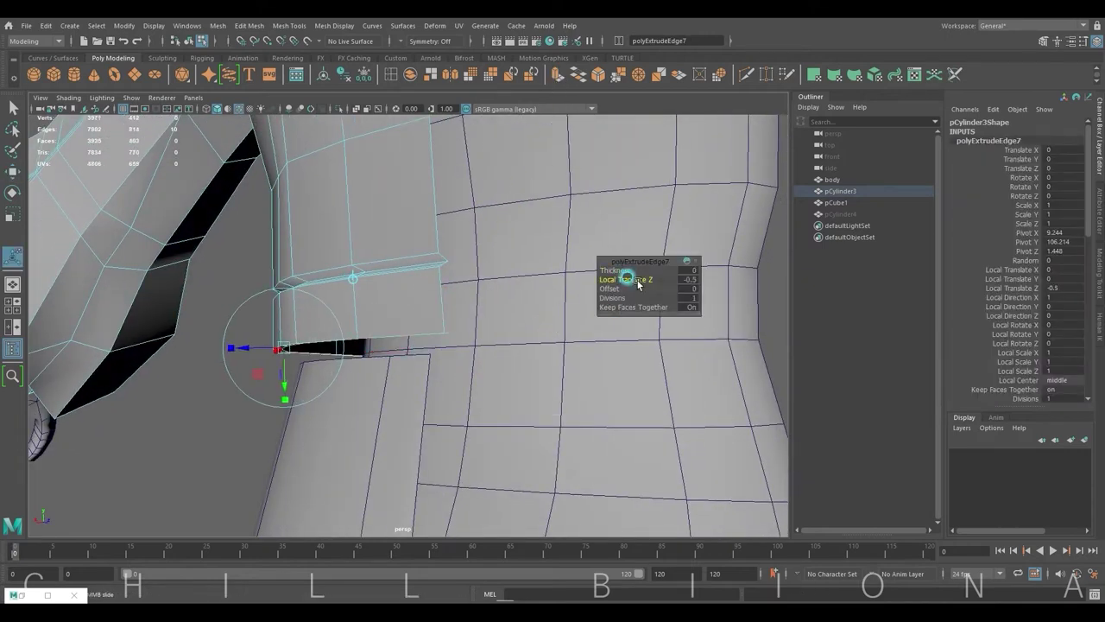
mouse_move(552, 332)
alt+mouse_down()
mouse_move(474, 350)
mouse_move(469, 365)
mouse_move(535, 339)
mouse_move(525, 320)
mouse_move(604, 292)
alt+mouse_up()
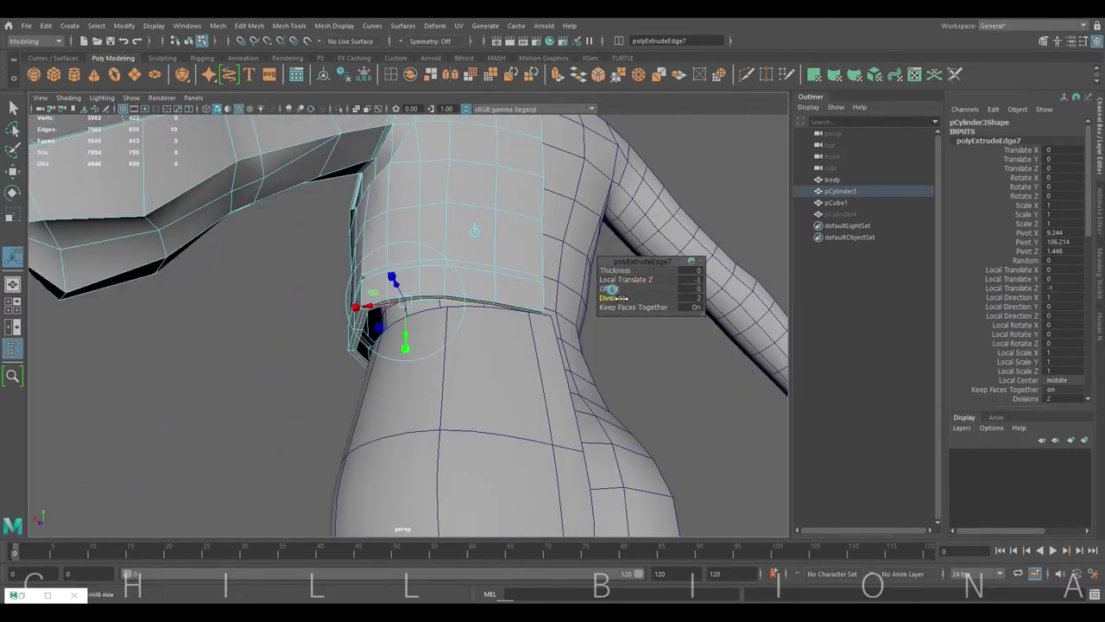
click(278, 357)
mouse_move(279, 358)
alt+mouse_down()
mouse_move(316, 309)
mouse_move(543, 328)
mouse_move(449, 313)
mouse_move(432, 279)
mouse_move(387, 308)
mouse_move(469, 328)
alt+mouse_up()
Select the band's outer vertex column and enable soft select with an adjusted falloff radius.
key(w)
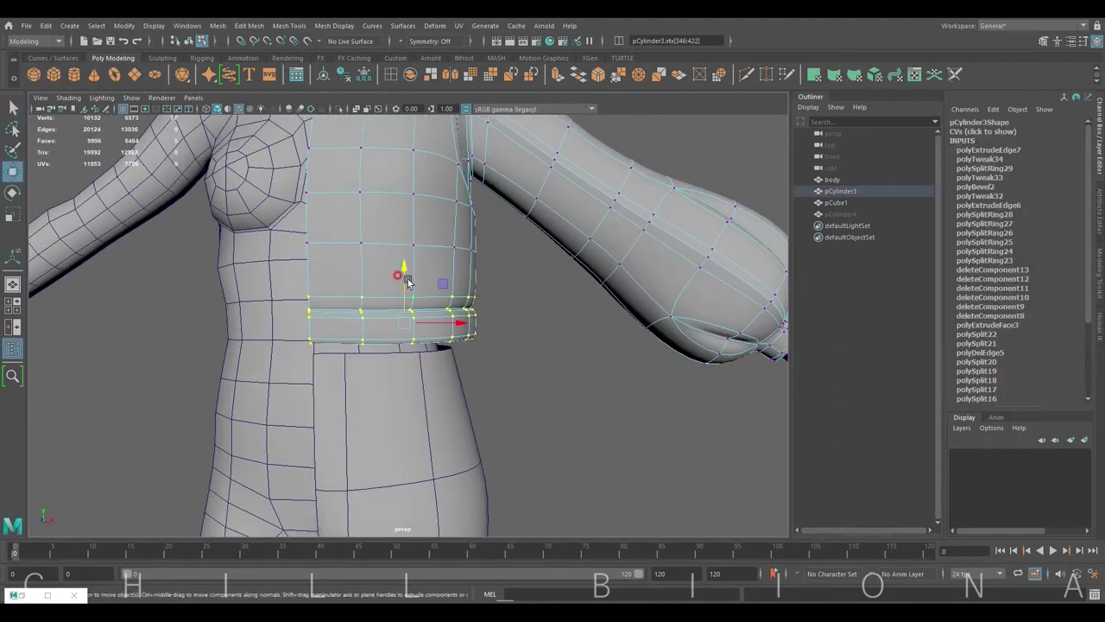
drag(458, 285, 488, 350)
mouse_move(488, 349)
alt+mouse_down()
mouse_move(499, 346)
mouse_move(479, 281)
alt+mouse_up()
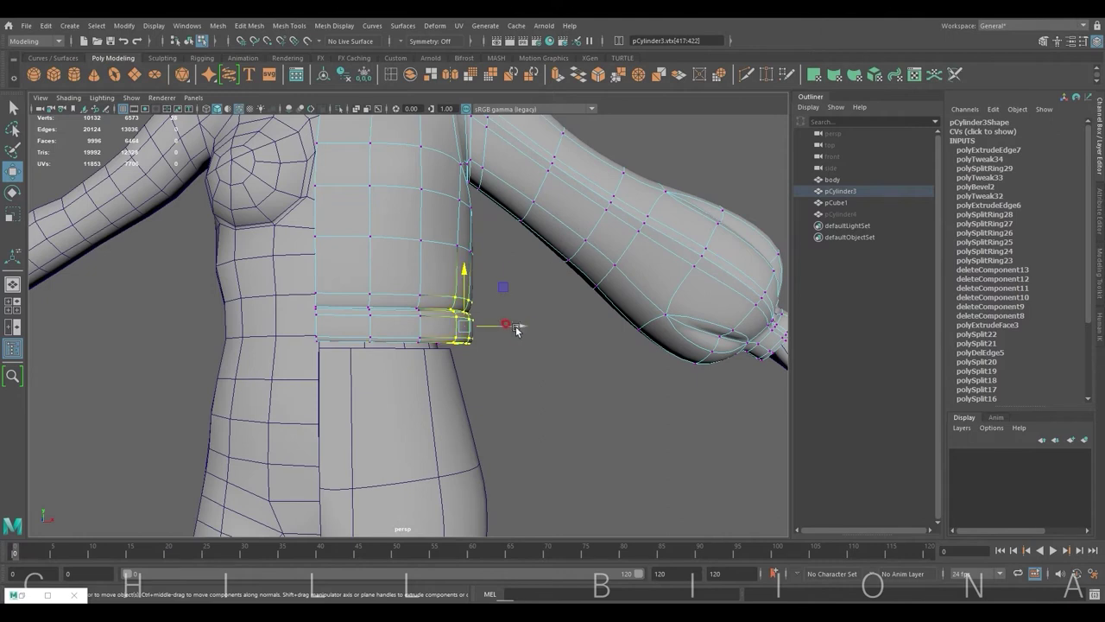
key(b)
mouse_move(413, 329)
mouse_down()
mouse_move(507, 328)
mouse_move(469, 375)
mouse_move(271, 377)
mouse_move(313, 328)
mouse_move(451, 362)
mouse_move(350, 354)
mouse_up()
Step through neighbouring band vertex columns at the side and back, tightening them to the waist.
key(Right)
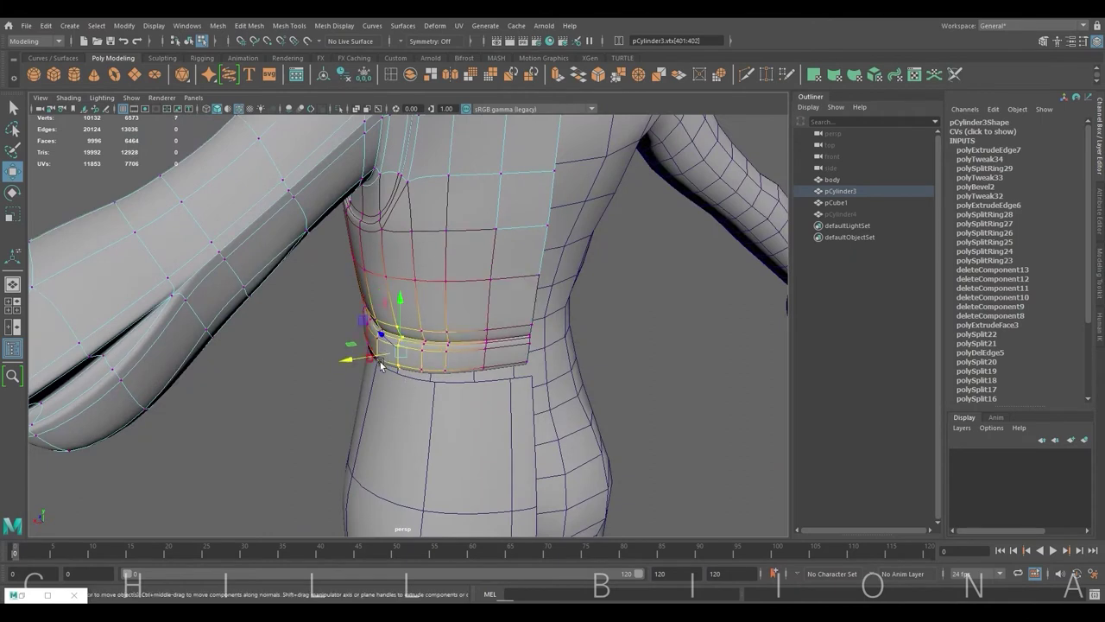
key(Right)
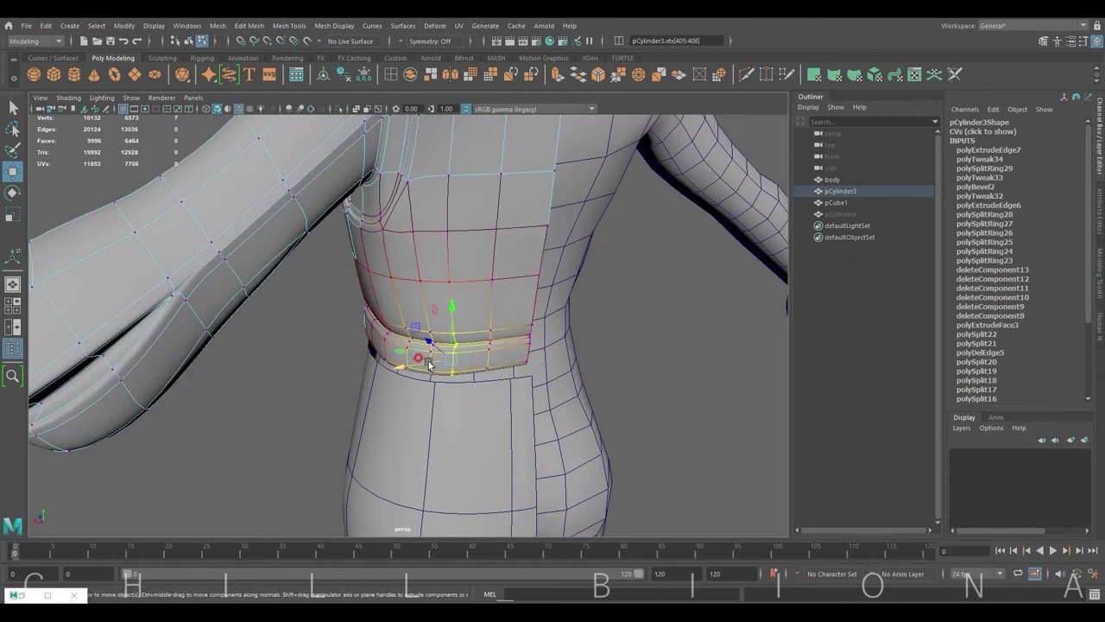
key(Right)
mouse_move(407, 362)
alt+mouse_down()
mouse_move(361, 332)
mouse_move(378, 388)
mouse_move(612, 375)
mouse_move(448, 363)
mouse_move(475, 374)
alt+mouse_up()
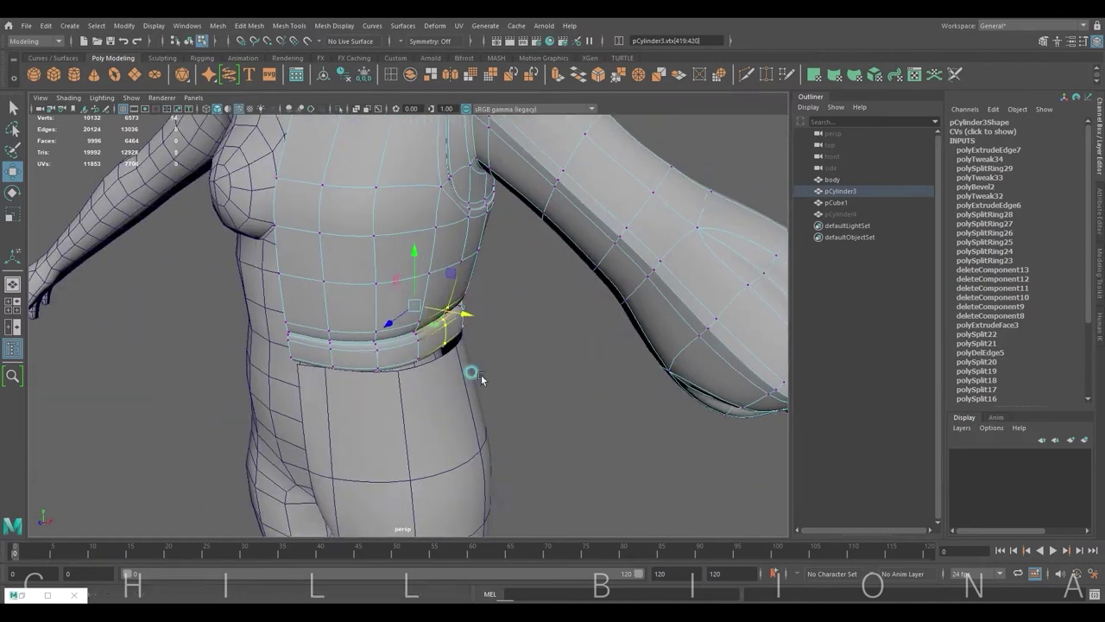
click(464, 318)
click(496, 339)
mouse_move(496, 338)
alt+mouse_down()
mouse_move(506, 366)
mouse_move(532, 350)
mouse_move(270, 343)
mouse_move(236, 359)
mouse_move(420, 316)
mouse_move(407, 309)
mouse_move(461, 331)
mouse_move(402, 240)
alt+mouse_up()
click(419, 316)
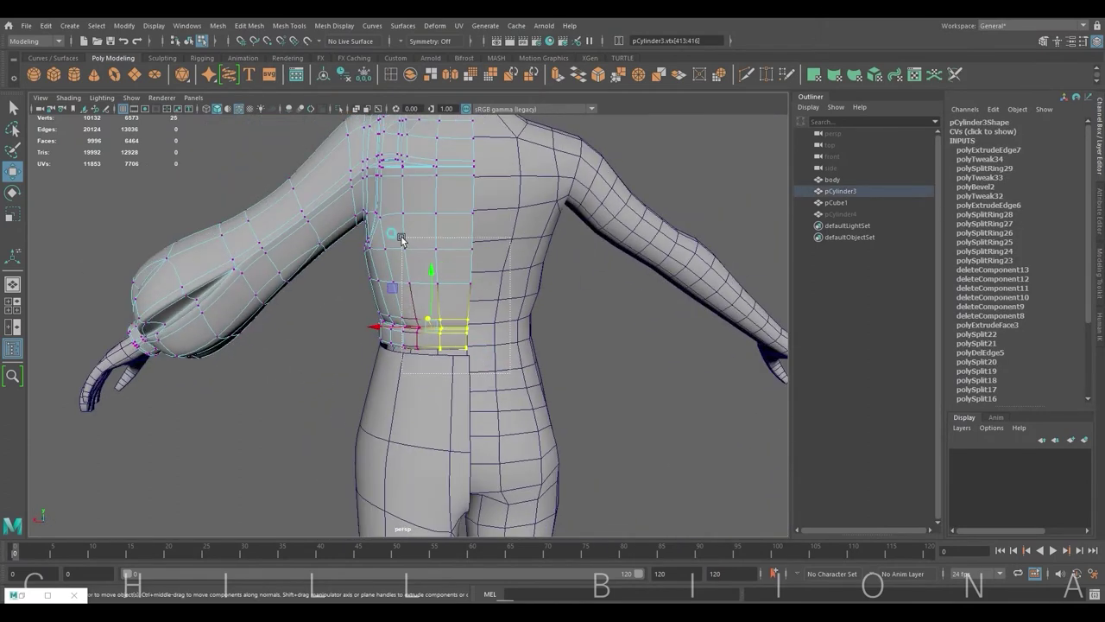
alt+drag(446, 345, 485, 324)
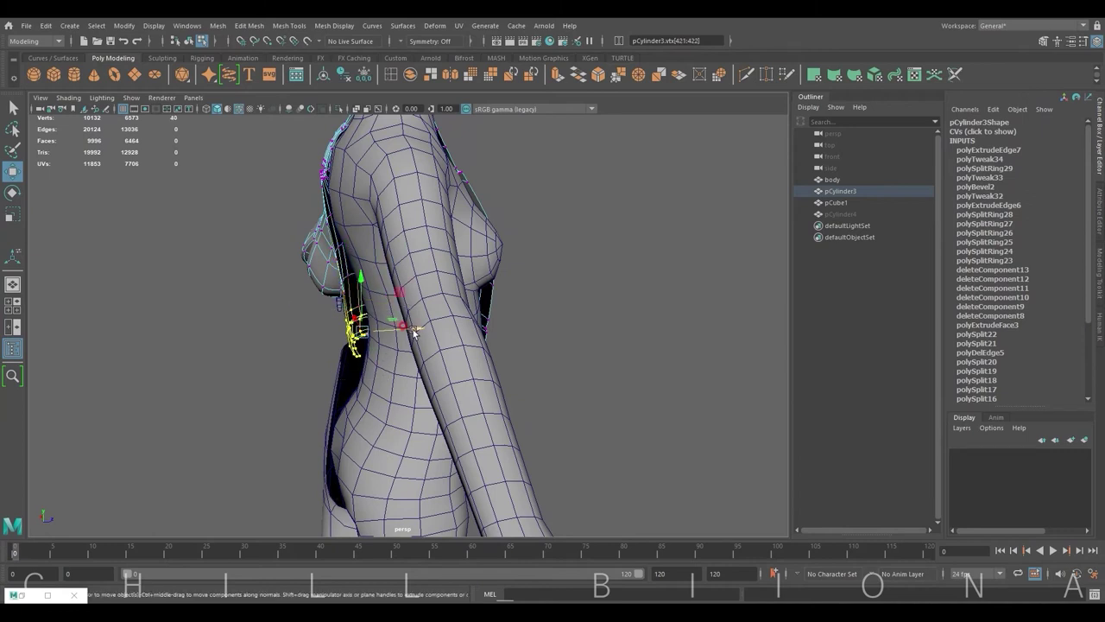
mouse_move(415, 332)
alt+mouse_down()
mouse_move(427, 328)
mouse_move(432, 374)
alt+mouse_up()
Inspect and select geometry around the pant leg's waist from a side view.
scroll(370, 311, up, 3)
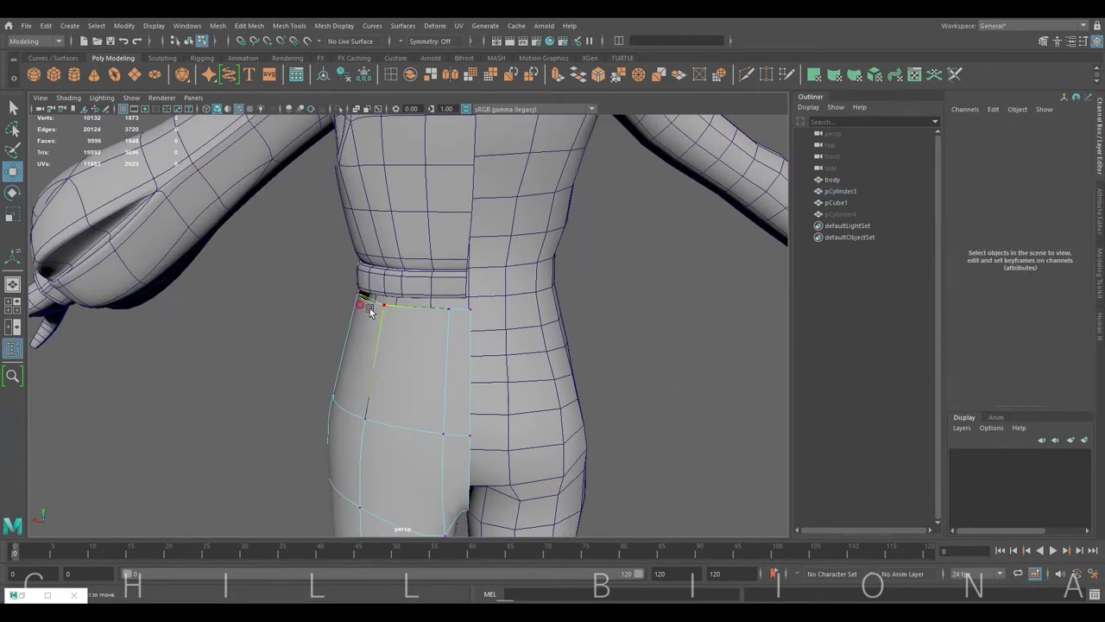
click(370, 311)
mouse_move(370, 311)
alt+mouse_down()
mouse_move(401, 306)
mouse_move(385, 289)
mouse_move(493, 321)
mouse_move(565, 322)
mouse_move(365, 334)
mouse_move(276, 259)
alt+mouse_up()
mouse_move(277, 259)
mouse_down()
mouse_move(421, 314)
mouse_move(498, 287)
mouse_move(556, 305)
mouse_move(296, 316)
mouse_move(400, 316)
mouse_move(467, 290)
mouse_move(358, 284)
mouse_move(370, 316)
mouse_move(357, 301)
mouse_move(390, 323)
mouse_move(449, 277)
mouse_up()
scroll(271, 318, down, 5)
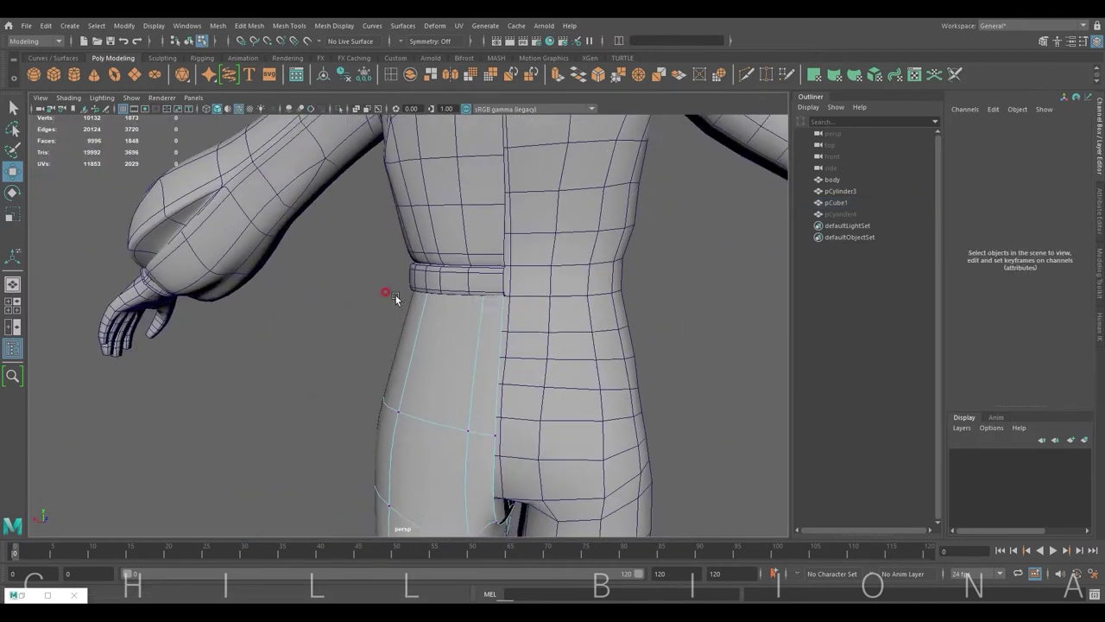
alt+drag(383, 291, 420, 267)
scroll(420, 267, up, 5)
Select the hem band's side edge ring on pCylinder3 and try scaling it, then undo the scale.
right_drag(529, 254, 540, 227)
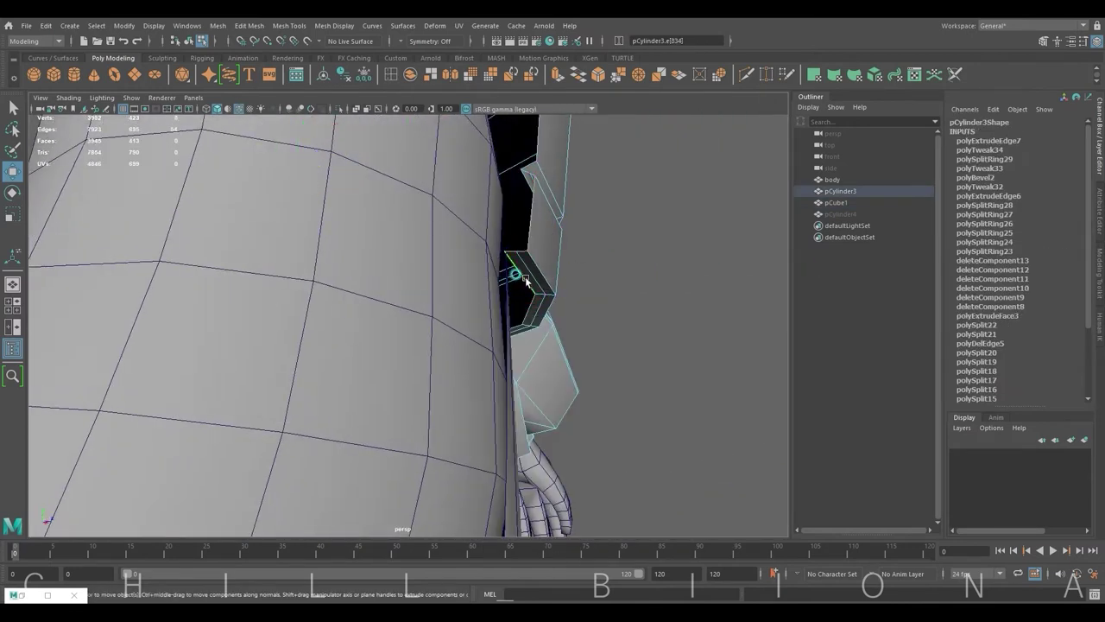
click(525, 276)
mouse_move(525, 276)
alt+mouse_down()
mouse_move(283, 328)
mouse_move(382, 320)
mouse_move(438, 366)
mouse_move(313, 357)
alt+mouse_up()
click(439, 363)
key(r)
scroll(415, 283, up, 3)
mouse_move(414, 283)
alt+mouse_down()
mouse_move(318, 358)
mouse_move(350, 358)
alt+mouse_up()
key(ctrl+z)
Reselect the band's side edge ring and move it inward at the flank.
click(380, 354)
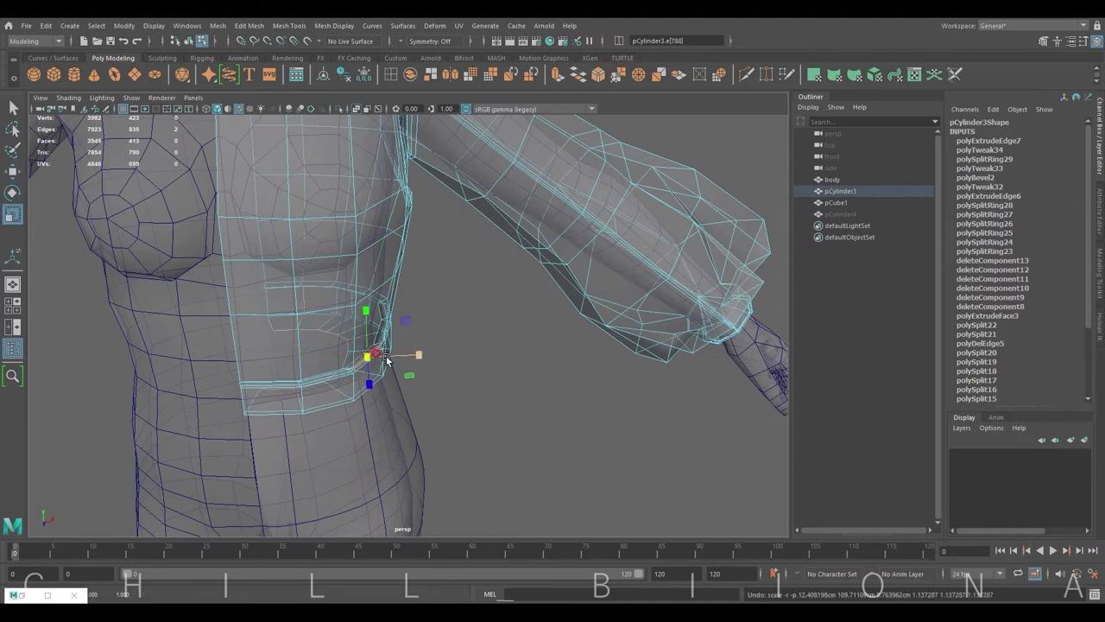
key(w)
click(358, 353)
alt+drag(357, 353, 356, 356)
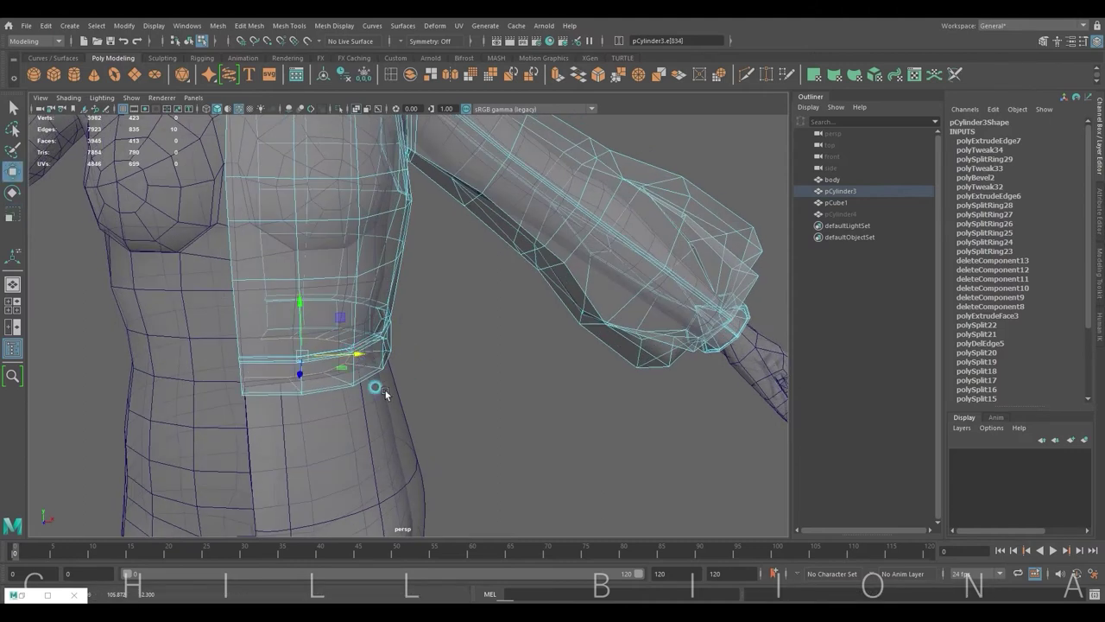
alt+drag(385, 394, 353, 388)
right_drag(432, 350, 476, 319)
Select the pant leg pCube1 and inspect its waistband edge and vertices.
click(392, 370)
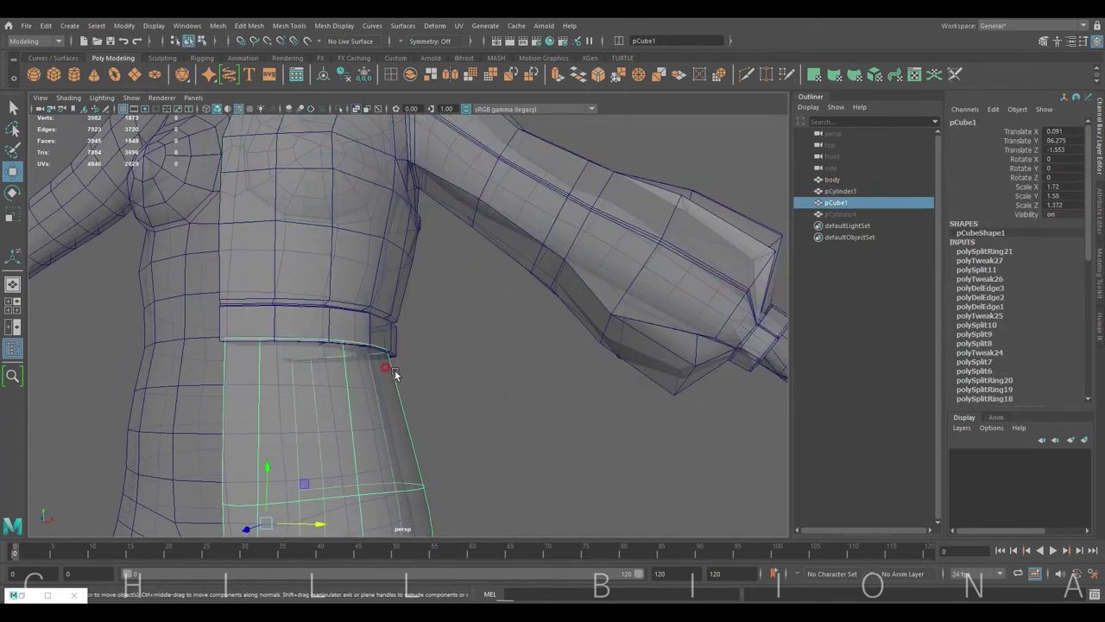
alt+drag(393, 373, 355, 376)
right_drag(353, 292, 357, 267)
click(317, 331)
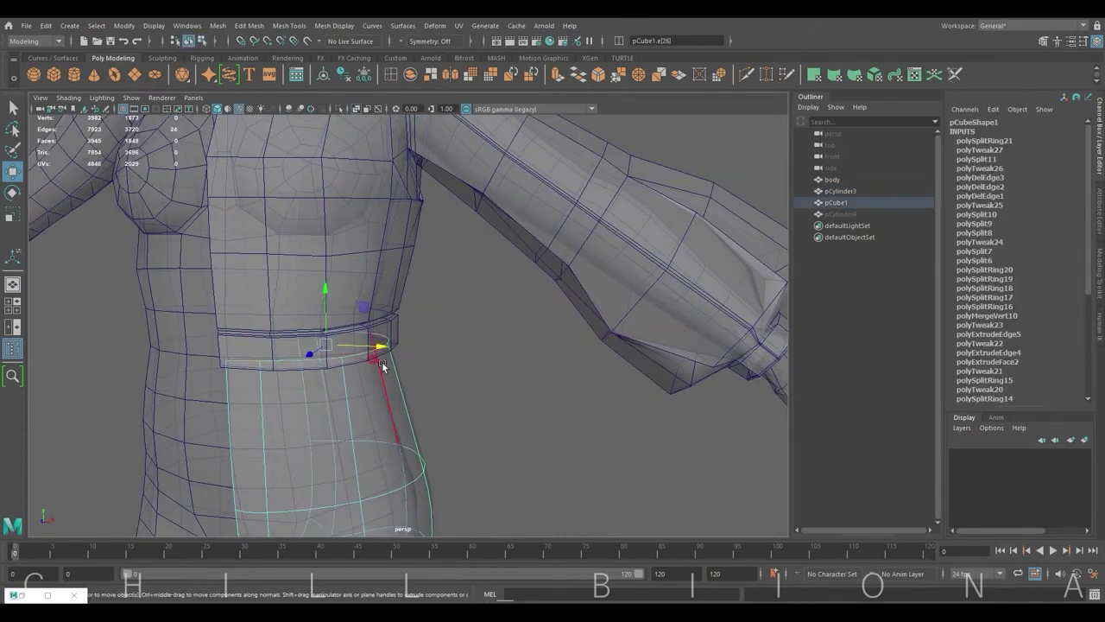
mouse_move(373, 370)
alt+mouse_down()
mouse_move(376, 340)
mouse_move(413, 338)
mouse_move(388, 402)
mouse_move(537, 398)
mouse_move(520, 389)
mouse_move(432, 406)
alt+mouse_up()
right_drag(431, 294, 384, 311)
click(449, 429)
mouse_move(431, 406)
alt+mouse_down()
mouse_move(466, 432)
mouse_move(389, 449)
mouse_move(478, 446)
mouse_move(426, 455)
mouse_move(556, 402)
alt+mouse_up()
click(421, 450)
Insert a new edge loop across the pant leg's hip with Multi-Cut.
right_drag(506, 291, 471, 263)
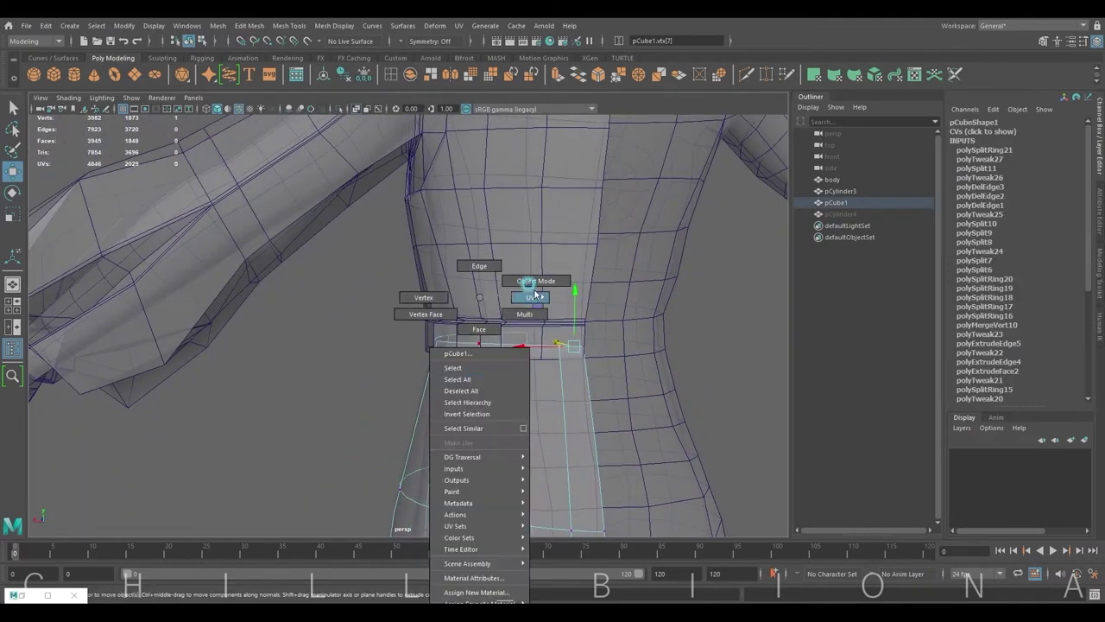
mouse_move(471, 264)
alt+mouse_down()
mouse_move(575, 370)
mouse_move(363, 142)
alt+mouse_up()
mouse_move(363, 142)
alt+right_down()
mouse_move(501, 271)
mouse_move(490, 330)
alt+right_up()
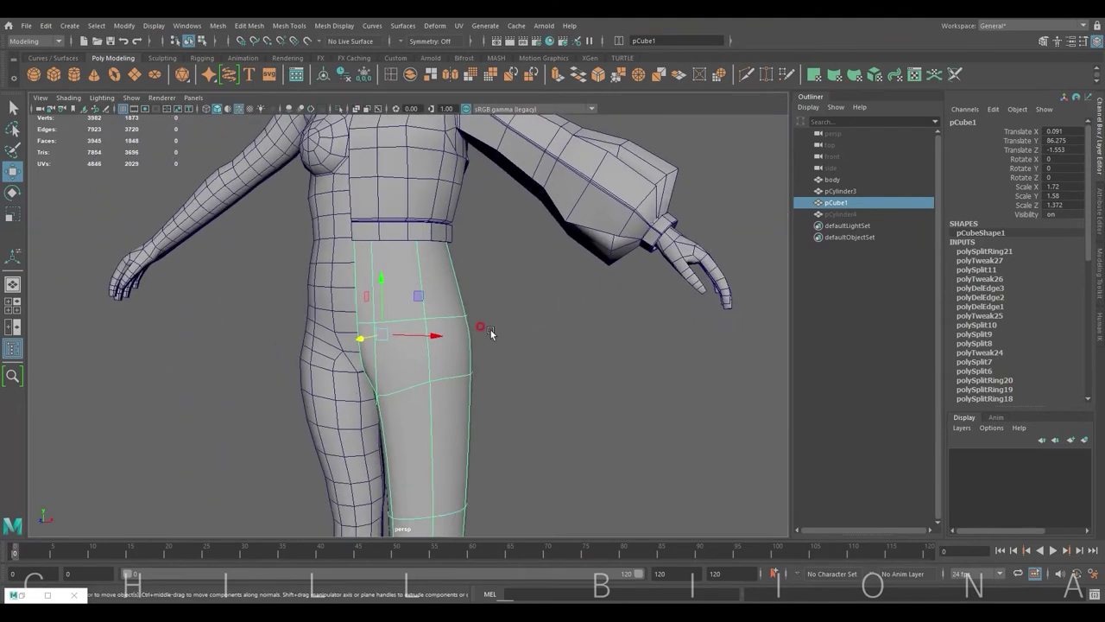
alt+drag(490, 330, 496, 324)
alt+right_drag(497, 325, 466, 336)
mouse_move(467, 337)
alt+mouse_down()
mouse_move(492, 364)
mouse_move(506, 351)
mouse_move(421, 336)
alt+mouse_up()
click(390, 76)
ctrl+click(440, 341)
Move a side vertex of the pant leg to reshape the hip, then select the top's bottom vertex row.
alt+drag(499, 391, 457, 388)
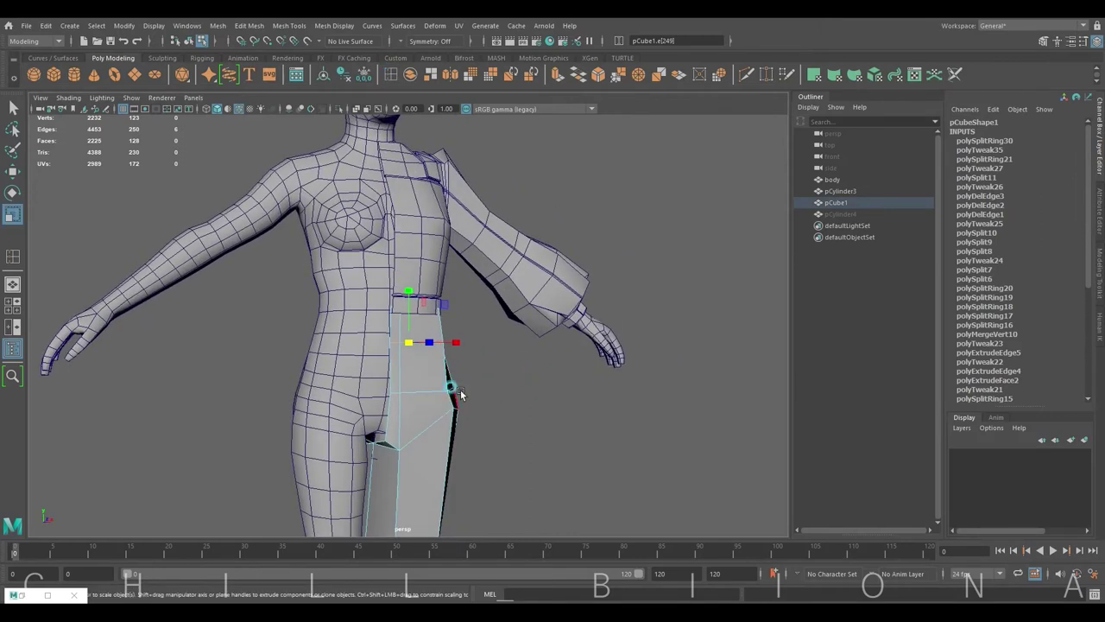
right_drag(456, 388, 394, 299)
click(451, 383)
key(w)
mouse_move(457, 384)
alt+mouse_down()
mouse_move(469, 387)
mouse_move(520, 313)
alt+mouse_up()
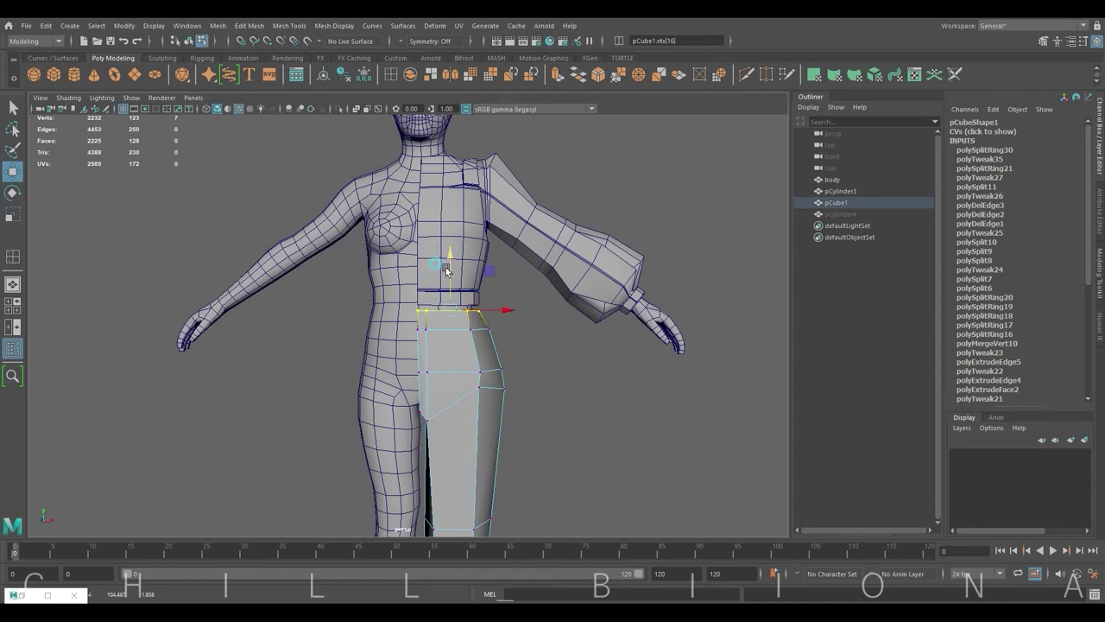
right_drag(424, 292, 424, 258)
drag(493, 308, 411, 288)
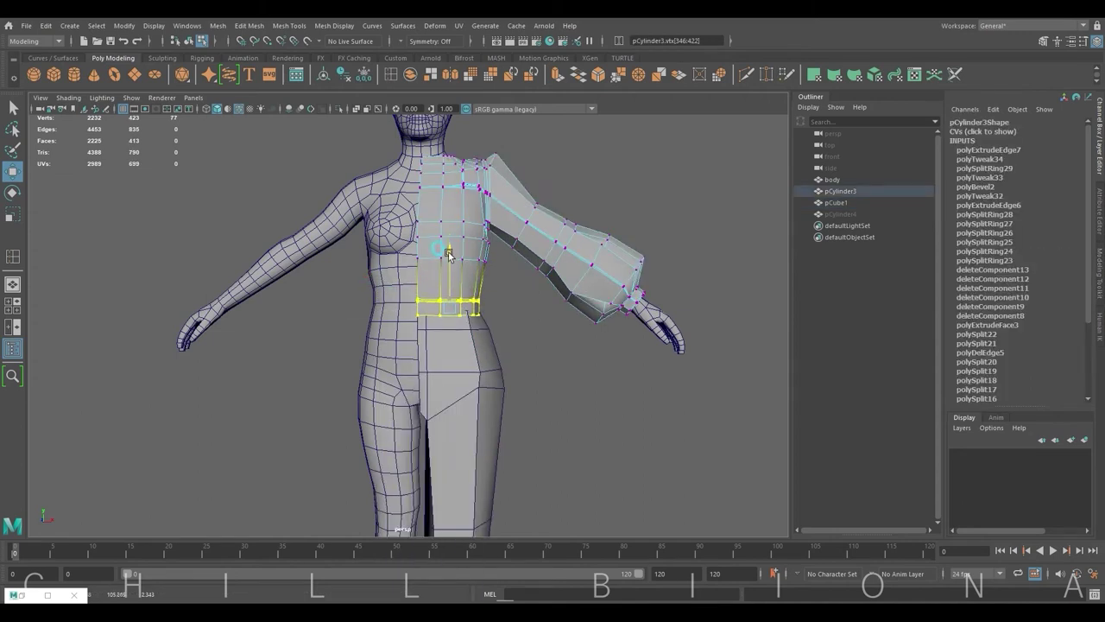
key(F8)
click(539, 370)
Select the top's neckline edge loop and move it to raise the shoulder edge.
click(427, 320)
scroll(505, 357, down, 3)
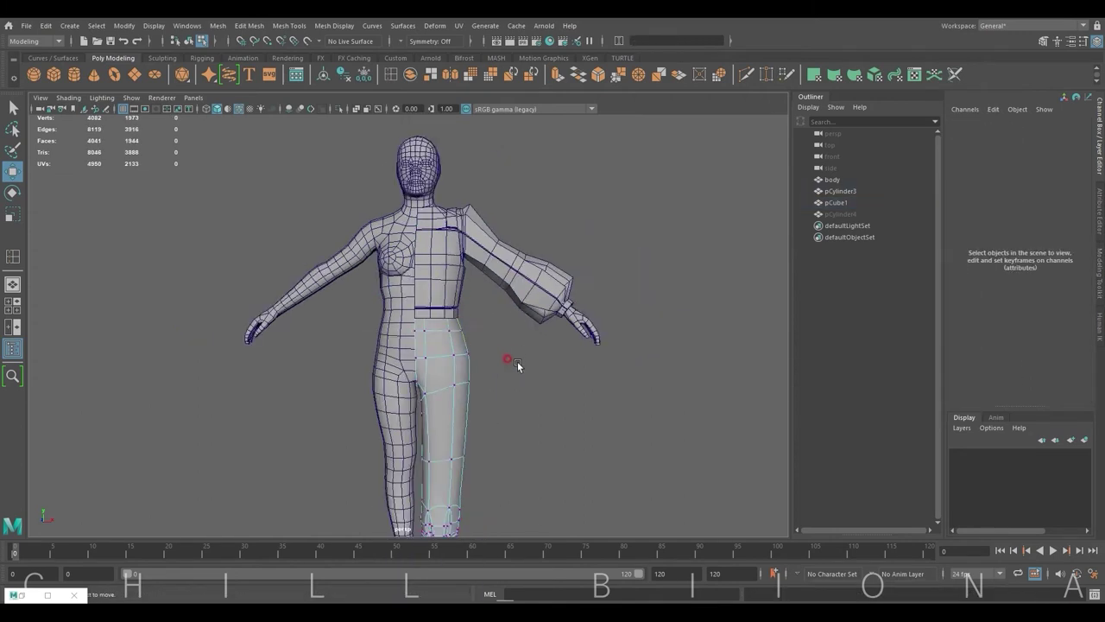
scroll(404, 274, up, 6)
mouse_move(403, 274)
alt+mouse_down()
mouse_move(402, 351)
mouse_move(444, 380)
alt+mouse_up()
right_drag(370, 321, 370, 290)
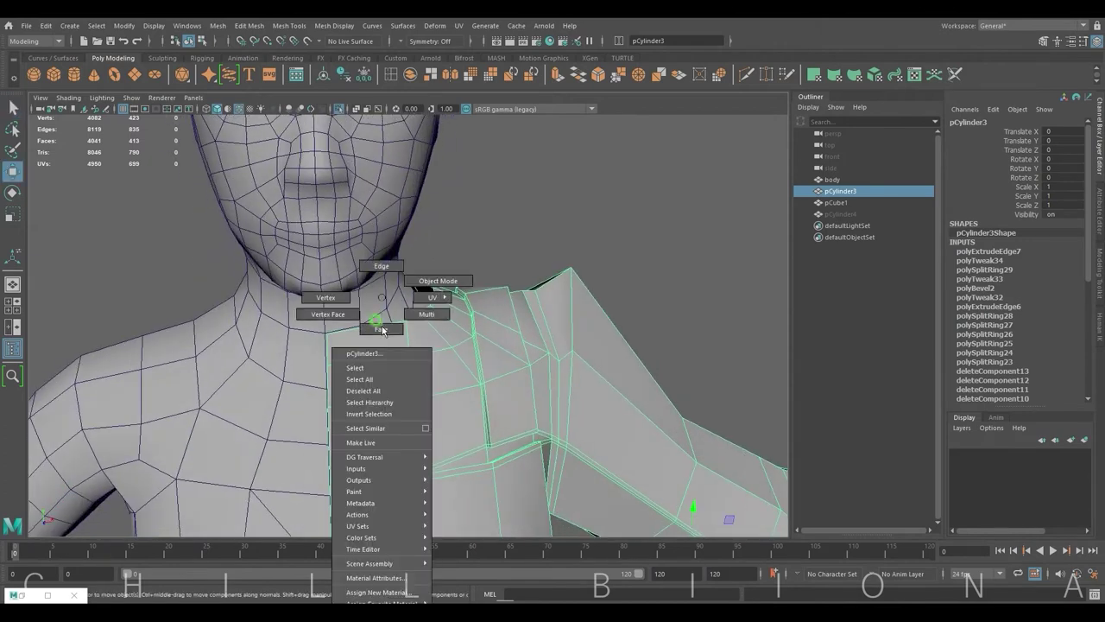
click(395, 307)
key(w)
alt+drag(383, 325, 608, 335)
double_click(608, 334)
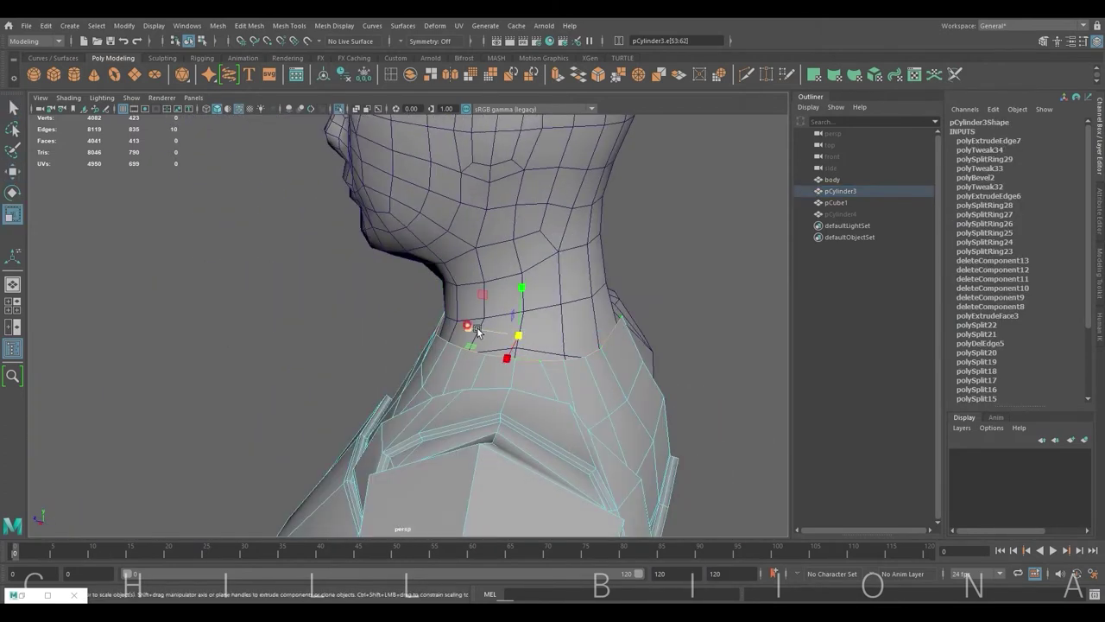
mouse_move(477, 332)
mouse_down()
mouse_move(531, 294)
mouse_move(647, 306)
mouse_move(422, 290)
mouse_up()
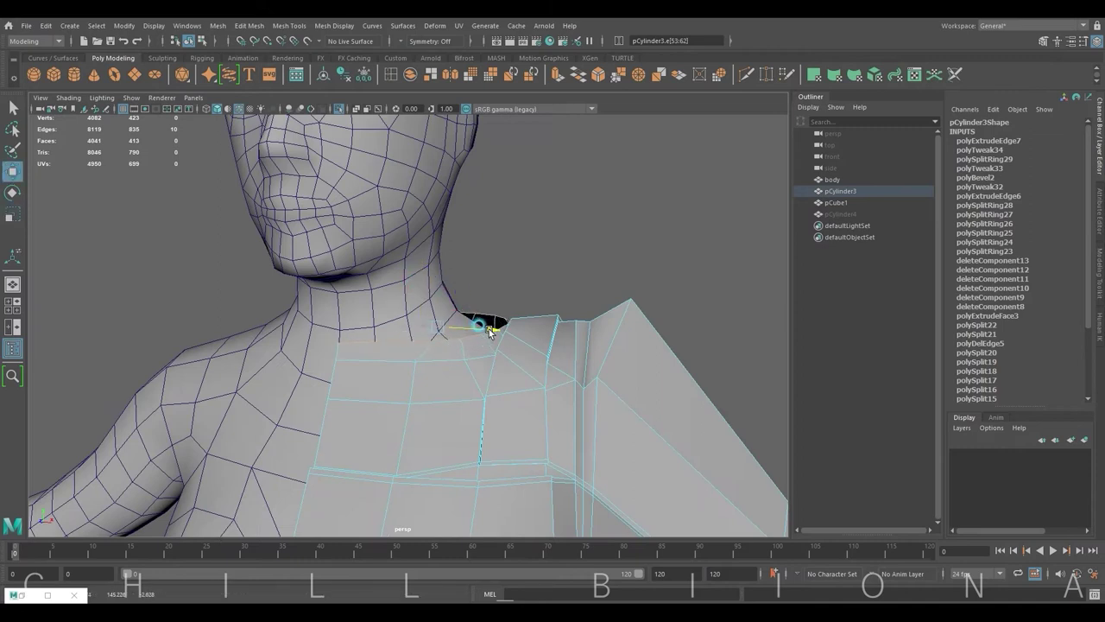
Extrude the neckline edges (Ctrl+E) and pull the new collar up the neck.
mouse_move(489, 333)
alt+mouse_down()
mouse_move(470, 344)
mouse_move(466, 323)
mouse_move(510, 326)
mouse_move(493, 351)
mouse_move(494, 107)
alt+mouse_up()
key(r)
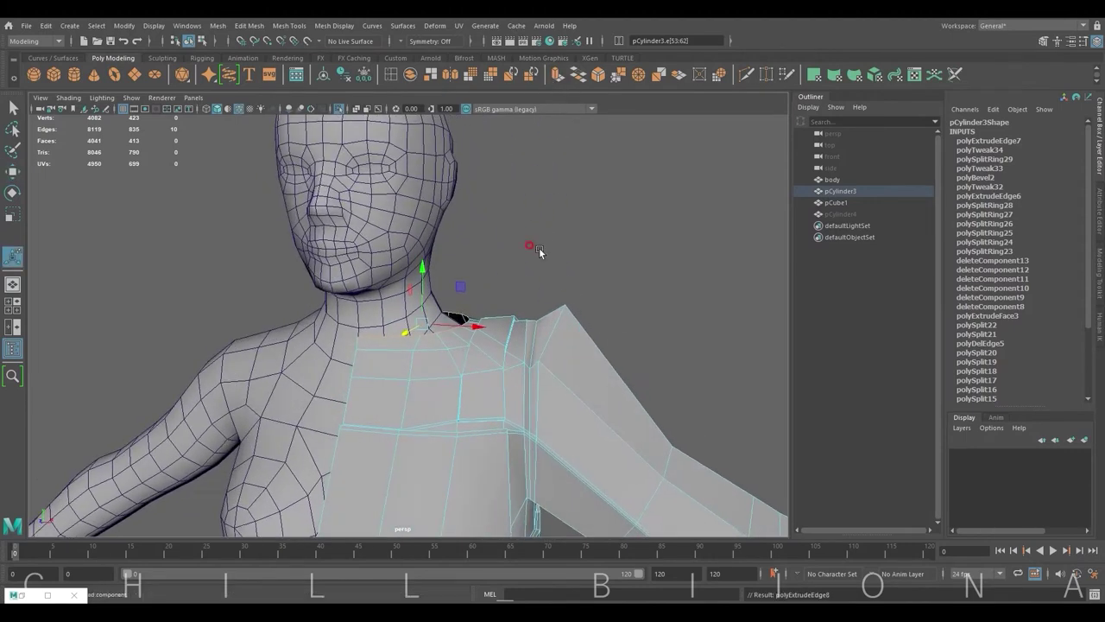
key(ctrl+e)
drag(422, 270, 422, 235)
alt+drag(483, 285, 406, 288)
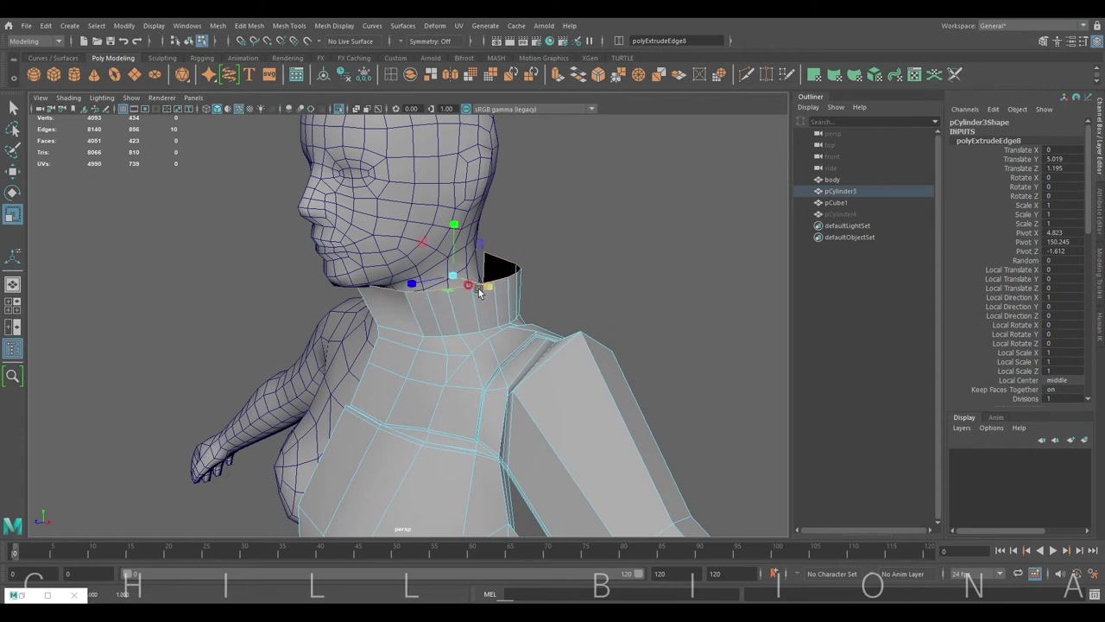
key(e)
key(w)
mouse_move(480, 292)
alt+mouse_down()
mouse_move(602, 278)
mouse_move(445, 340)
mouse_move(488, 316)
alt+mouse_up()
Scale the collar's top edges and move its front vertex to fit the neck.
click(445, 339)
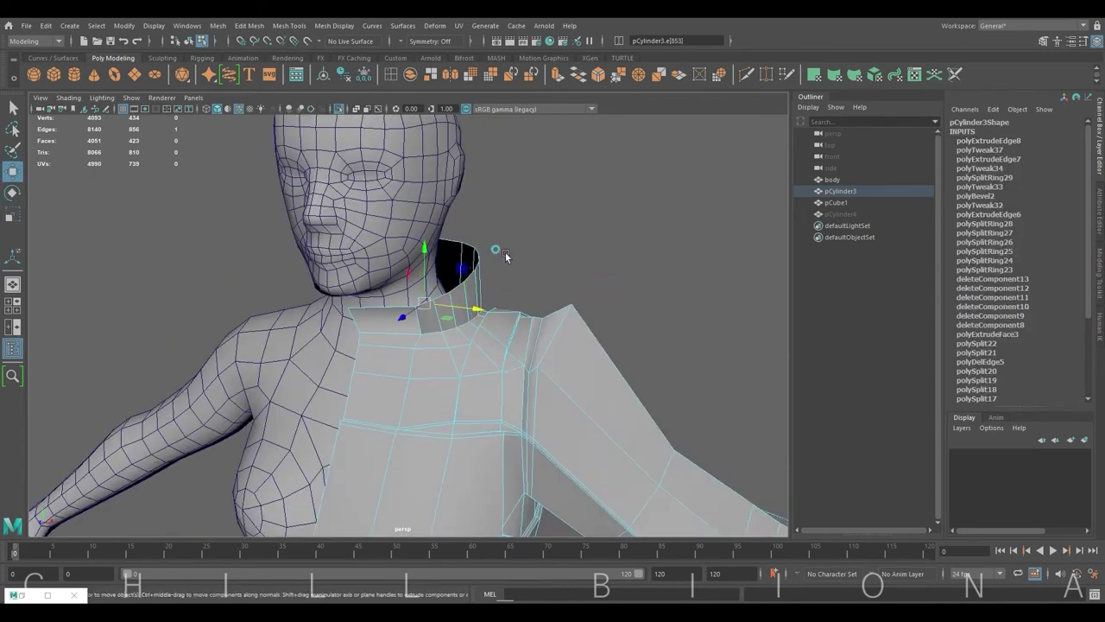
mouse_move(505, 256)
alt+mouse_down()
mouse_move(538, 259)
mouse_move(453, 311)
mouse_move(381, 279)
mouse_move(392, 359)
alt+mouse_up()
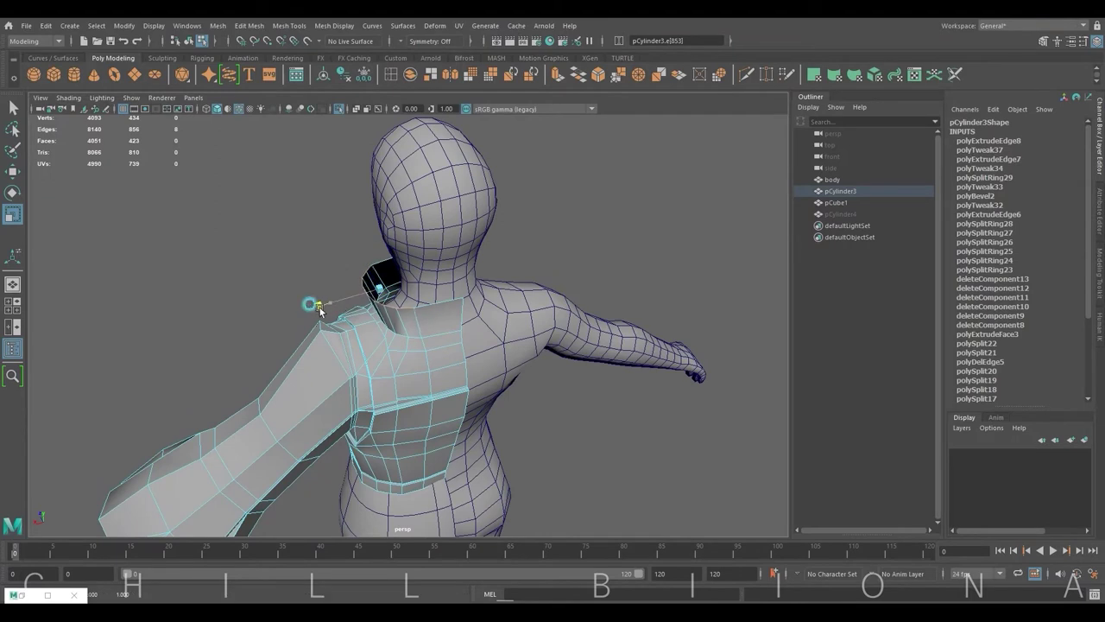
key(w)
alt+drag(338, 304, 455, 316)
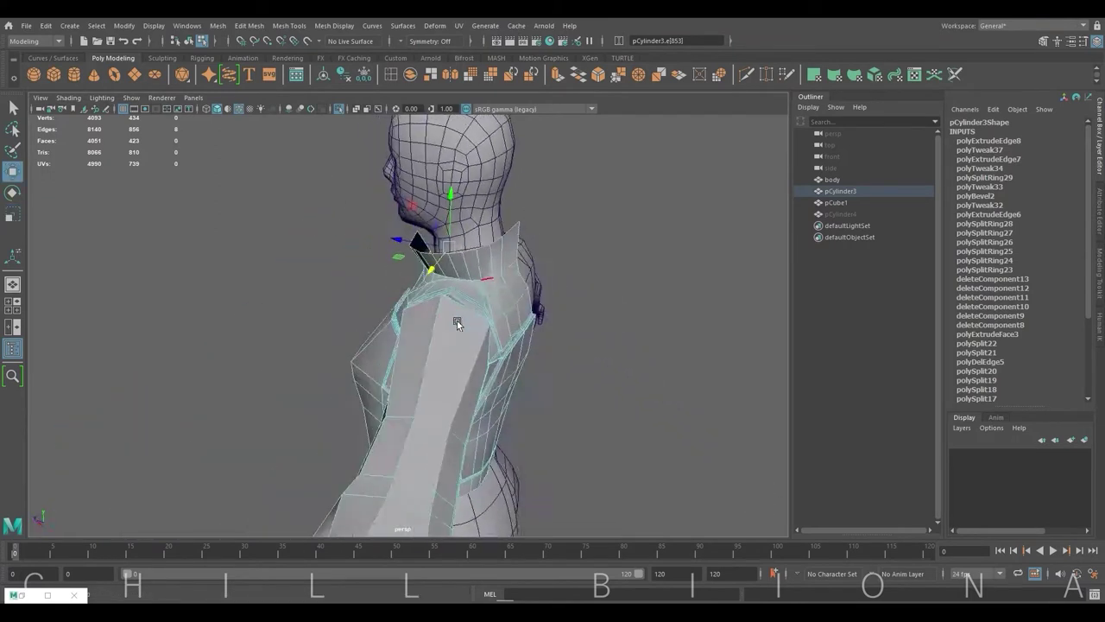
mouse_move(542, 263)
alt+mouse_down()
mouse_move(492, 225)
mouse_move(434, 251)
mouse_move(621, 227)
mouse_move(484, 241)
alt+mouse_up()
key(r)
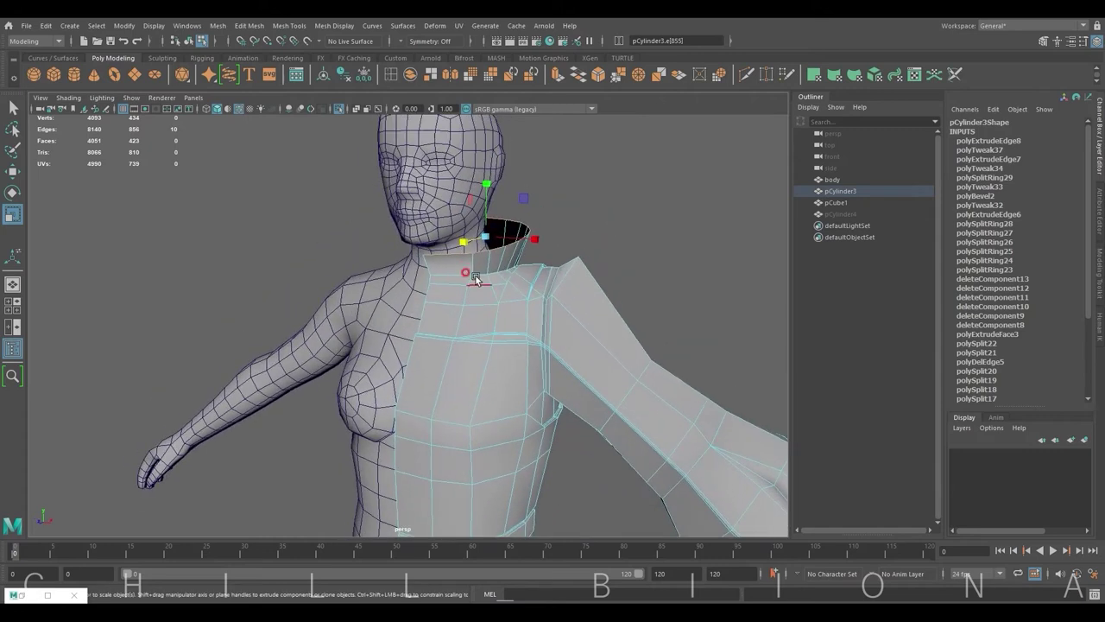
key(F9)
click(477, 261)
key(w)
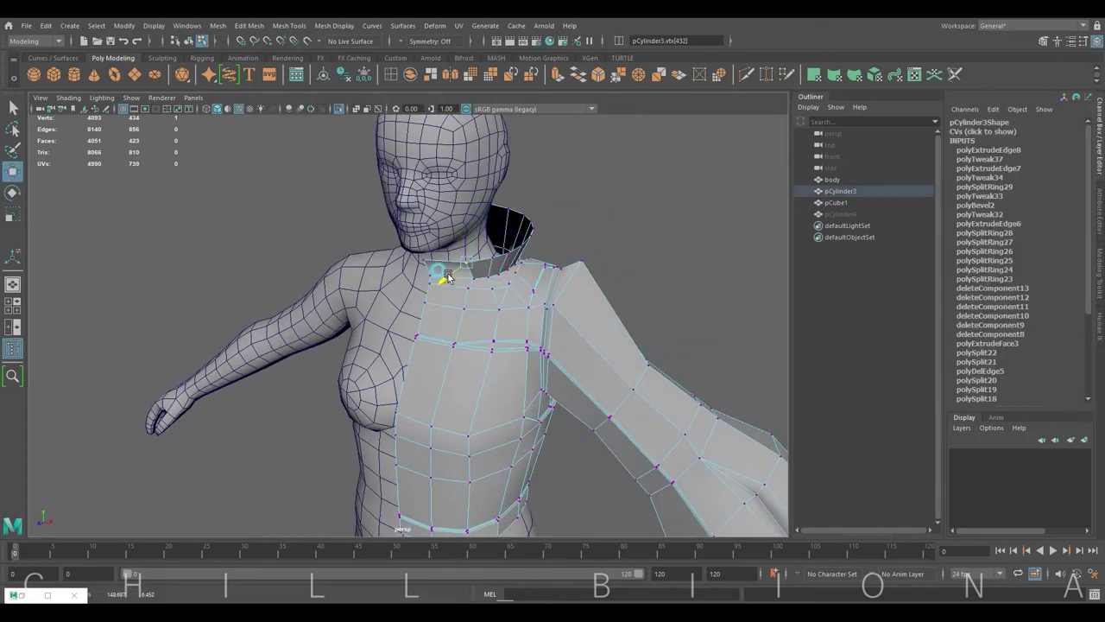
mouse_move(607, 235)
alt+mouse_down()
mouse_move(629, 217)
mouse_move(555, 254)
mouse_move(419, 239)
mouse_move(547, 239)
mouse_move(494, 250)
mouse_move(562, 264)
mouse_move(514, 107)
mouse_move(654, 234)
alt+mouse_up()
Check the collar in smooth preview, then line up a new edge loop around it.
key(3)
scroll(518, 239, up, 5)
key(F10)
double_click(456, 291)
key(1)
ctrl+drag(530, 286, 526, 285)
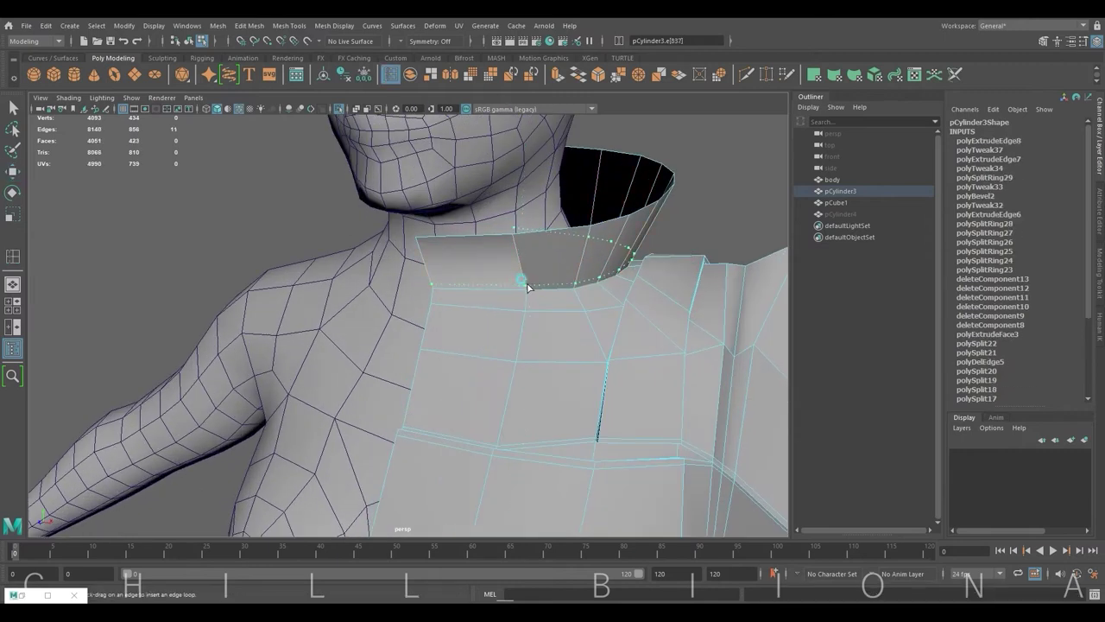
Insert the edge loop around the collar and select the collar's top rim edges.
ctrl+click(527, 285)
mouse_move(661, 277)
alt+mouse_down()
mouse_move(653, 192)
mouse_move(447, 261)
mouse_move(592, 227)
mouse_move(682, 176)
alt+mouse_up()
key(w)
click(447, 260)
right_click(473, 254)
click(473, 228)
click(447, 257)
Extrude the collar's top rim and fold it back down over the collar.
click(556, 75)
drag(623, 279, 633, 278)
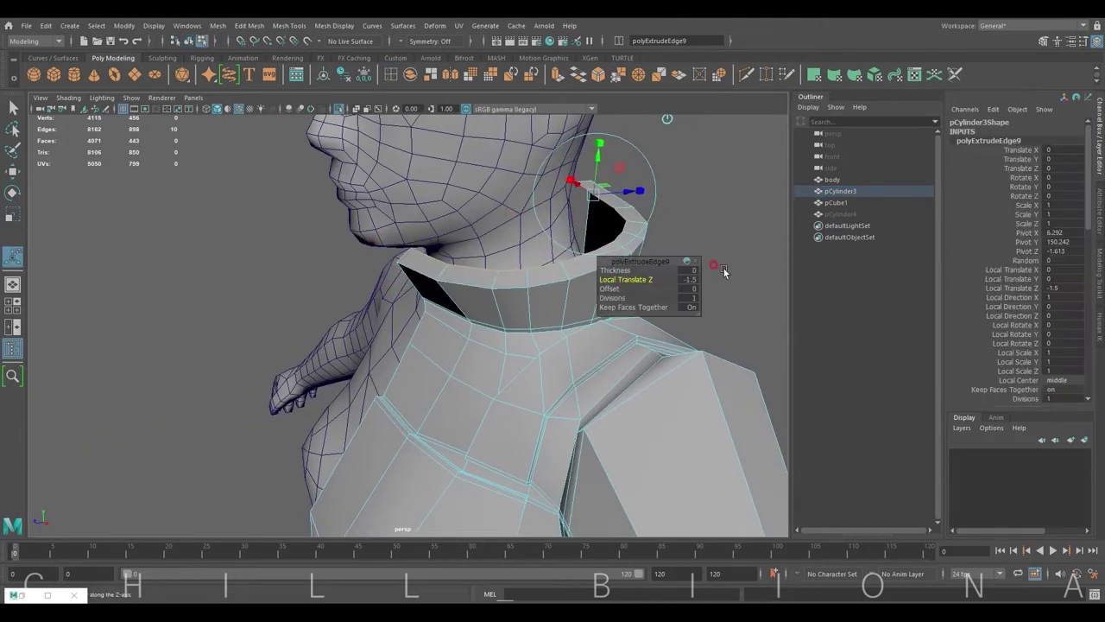
alt+drag(723, 273, 637, 279)
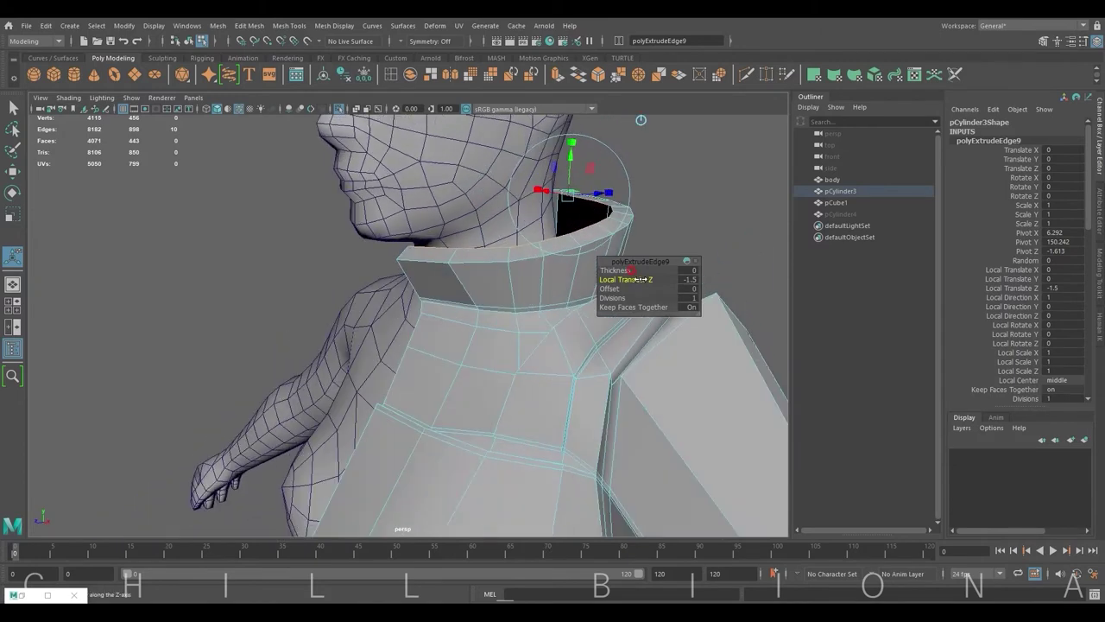
middle_drag(637, 279, 646, 279)
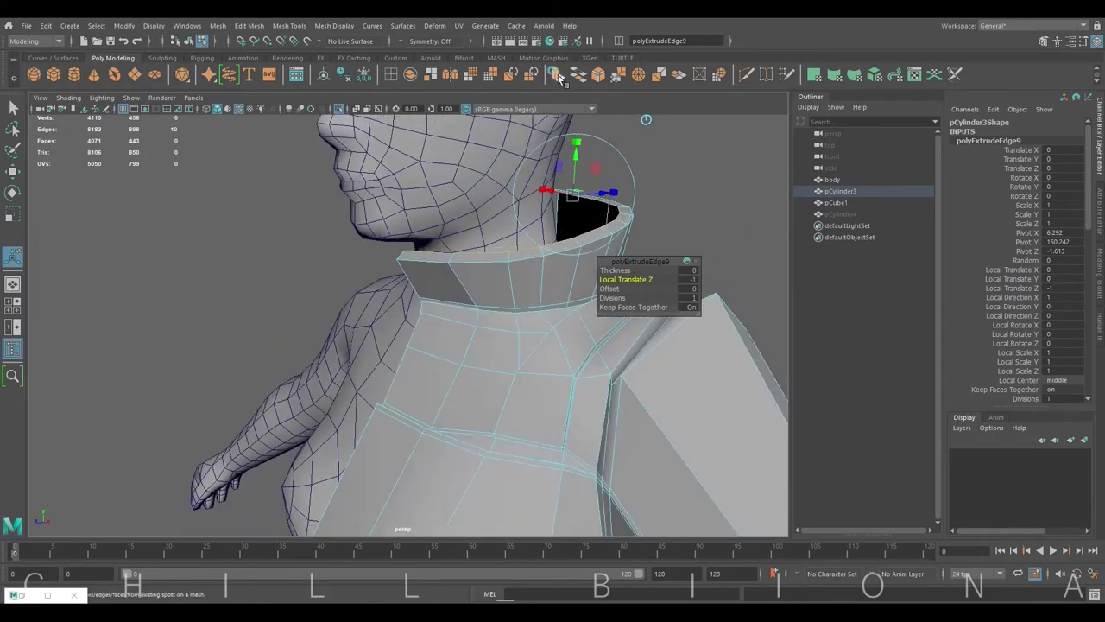
middle_drag(645, 125, 637, 207)
alt+drag(636, 207, 190, 247)
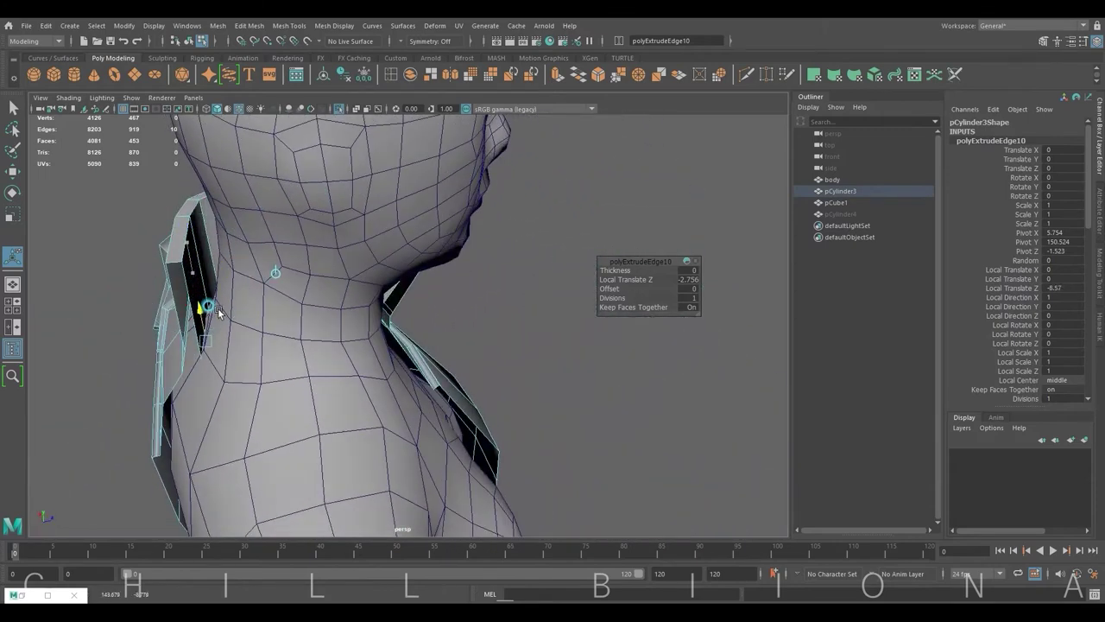
mouse_move(219, 313)
alt+mouse_down()
mouse_move(211, 239)
mouse_move(376, 284)
alt+mouse_up()
Add two edge loops along the collar fold to tighten it.
click(354, 293)
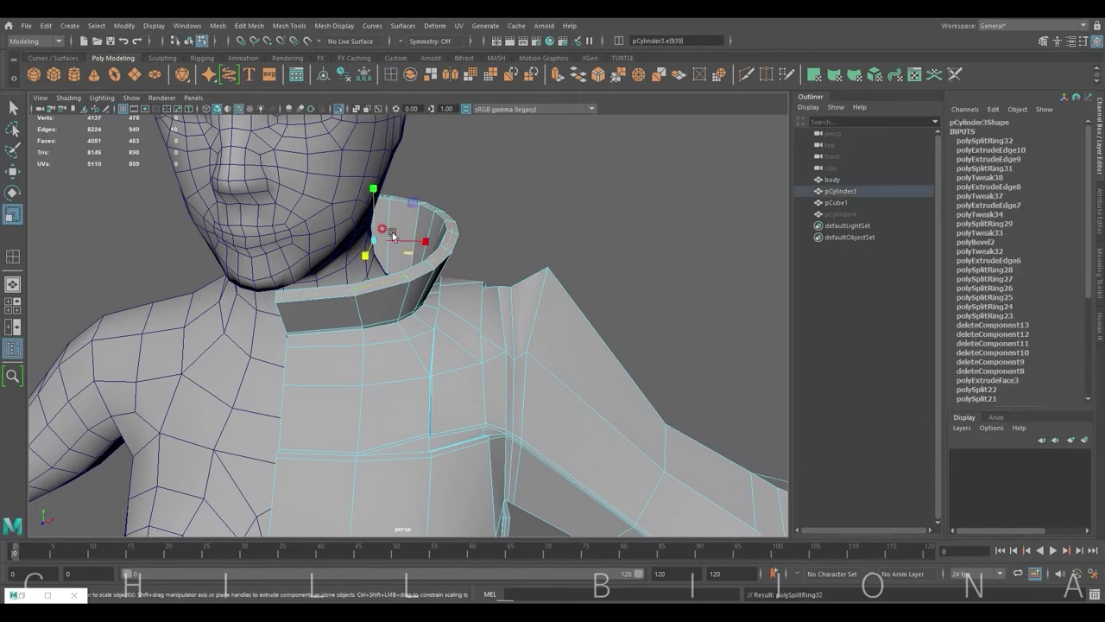
key(w)
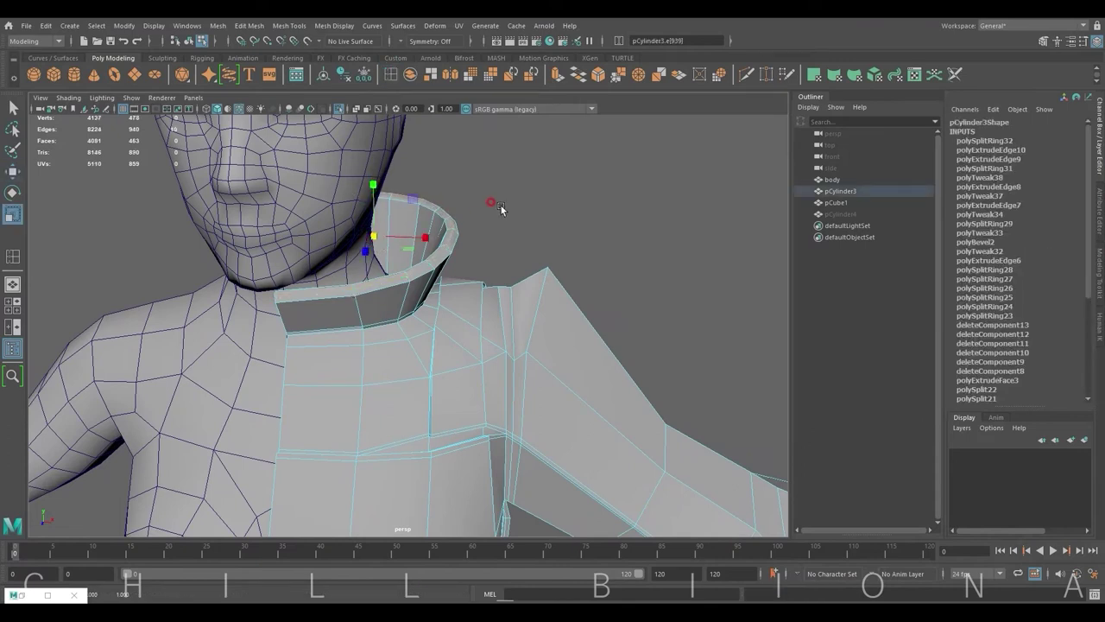
click(438, 210)
key(w)
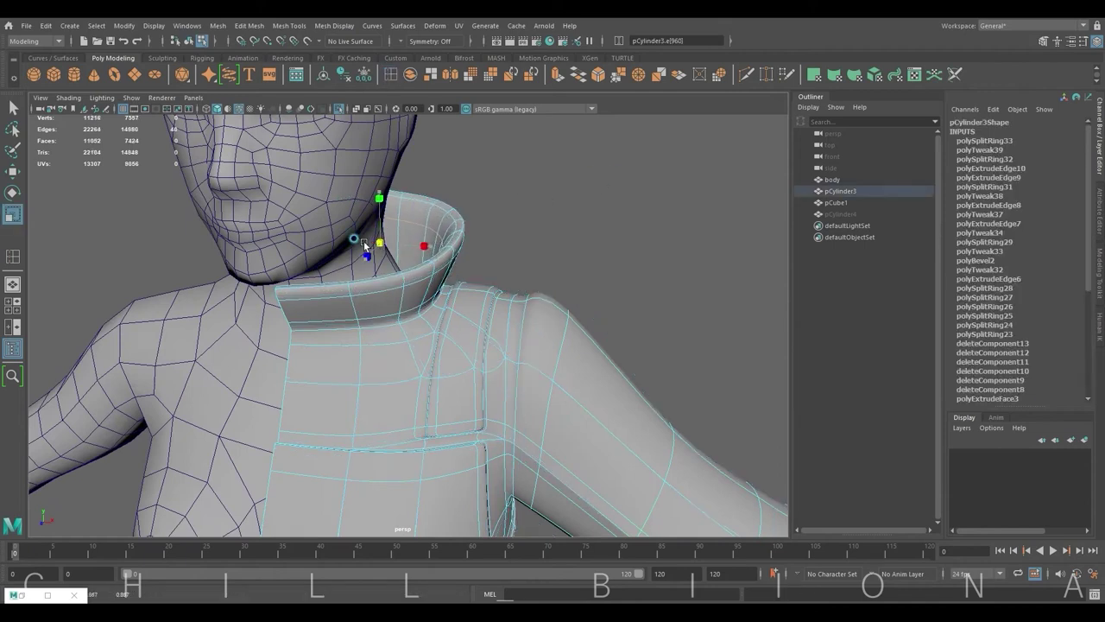
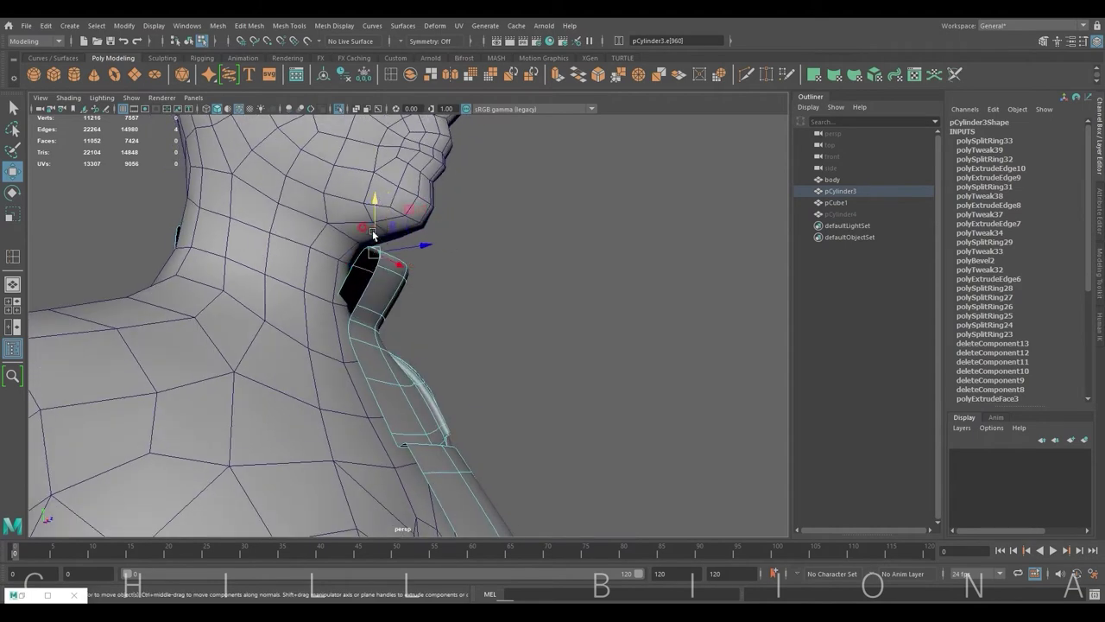
Select the full collar edge loop and raise it so the collar stands higher.
mouse_move(374, 242)
alt+mouse_down()
mouse_move(250, 284)
mouse_move(218, 267)
alt+mouse_up()
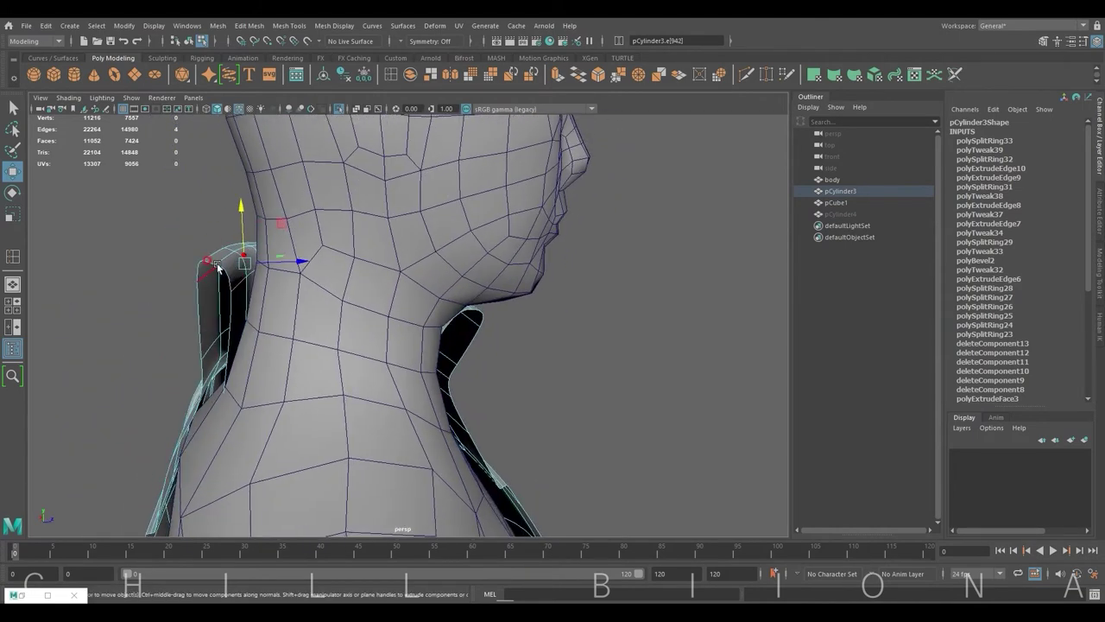
mouse_move(266, 227)
alt+mouse_down()
mouse_move(287, 297)
mouse_move(341, 276)
mouse_move(412, 286)
mouse_move(553, 259)
alt+mouse_up()
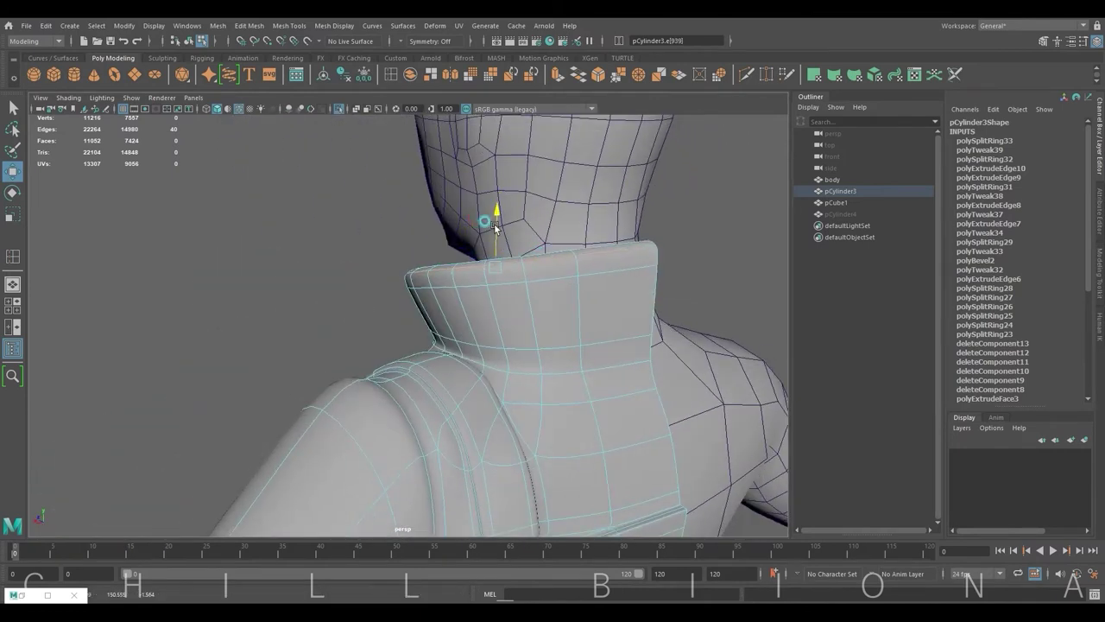
key(r)
mouse_move(508, 286)
alt+mouse_down()
mouse_move(459, 313)
mouse_move(555, 320)
mouse_move(389, 304)
mouse_move(420, 329)
alt+mouse_up()
double_click(474, 289)
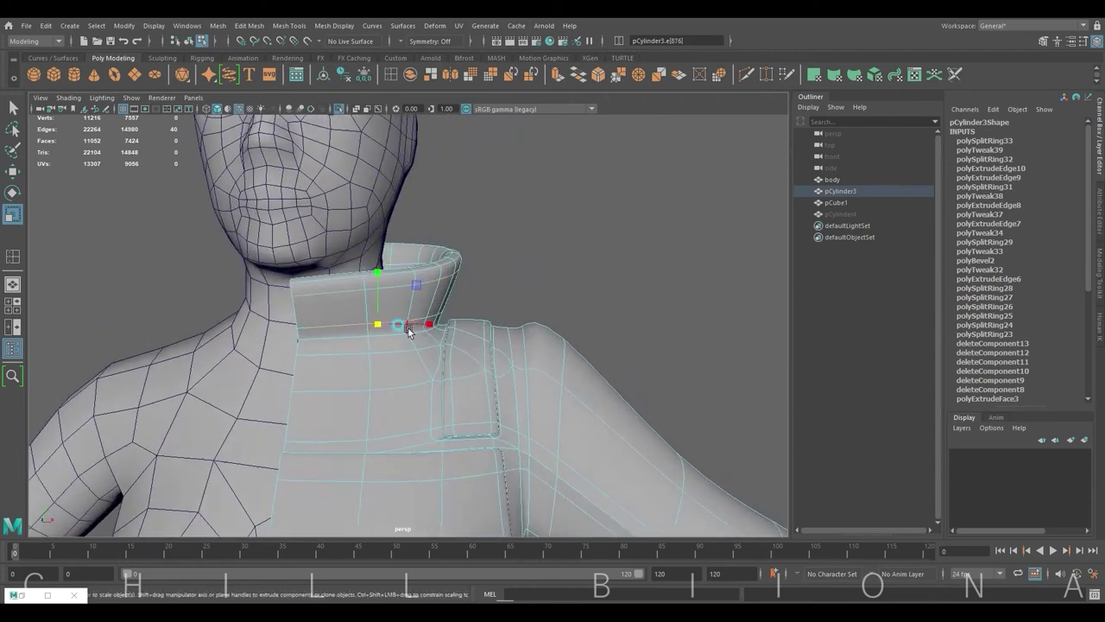
key(w)
drag(377, 274, 378, 276)
Shift and adjust the collar edges from side views so the collar wraps the neck.
key(w)
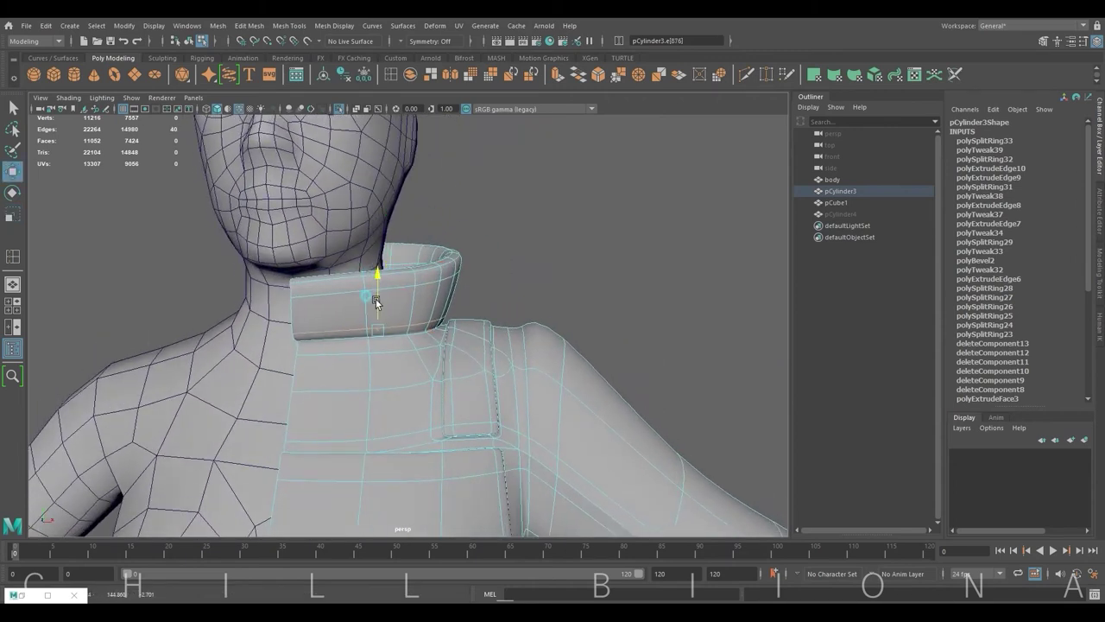
mouse_move(390, 332)
alt+mouse_down()
mouse_move(449, 317)
mouse_move(440, 326)
alt+mouse_up()
key(w)
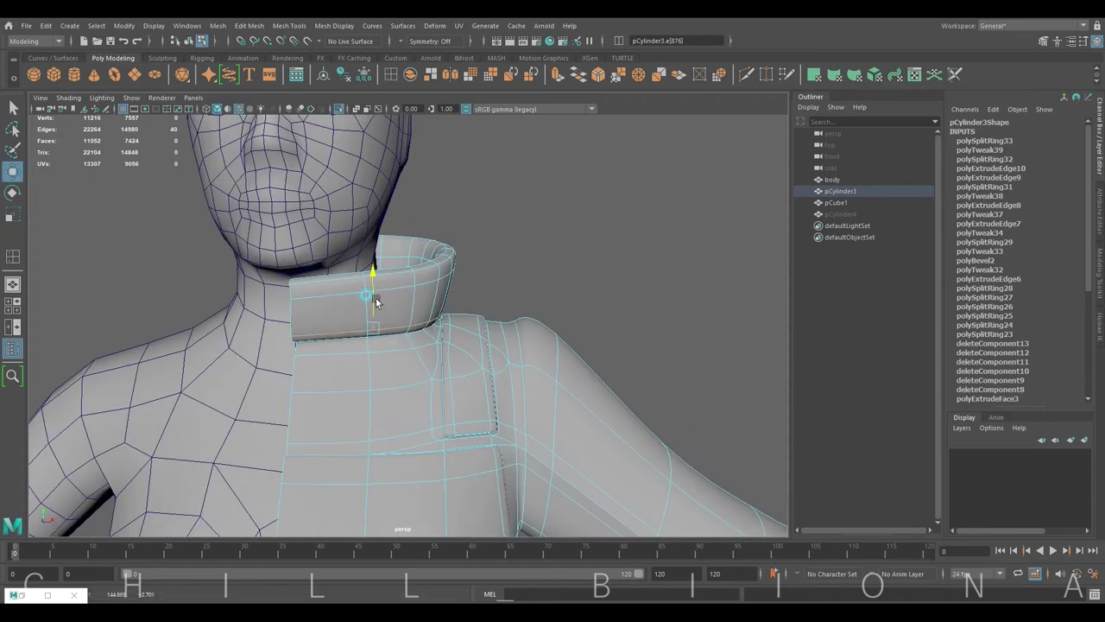
alt+drag(346, 338, 430, 313)
key(r)
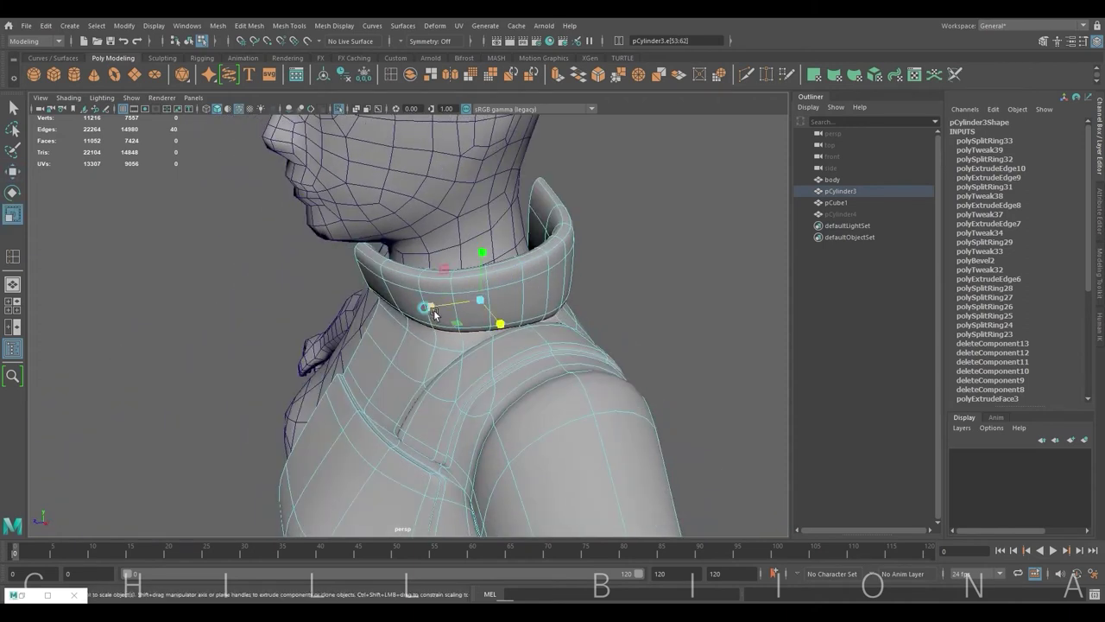
key(w)
mouse_move(503, 294)
alt+mouse_down()
mouse_move(621, 267)
mouse_move(365, 345)
mouse_move(288, 383)
mouse_move(382, 328)
mouse_move(345, 382)
mouse_move(345, 333)
alt+mouse_up()
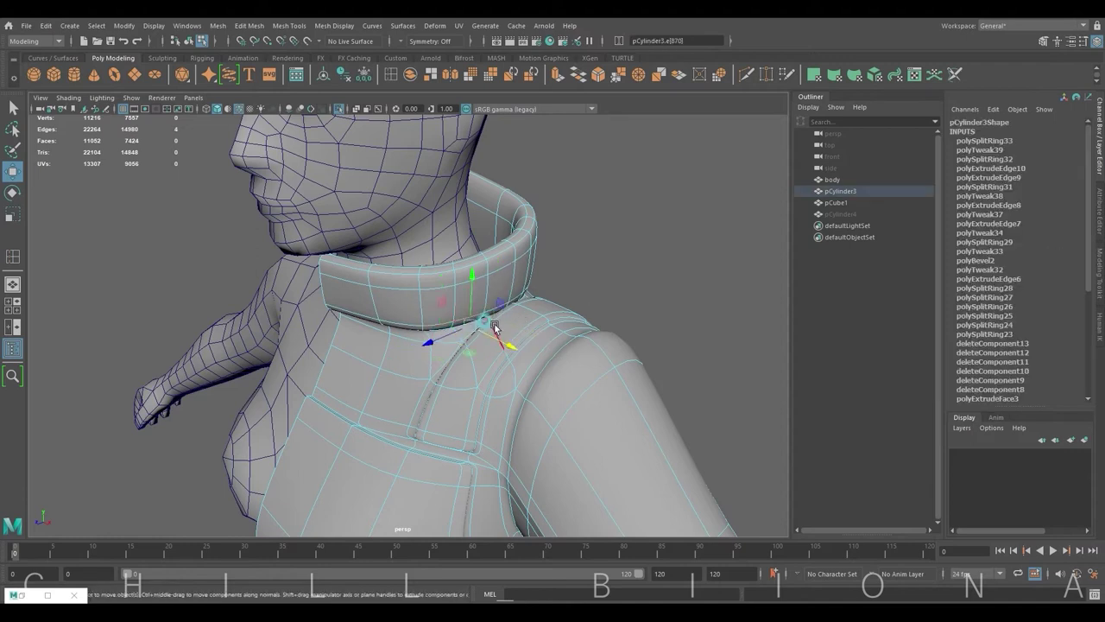
alt+drag(494, 327, 481, 313)
click(363, 340)
mouse_move(363, 340)
alt+mouse_down()
mouse_move(457, 365)
mouse_move(412, 318)
mouse_move(439, 288)
mouse_move(419, 279)
mouse_move(530, 216)
alt+mouse_up()
mouse_move(530, 216)
right_down()
mouse_move(592, 198)
mouse_move(427, 307)
right_up()
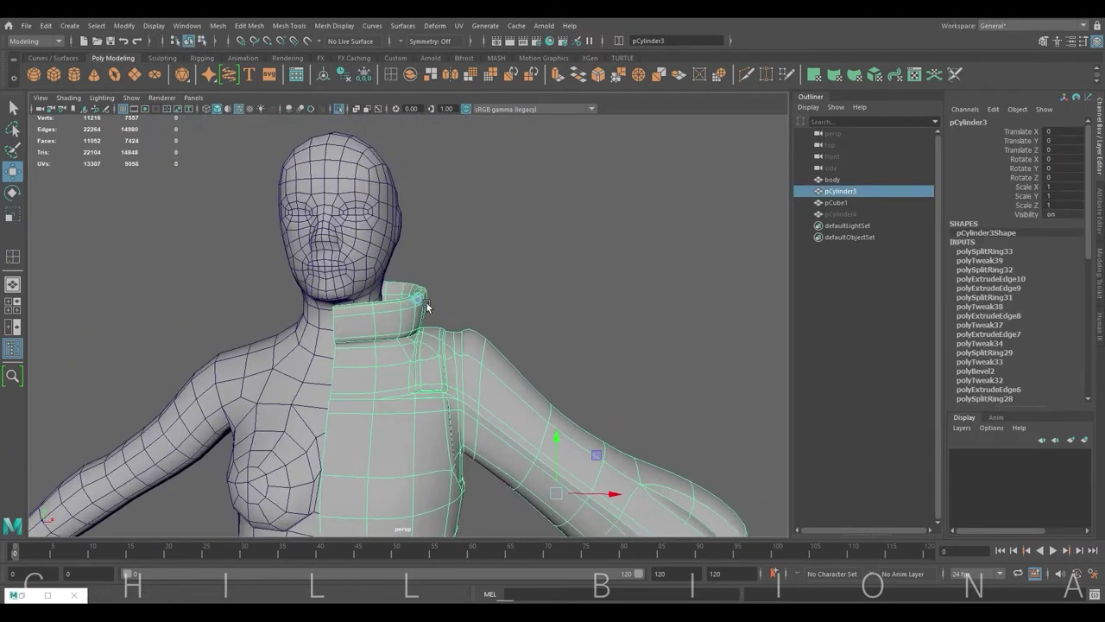
Isolate the jacket and select the vertices at the collar corner.
key(ctrl+1)
key(F9)
drag(288, 263, 424, 336)
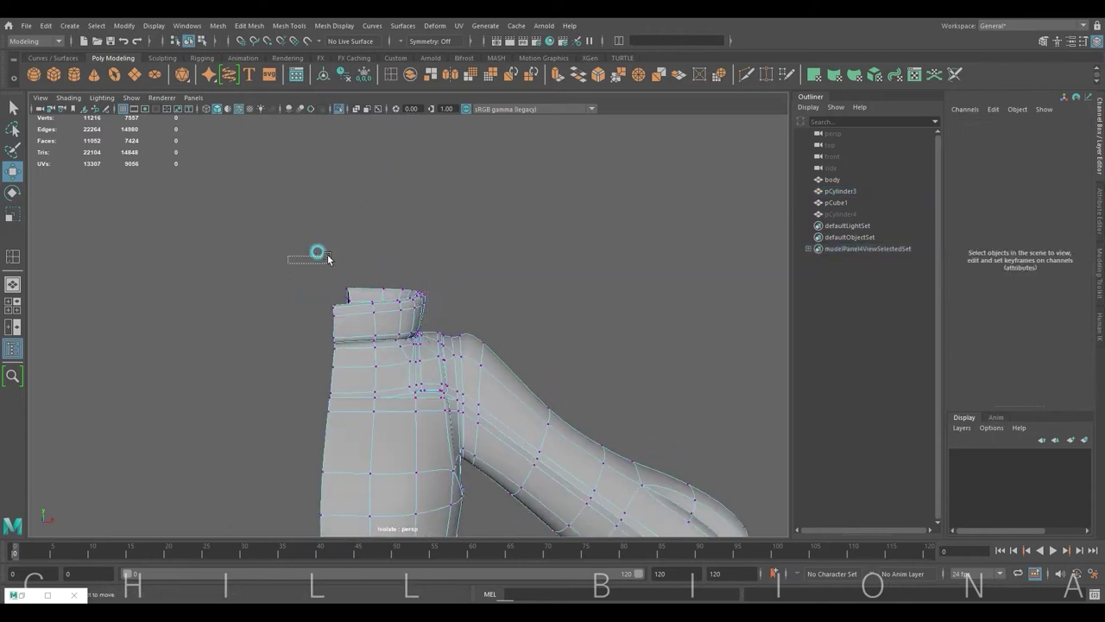
mouse_move(328, 259)
mouse_down()
mouse_move(362, 306)
mouse_move(432, 320)
mouse_up()
right_drag(371, 298, 371, 268)
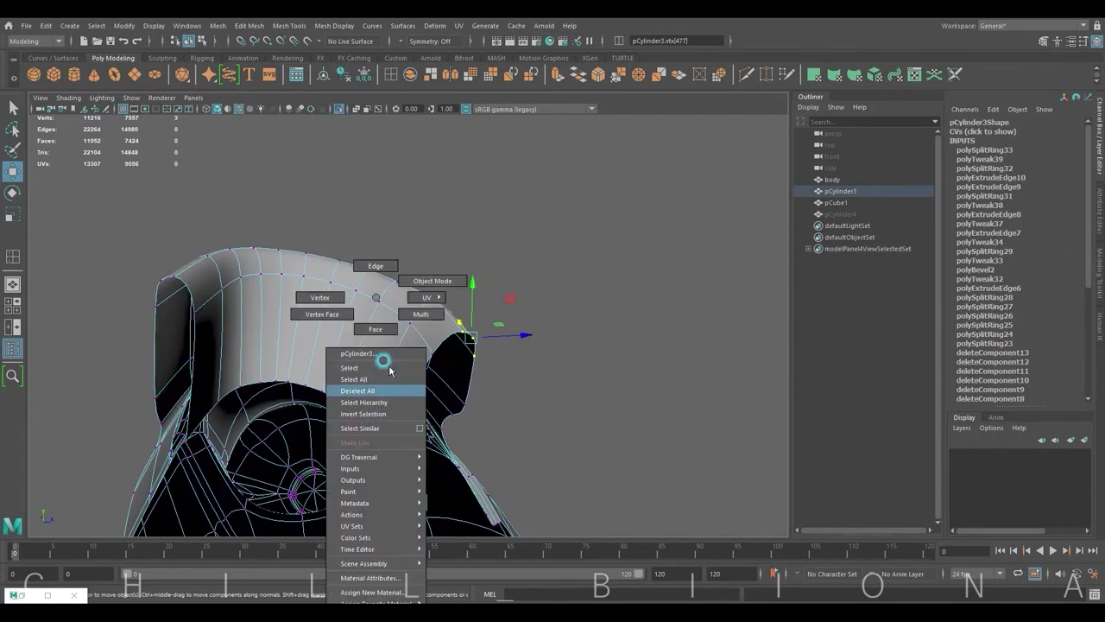
click(370, 383)
Select edges along the inner side of the collar.
click(423, 431)
alt+drag(429, 434, 321, 365)
click(345, 414)
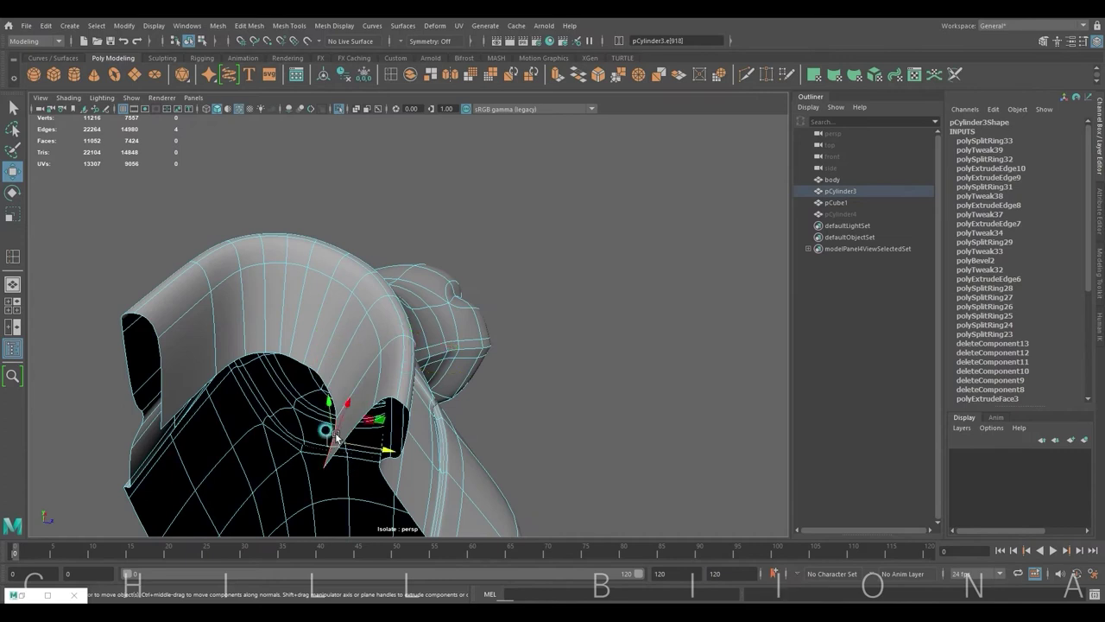
click(393, 449)
scroll(384, 389, up, 3)
mouse_move(384, 389)
alt+mouse_down()
mouse_move(239, 402)
mouse_move(350, 297)
mouse_move(308, 261)
mouse_move(363, 269)
mouse_move(286, 242)
alt+mouse_up()
Pick the top and front collar edges, tuck them in with Move, then clear the selection.
click(350, 297)
click(365, 272)
click(400, 246)
mouse_move(400, 246)
alt+mouse_down()
mouse_move(286, 311)
mouse_move(586, 244)
mouse_move(634, 271)
mouse_move(281, 294)
mouse_move(485, 264)
mouse_move(481, 247)
mouse_move(493, 259)
mouse_move(381, 246)
mouse_move(429, 347)
mouse_move(476, 294)
mouse_move(432, 353)
mouse_move(439, 230)
alt+mouse_up()
click(586, 244)
click(281, 293)
click(278, 294)
key(w)
scroll(558, 241, down, 5)
click(559, 241)
Select the collar edge loop and scale it tighter around the neck.
scroll(440, 230, up, 5)
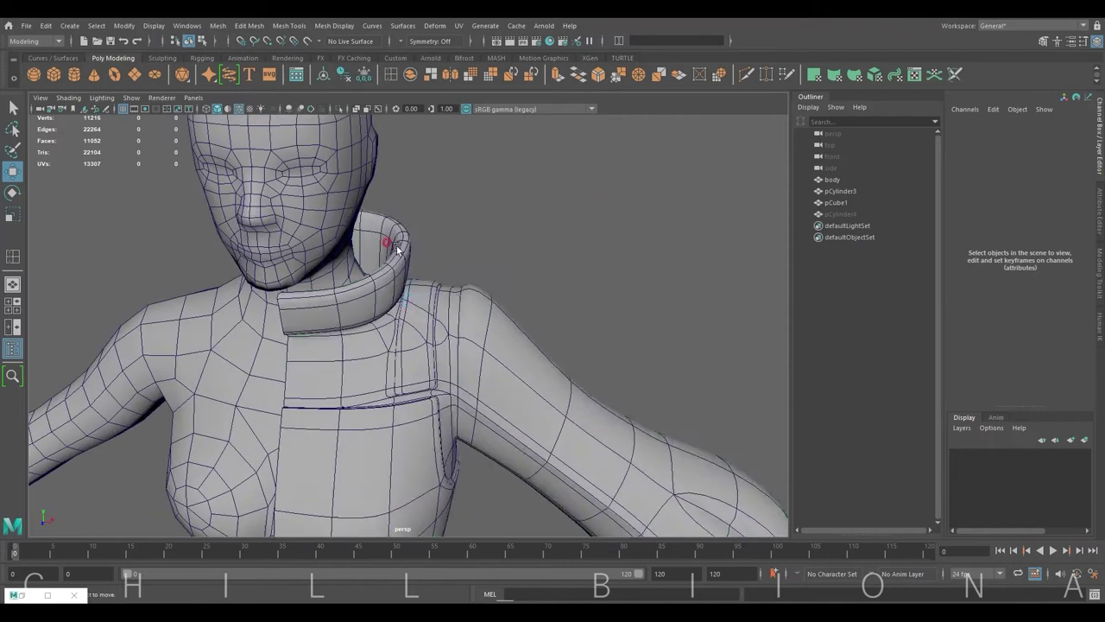
click(402, 247)
click(400, 247)
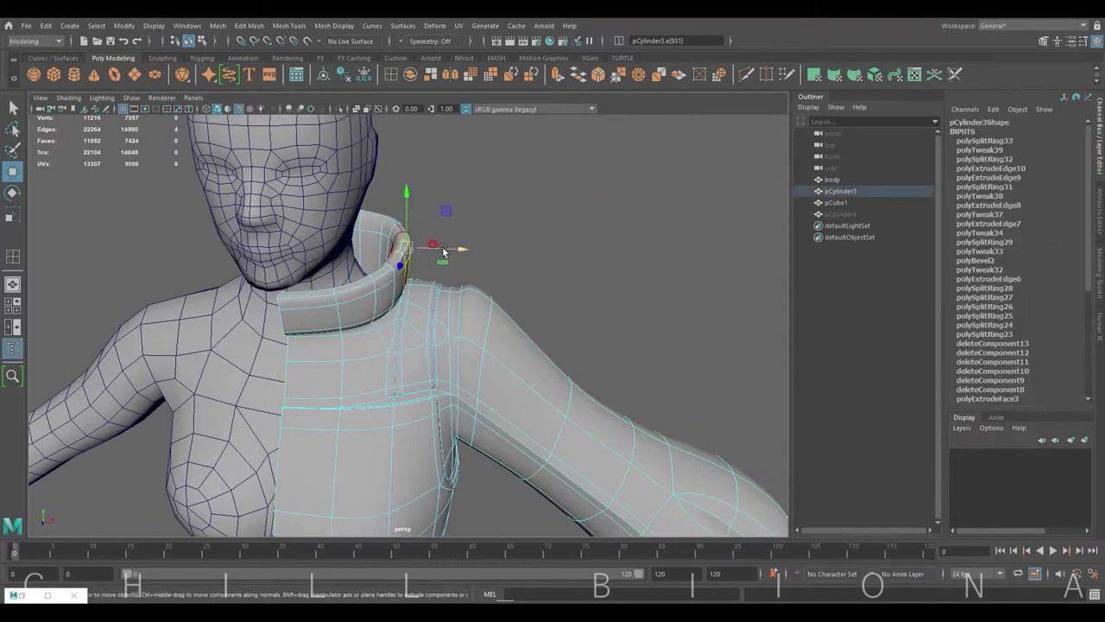
mouse_move(443, 250)
alt+mouse_down()
mouse_move(370, 241)
mouse_move(445, 297)
alt+mouse_up()
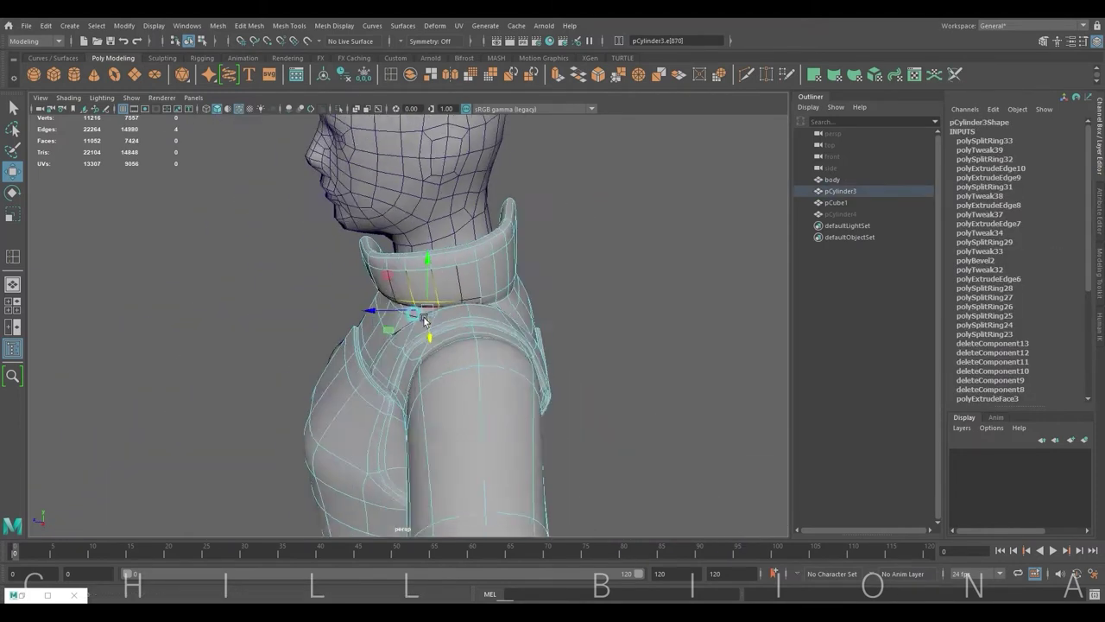
click(450, 303)
alt+drag(391, 327, 303, 278)
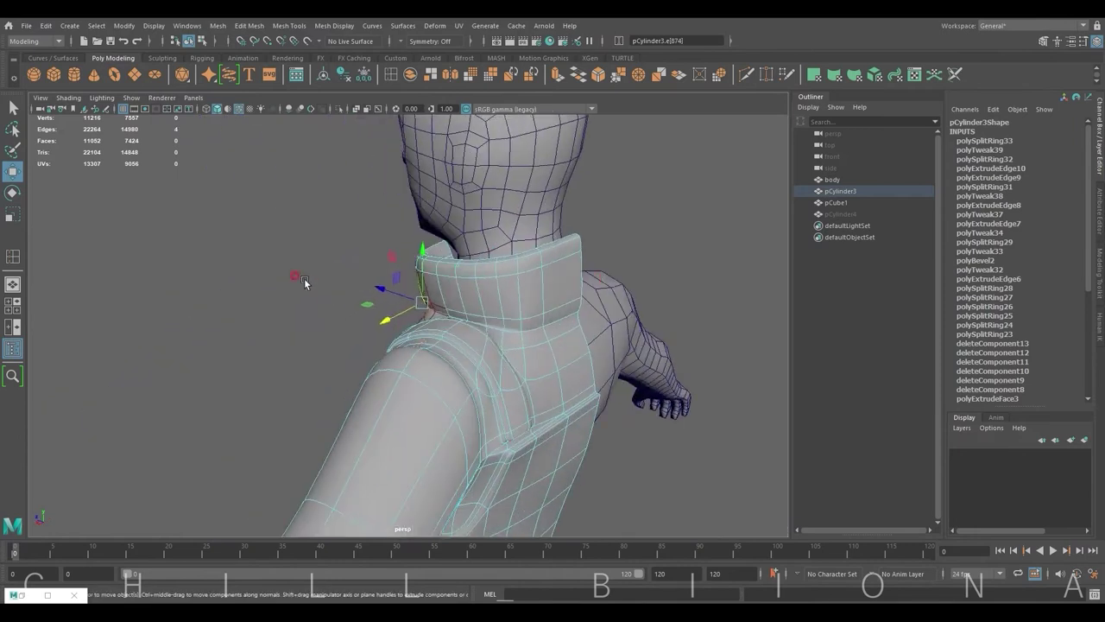
double_click(474, 311)
key(r)
mouse_move(480, 277)
alt+mouse_down()
mouse_move(473, 290)
mouse_move(489, 316)
mouse_move(450, 307)
mouse_move(444, 293)
alt+mouse_up()
Select an edge ring at the collar front and adjust it with scale and move.
click(449, 306)
shift+right_drag(444, 294, 474, 321)
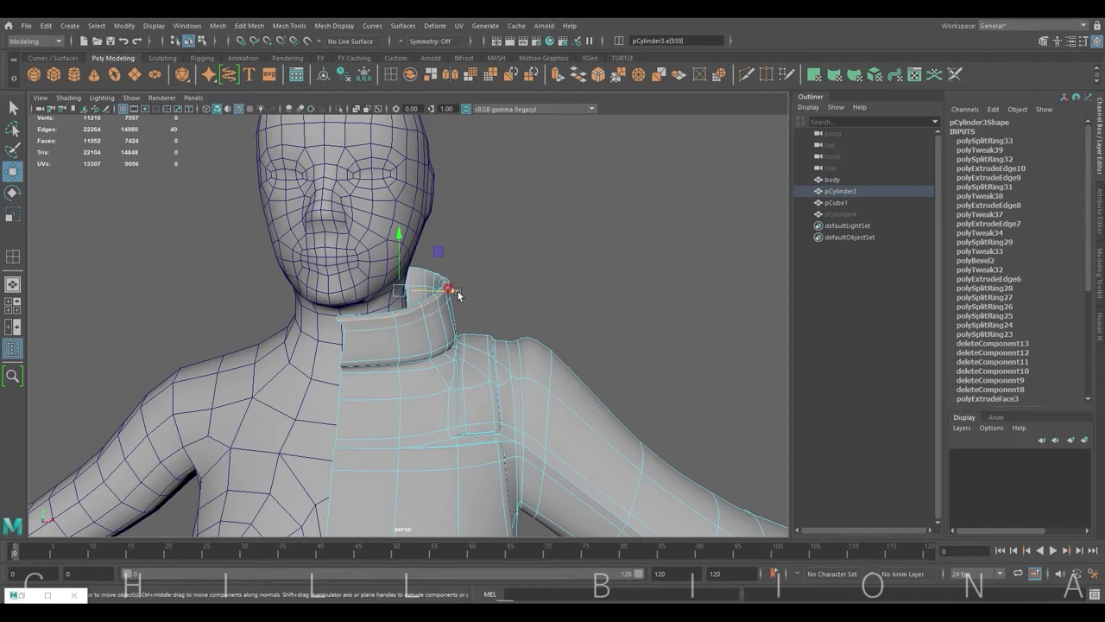
key(r)
key(w)
click(399, 263)
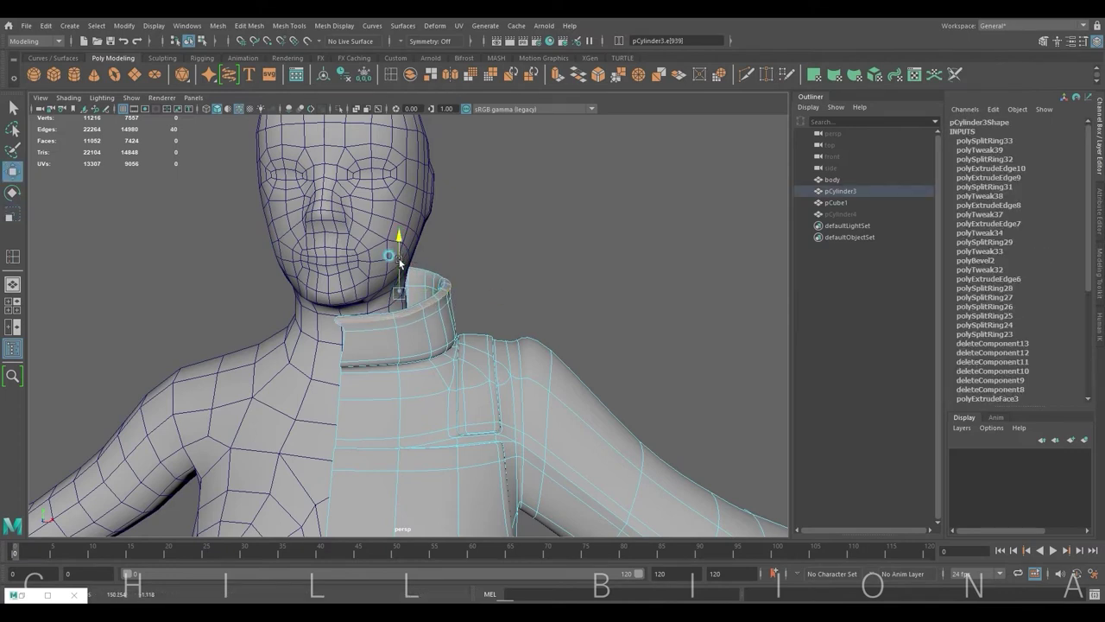
mouse_move(515, 295)
alt+mouse_down()
mouse_move(355, 301)
mouse_move(537, 343)
alt+mouse_up()
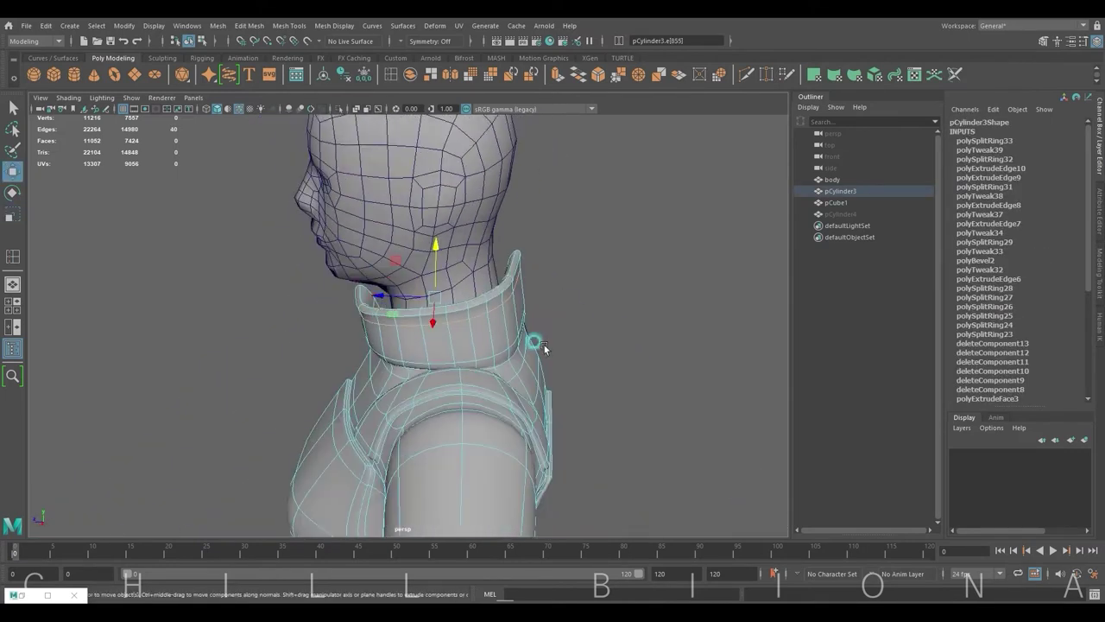
key(r)
click(384, 297)
key(w)
click(430, 285)
Reposition the collar front edge and the vertices beneath it.
mouse_move(478, 298)
alt+mouse_down()
mouse_move(456, 269)
mouse_move(526, 267)
mouse_move(413, 316)
alt+mouse_up()
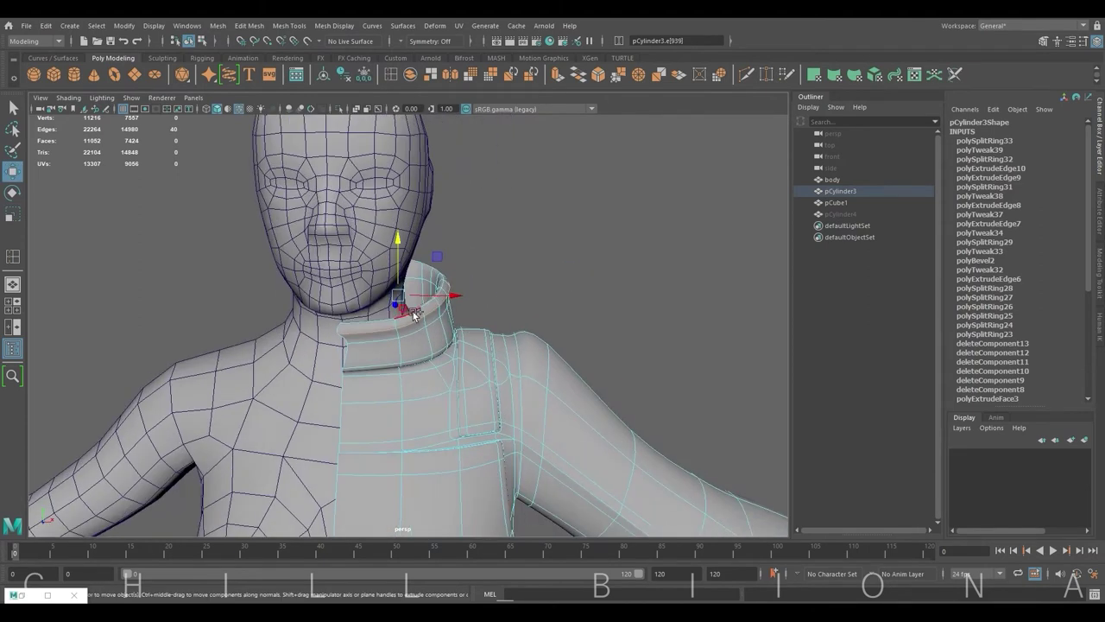
click(468, 290)
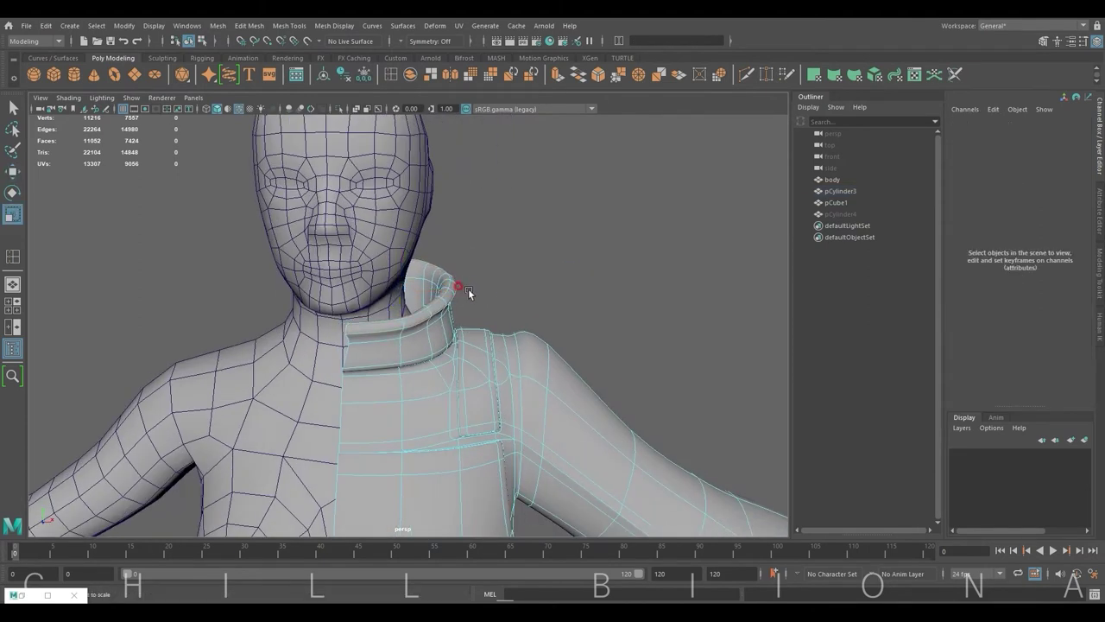
click(459, 291)
key(w)
mouse_move(486, 307)
alt+mouse_down()
mouse_move(432, 318)
mouse_move(636, 277)
alt+mouse_up()
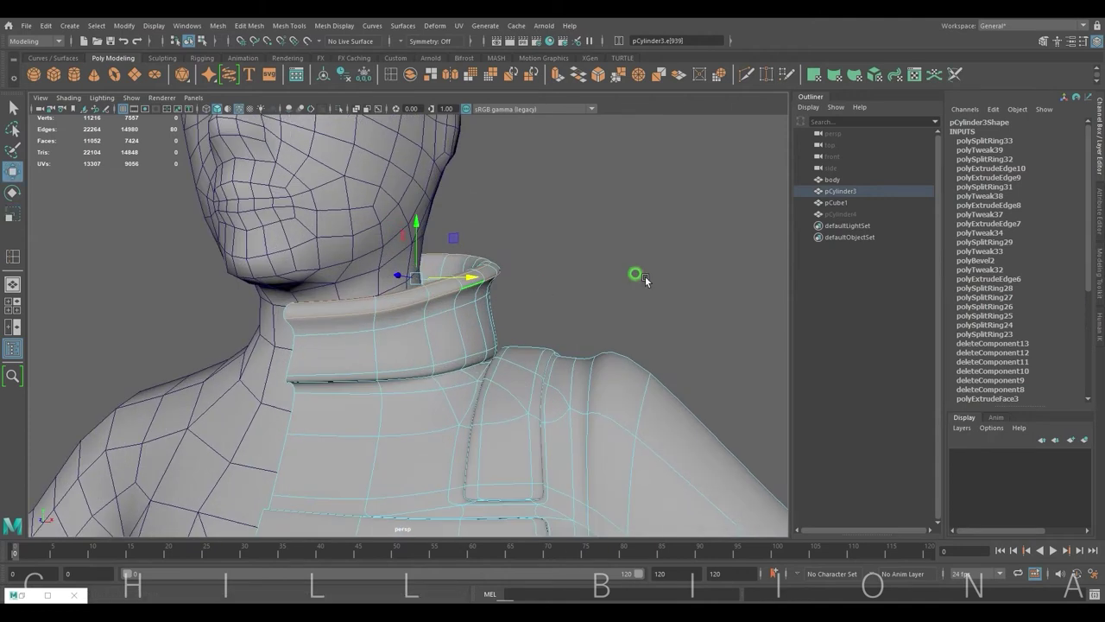
click(432, 299)
alt+drag(451, 315, 435, 335)
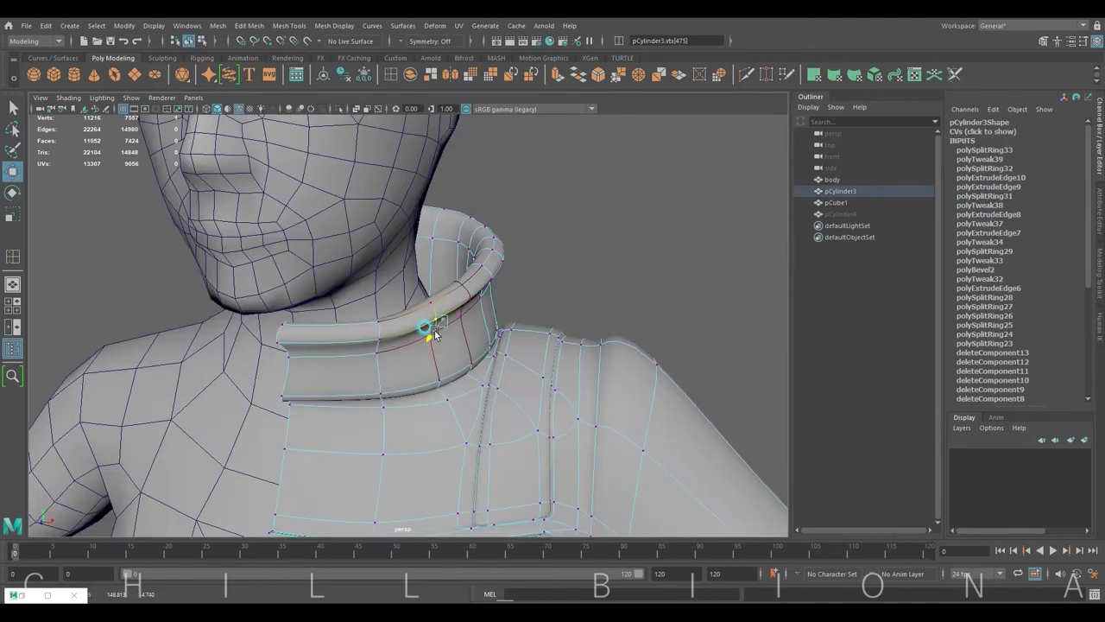
click(428, 311)
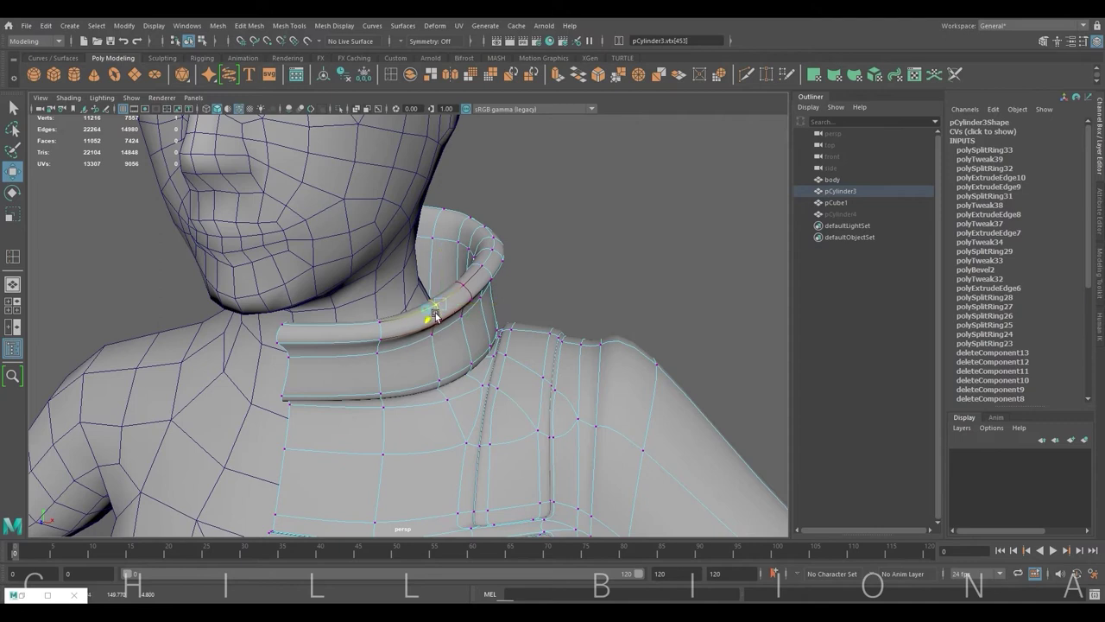
click(544, 276)
Select and adjust vertices along the side of the collar.
scroll(553, 269, down, 3)
mouse_move(559, 266)
alt+mouse_down()
mouse_move(588, 291)
mouse_move(533, 264)
mouse_move(406, 311)
mouse_move(380, 302)
mouse_move(362, 333)
mouse_move(389, 335)
alt+mouse_up()
click(352, 339)
click(338, 333)
click(339, 328)
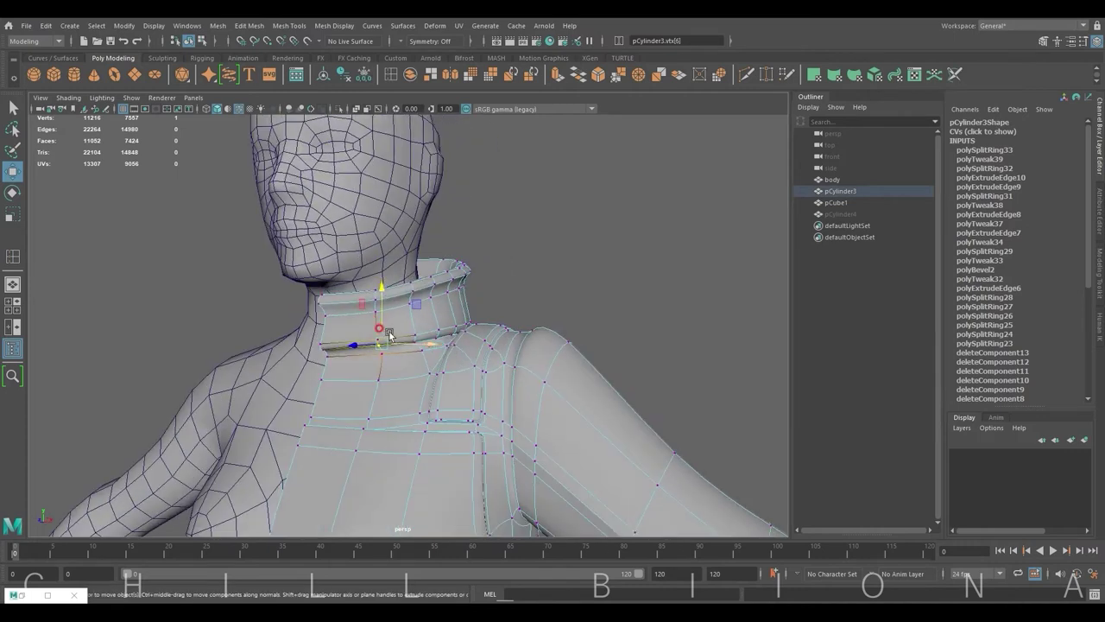
click(412, 332)
click(406, 335)
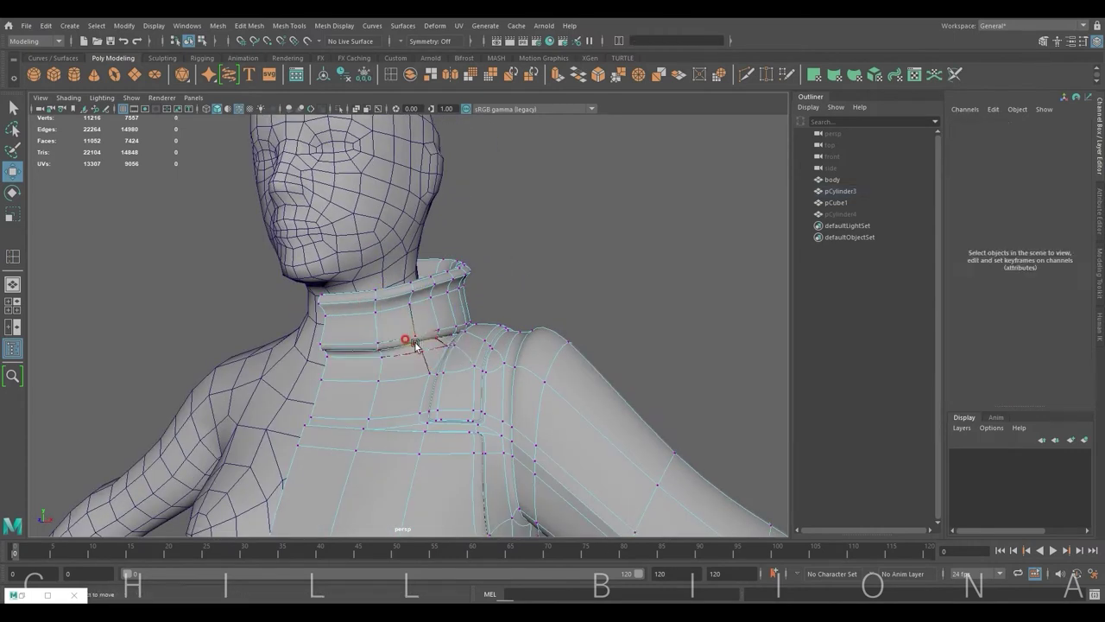
click(416, 326)
mouse_move(442, 346)
alt+mouse_down()
mouse_move(588, 278)
mouse_move(352, 306)
alt+mouse_up()
click(567, 286)
Select edges along the bottom and sides of the collar.
click(358, 292)
click(513, 301)
mouse_move(513, 301)
alt+mouse_down()
mouse_move(514, 290)
mouse_move(387, 301)
mouse_move(486, 309)
mouse_move(750, 254)
mouse_move(454, 296)
alt+mouse_up()
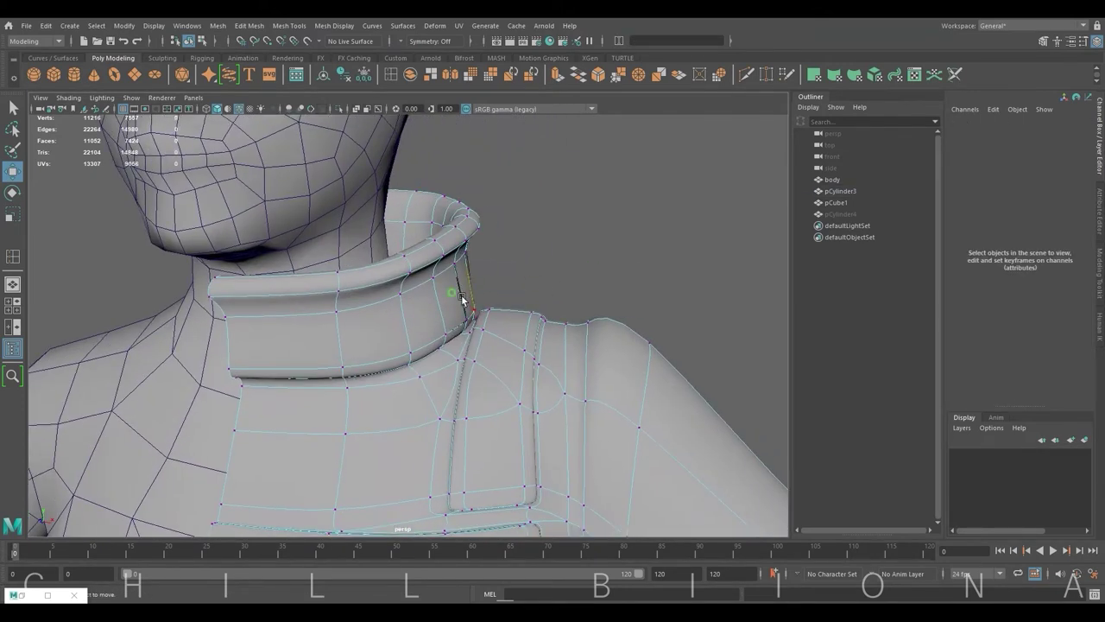
click(484, 321)
click(460, 359)
mouse_move(439, 342)
alt+mouse_down()
mouse_move(459, 359)
mouse_move(325, 311)
mouse_move(447, 420)
mouse_move(484, 474)
mouse_move(424, 452)
mouse_move(356, 396)
alt+mouse_up()
click(394, 382)
shift+click(439, 424)
click(364, 378)
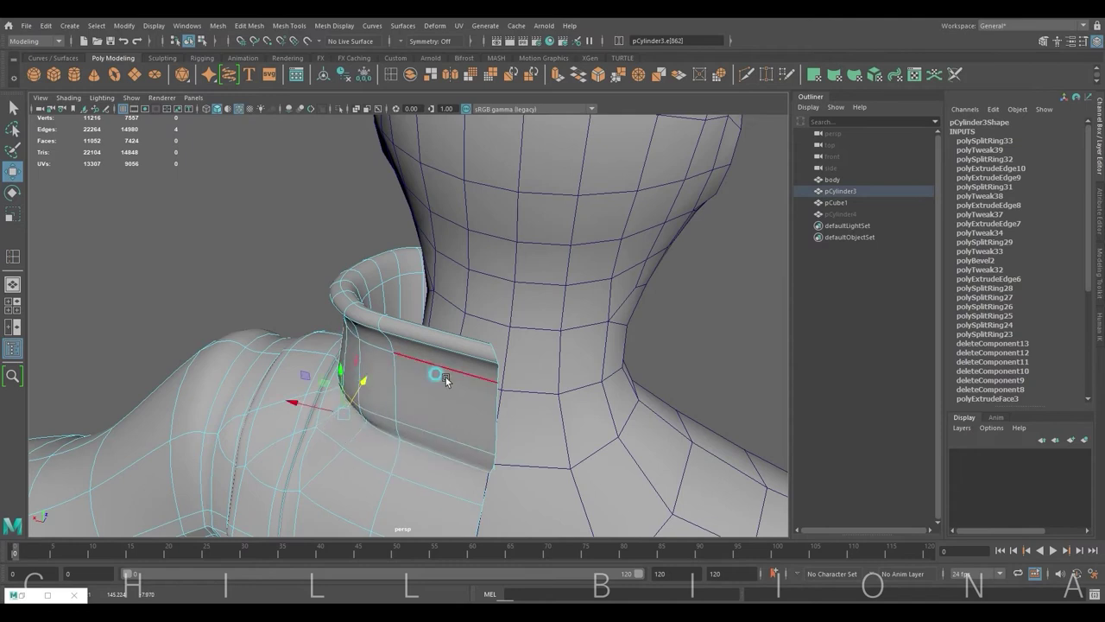
Select collar edges at the neck, back, top and front.
mouse_move(446, 380)
alt+mouse_down()
mouse_move(365, 382)
mouse_move(455, 394)
mouse_move(401, 318)
mouse_move(357, 303)
mouse_move(497, 336)
mouse_move(509, 287)
alt+mouse_up()
click(394, 371)
click(496, 337)
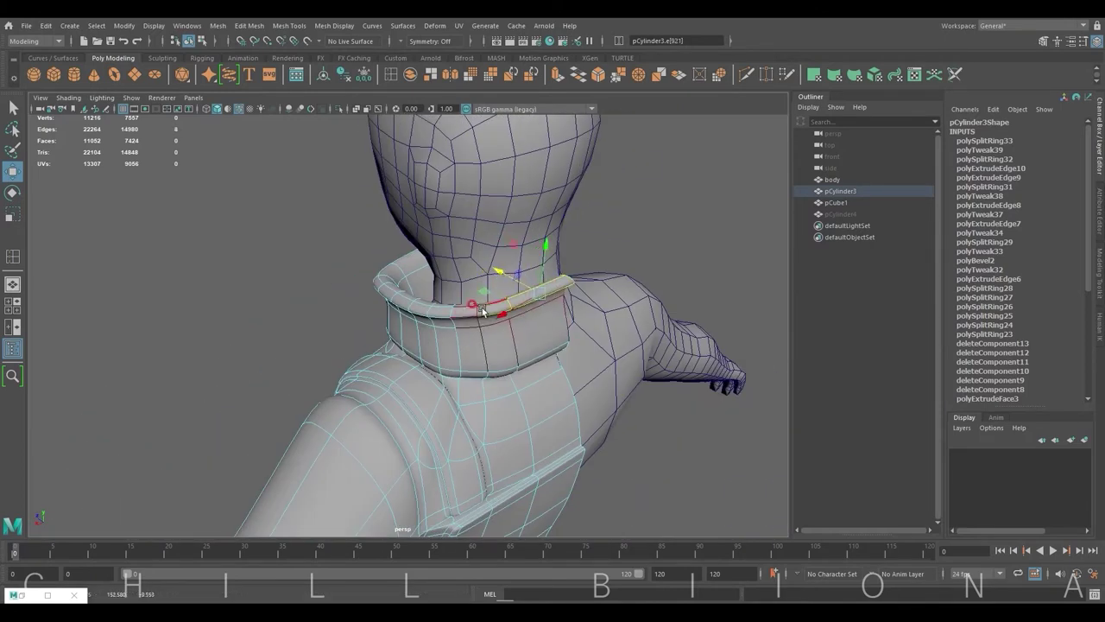
click(447, 328)
mouse_move(474, 329)
alt+mouse_down()
mouse_move(612, 303)
mouse_move(622, 278)
mouse_move(444, 320)
mouse_move(469, 284)
mouse_move(582, 250)
mouse_move(386, 264)
mouse_move(371, 247)
mouse_move(402, 266)
mouse_move(491, 279)
mouse_move(311, 311)
mouse_move(297, 265)
alt+mouse_up()
click(492, 326)
Marquee-select the front opening vertices and pull them in to close under the chin.
key(F9)
click(488, 324)
click(369, 246)
click(402, 266)
click(310, 311)
key(e)
key(w)
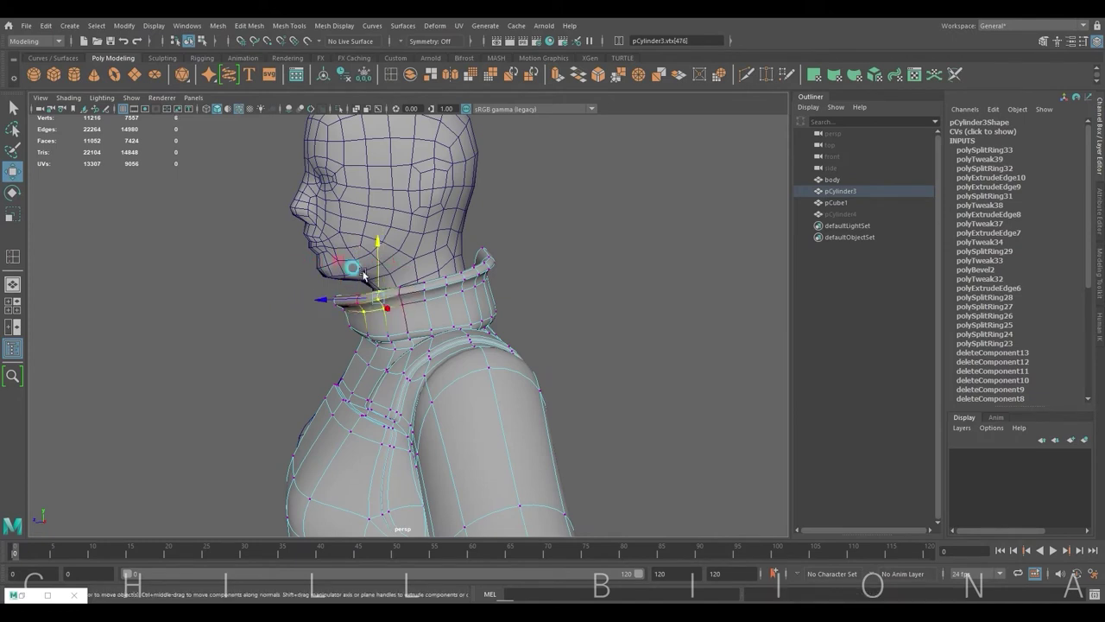
drag(416, 309, 383, 278)
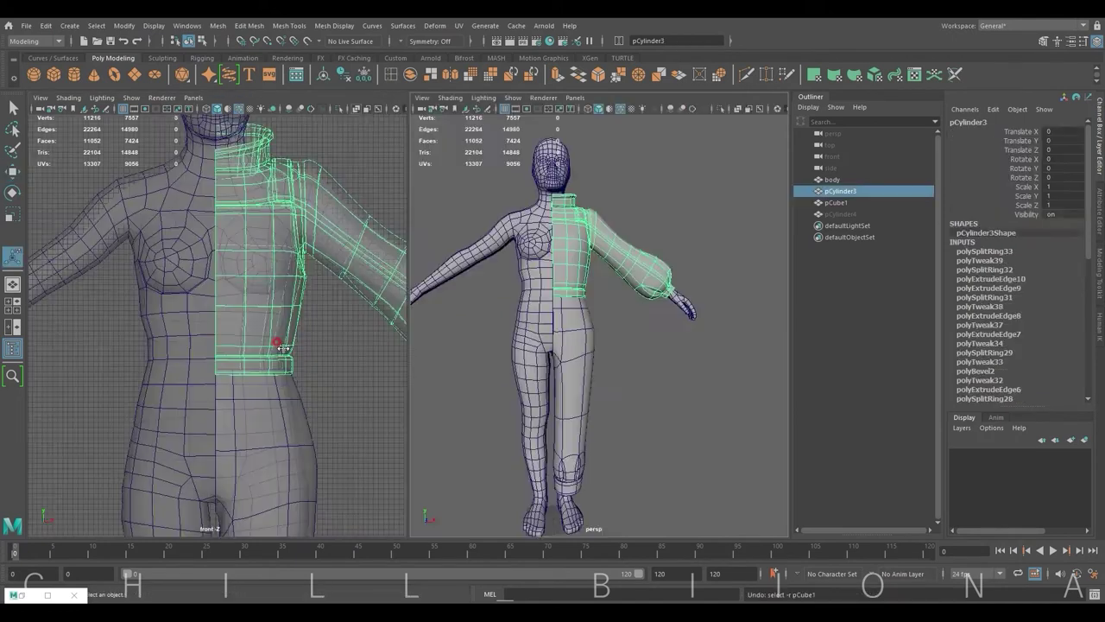
Scale and move the bottom row of jacket hem vertices.
right_drag(259, 328, 250, 302)
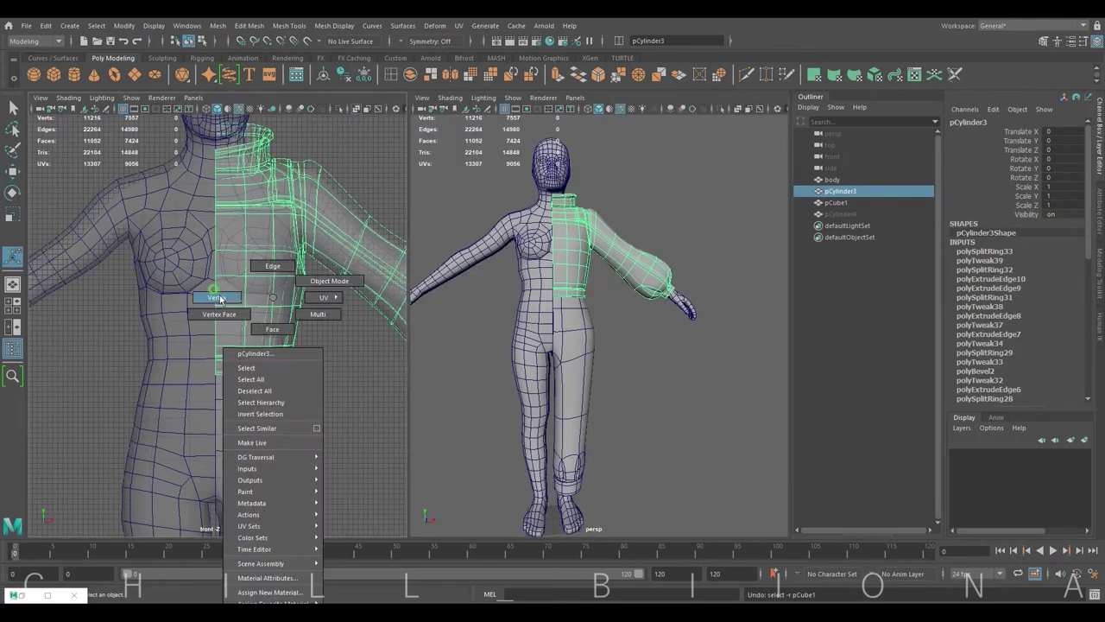
mouse_move(192, 330)
mouse_down()
mouse_move(309, 376)
mouse_move(292, 390)
mouse_up()
key(y)
drag(230, 335, 230, 337)
key(r)
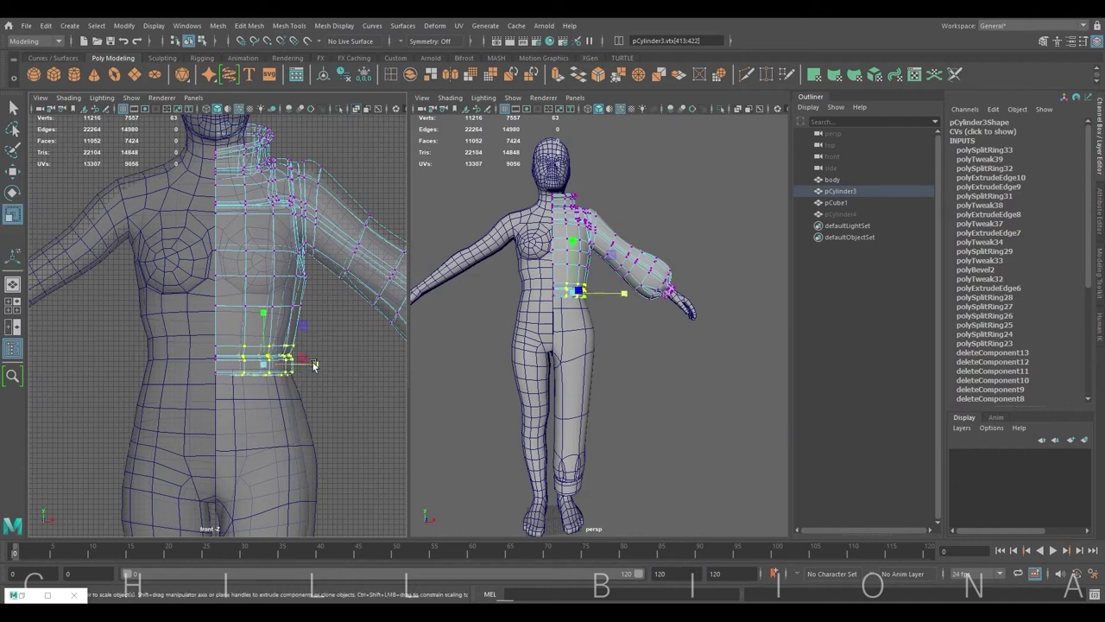
key(w)
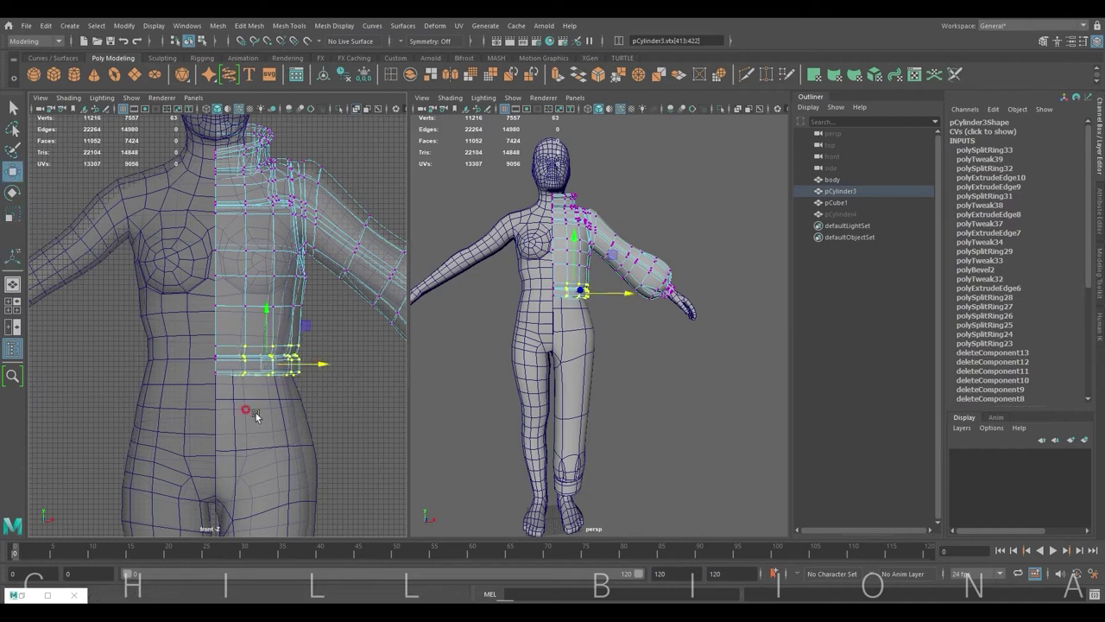
Move and scale the row of pants waistband vertices.
click(259, 417)
right_drag(296, 315, 259, 298)
click(312, 377)
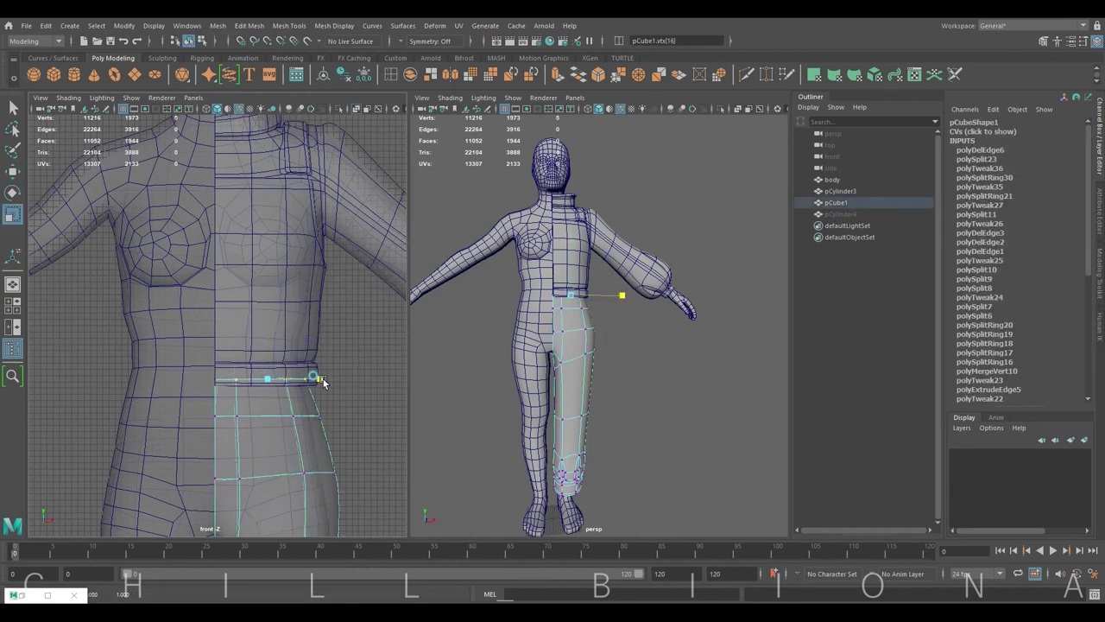
key(w)
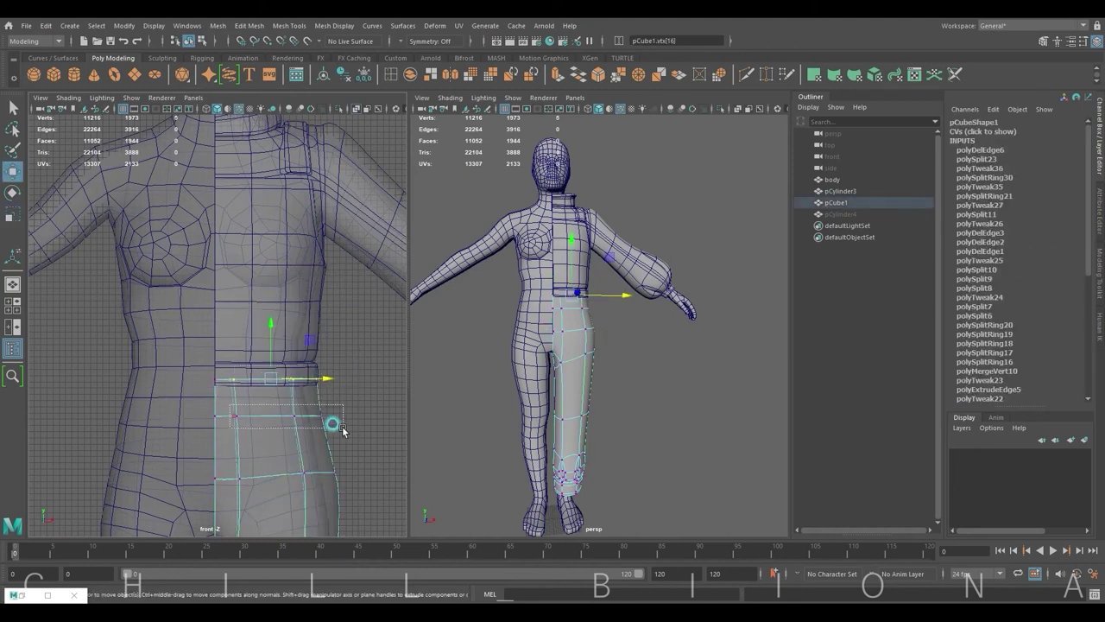
drag(230, 405, 343, 428)
key(r)
scroll(342, 389, down, 3)
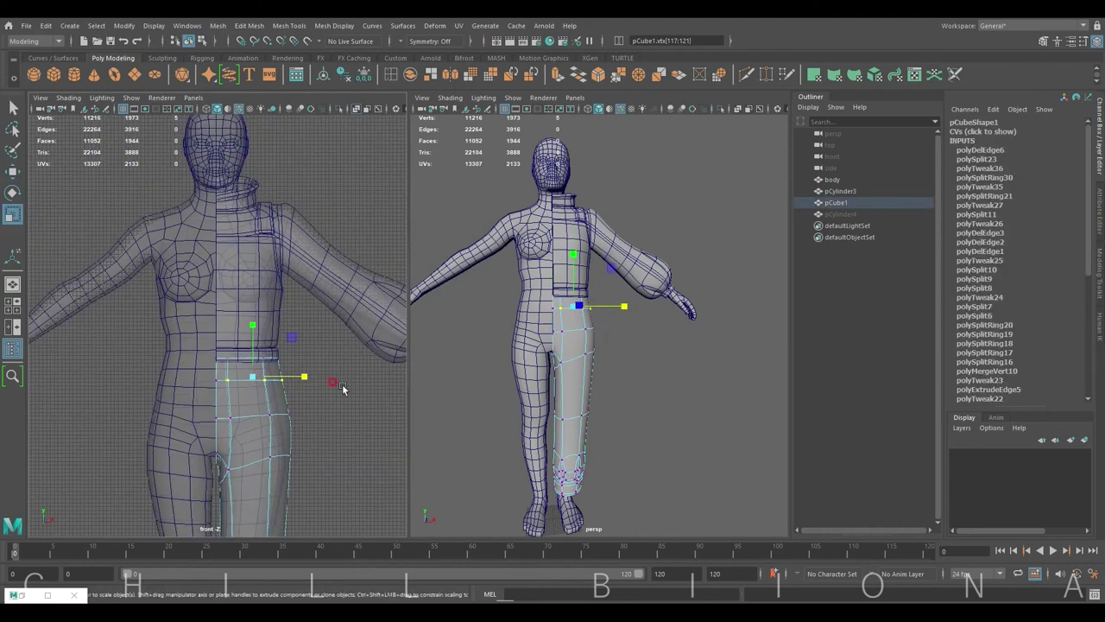
Select the jacket hem edge loop, trying and undoing its deletion.
click(257, 298)
scroll(302, 360, up, 3)
scroll(294, 356, up, 3)
right_drag(247, 302, 247, 267)
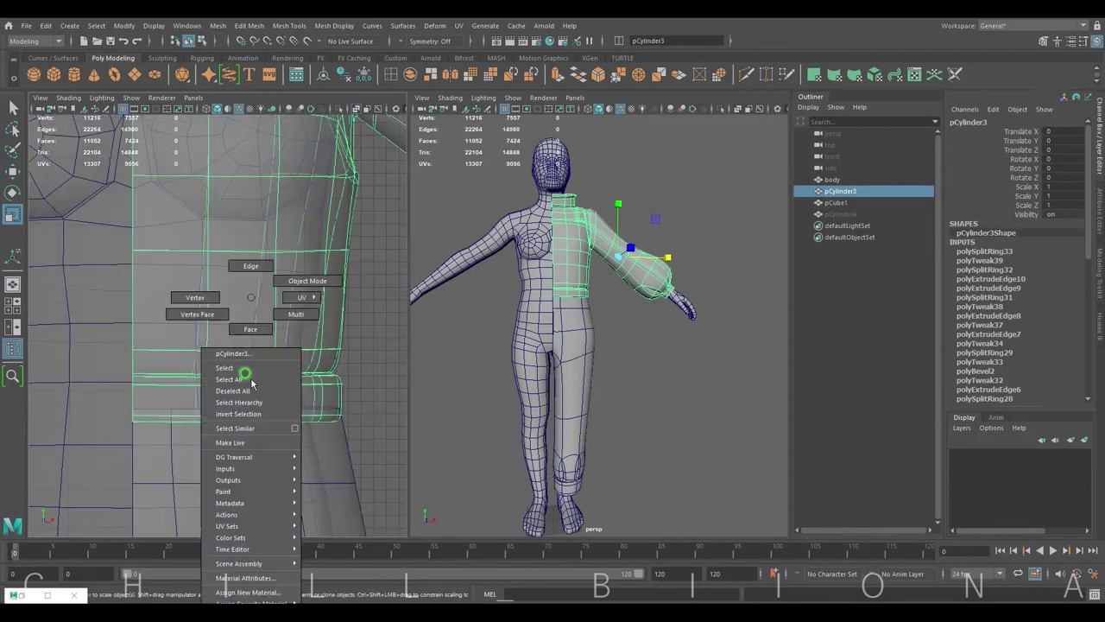
double_click(225, 384)
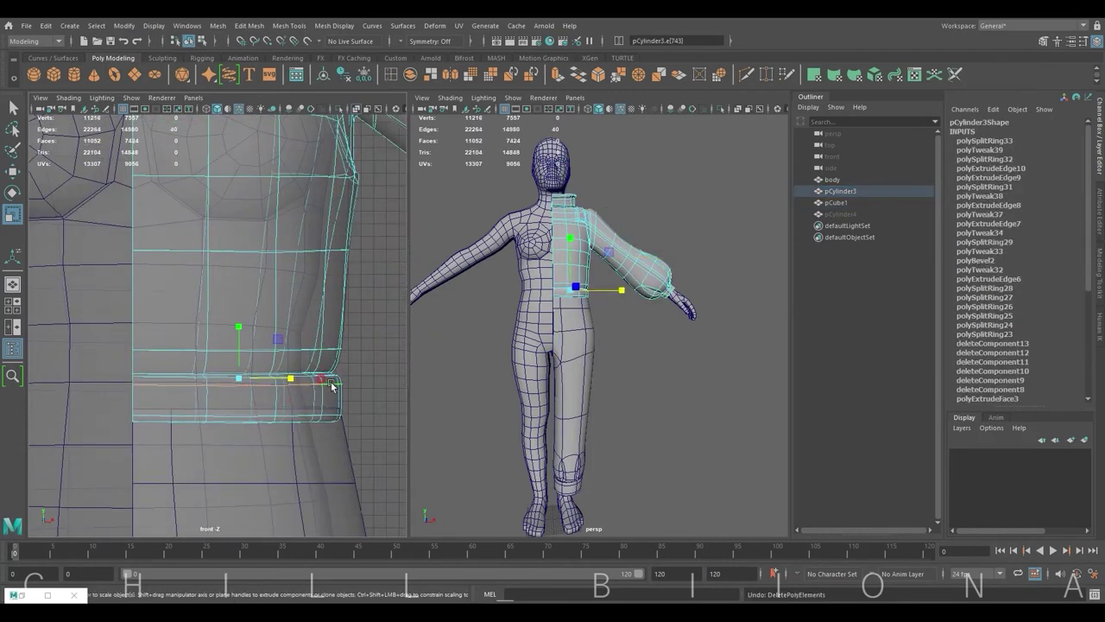
key(w)
key(ctrl+Delete)
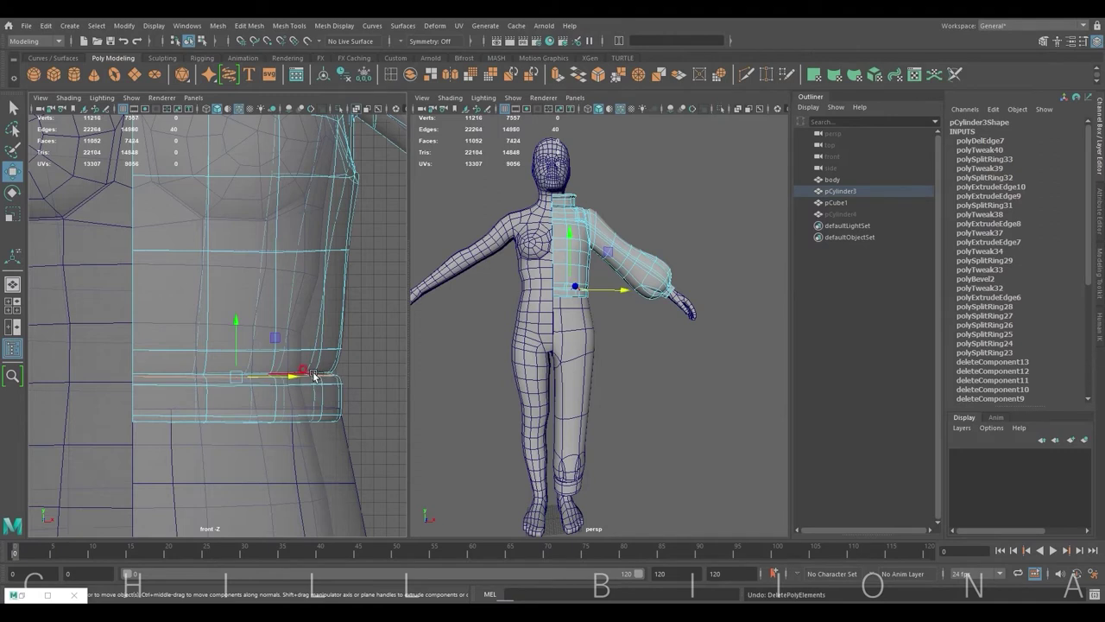
key(ctrl+z)
Slide a hem edge loop along X and scale the bottom hem loop.
scroll(629, 301, up, 5)
alt+middle_drag(628, 300, 666, 405)
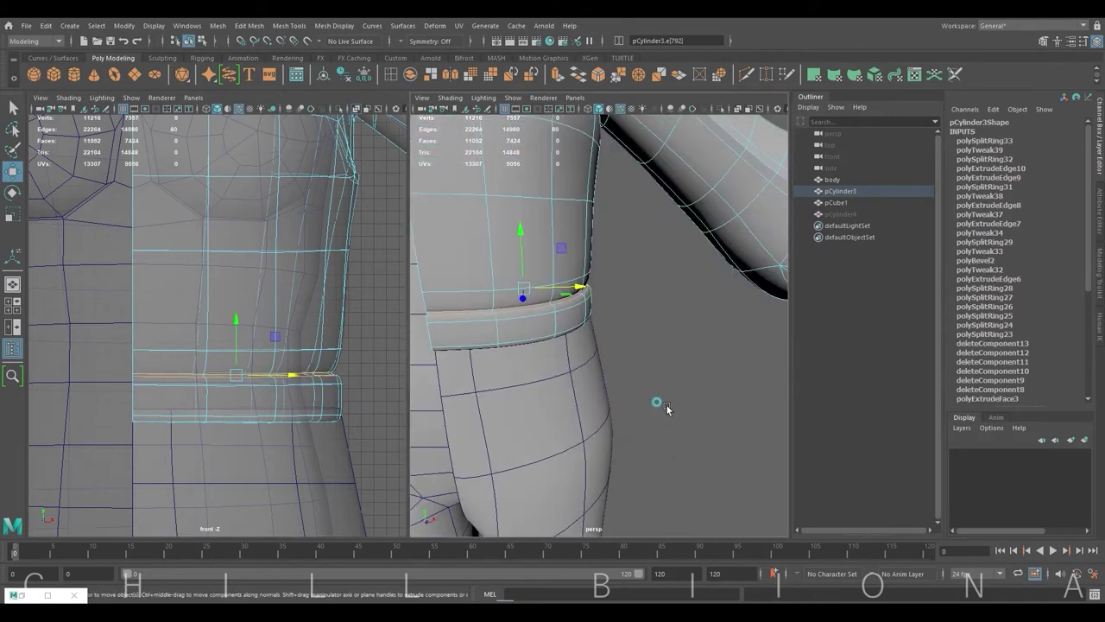
key(r)
double_click(496, 275)
key(w)
mouse_move(496, 275)
mouse_down()
mouse_move(532, 276)
mouse_move(642, 346)
mouse_move(525, 333)
mouse_move(637, 316)
mouse_move(618, 308)
mouse_move(666, 335)
mouse_up()
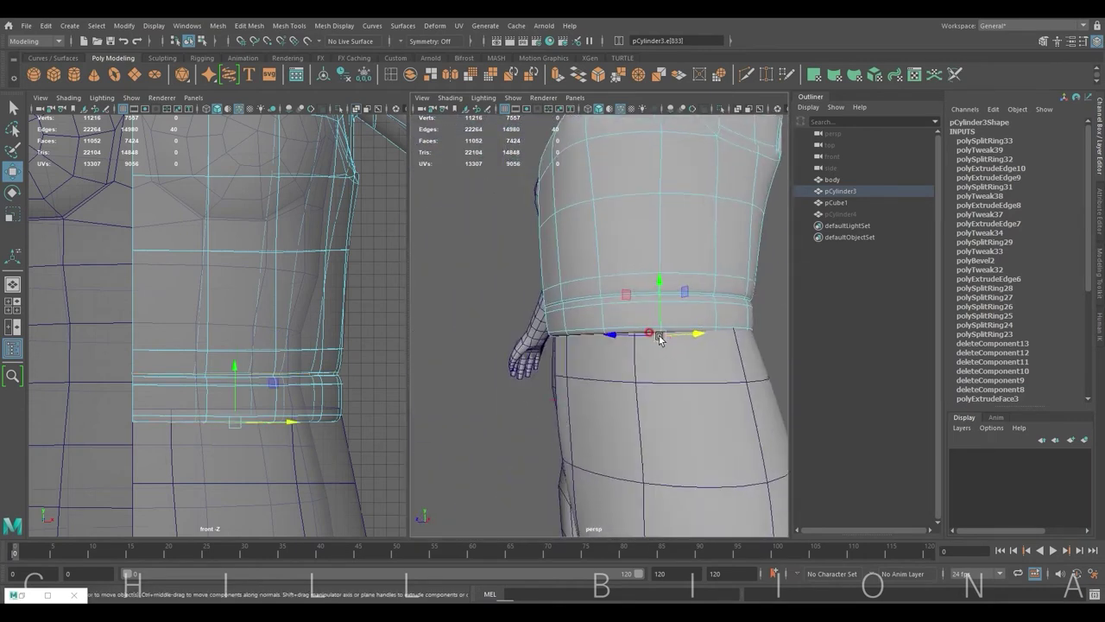
key(r)
double_click(668, 337)
scroll(317, 419, down, 3)
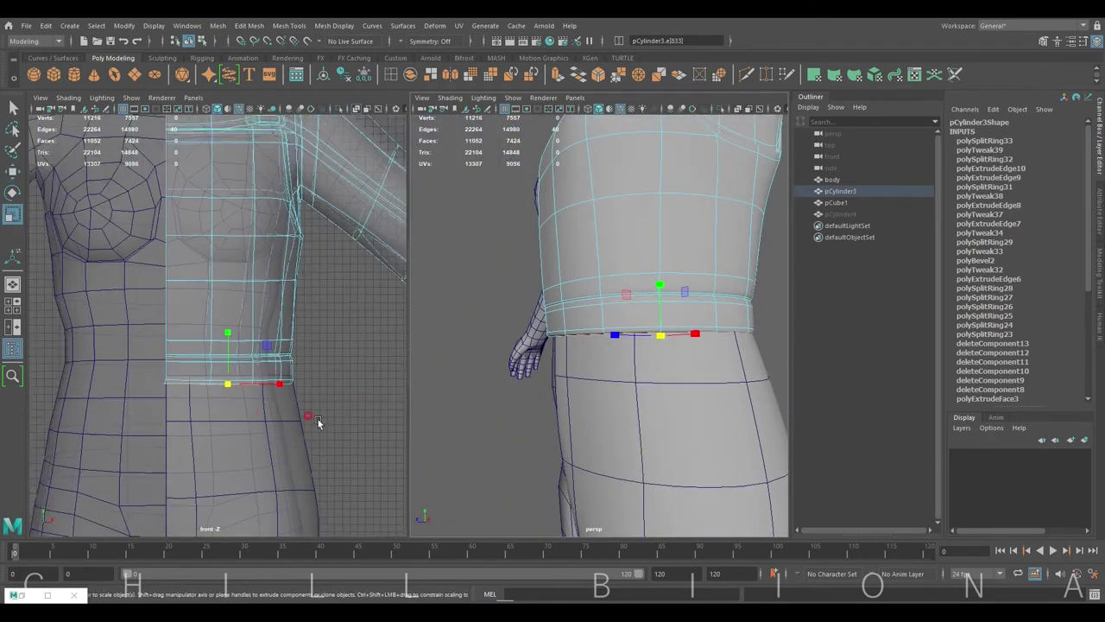
scroll(317, 419, down, 3)
scroll(318, 419, down, 3)
Nudge a jacket chest vertex slightly to the right.
double_click(251, 270)
right_drag(251, 271, 199, 270)
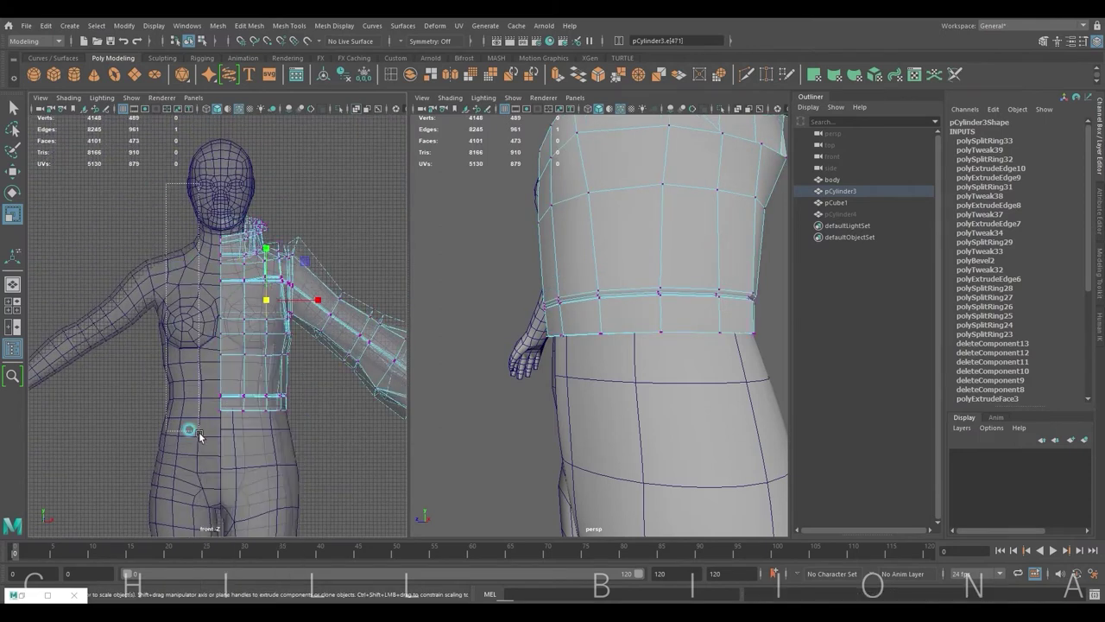
click(222, 274)
scroll(208, 331, up, 5)
key(w)
drag(253, 284, 257, 285)
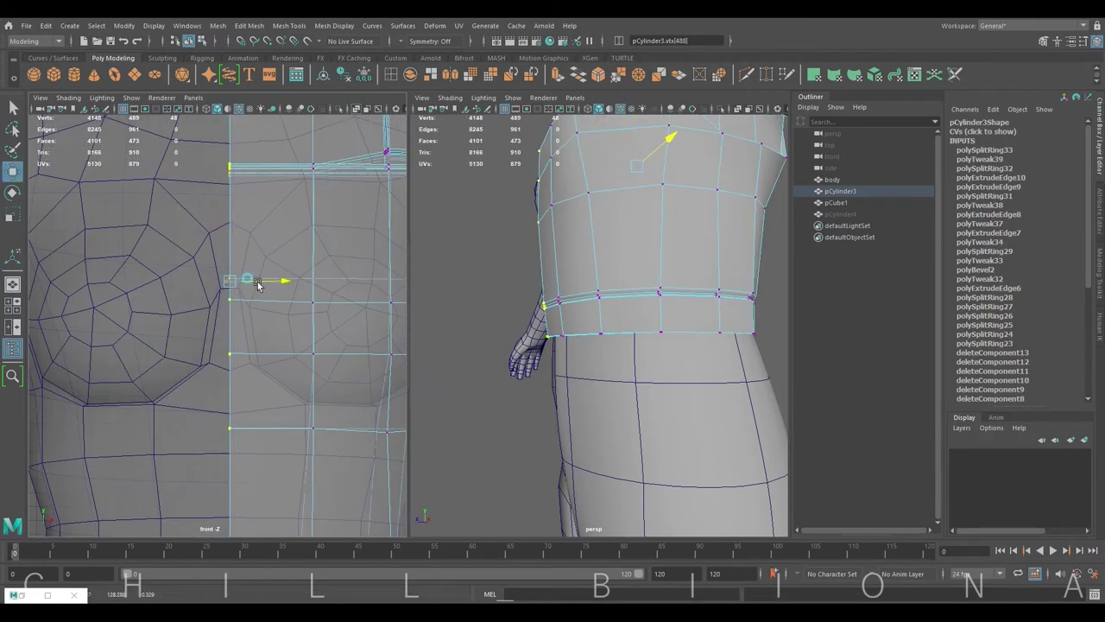
scroll(257, 284, down, 5)
Scale the corner vertices at the pants waist.
key(F8)
click(277, 470)
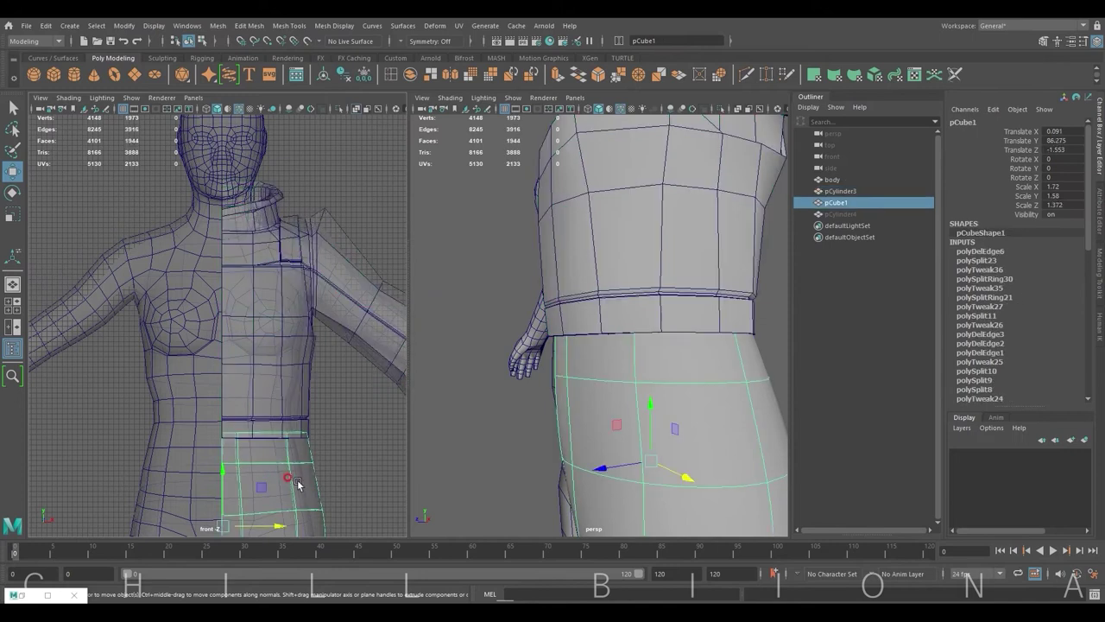
scroll(300, 329, up, 3)
scroll(300, 329, up, 3)
right_drag(267, 198, 217, 197)
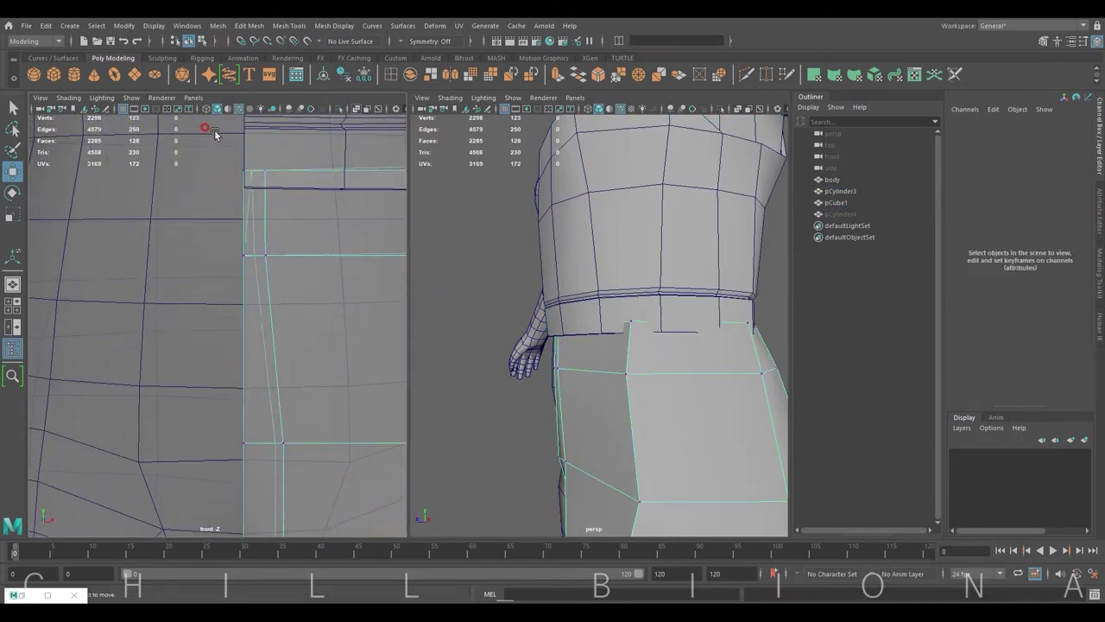
drag(214, 129, 288, 175)
shift+drag(216, 156, 255, 185)
key(r)
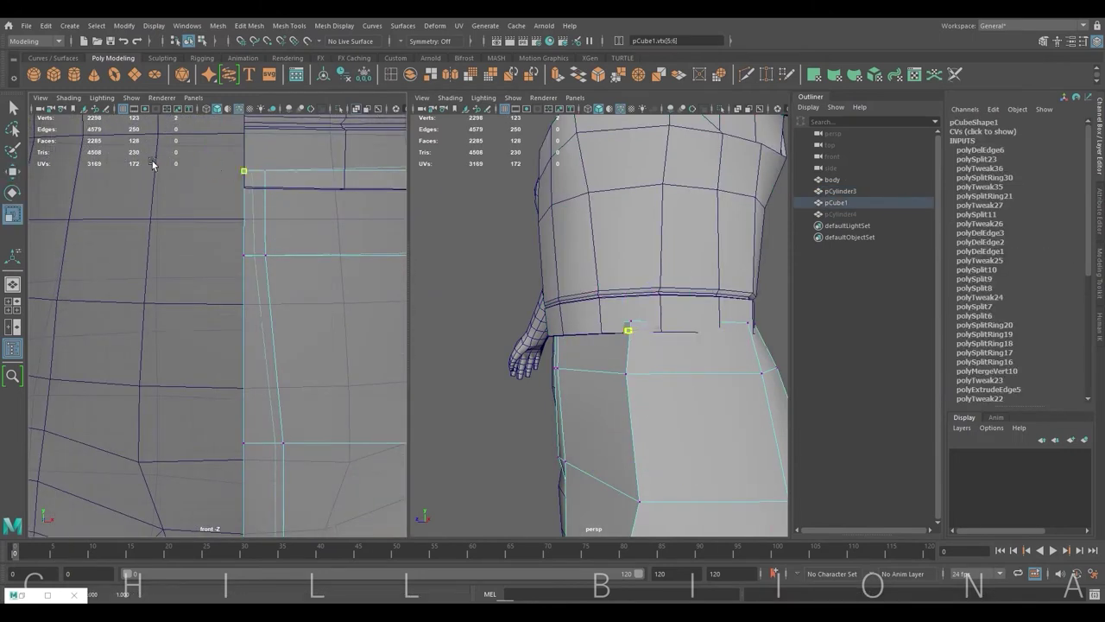
scroll(274, 299, down, 2)
Mirror pCube1's half pants across X into full trousers.
alt+middle_drag(275, 299, 259, 234)
click(231, 311)
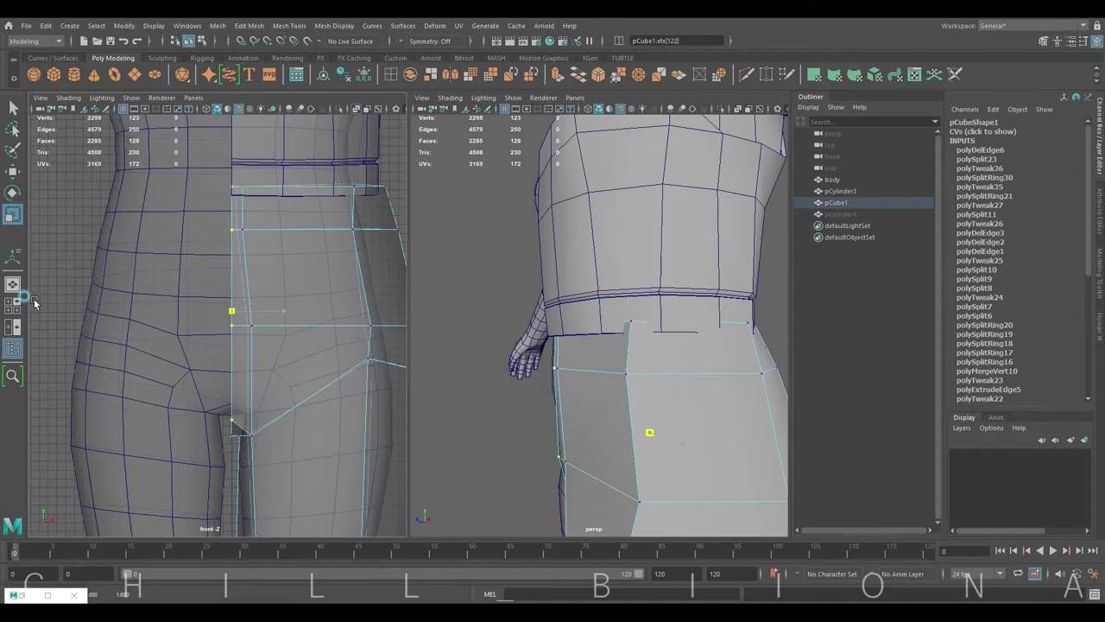
mouse_move(691, 398)
alt+mouse_down()
mouse_move(538, 408)
mouse_move(553, 402)
alt+mouse_up()
shift+right_drag(311, 259, 285, 432)
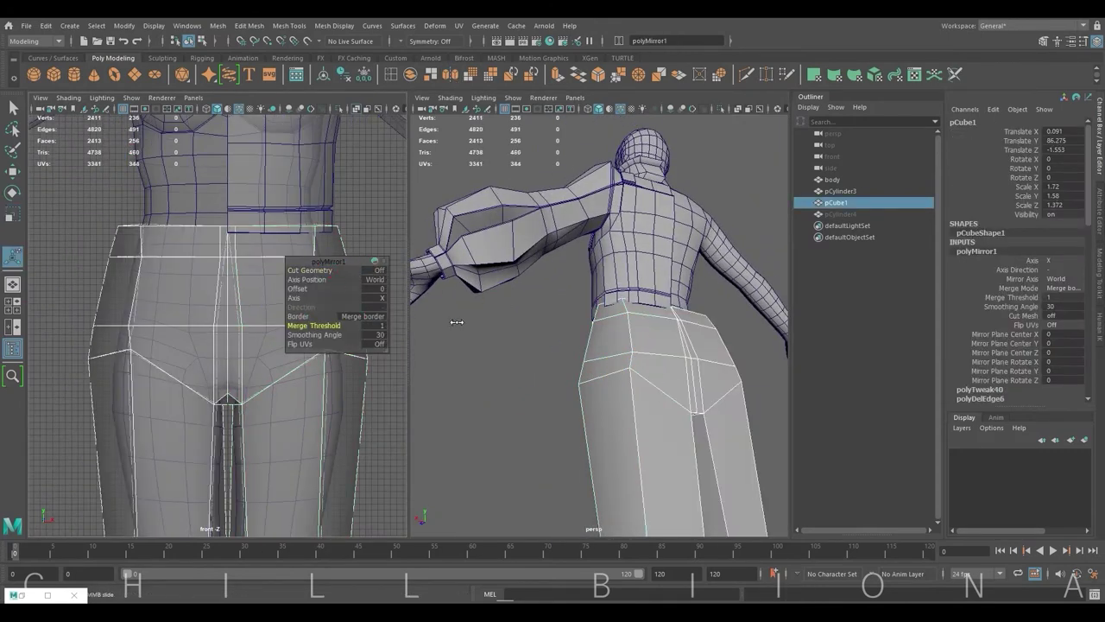
Weld the trouser halves at a 0.2 merge threshold and view them in smooth preview.
mouse_move(670, 407)
alt+mouse_down()
mouse_move(585, 447)
mouse_move(587, 407)
mouse_move(589, 426)
mouse_move(643, 408)
alt+mouse_up()
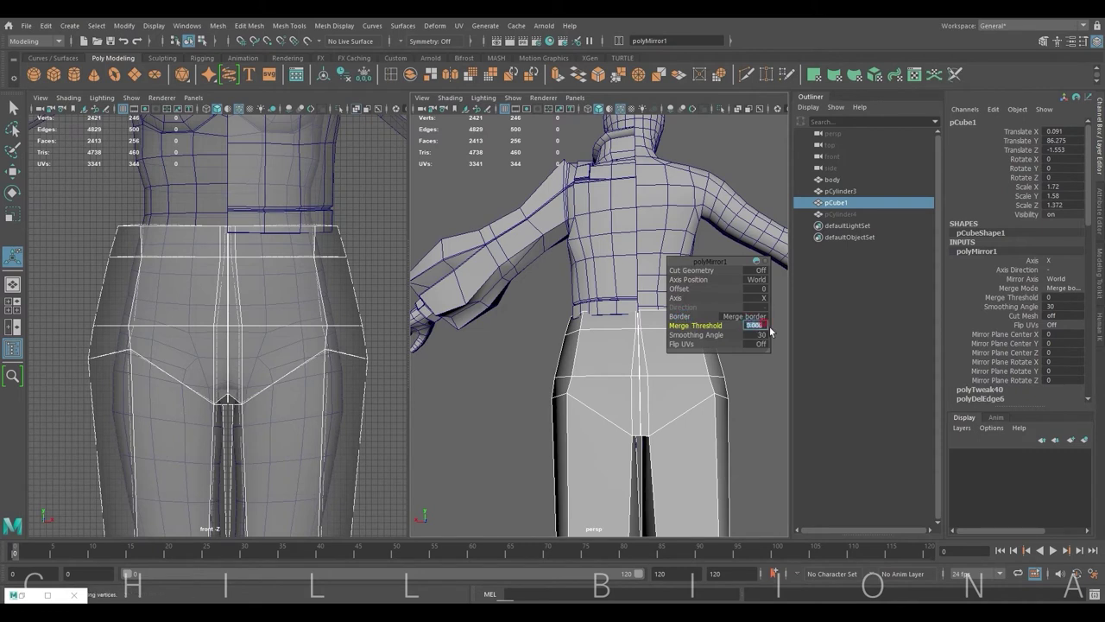
text(0.2)
key(3)
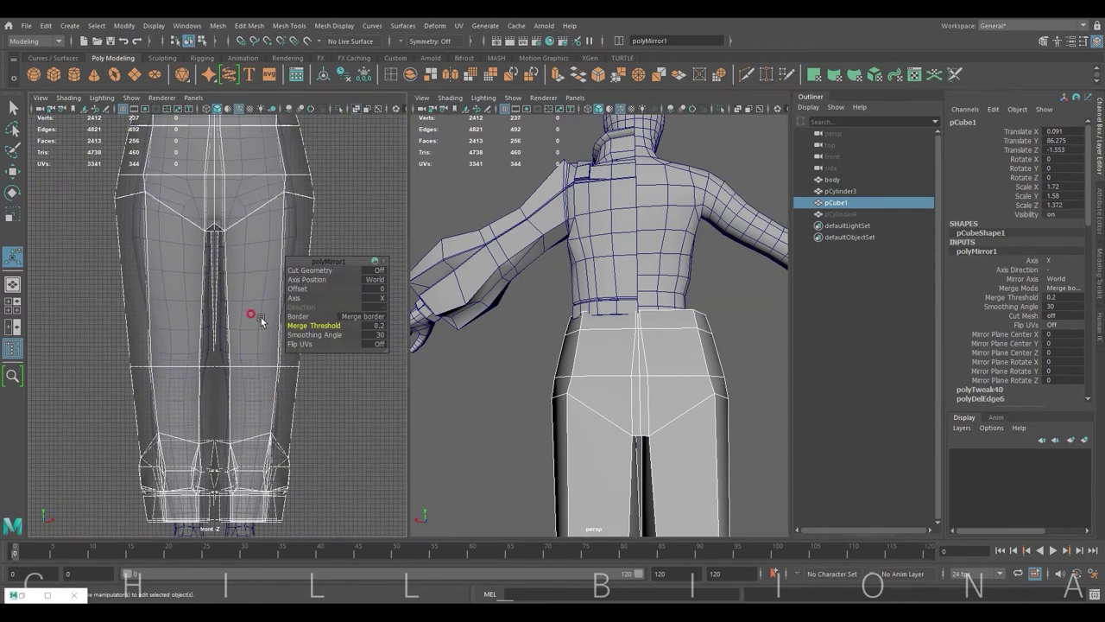
scroll(243, 380, up, 3)
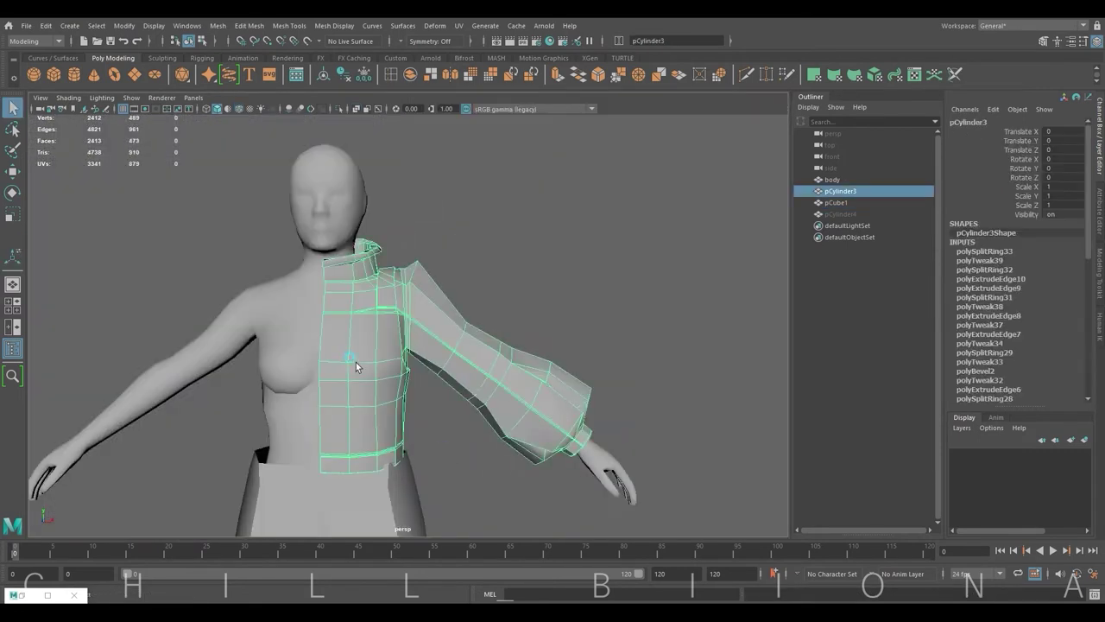
Merge the stray vertices at the jacket's shoulder seam and turn on smooth preview.
scroll(398, 377, up, 5)
scroll(410, 376, up, 3)
right_drag(398, 266, 380, 269)
click(389, 270)
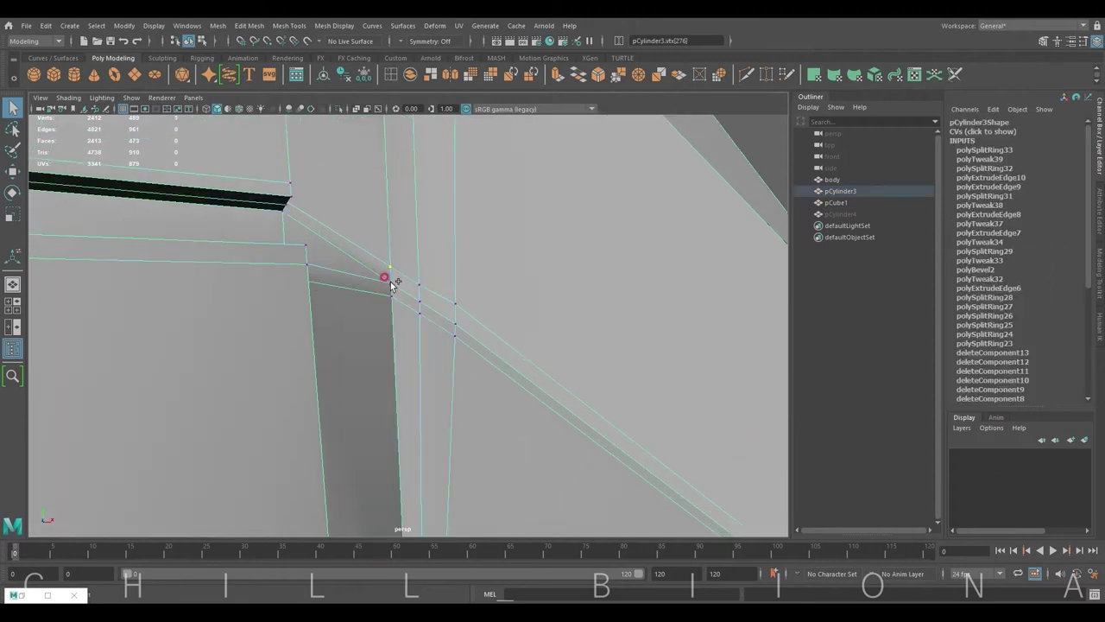
click(639, 74)
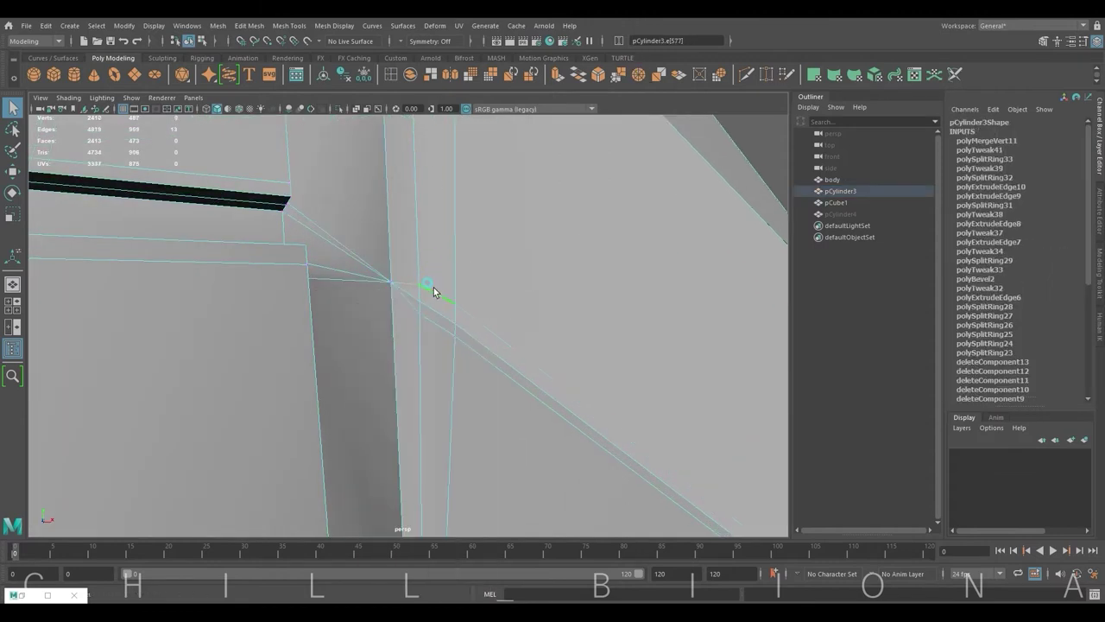
scroll(496, 337, down, 10)
key(3)
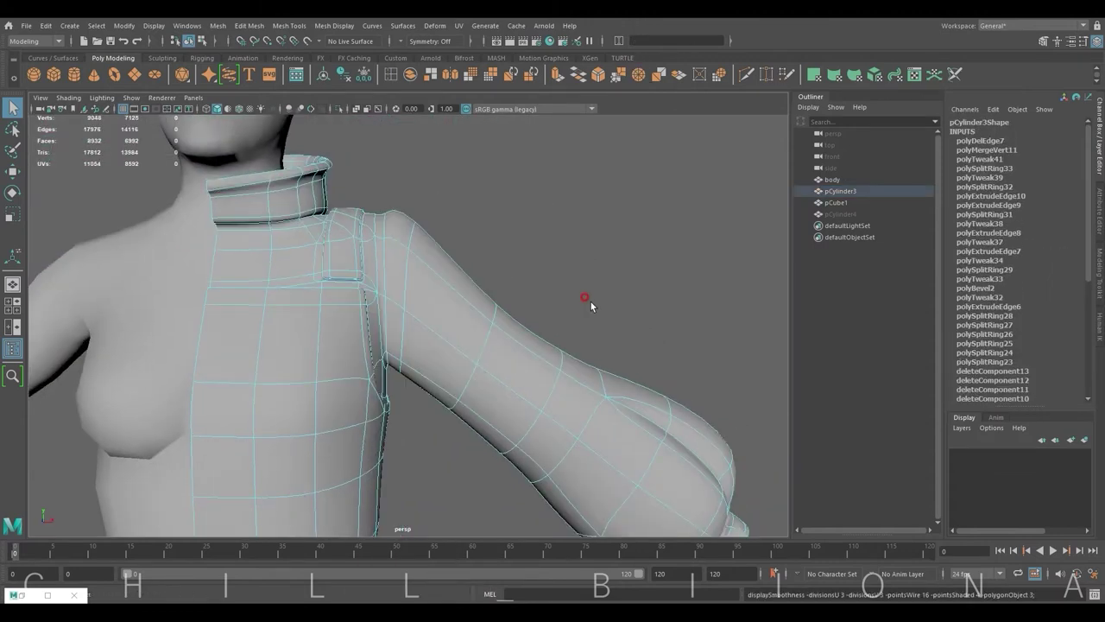
click(585, 299)
Weld the armpit vertex onto its neighbour and delete the leftover diagonal edge.
mouse_move(584, 298)
alt+mouse_down()
mouse_move(588, 324)
mouse_move(336, 311)
alt+mouse_up()
scroll(414, 333, up, 5)
scroll(449, 363, up, 4)
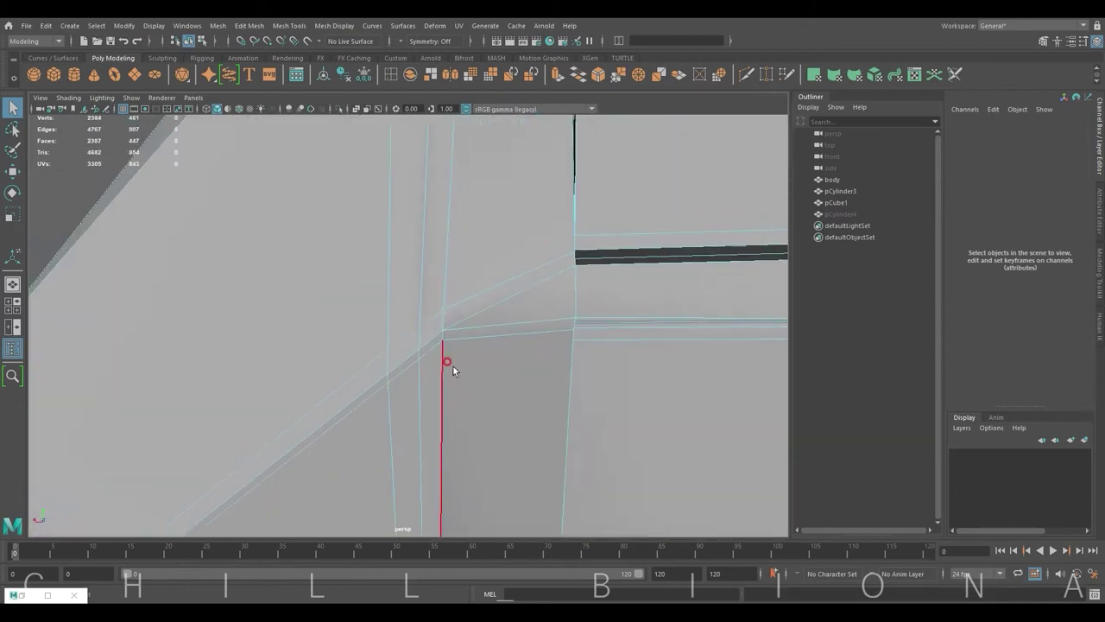
right_drag(474, 297, 436, 317)
click(462, 330)
click(557, 74)
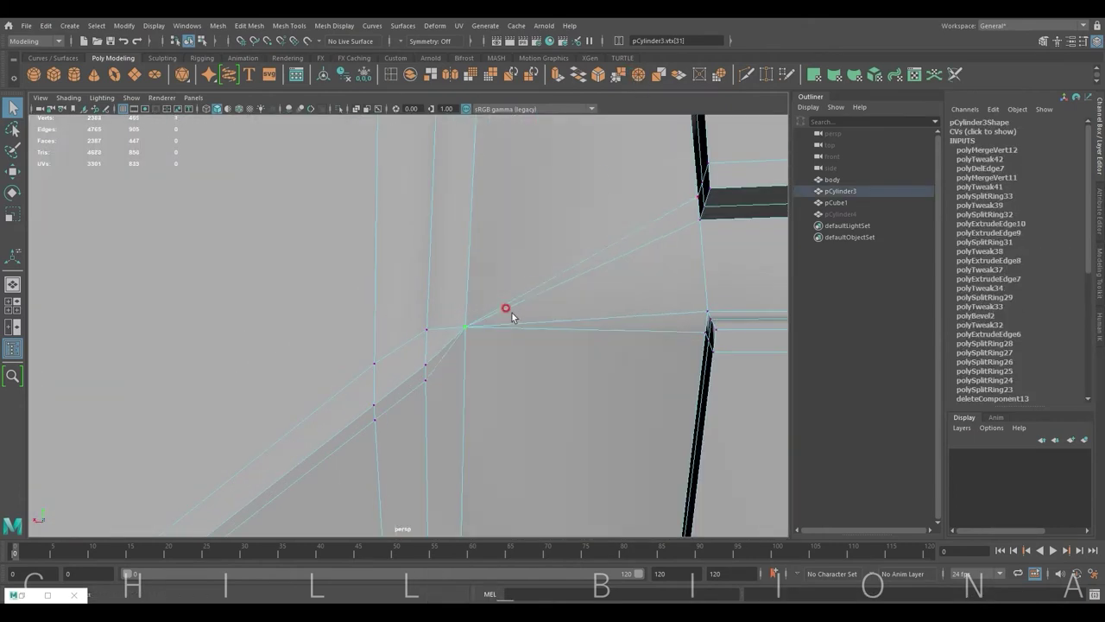
drag(505, 314, 466, 333)
right_drag(469, 296, 410, 341)
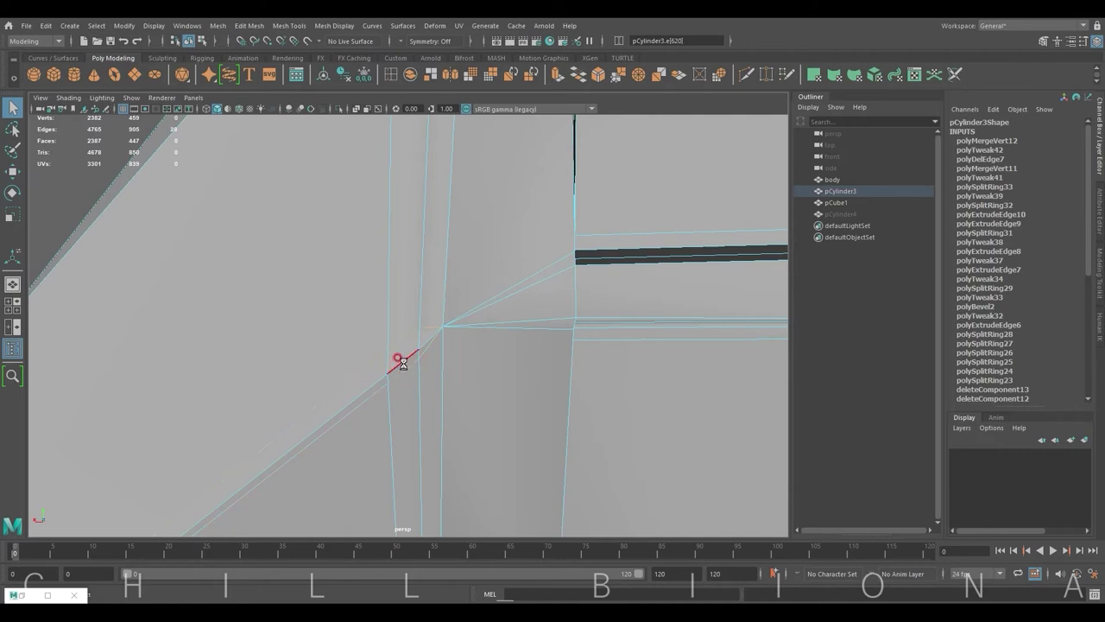
key(Delete)
Return to object mode and lay out front and perspective panes side by side.
scroll(403, 363, down, 5)
scroll(436, 345, up, 3)
scroll(448, 343, up, 2)
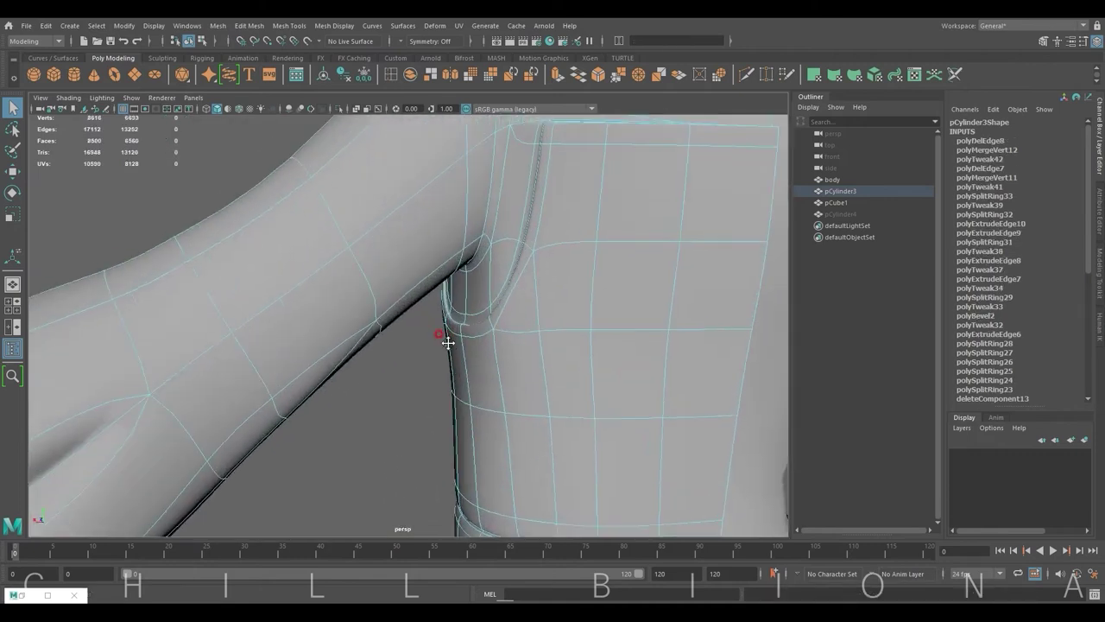
scroll(448, 343, down, 2)
scroll(452, 348, down, 4)
alt+drag(456, 353, 656, 323)
scroll(579, 204, up, 1)
key(F8)
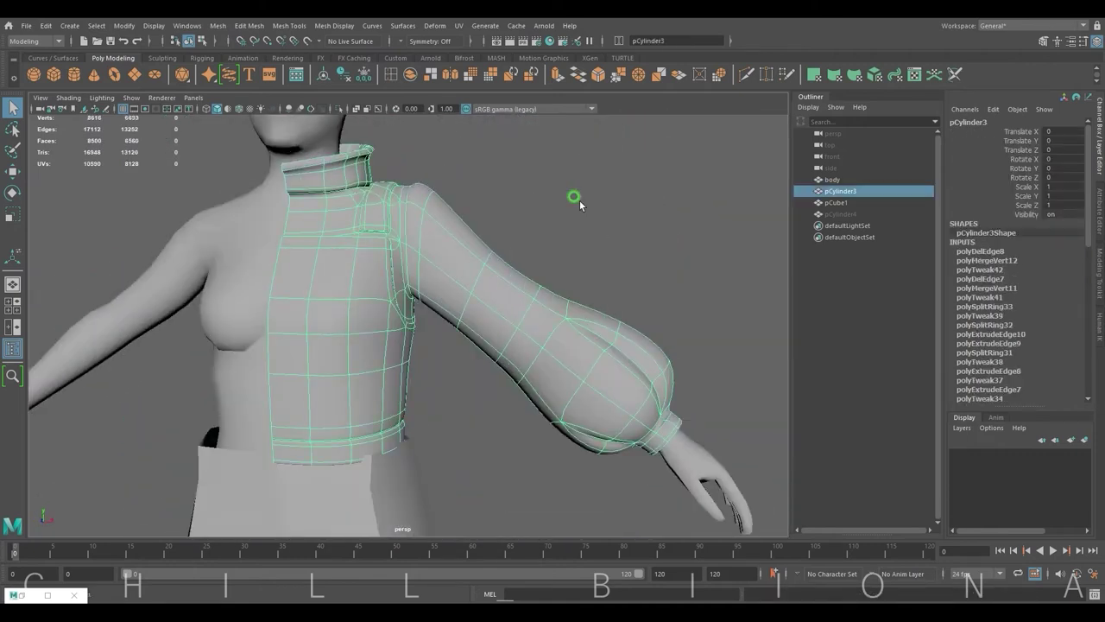
scroll(570, 229, down, 2)
click(13, 327)
Mirror the half jacket across X with merge threshold 0.
key(w)
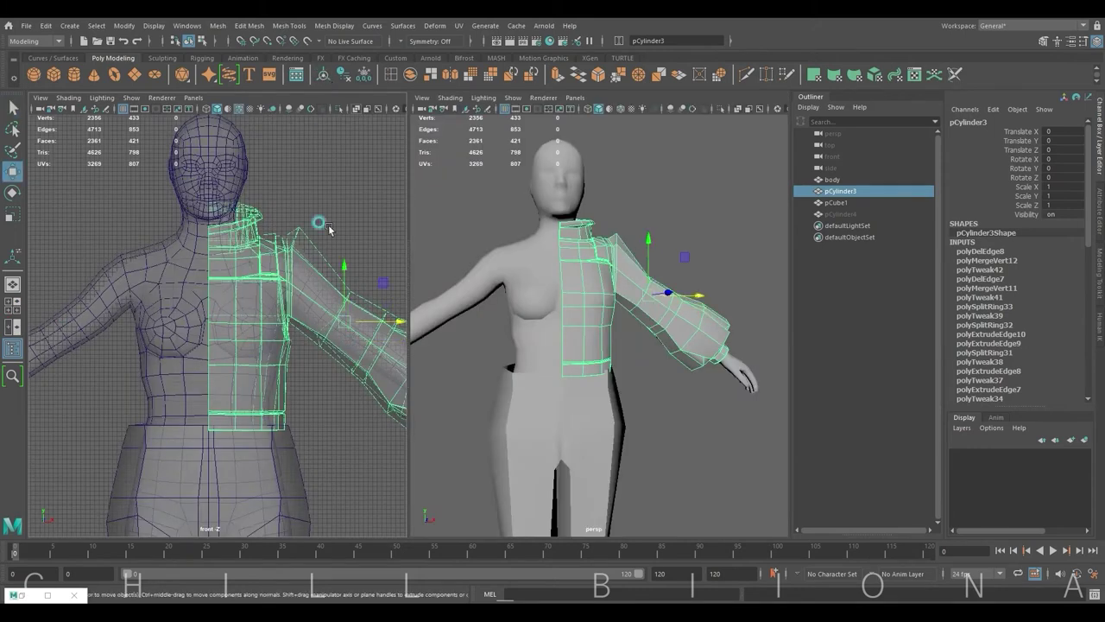
scroll(255, 337, up, 5)
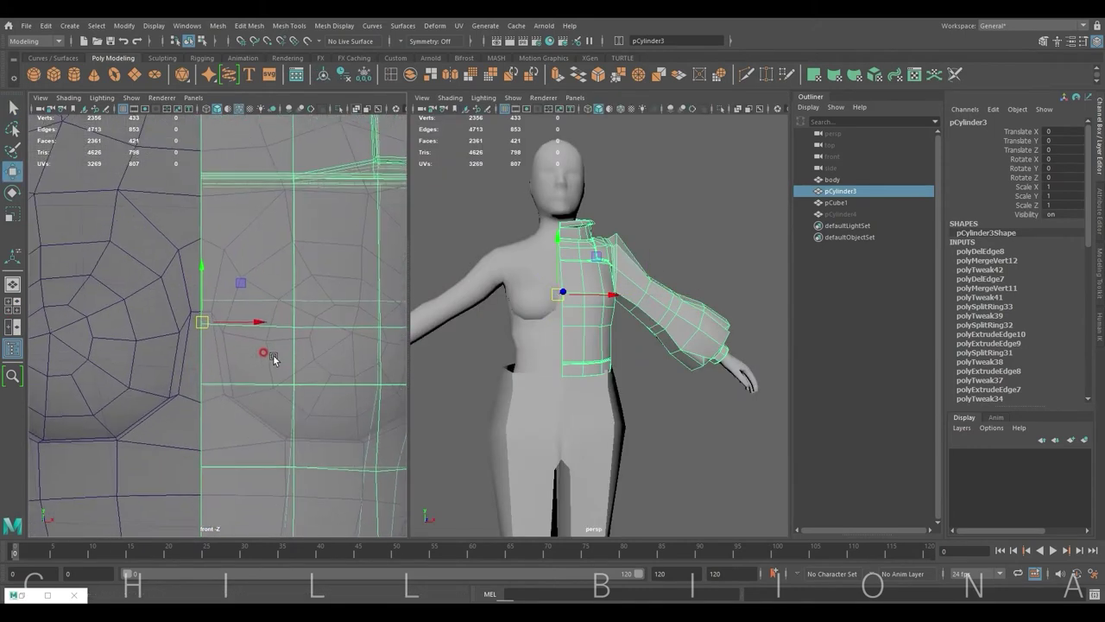
scroll(253, 333, down, 5)
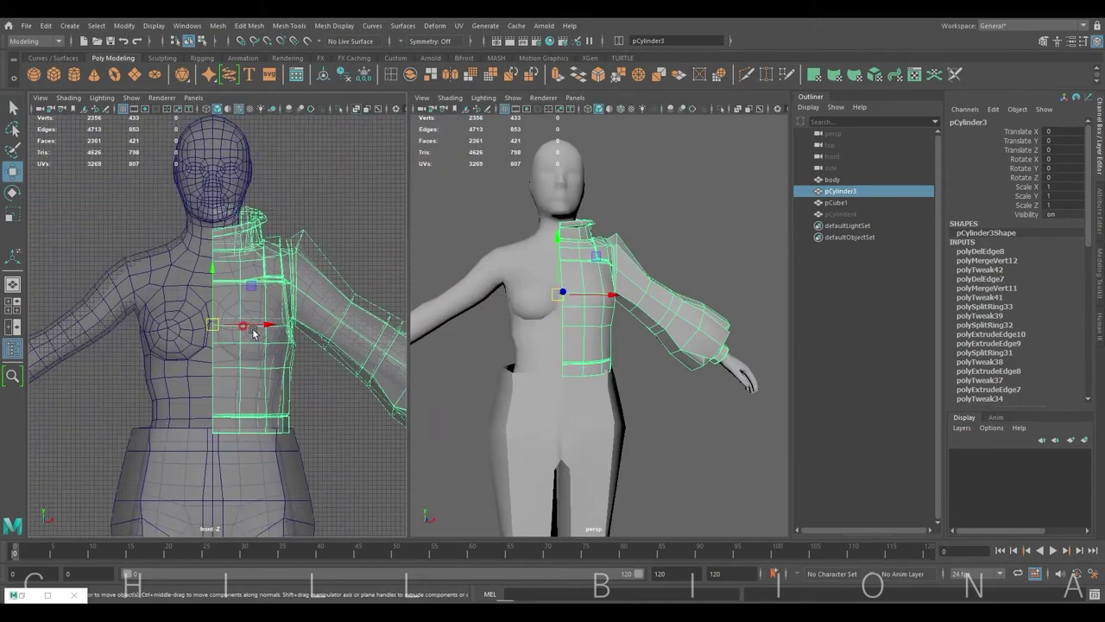
shift+right_drag(437, 174, 306, 272)
drag(315, 320, 207, 331)
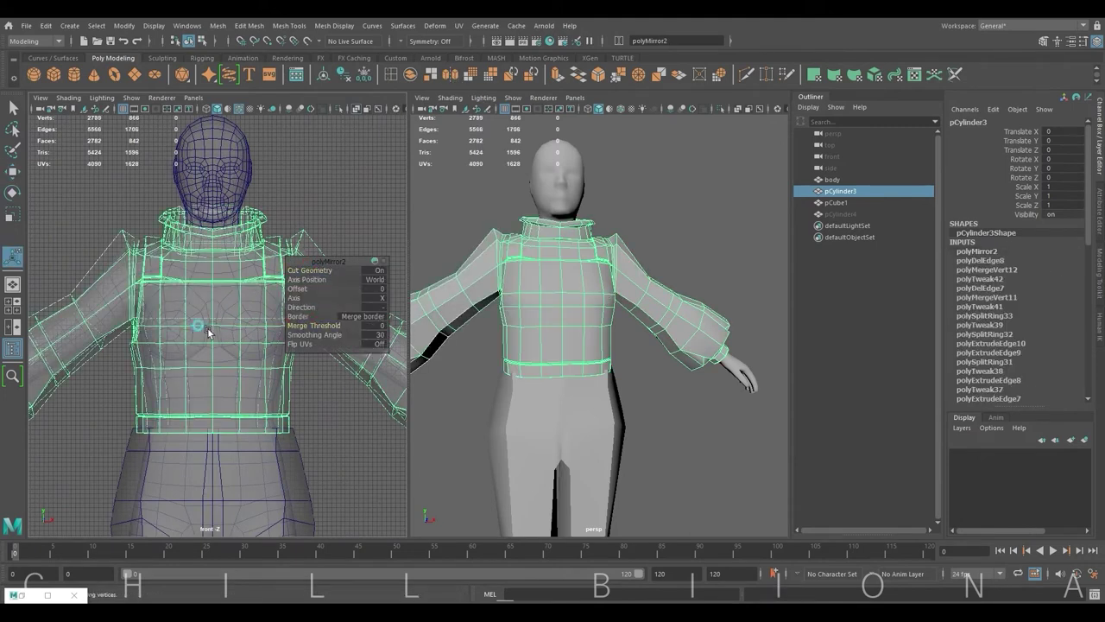
click(291, 328)
Smooth-preview the jacket and trousers, then enlarge the perspective view on the collar.
click(326, 306)
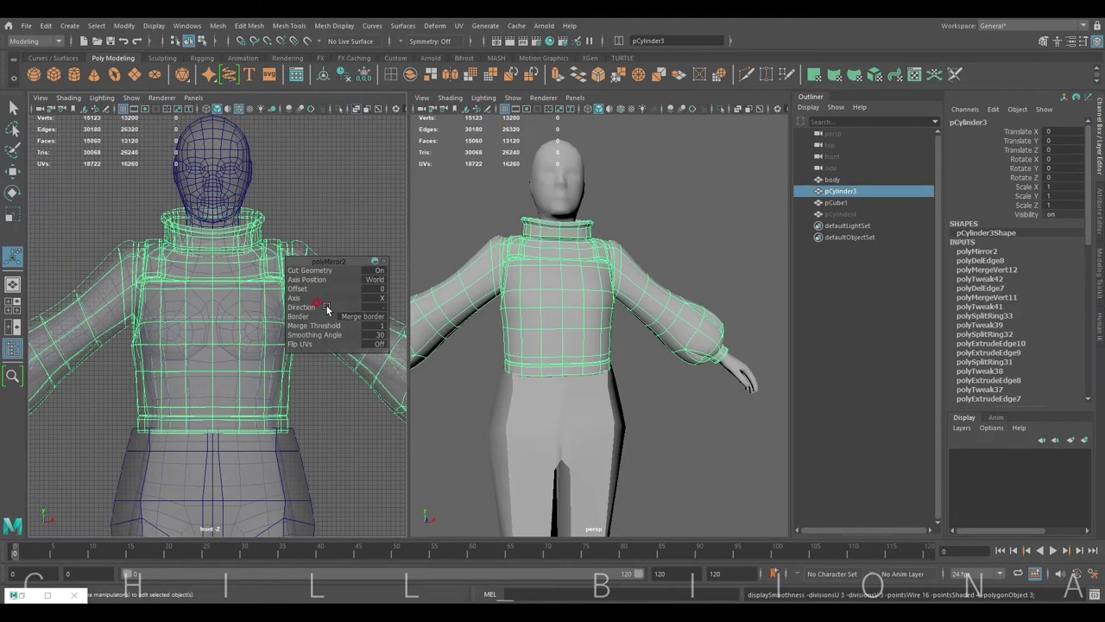
click(273, 449)
click(624, 205)
scroll(624, 205, up, 5)
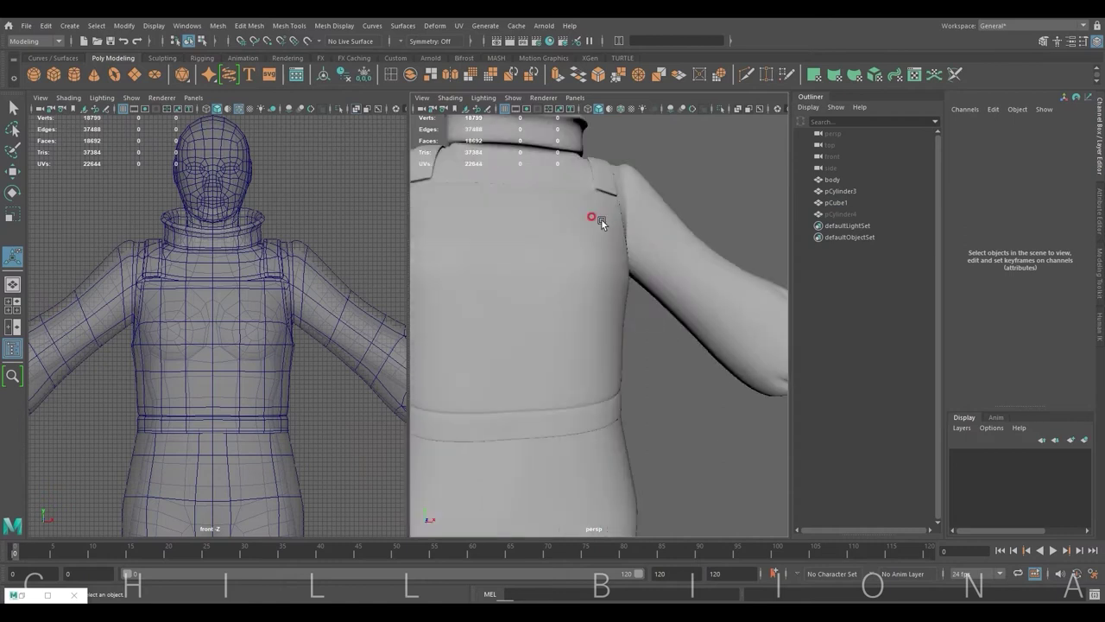
scroll(601, 218, down, 2)
mouse_move(584, 383)
alt+mouse_down()
mouse_move(687, 401)
mouse_move(802, 377)
alt+mouse_up()
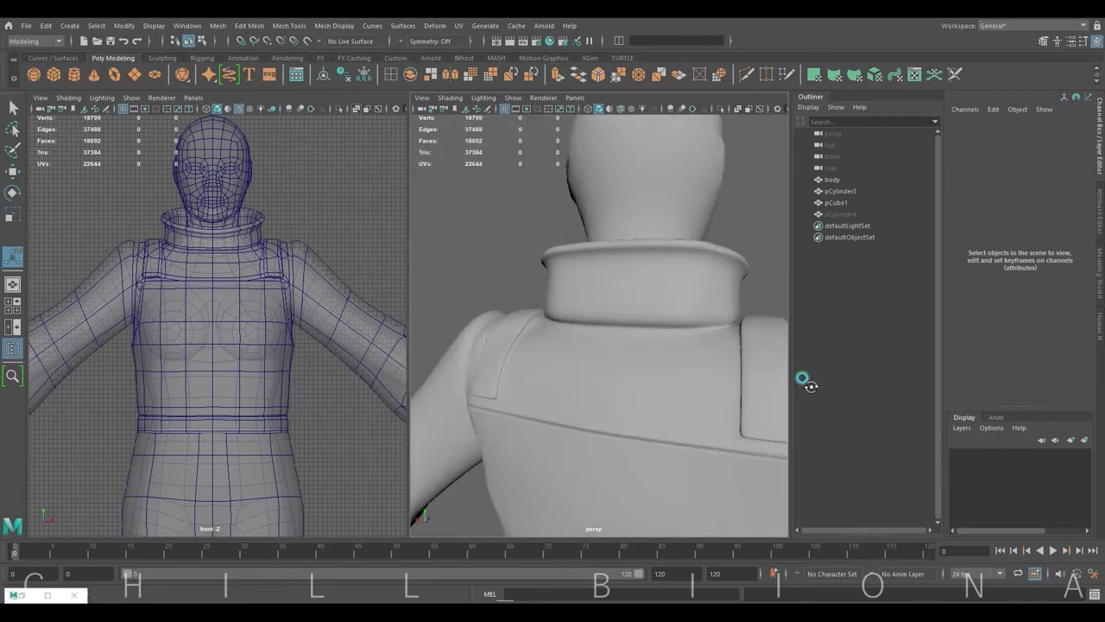
click(711, 344)
mouse_move(711, 345)
alt+mouse_down()
mouse_move(613, 259)
mouse_move(625, 288)
mouse_move(603, 307)
mouse_move(486, 365)
alt+mouse_up()
key(space)
scroll(452, 292, down, 3)
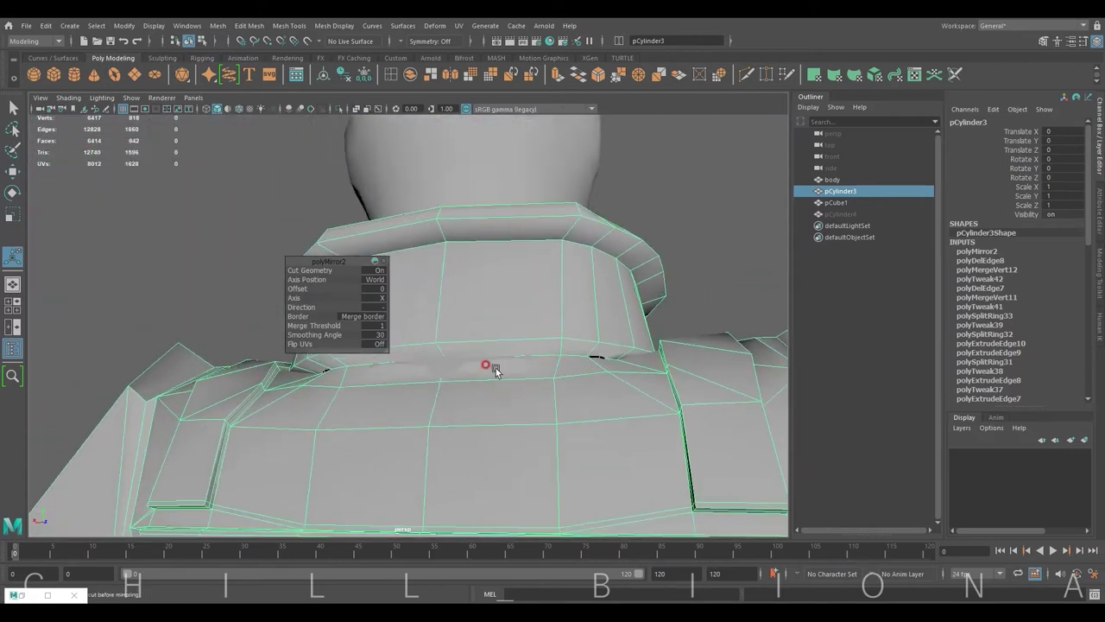
Move the back collar edge, check the smoothed jacket, and add a new cube.
right_drag(457, 299, 457, 261)
click(486, 377)
mouse_move(486, 377)
alt+mouse_down()
mouse_move(411, 415)
mouse_move(400, 388)
mouse_move(424, 399)
mouse_move(427, 302)
alt+mouse_up()
key(w)
alt+drag(499, 341, 415, 380)
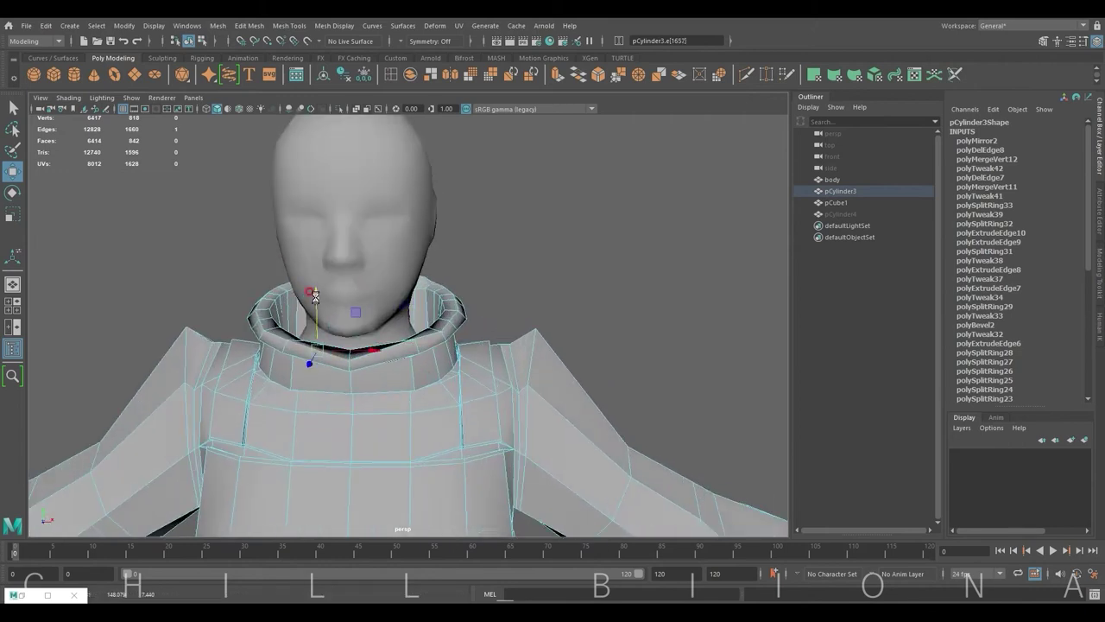
key(3)
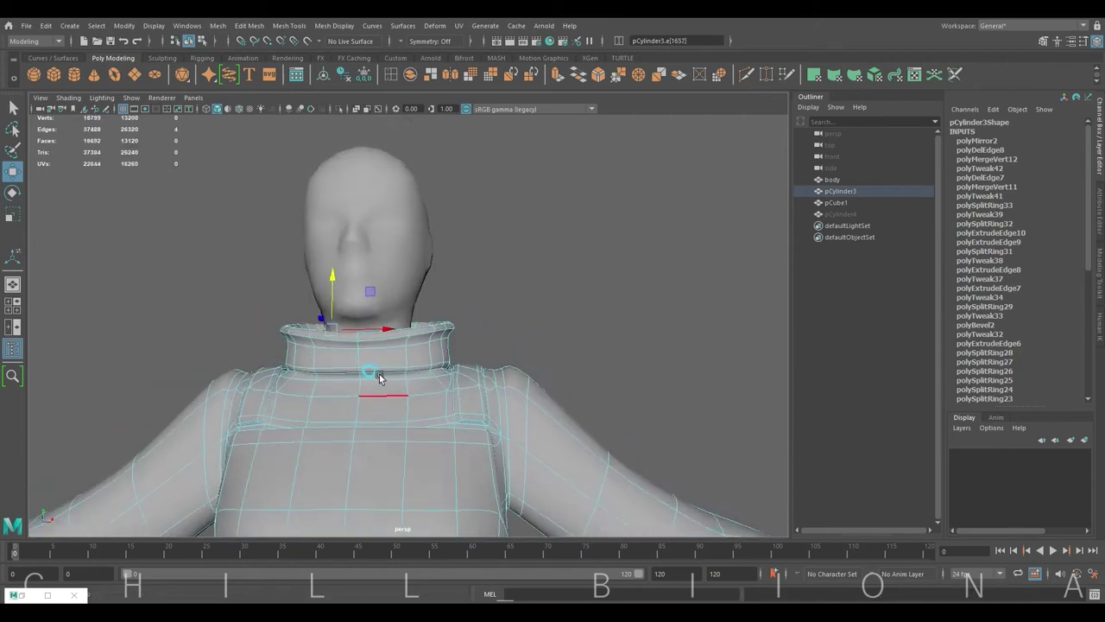
key(F9)
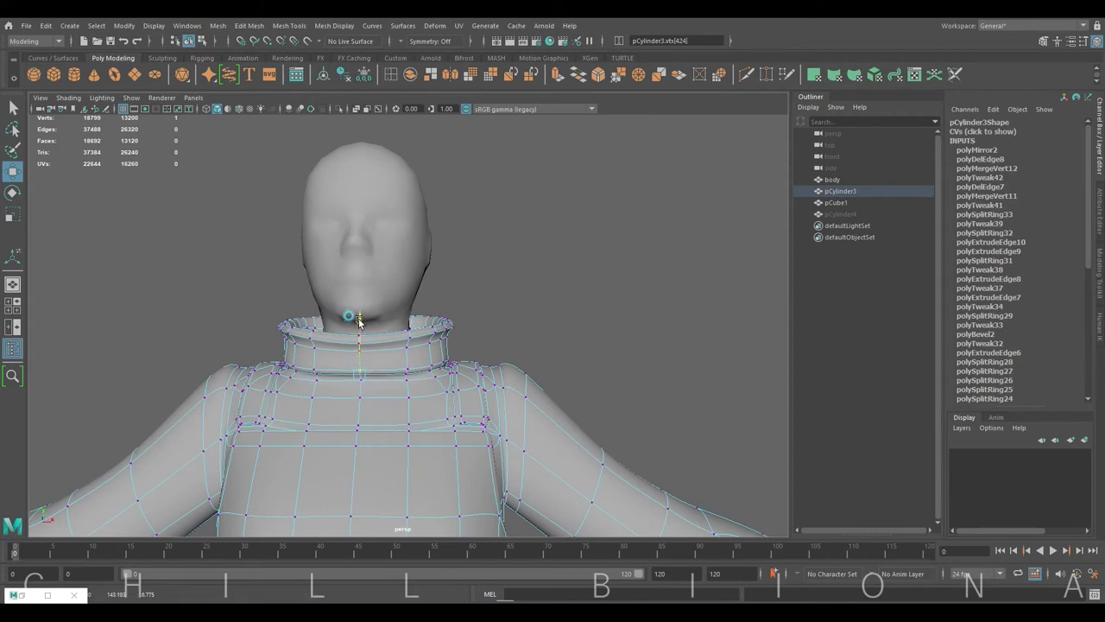
click(497, 320)
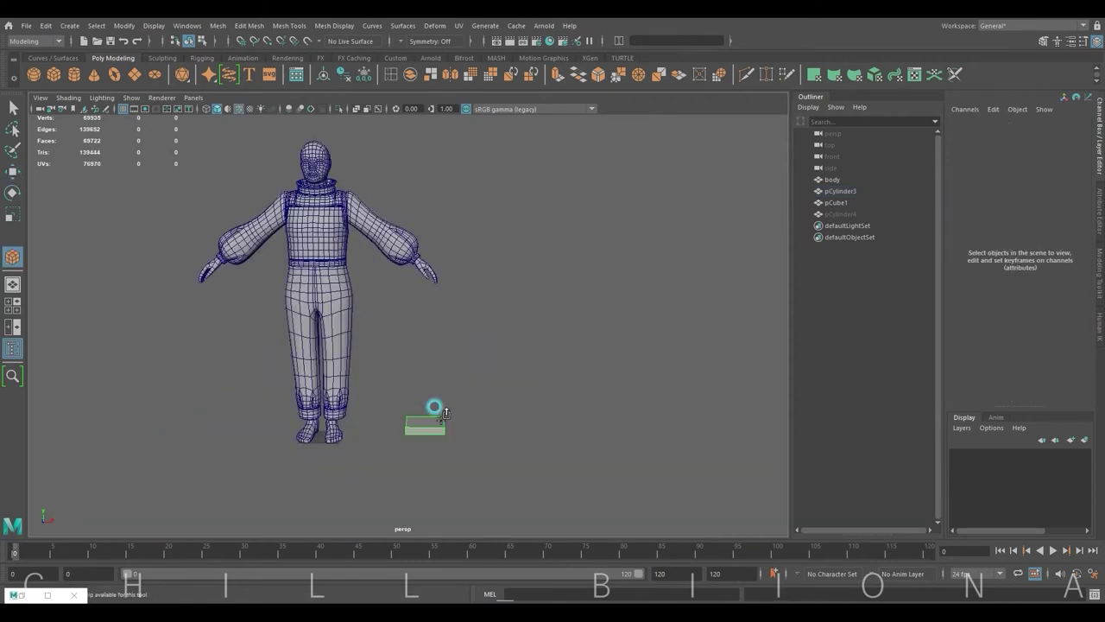
Move the new cube to the shoulder, shrinking and tilting it onto the chest.
key(f)
scroll(380, 397, down, 5)
mouse_move(380, 397)
alt+mouse_down()
mouse_move(399, 436)
mouse_move(377, 363)
mouse_move(393, 347)
mouse_move(412, 242)
mouse_move(419, 257)
mouse_move(418, 185)
mouse_move(358, 302)
alt+mouse_up()
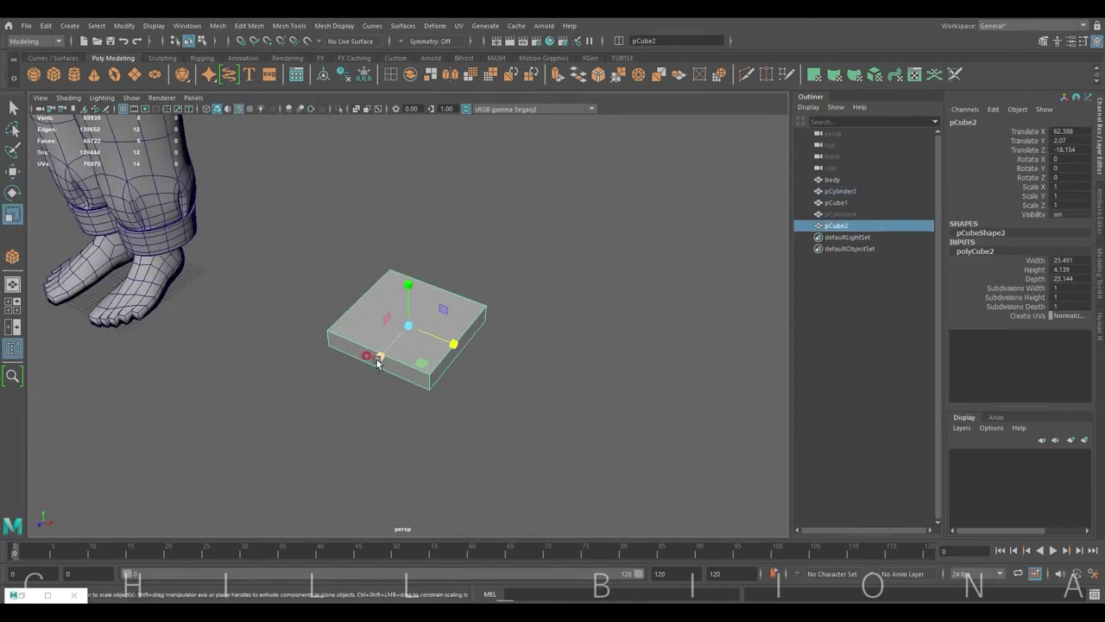
key(w)
scroll(393, 345, down, 3)
key(f)
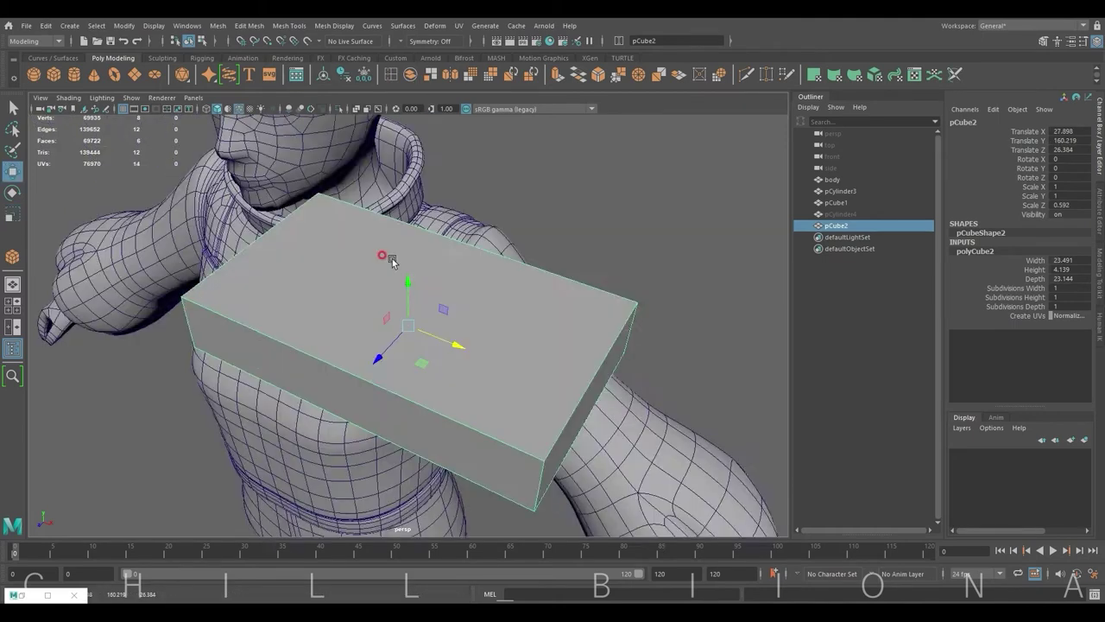
mouse_move(431, 285)
alt+mouse_down()
mouse_move(442, 299)
mouse_move(538, 178)
mouse_move(506, 279)
mouse_move(518, 296)
mouse_move(406, 312)
mouse_move(393, 371)
mouse_move(421, 384)
mouse_move(505, 349)
mouse_move(470, 380)
mouse_move(528, 380)
alt+mouse_up()
key(r)
key(e)
key(w)
Narrow the cube to 0.214 × 0.418 × 0.114 along the strap, then isolate it.
key(r)
key(w)
key(e)
key(f)
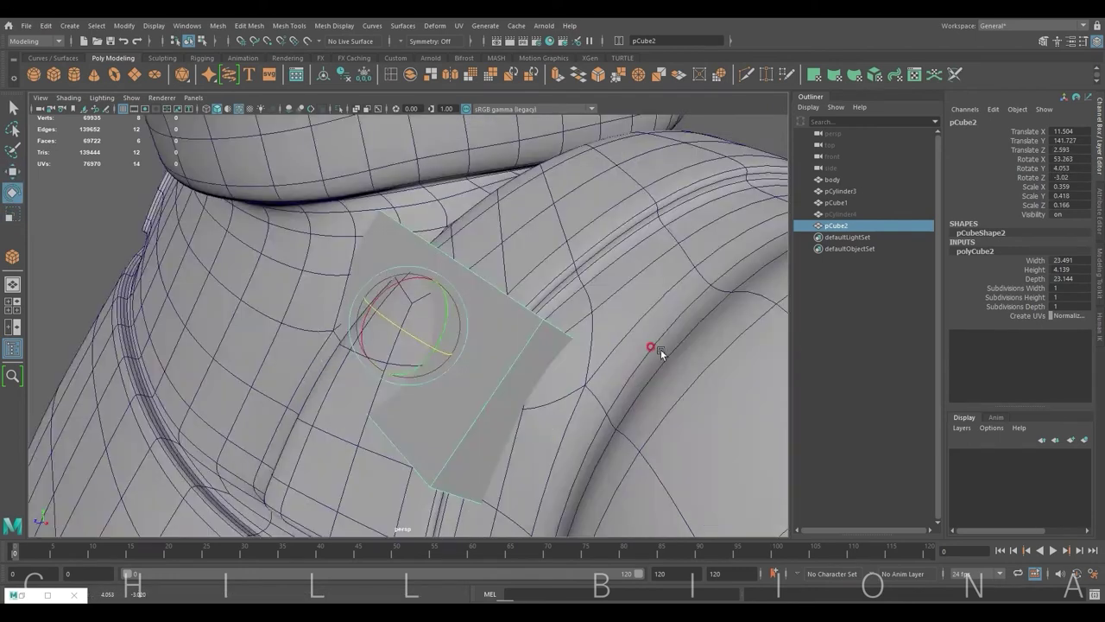
alt+drag(654, 345, 506, 334)
key(w)
mouse_move(436, 325)
mouse_down()
mouse_move(505, 323)
mouse_move(478, 323)
mouse_move(469, 369)
mouse_up()
key(r)
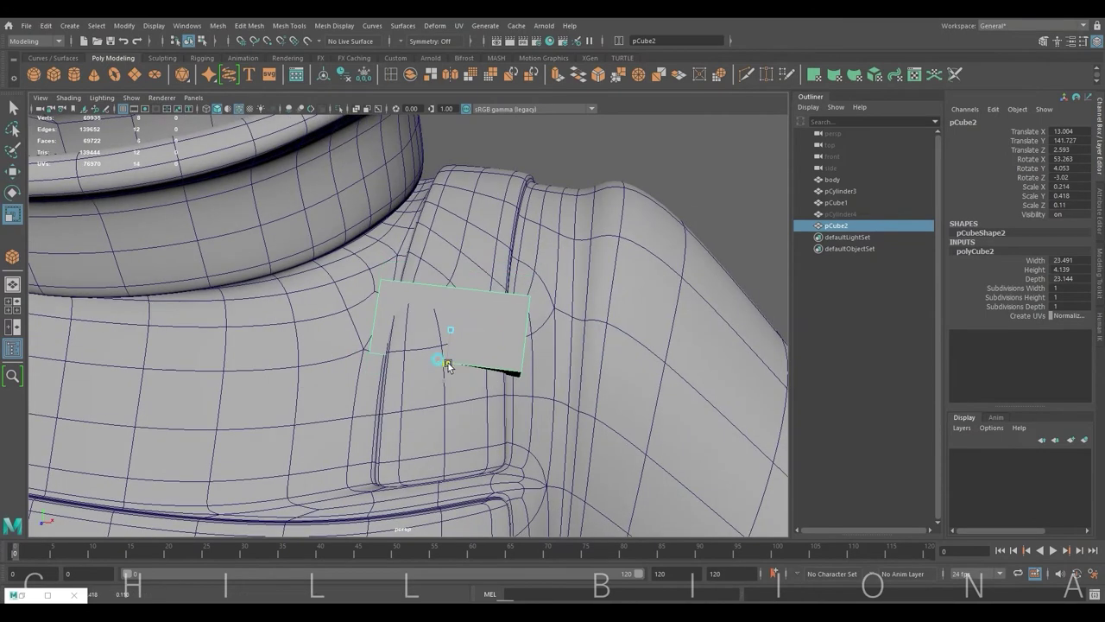
key(w)
alt+right_drag(570, 321, 481, 293)
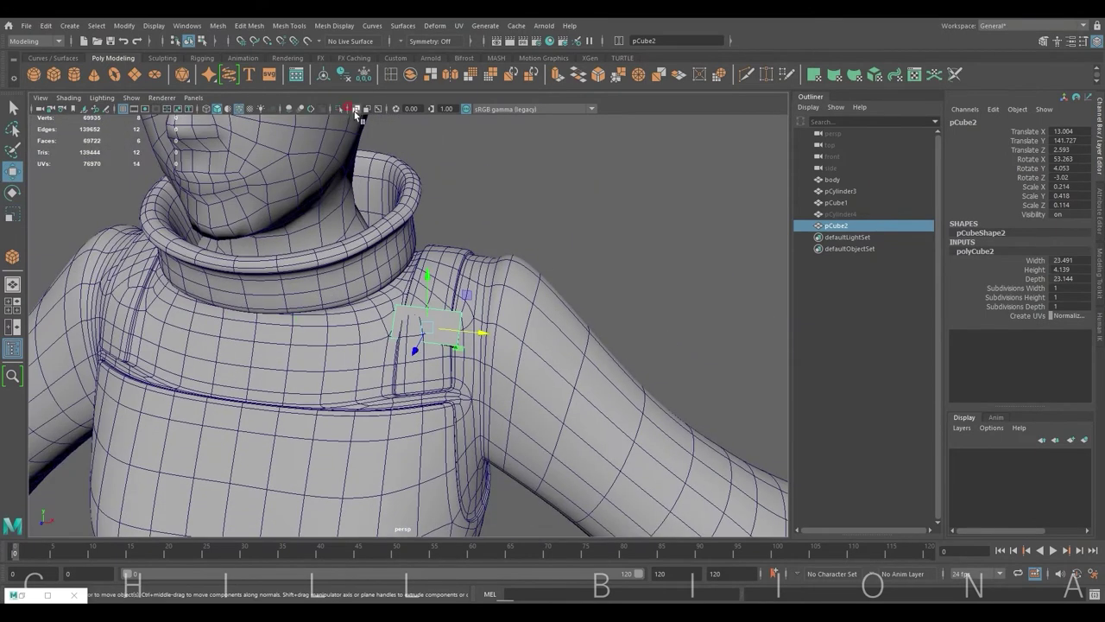
click(339, 109)
Zero the cube's rotation values and bevel its edges.
text(0)
key(Tab)
text(0)
key(Tab)
text(0)
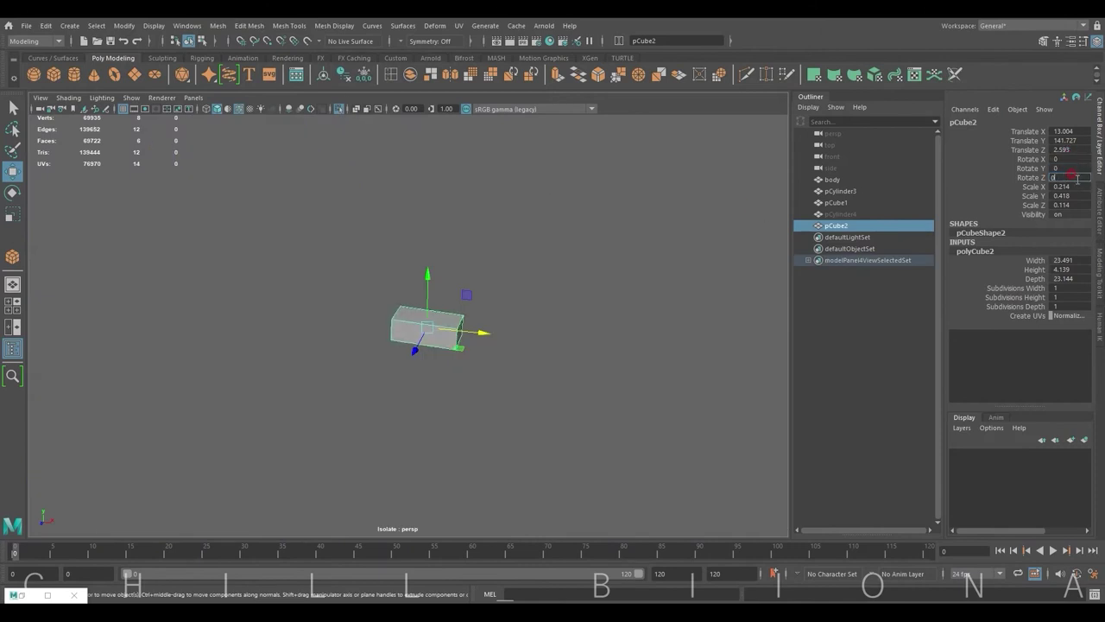
mouse_move(458, 273)
alt+mouse_down()
mouse_move(533, 280)
mouse_move(413, 283)
alt+mouse_up()
key(r)
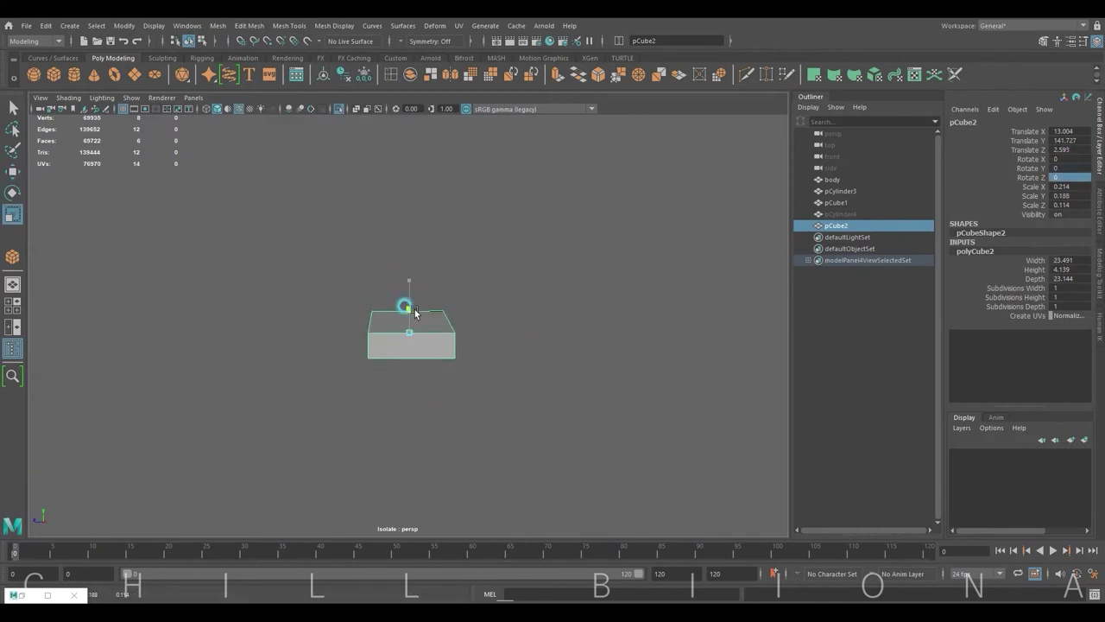
click(594, 76)
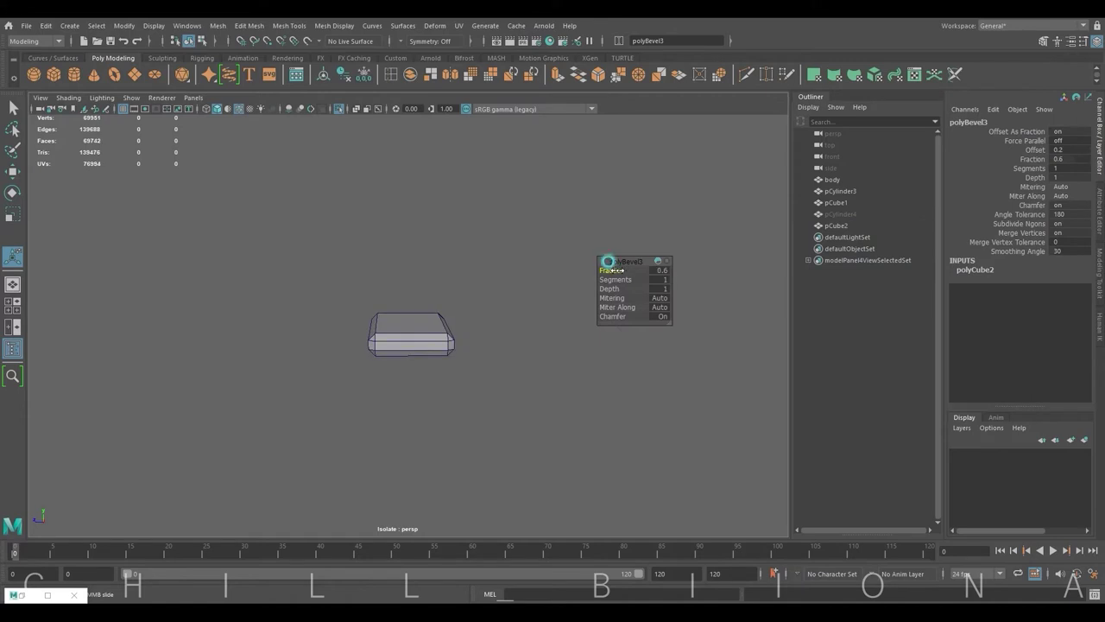
Select the bevelled cube's front faces and delete them.
alt+drag(469, 346, 473, 362)
click(431, 322)
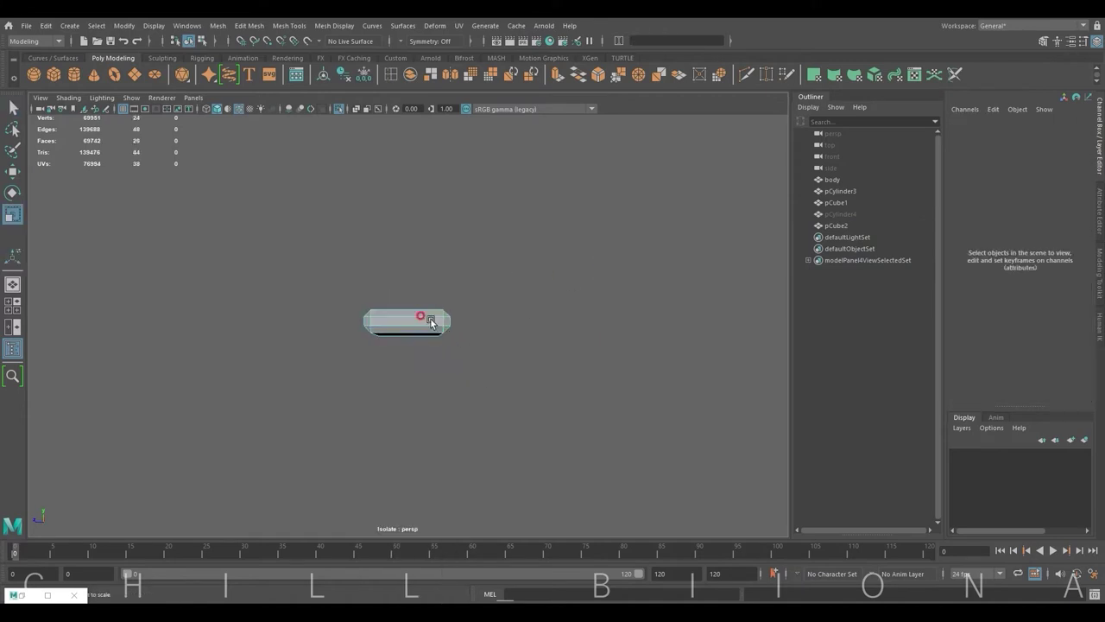
drag(516, 273, 268, 270)
alt+drag(550, 311, 475, 321)
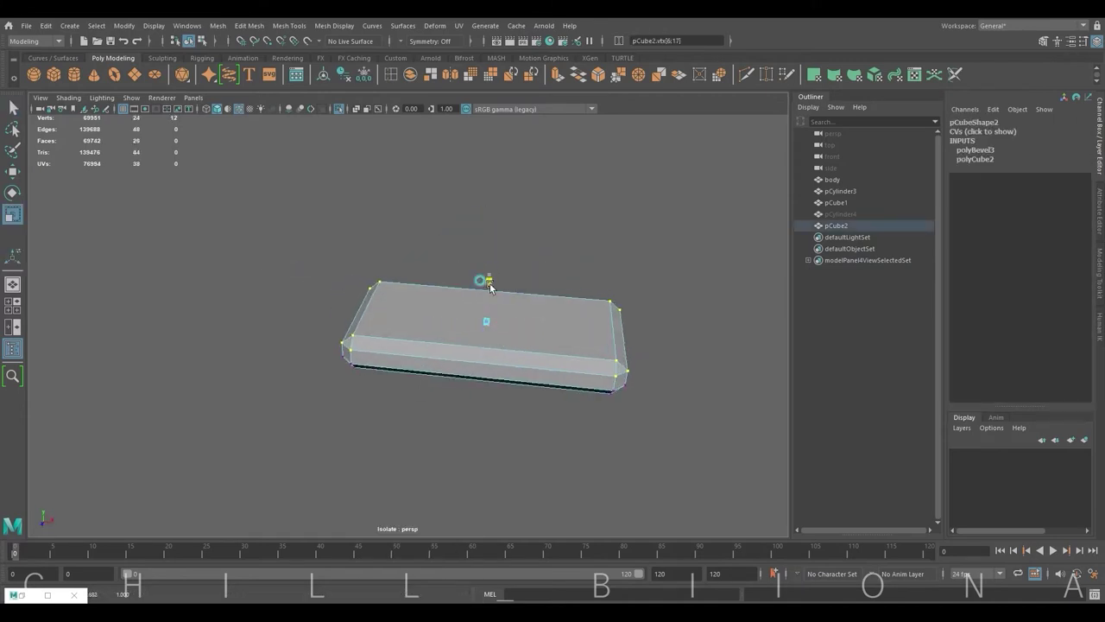
right_click(439, 329)
drag(696, 382, 367, 346)
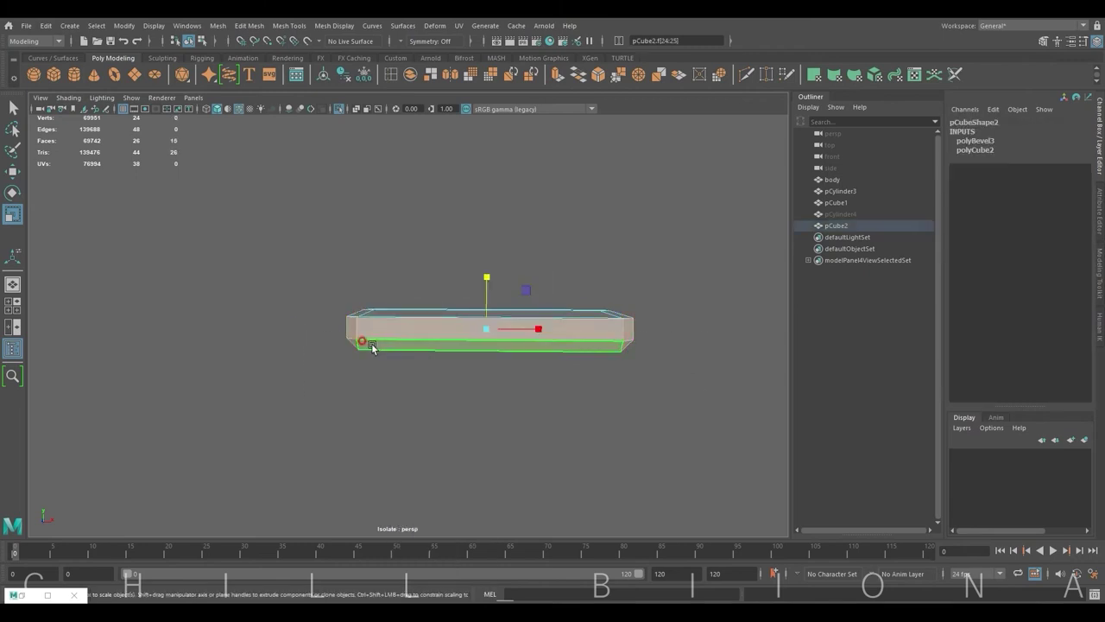
key(Delete)
Insert a vertical edge loop down the middle and bevel it into two edges.
mouse_move(628, 368)
alt+mouse_down()
mouse_move(388, 381)
mouse_move(395, 328)
alt+mouse_up()
click(395, 370)
mouse_move(399, 371)
alt+mouse_down()
mouse_move(369, 382)
mouse_move(405, 345)
alt+mouse_up()
double_click(390, 74)
click(404, 227)
key(w)
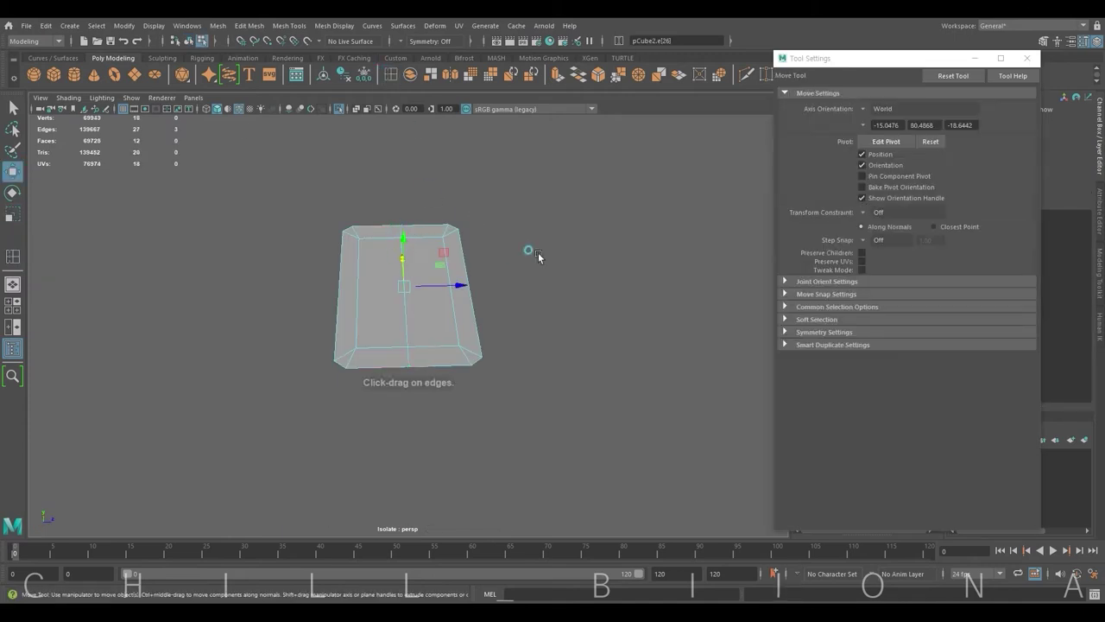
click(597, 75)
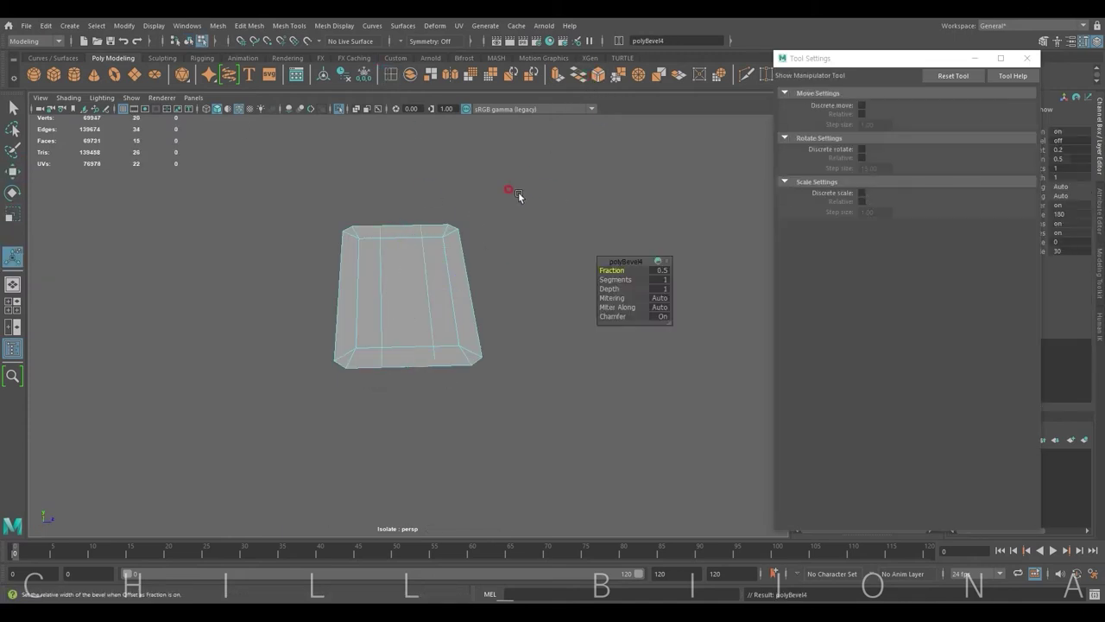
Pull a vertical edge to make a U shape and delete the bottom face.
key(q)
click(377, 247)
key(w)
mouse_move(430, 249)
mouse_down()
mouse_move(429, 324)
mouse_move(525, 316)
mouse_move(501, 282)
mouse_up()
key(r)
click(406, 311)
key(Delete)
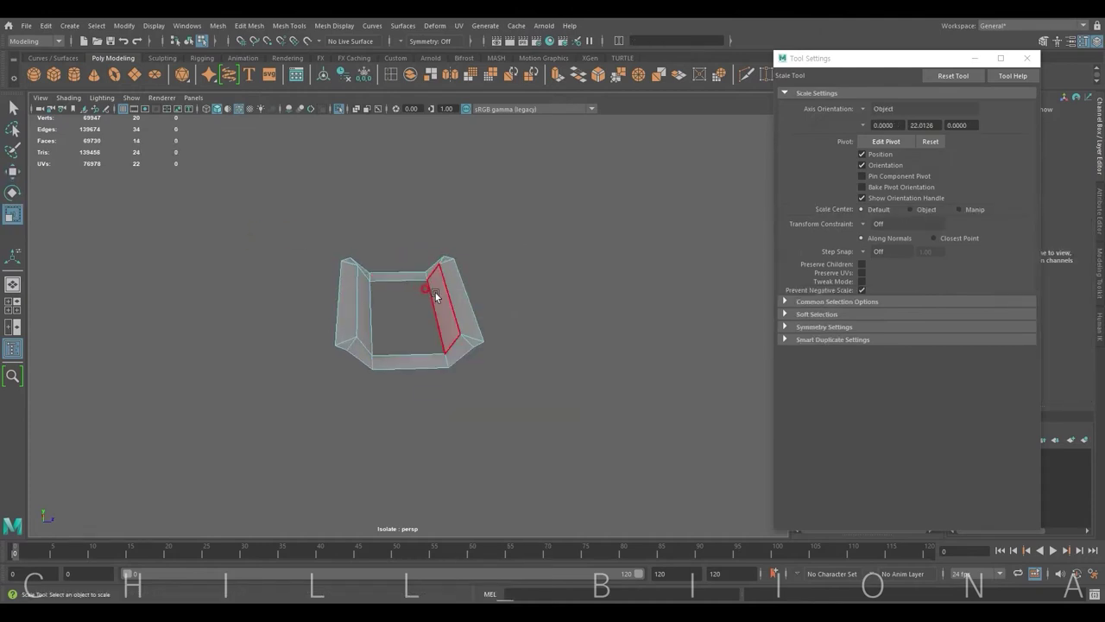
Extrude the loop's wall faces to thicken them.
click(436, 296)
drag(489, 222, 328, 380)
key(ctrl+e)
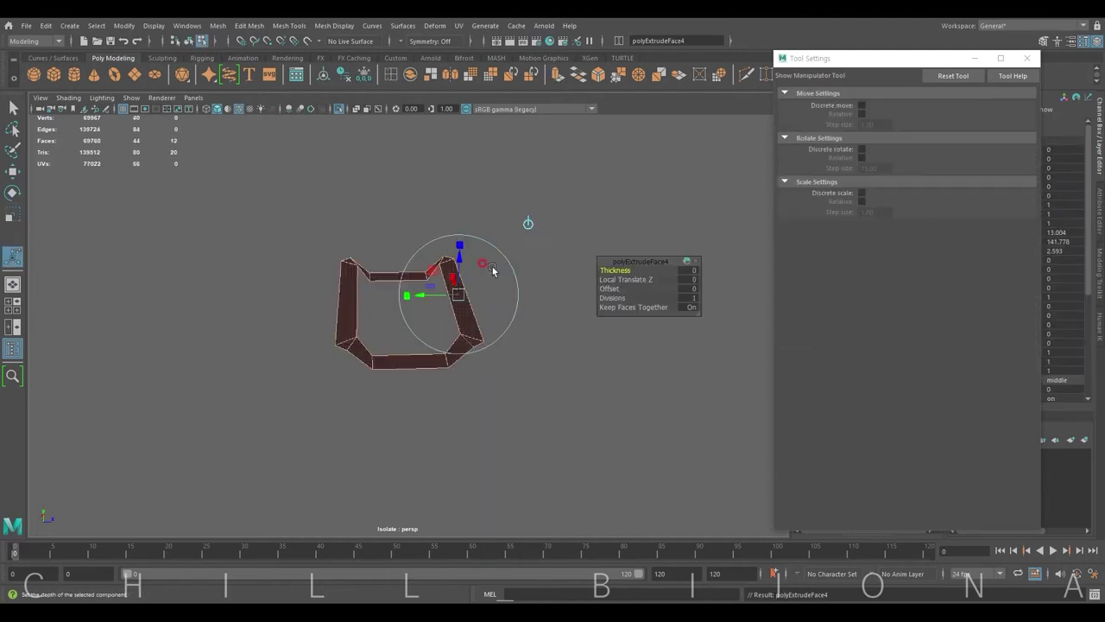
drag(493, 271, 461, 256)
alt+drag(546, 276, 506, 267)
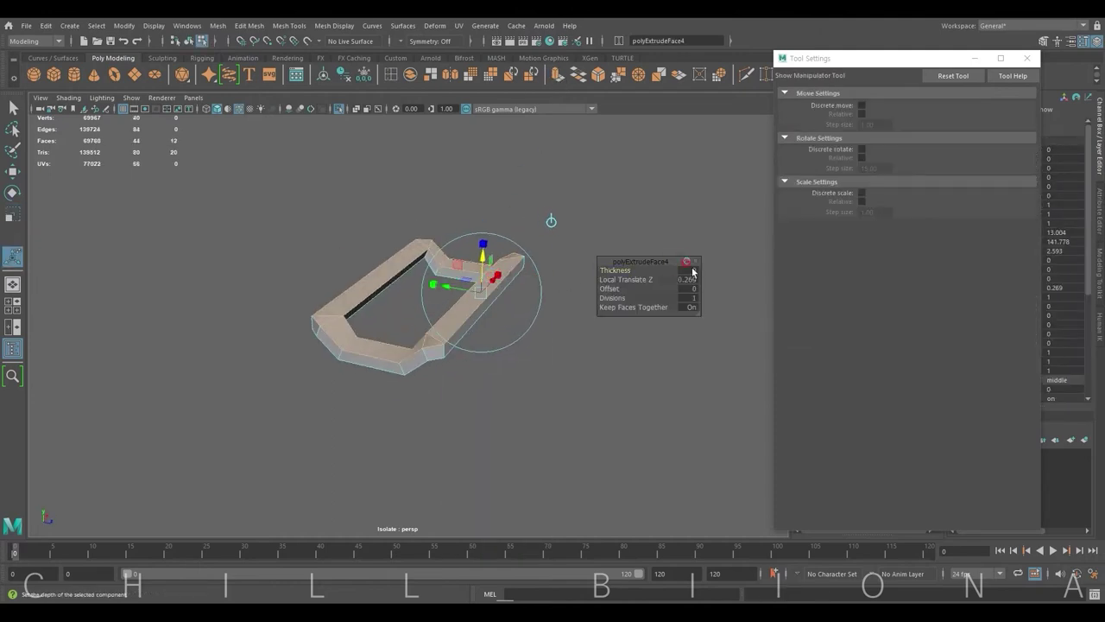
alt+drag(539, 305, 444, 190)
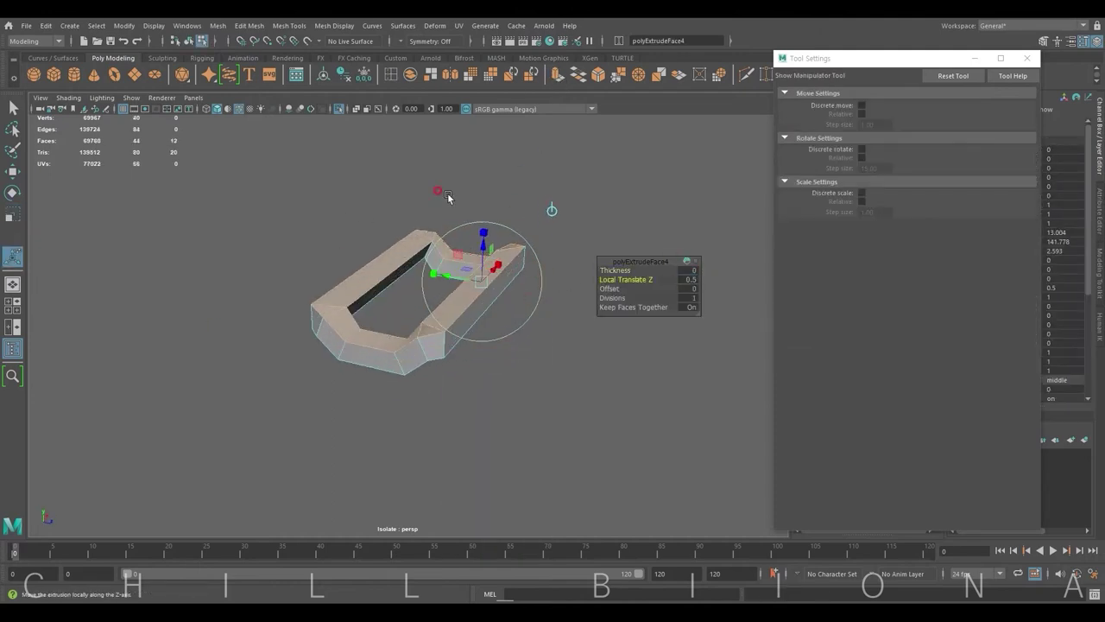
key(q)
alt+drag(582, 180, 510, 213)
Bevel the buckle loop's edges with 3 segments.
click(602, 73)
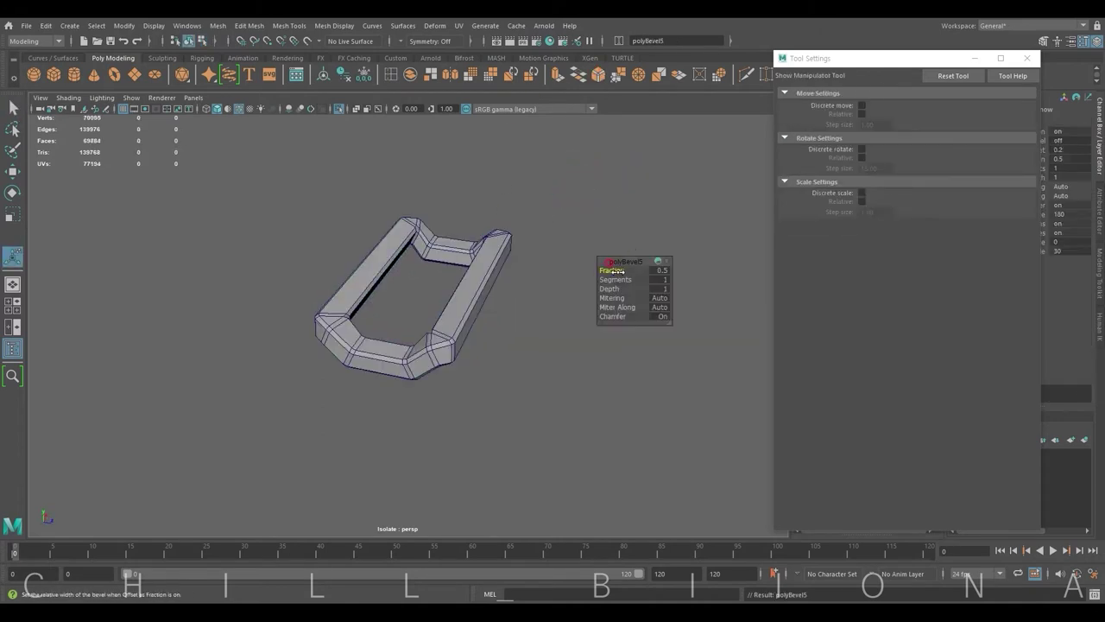
drag(611, 270, 618, 271)
middle_drag(618, 270, 521, 325)
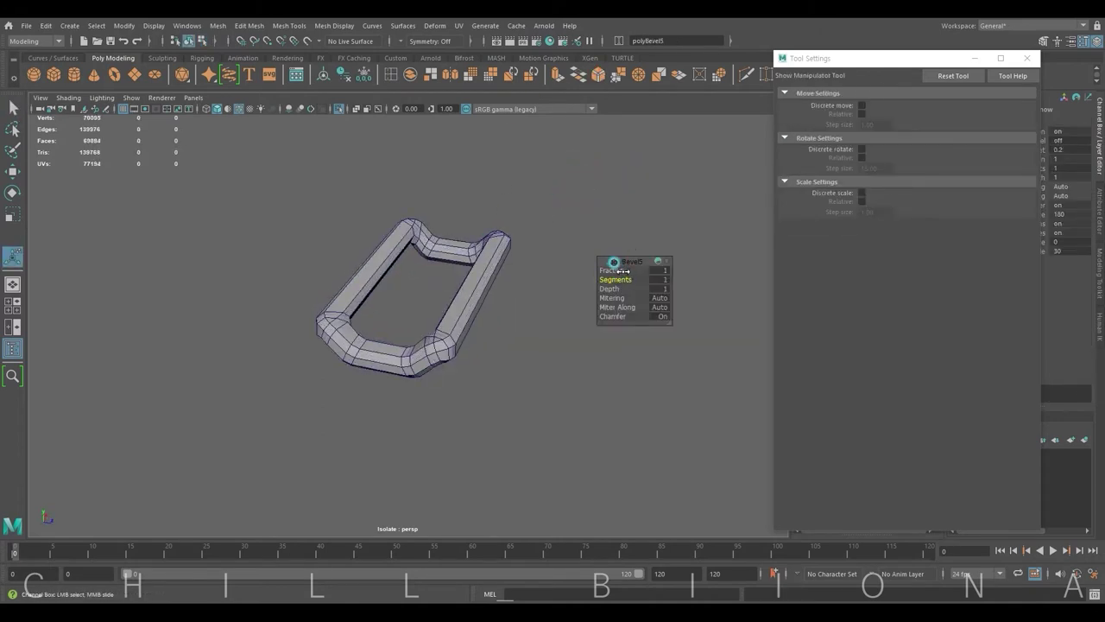
mouse_move(535, 329)
alt+mouse_down()
mouse_move(481, 333)
mouse_move(570, 328)
mouse_move(503, 190)
alt+mouse_up()
Show the full character again, frame the loop, and rotate it about 45 degrees.
click(337, 108)
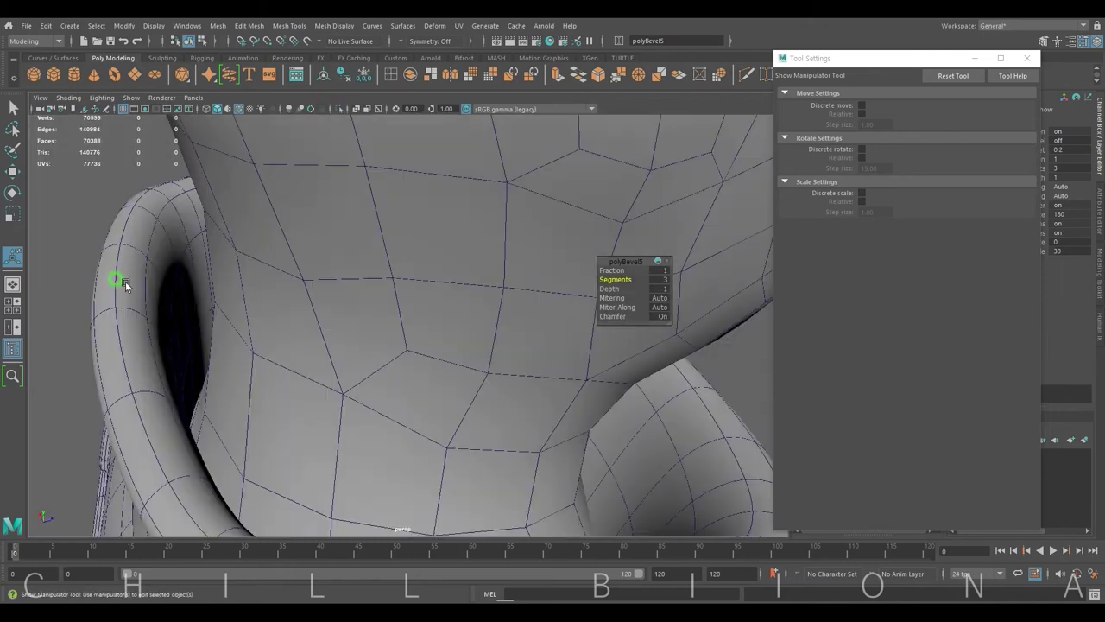
key(a)
key(f)
scroll(495, 275, down, 5)
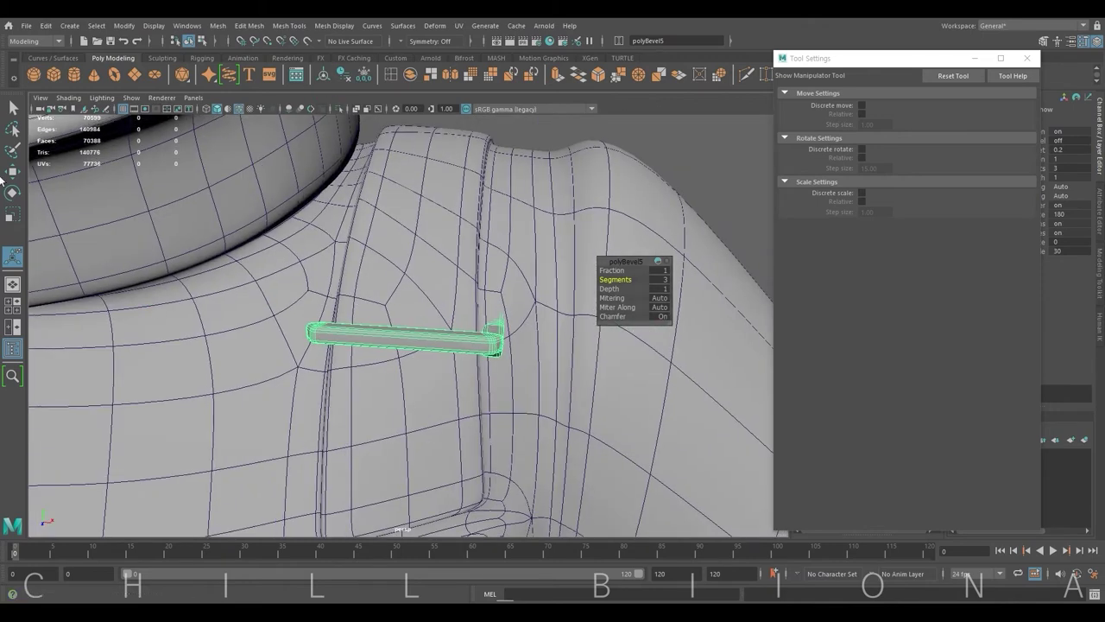
key(e)
mouse_move(378, 271)
mouse_down()
mouse_move(436, 328)
mouse_move(380, 337)
mouse_up()
Move, rotate and resize pCube2 so it lies on the shoulder strap beside the collar.
key(w)
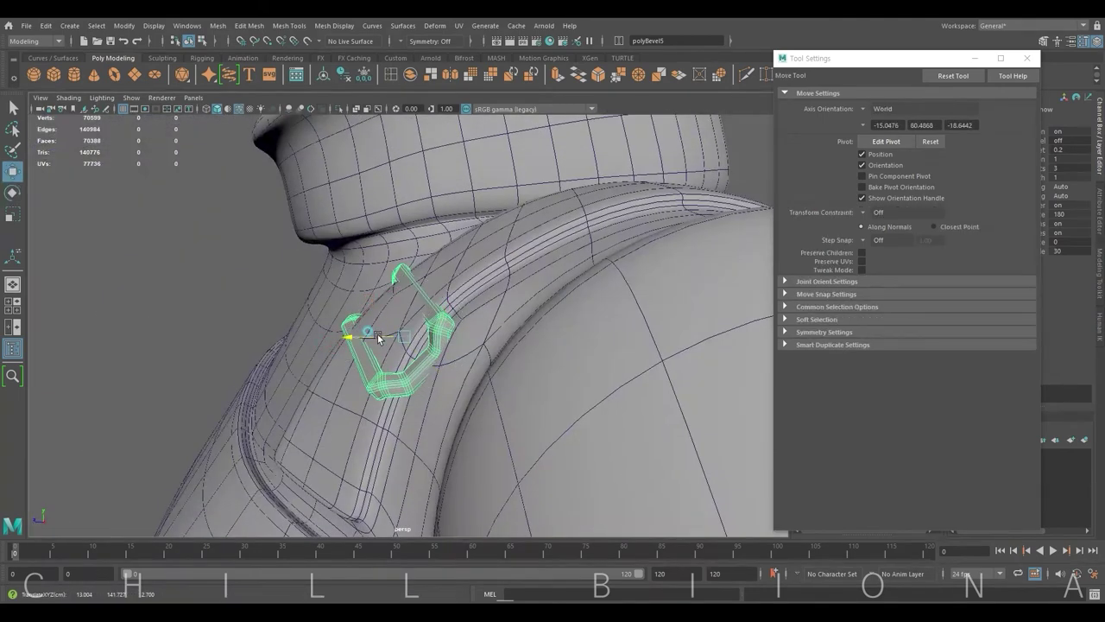
mouse_move(457, 327)
alt+mouse_down()
mouse_move(406, 332)
mouse_move(501, 231)
mouse_move(511, 239)
mouse_move(501, 271)
mouse_move(610, 271)
alt+mouse_up()
key(e)
key(r)
key(w)
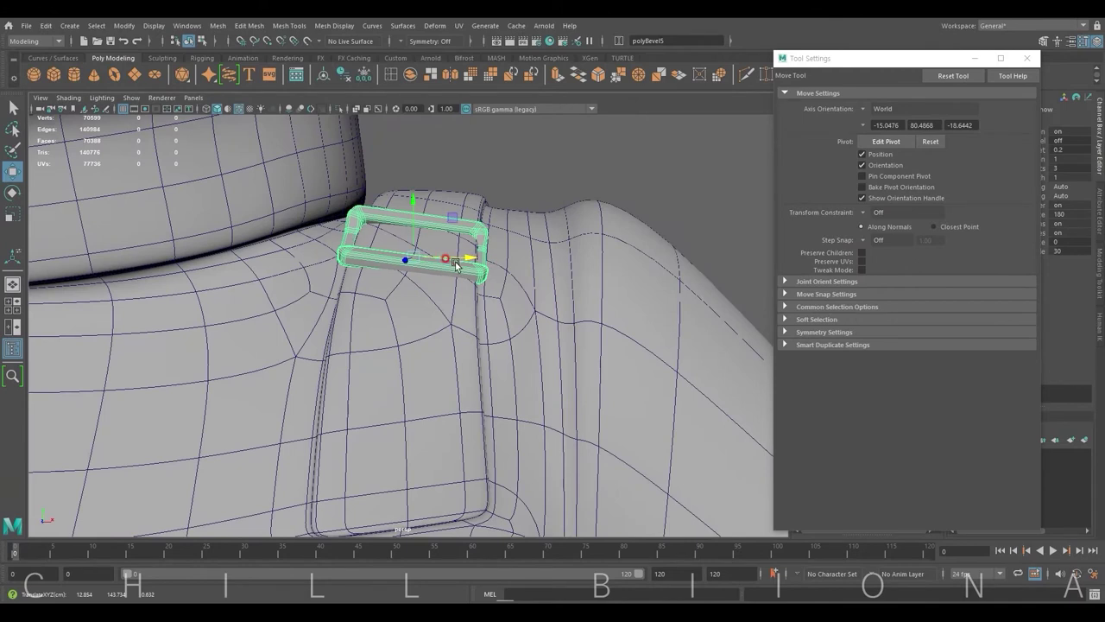
key(r)
key(w)
drag(416, 228, 415, 223)
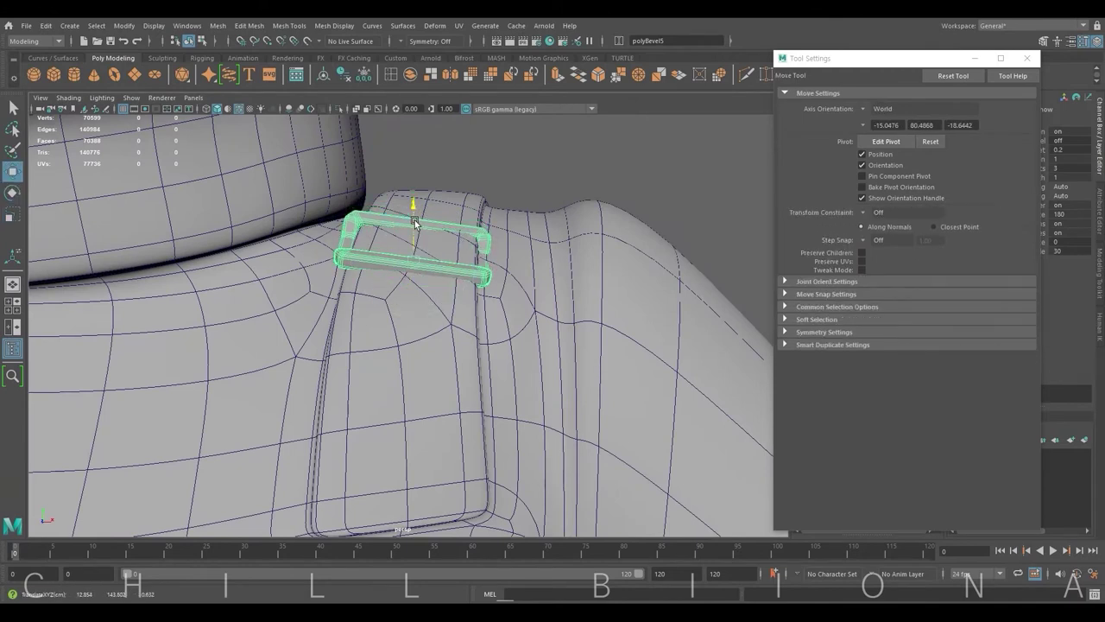
key(e)
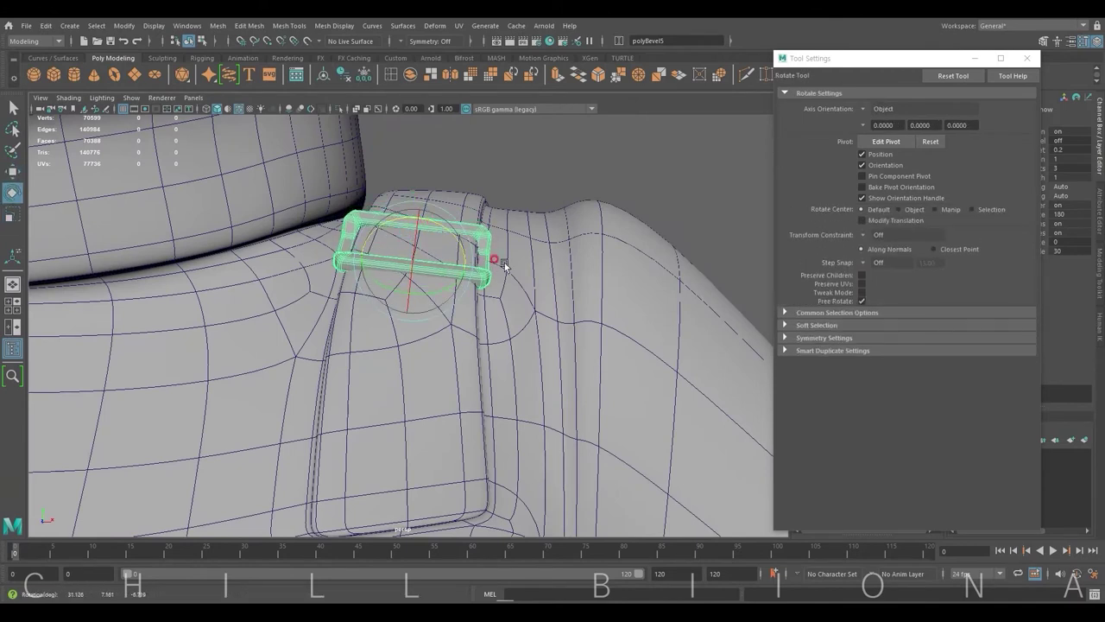
mouse_move(493, 257)
alt+mouse_down()
mouse_move(467, 297)
mouse_move(447, 254)
mouse_move(454, 293)
alt+mouse_up()
key(w)
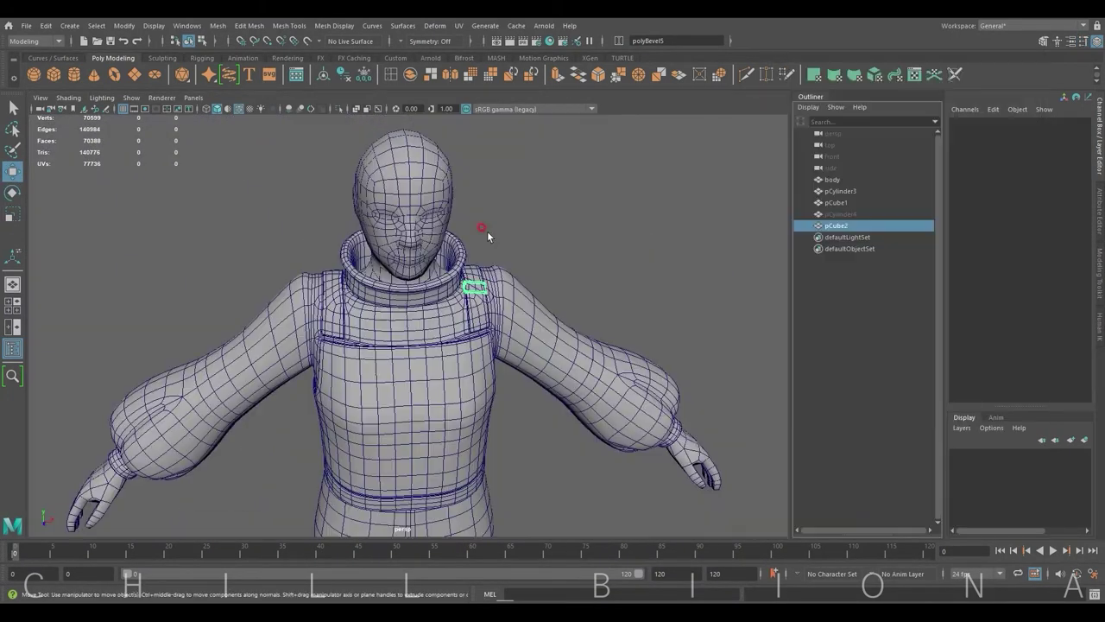
Duplicate the buckle as pCube3 and move and rotate it onto the opposite strap.
key(w)
key(ctrl+d)
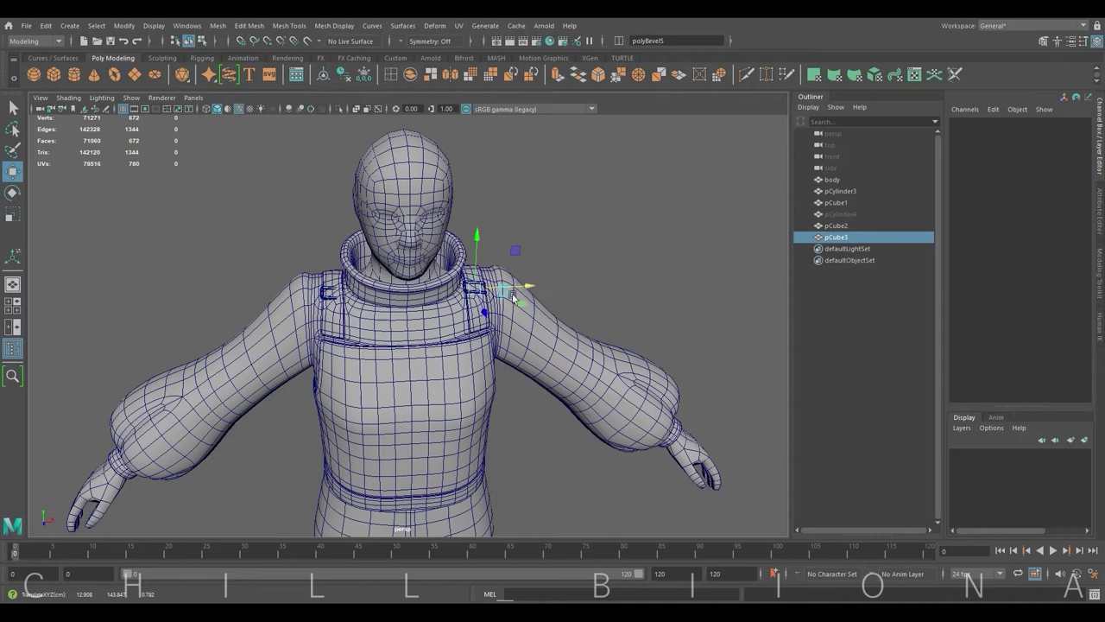
click(17, 191)
key(f)
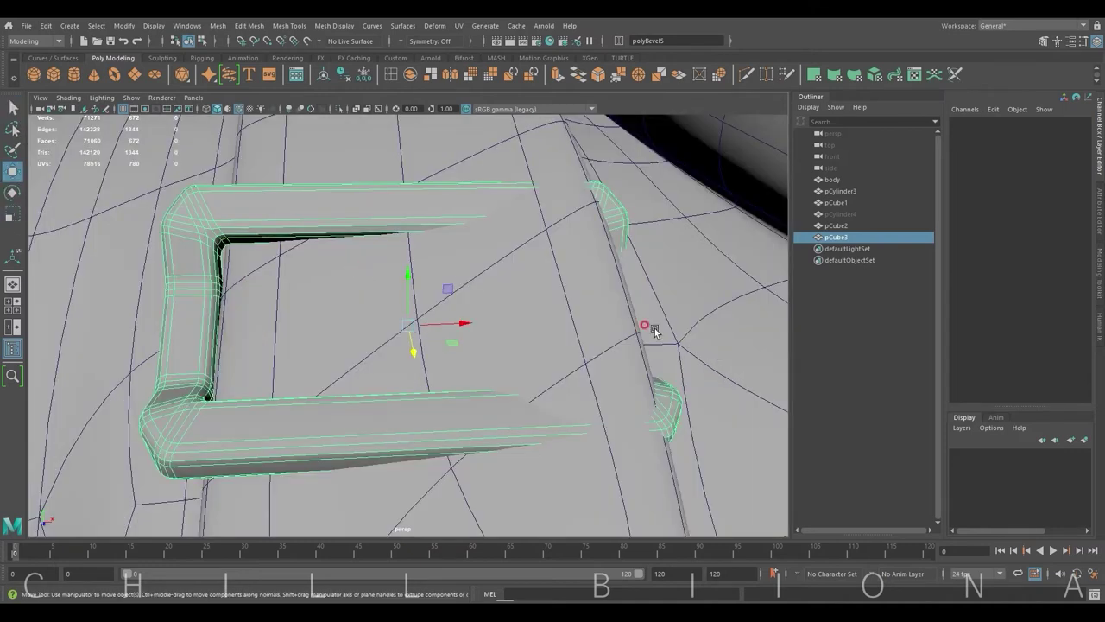
scroll(438, 284, down, 3)
key(w)
mouse_move(407, 313)
mouse_down()
mouse_move(399, 244)
mouse_move(418, 230)
mouse_up()
key(e)
key(w)
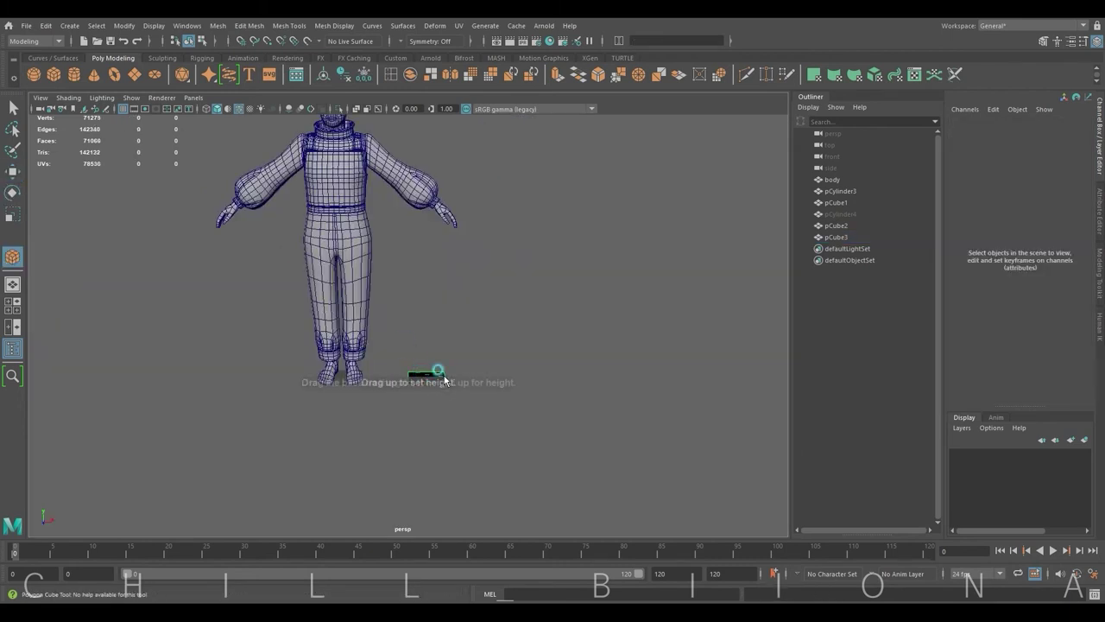
Create a new box beside the character, then scale it and bevel its edges.
mouse_move(443, 357)
mouse_down()
mouse_move(424, 400)
mouse_move(446, 381)
mouse_up()
key(f)
key(r)
shift+right_drag(483, 271, 587, 288)
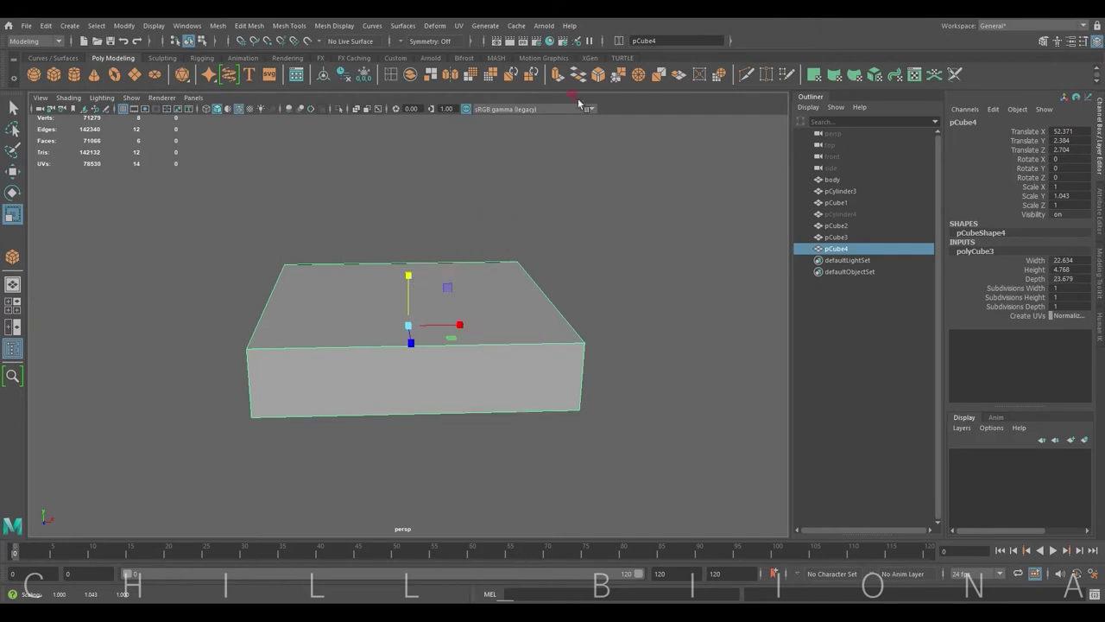
alt+drag(471, 355, 458, 328)
Select groups of the box's vertices and move them to flatten it into a plate.
key(q)
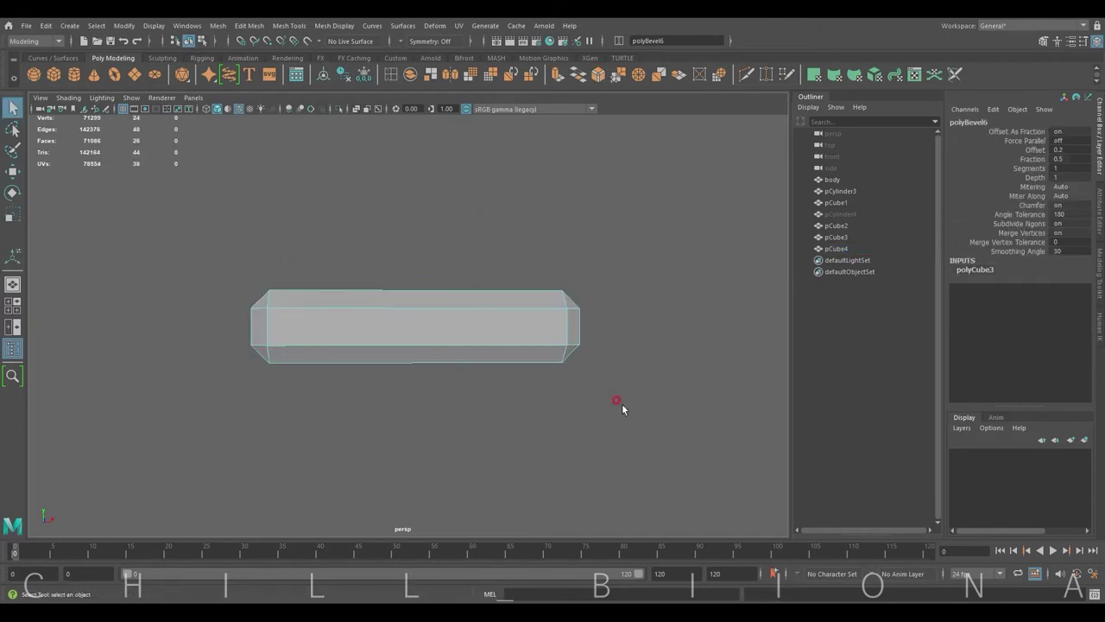
click(210, 328)
alt+drag(623, 322, 553, 311)
right_drag(510, 285, 510, 220)
drag(167, 242, 432, 304)
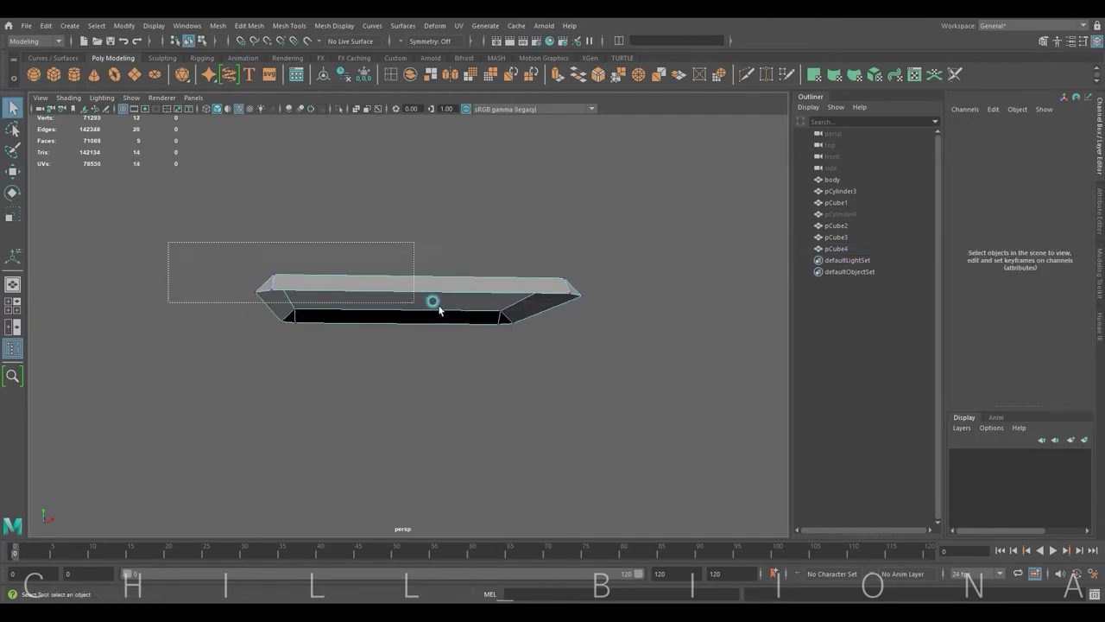
key(w)
alt+drag(481, 337, 481, 360)
Add vertical and horizontal edge loops across the plate and taper its lower end.
click(390, 75)
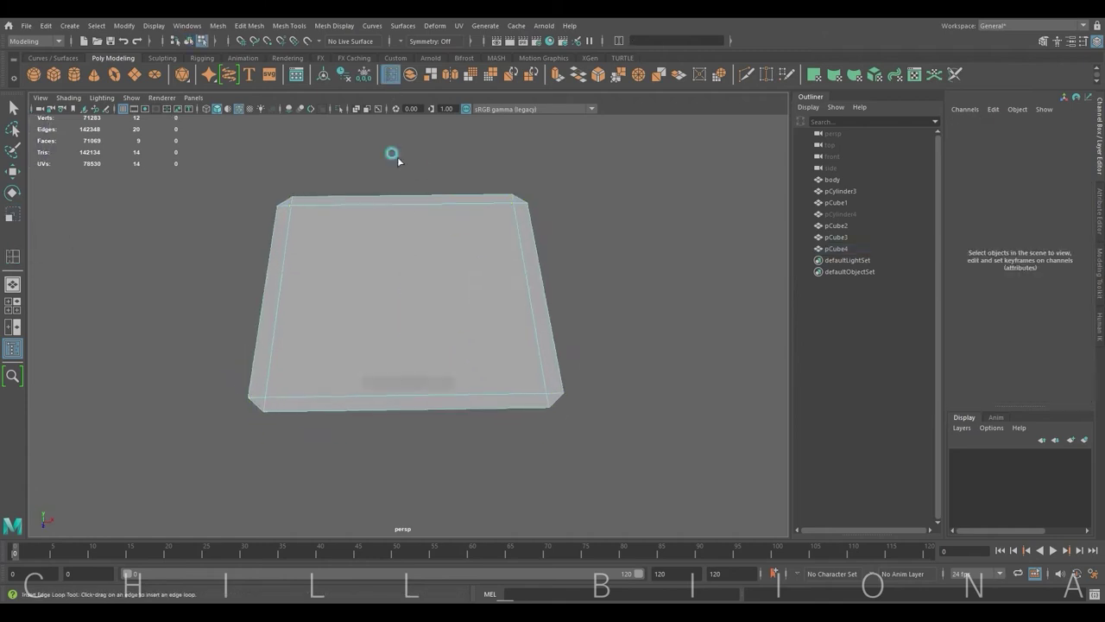
click(403, 202)
click(325, 285)
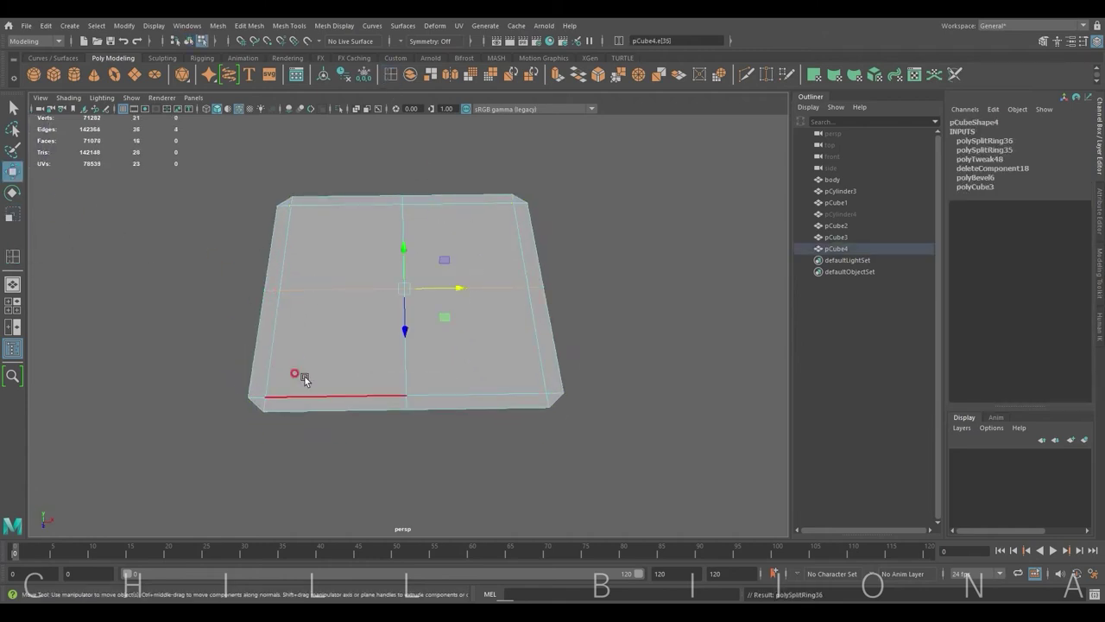
right_drag(305, 376, 202, 365)
mouse_move(202, 365)
mouse_down()
mouse_move(501, 414)
mouse_move(423, 404)
mouse_up()
key(r)
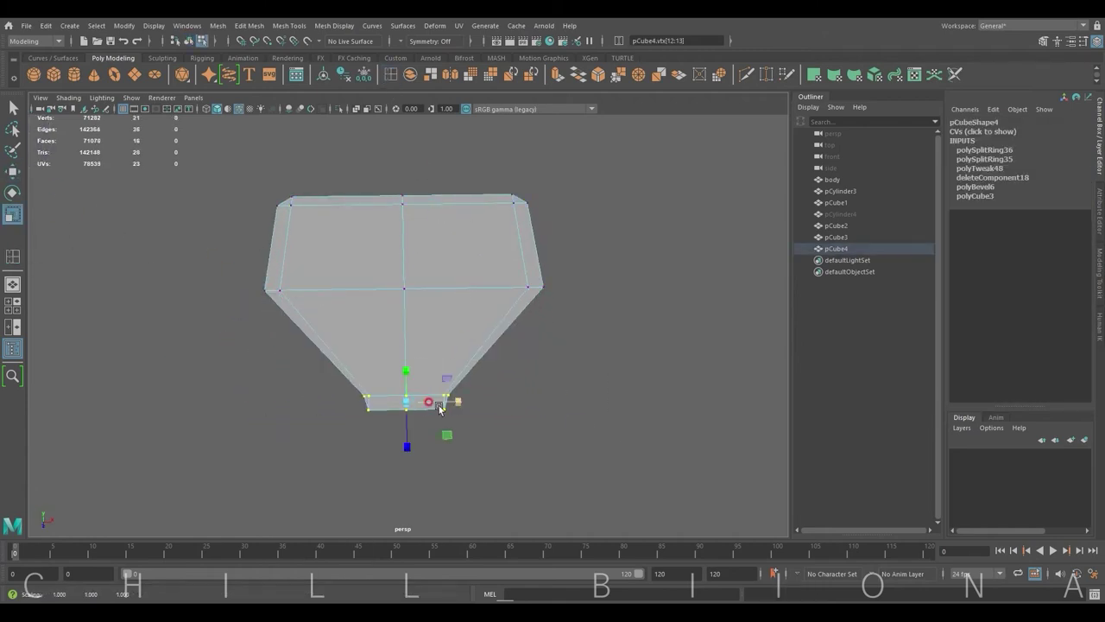
Pull the bottom vertices down and narrow them along X into a tip.
mouse_move(353, 410)
mouse_down()
mouse_move(486, 422)
mouse_move(333, 408)
mouse_up()
key(w)
mouse_move(406, 441)
mouse_down()
mouse_move(408, 455)
mouse_move(409, 406)
mouse_move(403, 434)
mouse_up()
click(406, 428)
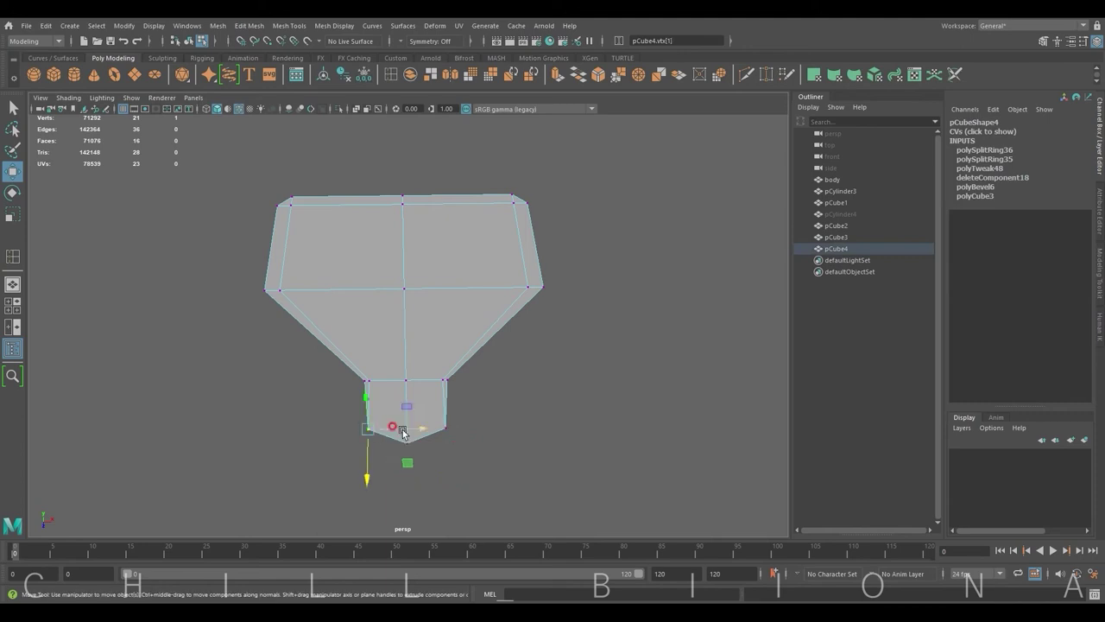
alt+drag(519, 397, 394, 405)
click(394, 406)
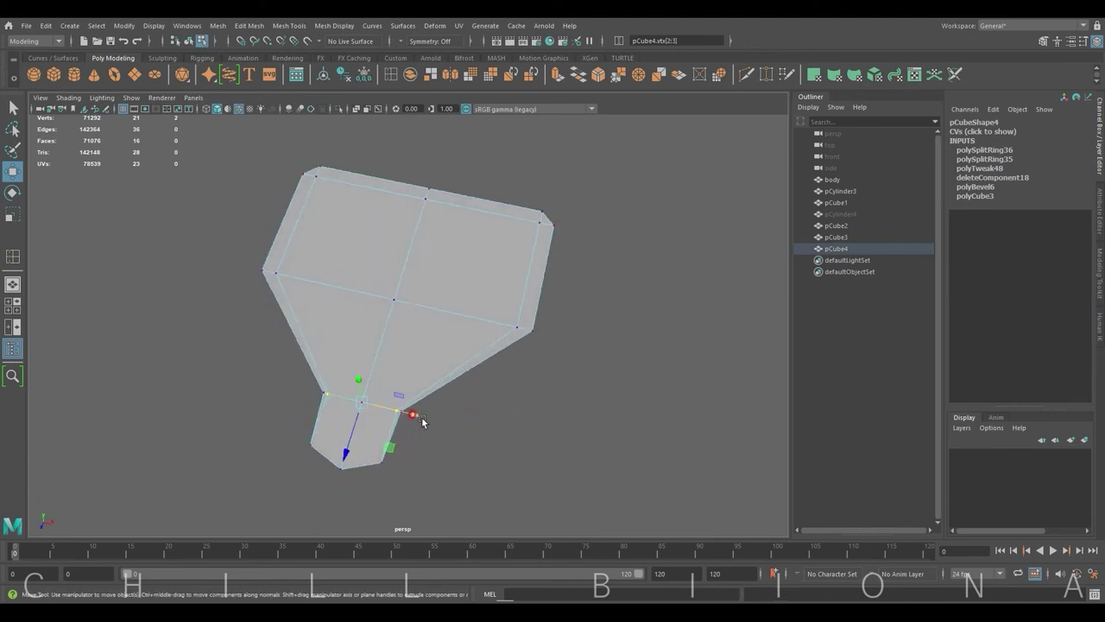
key(r)
click(371, 463)
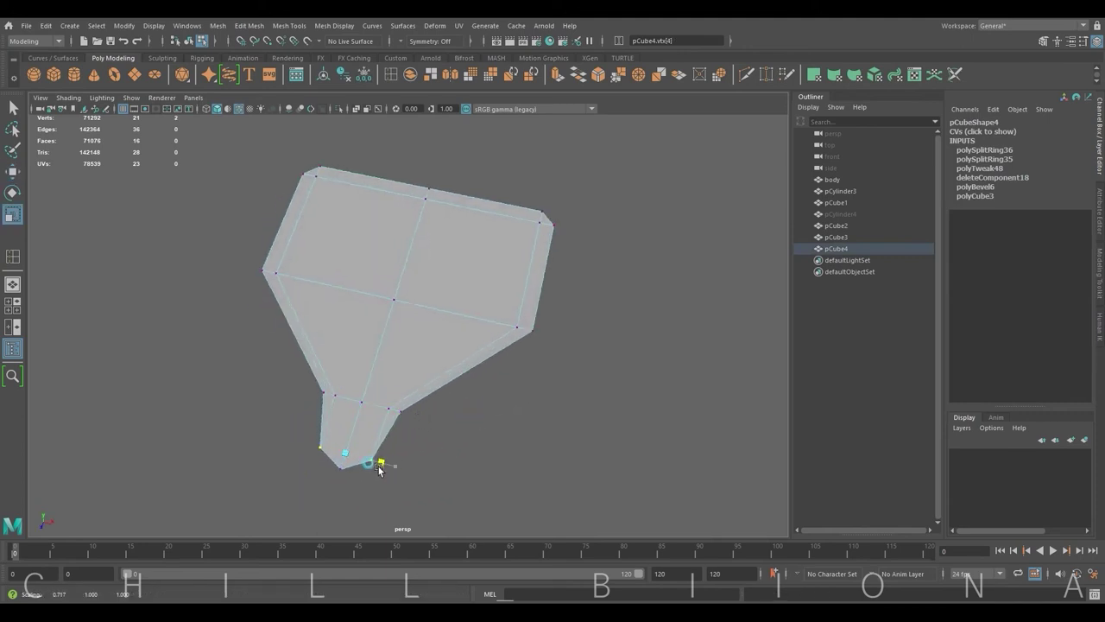
alt+right_drag(413, 428, 661, 338)
drag(480, 421, 452, 406)
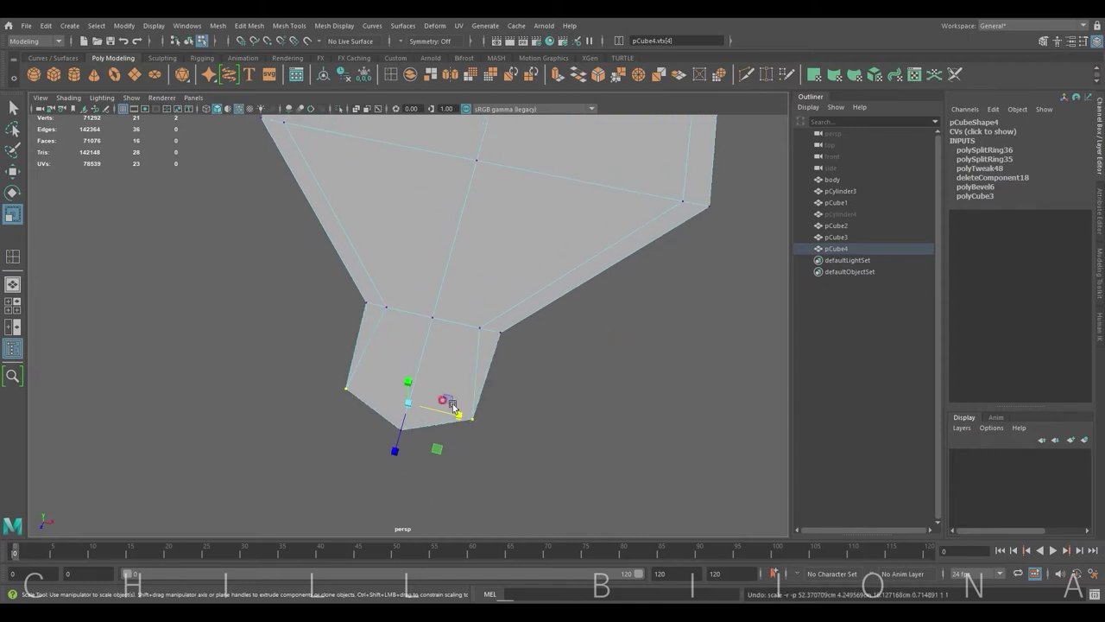
Add an edge loop across the lower section and push its side edges out to widen the tab.
click(531, 424)
alt+right_drag(531, 425, 647, 361)
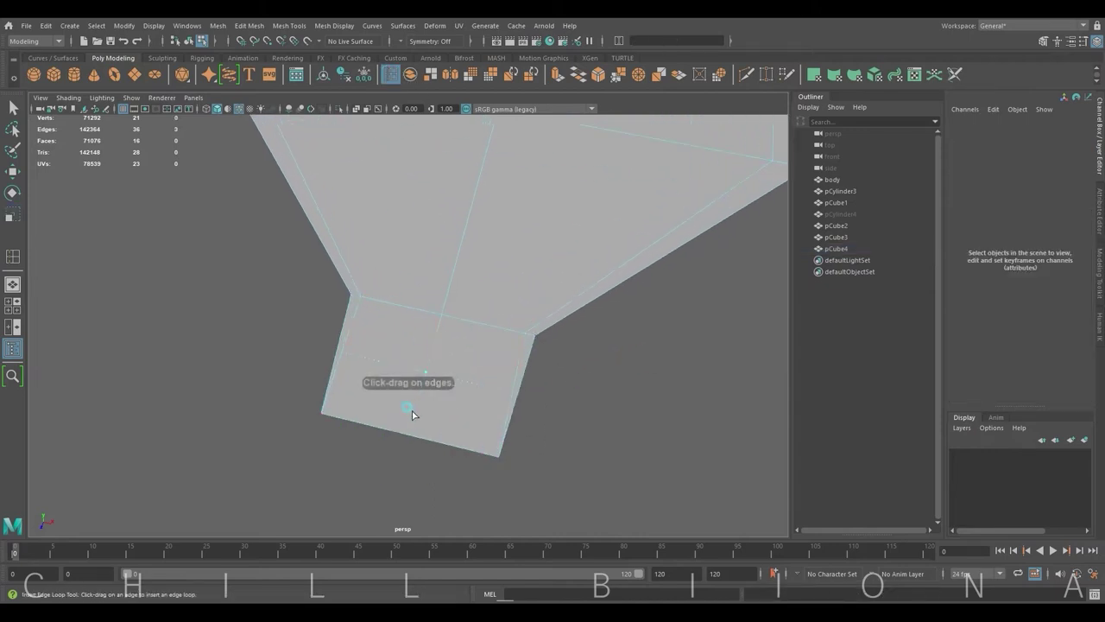
mouse_move(412, 415)
mouse_down()
mouse_move(436, 423)
mouse_move(396, 461)
mouse_up()
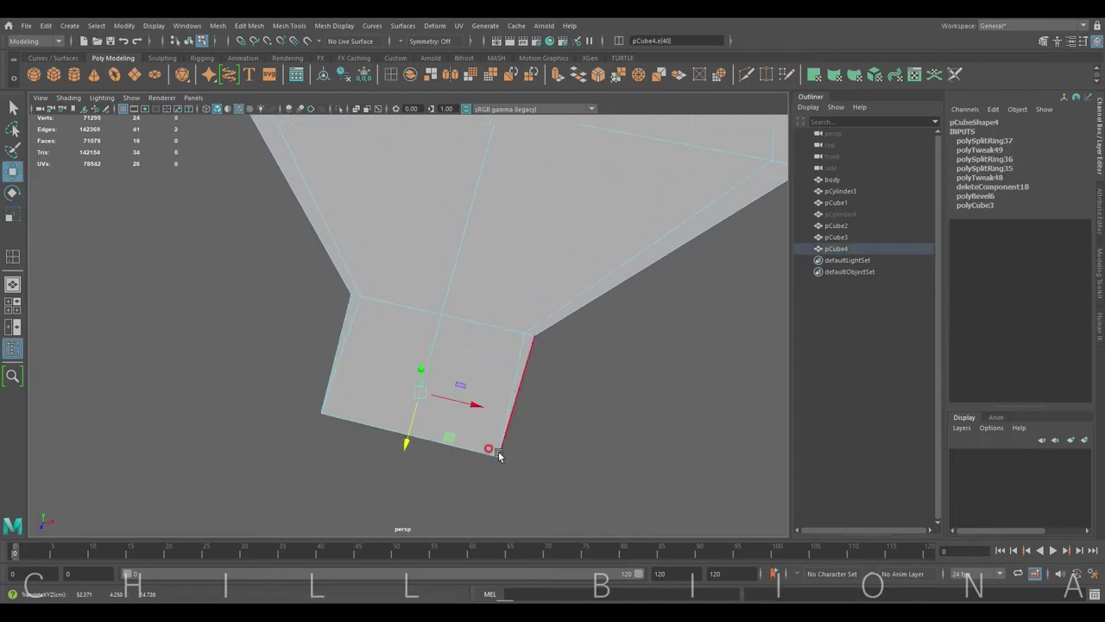
drag(530, 448, 581, 407)
click(336, 350)
drag(336, 350, 357, 359)
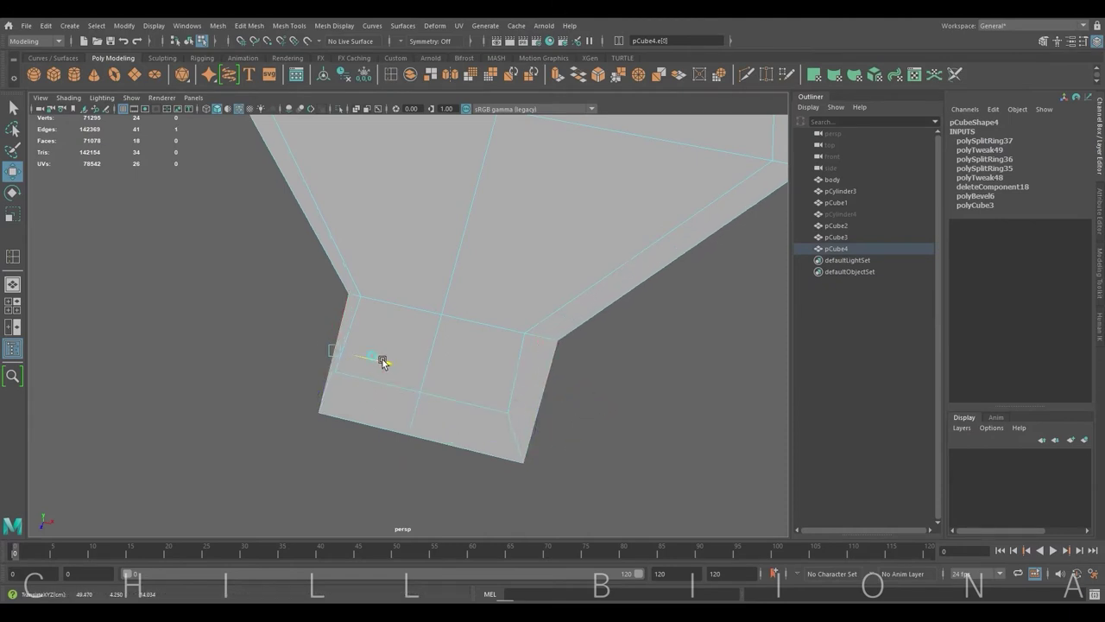
alt+drag(555, 370, 503, 404)
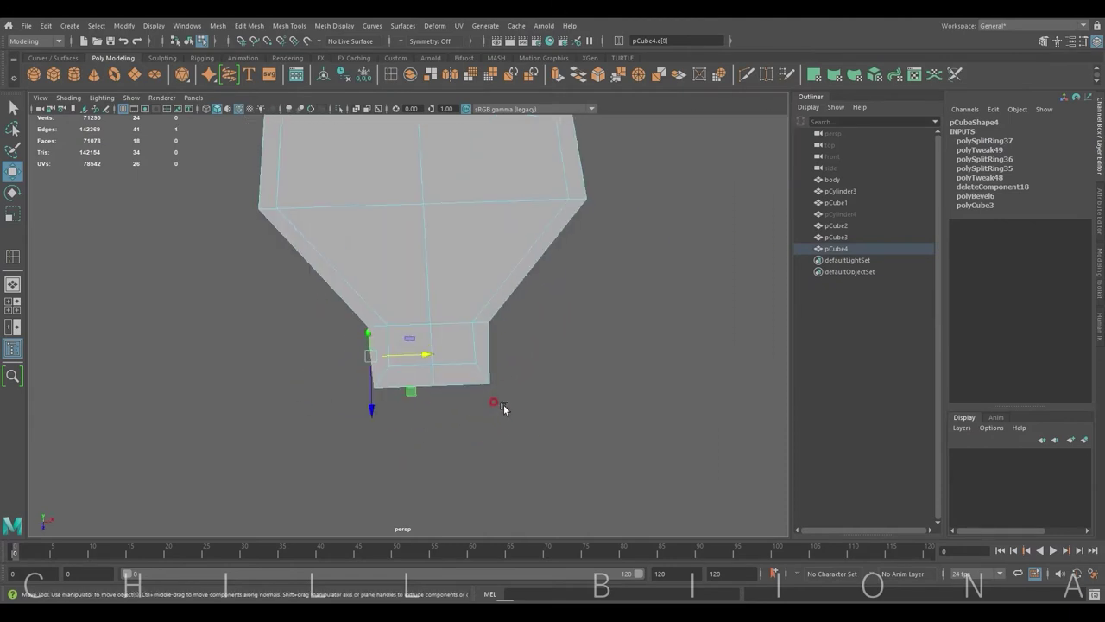
Select the patch's left and centre vertical edges for moving.
right_drag(490, 297, 425, 343)
click(435, 388)
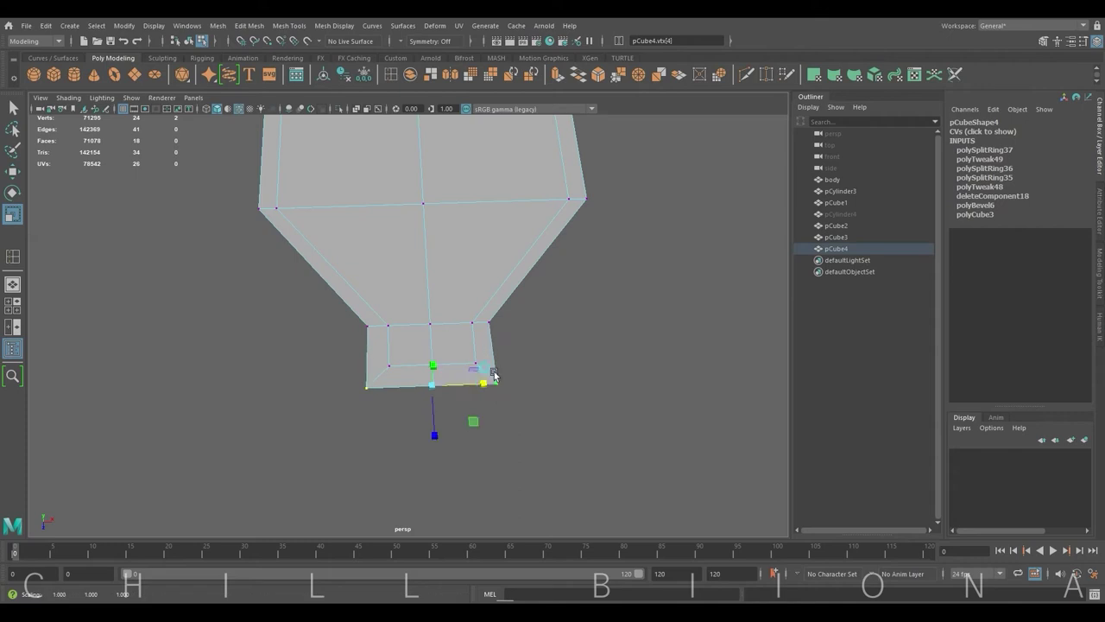
mouse_move(460, 281)
right_down()
mouse_move(429, 296)
mouse_move(509, 268)
right_up()
mouse_move(493, 306)
alt+mouse_down()
mouse_move(451, 322)
mouse_move(345, 278)
alt+mouse_up()
right_drag(365, 187, 363, 160)
click(310, 216)
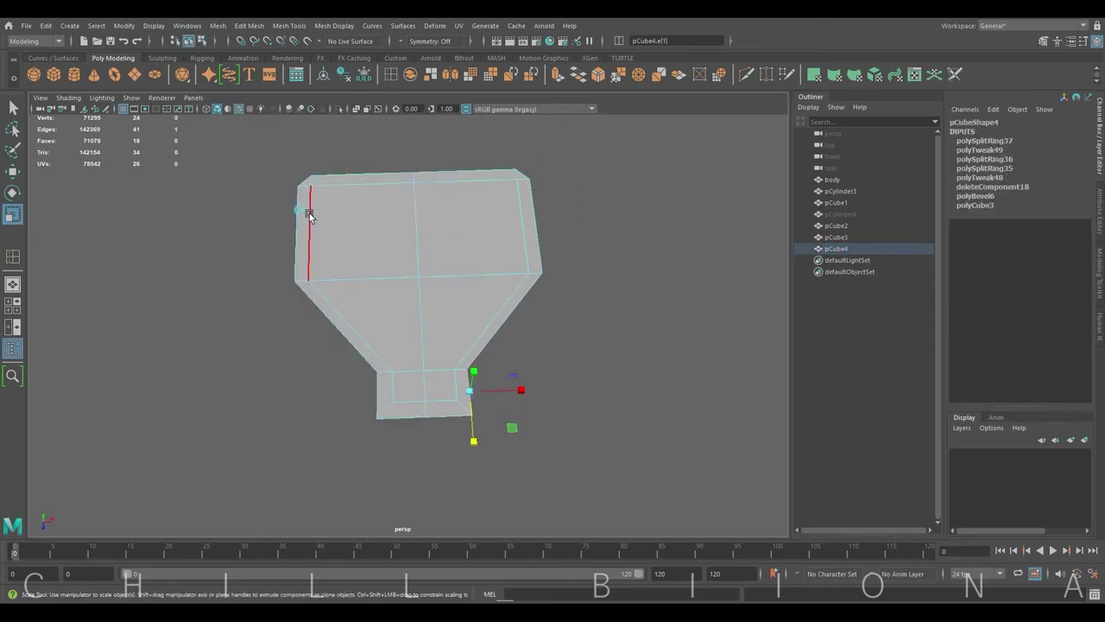
click(417, 230)
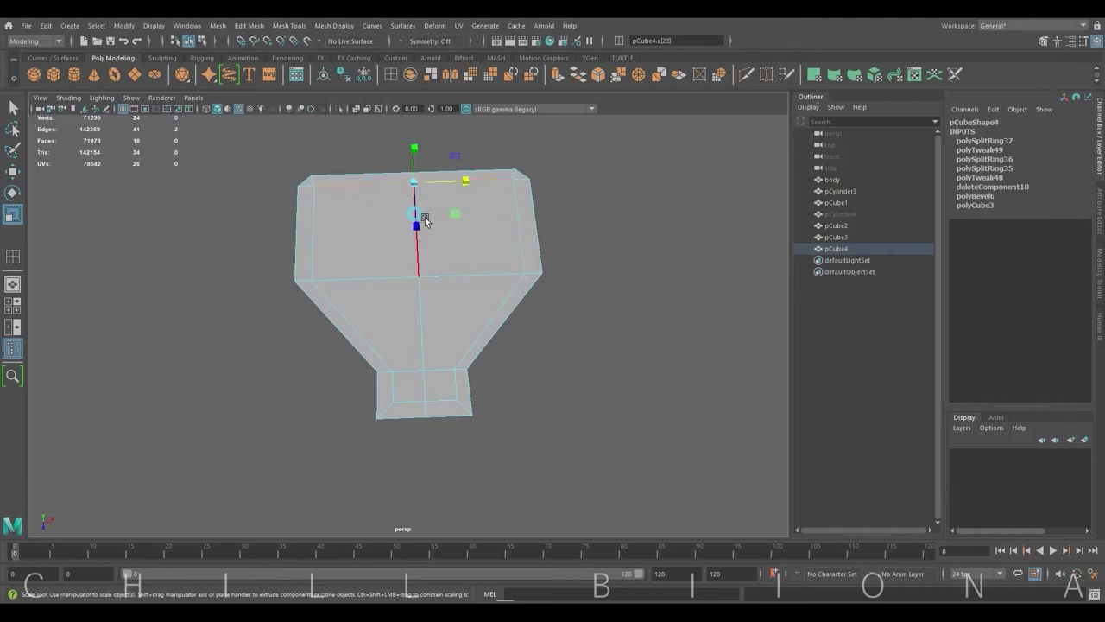
key(w)
middle_drag(398, 367, 398, 367)
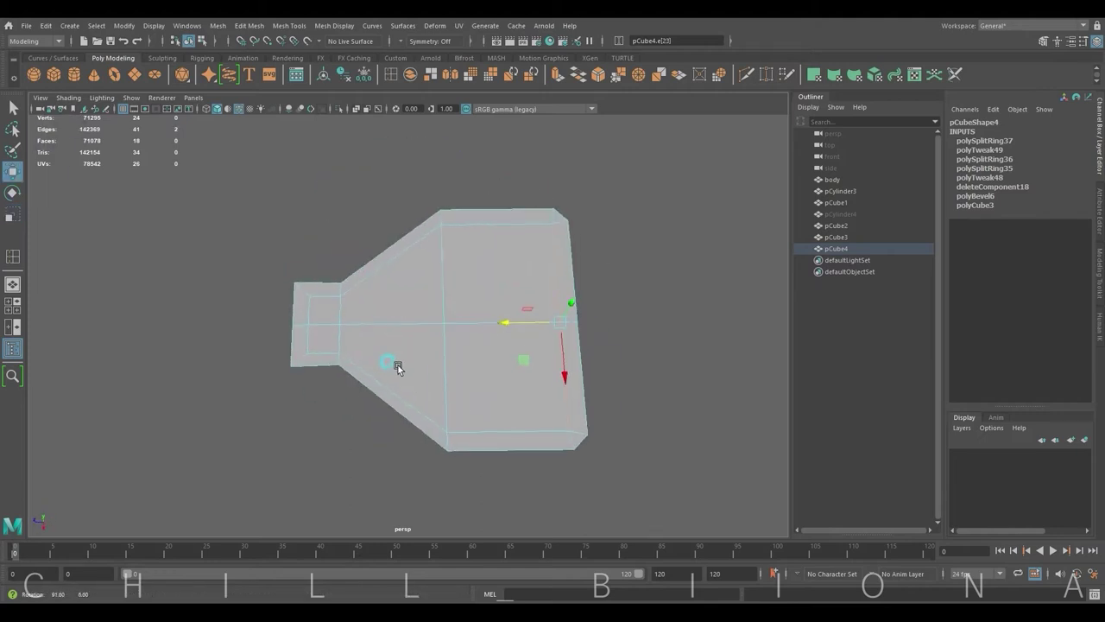
shift+click(314, 301)
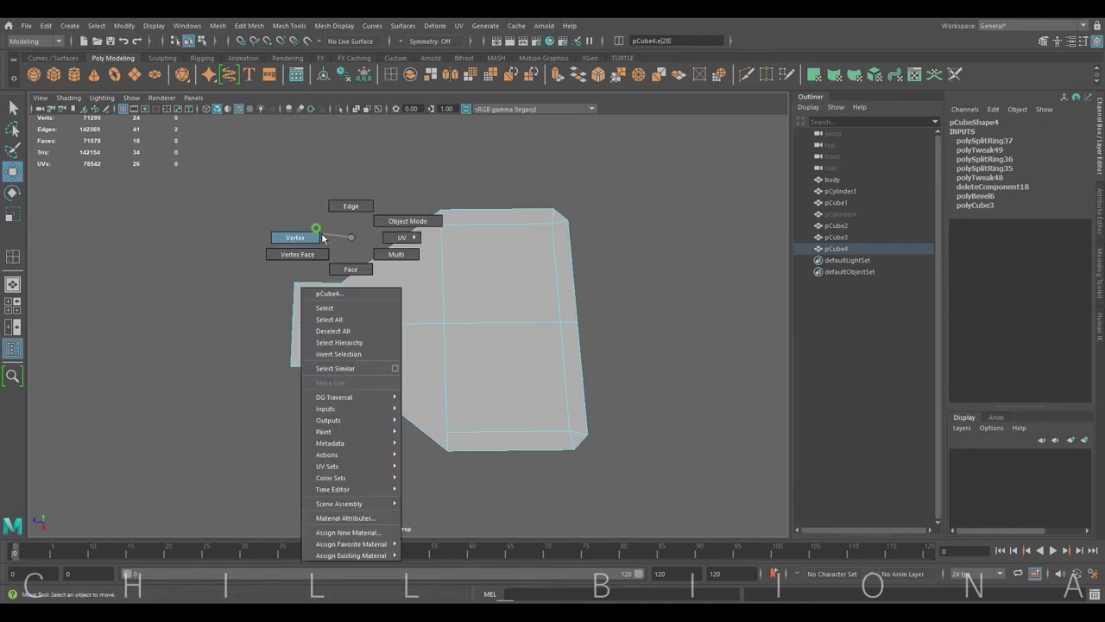
Move the tab's corner vertex to finish shaping the narrow tab.
right_drag(344, 238, 294, 236)
click(338, 351)
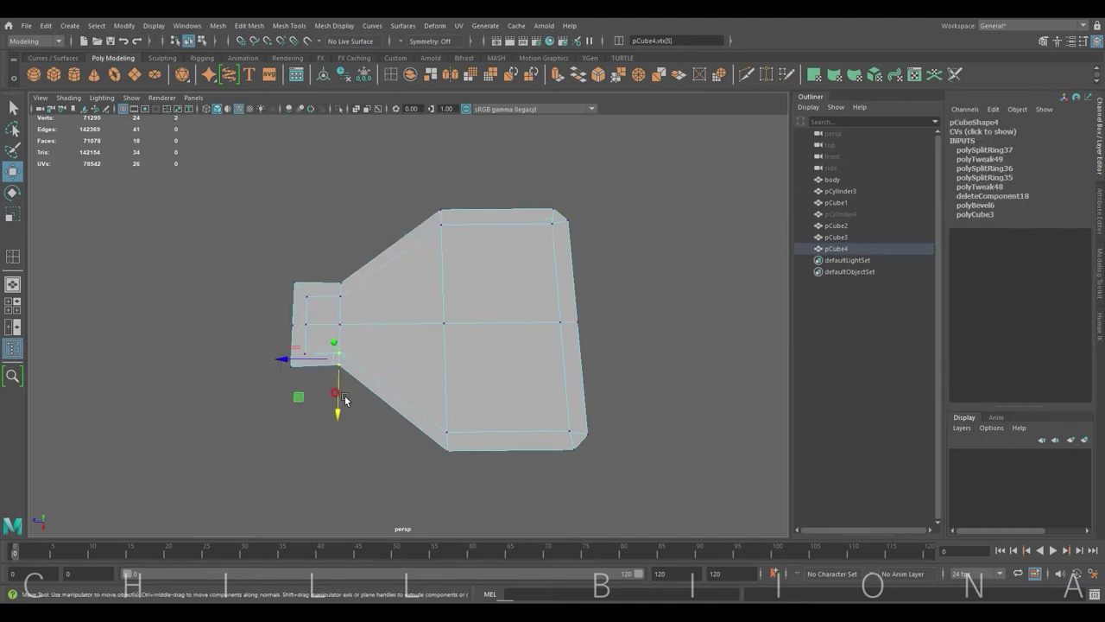
drag(337, 377, 547, 366)
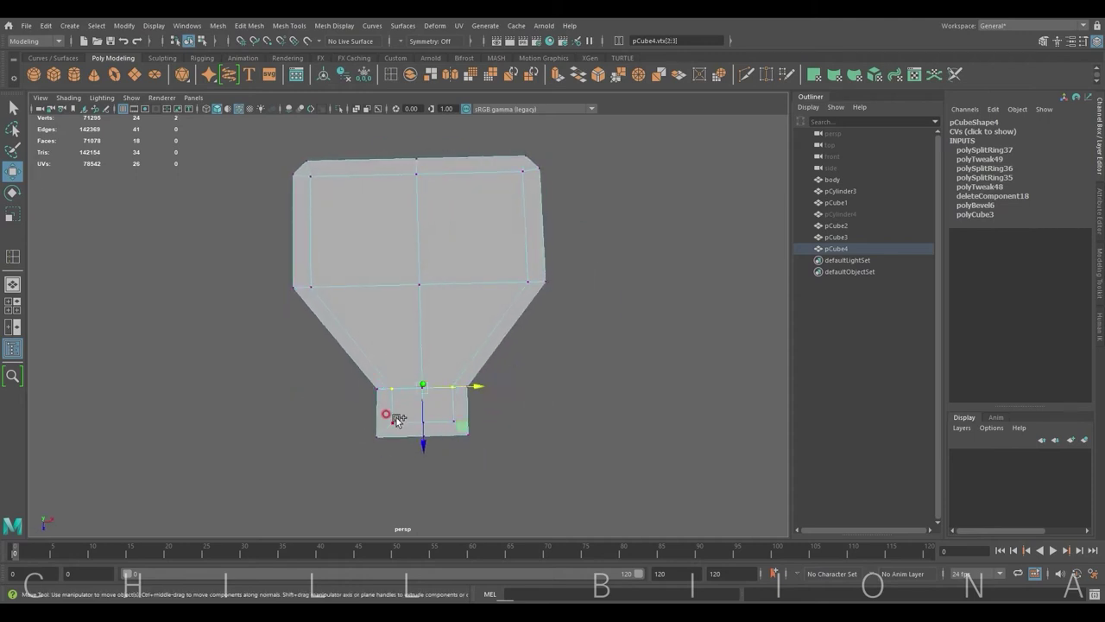
key(r)
key(w)
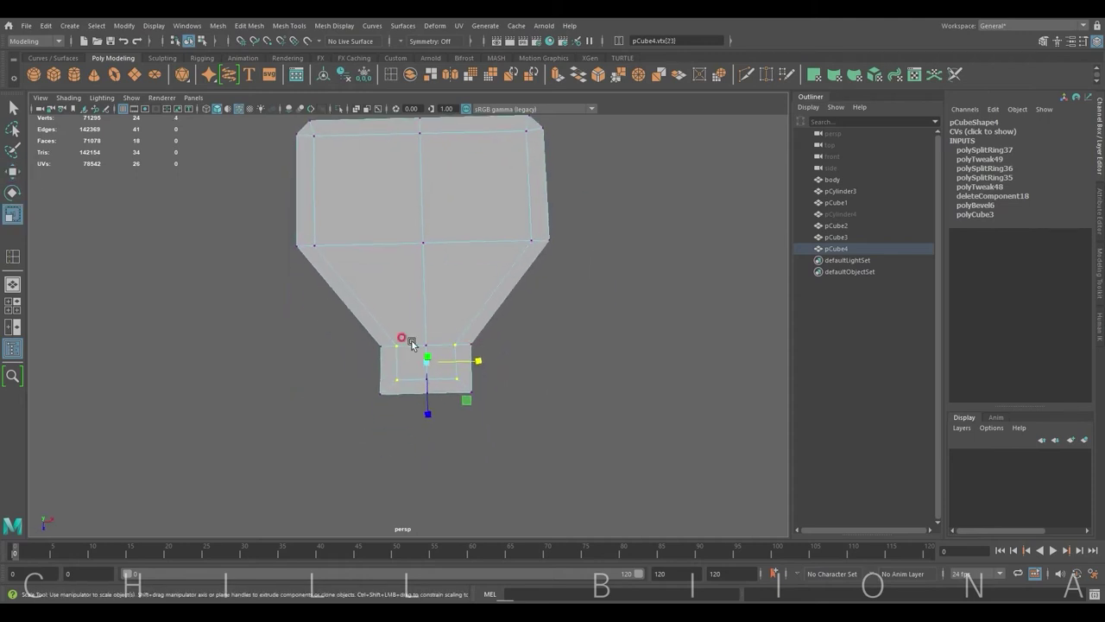
click(510, 327)
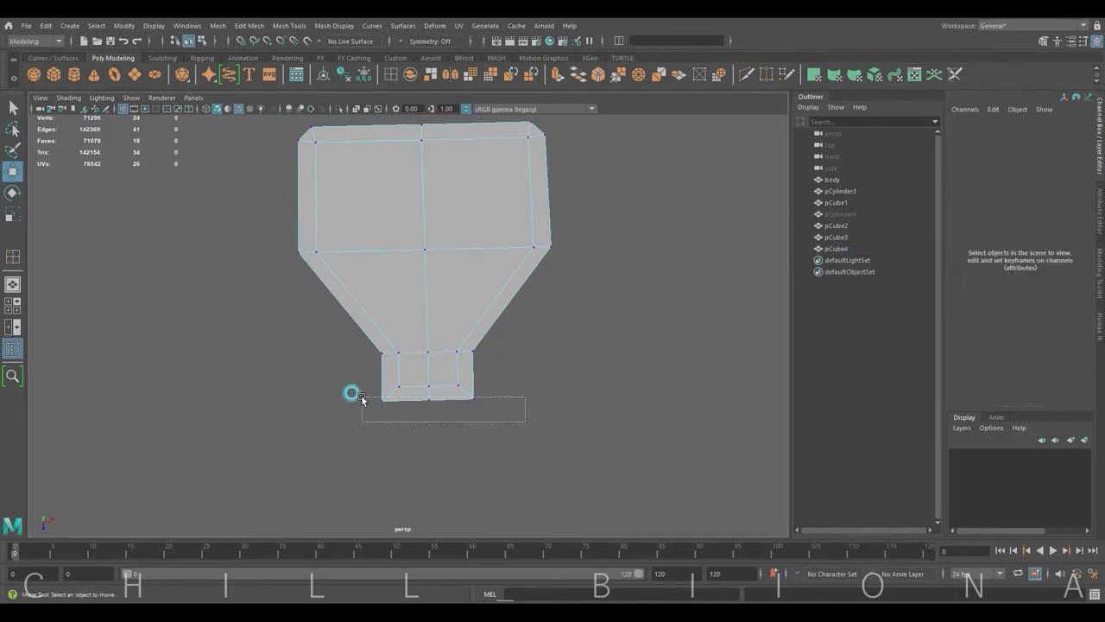
Delete the front, back and tab faces of pCube4, then shrink the inner loop to thicken the U-shaped frame.
drag(360, 399, 423, 432)
right_drag(439, 227, 444, 254)
key(Delete)
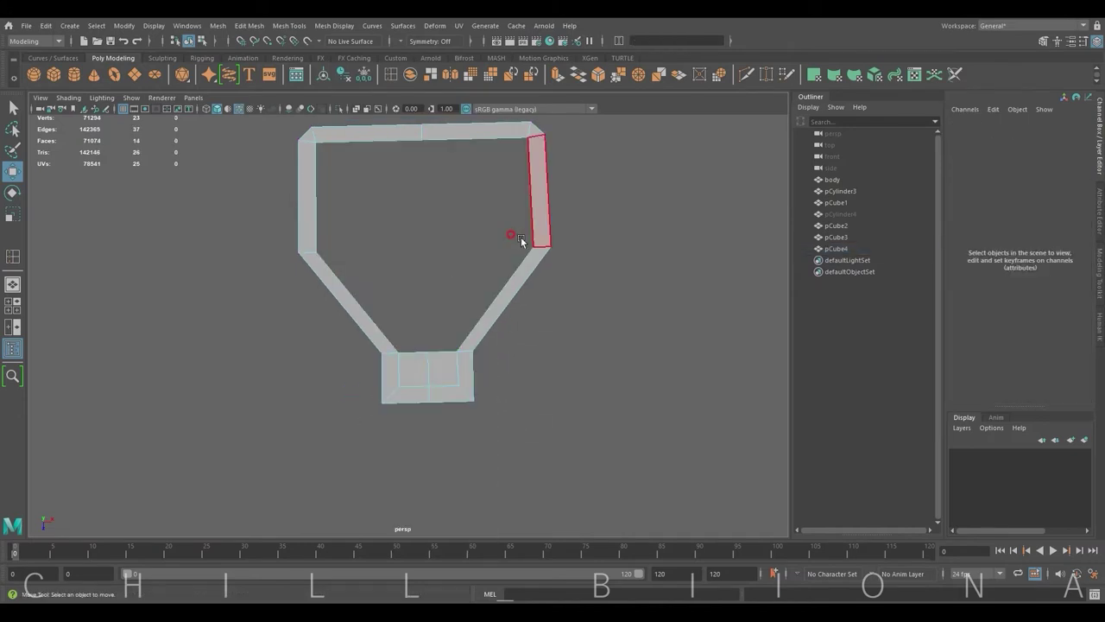
alt+drag(521, 241, 585, 323)
drag(395, 337, 486, 338)
key(Delete)
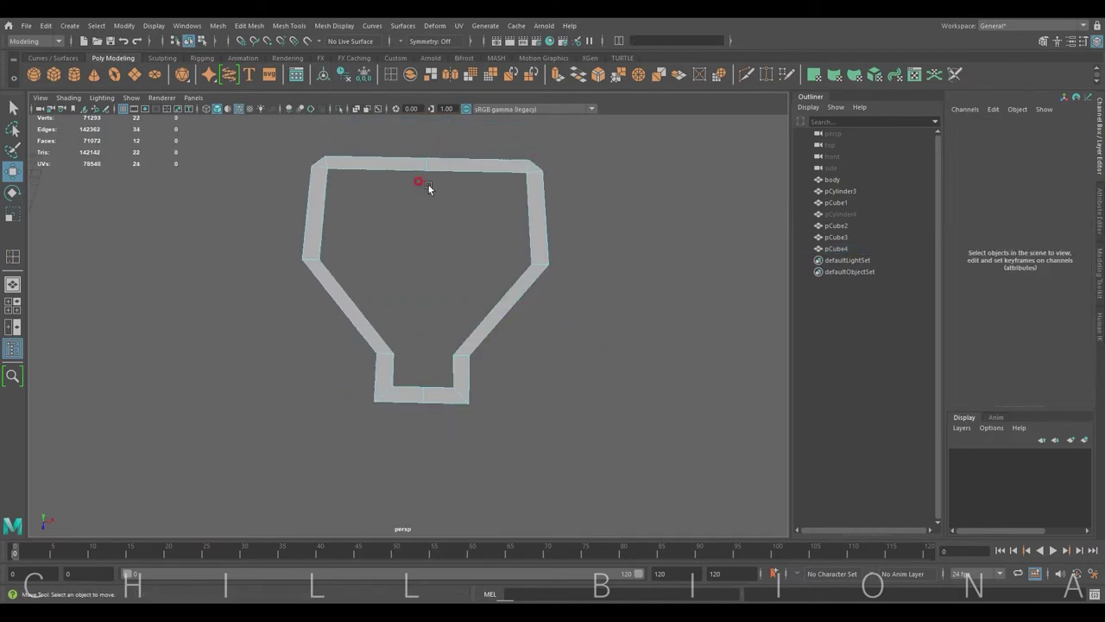
double_click(422, 172)
key(r)
drag(425, 270, 417, 272)
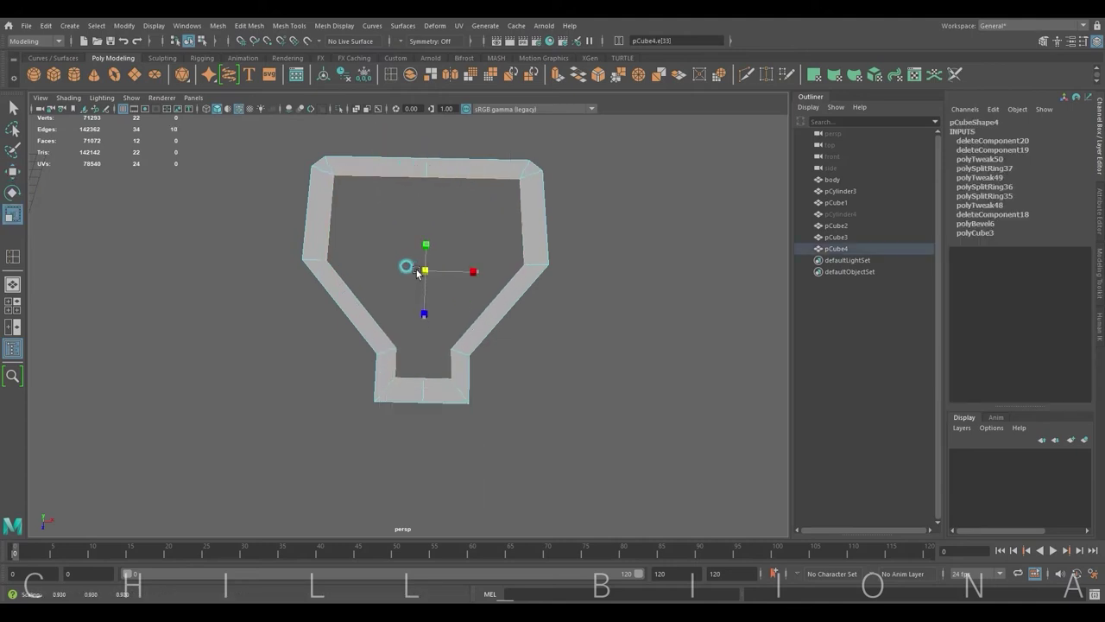
Extrude the whole frame to a thickness of 0.5.
alt+drag(500, 328, 505, 253)
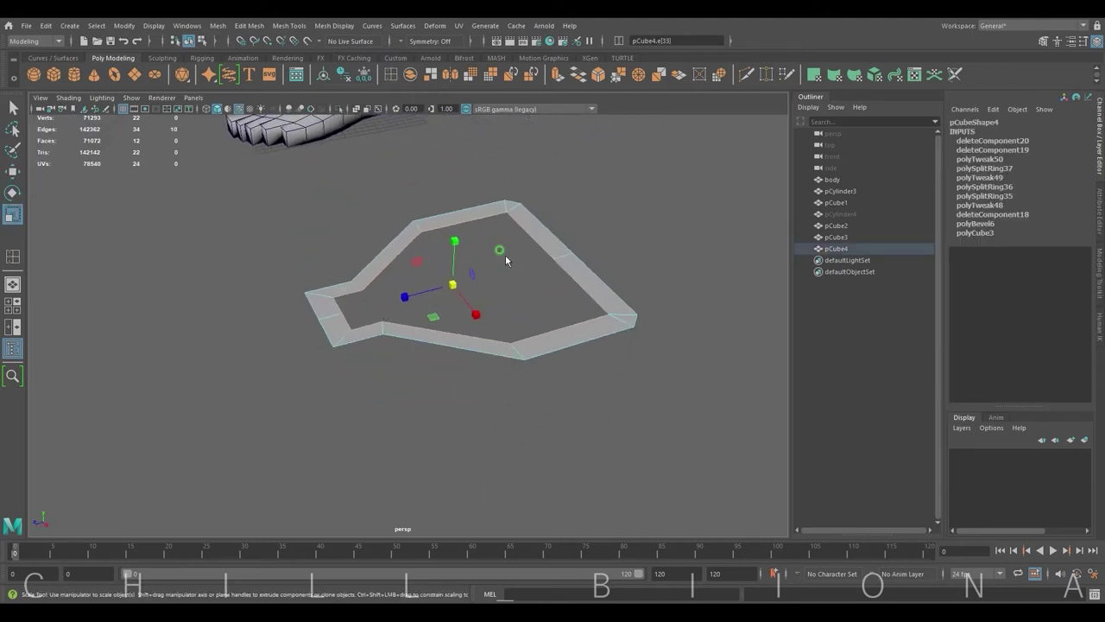
key(F8)
key(ctrl+e)
middle_drag(657, 259, 684, 250)
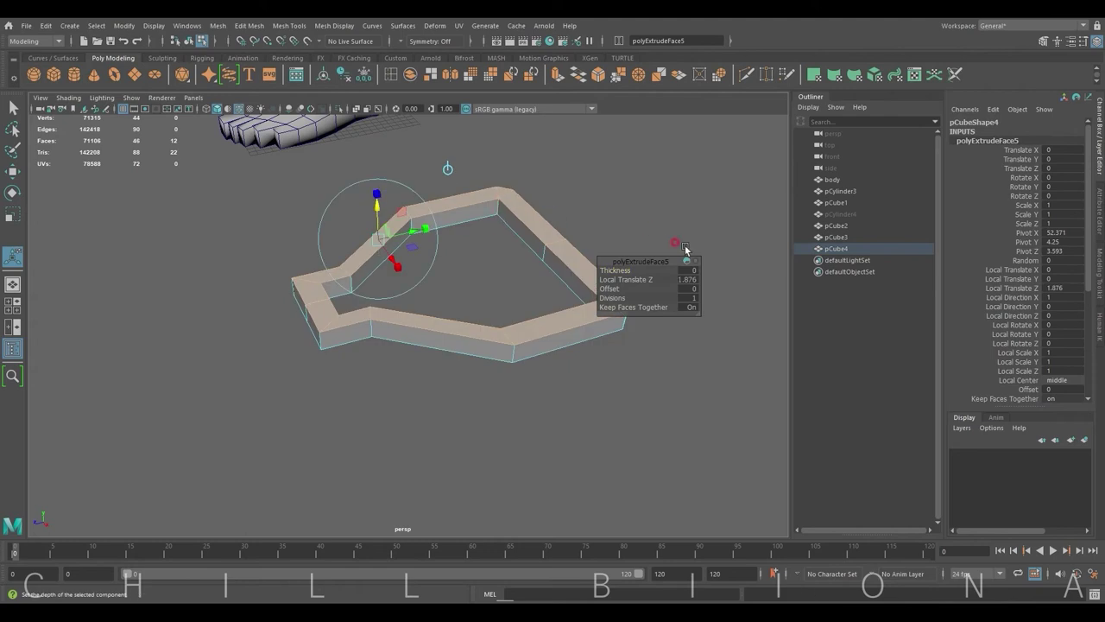
text(.5)
key(Return)
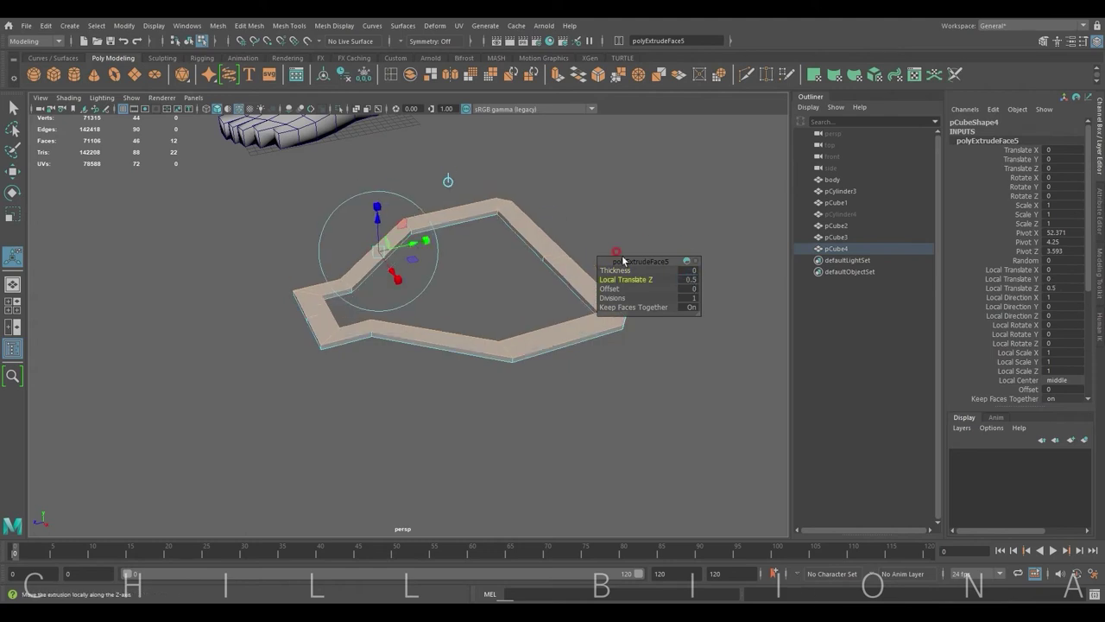
alt+drag(616, 259, 522, 239)
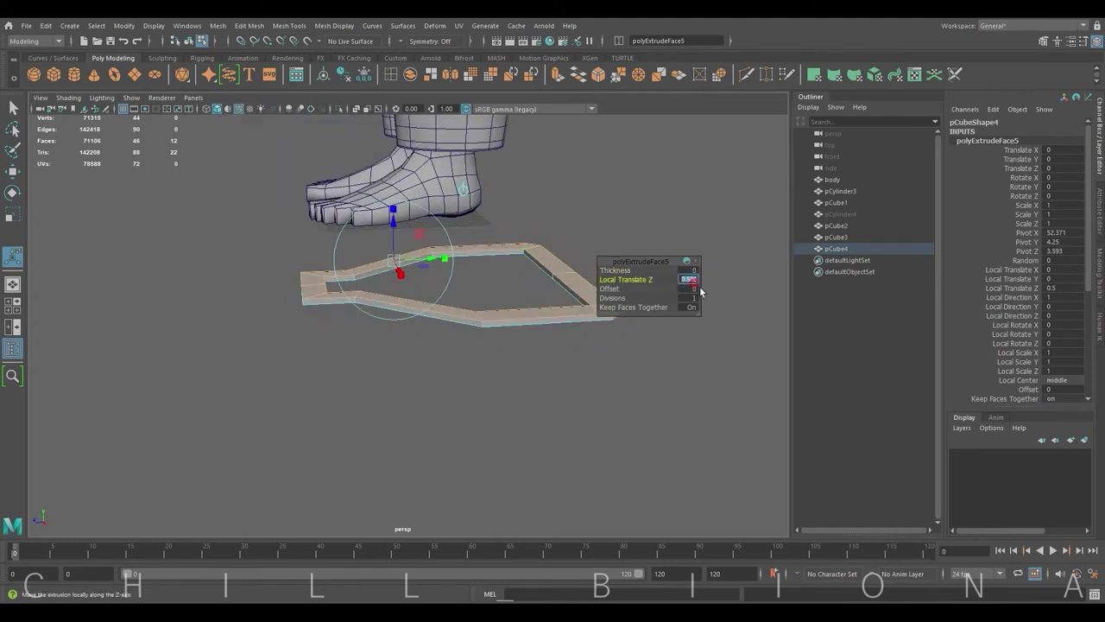
Insert two edge loops around the frame.
click(581, 199)
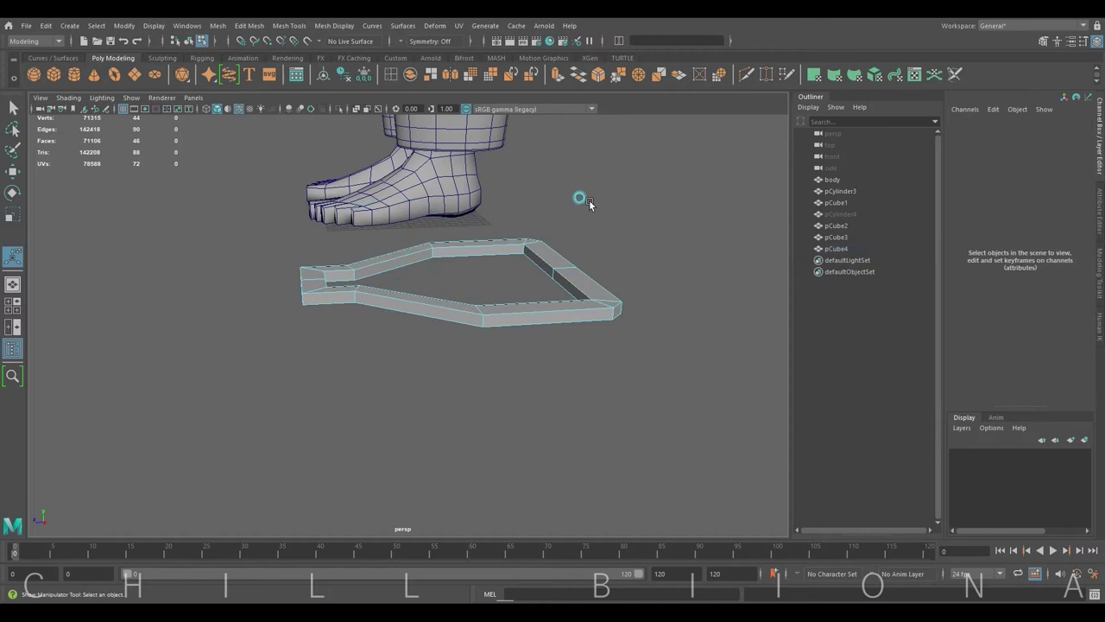
click(484, 325)
key(r)
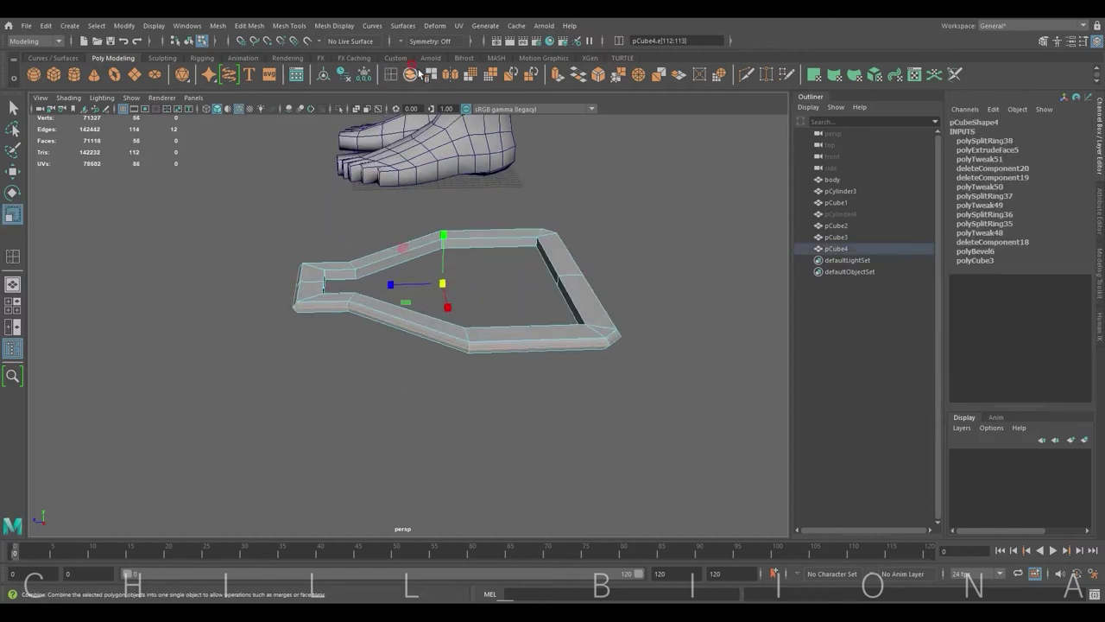
click(390, 74)
click(436, 282)
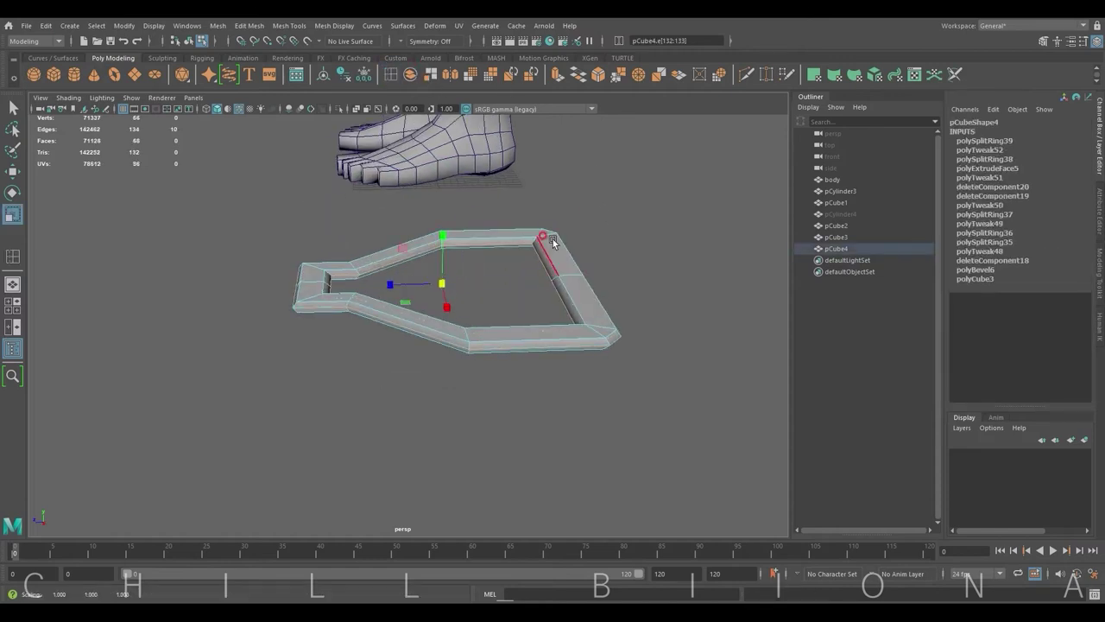
alt+drag(552, 242, 592, 264)
Add more edge loops to the frame, moving one vertically into place.
key(g)
key(r)
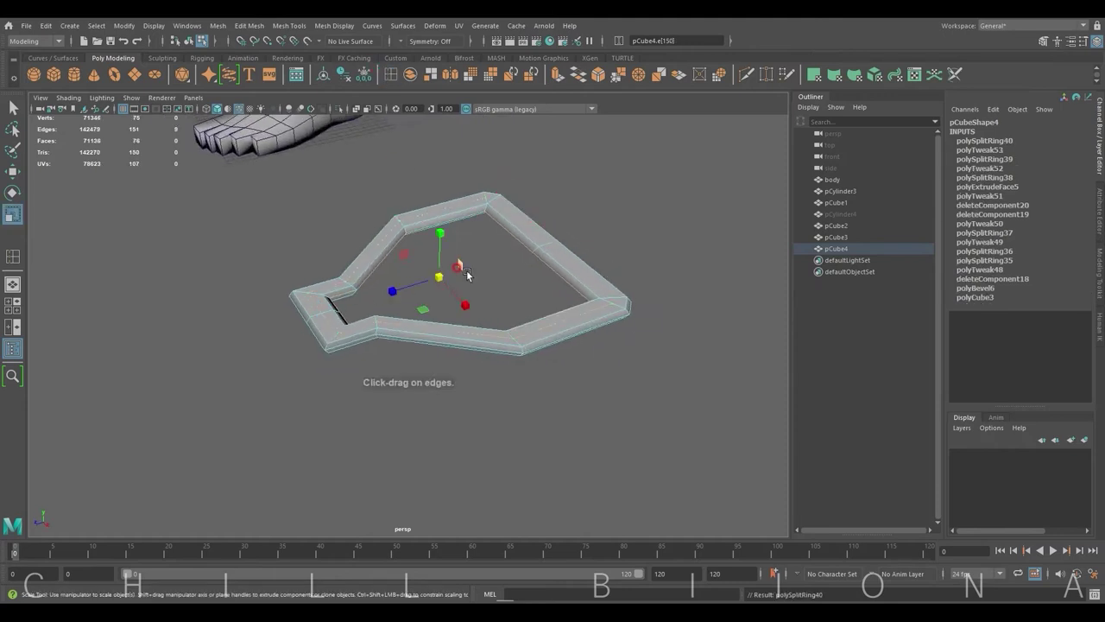
key(w)
drag(440, 262, 438, 244)
click(389, 74)
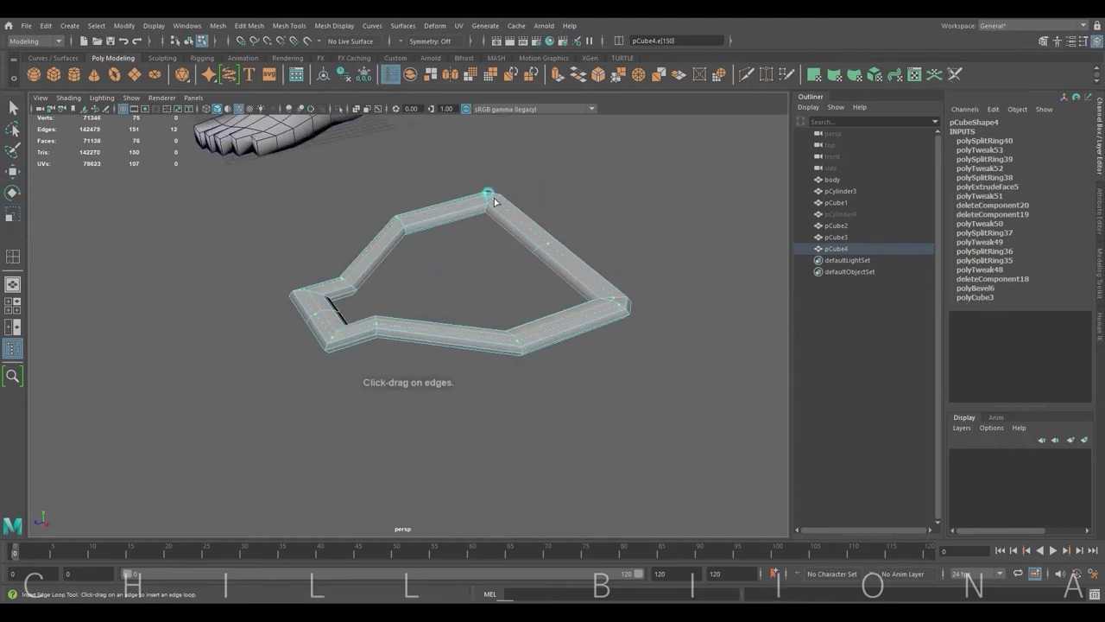
click(526, 183)
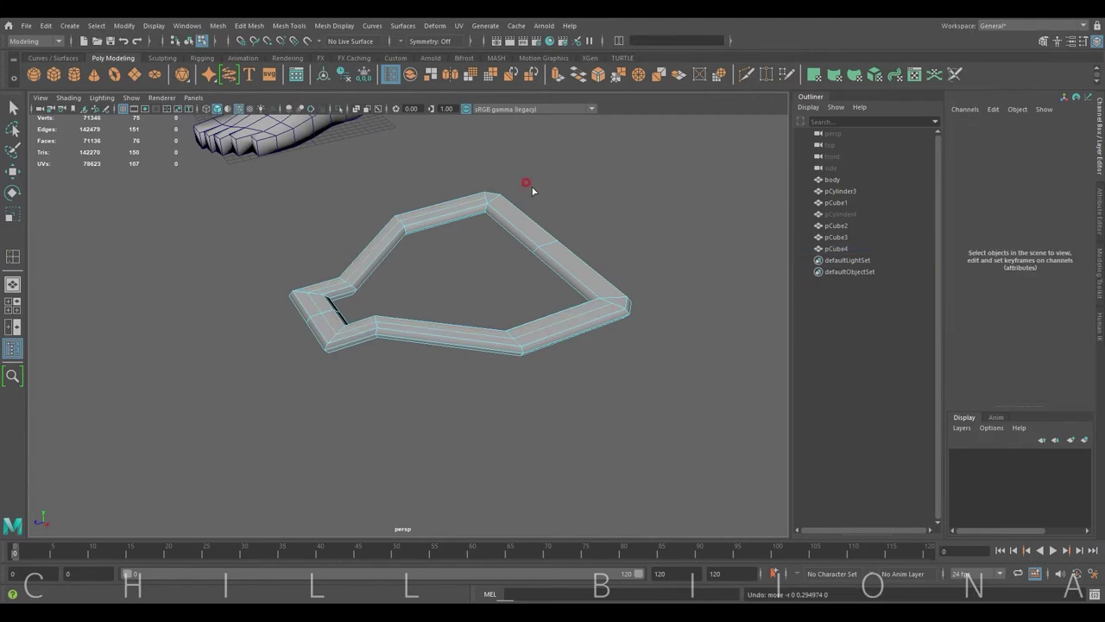
click(494, 200)
click(505, 193)
key(f)
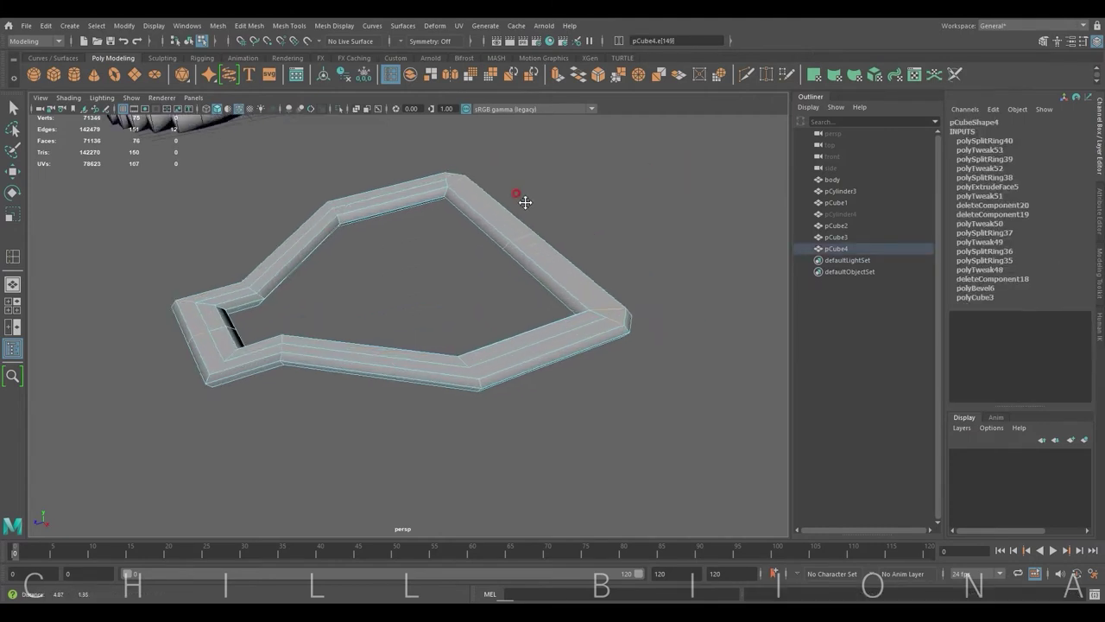
Cut a new edge across the frame and select the cut edge at the top.
click(746, 73)
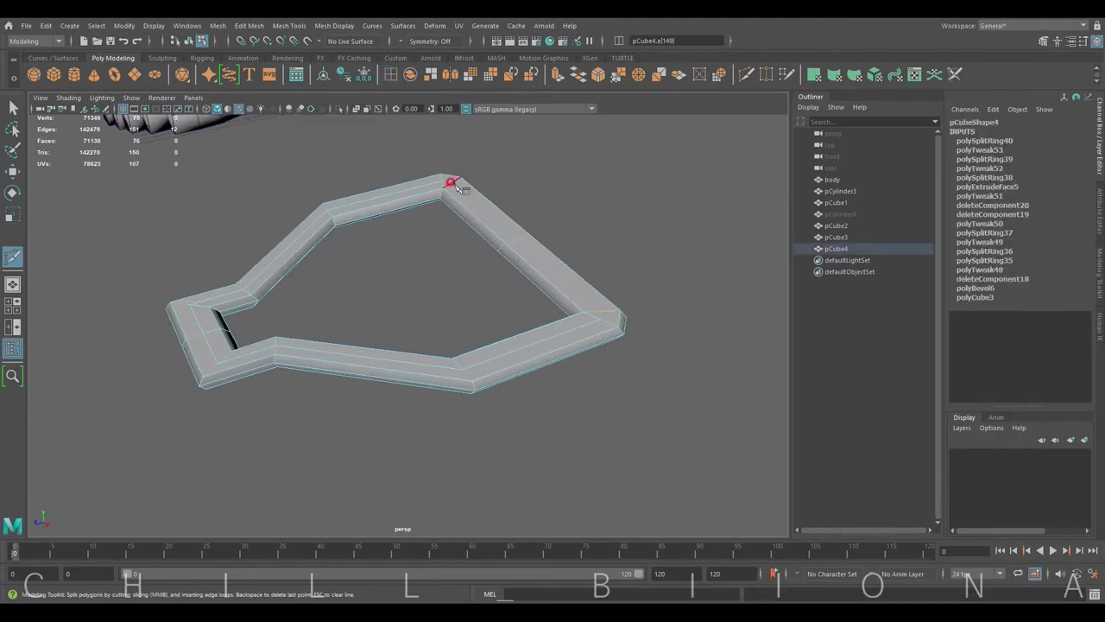
right_click(607, 316)
scroll(683, 295, up, 3)
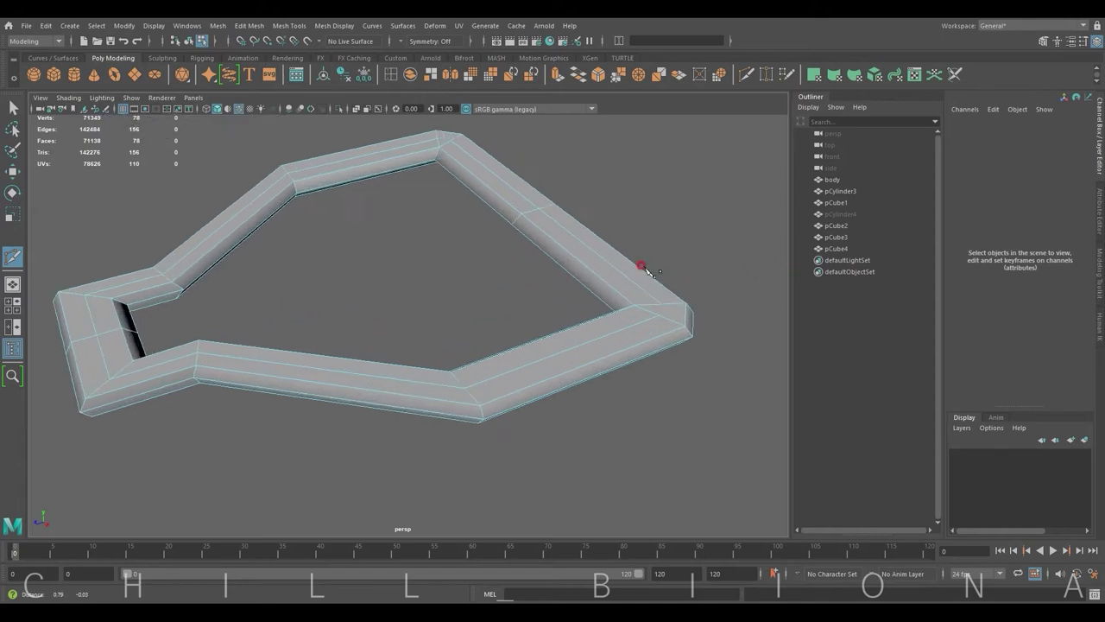
alt+middle_drag(642, 264, 577, 308)
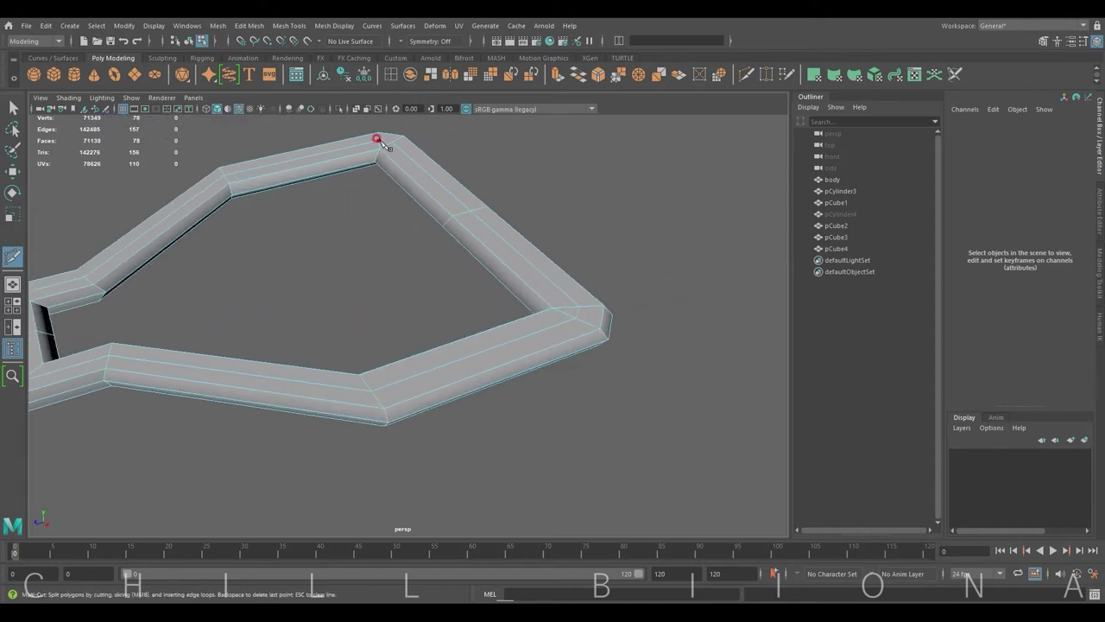
alt+right_drag(421, 149, 537, 197)
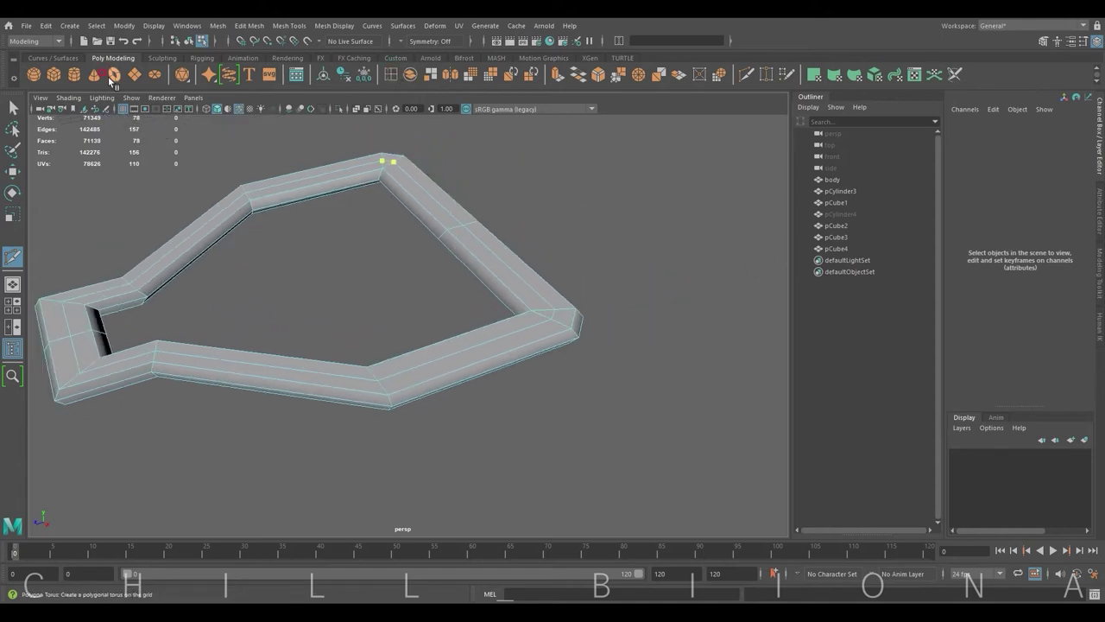
click(12, 170)
click(110, 286)
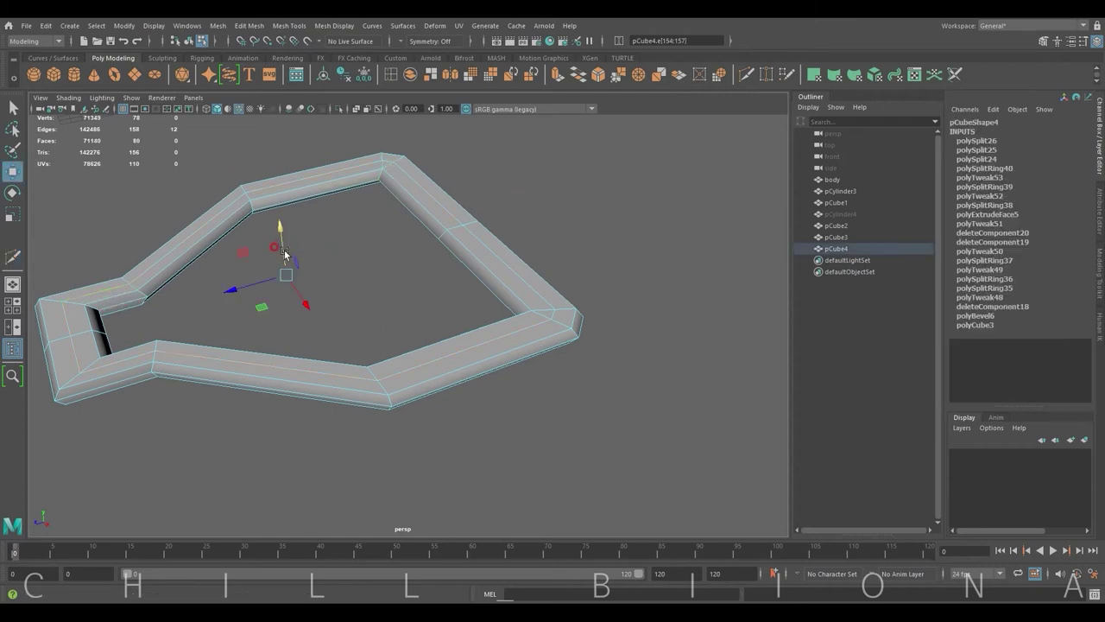
Scale the newly cut edge and zoom in on the loop piece.
mouse_move(281, 245)
alt+mouse_down()
mouse_move(340, 259)
mouse_move(328, 217)
alt+mouse_up()
key(r)
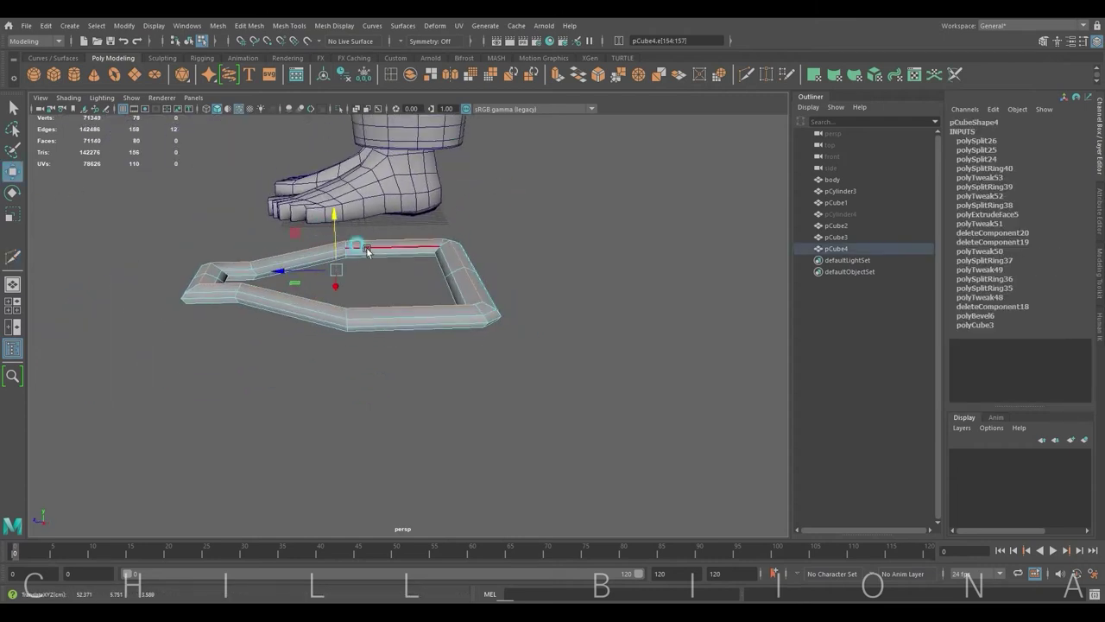
mouse_move(337, 275)
alt+mouse_down()
mouse_move(365, 284)
mouse_move(320, 247)
mouse_move(502, 295)
mouse_move(538, 265)
alt+mouse_up()
key(F8)
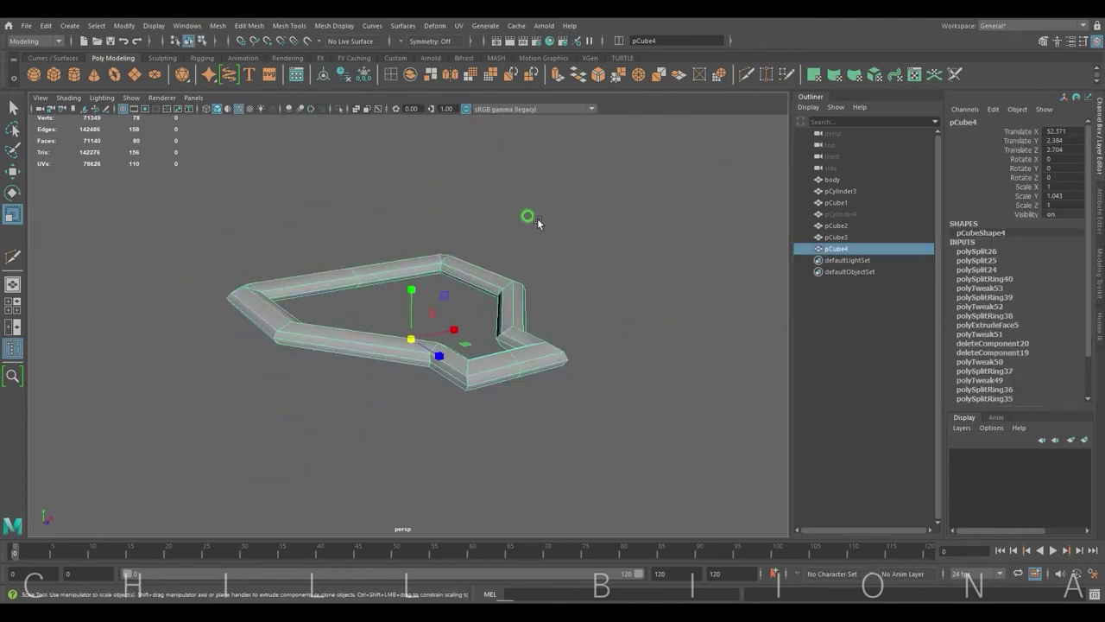
mouse_move(538, 225)
alt+mouse_down()
mouse_move(544, 256)
mouse_move(382, 238)
mouse_move(339, 258)
mouse_move(375, 278)
mouse_move(373, 258)
mouse_move(446, 277)
alt+mouse_up()
click(533, 251)
alt+right_drag(447, 276, 553, 364)
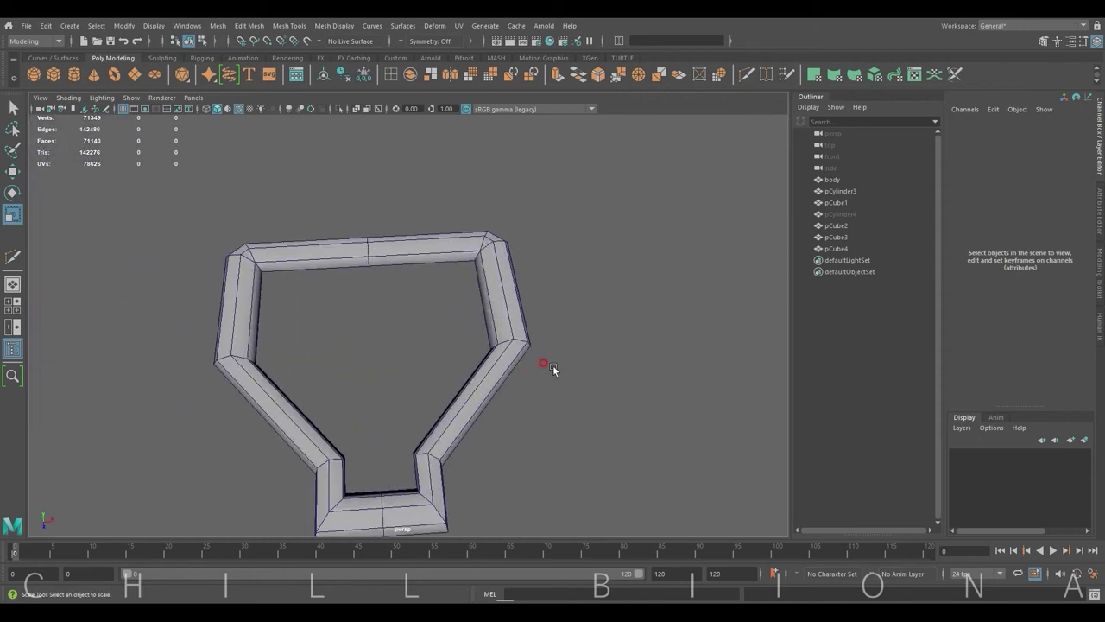
mouse_move(519, 327)
alt+mouse_down()
mouse_move(428, 147)
mouse_move(336, 158)
alt+mouse_up()
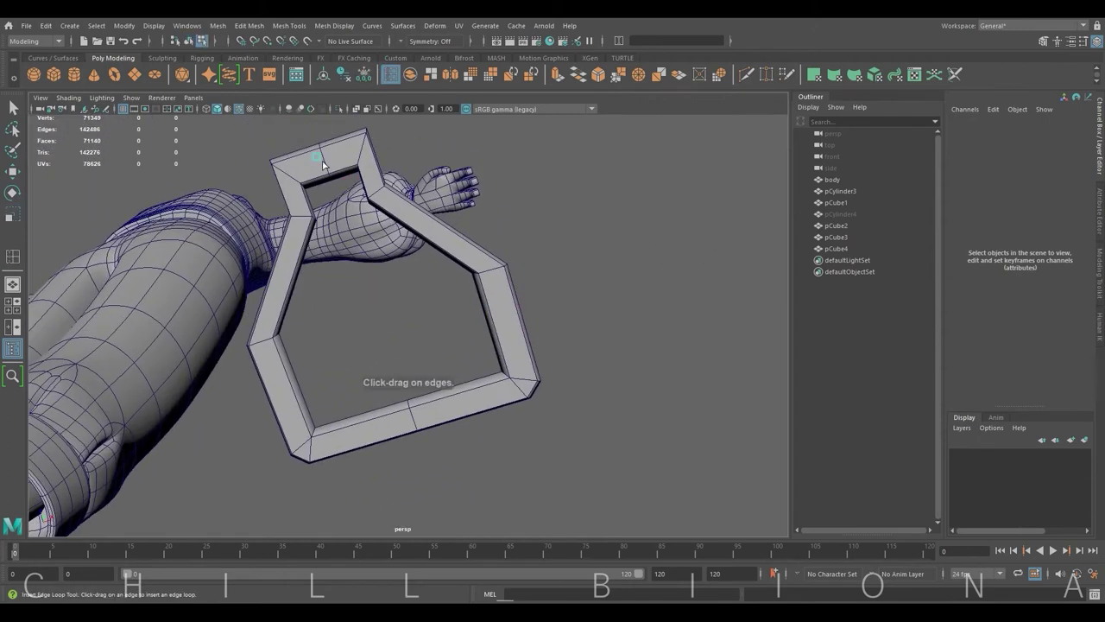
Insert two edge loops, delete an unneeded edge with Ctrl+Delete, and resize a ring edge loop.
click(322, 160)
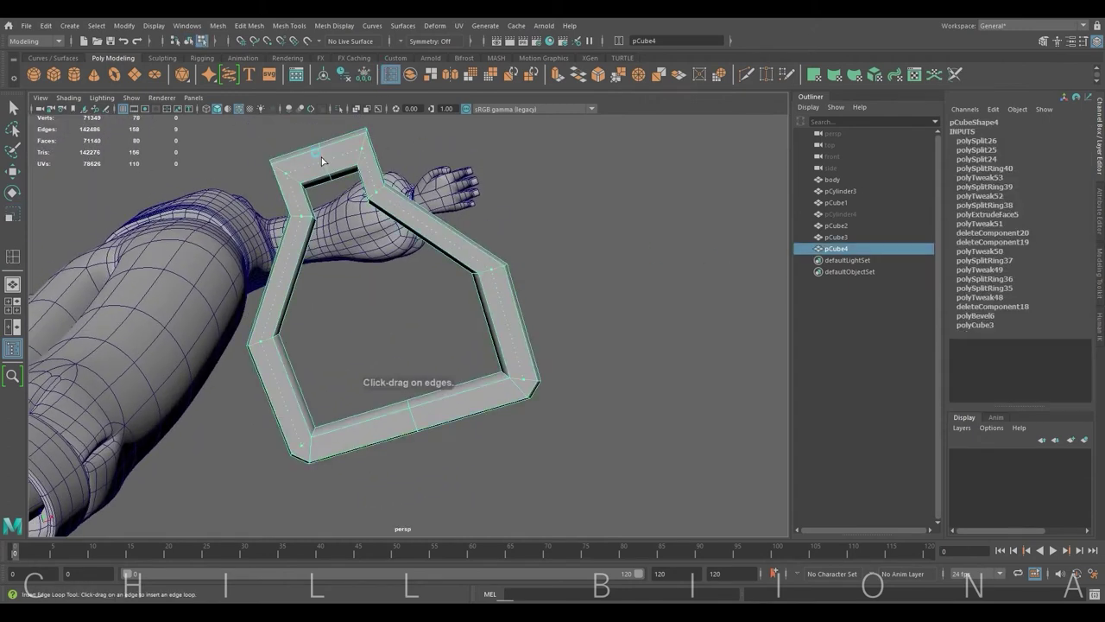
click(408, 418)
key(r)
click(384, 222)
key(ctrl+Delete)
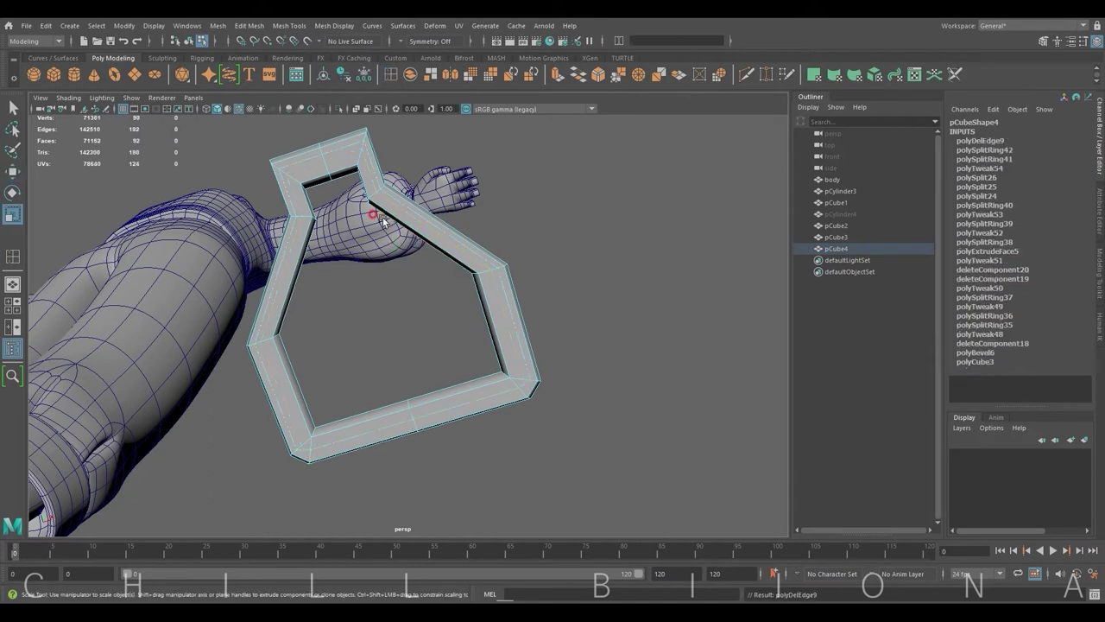
double_click(504, 298)
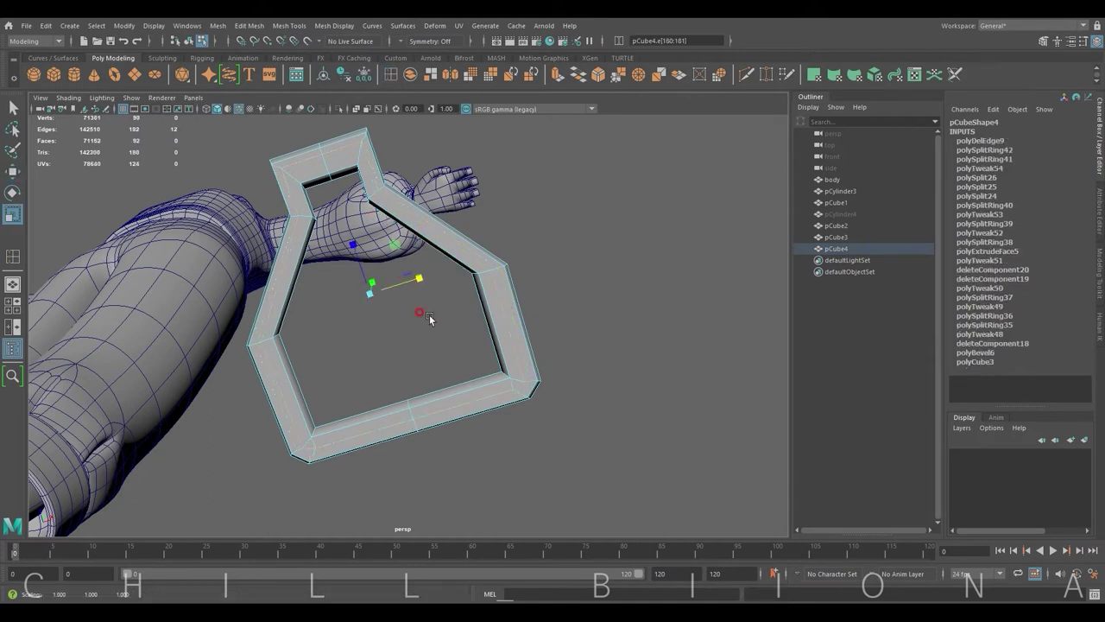
mouse_move(429, 315)
alt+mouse_down()
mouse_move(372, 263)
mouse_move(461, 252)
mouse_move(470, 315)
alt+mouse_up()
right_drag(544, 250, 605, 211)
mouse_move(605, 211)
alt+mouse_down()
mouse_move(390, 274)
mouse_move(419, 328)
mouse_move(419, 285)
alt+mouse_up()
Pinch the narrow-end vertices inward, push them farther out, then widen them slightly.
click(384, 290)
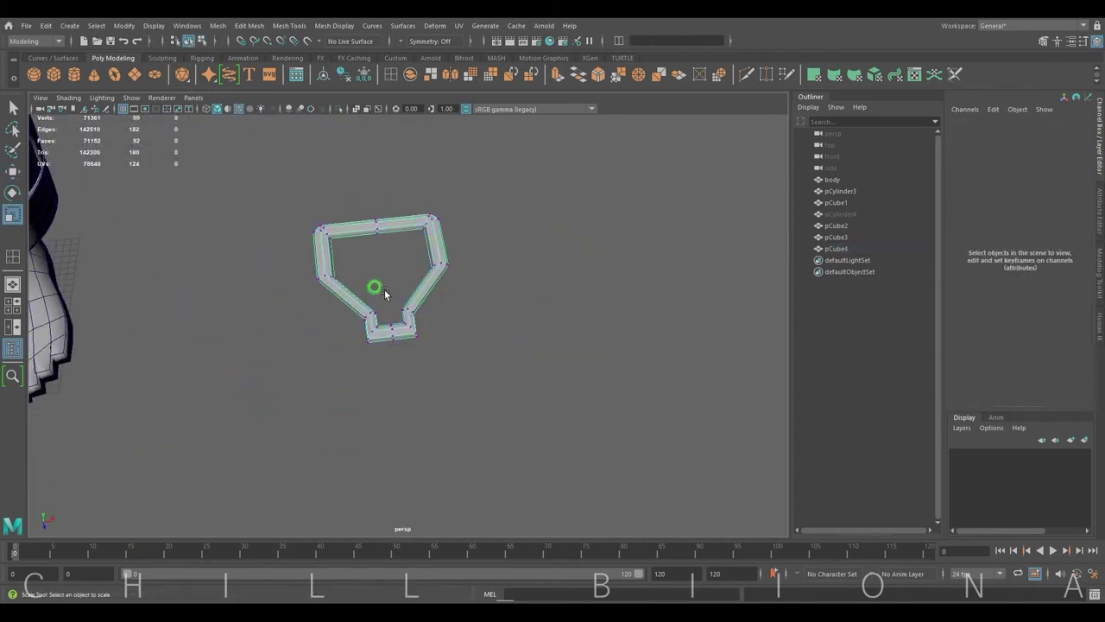
scroll(384, 290, up, 3)
mouse_move(372, 316)
mouse_down()
mouse_move(415, 364)
mouse_move(284, 382)
mouse_move(294, 268)
mouse_move(277, 255)
mouse_up()
key(w)
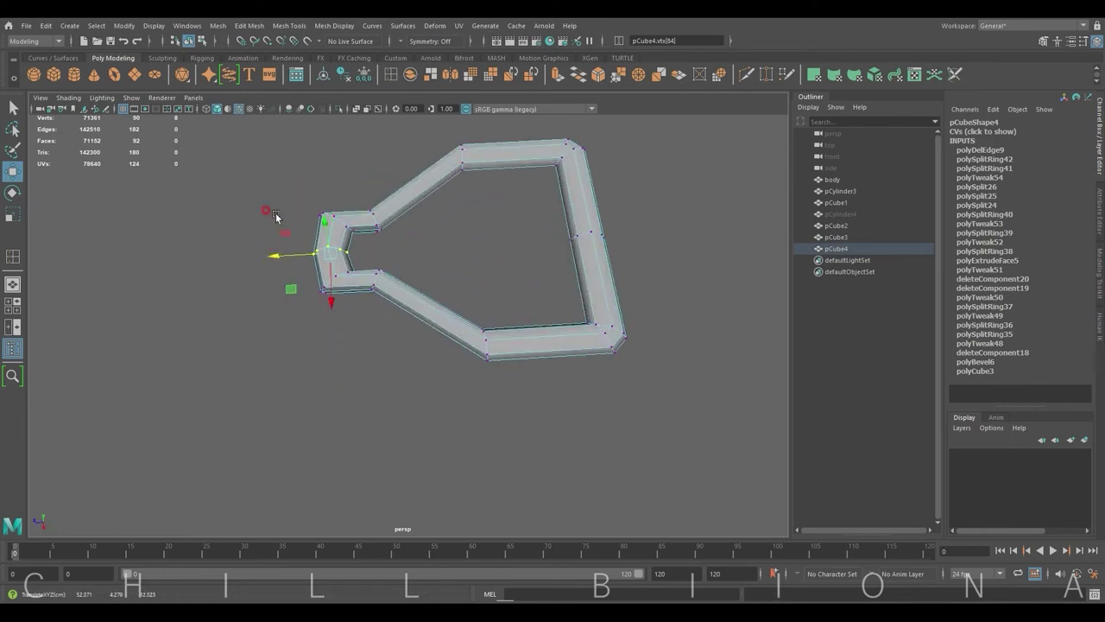
drag(293, 196, 356, 236)
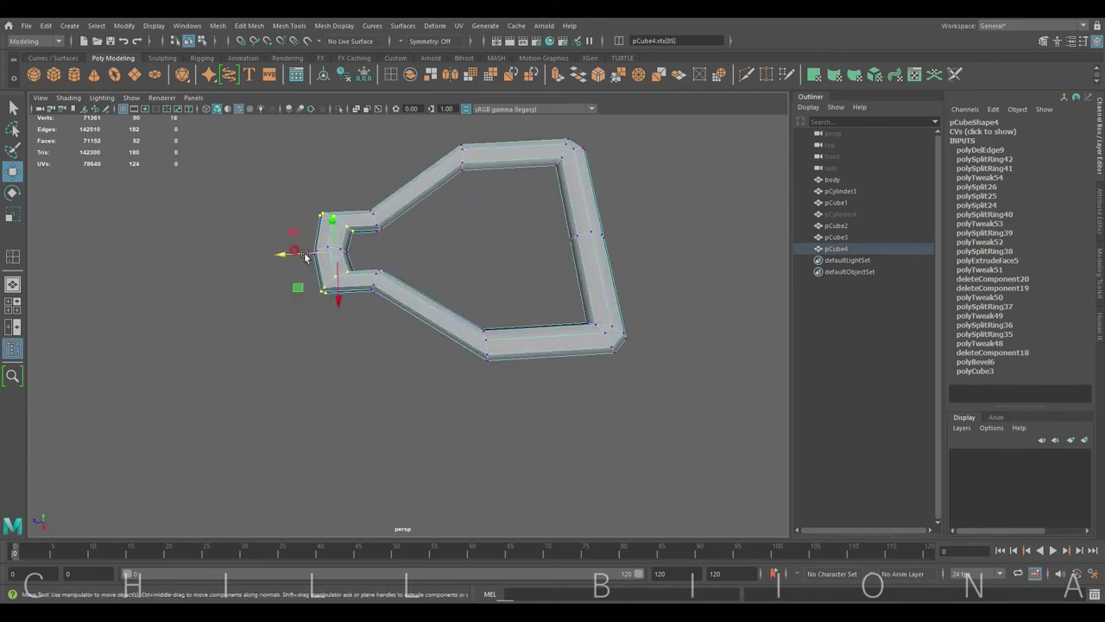
key(r)
drag(338, 298, 341, 293)
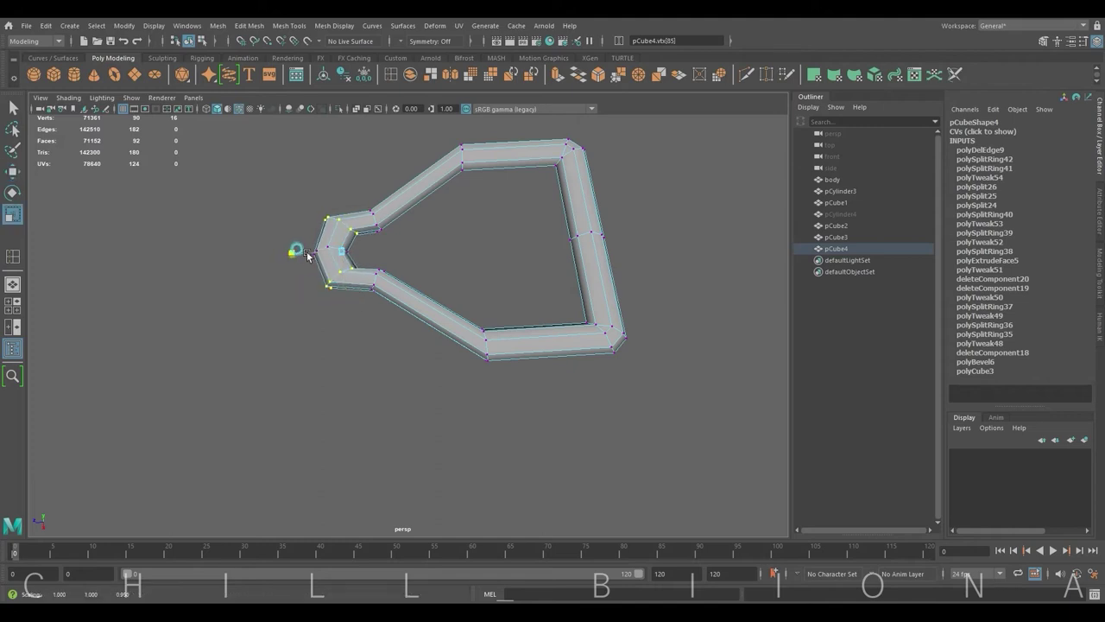
key(w)
drag(259, 197, 370, 315)
drag(304, 257, 294, 256)
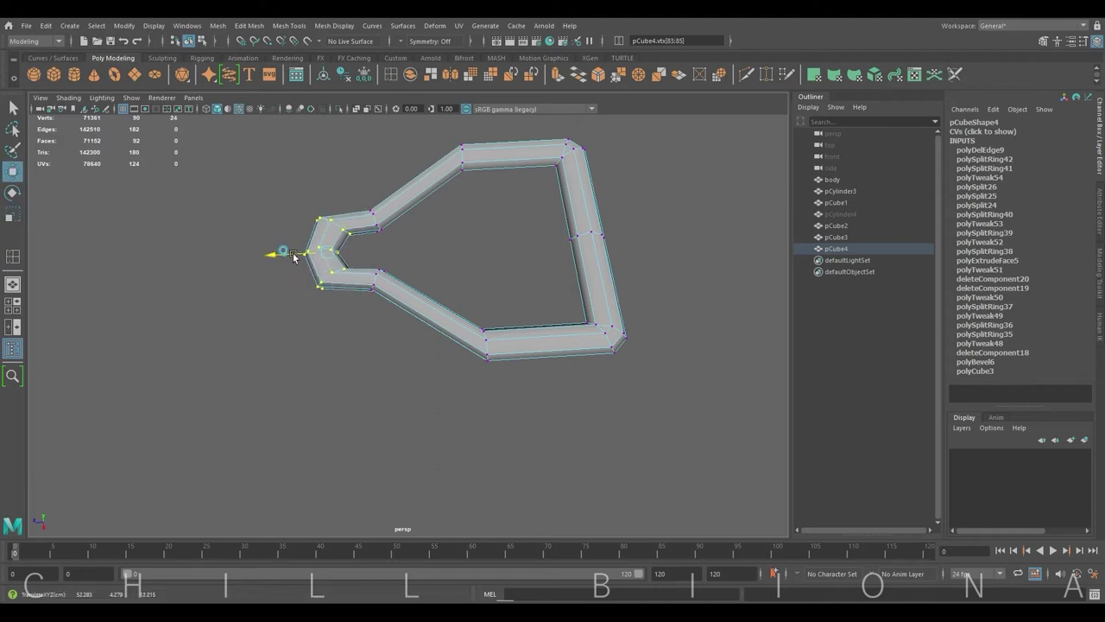
key(r)
drag(378, 295, 481, 264)
Pull the bend's middle vertex down and lower its side vertices slightly into a V point.
scroll(481, 264, up, 2)
drag(493, 346, 321, 291)
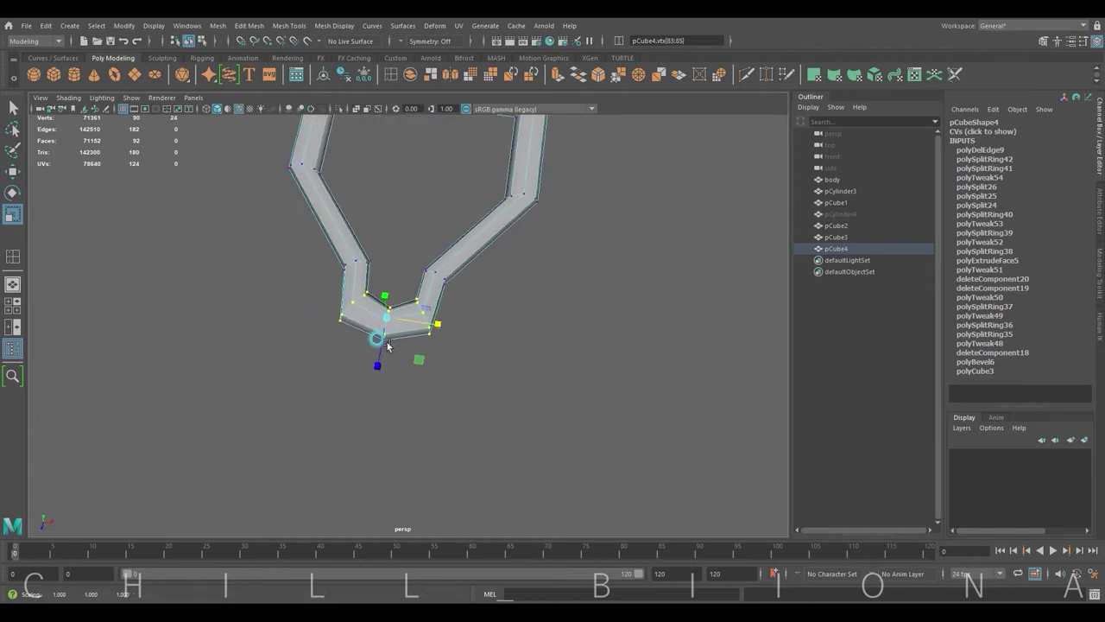
key(w)
drag(386, 317, 374, 383)
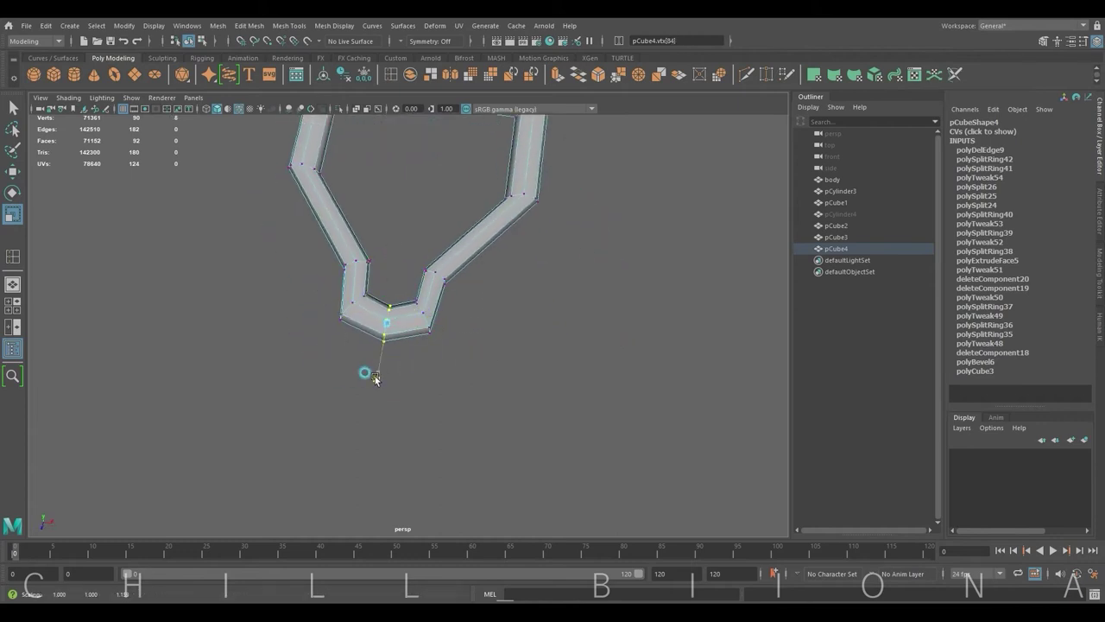
scroll(500, 278, down, 3)
drag(345, 259, 458, 291)
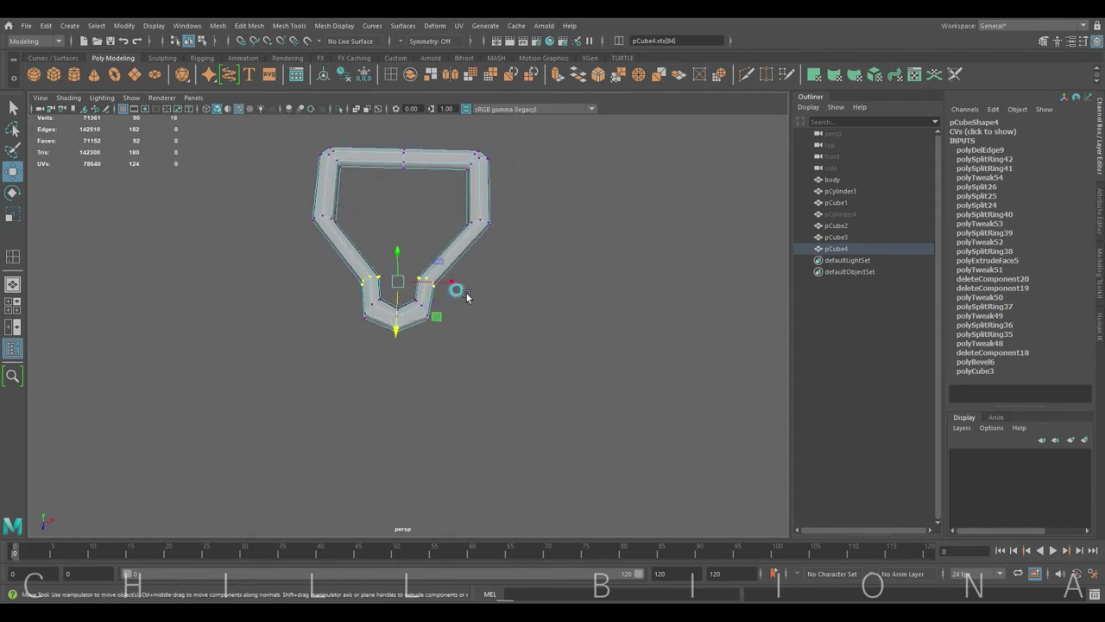
click(455, 284)
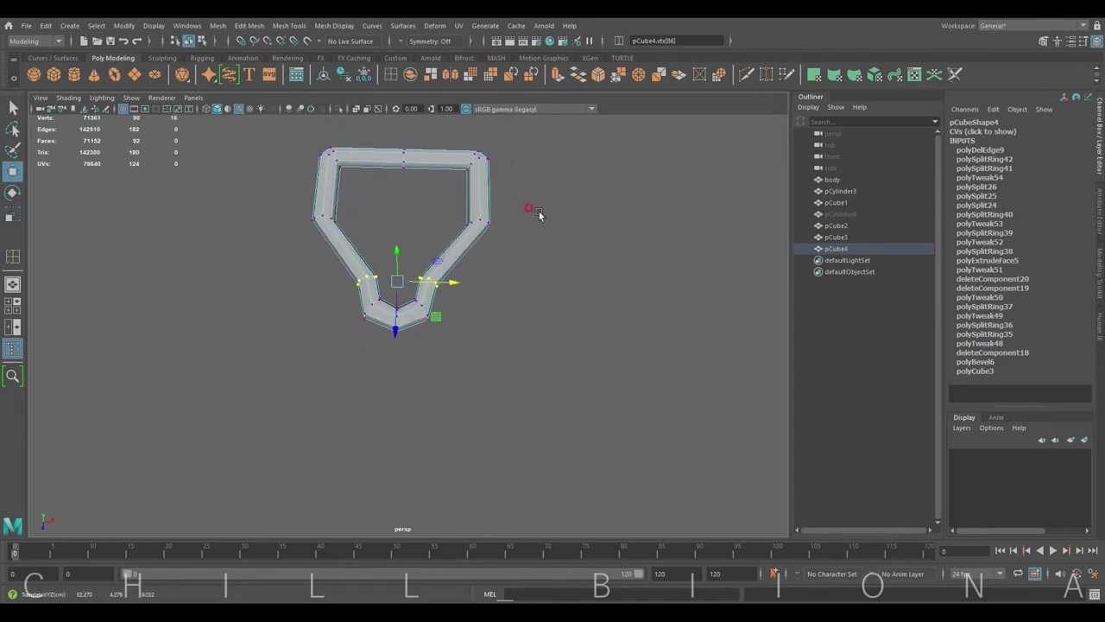
drag(399, 258, 399, 252)
scroll(566, 185, up, 1)
click(582, 170)
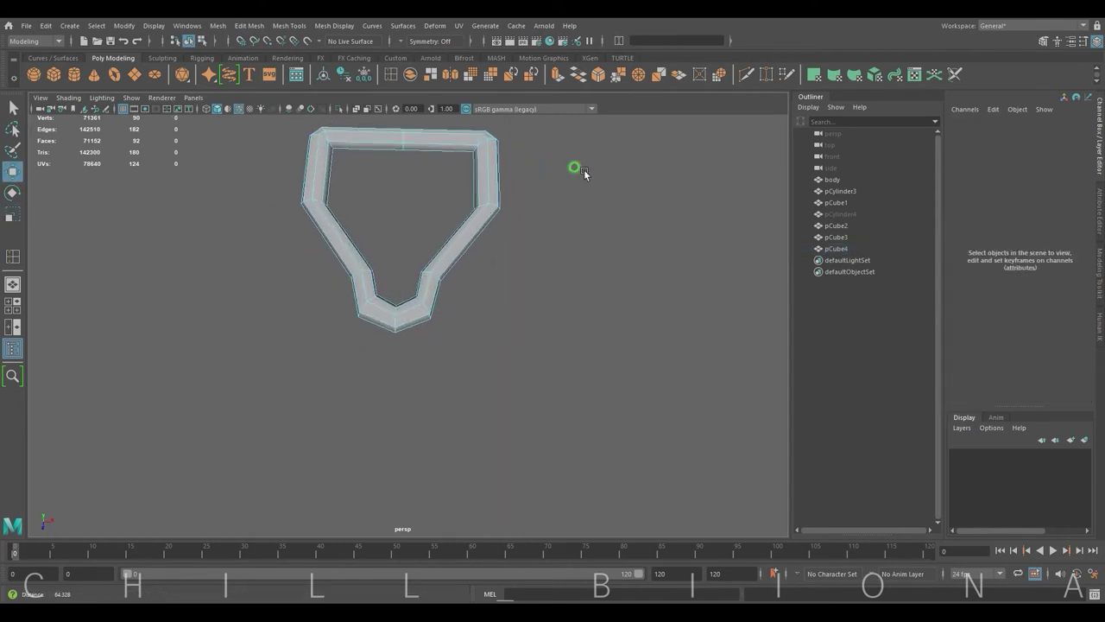
key(F10)
click(489, 215)
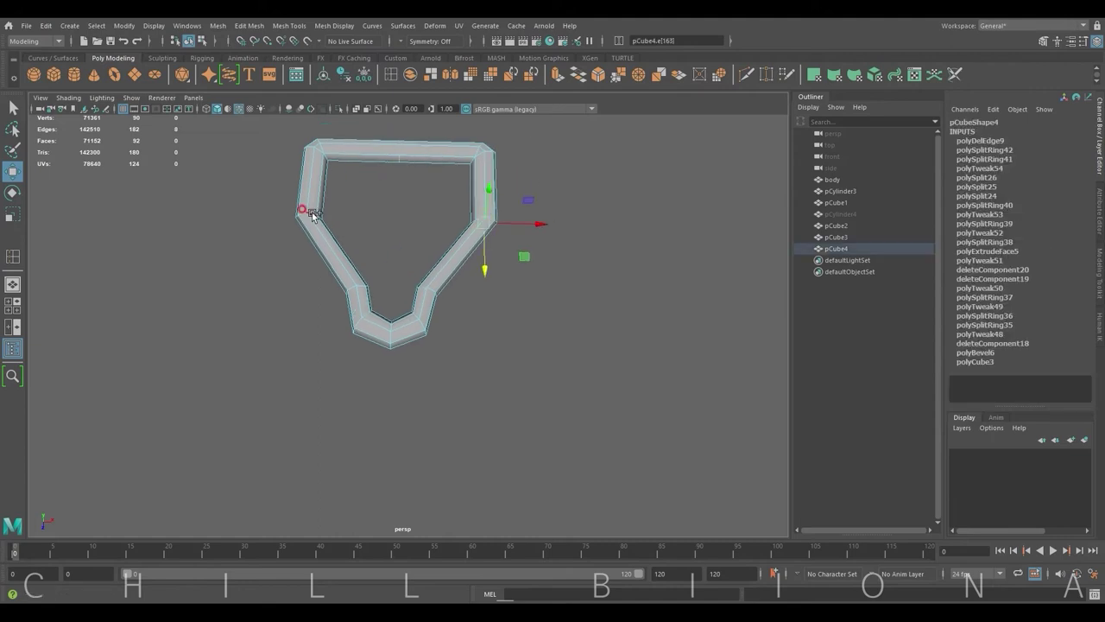
Bevel three edges at the buckle loop's bottom bend to round it.
click(599, 77)
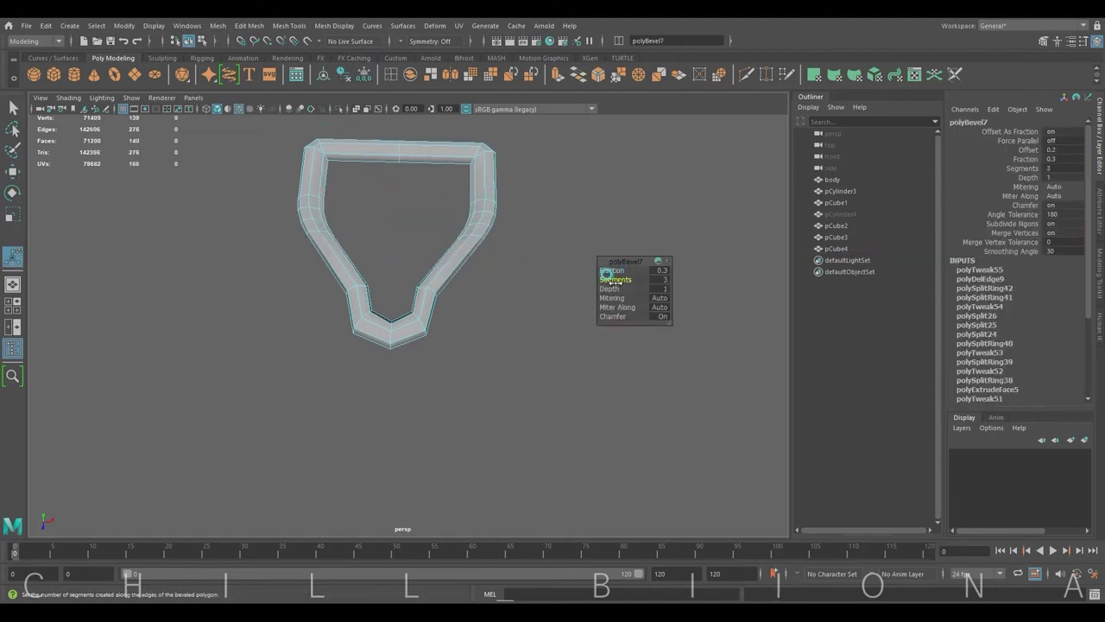
click(397, 337)
click(599, 77)
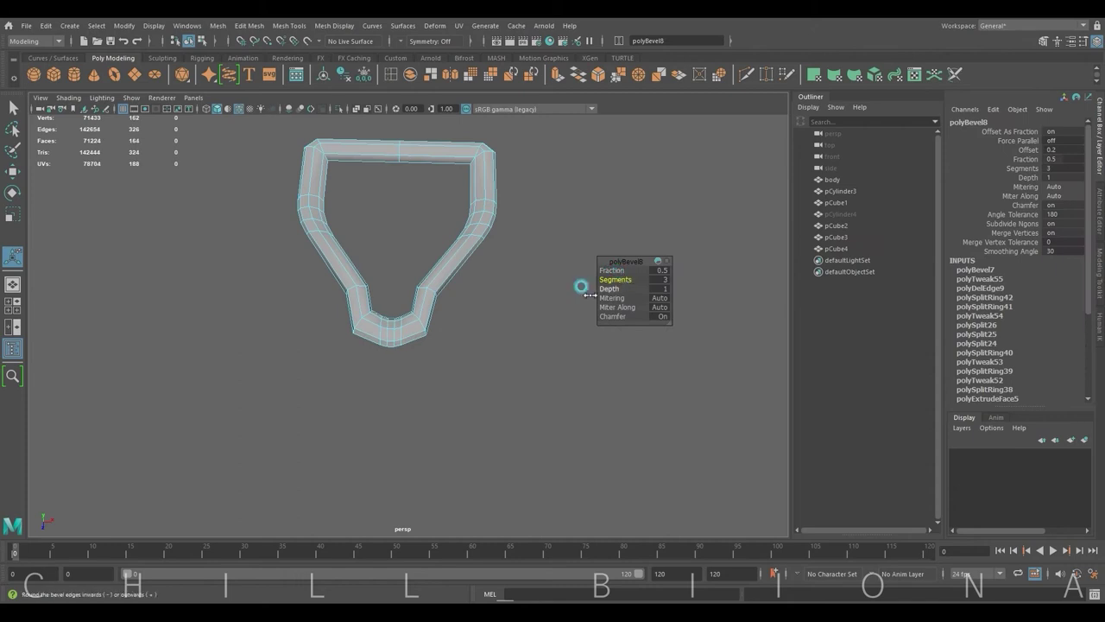
click(356, 324)
click(599, 78)
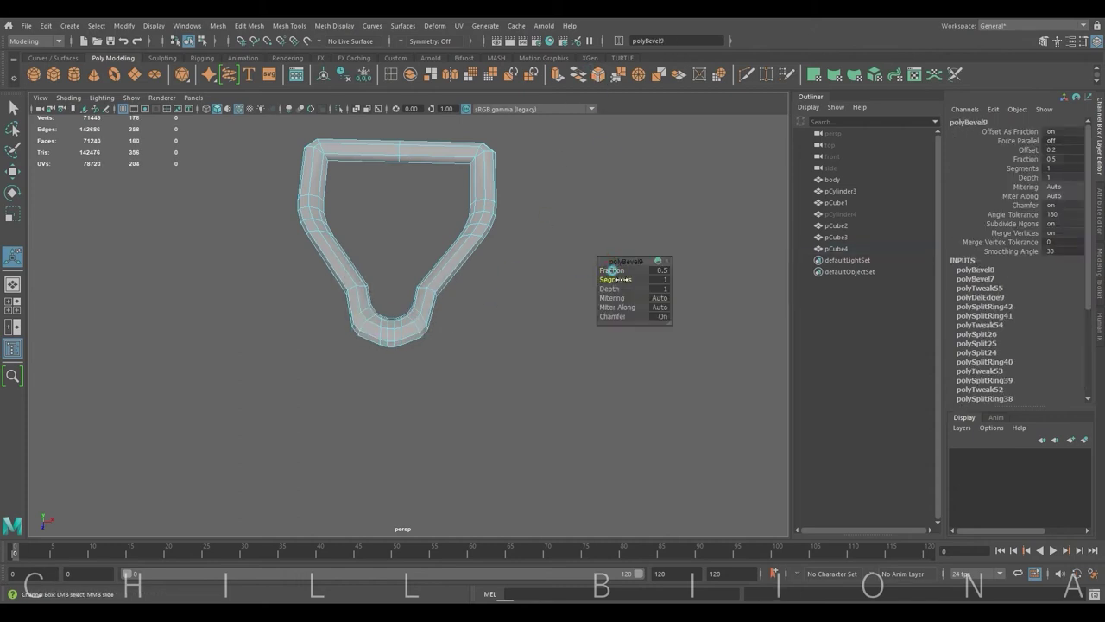
click(554, 204)
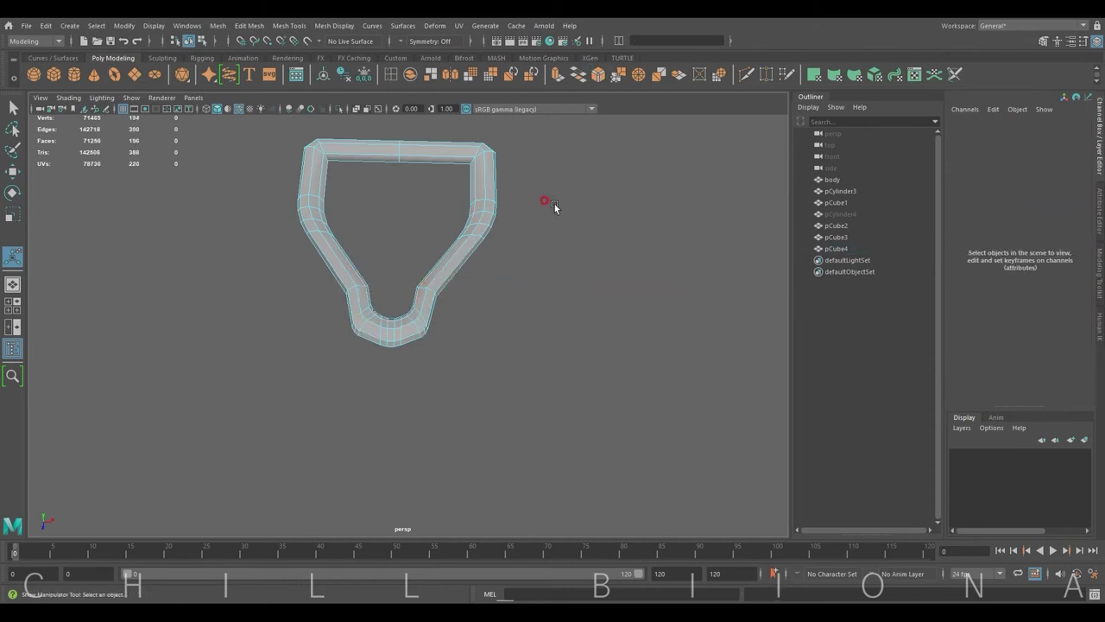
Select the U-bend vertices and widen them sideways.
scroll(319, 256, down, 5)
mouse_move(348, 256)
alt+mouse_down()
mouse_move(506, 320)
mouse_move(571, 374)
alt+mouse_up()
scroll(595, 303, up, 5)
click(369, 310)
key(w)
drag(397, 354, 554, 409)
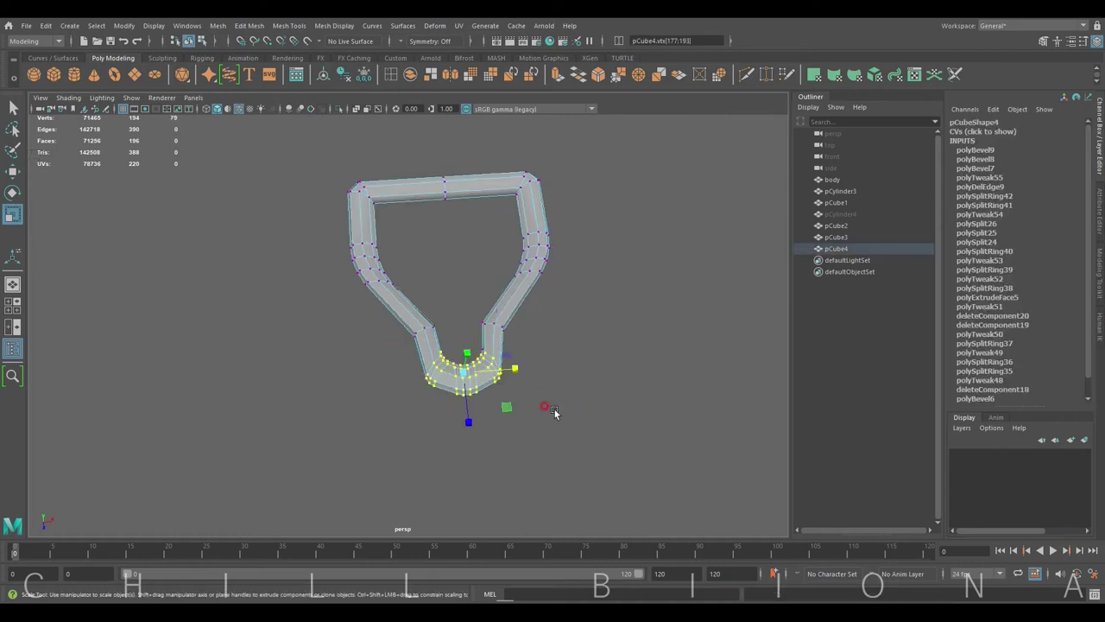
drag(519, 373, 528, 376)
Move the buckle loop piece up onto the character's chest.
right_drag(595, 208, 612, 167)
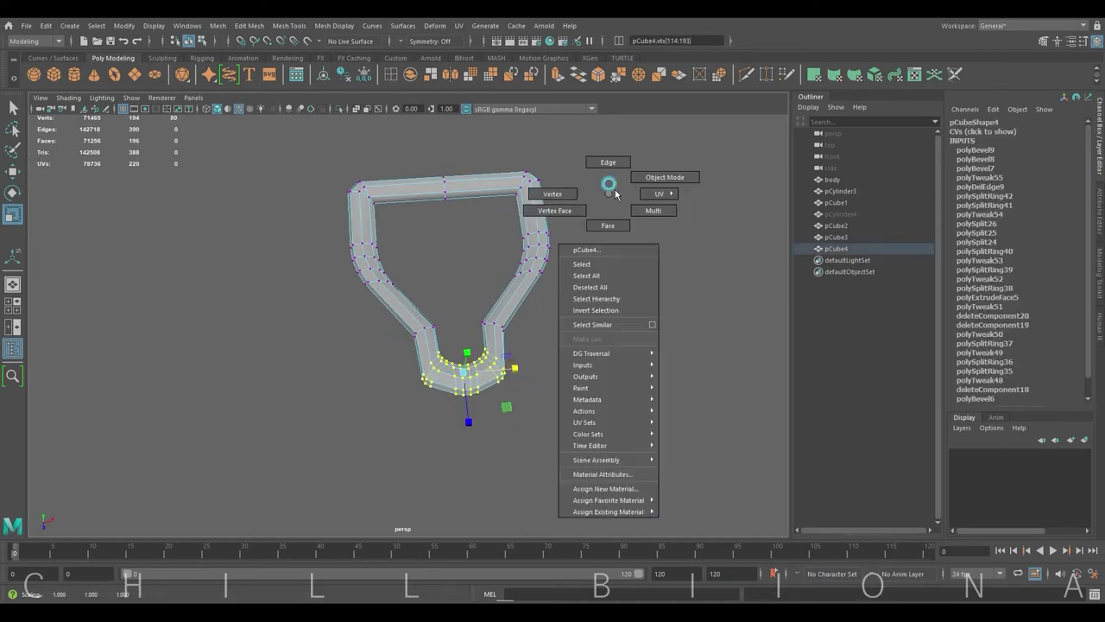
scroll(456, 257, down, 5)
alt+drag(456, 257, 324, 284)
key(w)
mouse_move(425, 308)
mouse_down()
mouse_move(331, 159)
mouse_move(312, 183)
mouse_move(290, 155)
mouse_up()
Shrink the loop piece further and undo a trial move toward the strap.
key(e)
key(r)
key(f)
scroll(345, 180, down, 4)
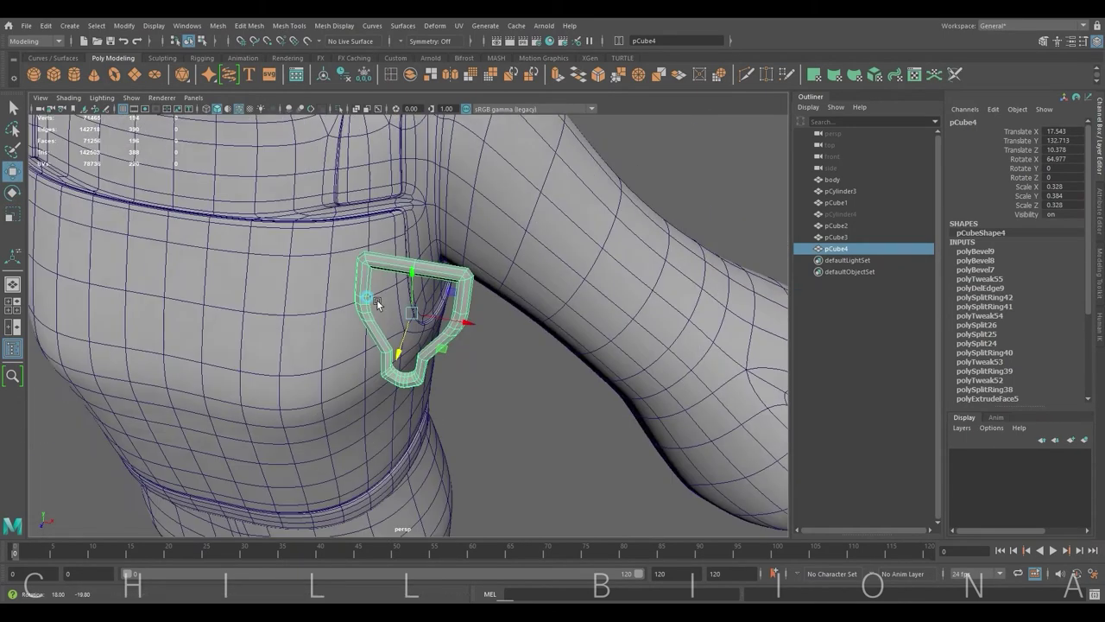
mouse_move(383, 291)
alt+mouse_down()
mouse_move(400, 318)
mouse_move(461, 332)
mouse_move(423, 237)
mouse_move(474, 253)
mouse_move(457, 217)
alt+mouse_up()
key(e)
key(w)
click(562, 210)
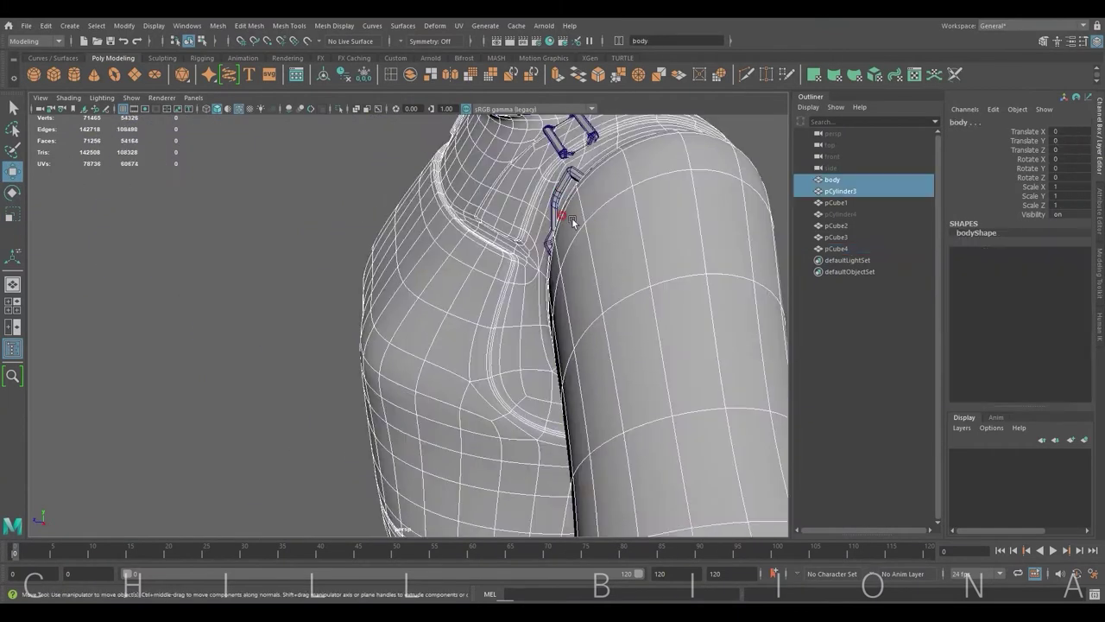
click(579, 233)
mouse_move(588, 239)
mouse_down()
mouse_move(441, 199)
mouse_move(556, 208)
mouse_move(487, 303)
mouse_move(350, 399)
mouse_move(337, 370)
mouse_up()
key(ctrl+z)
key(ctrl+z)
key(ctrl+z)
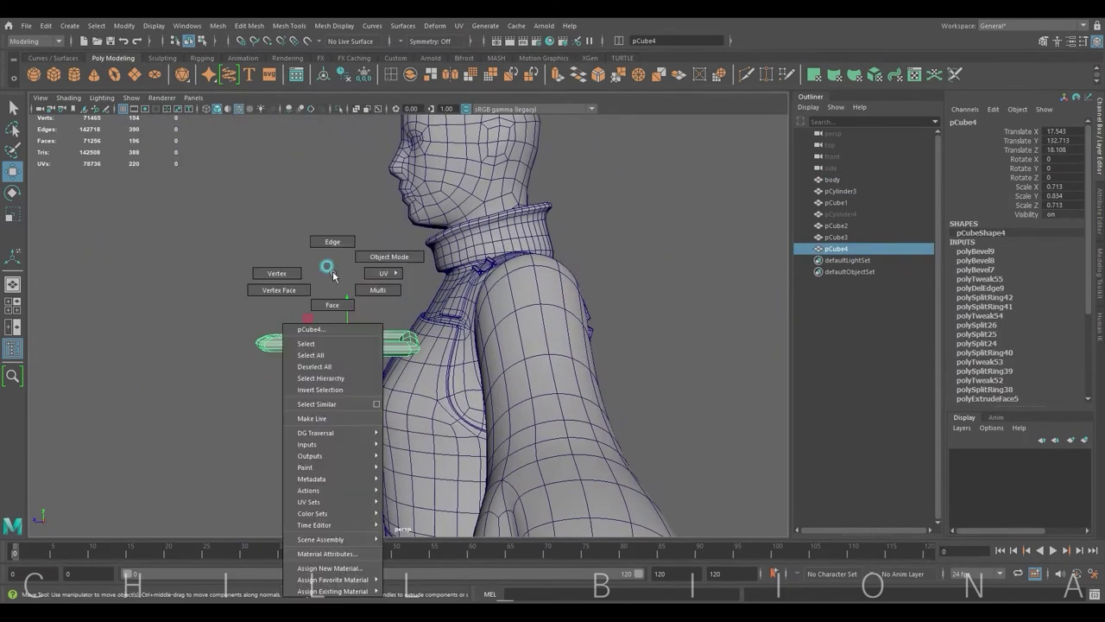
Narrow the loop's vertices in width and rotate the piece upright, about 78° on X.
right_drag(334, 264, 338, 326)
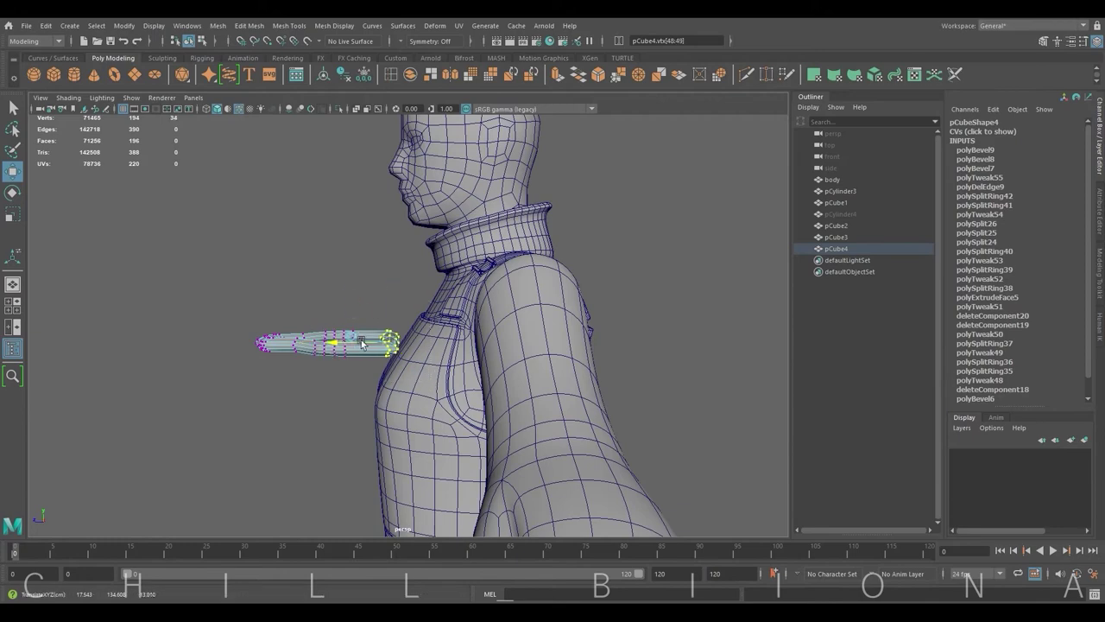
mouse_move(349, 346)
alt+mouse_down()
mouse_move(494, 320)
mouse_move(446, 329)
mouse_move(447, 338)
alt+mouse_up()
key(r)
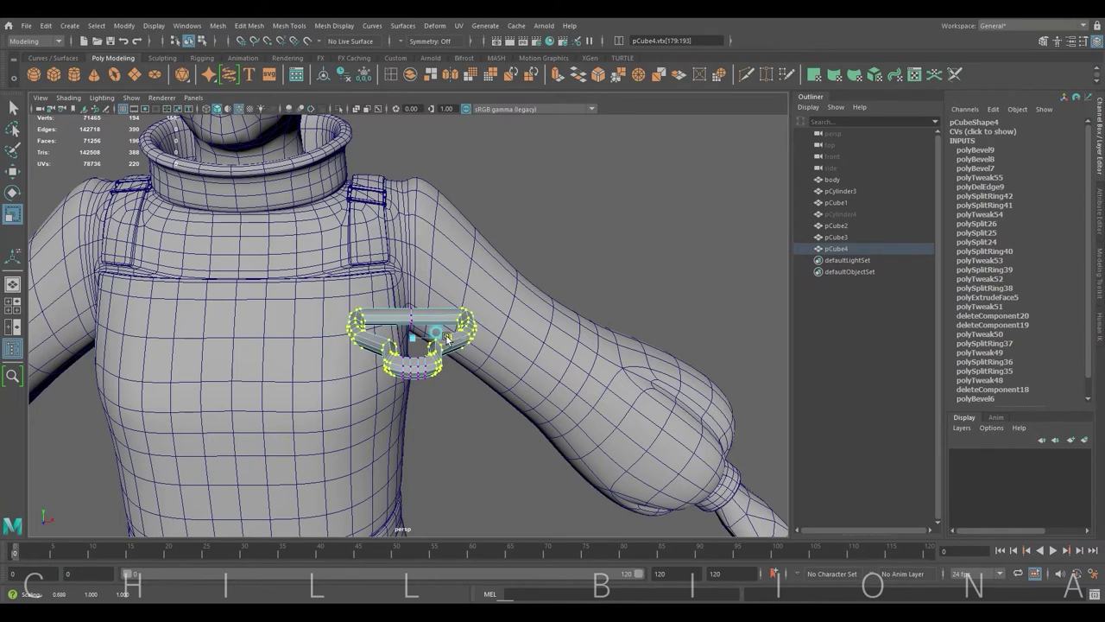
right_drag(455, 339, 492, 312)
key(e)
mouse_move(414, 303)
mouse_down()
mouse_move(417, 377)
mouse_move(456, 309)
mouse_up()
Select the loop's top bar vertices and stretch the bar along its length.
right_drag(456, 308, 423, 308)
key(w)
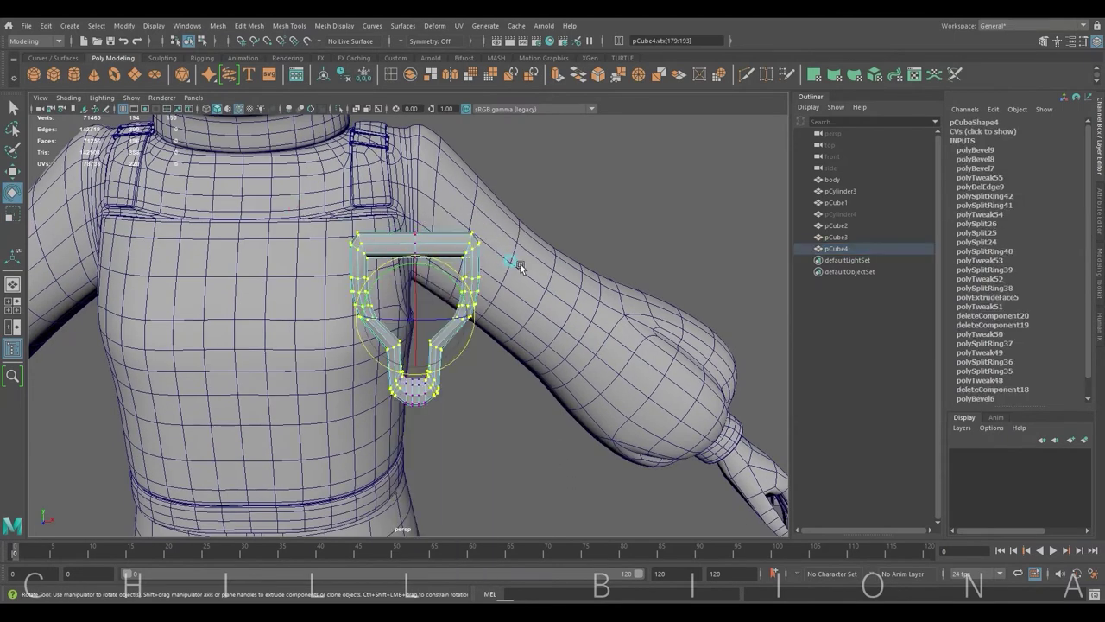
mouse_move(520, 259)
mouse_down()
mouse_move(414, 192)
mouse_move(370, 247)
mouse_up()
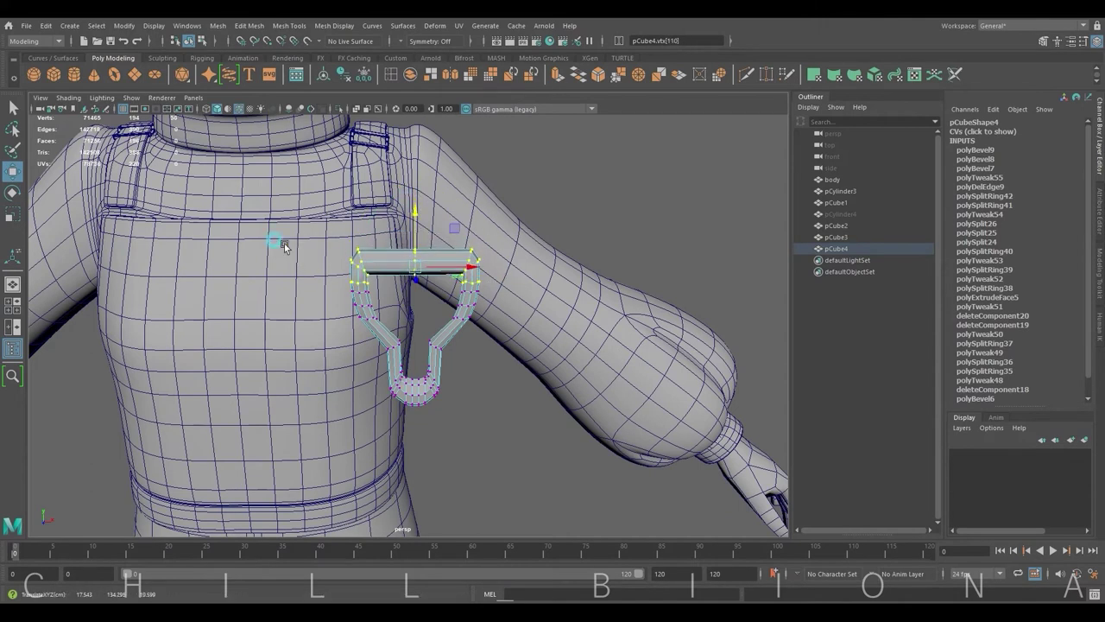
click(336, 247)
click(395, 260)
right_drag(394, 260, 328, 259)
drag(308, 234, 355, 253)
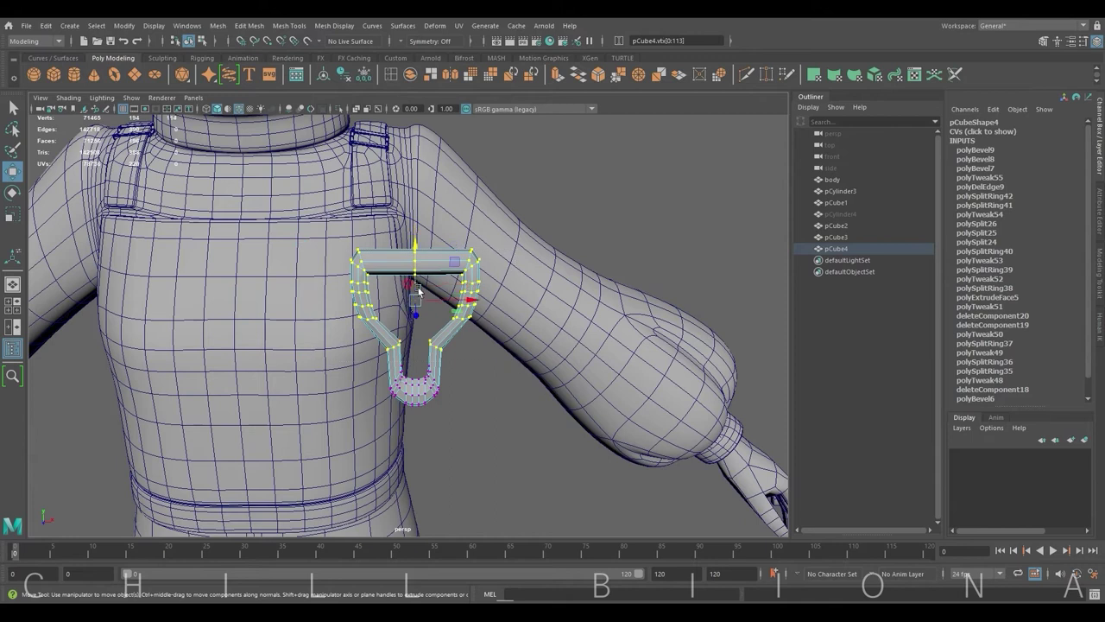
right_drag(417, 292, 365, 267)
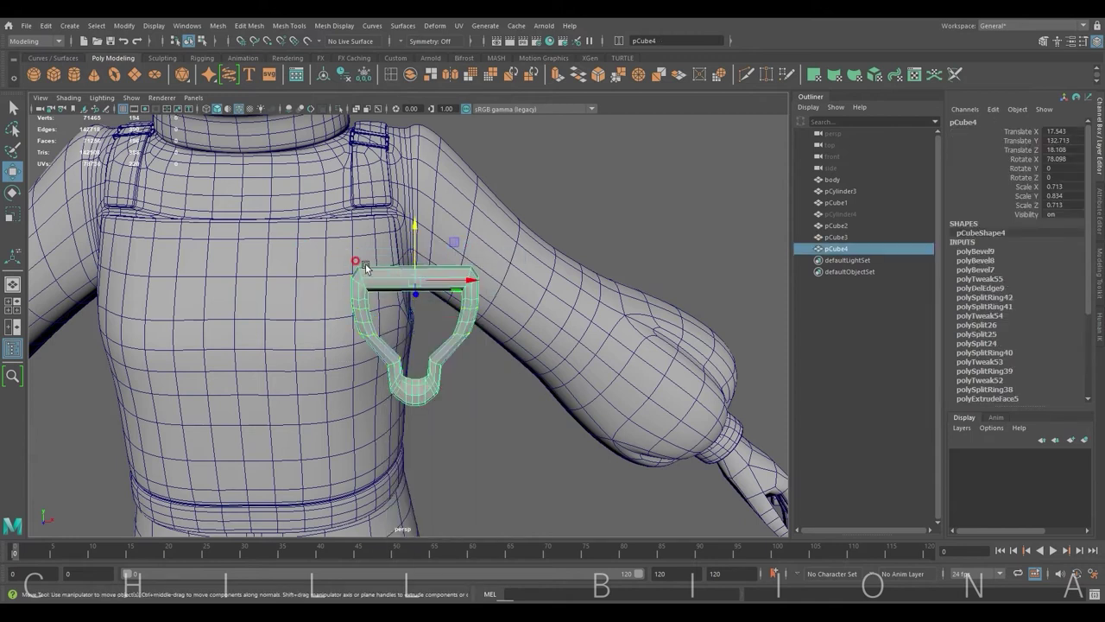
drag(303, 239, 505, 288)
key(r)
drag(405, 313, 415, 321)
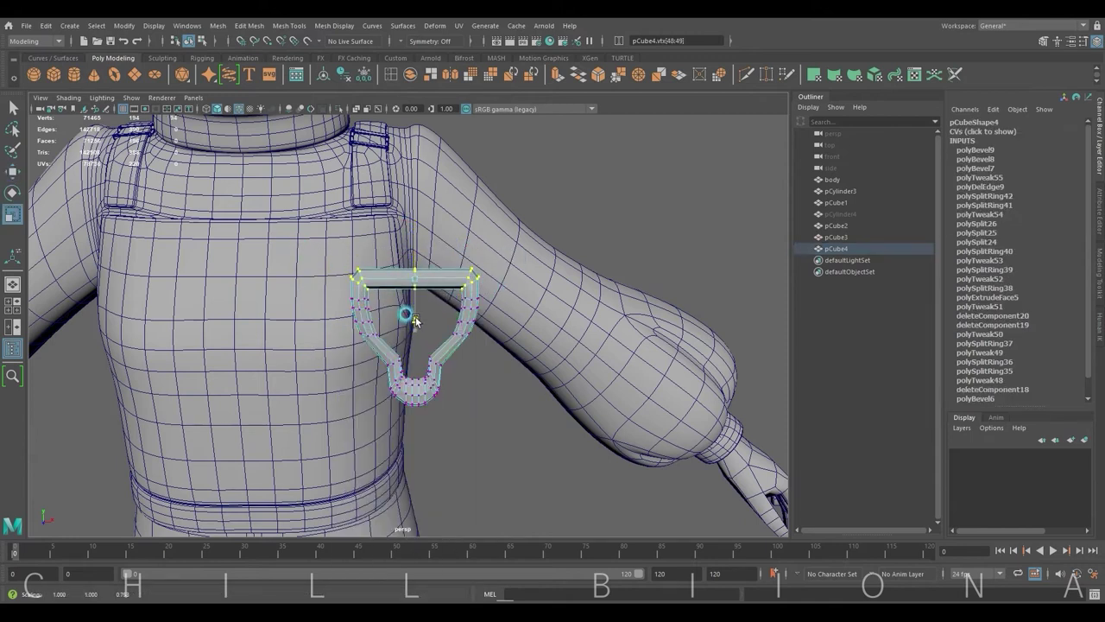
Raise the loop's rounded bottom vertices slightly to shorten the U-bend.
right_drag(440, 280, 466, 259)
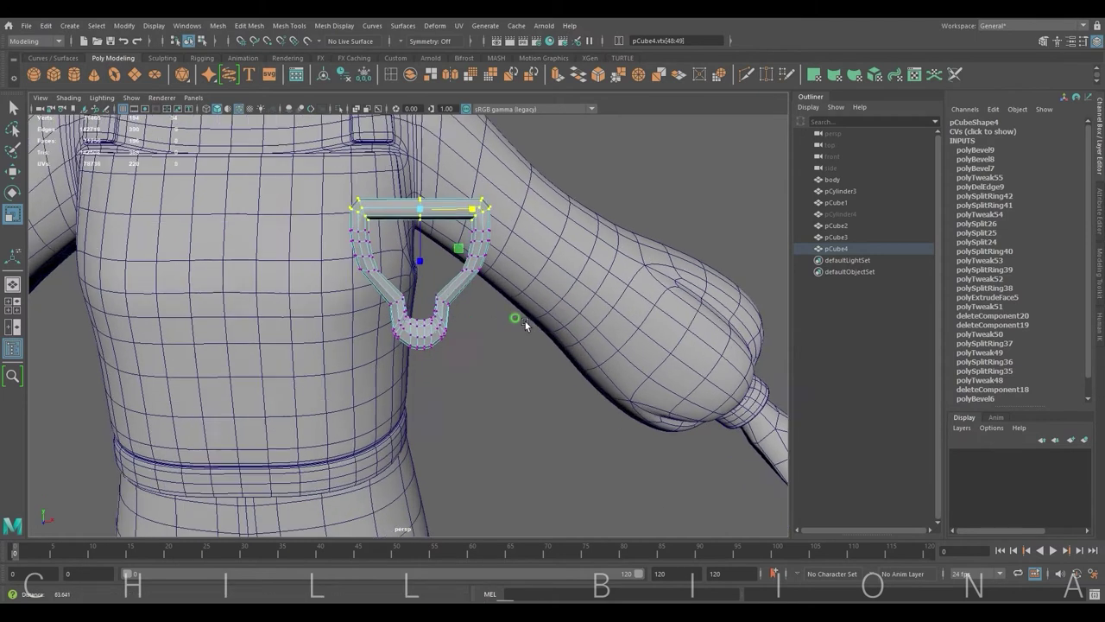
alt+drag(483, 294, 525, 321)
drag(515, 389, 367, 312)
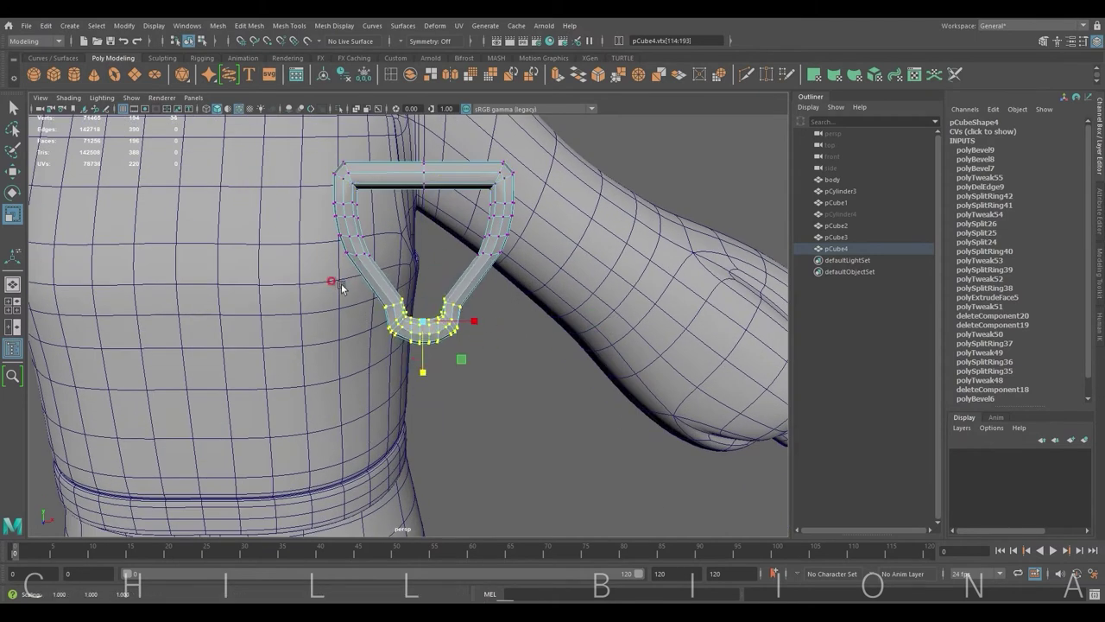
drag(343, 283, 485, 308)
scroll(487, 317, up, 3)
scroll(385, 278, up, 2)
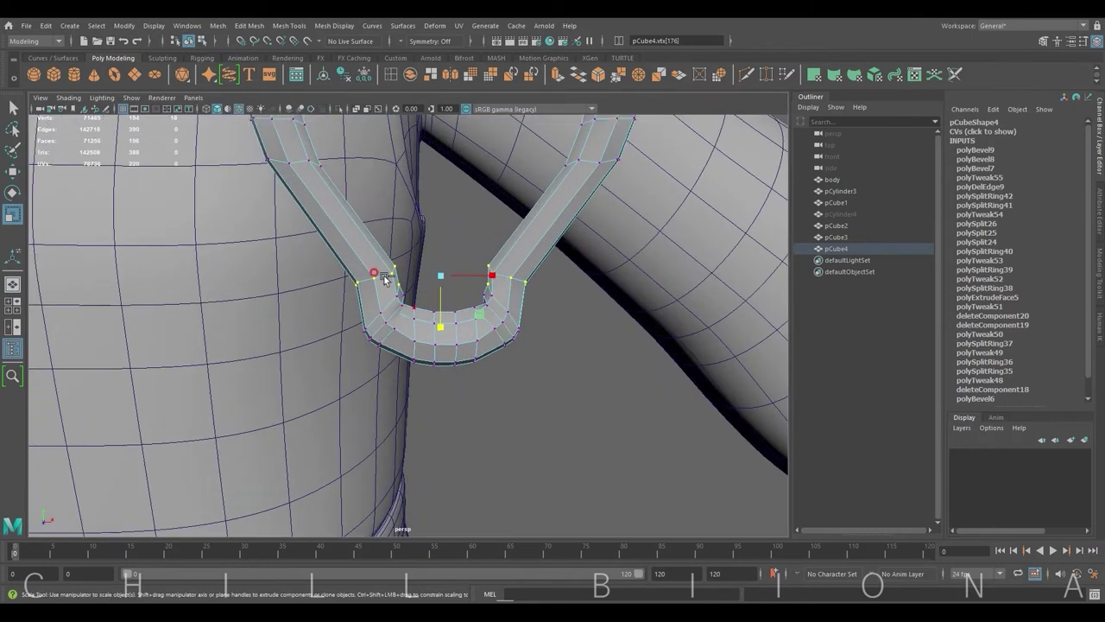
key(w)
drag(439, 259, 439, 249)
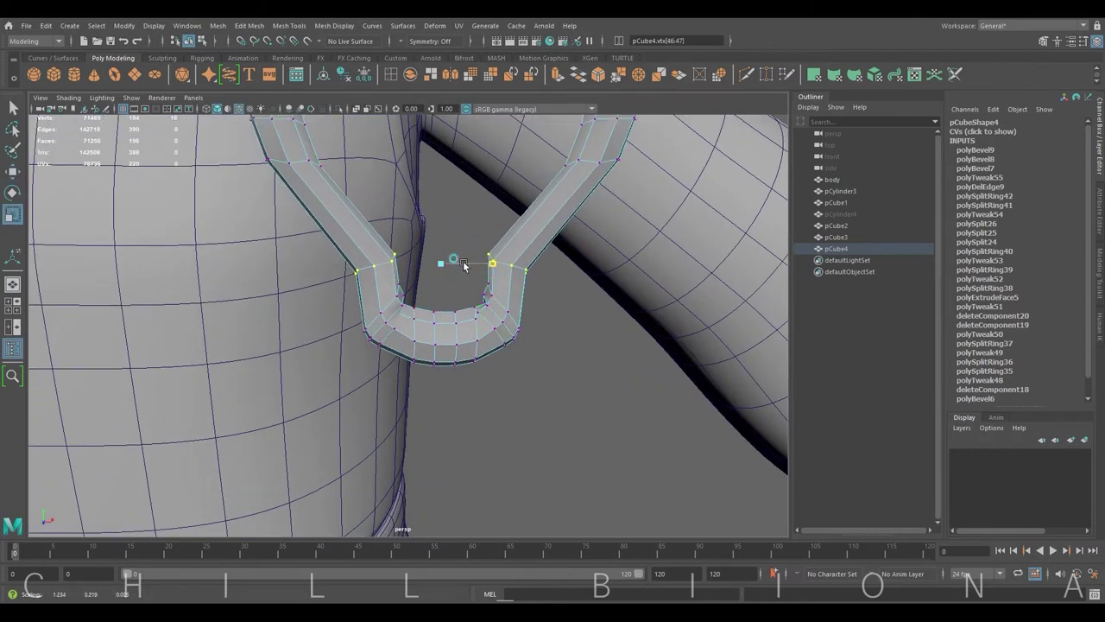
key(r)
scroll(440, 289, down, 5)
right_drag(424, 248, 411, 267)
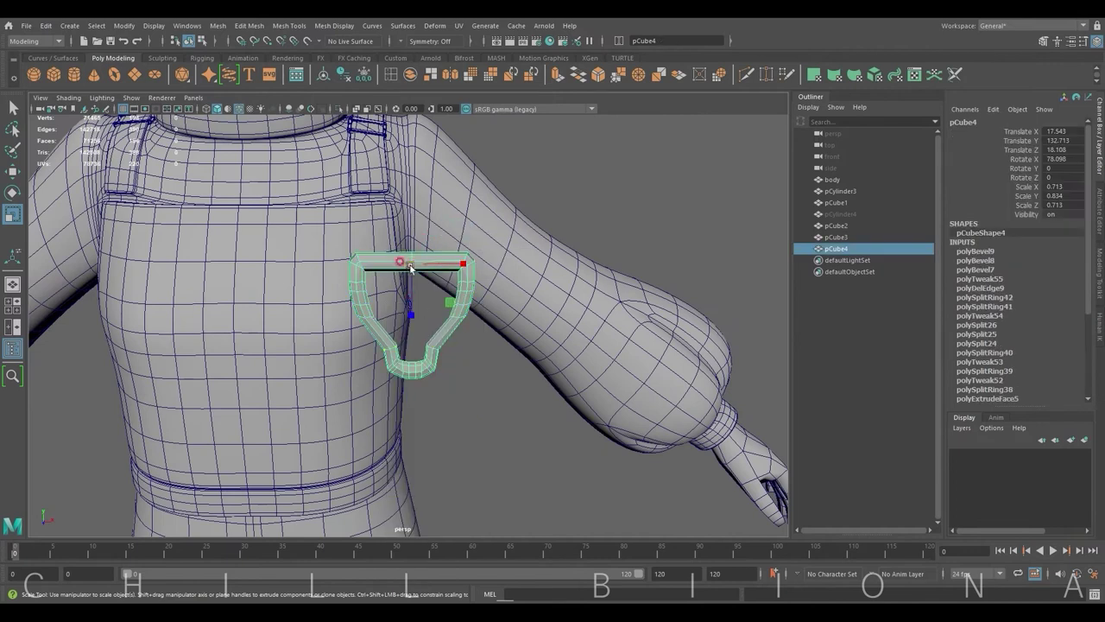
Shrink the buckle loop to about 0.374 × 0.406 × 0.347 and move it onto the shoulder strap.
mouse_move(411, 268)
mouse_down()
mouse_move(391, 275)
mouse_move(428, 188)
mouse_move(366, 228)
mouse_move(349, 177)
mouse_up()
key(w)
mouse_move(349, 177)
mouse_down()
mouse_move(471, 172)
mouse_move(406, 276)
mouse_move(483, 294)
mouse_up()
key(e)
key(w)
mouse_move(549, 315)
alt+mouse_down()
mouse_move(448, 285)
mouse_move(419, 303)
mouse_move(407, 247)
mouse_move(395, 251)
mouse_move(458, 256)
mouse_move(415, 309)
mouse_move(422, 276)
mouse_move(468, 326)
alt+mouse_up()
Tilt the loop to match the strap (about 55°/26°/−5.8°) and nudge it sideways around the strap end.
key(e)
key(w)
key(e)
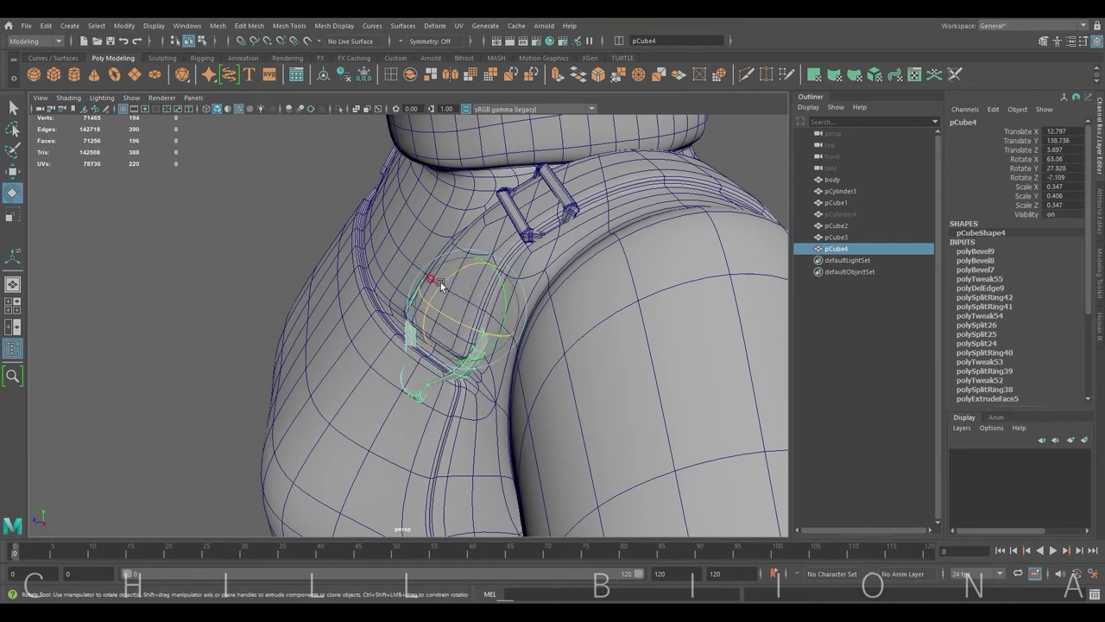
mouse_move(440, 283)
mouse_down()
mouse_move(416, 289)
mouse_move(415, 279)
mouse_move(461, 303)
mouse_move(436, 299)
mouse_move(407, 259)
mouse_move(417, 318)
mouse_up()
key(w)
key(r)
key(e)
key(w)
mouse_move(484, 294)
alt+mouse_down()
mouse_move(452, 291)
mouse_move(451, 320)
mouse_move(595, 333)
mouse_move(393, 344)
mouse_move(445, 333)
mouse_move(435, 314)
mouse_move(457, 255)
mouse_move(523, 349)
mouse_move(439, 296)
alt+mouse_up()
key(e)
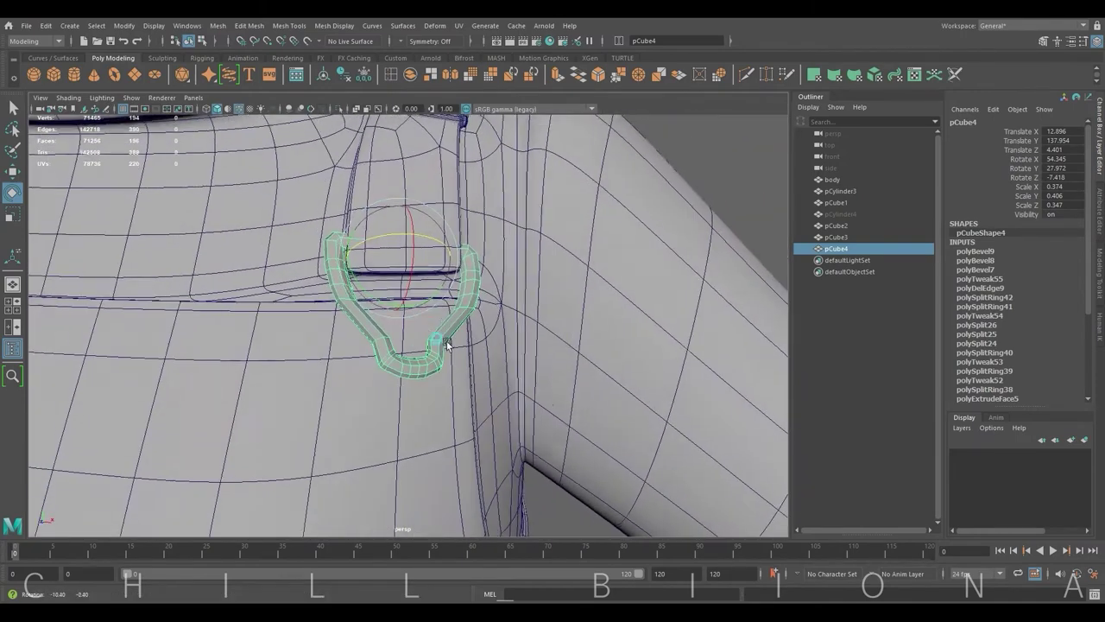
Select the loop's bottom vertices for editing, then return the loop to object mode.
right_drag(440, 296, 327, 335)
mouse_move(327, 335)
mouse_down()
mouse_move(456, 389)
mouse_move(442, 352)
mouse_move(453, 353)
mouse_up()
key(w)
mouse_move(445, 354)
alt+mouse_down()
mouse_move(362, 382)
mouse_move(358, 224)
alt+mouse_up()
key(F8)
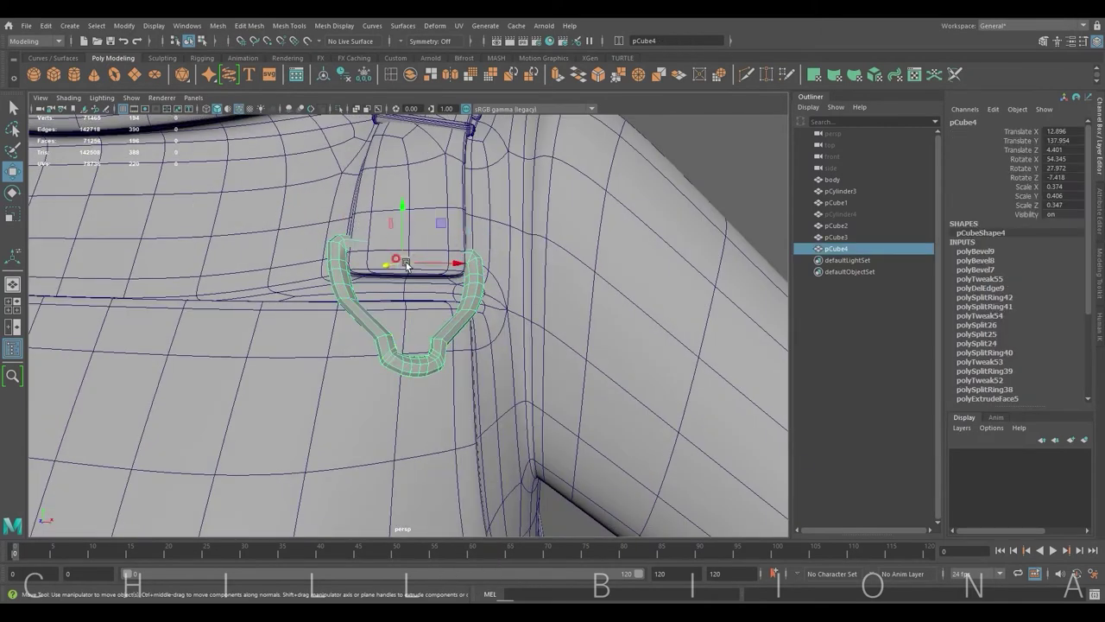
key(e)
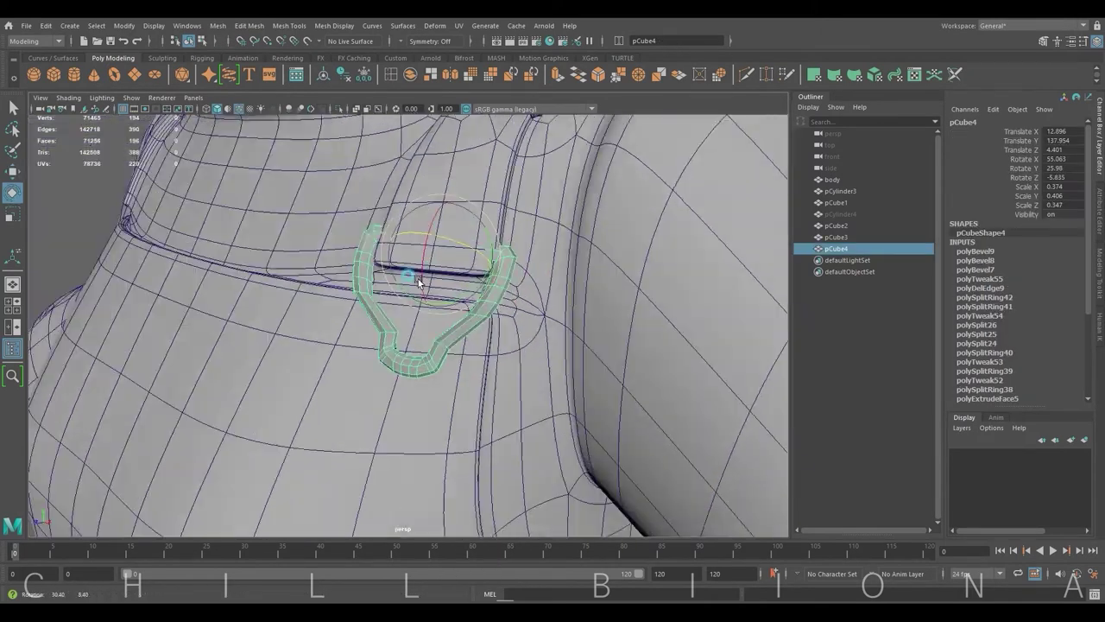
Rotate the loop slightly, then select its lower and upper-end vertices and move them to hug the body.
mouse_move(418, 279)
alt+mouse_down()
mouse_move(371, 283)
mouse_move(502, 231)
mouse_move(538, 259)
alt+mouse_up()
alt+drag(466, 239, 477, 234)
right_drag(349, 303, 301, 285)
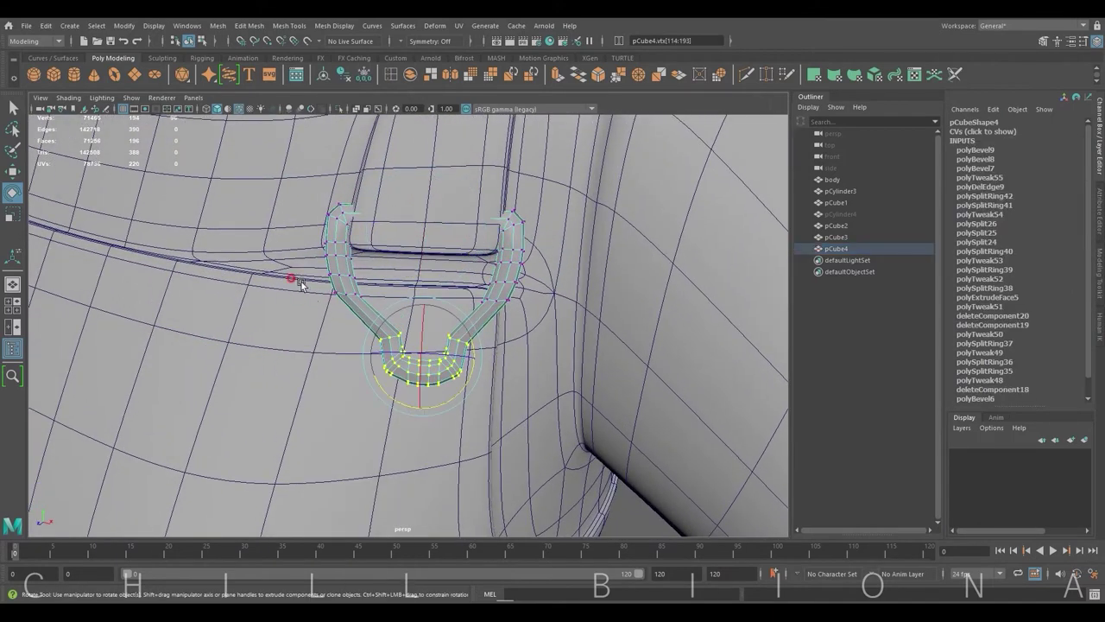
drag(556, 382, 557, 380)
mouse_move(557, 380)
alt+mouse_down()
mouse_move(532, 352)
mouse_move(420, 326)
alt+mouse_up()
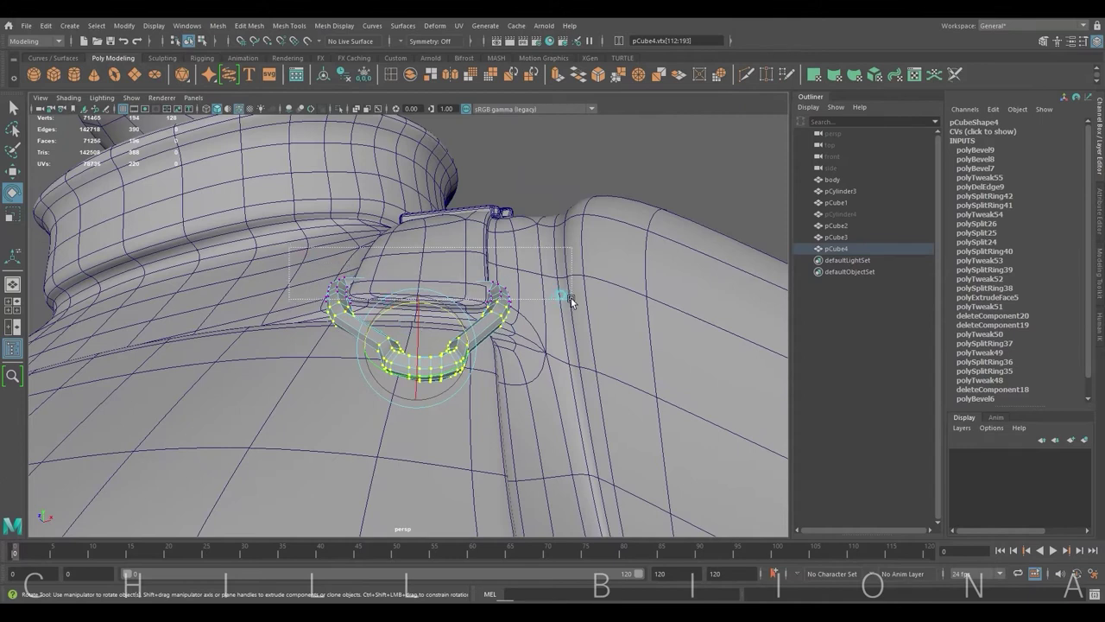
mouse_move(571, 298)
mouse_down()
mouse_move(575, 287)
mouse_move(276, 188)
mouse_up()
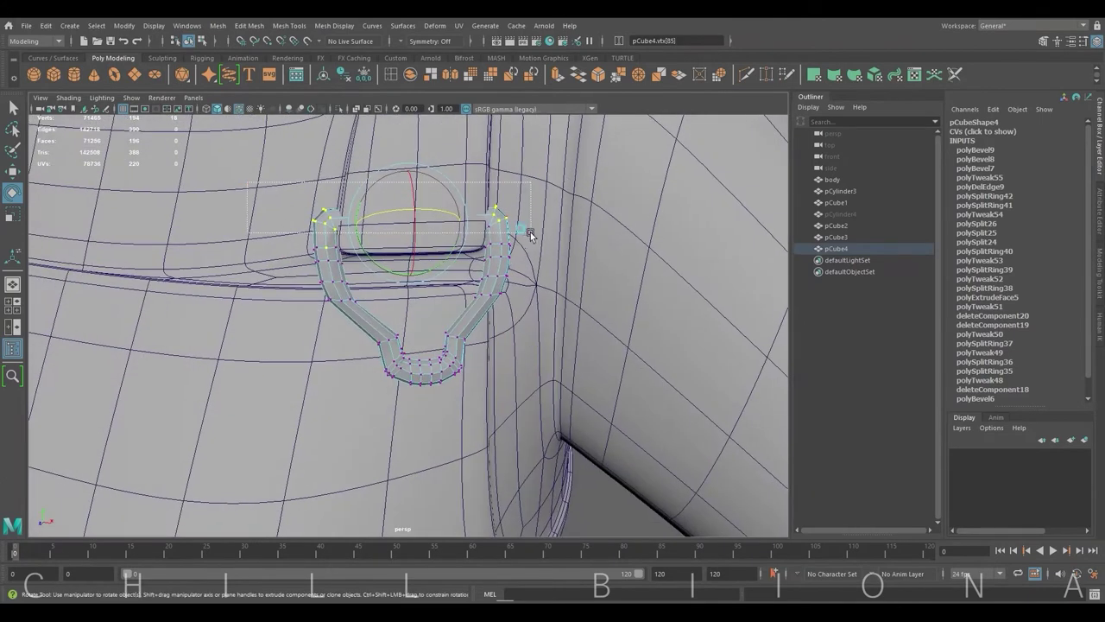
drag(530, 235, 530, 234)
mouse_move(530, 234)
alt+mouse_down()
mouse_move(446, 247)
mouse_move(416, 227)
mouse_move(570, 249)
mouse_move(376, 252)
mouse_move(372, 239)
mouse_move(432, 291)
mouse_move(374, 249)
alt+mouse_up()
key(w)
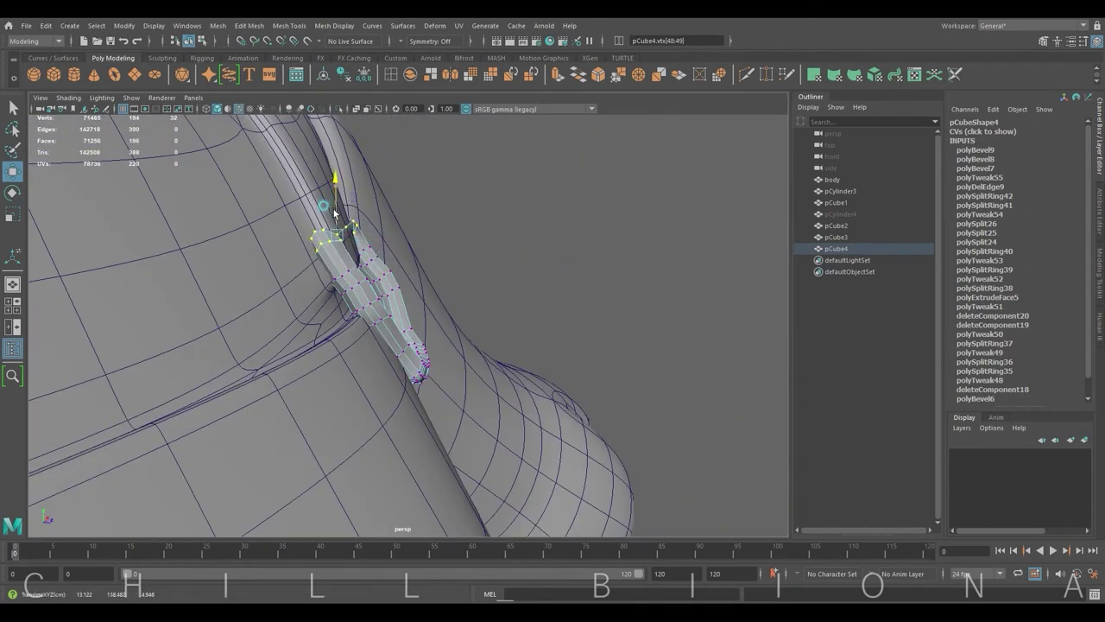
mouse_move(417, 273)
alt+mouse_down()
mouse_move(424, 298)
mouse_move(190, 306)
mouse_move(165, 274)
mouse_move(389, 289)
alt+mouse_up()
In object mode, tilt the loop forward to follow the body and raise it up the strap.
key(F8)
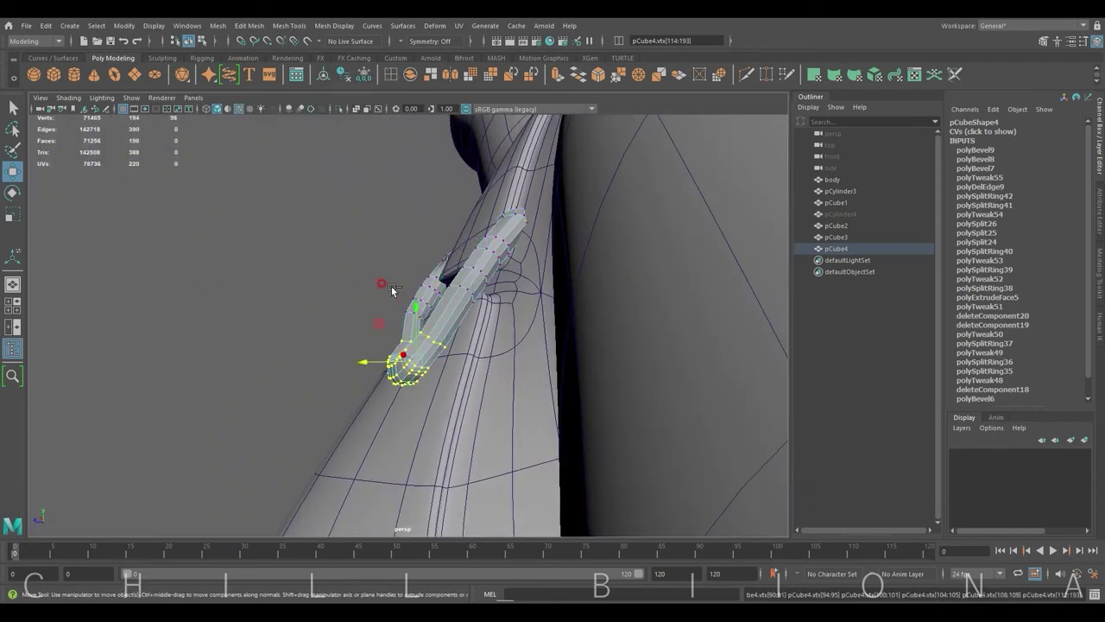
key(f)
key(e)
mouse_move(449, 233)
mouse_down()
mouse_move(384, 275)
mouse_move(346, 318)
mouse_move(477, 240)
mouse_up()
mouse_move(477, 240)
alt+mouse_down()
mouse_move(570, 291)
mouse_move(345, 212)
mouse_move(350, 256)
mouse_move(394, 303)
mouse_move(452, 223)
mouse_move(468, 284)
mouse_move(449, 292)
alt+mouse_up()
key(w)
key(e)
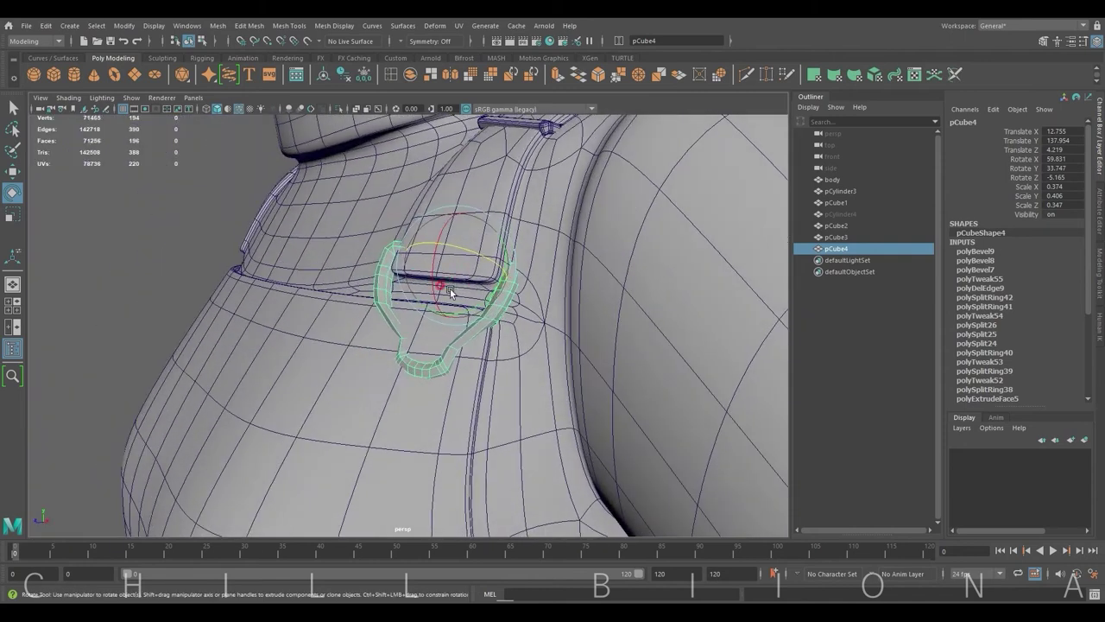
key(w)
alt+drag(443, 253, 466, 268)
mouse_move(442, 226)
mouse_down()
mouse_move(443, 213)
mouse_move(422, 235)
mouse_move(462, 221)
mouse_move(499, 270)
mouse_up()
Nudge the loop closer to the strap and check the whole shoulder from farther out.
key(e)
key(w)
key(e)
key(w)
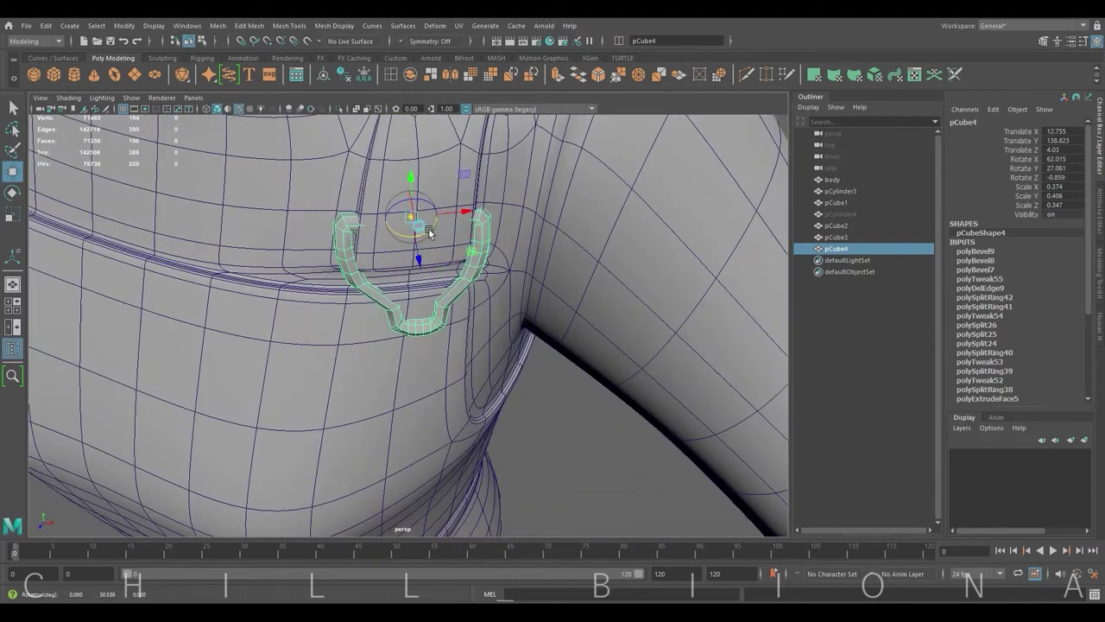
mouse_move(428, 231)
mouse_down()
mouse_move(413, 255)
mouse_move(501, 316)
mouse_move(413, 311)
mouse_move(454, 207)
mouse_move(489, 227)
mouse_up()
key(e)
key(w)
mouse_move(489, 228)
alt+mouse_down()
mouse_move(486, 309)
mouse_move(541, 281)
mouse_move(443, 289)
mouse_move(374, 257)
mouse_move(322, 321)
mouse_move(85, 102)
alt+mouse_up()
scroll(376, 263, down, 10)
Create a cylinder (radius 5.799, height 5.132, 20 subdivisions) and move it up onto the chest.
click(74, 74)
mouse_move(506, 458)
mouse_down()
mouse_move(521, 465)
mouse_move(507, 422)
mouse_up()
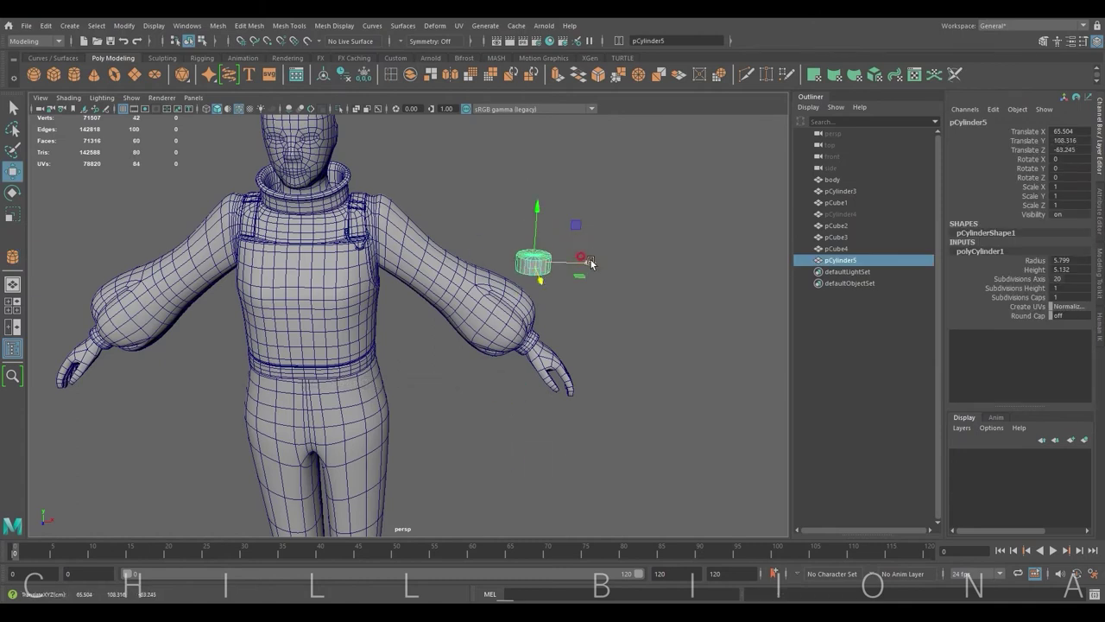
drag(302, 411, 317, 243)
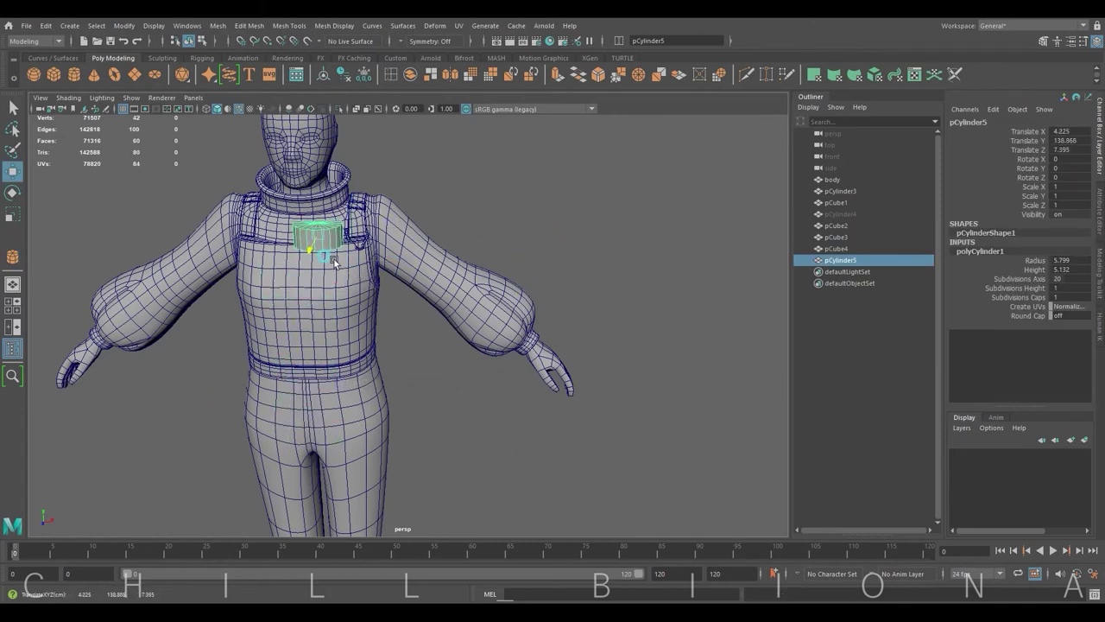
key(f)
scroll(409, 358, down, 3)
Bevel the cylinder's top edge ring with extra segments to round it.
alt+drag(409, 358, 484, 345)
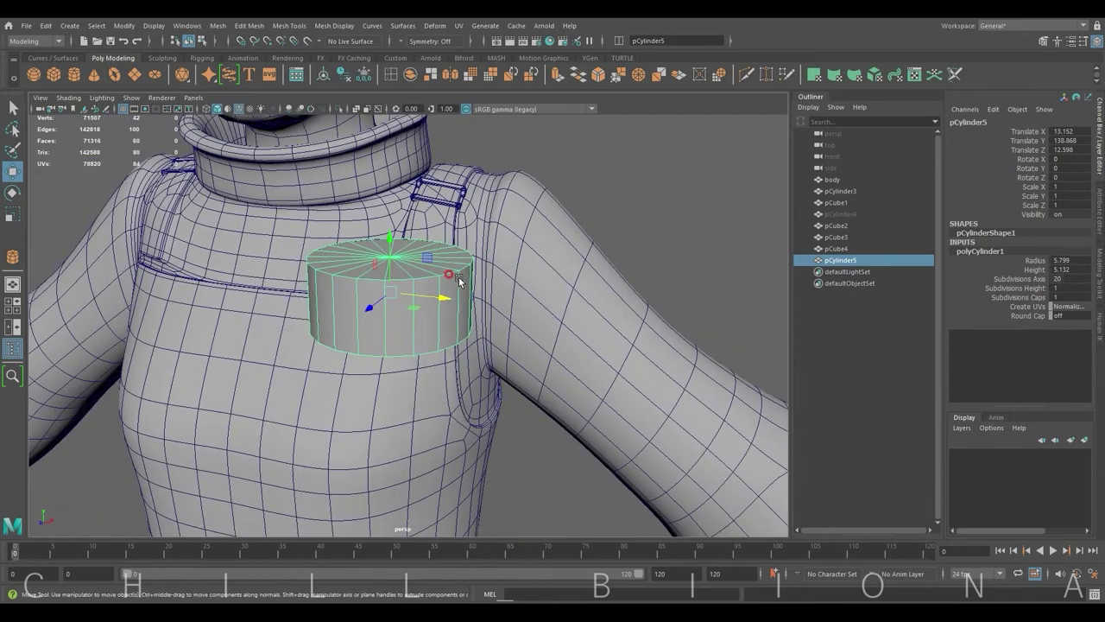
key(F10)
double_click(446, 252)
click(599, 76)
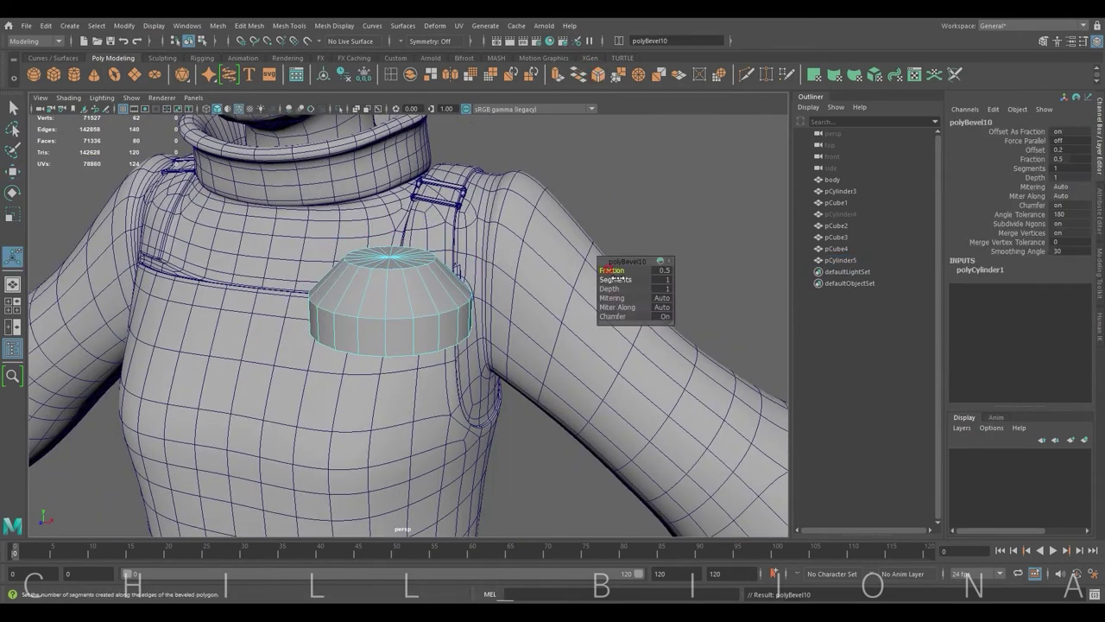
mouse_move(610, 270)
mouse_down()
mouse_move(636, 279)
mouse_move(610, 270)
mouse_up()
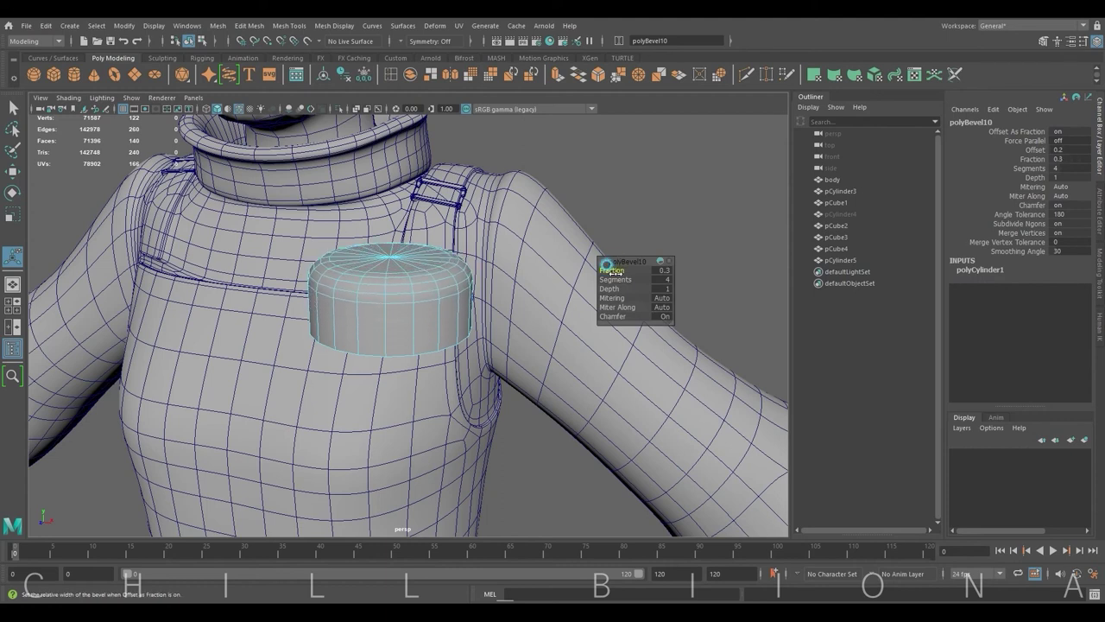
Flatten the cylinder by raising its bottom vertex ring, then bevel the button's rim again.
alt+drag(425, 328, 407, 313)
key(w)
right_drag(383, 297, 345, 296)
drag(298, 332, 488, 306)
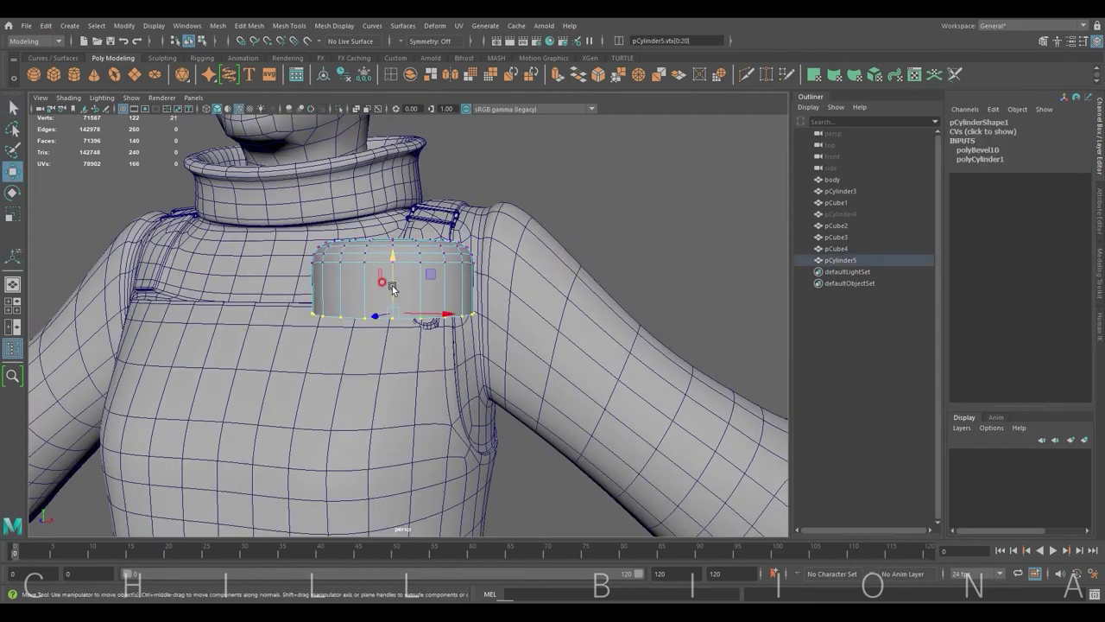
drag(391, 288, 386, 249)
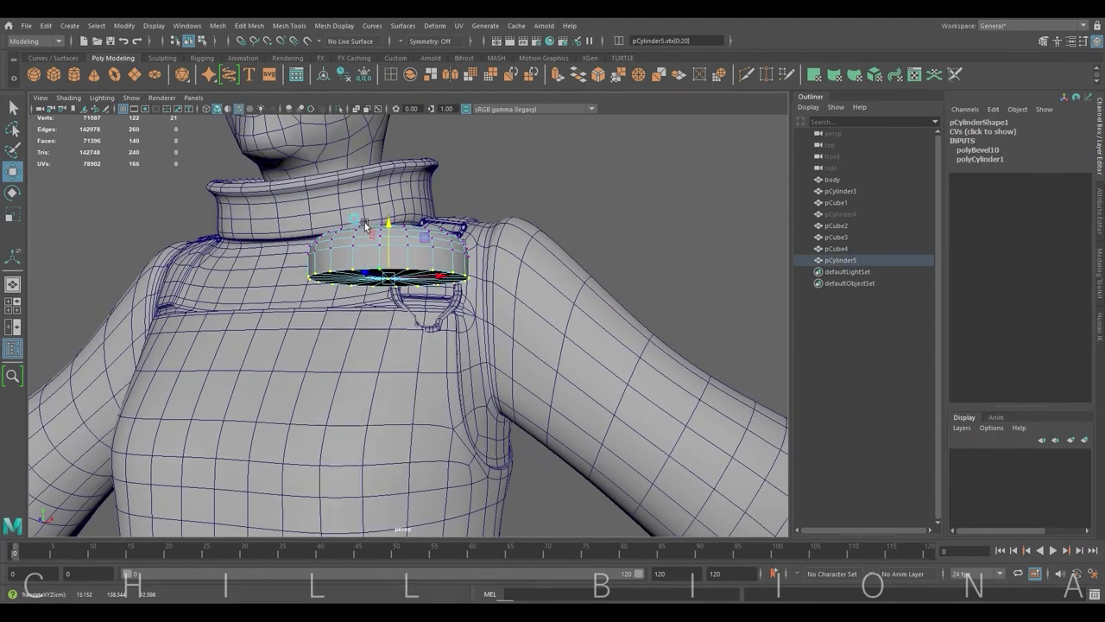
right_drag(525, 207, 525, 187)
shift+right_drag(554, 248, 565, 253)
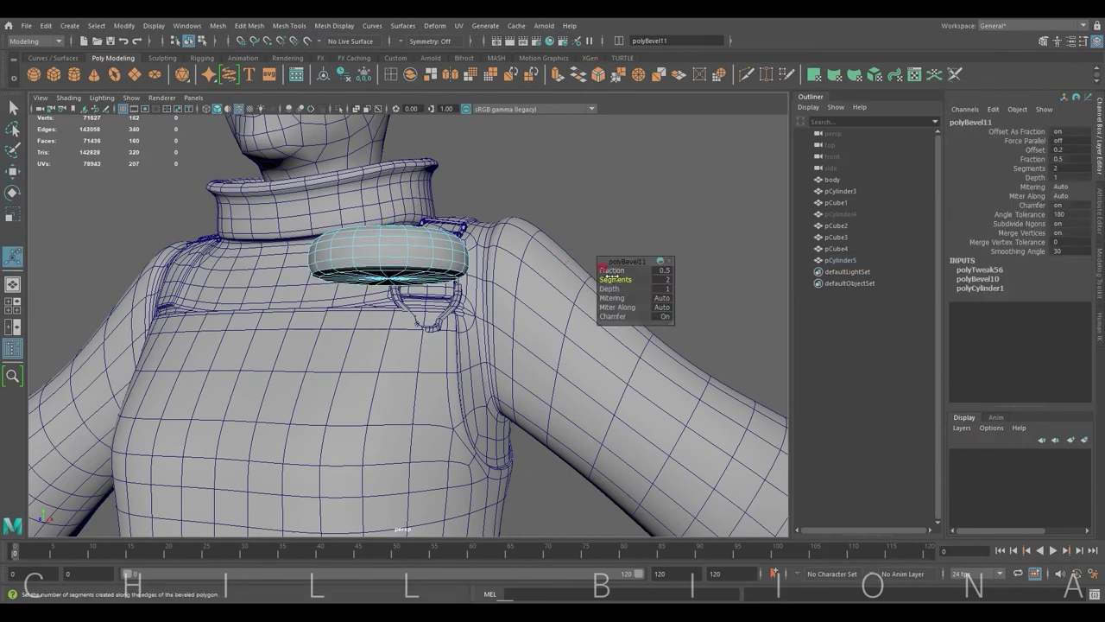
mouse_move(607, 270)
alt+mouse_down()
mouse_move(493, 321)
mouse_move(444, 256)
mouse_move(485, 270)
mouse_move(416, 233)
alt+mouse_up()
click(486, 269)
shift+right_drag(414, 208, 579, 183)
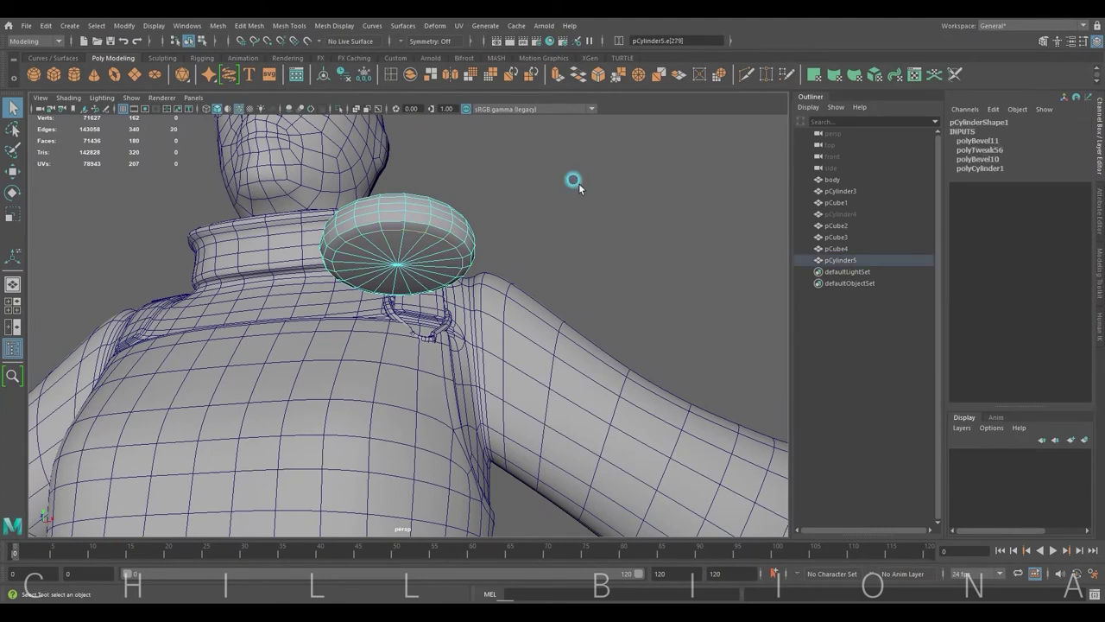
Extrude the button's cap faces and push them down into a rim.
key(r)
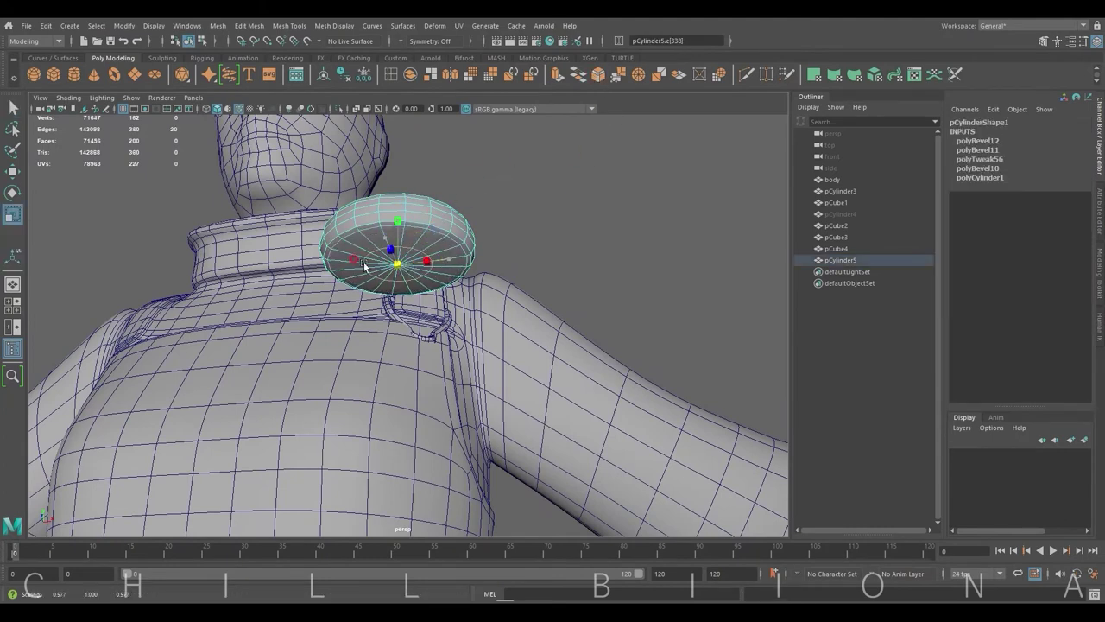
mouse_move(540, 236)
alt+mouse_down()
mouse_move(363, 232)
mouse_move(388, 209)
mouse_move(351, 226)
mouse_move(444, 298)
alt+mouse_up()
double_click(354, 229)
alt+drag(486, 254, 481, 222)
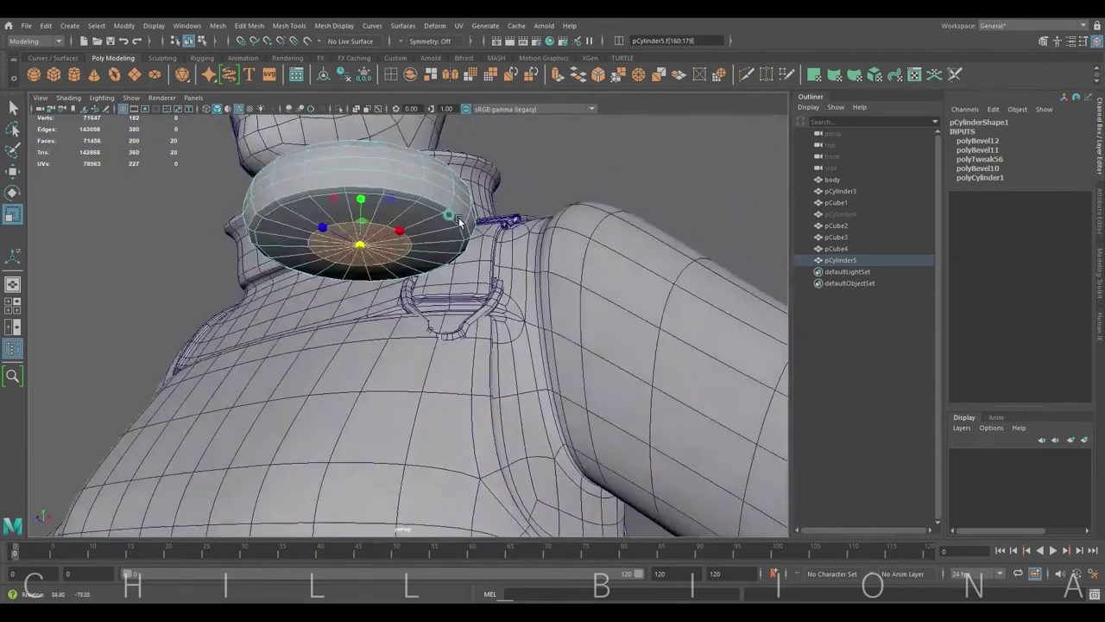
click(557, 76)
mouse_move(370, 250)
mouse_down()
mouse_move(388, 308)
mouse_move(451, 275)
mouse_up()
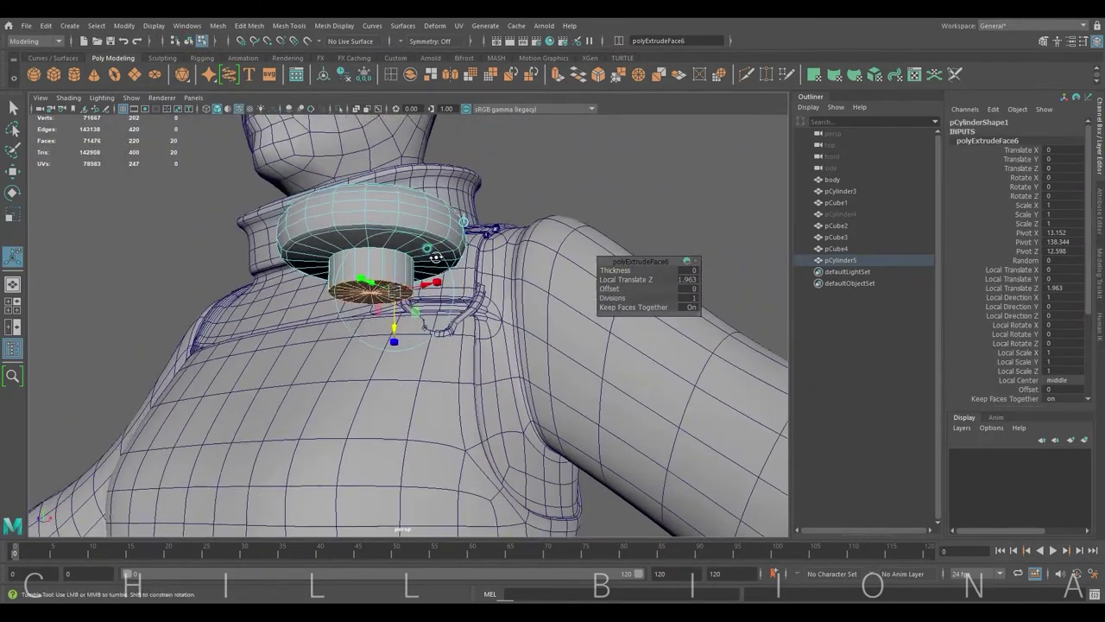
Rotate the button to face forward and scale it down to 0.319.
right_drag(452, 275, 605, 149)
key(e)
mouse_move(393, 235)
mouse_down()
mouse_move(360, 299)
mouse_move(406, 262)
mouse_move(319, 282)
mouse_up()
key(r)
scroll(405, 262, down, 5)
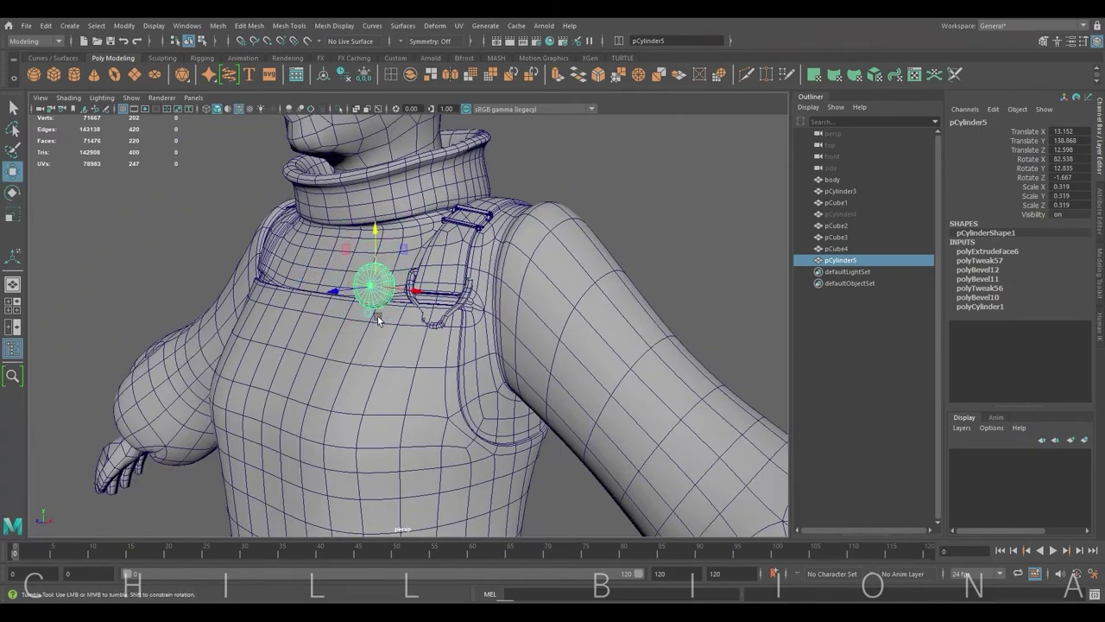
Push the button back against the strap under its buckle and scale it down to 0.278.
alt+drag(378, 316, 321, 284)
mouse_move(321, 285)
mouse_down()
mouse_move(483, 311)
mouse_move(436, 295)
mouse_move(419, 313)
mouse_move(467, 308)
mouse_move(299, 333)
mouse_move(423, 311)
mouse_move(436, 290)
mouse_up()
scroll(483, 311, up, 3)
key(e)
key(w)
key(e)
key(w)
key(r)
Nudge the buckle loop up and sideways and adjust its angle on the strap.
click(421, 293)
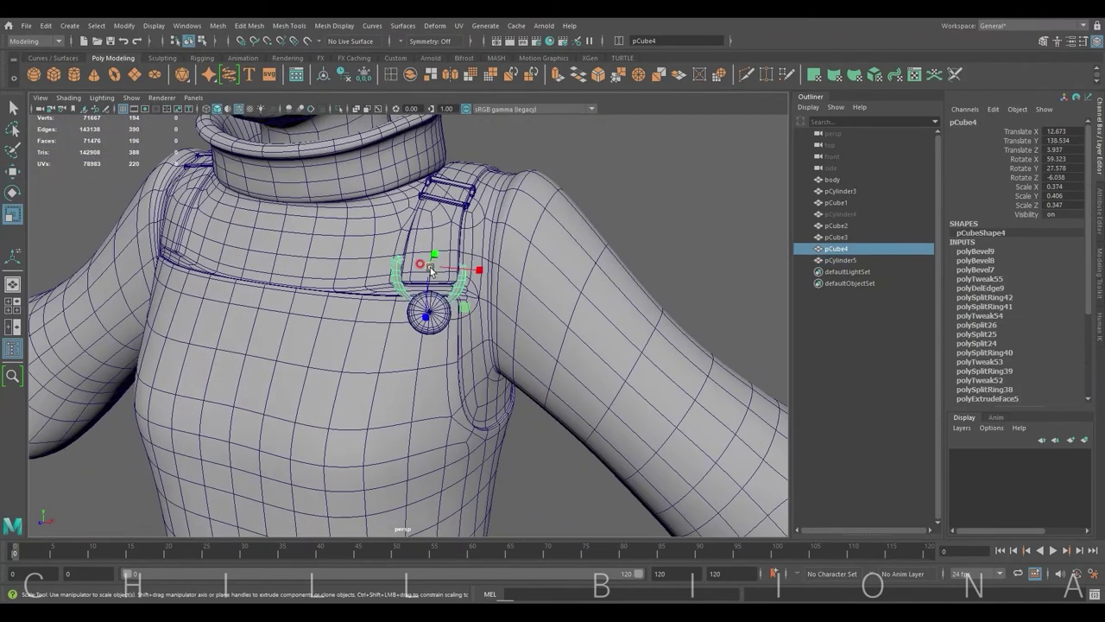
key(w)
key(e)
drag(424, 249, 429, 249)
key(w)
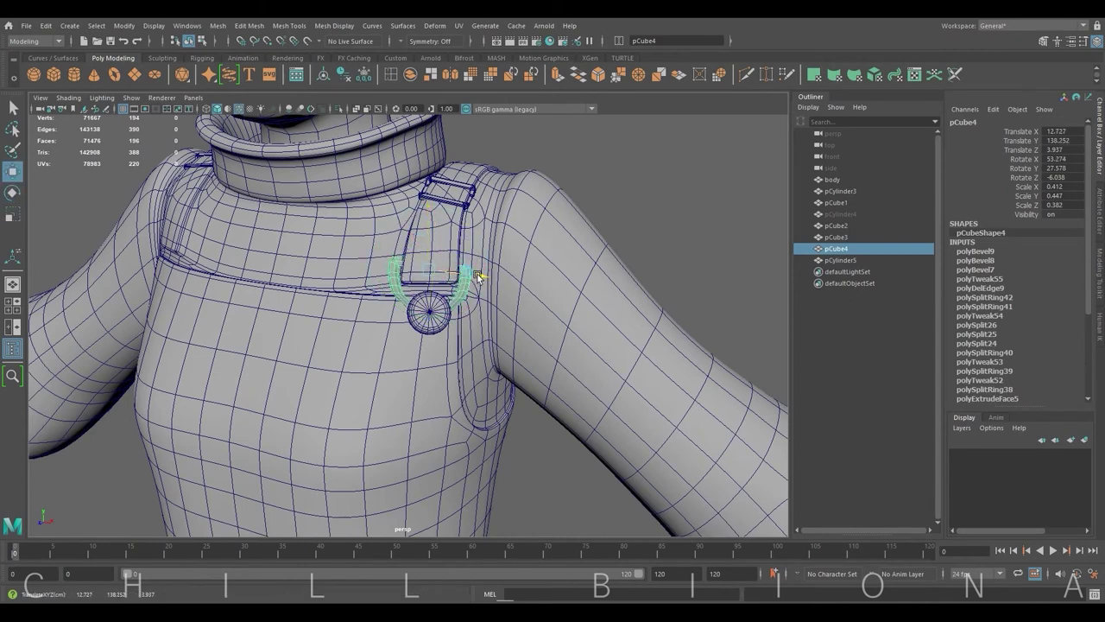
drag(479, 276, 474, 276)
key(e)
key(w)
drag(409, 255, 470, 272)
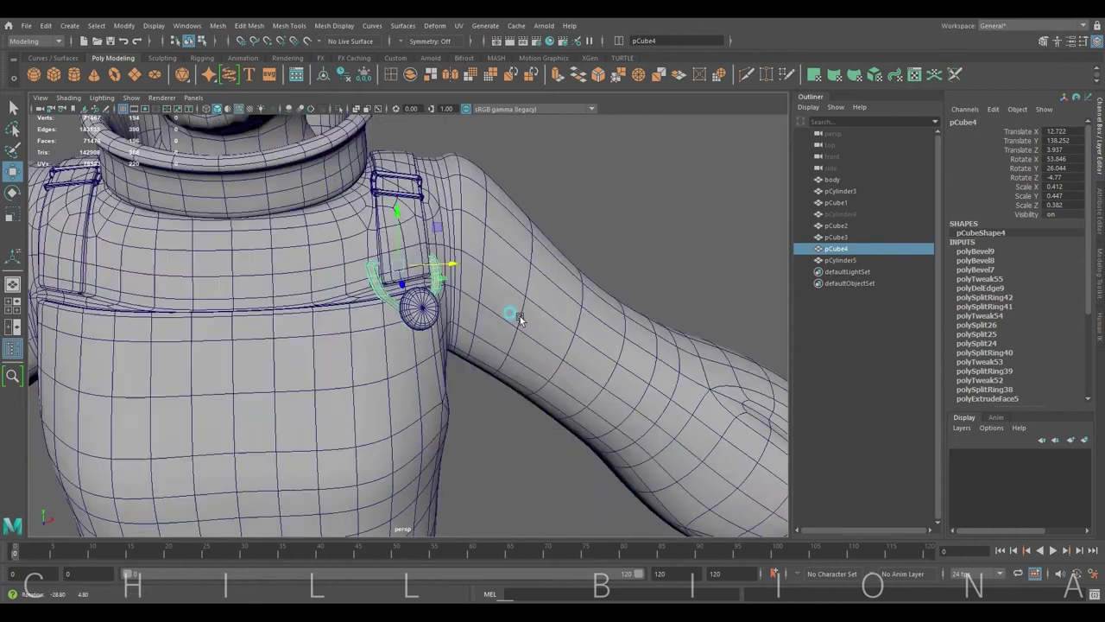
Duplicate the loop and button together with Ctrl+D.
mouse_move(506, 314)
alt+mouse_down()
mouse_move(496, 293)
mouse_move(432, 314)
mouse_move(200, 286)
mouse_move(277, 259)
alt+mouse_up()
shift+click(445, 307)
key(ctrl+d)
Move the copied button along the second strap and press it close against it.
key(e)
scroll(304, 189, up, 3)
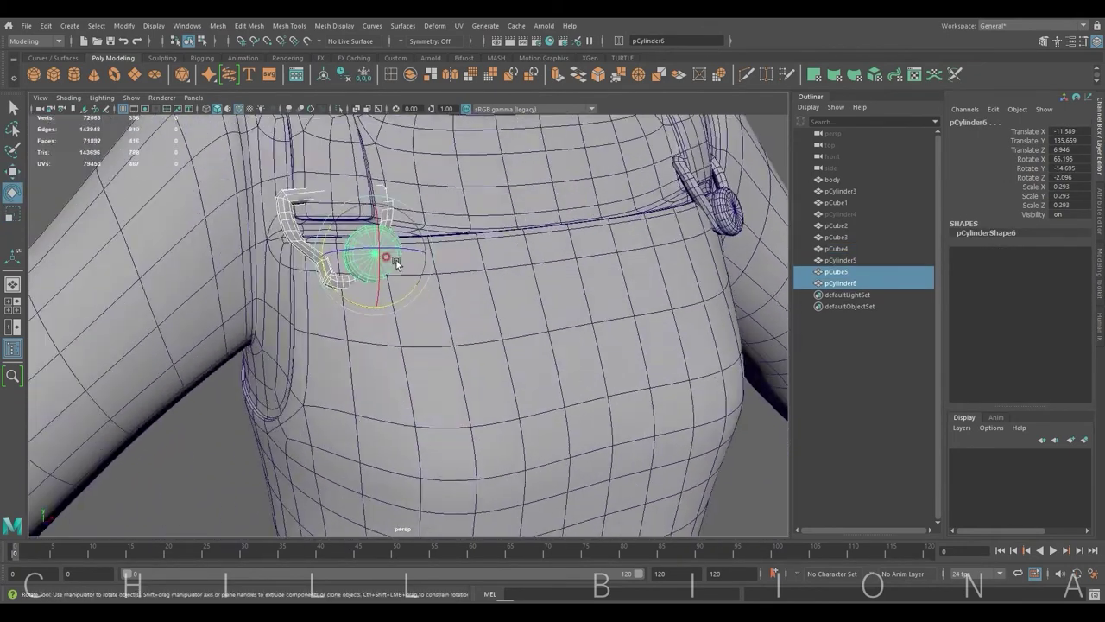
click(304, 188)
click(373, 252)
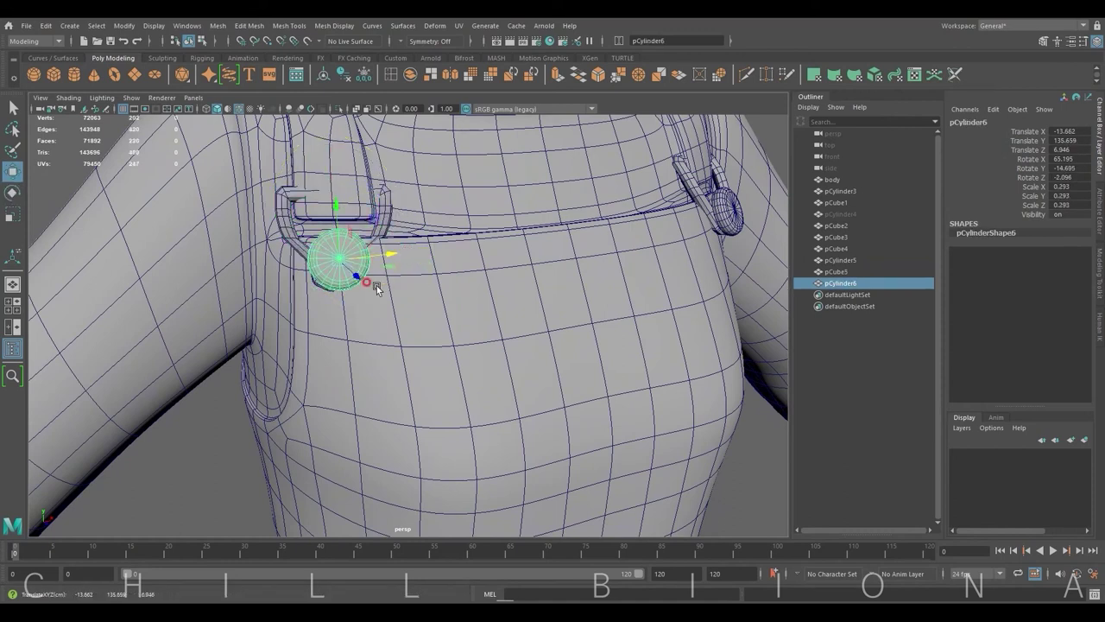
mouse_move(370, 279)
alt+mouse_down()
mouse_move(525, 264)
mouse_move(353, 264)
alt+mouse_up()
click(316, 199)
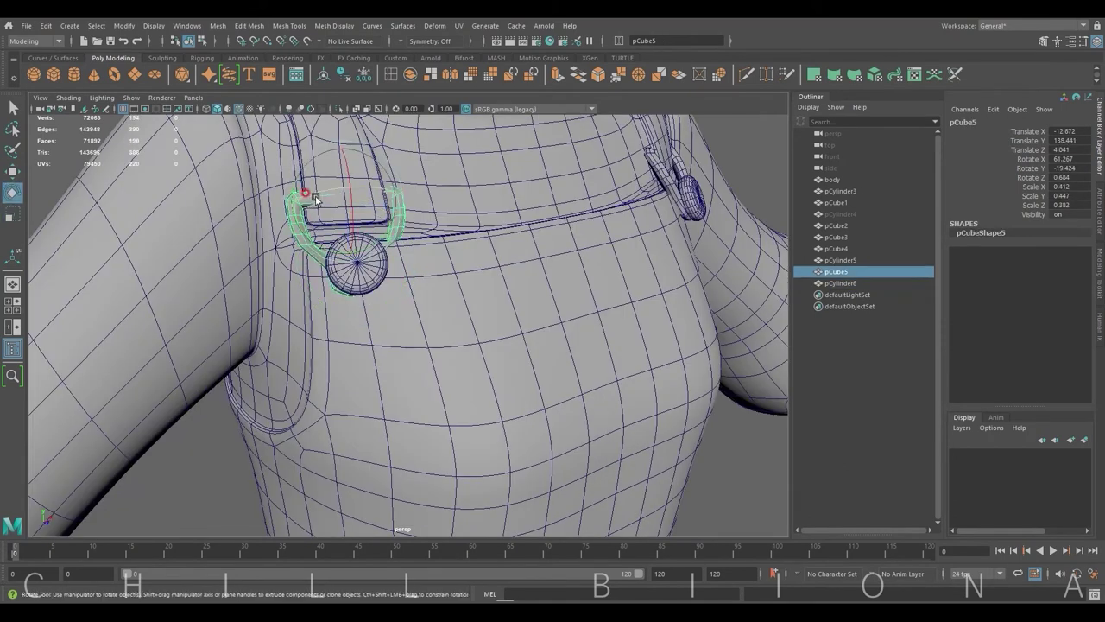
key(w)
mouse_move(402, 186)
alt+mouse_down()
mouse_move(388, 259)
mouse_move(397, 276)
mouse_move(507, 255)
alt+mouse_up()
click(397, 278)
mouse_move(507, 255)
alt+mouse_down()
mouse_move(406, 257)
mouse_move(367, 244)
mouse_move(530, 276)
alt+mouse_up()
scroll(456, 291, up, 2)
mouse_move(456, 291)
alt+mouse_down()
mouse_move(462, 299)
mouse_move(432, 346)
mouse_move(395, 321)
mouse_move(448, 282)
alt+mouse_up()
Tilt the copied loop to follow the strap, about 58.6°/−26°/2.9°.
key(e)
click(448, 282)
key(w)
alt+drag(394, 245, 632, 269)
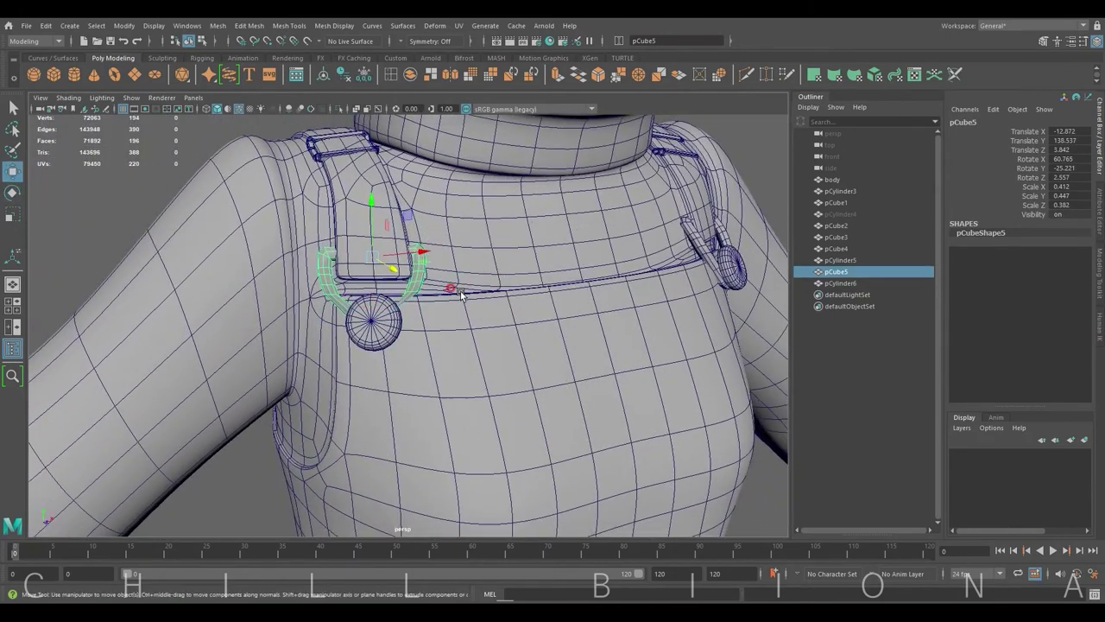
key(e)
mouse_move(456, 204)
mouse_down()
mouse_move(470, 220)
mouse_move(456, 177)
mouse_move(571, 235)
mouse_up()
alt+right_drag(570, 235, 505, 316)
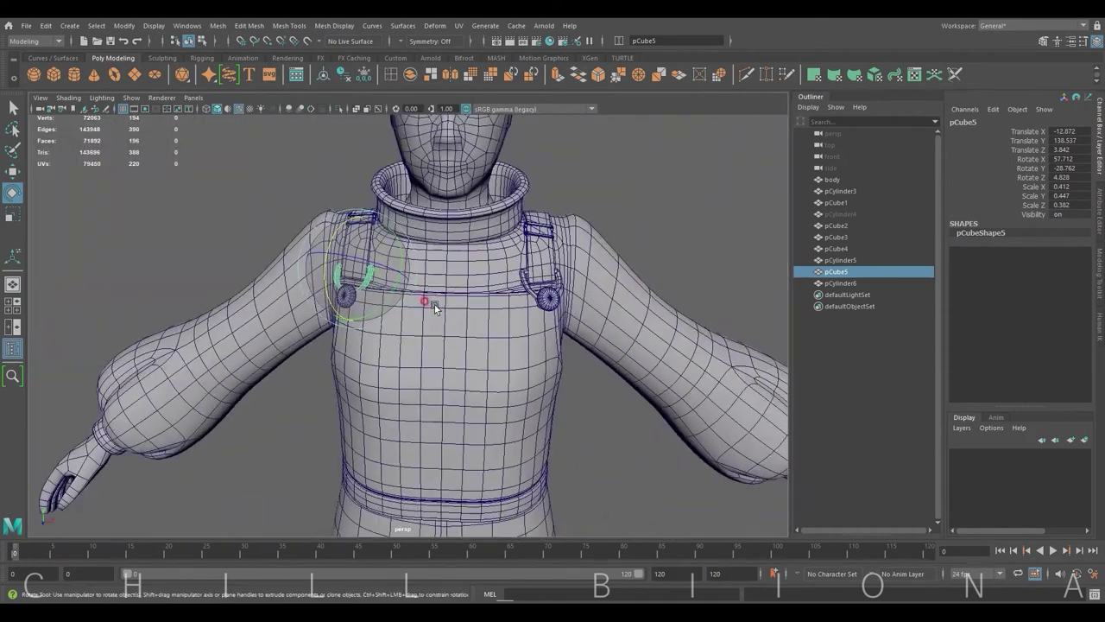
scroll(470, 303, up, 5)
Push the copied loop slightly outward from the strap.
click(394, 247)
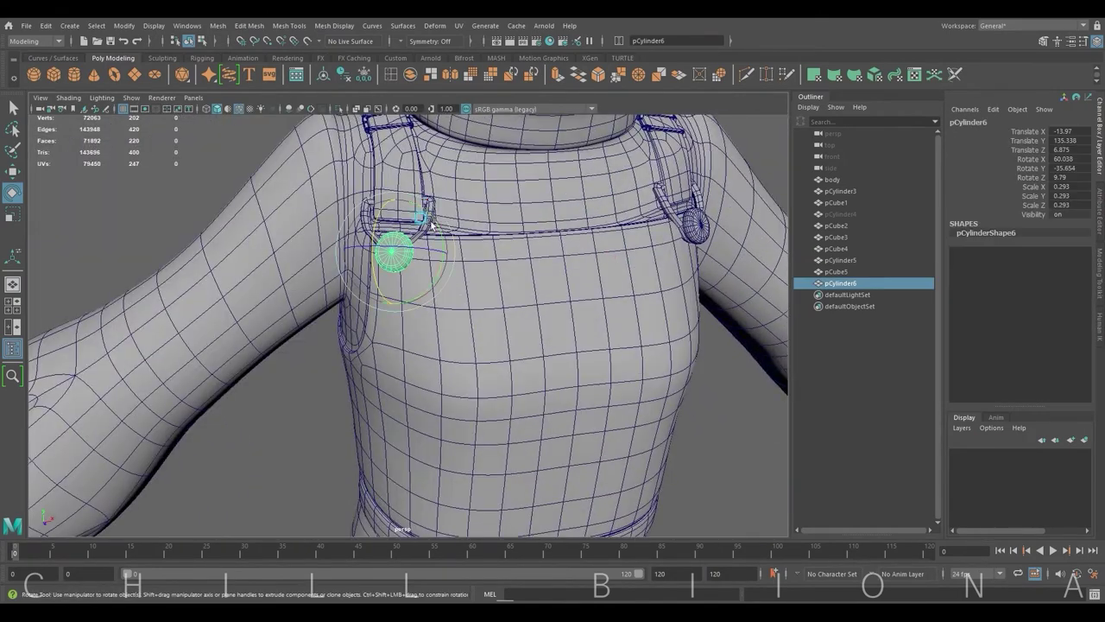
key(w)
shift+click(443, 195)
alt+drag(397, 183, 439, 267)
ctrl+click(440, 267)
alt+drag(461, 221, 480, 185)
mouse_move(480, 185)
alt+right_down()
mouse_move(456, 185)
mouse_move(378, 280)
mouse_move(423, 250)
alt+right_up()
Select the sweater and pick a block of faces on its chest.
click(397, 298)
scroll(397, 298, up, 3)
key(w)
scroll(397, 259, up, 3)
click(312, 247)
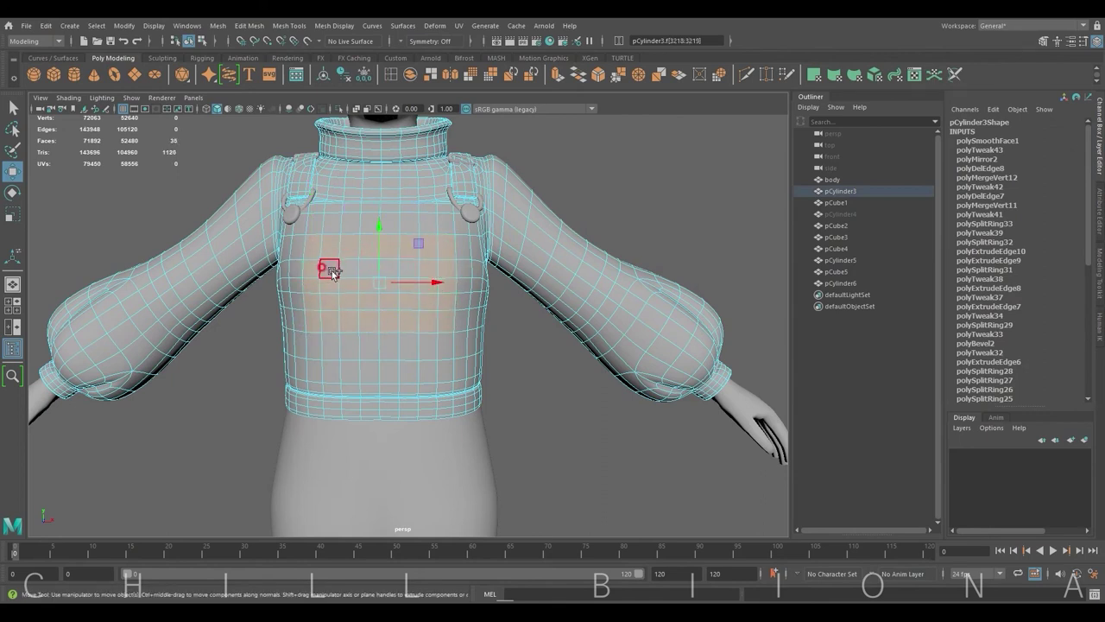
Extract the selected chest faces into a separate patch, polySurface2, and switch to its vertices.
click(675, 75)
alt+drag(514, 303, 344, 318)
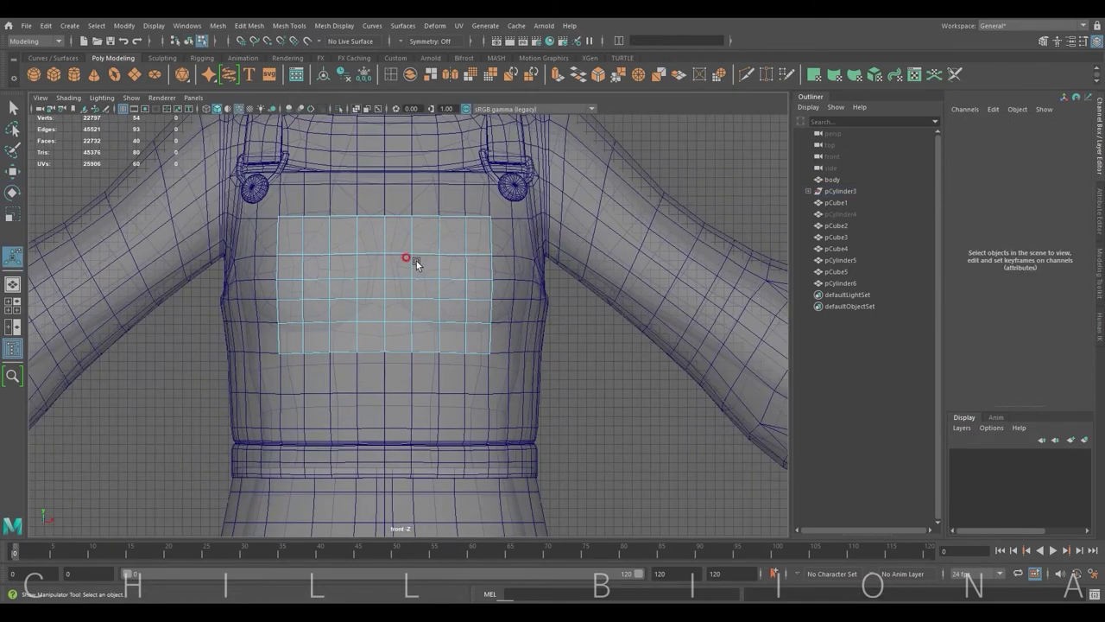
right_drag(277, 311, 235, 308)
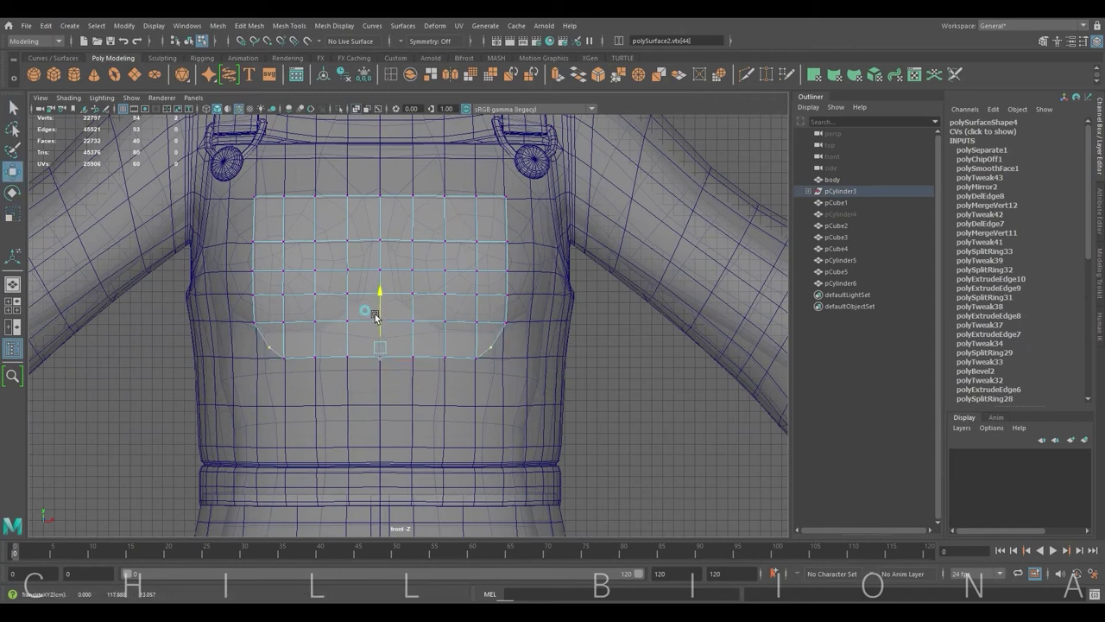
Move the patch's lower corner vertices to round them, then extrude it with Local Translate Z 0.5.
shift+click(506, 323)
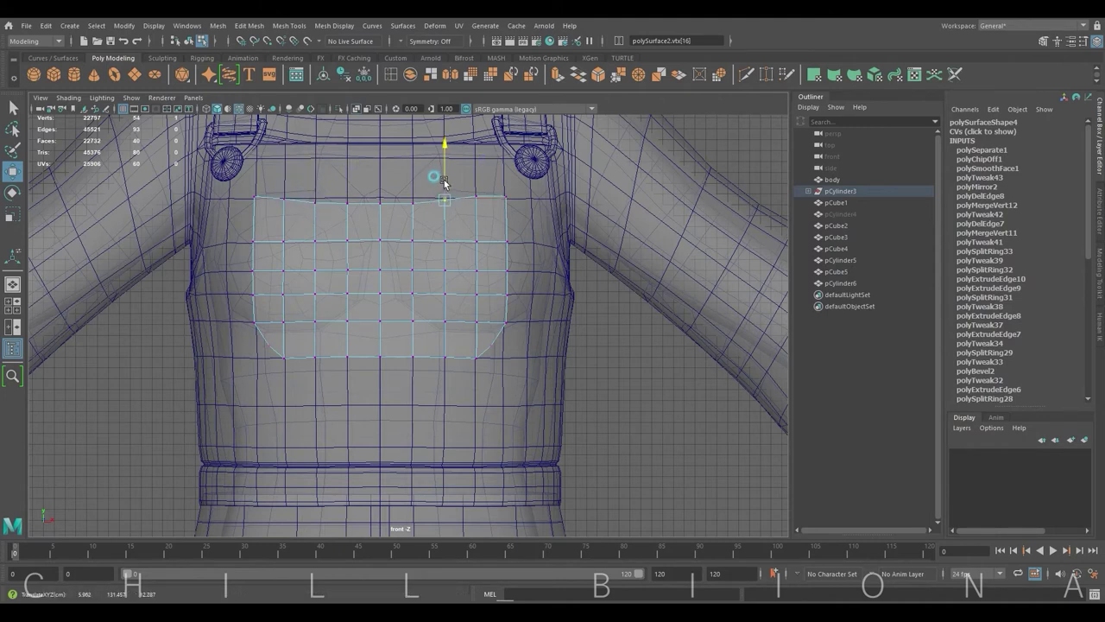
key(space)
key(F8)
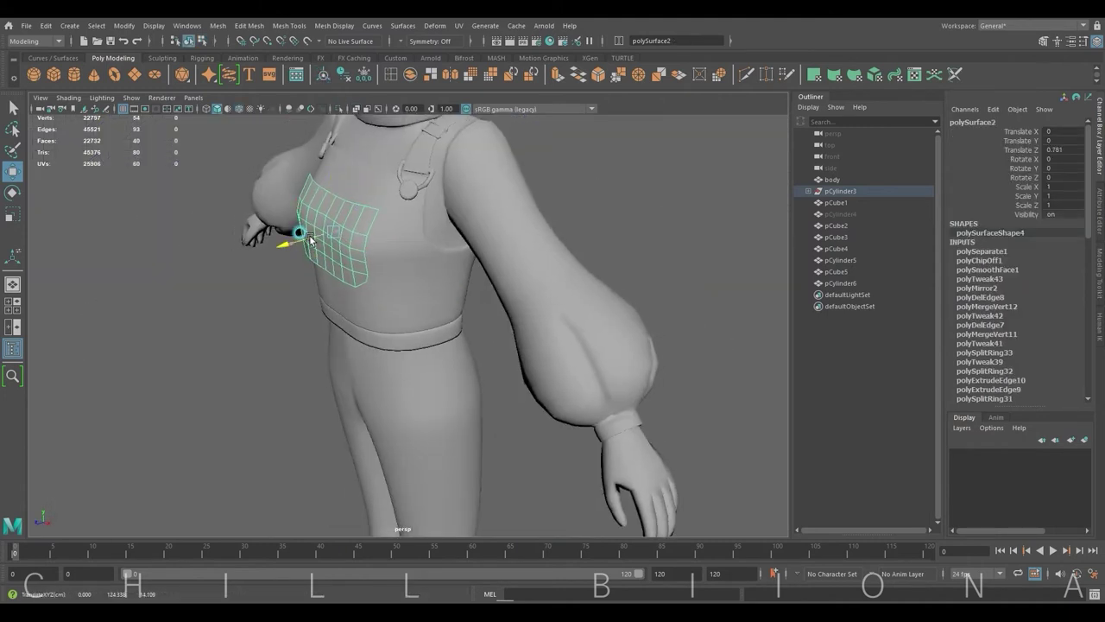
click(557, 75)
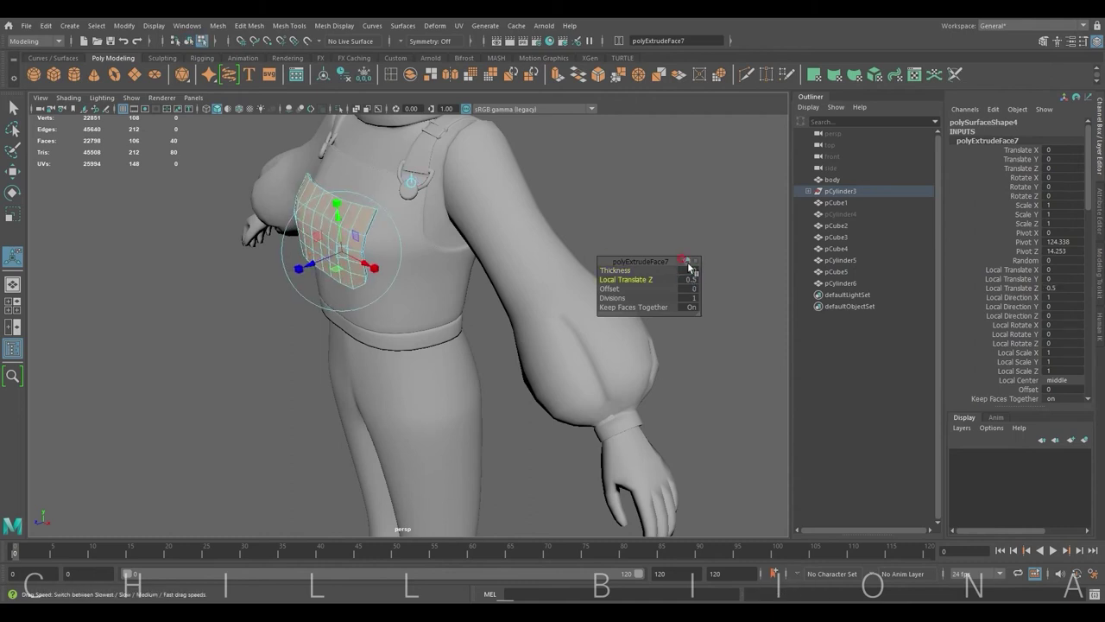
Insert an edge loop across the pocket patch.
right_drag(567, 185, 518, 164)
alt+drag(432, 345, 397, 329)
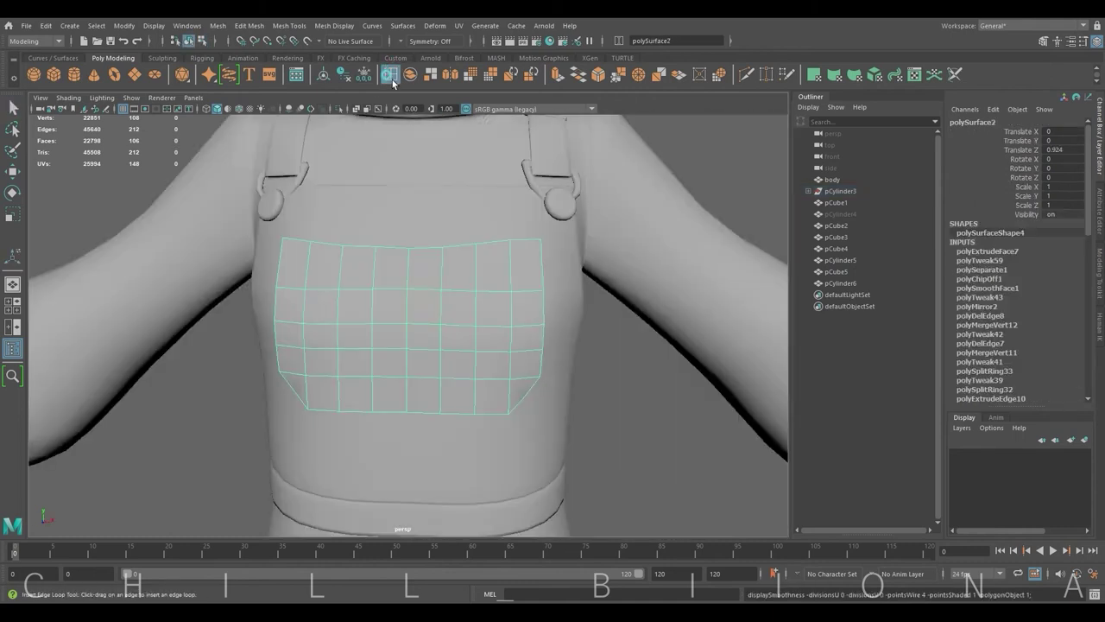
click(392, 78)
mouse_move(437, 271)
alt+mouse_down()
mouse_move(424, 288)
mouse_move(510, 291)
alt+mouse_up()
click(424, 278)
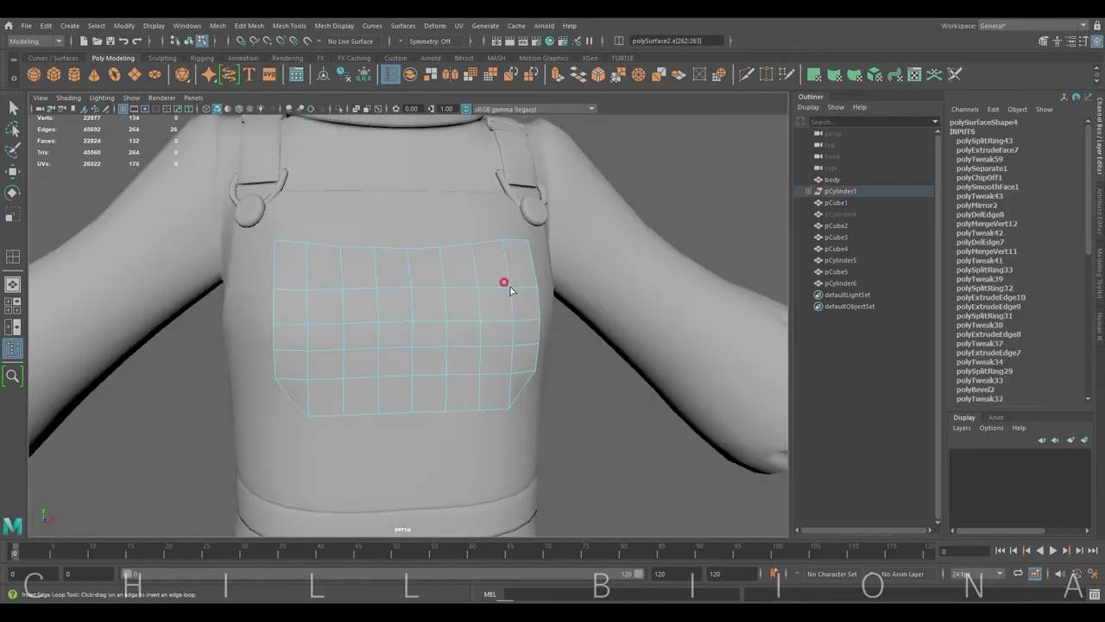
Smooth the pocket patch with one division to soften its thick edges.
key(r)
key(F8)
alt+drag(413, 329, 568, 279)
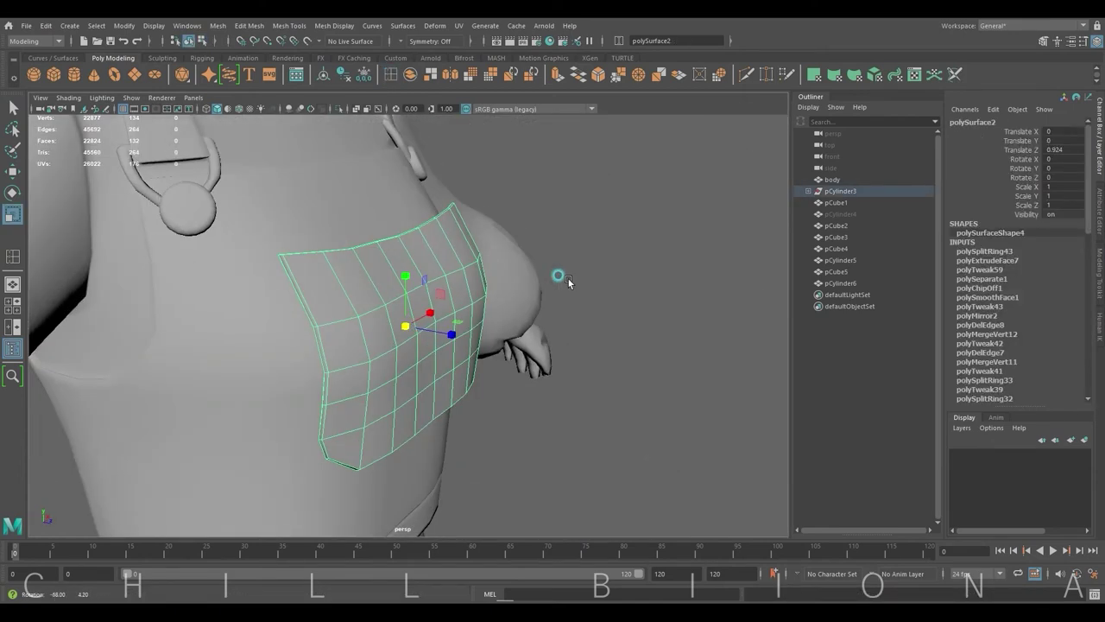
click(468, 82)
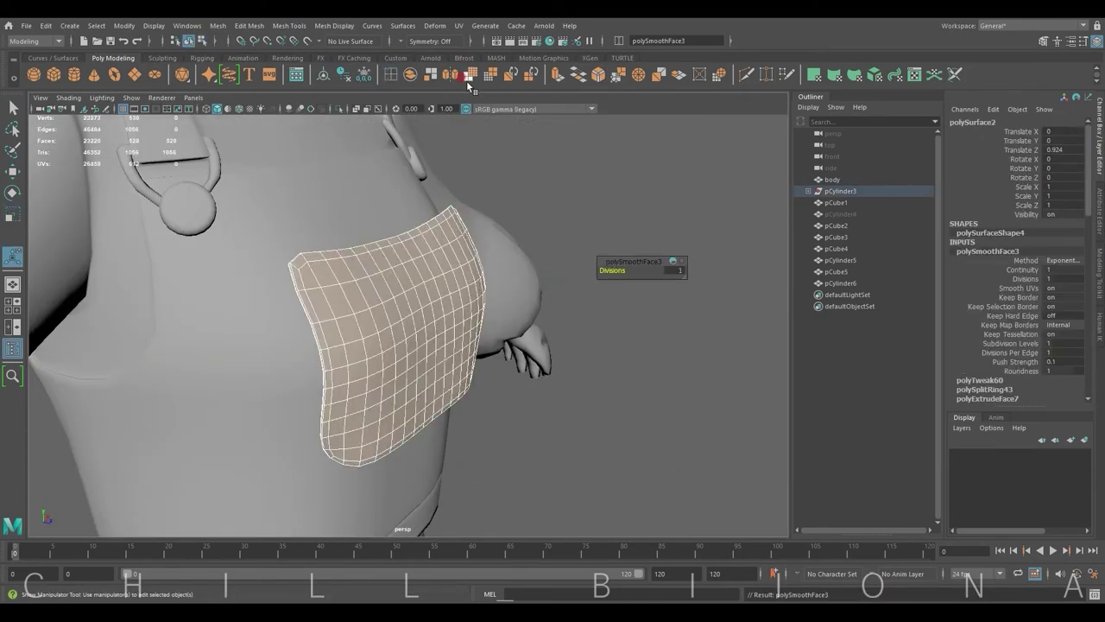
Isolate the patch and delete its inner faces.
click(339, 107)
right_drag(456, 233, 459, 218)
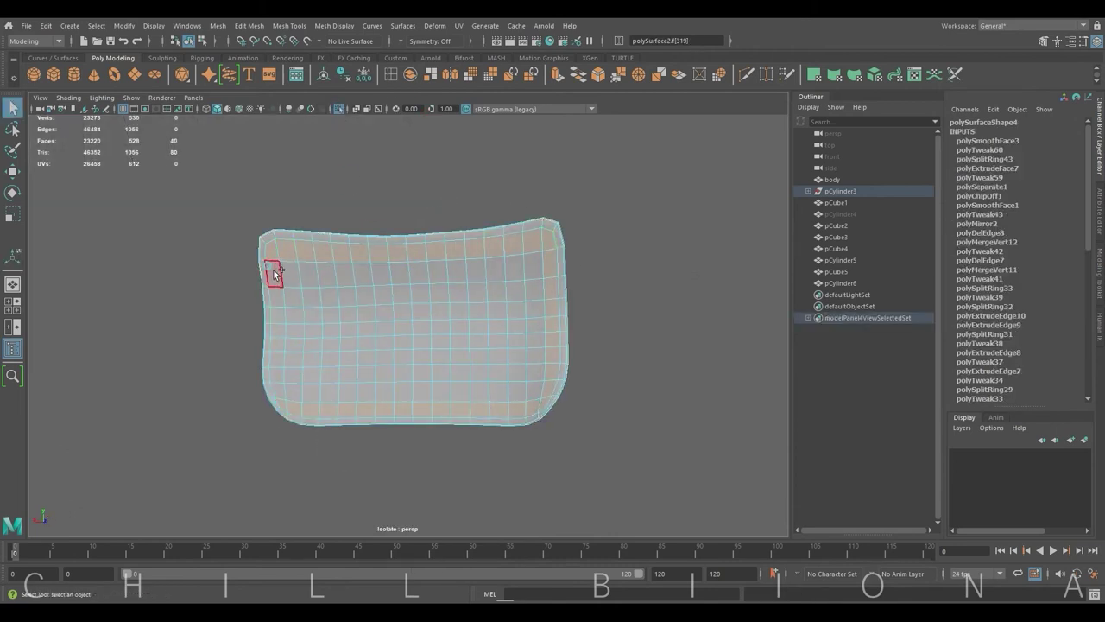
key(Delete)
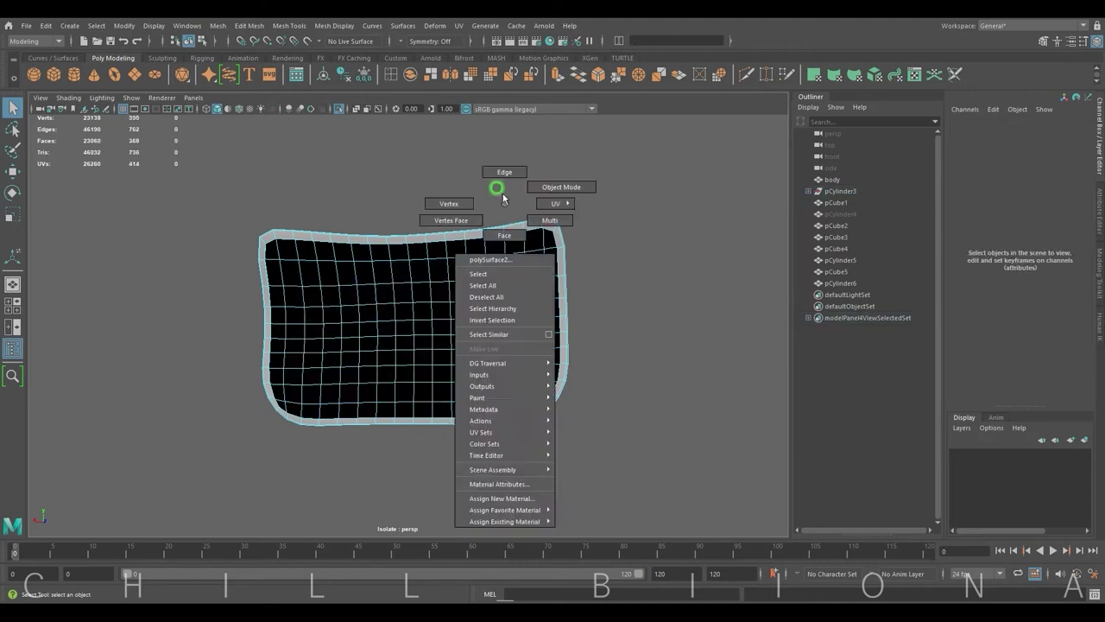
Slide the chest pocket patch back along Z until it rests against the overalls bib.
right_drag(496, 187, 489, 242)
key(r)
key(w)
mouse_move(489, 273)
alt+mouse_down()
mouse_move(469, 321)
mouse_move(406, 332)
alt+mouse_up()
key(r)
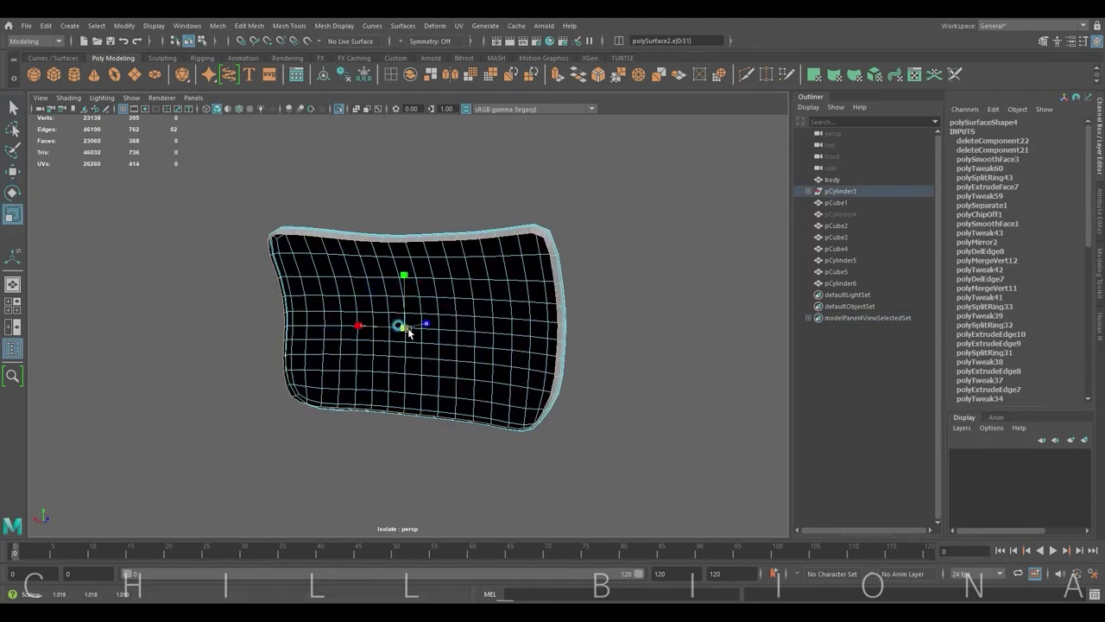
key(w)
key(F8)
click(339, 109)
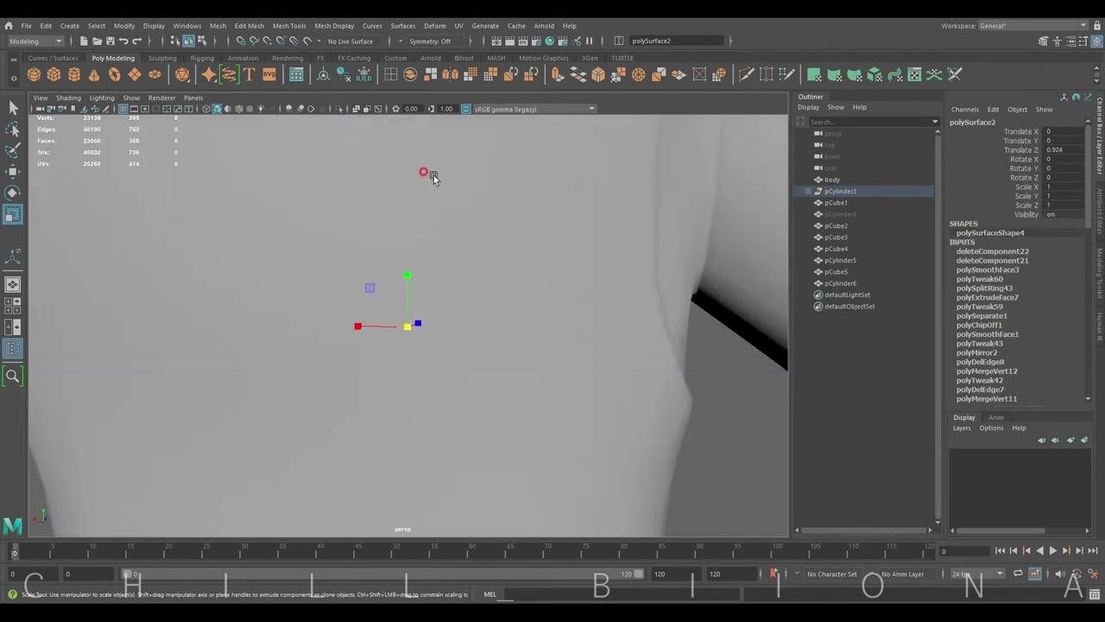
alt+drag(424, 173, 455, 300)
middle_drag(455, 300, 443, 320)
mouse_move(444, 320)
alt+mouse_down()
mouse_move(469, 325)
mouse_move(306, 331)
mouse_move(422, 252)
alt+mouse_up()
Adjust the patch's corner vertices so its edges follow the torso's curve.
key(F9)
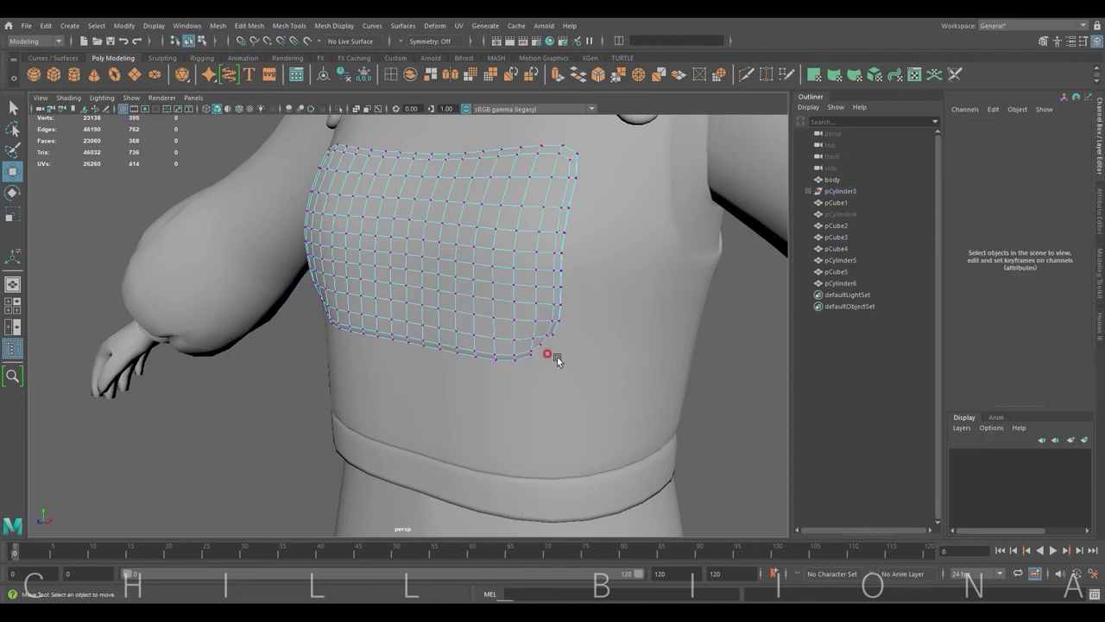
click(547, 351)
mouse_move(546, 350)
alt+mouse_down()
mouse_move(481, 363)
mouse_move(270, 356)
alt+mouse_up()
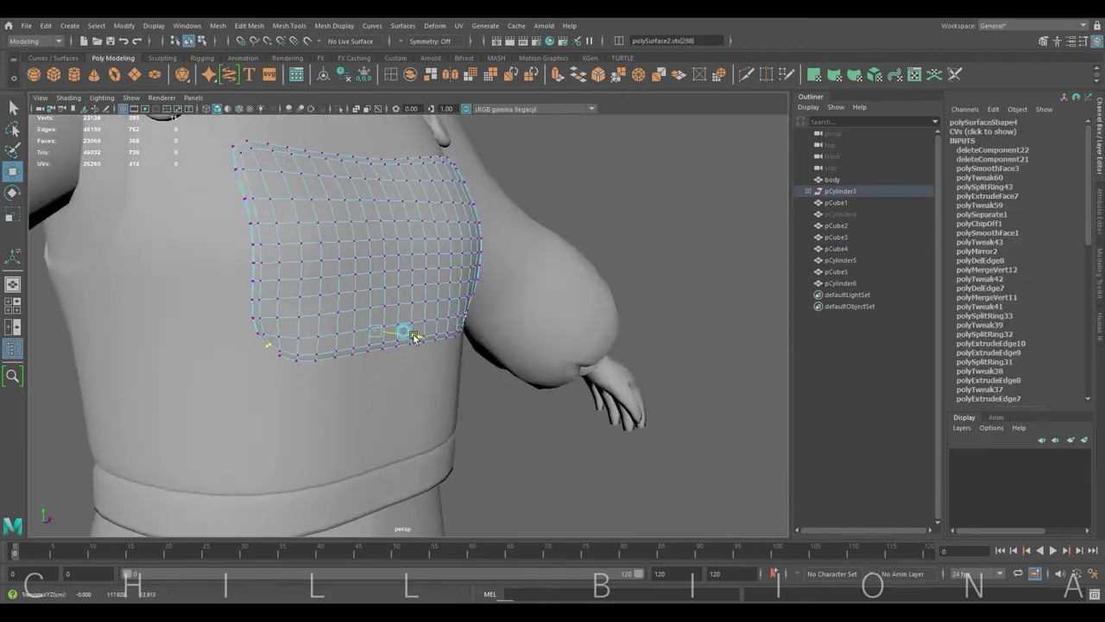
mouse_move(412, 366)
alt+mouse_down()
mouse_move(419, 334)
mouse_move(360, 361)
mouse_move(443, 324)
mouse_move(423, 338)
mouse_move(452, 346)
mouse_move(402, 324)
alt+mouse_up()
key(r)
key(w)
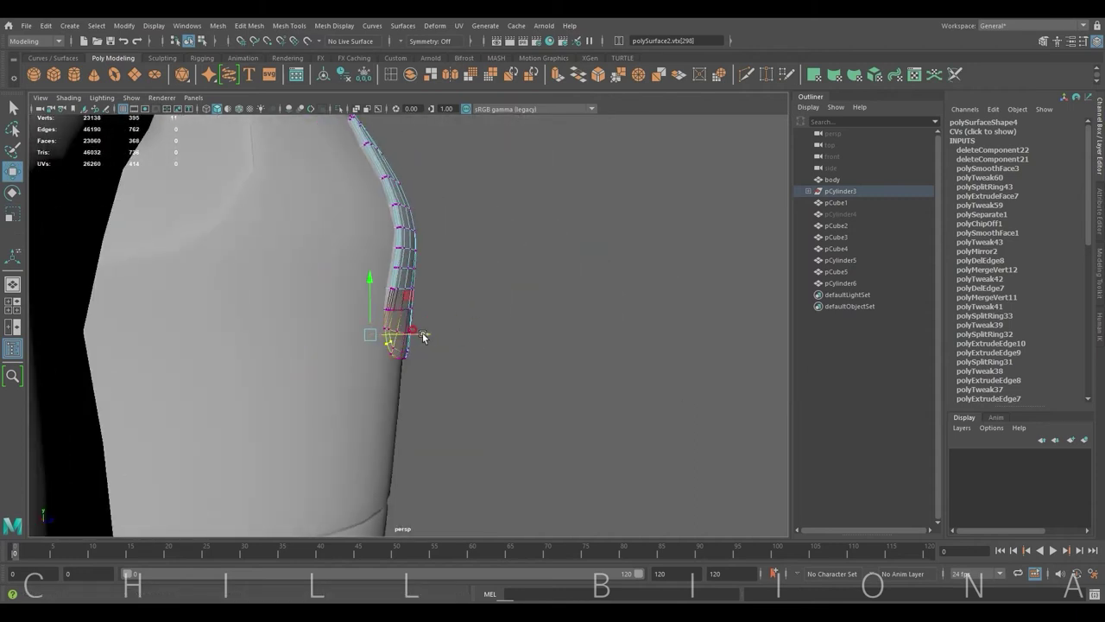
alt+drag(427, 336, 470, 340)
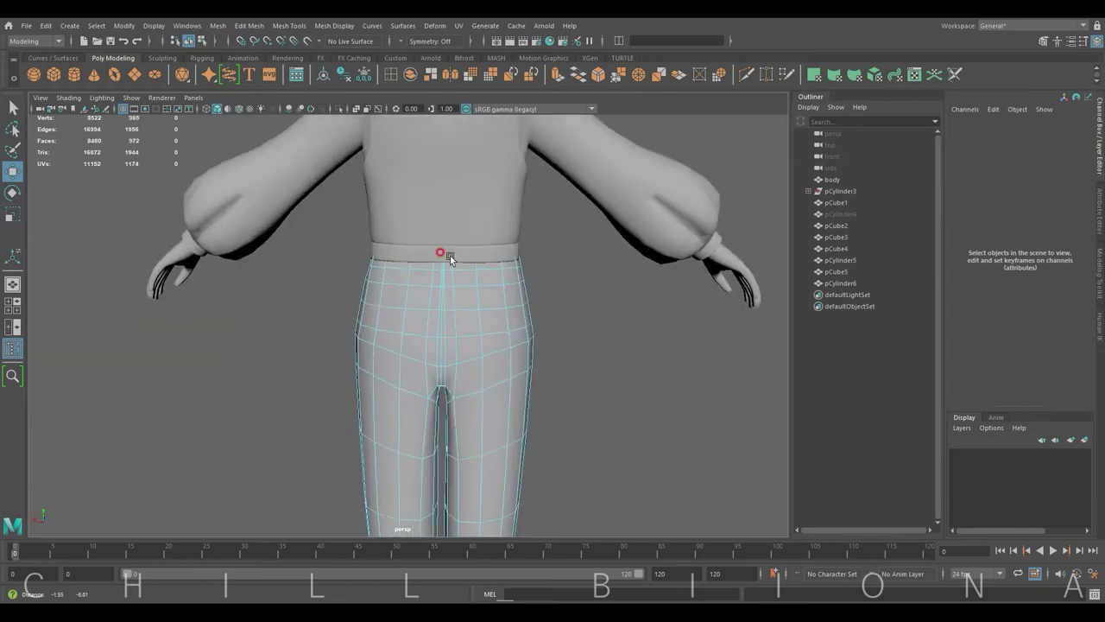
Extract the selected hip faces as two separate back pocket patches and lift one off the pants.
shift+right_drag(450, 256, 423, 286)
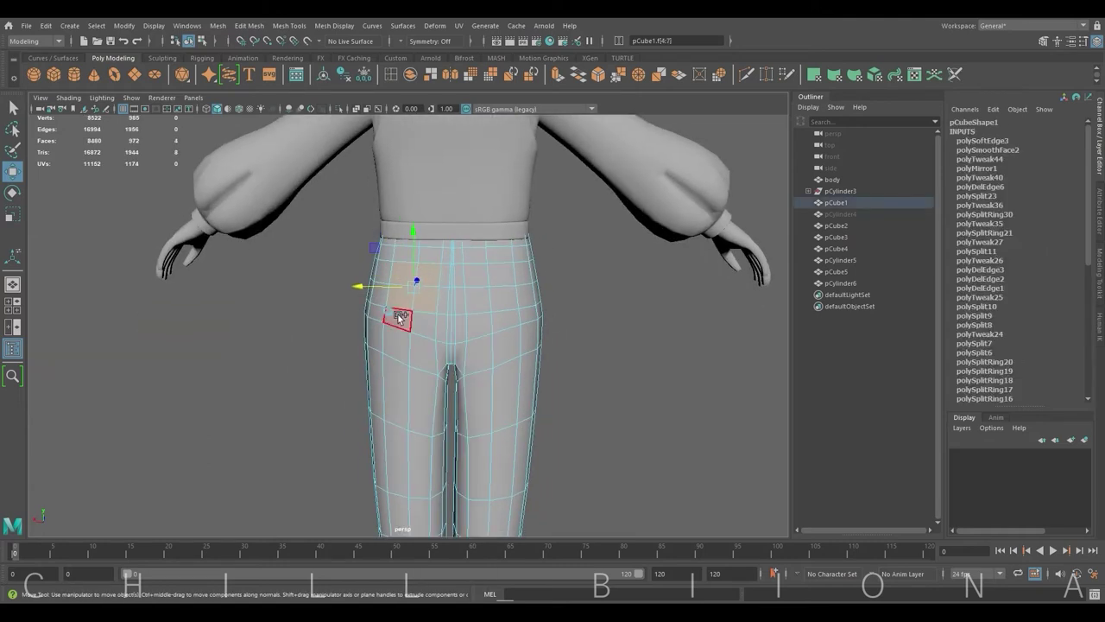
mouse_move(399, 317)
alt+mouse_down()
mouse_move(534, 270)
mouse_move(604, 288)
alt+mouse_up()
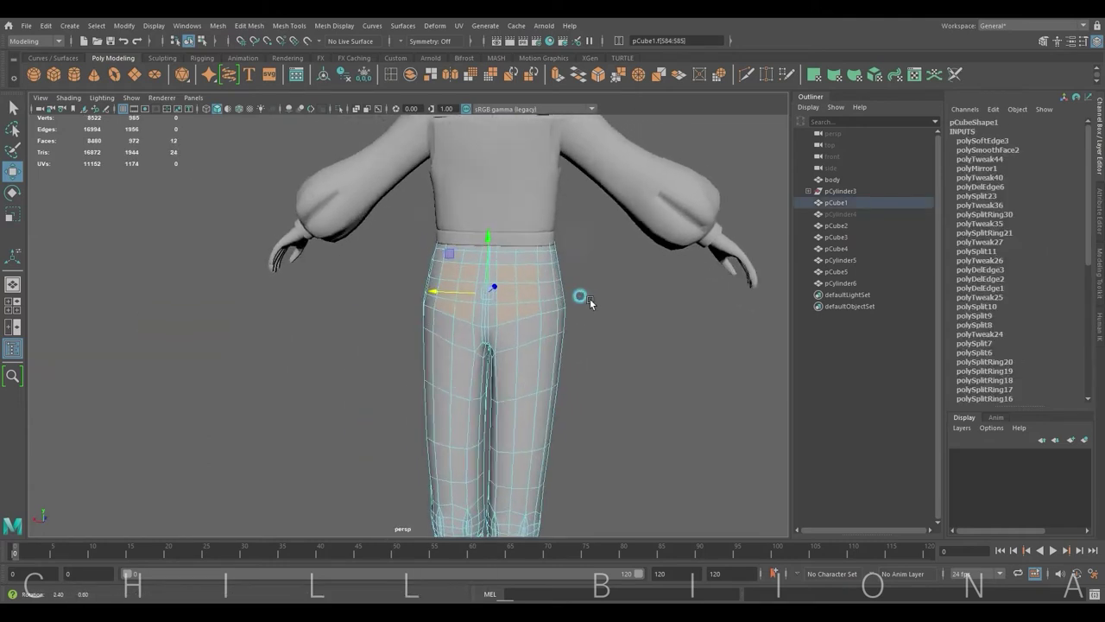
shift+right_drag(582, 297, 637, 330)
key(F8)
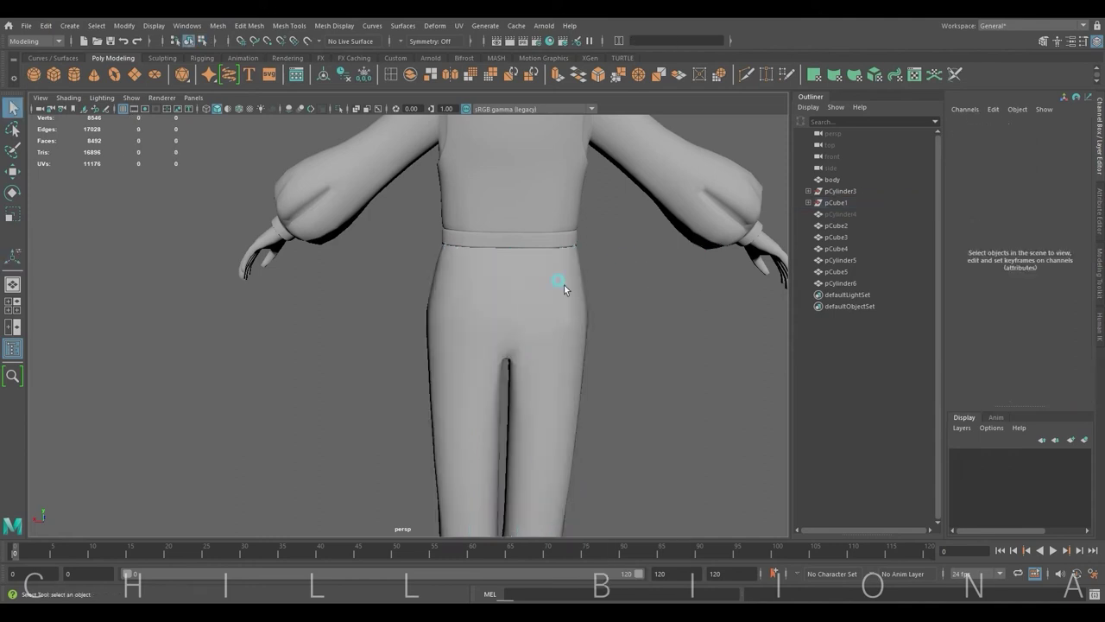
click(562, 316)
key(w)
mouse_move(562, 316)
alt+mouse_down()
mouse_move(559, 336)
mouse_move(493, 308)
mouse_move(496, 321)
mouse_move(579, 321)
alt+mouse_up()
right_drag(552, 320, 553, 268)
With wireframe on shaded, shape the left pocket's bottom corner vertices.
click(550, 343)
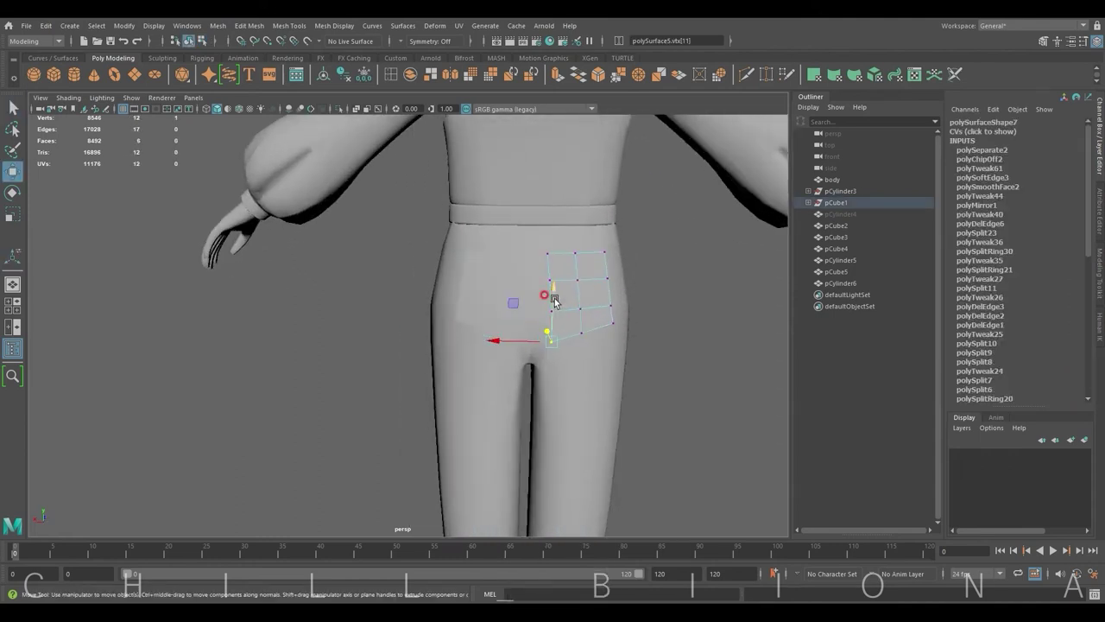
click(240, 110)
alt+drag(557, 290, 608, 322)
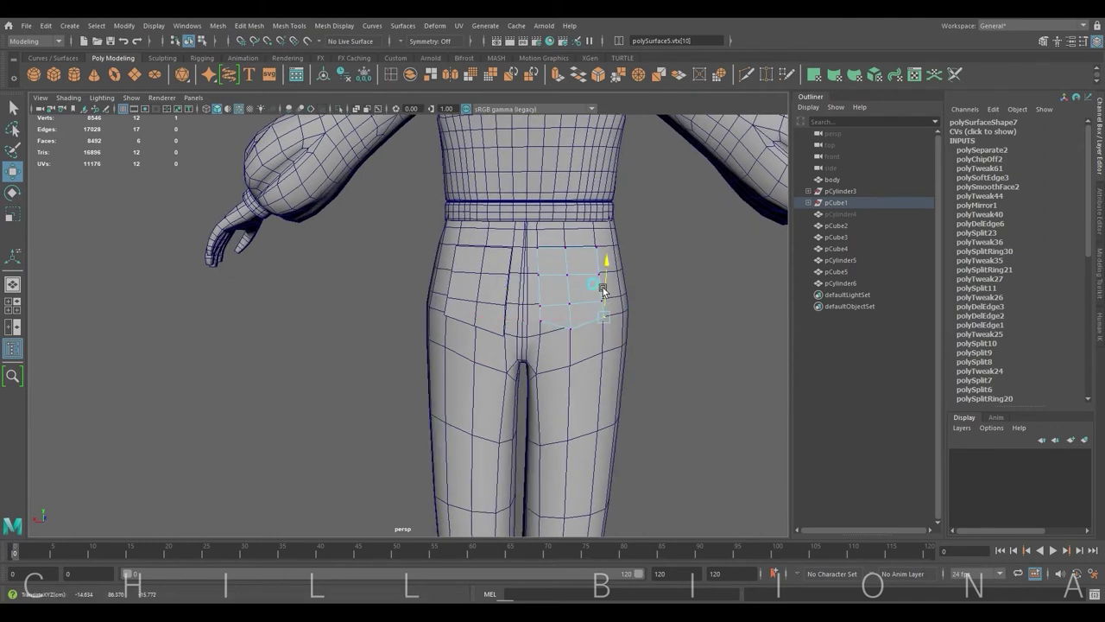
click(486, 320)
click(504, 284)
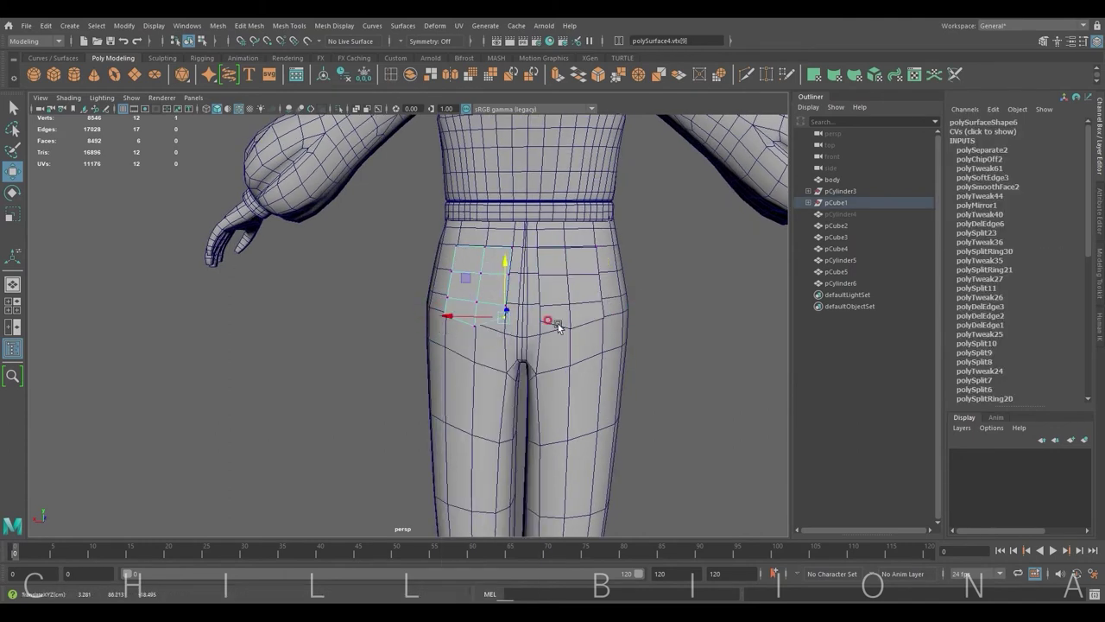
alt+drag(558, 326, 456, 316)
click(456, 288)
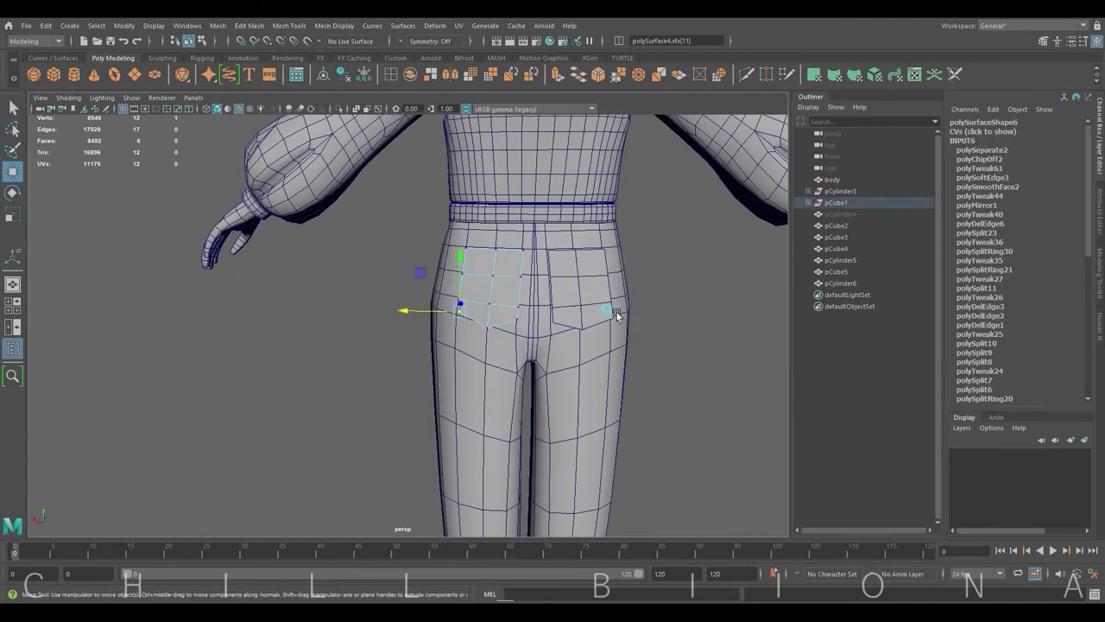
Shape the right pocket's bottom corner vertices and select the right pocket patch.
right_drag(616, 316, 538, 301)
click(576, 319)
alt+drag(614, 292, 648, 298)
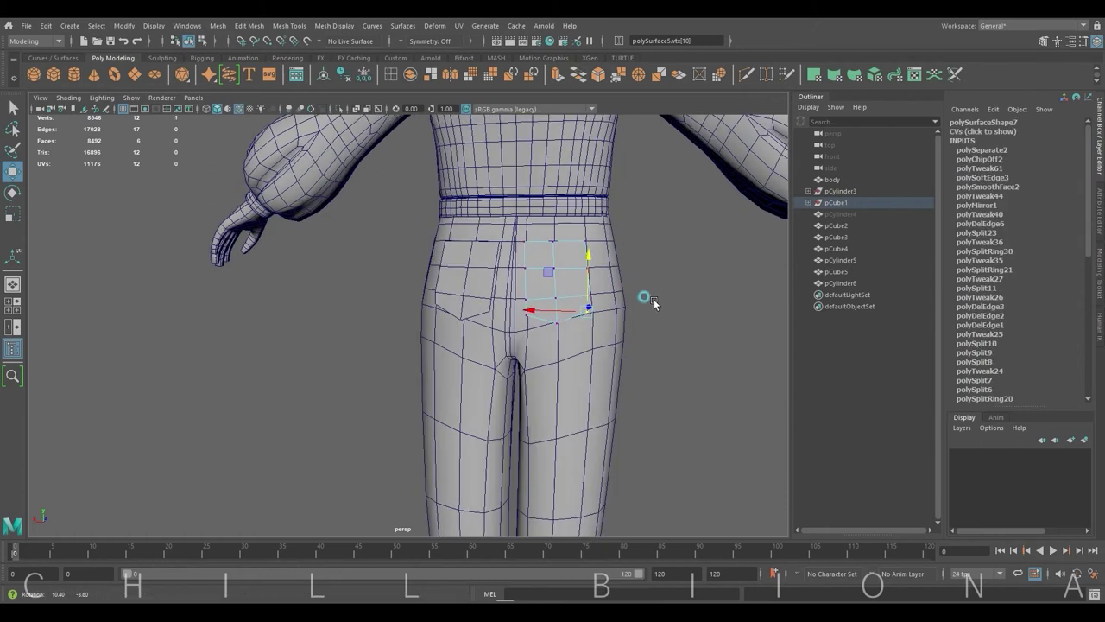
click(517, 319)
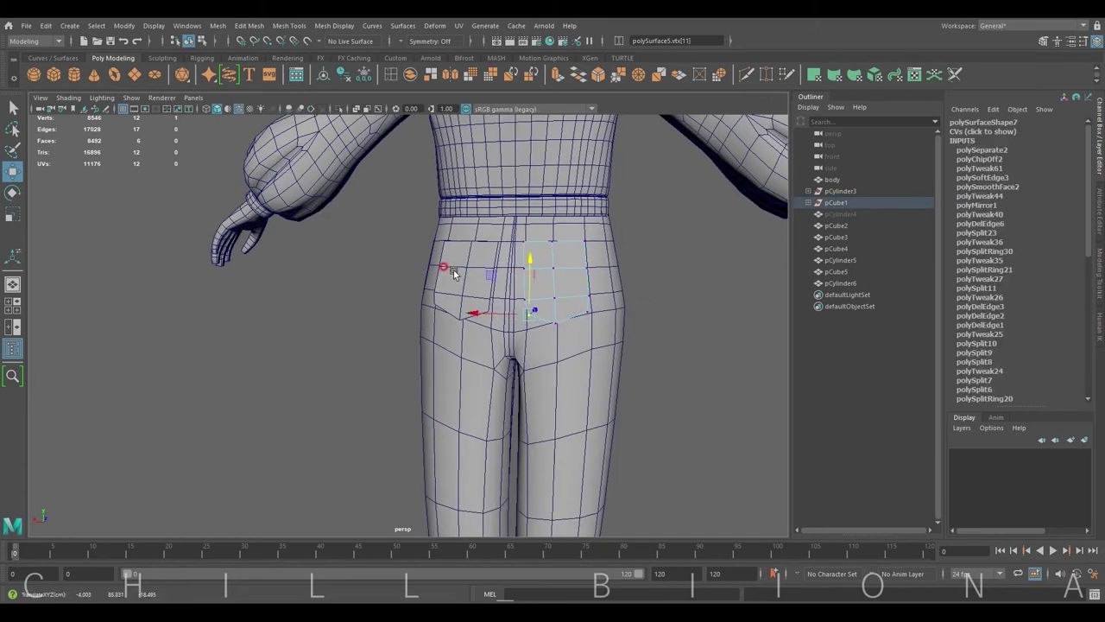
right_drag(455, 273, 459, 312)
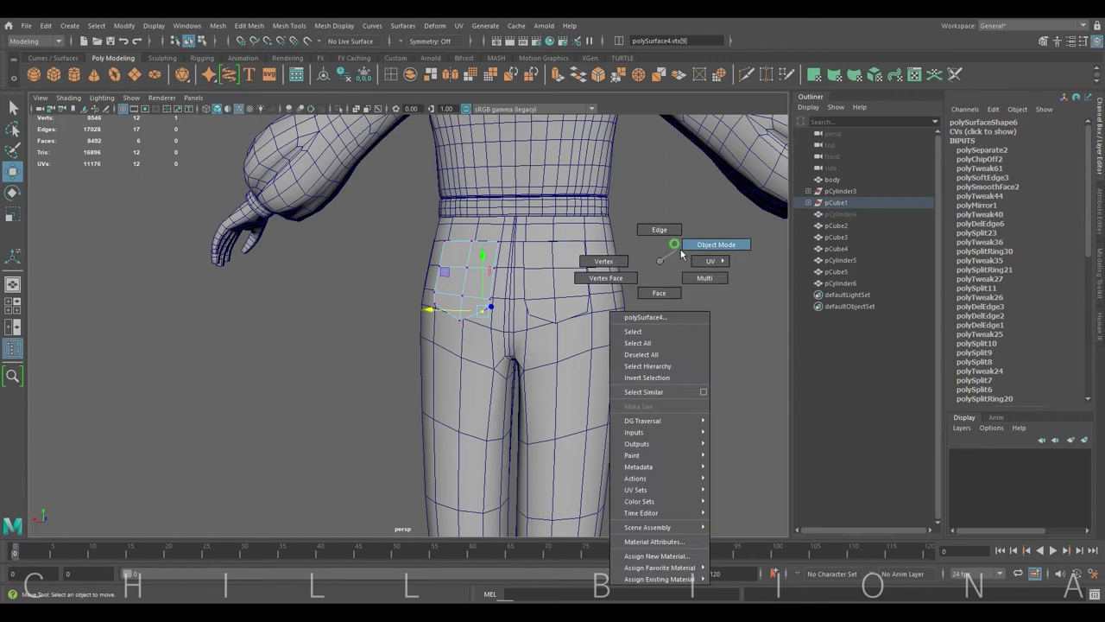
right_drag(604, 287, 710, 247)
click(567, 289)
Extrude both pocket patches for thickness and bevel the first pocket's border edges with 3 segments.
mouse_move(568, 288)
alt+mouse_down()
mouse_move(656, 289)
mouse_move(386, 368)
alt+mouse_up()
key(ctrl+e)
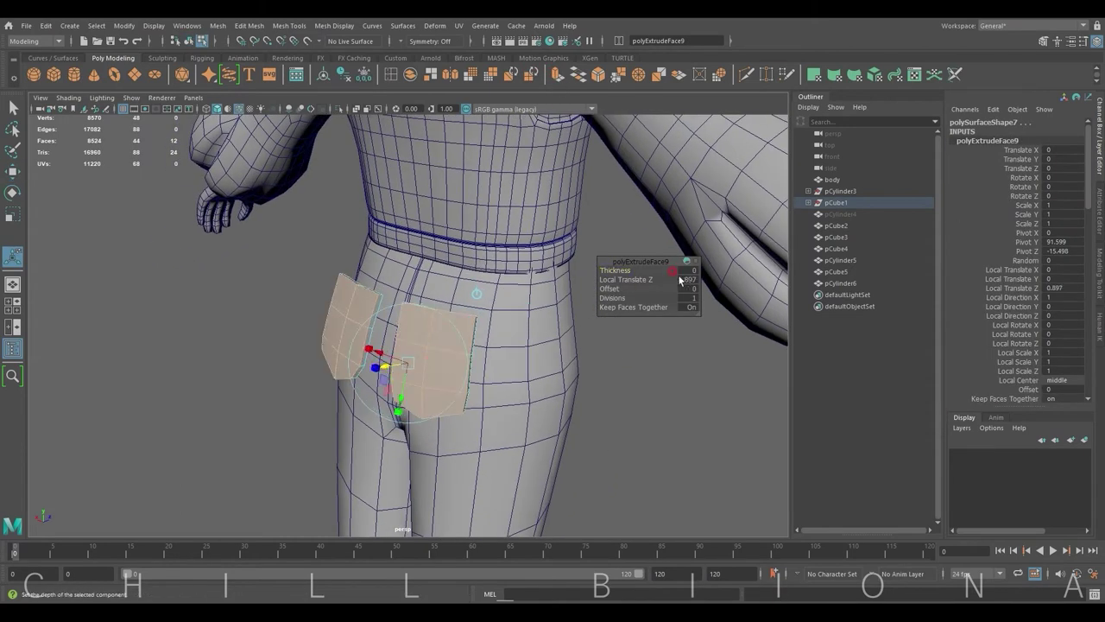
right_drag(605, 288, 648, 285)
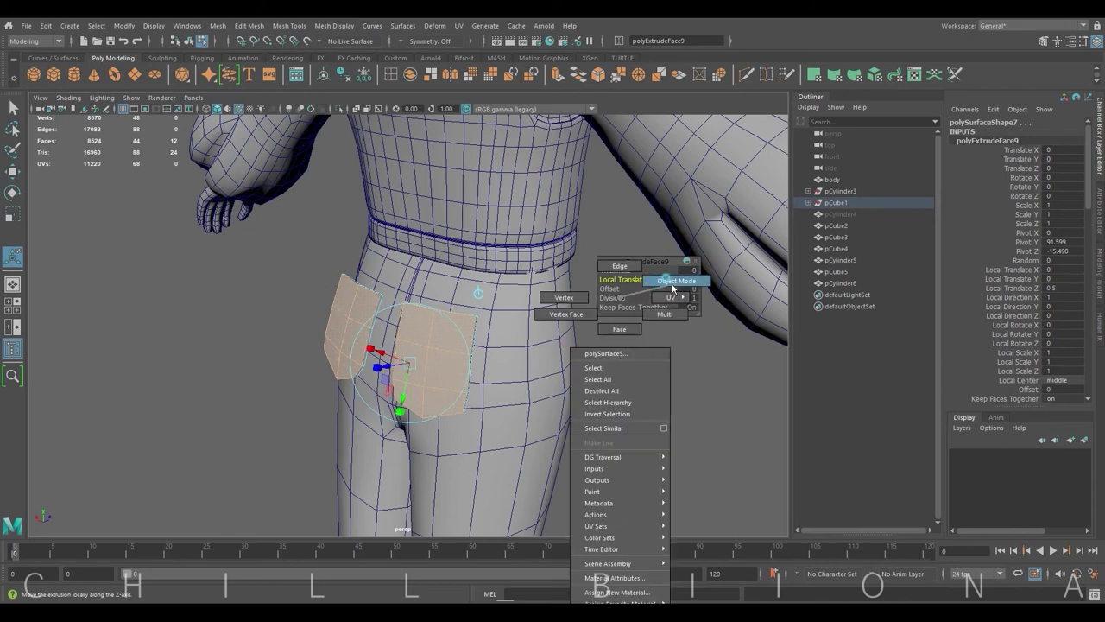
alt+drag(647, 285, 406, 273)
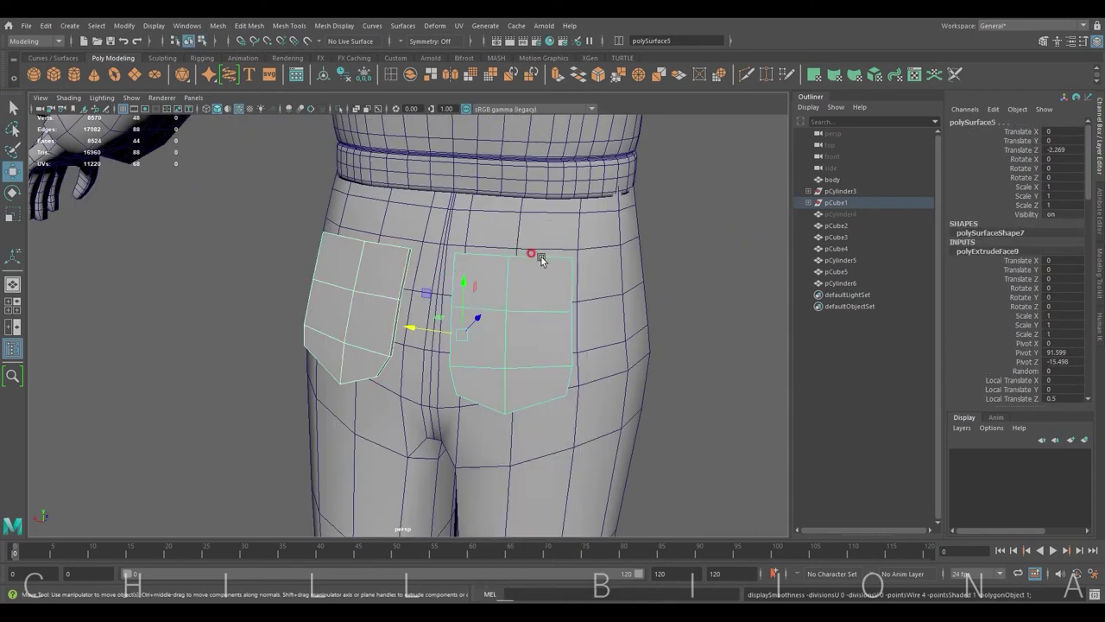
click(542, 256)
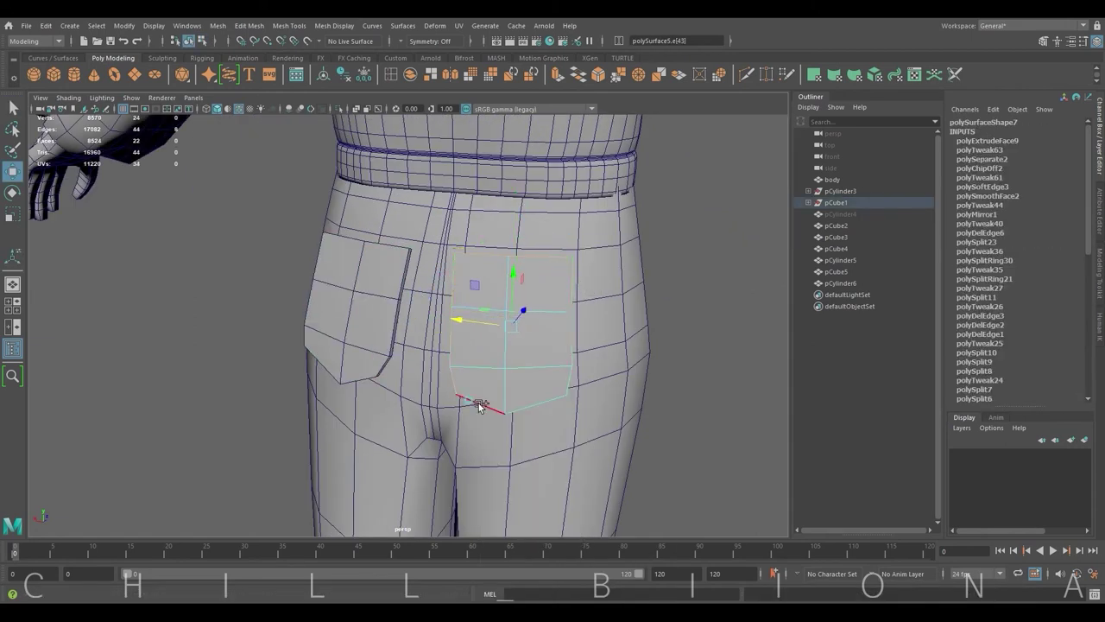
click(599, 76)
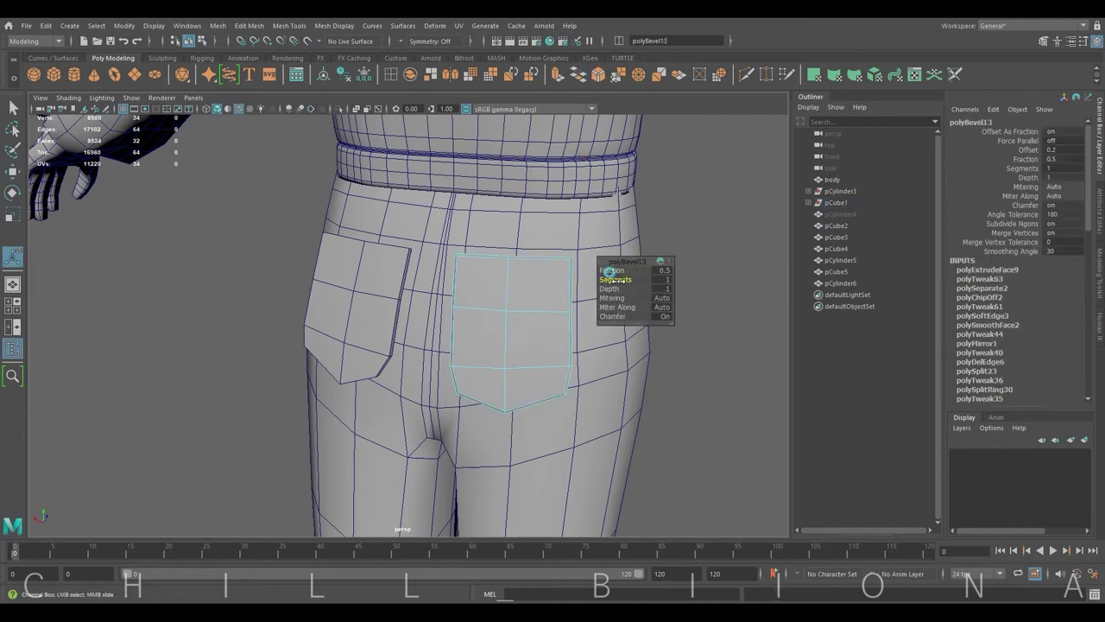
alt+drag(607, 298, 471, 208)
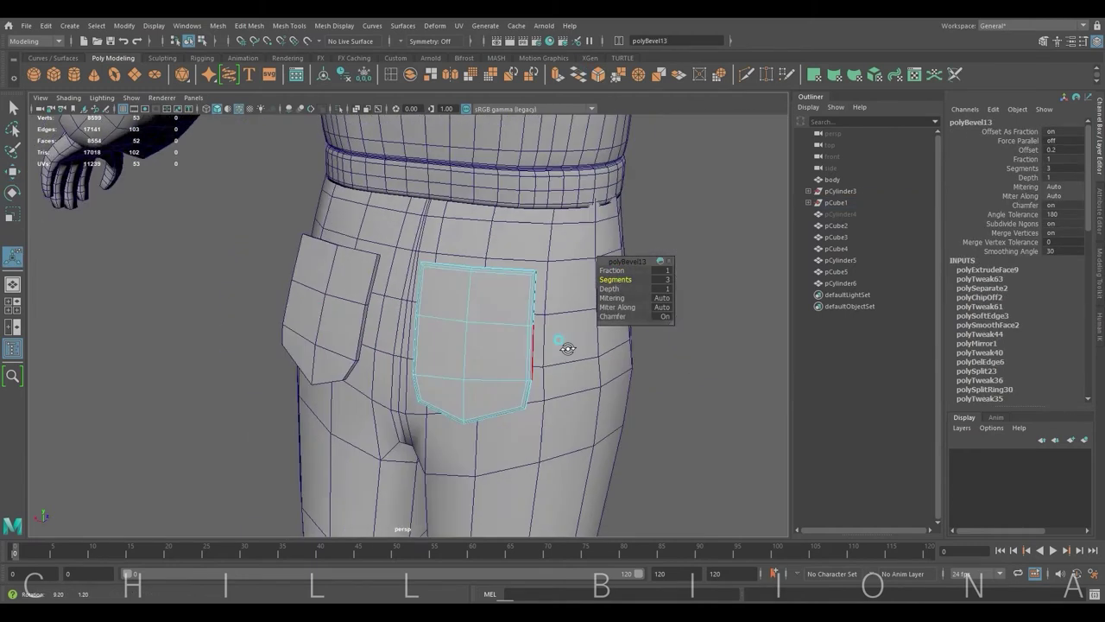
Bevel the other pocket's border edges, then isolate the two pockets in the view.
key(q)
click(404, 228)
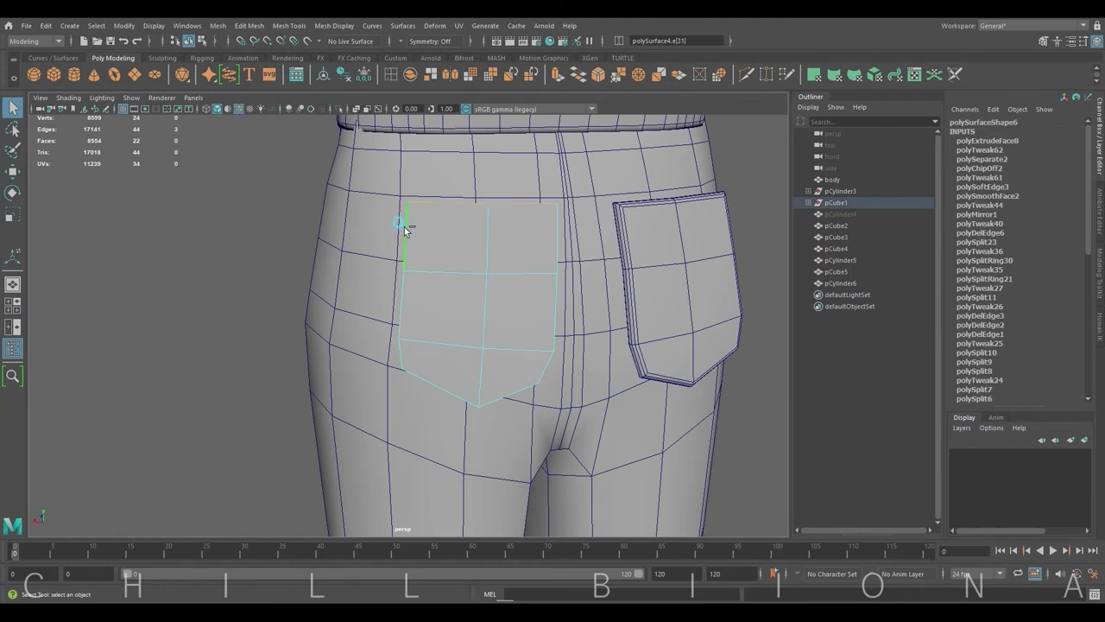
key(ctrl+b)
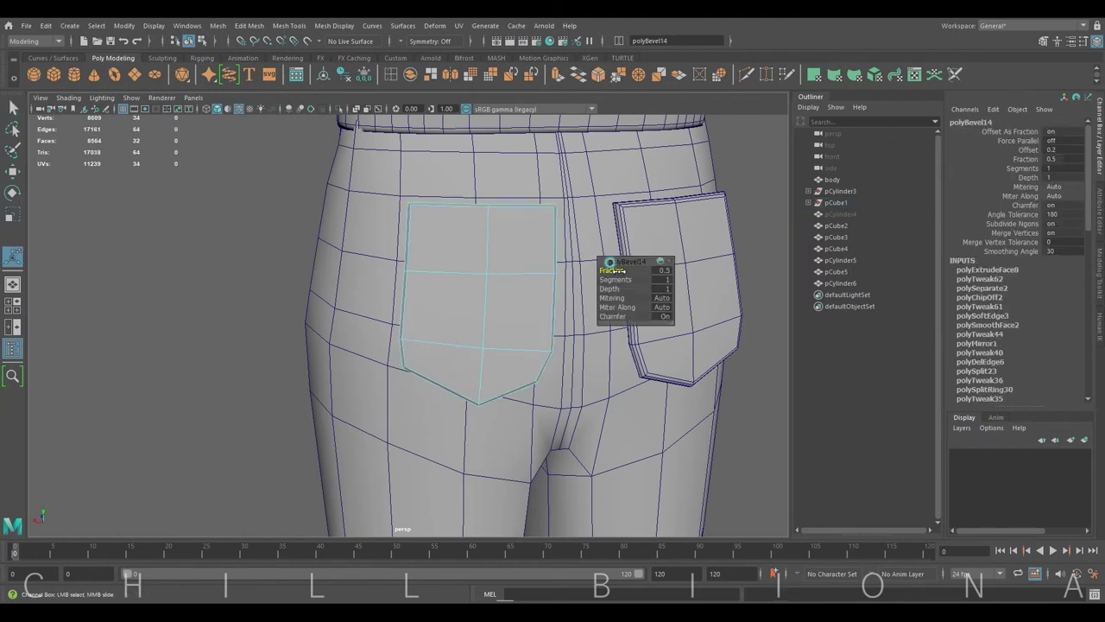
alt+drag(623, 282, 501, 304)
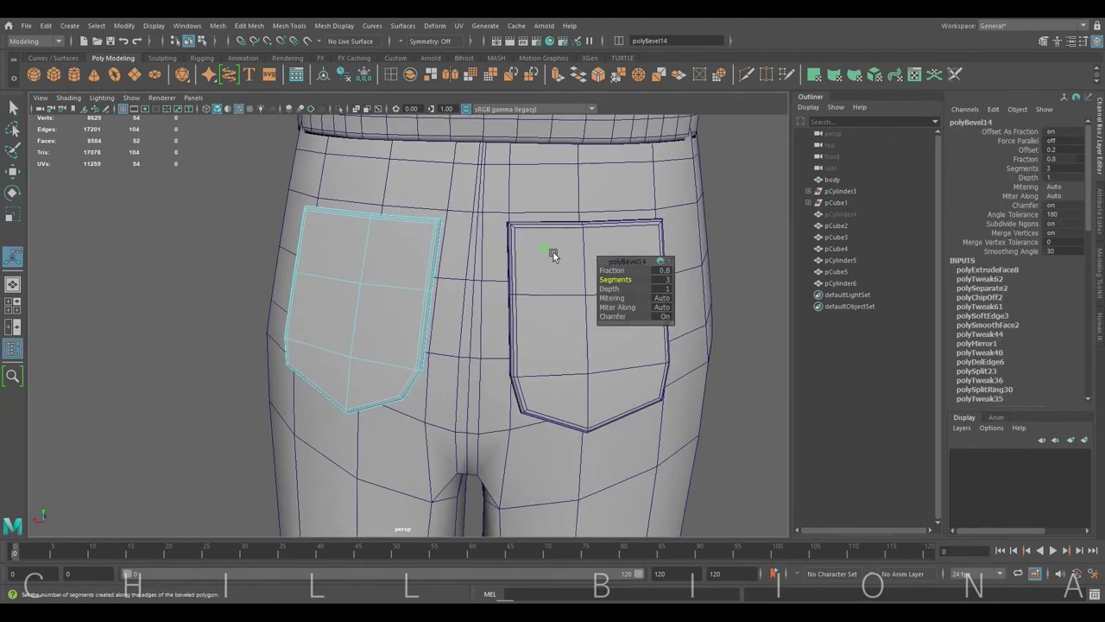
key(F8)
shift+click(519, 259)
key(ctrl+1)
Delete the front faces of the isolated back pockets, then show the full body again.
key(f)
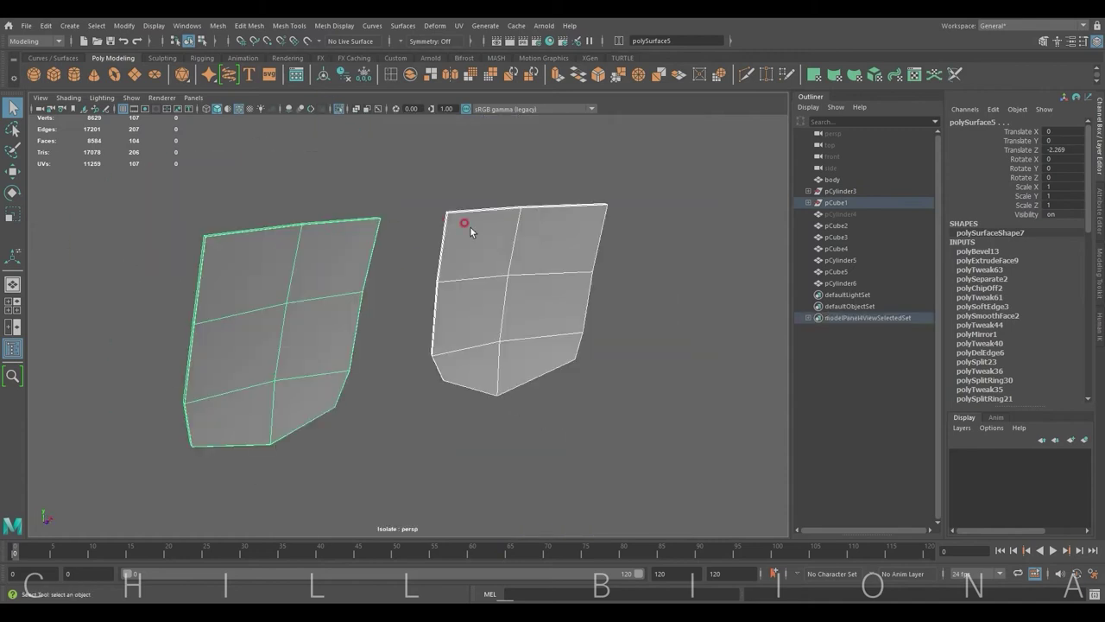
key(F11)
click(476, 248)
shift+click(545, 251)
key(shift+period)
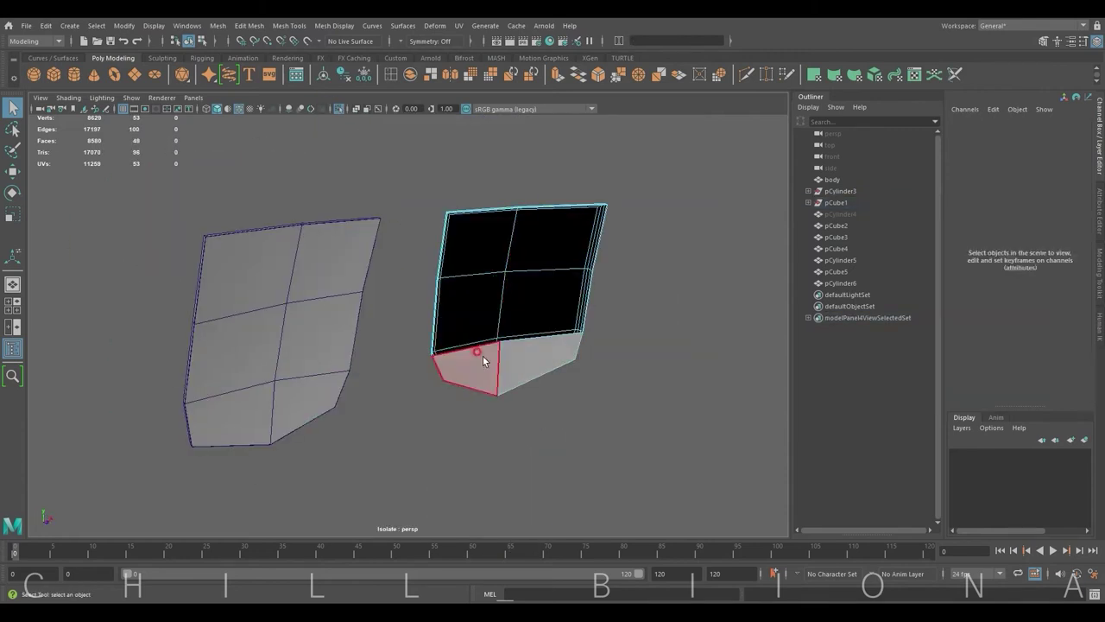
click(273, 270)
key(F11)
click(335, 267)
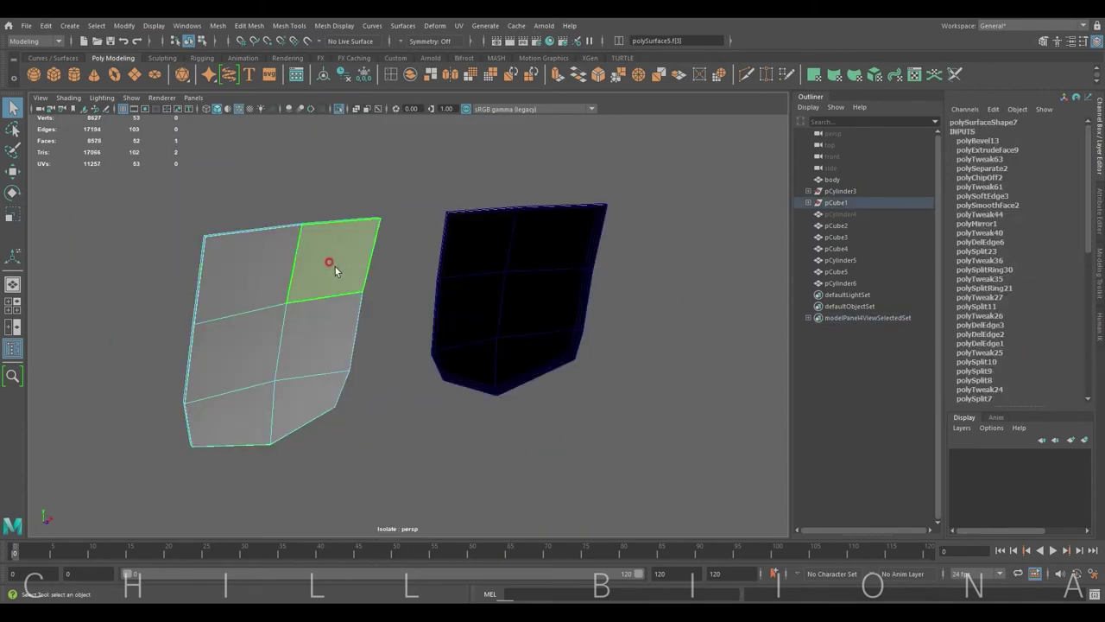
key(Delete)
key(Delete)
key(ctrl+1)
Push a pocket onto the pants and slide the side hip panel polySurface4 along Z toward the hip.
right_drag(496, 234, 541, 216)
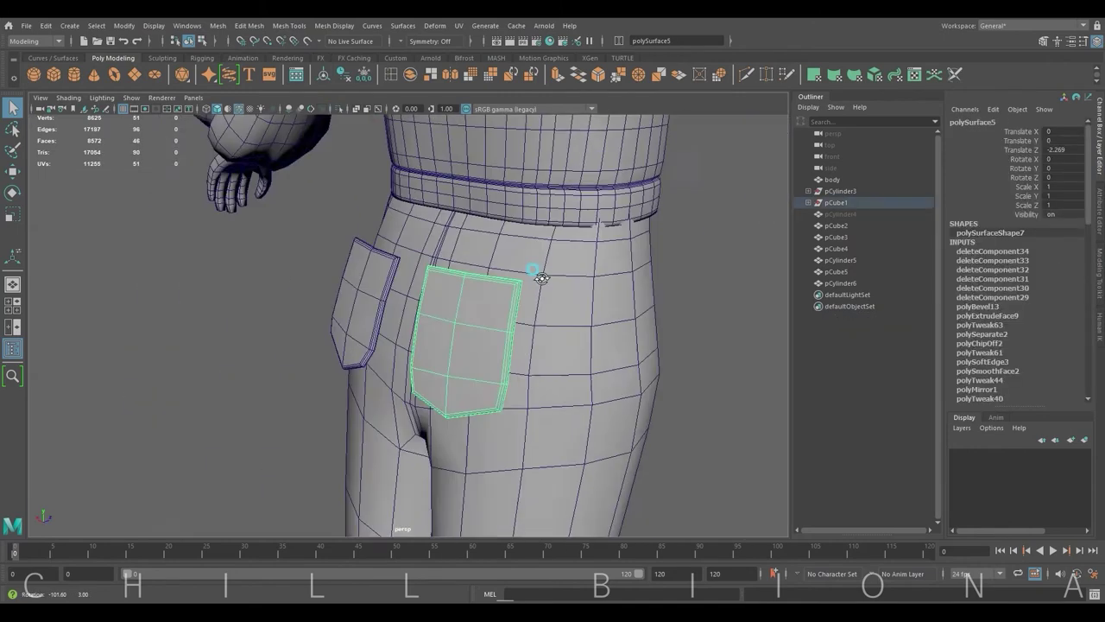
key(w)
mouse_move(541, 277)
alt+mouse_down()
mouse_move(518, 294)
mouse_move(525, 352)
mouse_move(551, 356)
alt+mouse_up()
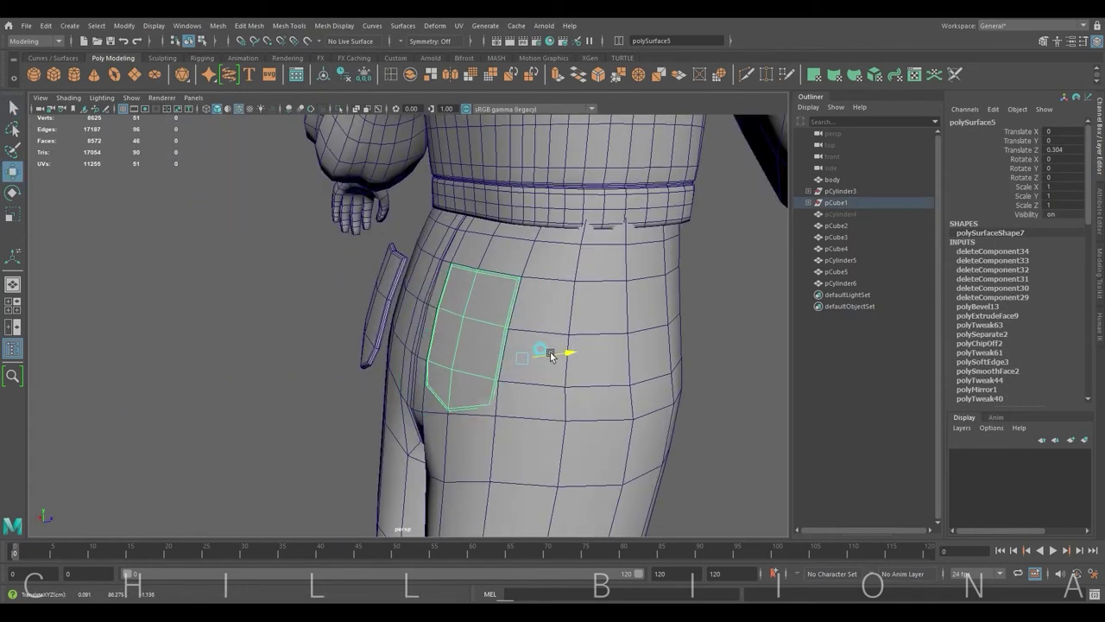
click(387, 299)
mouse_move(431, 313)
mouse_down()
mouse_move(510, 303)
mouse_move(521, 286)
mouse_up()
scroll(486, 250, up, 3)
key(F9)
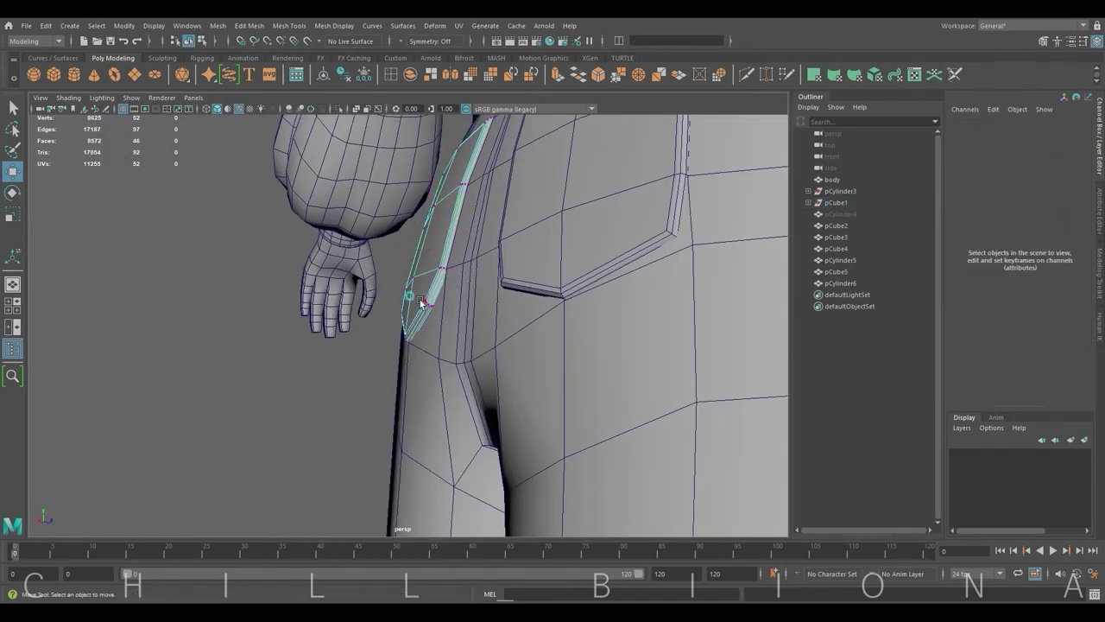
drag(420, 302, 464, 310)
key(F8)
Move the pocket and panel edge vertices so they sit flush against the hip.
click(566, 322)
mouse_move(663, 342)
alt+mouse_down()
mouse_move(336, 291)
mouse_move(360, 363)
mouse_move(279, 315)
mouse_move(287, 248)
alt+mouse_up()
key(F9)
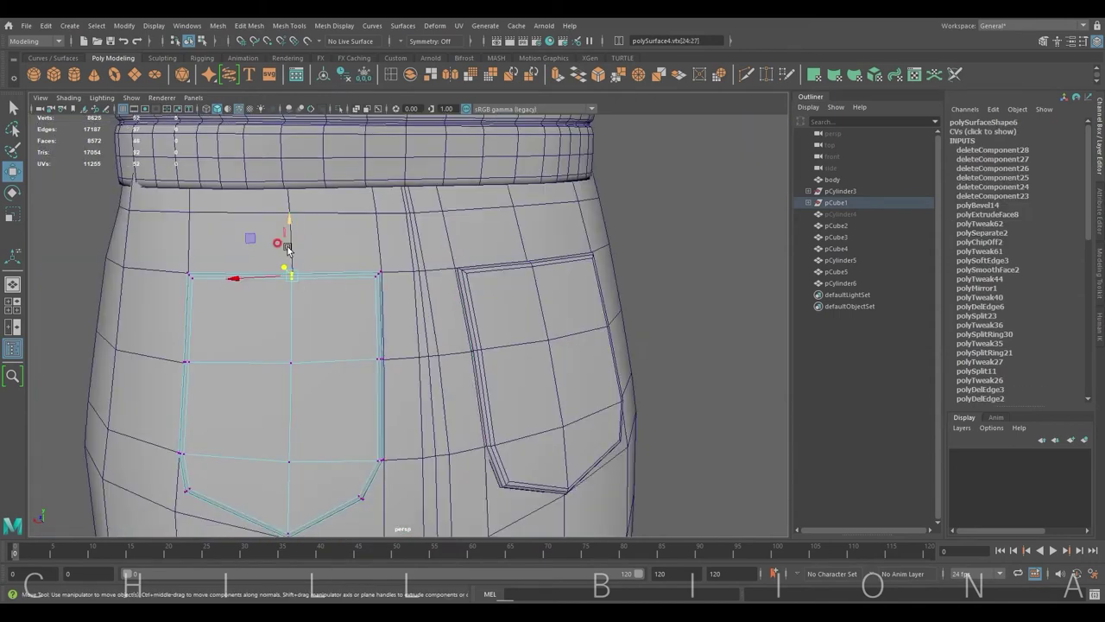
mouse_move(366, 263)
alt+mouse_down()
mouse_move(410, 301)
mouse_move(352, 271)
mouse_move(327, 376)
mouse_move(489, 359)
mouse_move(402, 353)
alt+mouse_up()
click(387, 360)
key(F9)
drag(449, 432, 358, 394)
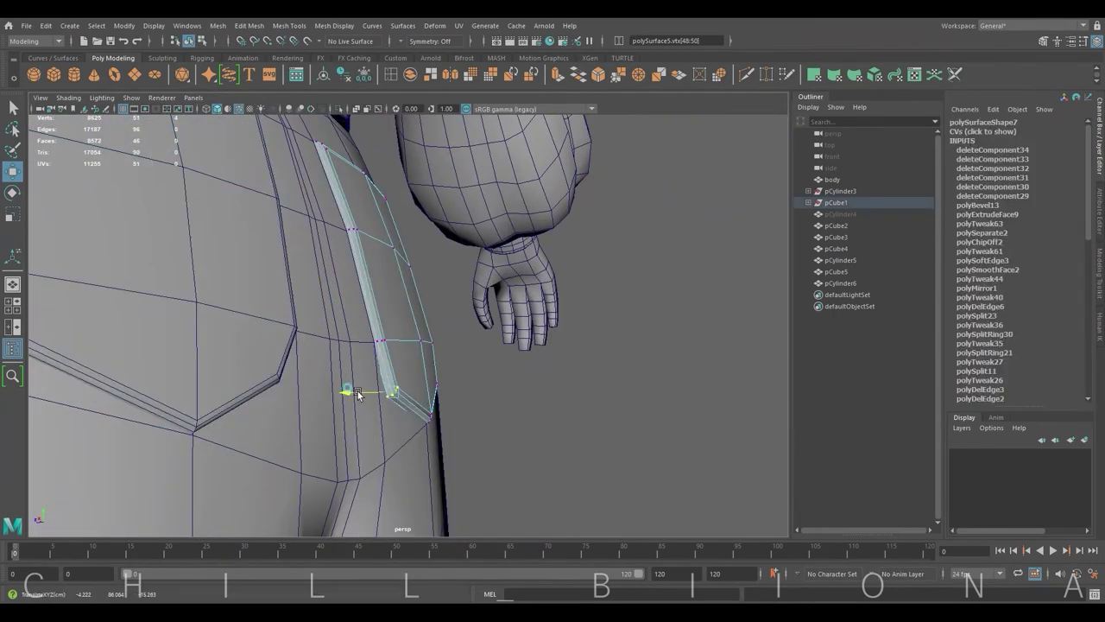
click(432, 266)
Pull the right back pocket's vertices in against the curved seat of the pants.
alt+drag(432, 267, 381, 361)
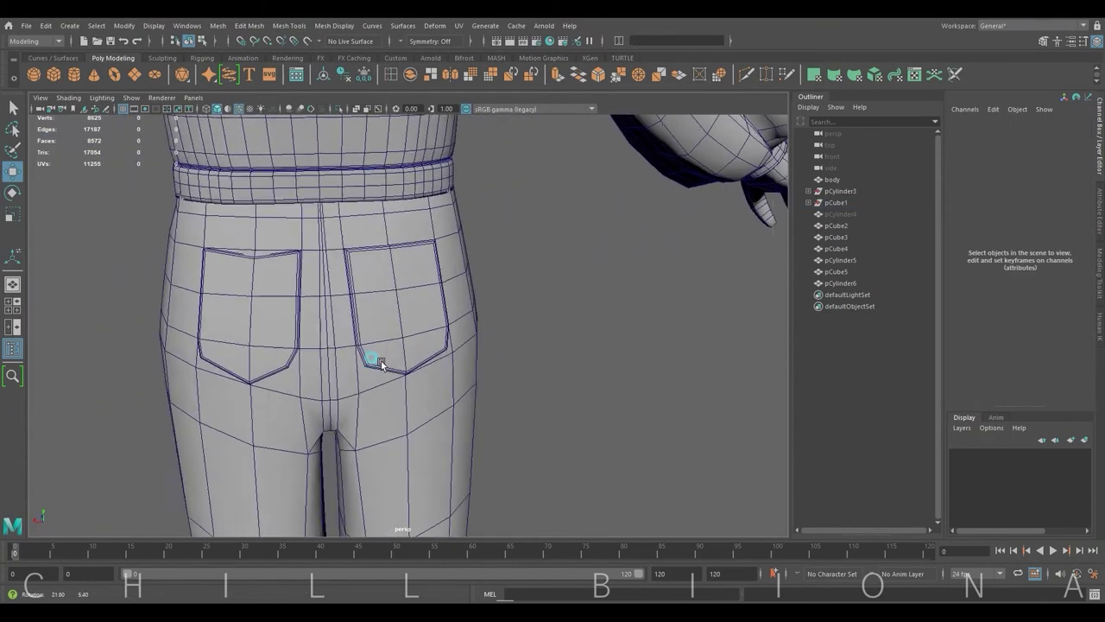
right_click(408, 266)
click(352, 263)
mouse_move(436, 257)
mouse_down()
mouse_move(390, 227)
mouse_move(358, 252)
mouse_up()
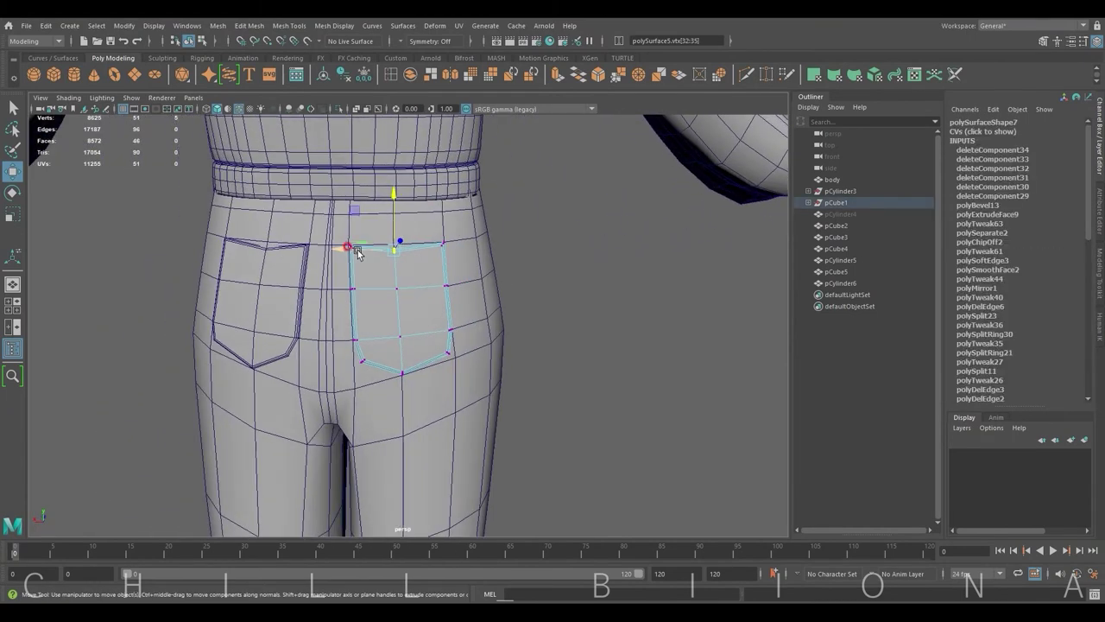
key(F8)
alt+drag(558, 226, 496, 262)
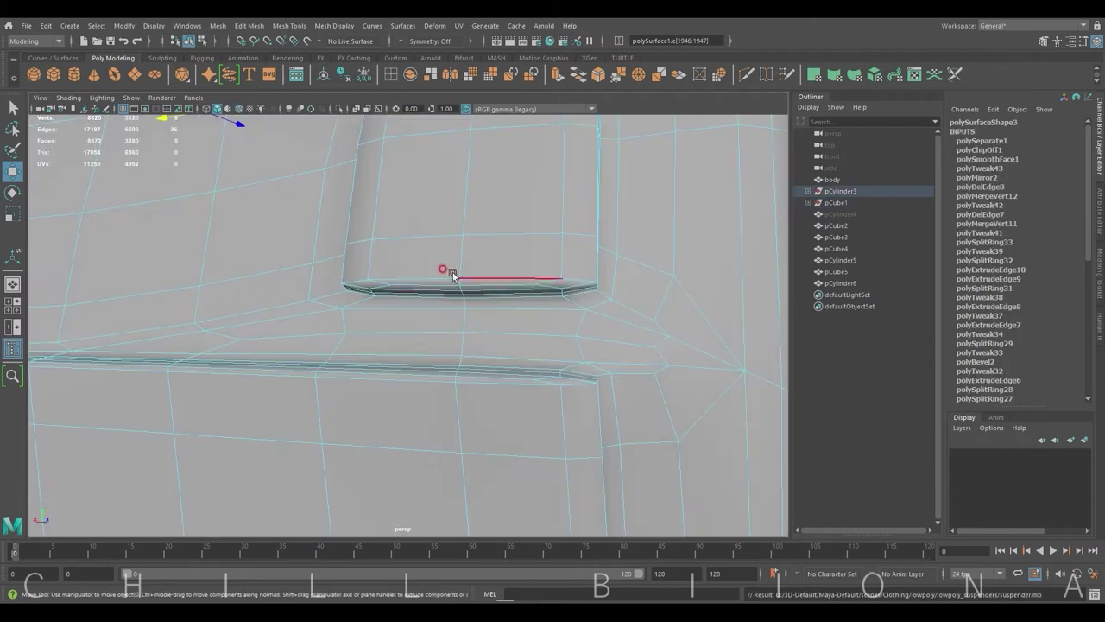
Delete the long thin strip of faces beside the waistband notch.
click(267, 326)
alt+drag(268, 326, 389, 321)
click(516, 320)
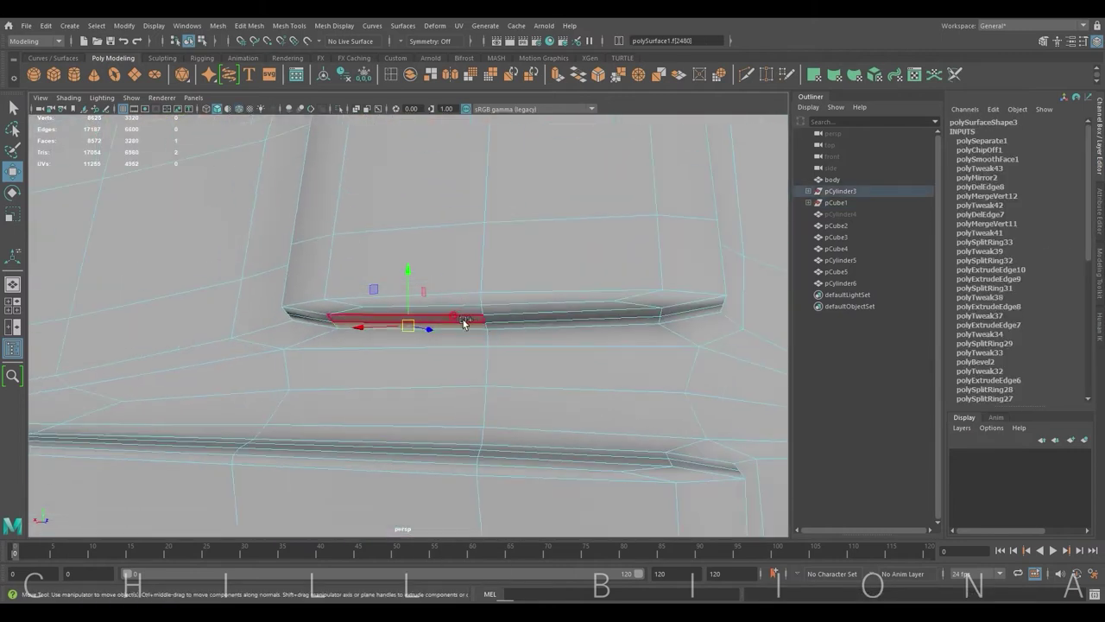
key(Delete)
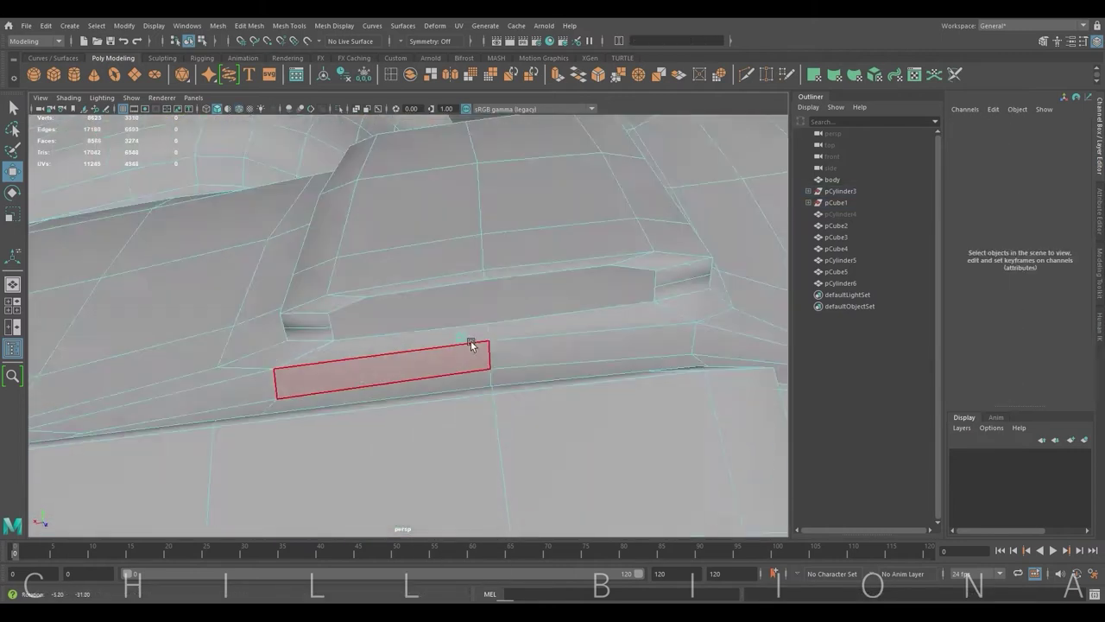
Delete the strips of faces just below the notch.
ctrl+alt+drag(284, 346, 486, 389)
mouse_move(355, 400)
alt+mouse_down()
mouse_move(432, 323)
mouse_move(417, 309)
alt+mouse_up()
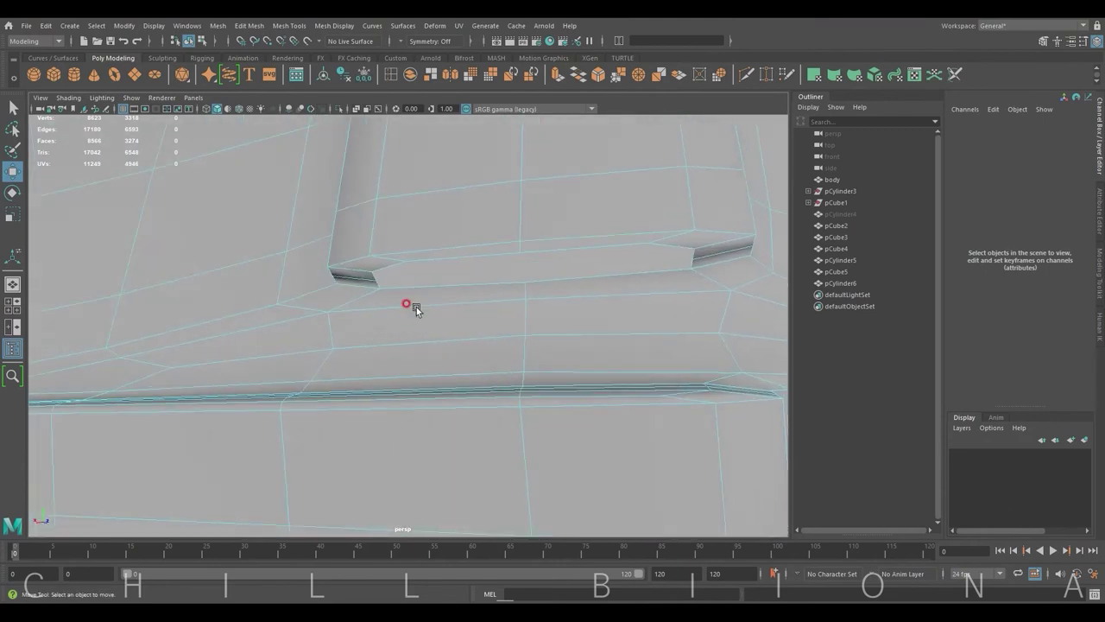
click(455, 296)
shift+click(588, 349)
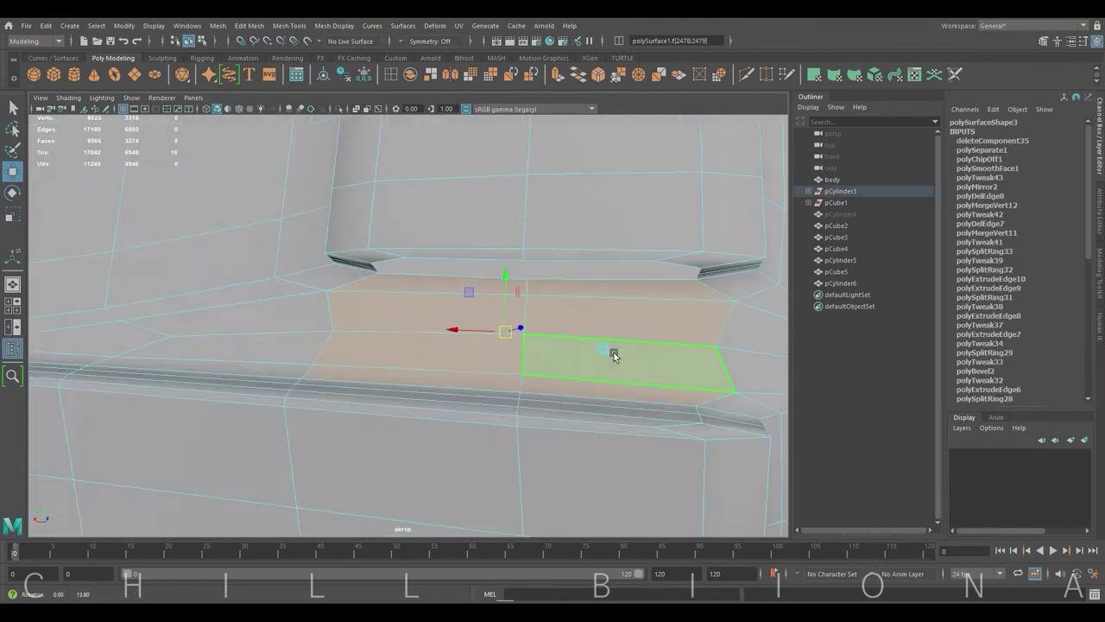
alt+drag(614, 353, 450, 381)
shift+click(449, 381)
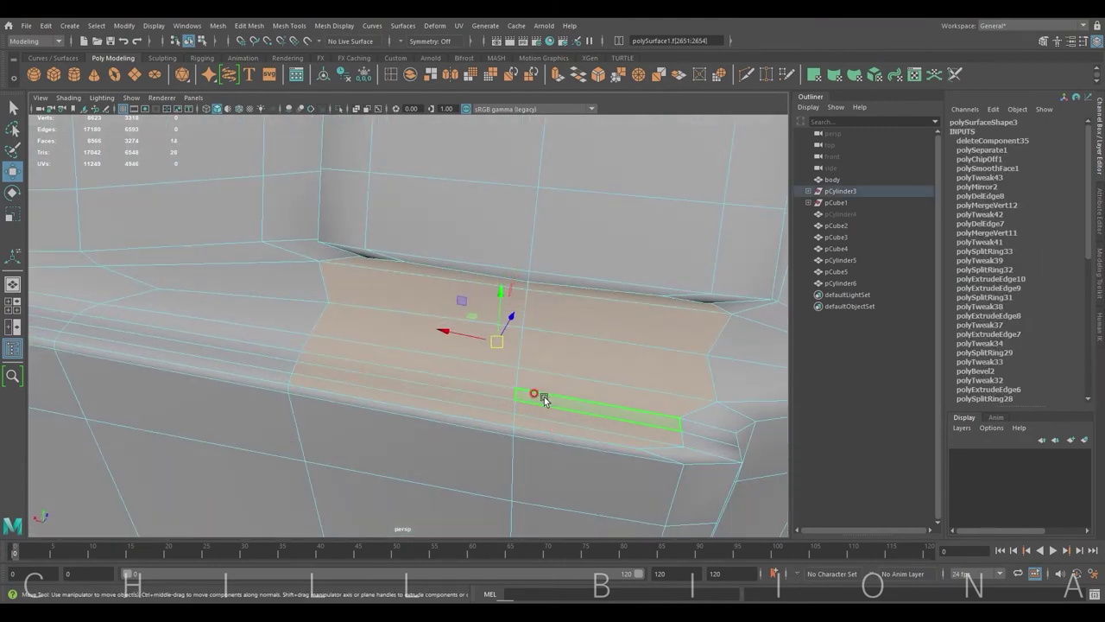
key(Delete)
Remove the leftover stray faces around the edge of the opening.
mouse_move(508, 341)
alt+mouse_down()
mouse_move(484, 326)
mouse_move(256, 344)
mouse_move(291, 311)
alt+mouse_up()
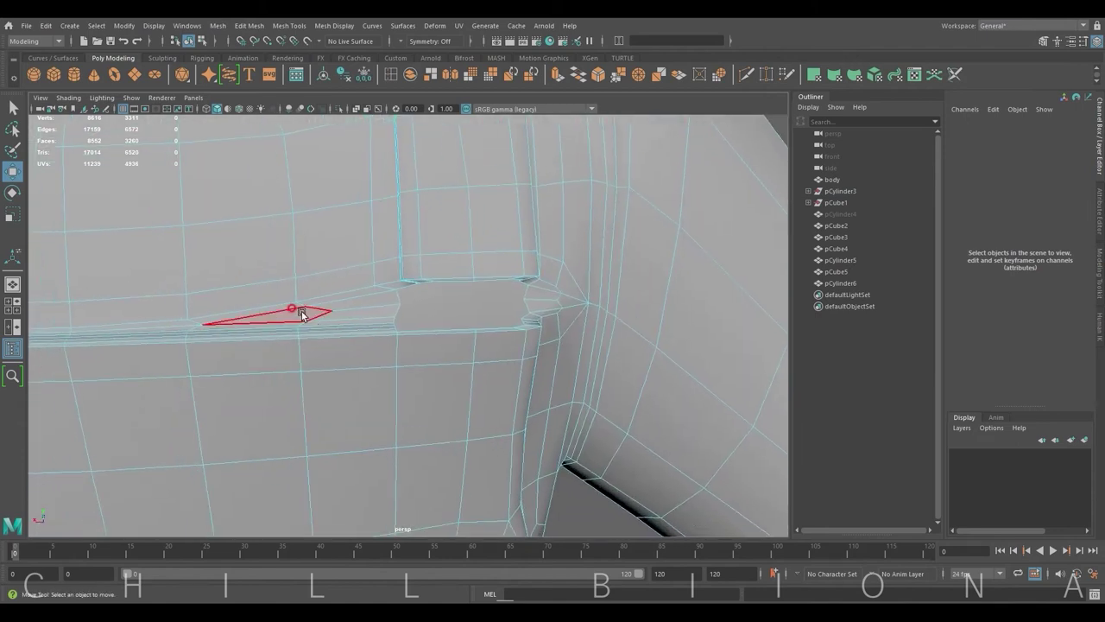
click(294, 313)
key(Delete)
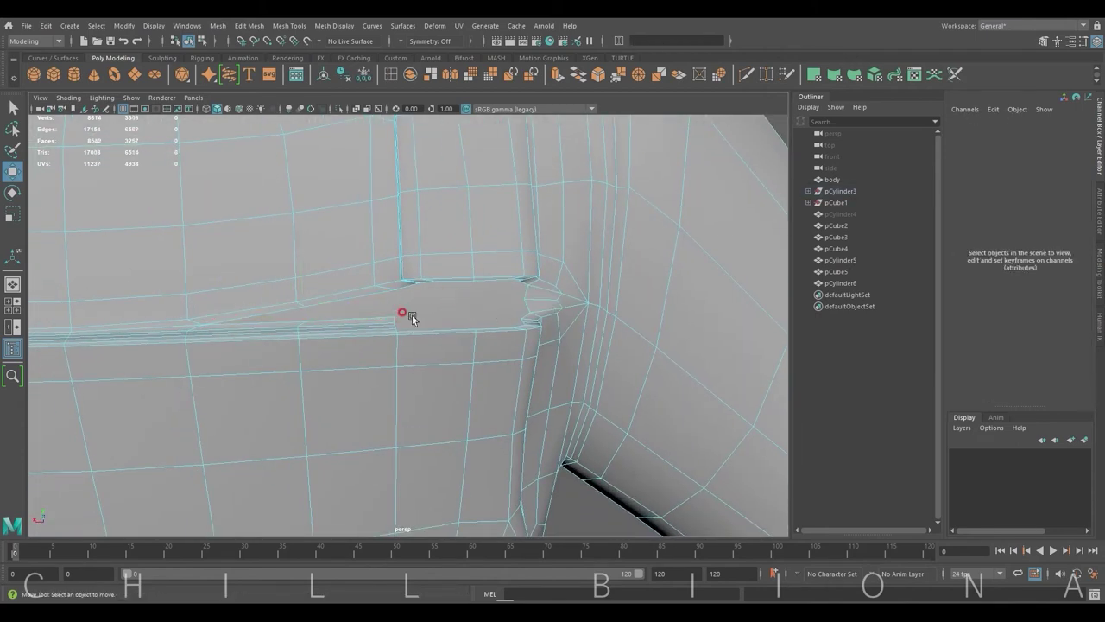
alt+drag(412, 315, 539, 302)
click(561, 298)
key(Delete)
mouse_move(441, 330)
alt+mouse_down()
mouse_move(536, 297)
mouse_move(361, 263)
alt+mouse_up()
Start patching the hole with Mesh Tools > Append to Polygon, adding the first triangular faces.
click(290, 25)
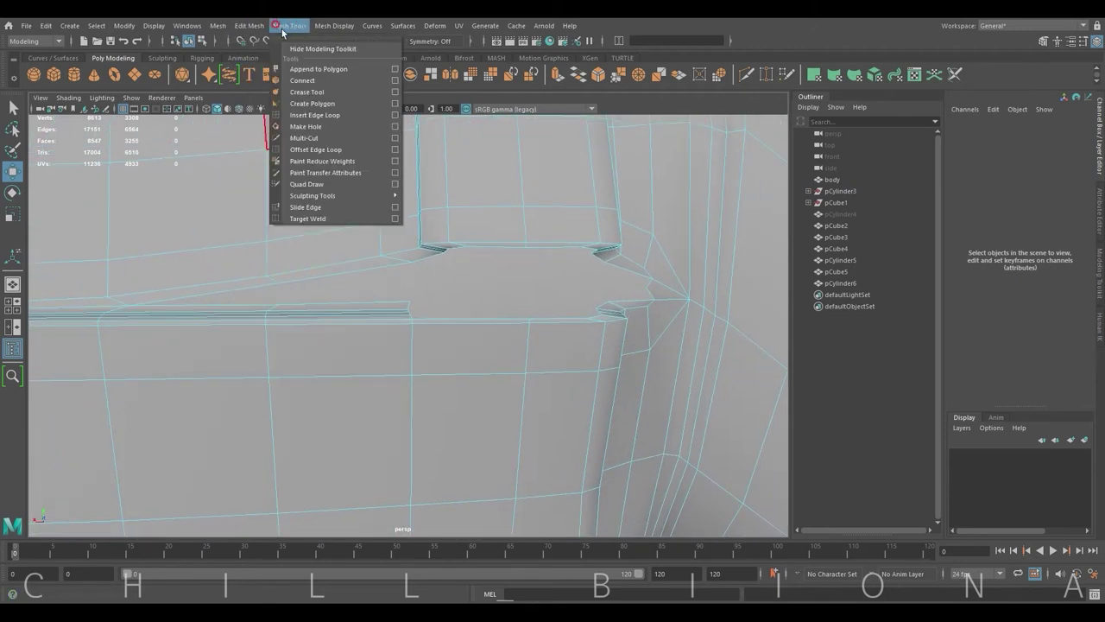
click(311, 71)
click(259, 279)
click(265, 301)
key(Return)
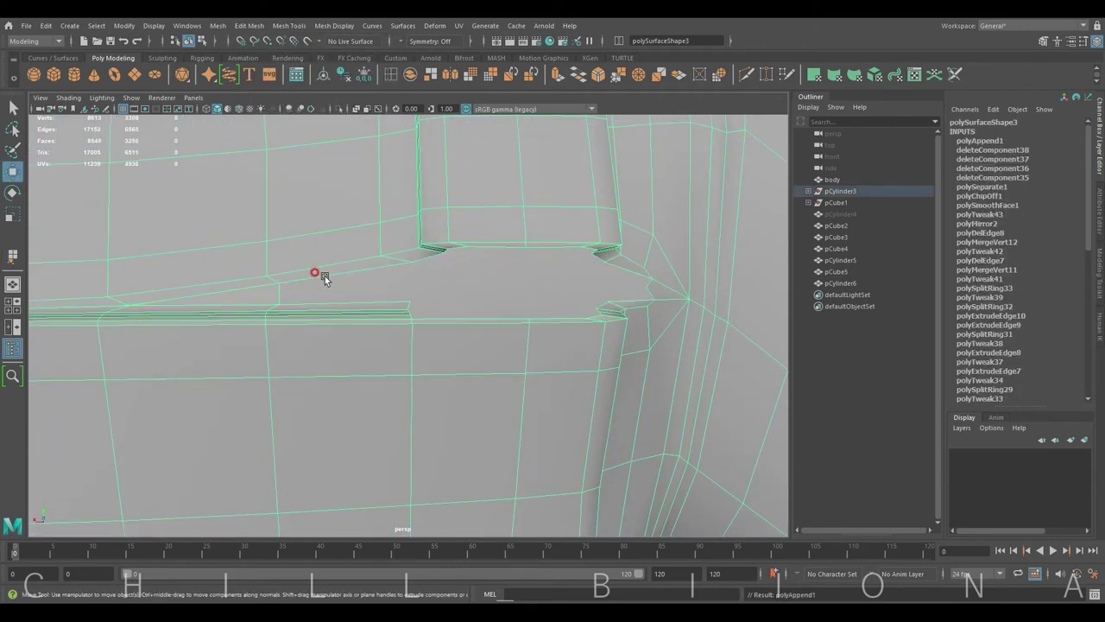
key(y)
click(236, 251)
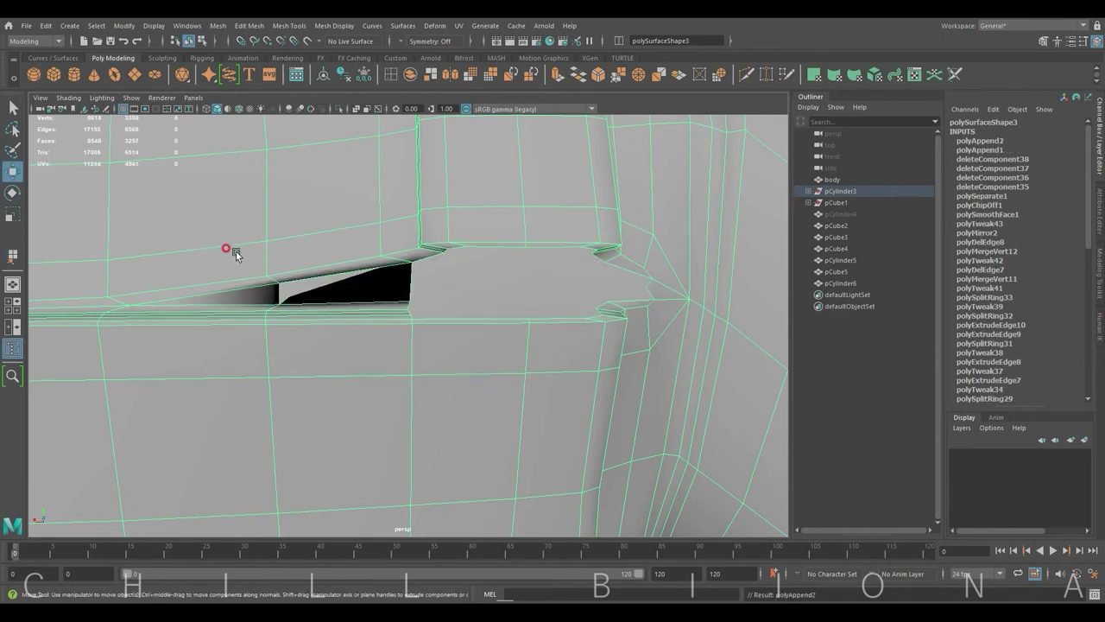
key(Return)
key(Return)
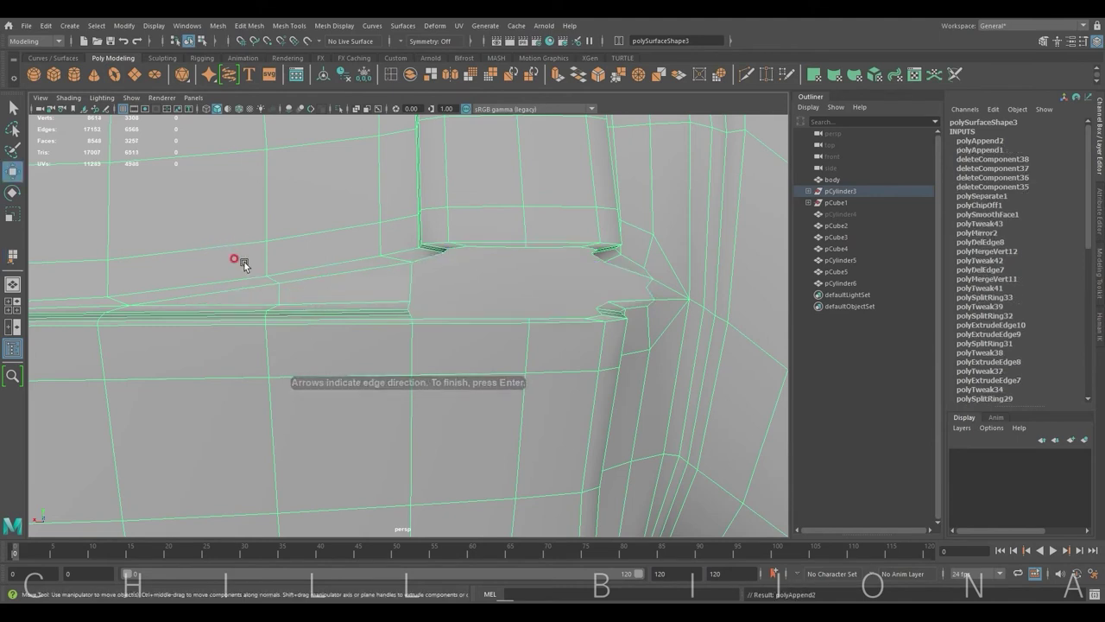
Append two more faces from the border edges to fill the next gaps.
mouse_move(237, 256)
alt+mouse_down()
mouse_move(435, 305)
mouse_move(415, 334)
alt+mouse_up()
key(y)
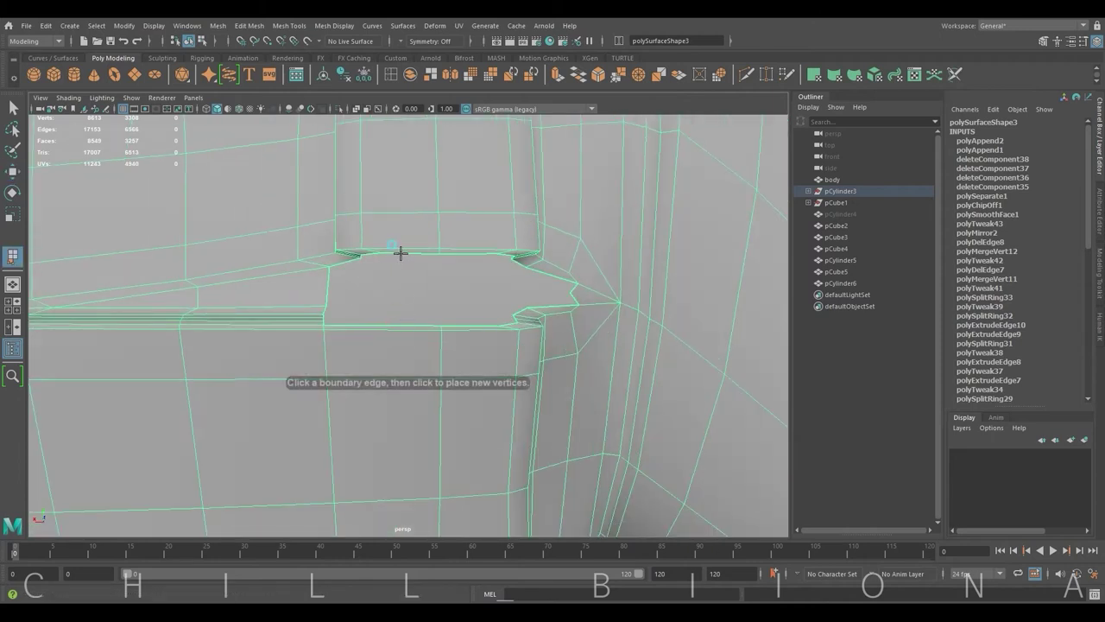
click(407, 323)
key(Return)
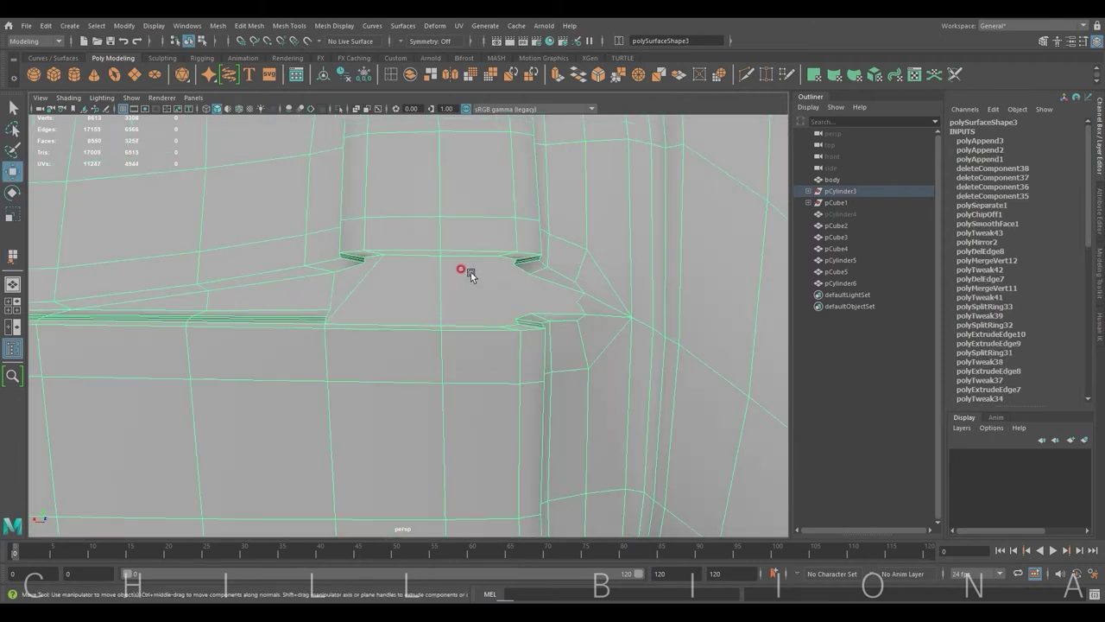
key(y)
click(473, 313)
key(Return)
Fill the following gaps, including a thin face near the notch.
alt+drag(518, 296, 451, 337)
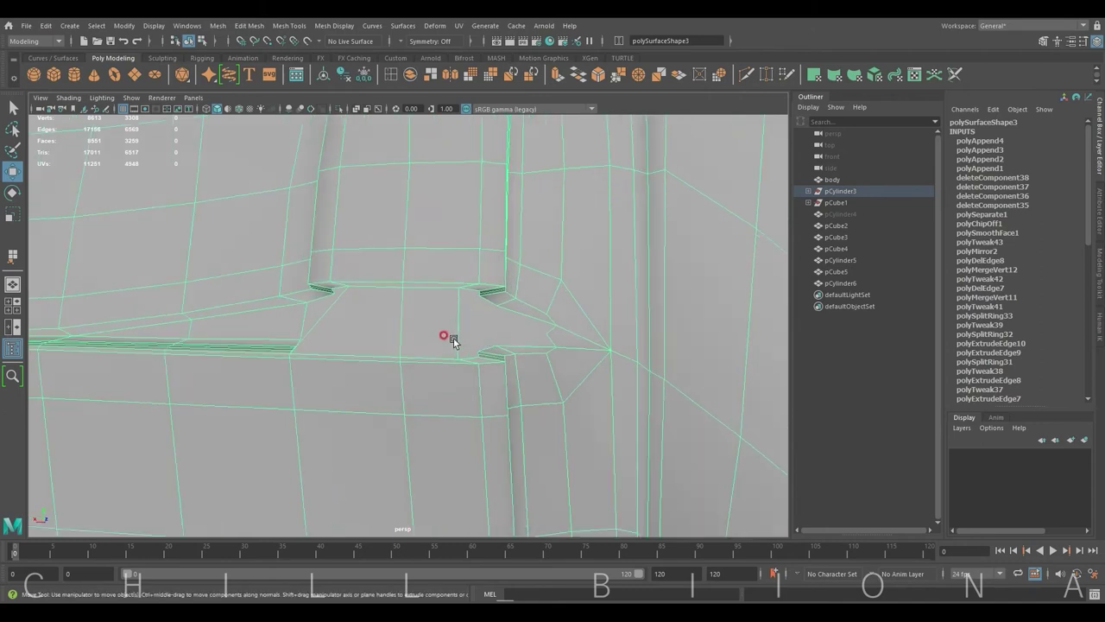
key(y)
key(Return)
key(y)
mouse_move(394, 316)
alt+mouse_down()
mouse_move(464, 323)
mouse_move(490, 285)
alt+mouse_up()
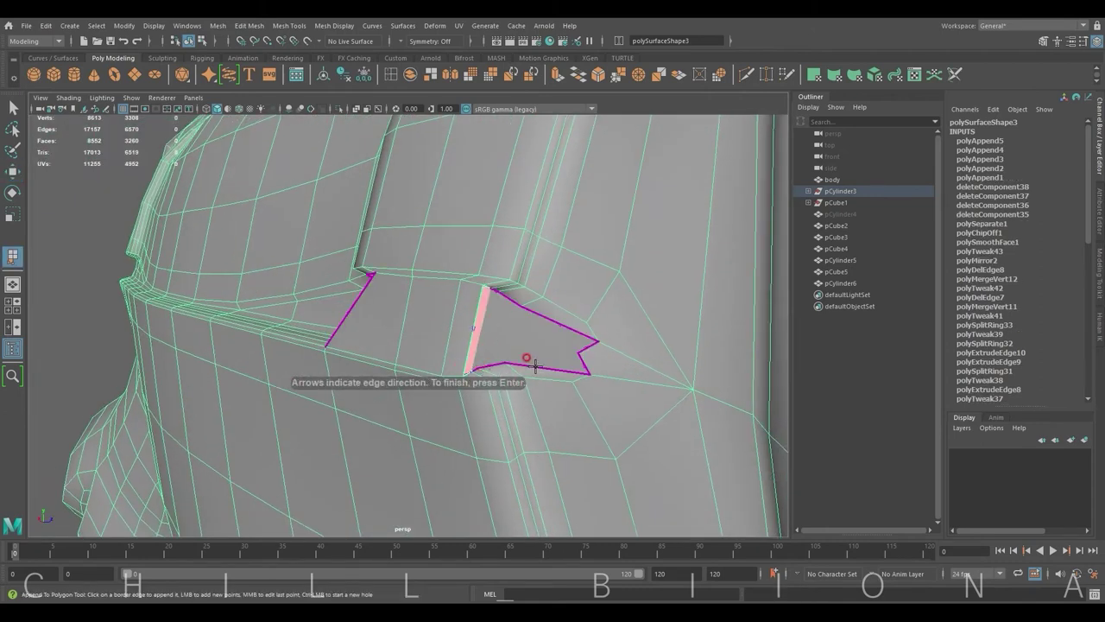
alt+drag(535, 366, 490, 341)
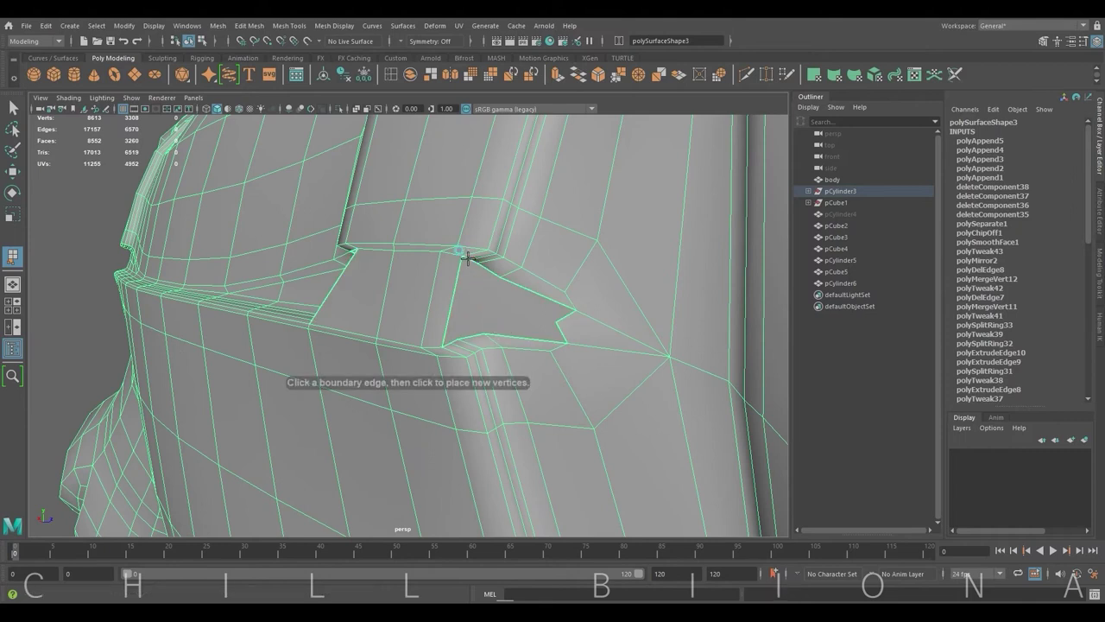
key(Return)
Append further border faces, then cancel the unfinished one with W.
key(y)
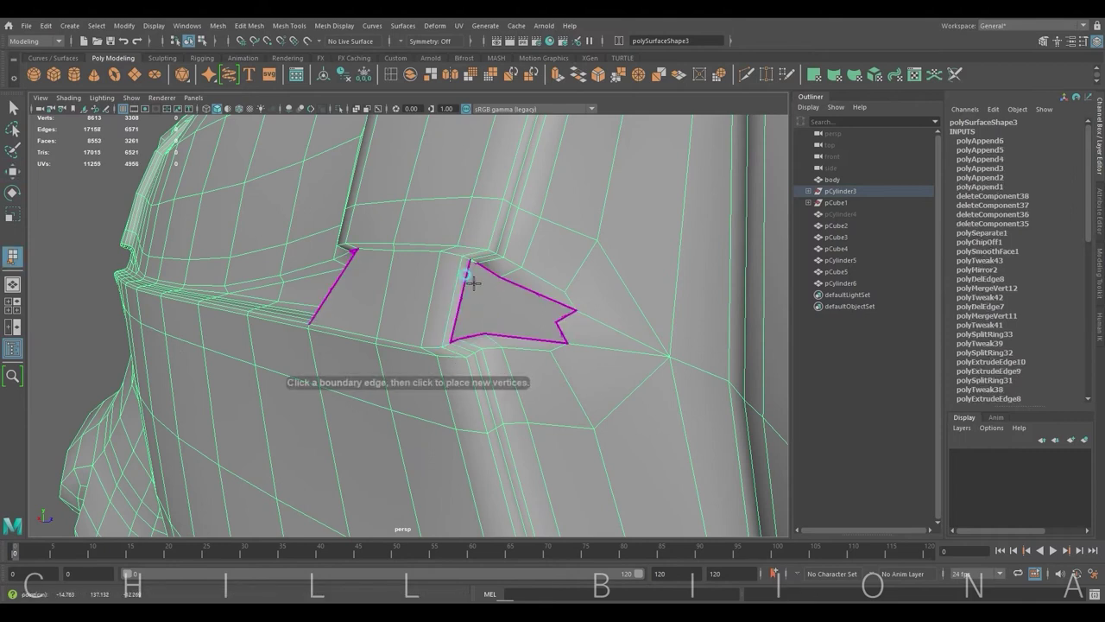
click(484, 344)
key(Return)
key(y)
click(469, 329)
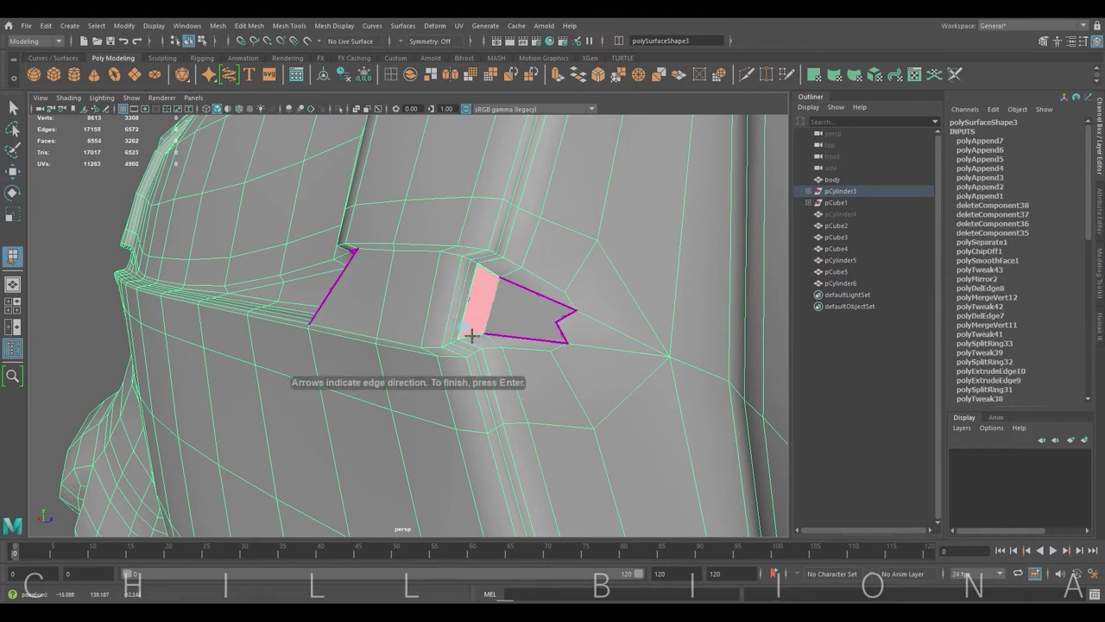
key(Return)
key(y)
key(w)
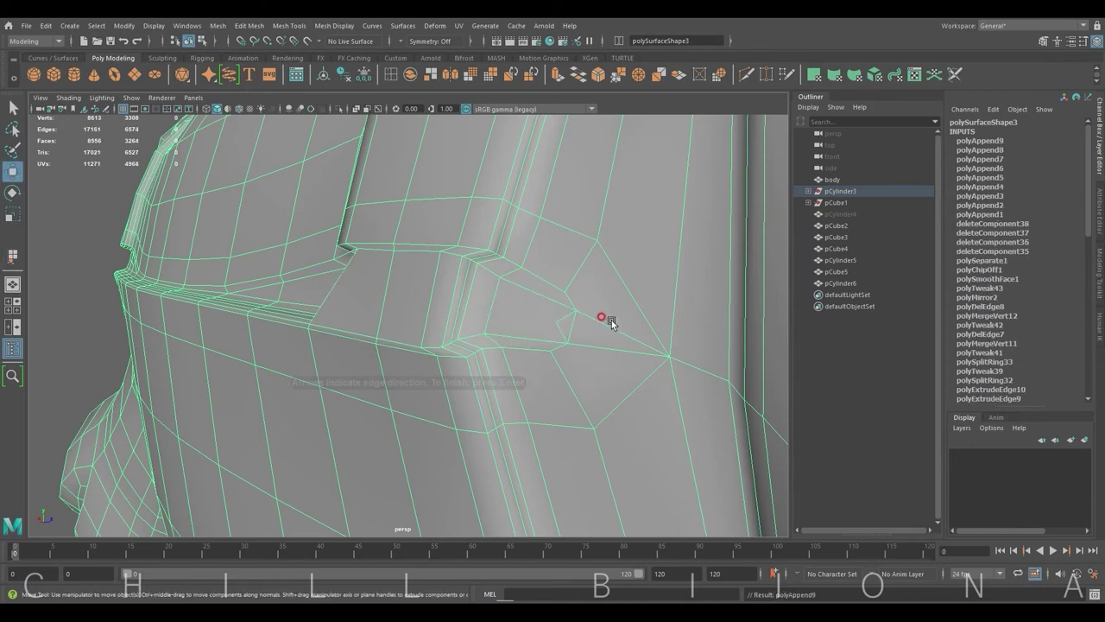
Append a new triangle at the vertex beside the remaining gap.
right_drag(562, 314, 579, 343)
click(577, 329)
key(y)
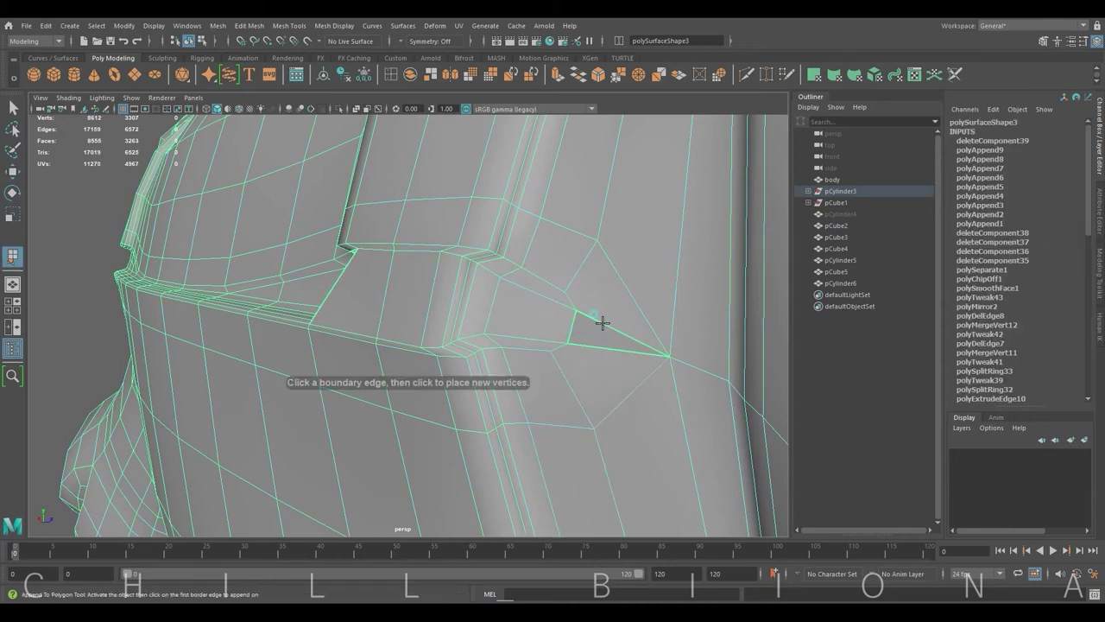
key(Return)
Close the lower hole with a triangle, a thin sliver face and a final patch face.
mouse_move(646, 340)
alt+mouse_down()
mouse_move(538, 353)
mouse_move(585, 346)
mouse_move(447, 346)
mouse_move(408, 326)
alt+mouse_up()
key(y)
click(421, 371)
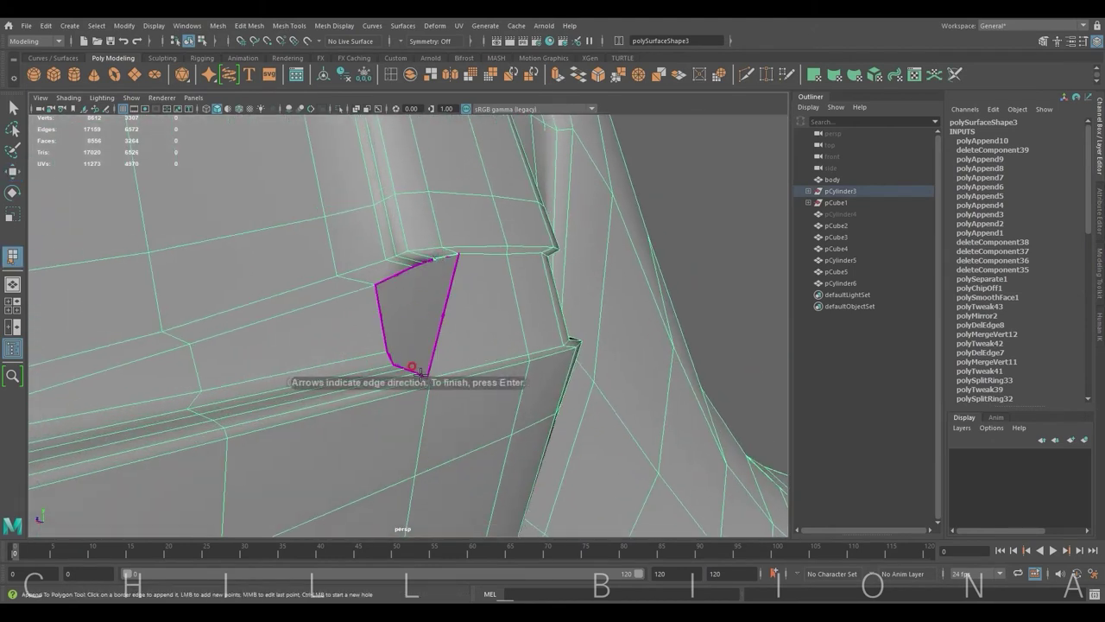
key(Return)
click(399, 353)
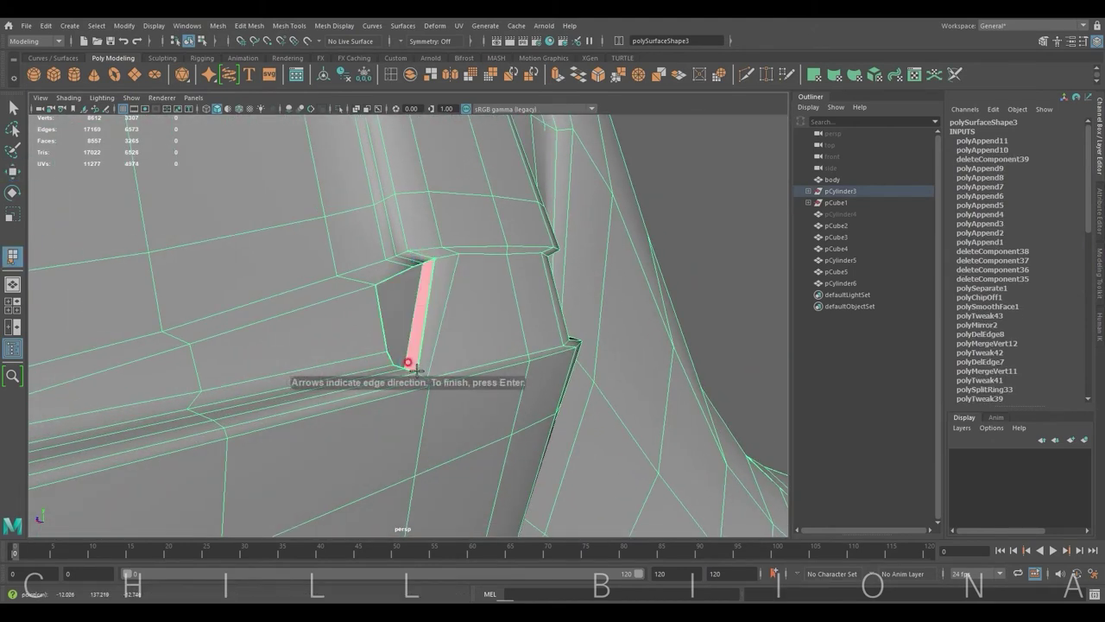
key(Return)
click(410, 367)
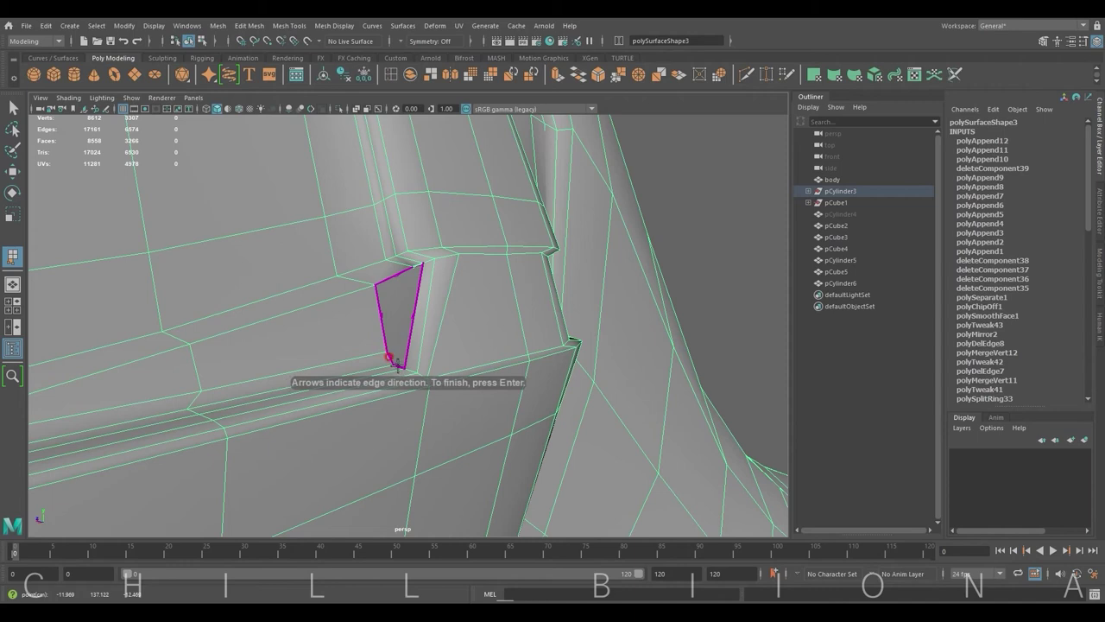
click(393, 288)
key(Return)
mouse_move(469, 336)
alt+mouse_down()
mouse_move(445, 361)
mouse_move(400, 287)
alt+mouse_up()
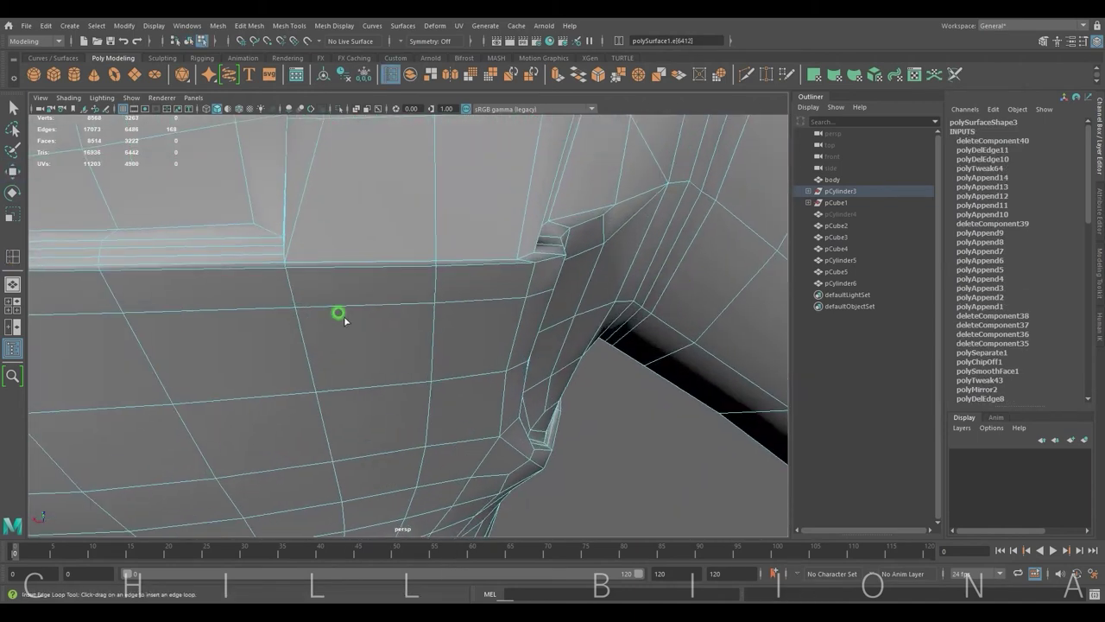
Cut a new edge across the upper face above the bib pocket with Multi-Cut.
click(740, 76)
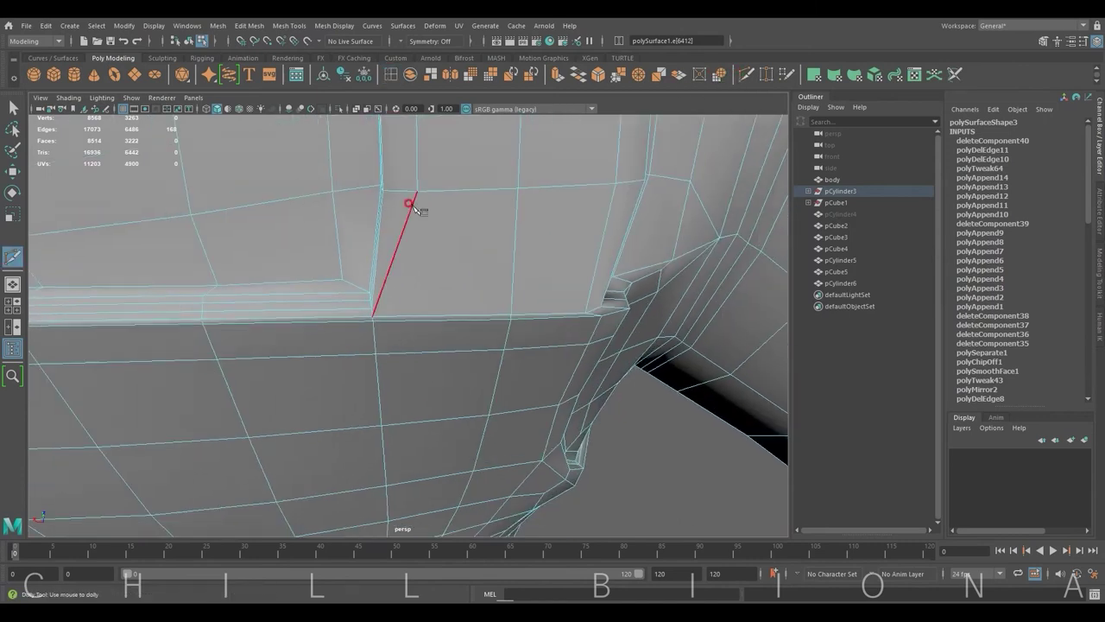
click(395, 248)
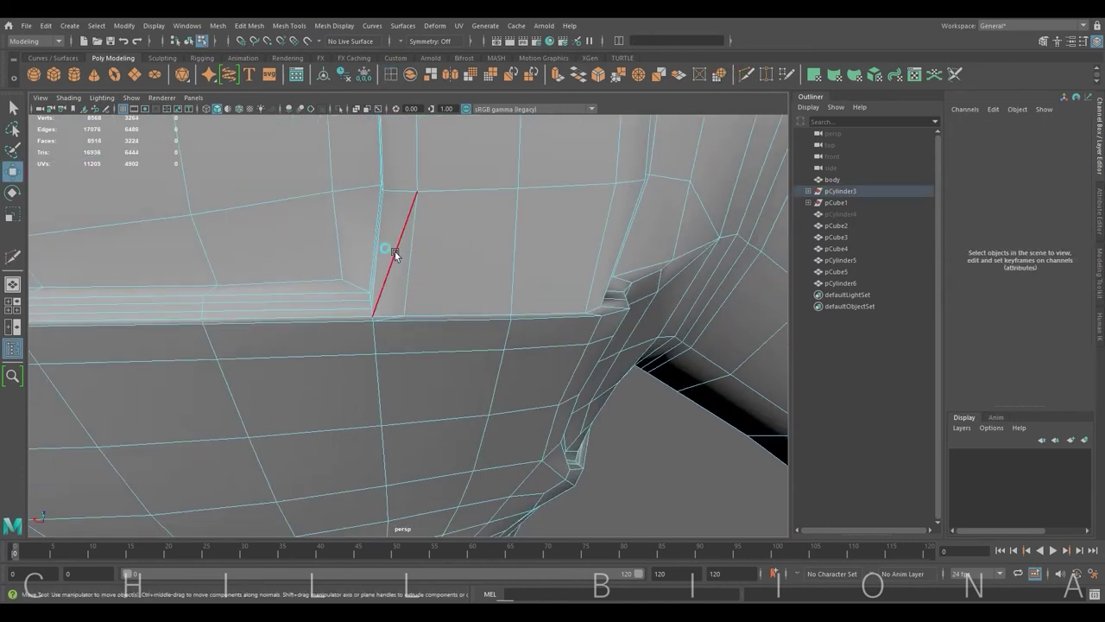
key(Return)
alt+drag(406, 262, 484, 320)
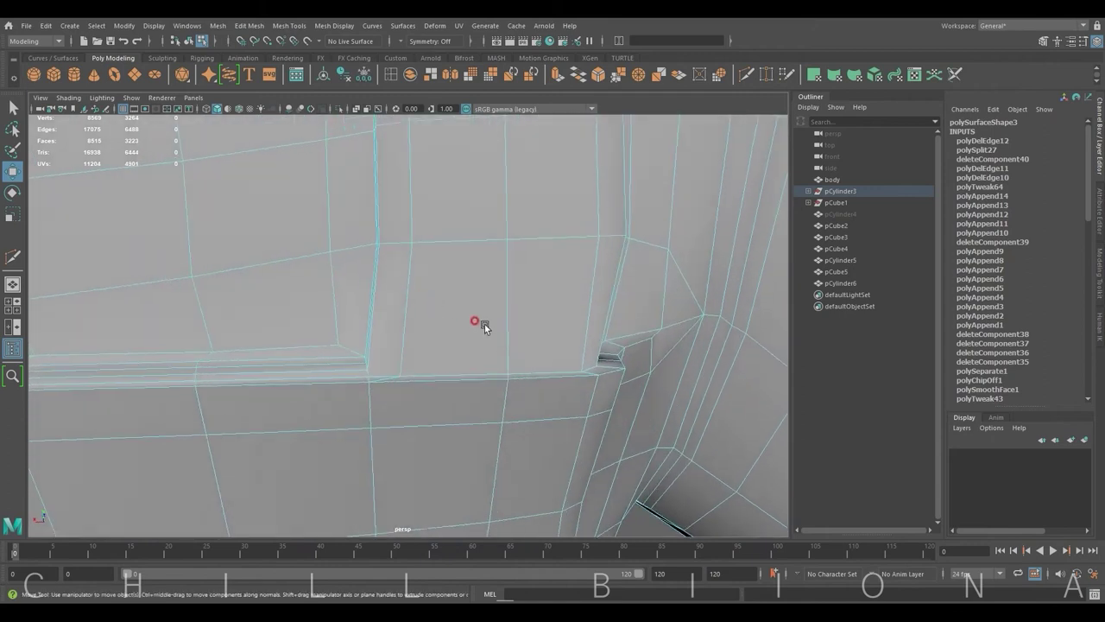
mouse_move(405, 340)
alt+mouse_down()
mouse_move(457, 378)
mouse_move(456, 400)
alt+mouse_up()
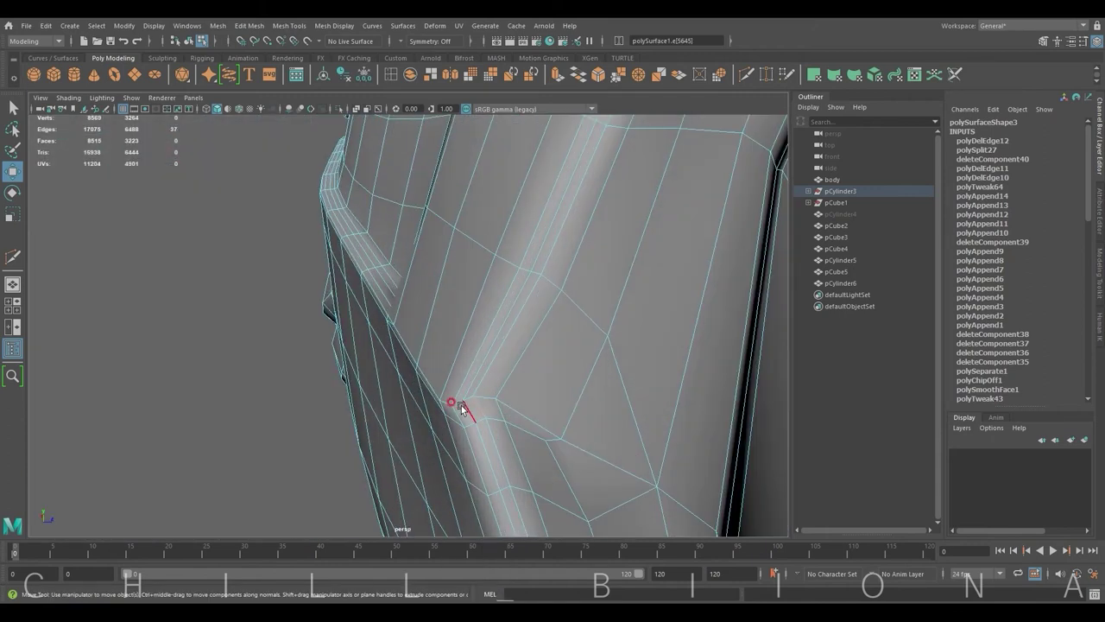
Delete the edge loop beside the strap seam near the pocket with Ctrl+Delete.
click(458, 397)
key(ctrl+z)
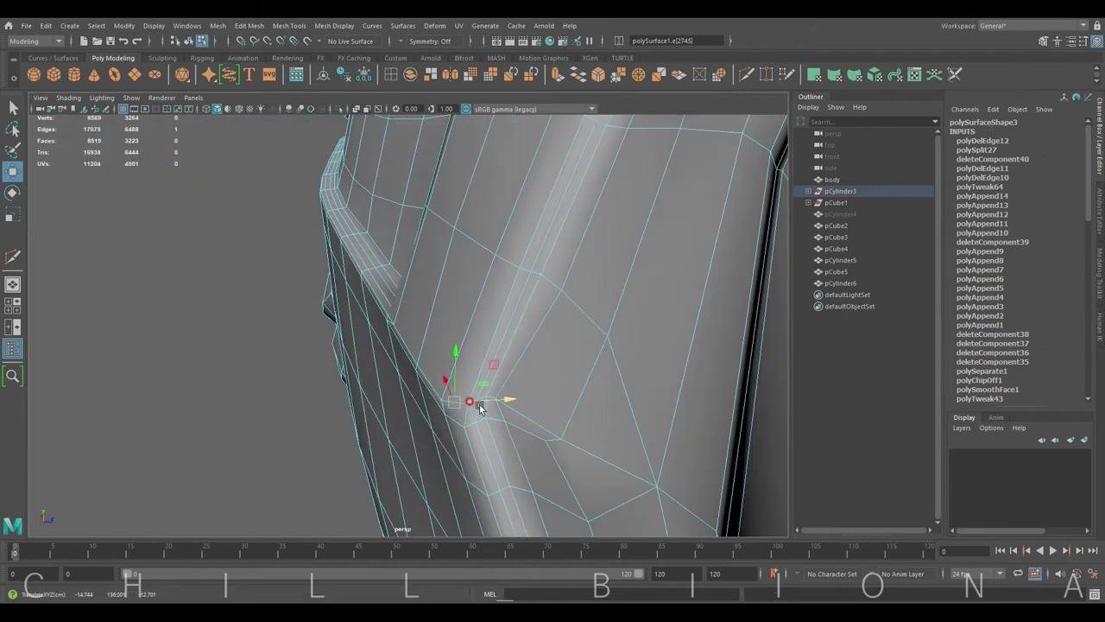
key(F9)
click(482, 406)
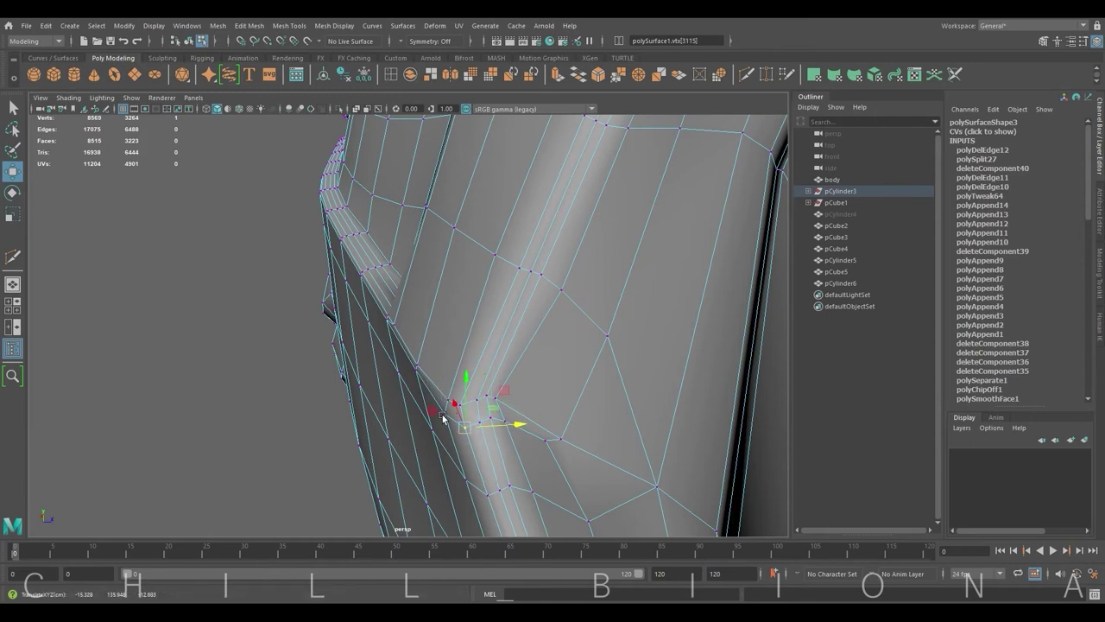
mouse_move(443, 418)
alt+mouse_down()
mouse_move(543, 375)
mouse_move(417, 394)
alt+mouse_up()
scroll(484, 383, up, 5)
click(470, 380)
click(478, 359)
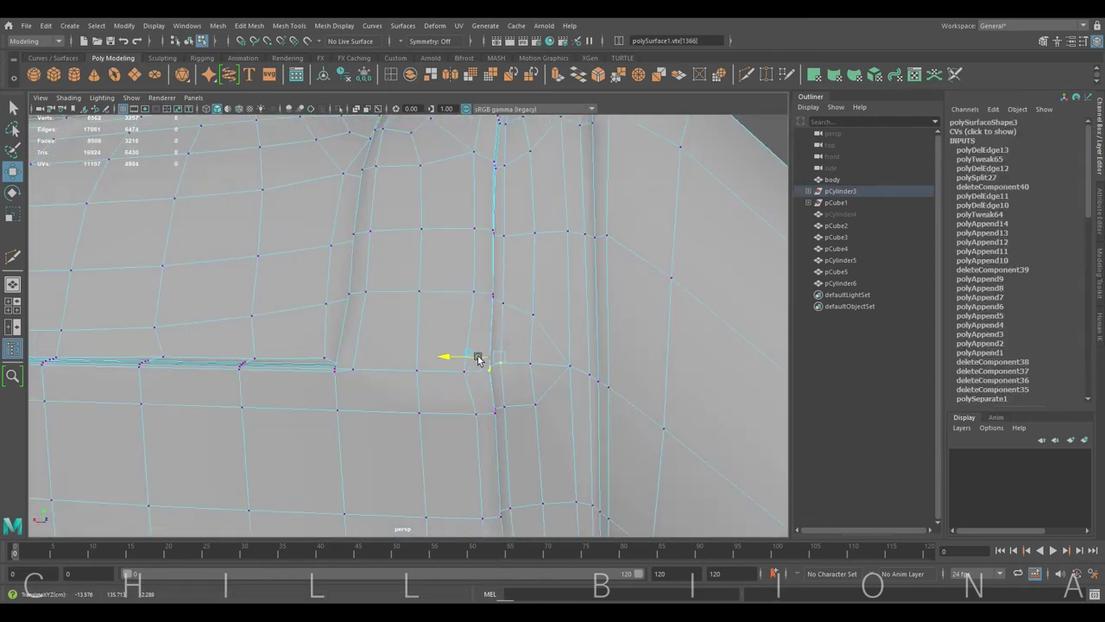
key(ctrl+Delete)
Remove the next edge loop and a single edge near the pocket.
scroll(543, 363, down, 5)
click(659, 358)
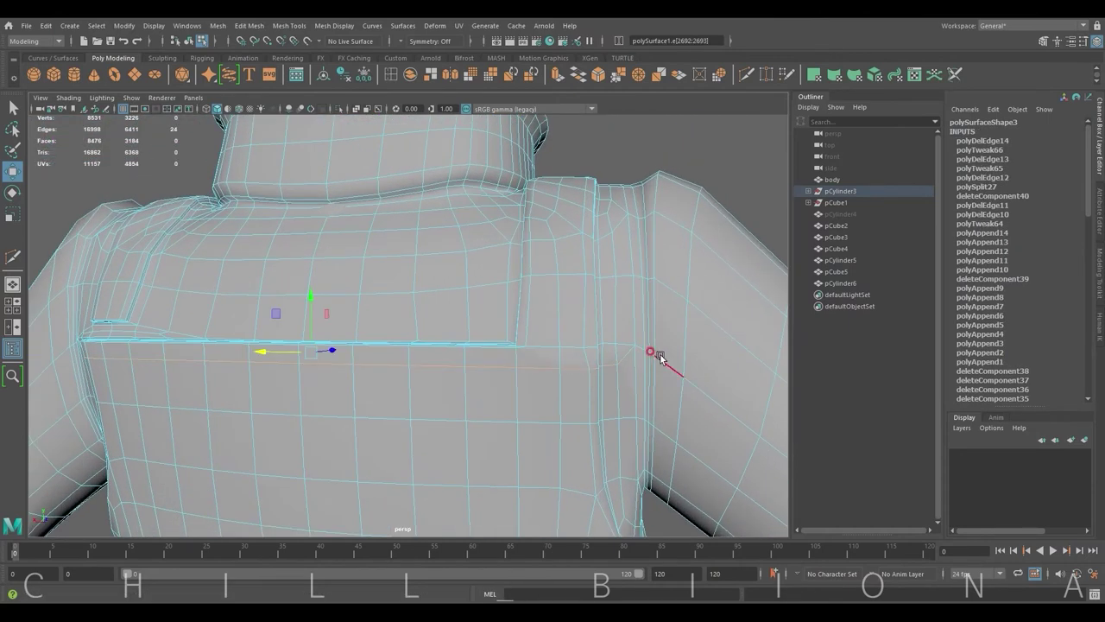
key(ctrl+Delete)
scroll(438, 405, down, 3)
scroll(538, 326, up, 5)
click(268, 315)
mouse_move(388, 335)
alt+mouse_down()
mouse_move(536, 321)
mouse_move(500, 335)
mouse_move(507, 326)
alt+mouse_up()
click(500, 334)
key(ctrl+Delete)
Delete more edges on the pocket, undoing the last deletion.
mouse_move(420, 315)
alt+mouse_down()
mouse_move(332, 331)
mouse_move(447, 307)
mouse_move(365, 319)
mouse_move(730, 319)
alt+mouse_up()
key(ctrl+Delete)
click(365, 319)
key(ctrl+z)
right_drag(354, 321, 372, 341)
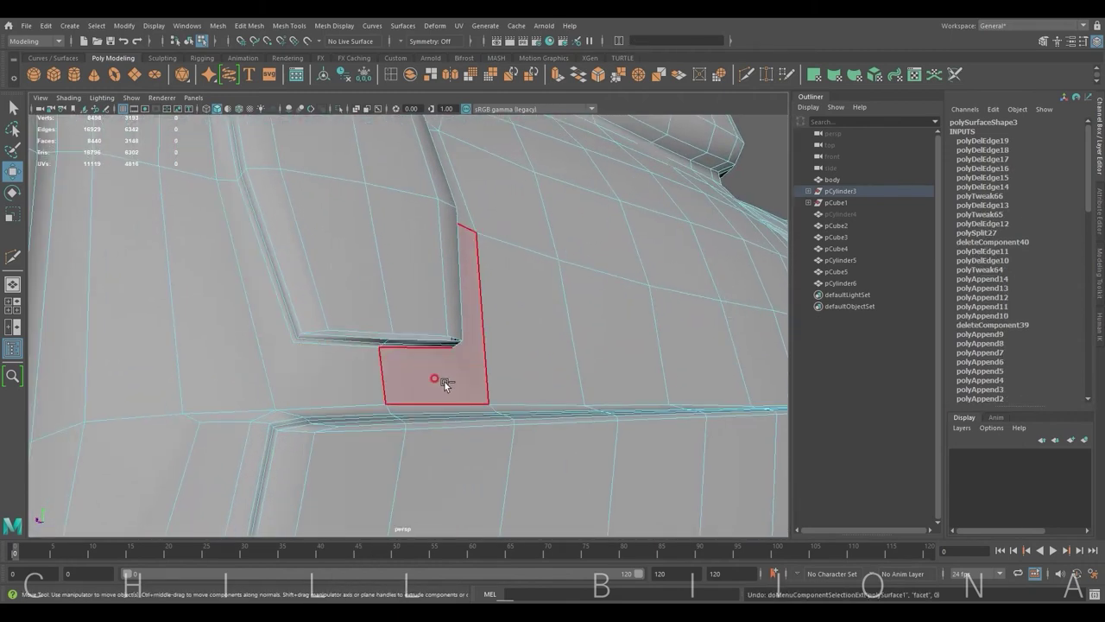
Delete the face at the pocket's upper corner and the thin sliver face beside it.
click(339, 345)
key(w)
key(Delete)
click(420, 371)
key(Delete)
alt+drag(420, 371, 416, 325)
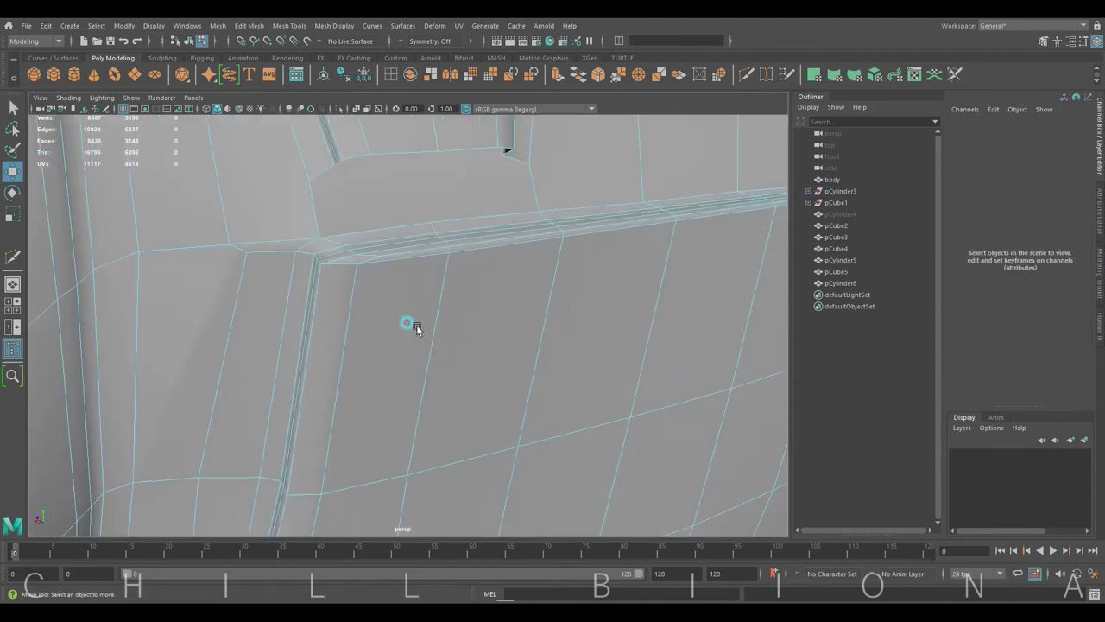
click(506, 250)
mouse_move(506, 249)
alt+mouse_down()
mouse_move(372, 328)
mouse_move(346, 370)
alt+mouse_up()
Remove the extra edge along the pocket rim and delete the thin corner face.
click(443, 364)
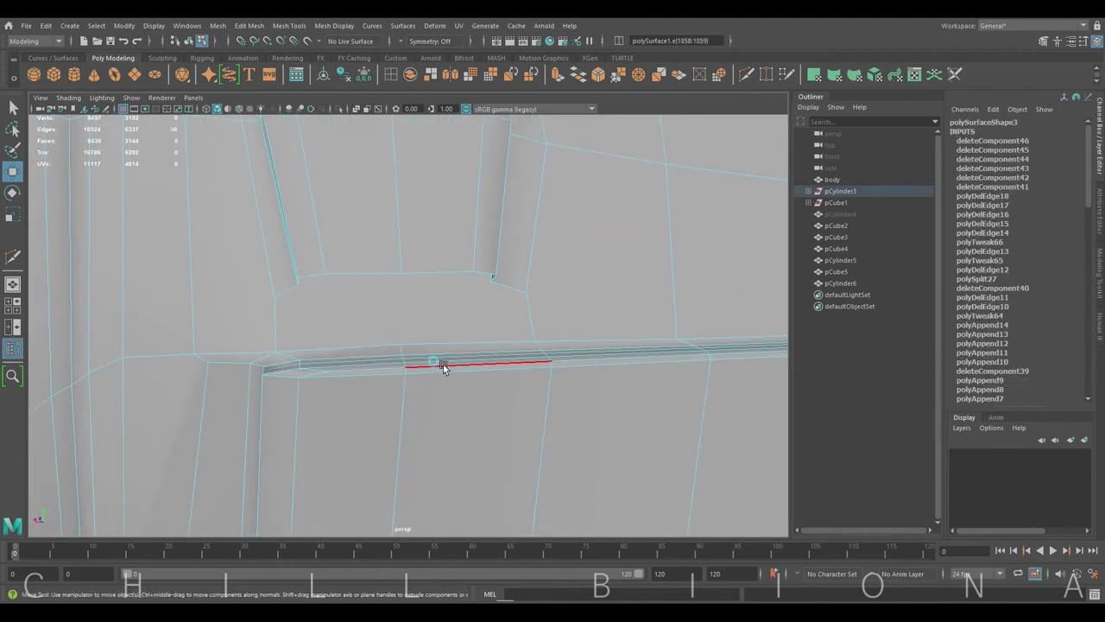
key(ctrl+Delete)
mouse_move(266, 401)
alt+mouse_down()
mouse_move(355, 344)
mouse_move(362, 313)
alt+mouse_up()
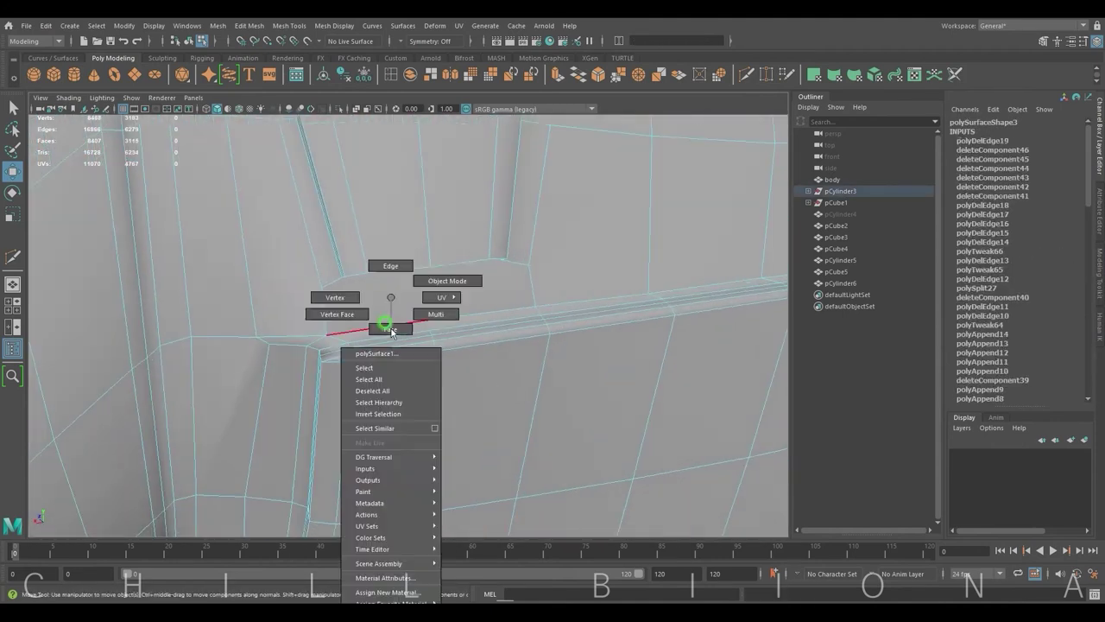
right_drag(387, 309, 437, 313)
click(481, 326)
key(Delete)
Append polygons bridging the top and bottom border edges of the first two holes.
alt+drag(427, 332, 369, 164)
shift+right_drag(370, 164, 407, 265)
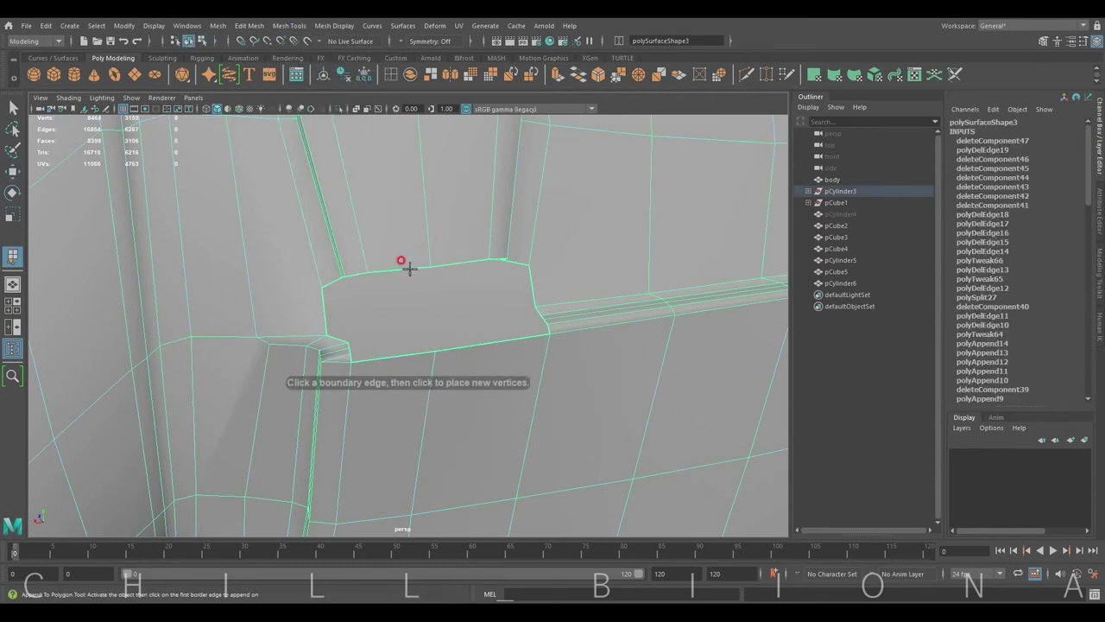
click(381, 270)
click(418, 352)
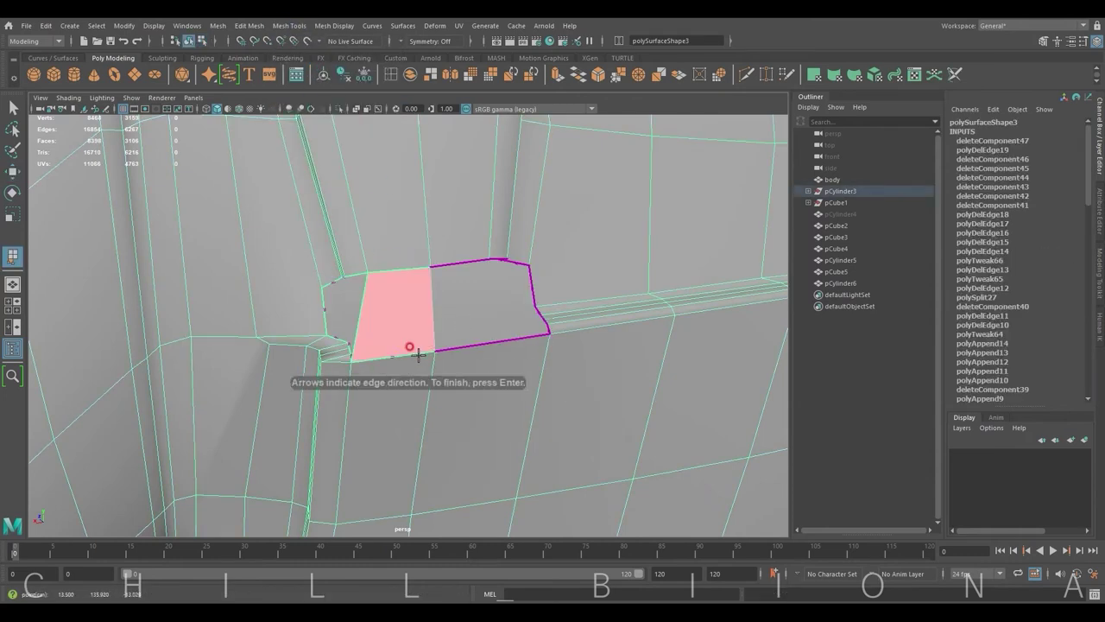
key(Return)
click(464, 262)
click(474, 337)
key(Return)
Fill the next gap with two appended faces.
mouse_move(474, 338)
alt+mouse_down()
mouse_move(476, 285)
mouse_move(415, 215)
alt+mouse_up()
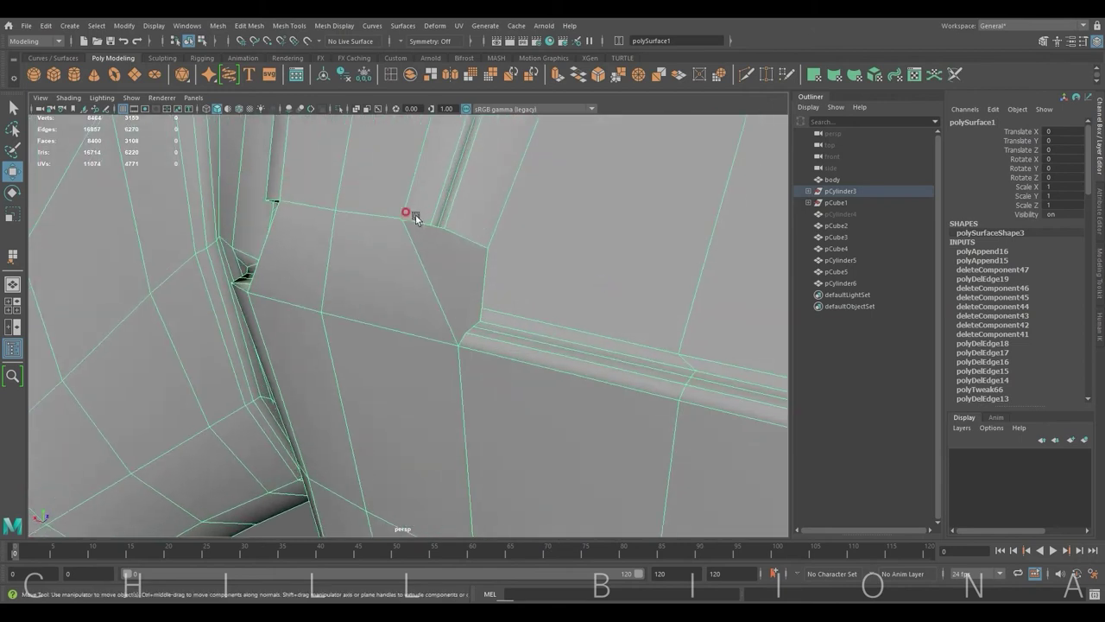
mouse_move(415, 215)
shift+right_down()
mouse_move(439, 261)
mouse_move(466, 276)
shift+right_up()
click(461, 345)
key(Return)
click(480, 320)
key(Return)
Close the small hole with an appended face, redoing a wrong fill, then fill the adjacent gap.
click(489, 322)
click(493, 287)
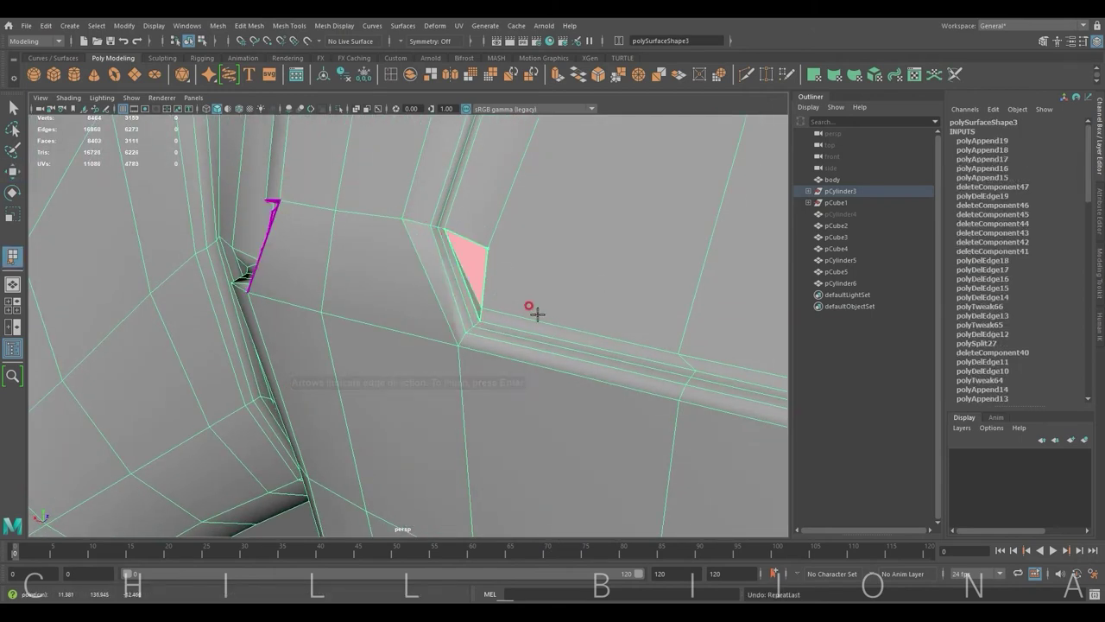
key(ctrl+z)
key(ctrl+z)
click(481, 254)
shift+right_drag(480, 253, 476, 324)
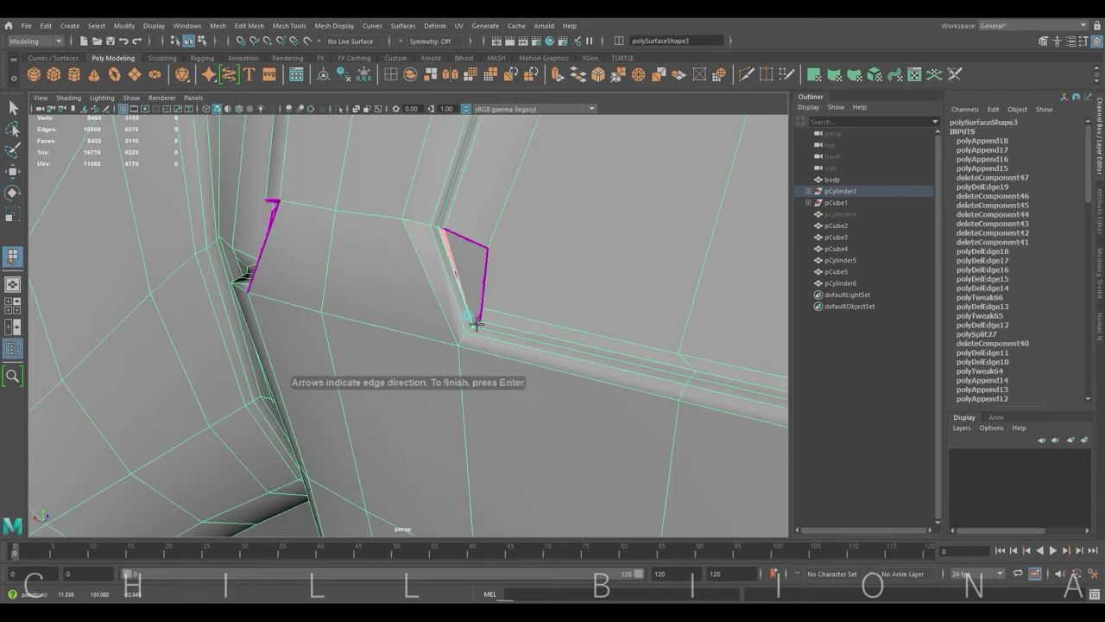
click(488, 309)
key(Return)
click(504, 308)
key(Return)
Fill the gap beside the strap and the thin strip next to it with new faces.
alt+drag(504, 308, 402, 300)
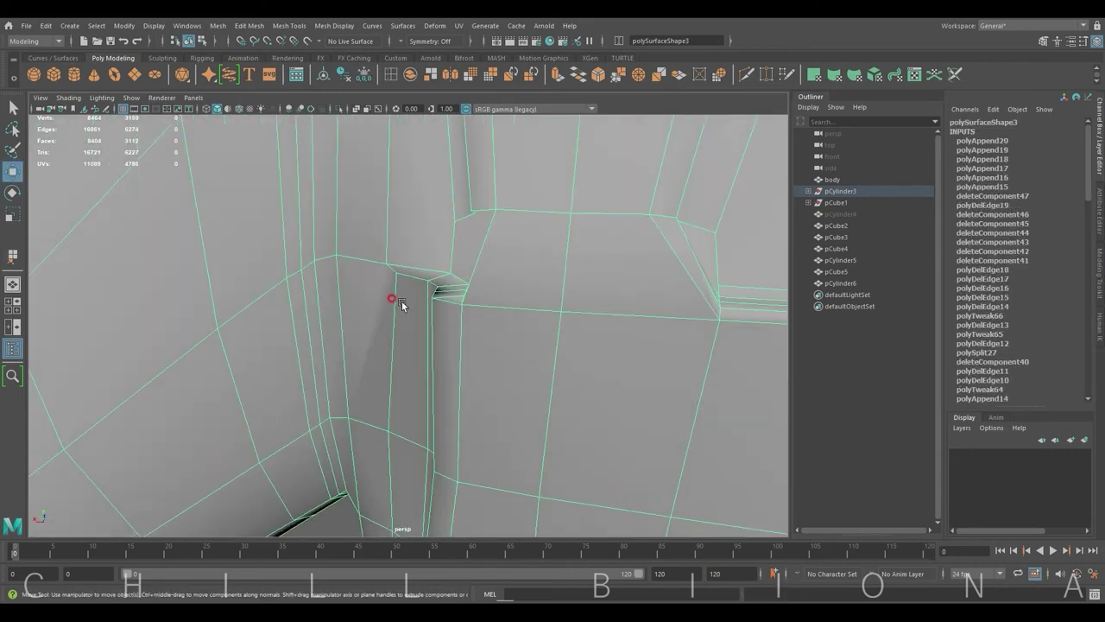
mouse_move(470, 215)
alt+right_down()
mouse_move(457, 320)
mouse_move(592, 259)
mouse_move(518, 328)
alt+right_up()
click(481, 360)
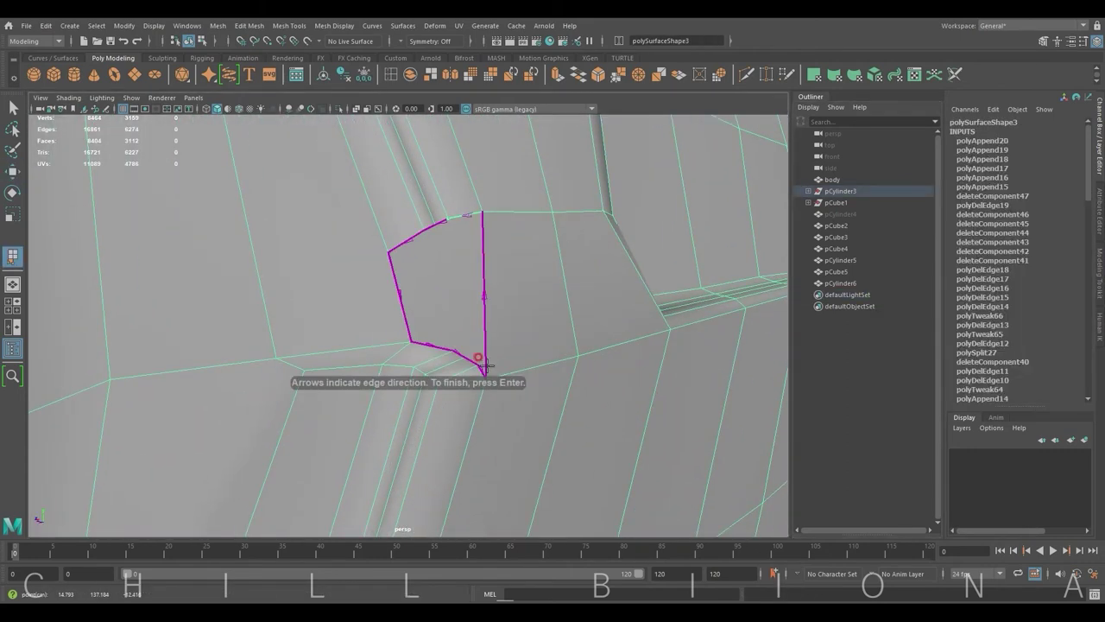
key(Return)
click(452, 295)
click(469, 365)
key(Return)
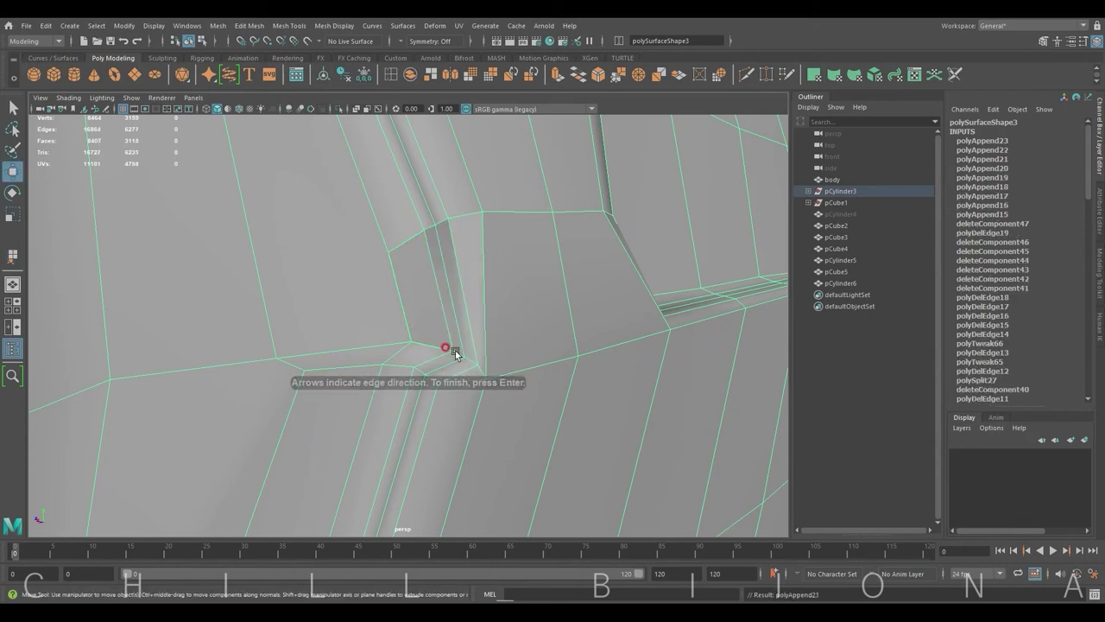
click(459, 352)
key(Return)
Append one more face over the remaining gap and reselect the overalls mesh.
mouse_move(461, 353)
alt+mouse_down()
mouse_move(484, 341)
mouse_move(313, 345)
mouse_move(548, 331)
mouse_move(486, 339)
alt+mouse_up()
key(g)
click(486, 339)
key(Return)
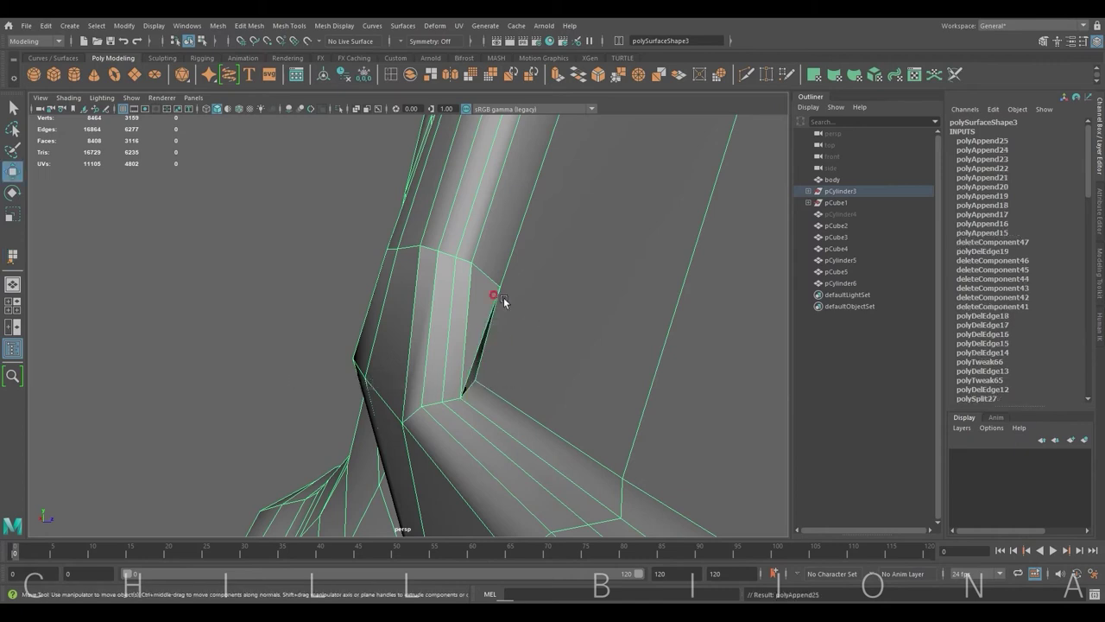
click(500, 389)
alt+drag(501, 389, 530, 355)
click(531, 354)
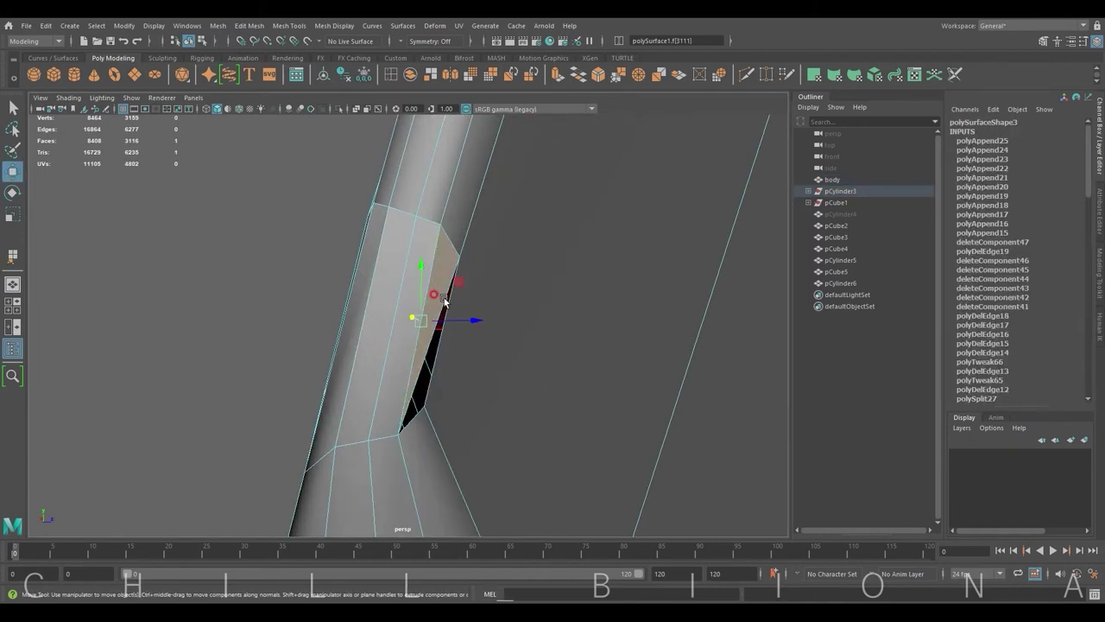
Slide a vertex along the pocket rim so it lines up with its neighbours.
key(g)
scroll(483, 397, up, 5)
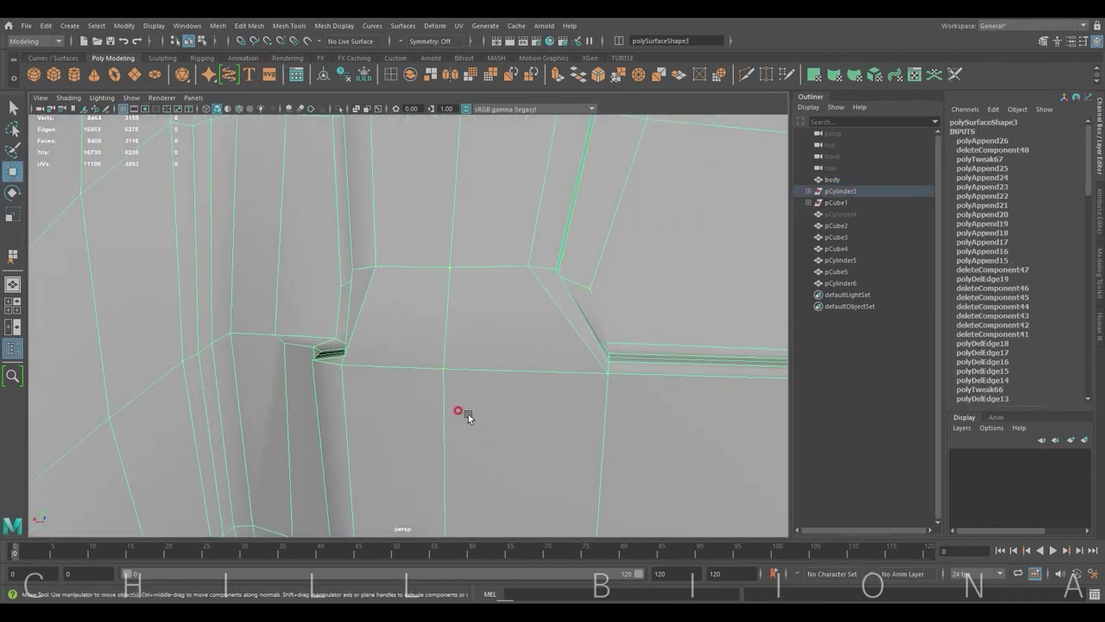
scroll(552, 278, down, 5)
alt+drag(463, 337, 481, 310)
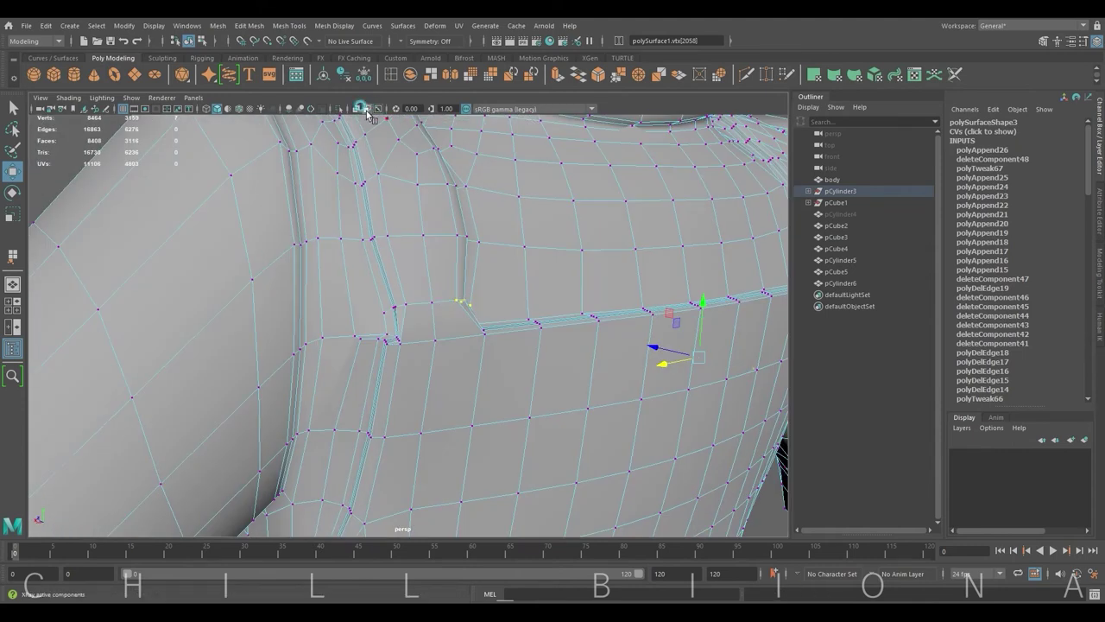
scroll(448, 256, up, 5)
alt+drag(448, 256, 464, 313)
middle_drag(464, 313, 434, 301)
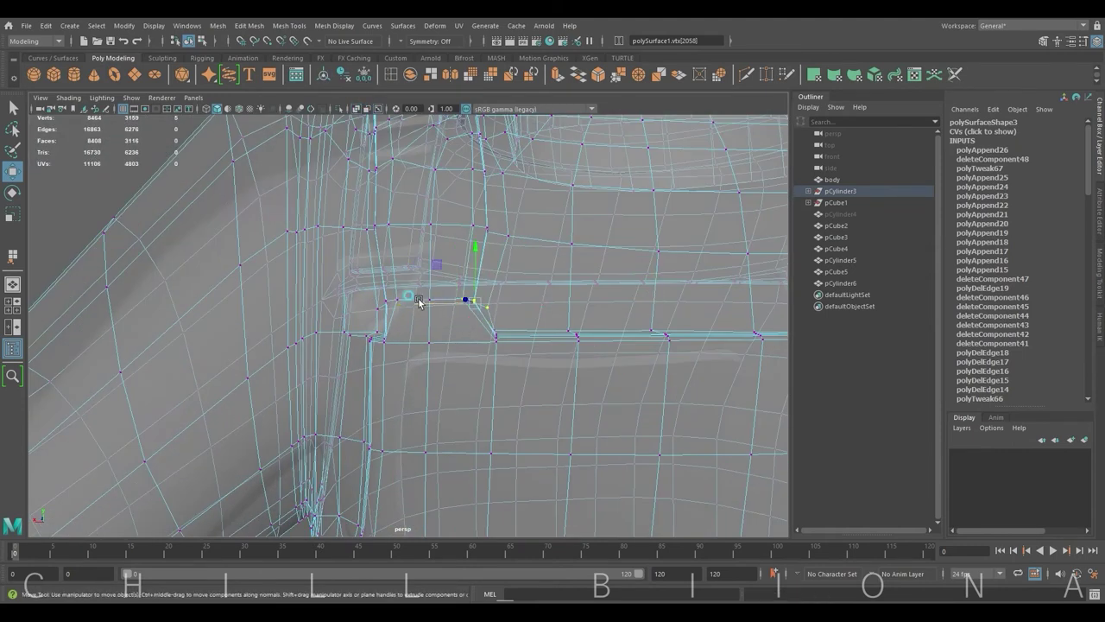
Delete the leftover edge, bringing the overalls mesh to 8393 faces.
scroll(462, 306, up, 5)
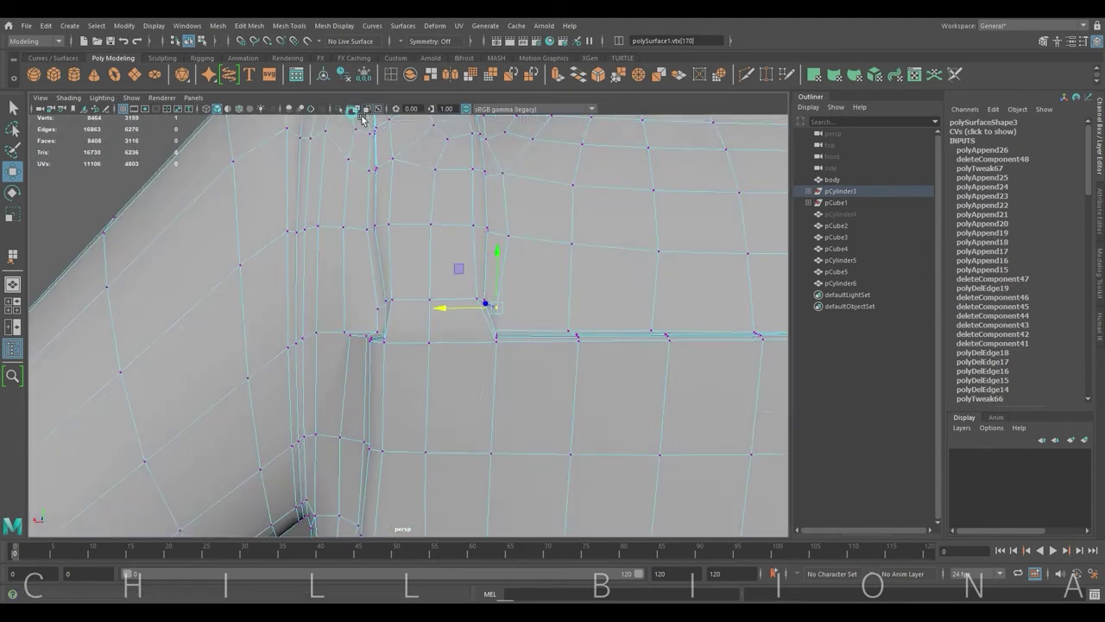
mouse_move(461, 307)
alt+mouse_down()
mouse_move(449, 360)
mouse_move(354, 351)
alt+mouse_up()
scroll(354, 332, down, 3)
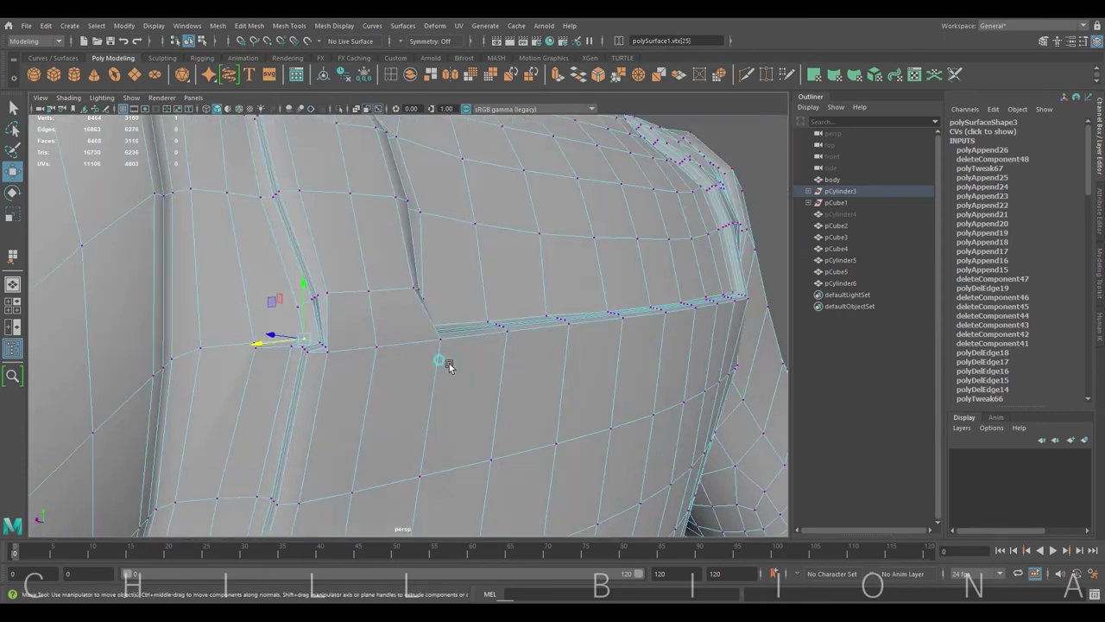
key(Delete)
mouse_move(422, 349)
alt+mouse_down()
mouse_move(428, 362)
mouse_move(330, 385)
mouse_move(380, 356)
alt+mouse_up()
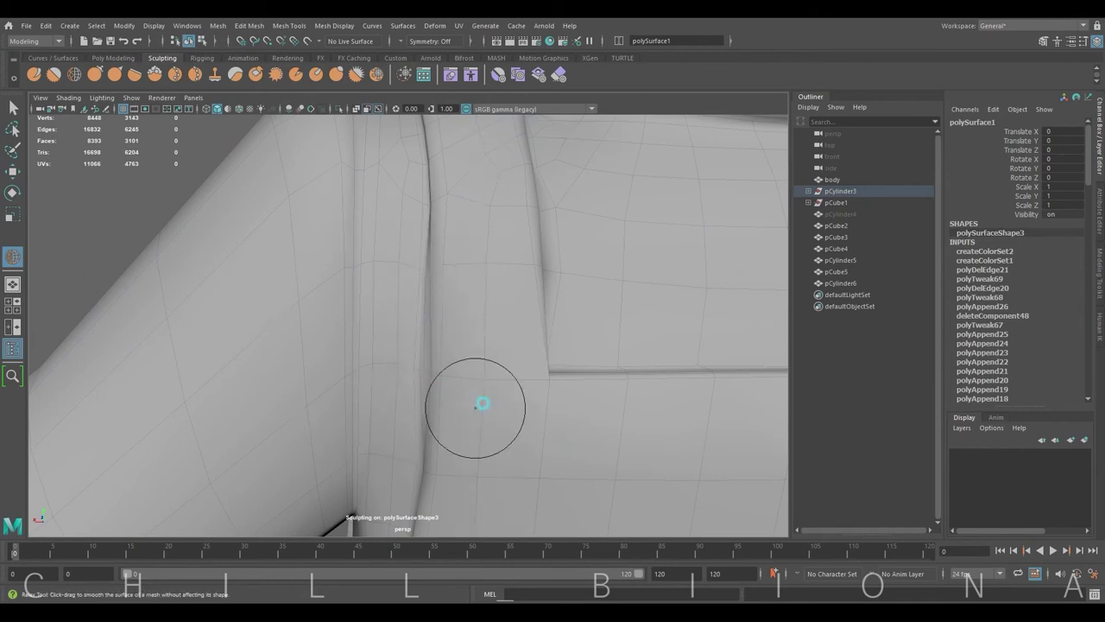
Move vertices on the sweater back and back yoke near the collar.
mouse_move(487, 377)
alt+mouse_down()
mouse_move(481, 230)
mouse_move(521, 377)
mouse_move(444, 313)
mouse_move(506, 340)
mouse_move(419, 261)
alt+mouse_up()
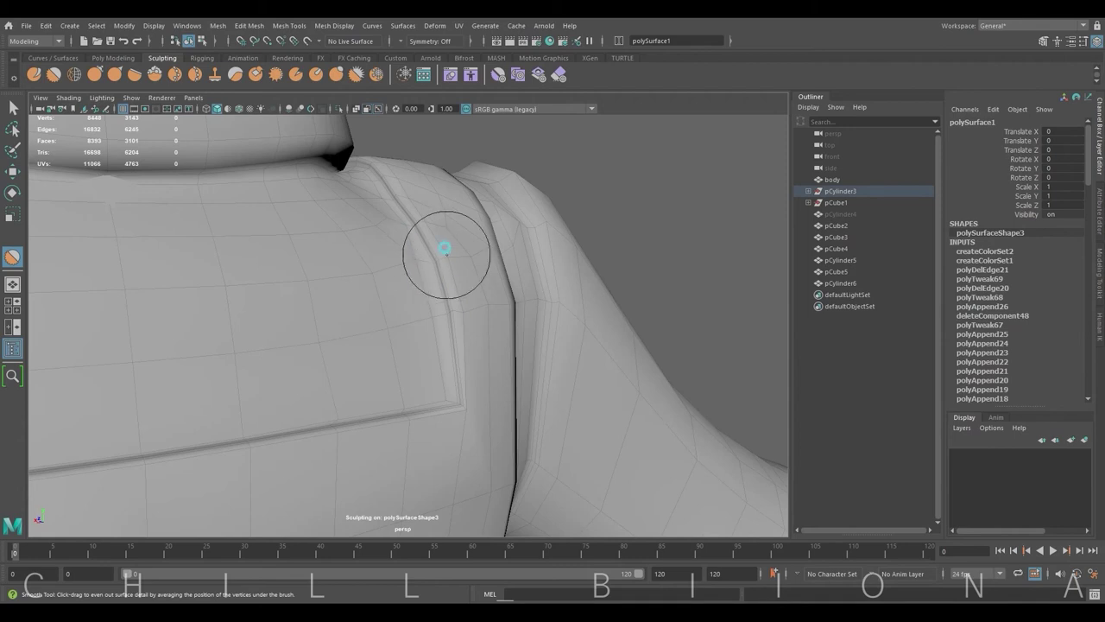
alt+drag(473, 387, 484, 370)
mouse_move(426, 311)
alt+mouse_down()
mouse_move(403, 368)
mouse_move(301, 346)
mouse_move(222, 379)
alt+mouse_up()
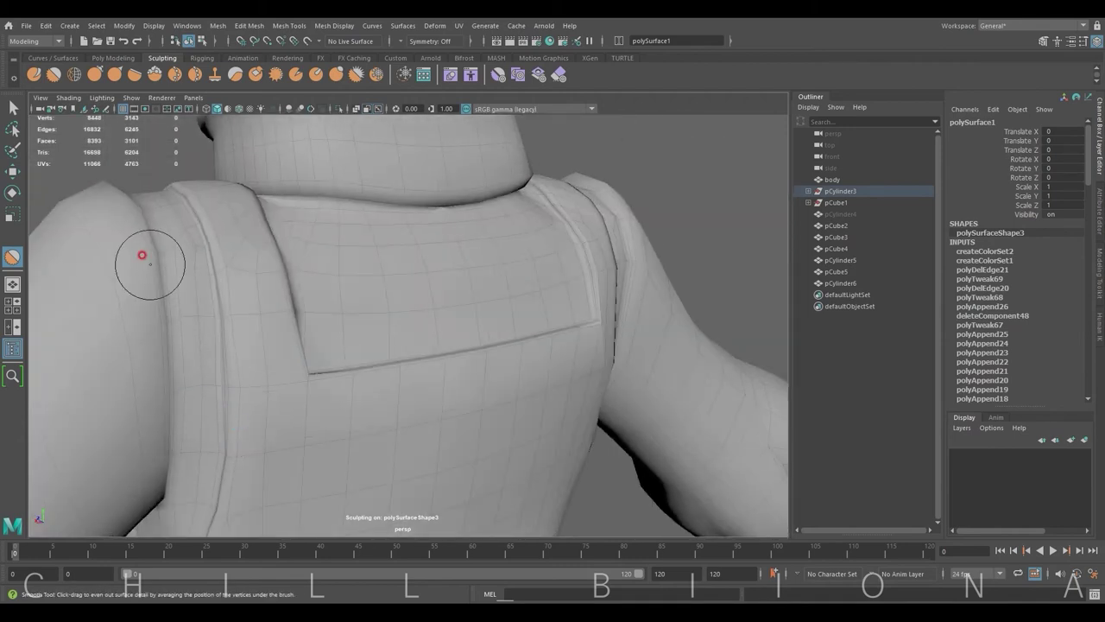
right_drag(247, 293, 198, 293)
click(207, 371)
key(w)
alt+drag(207, 371, 521, 335)
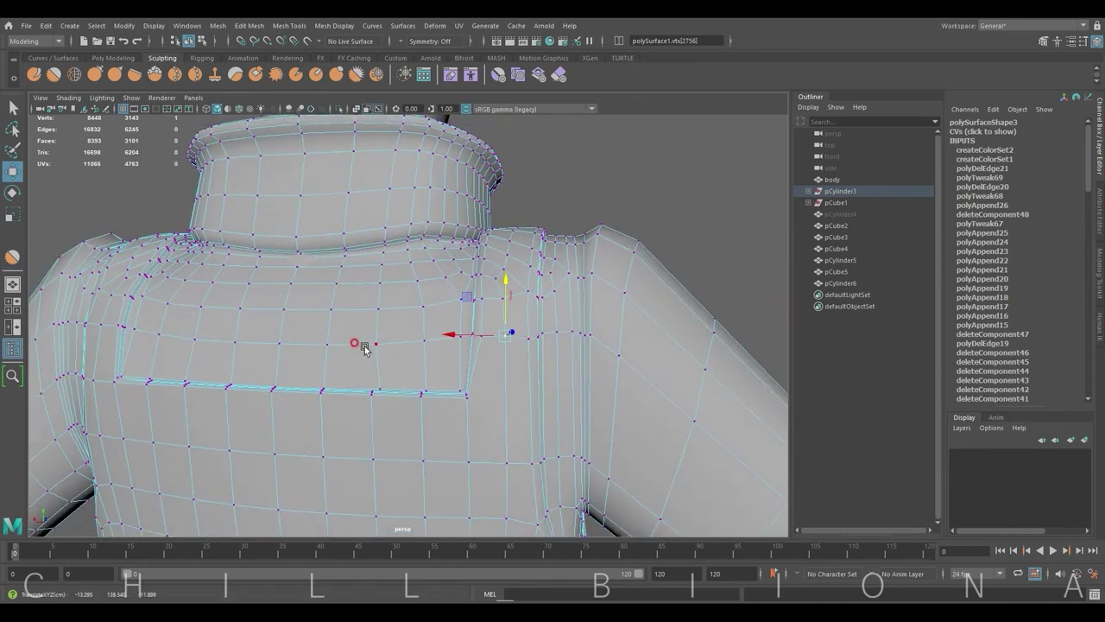
key(q)
mouse_move(414, 343)
alt+mouse_down()
mouse_move(604, 277)
mouse_move(682, 318)
mouse_move(394, 354)
alt+mouse_up()
click(428, 356)
key(w)
scroll(462, 333, down, 5)
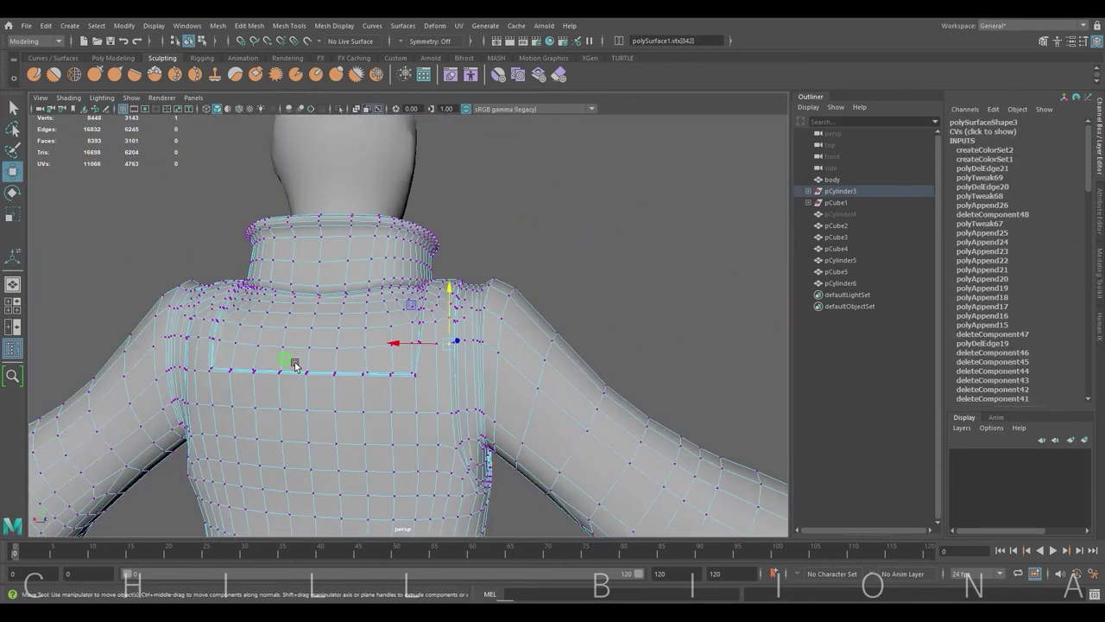
Bring up the Poly Modeling tools, clear the selection and turn the view toward the legs.
click(599, 253)
click(112, 58)
alt+middle_drag(599, 254, 542, 297)
key(y)
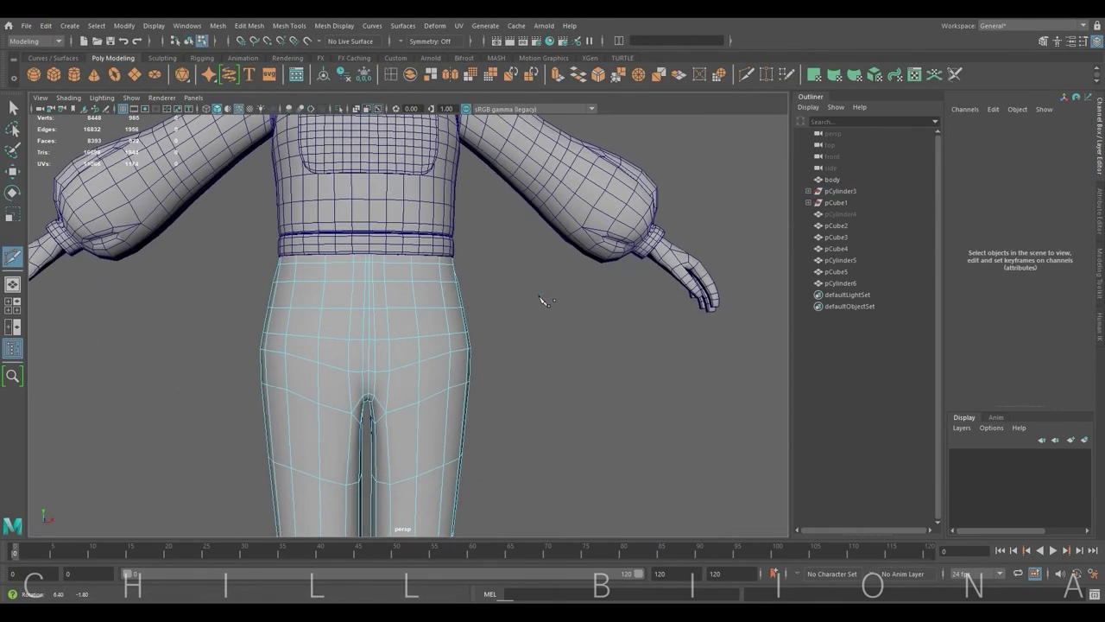
alt+drag(538, 301, 311, 265)
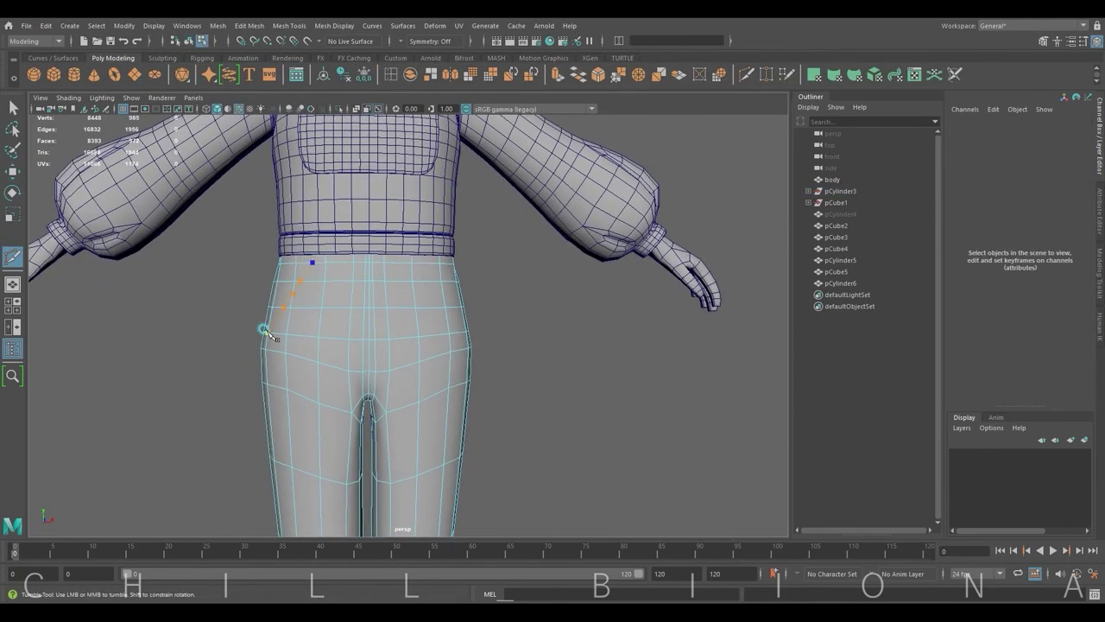
Select the pants and isolate them, framing the front hip.
mouse_move(266, 328)
alt+mouse_down()
mouse_move(420, 262)
mouse_move(611, 351)
mouse_move(674, 343)
mouse_move(609, 346)
mouse_move(308, 279)
alt+mouse_up()
key(w)
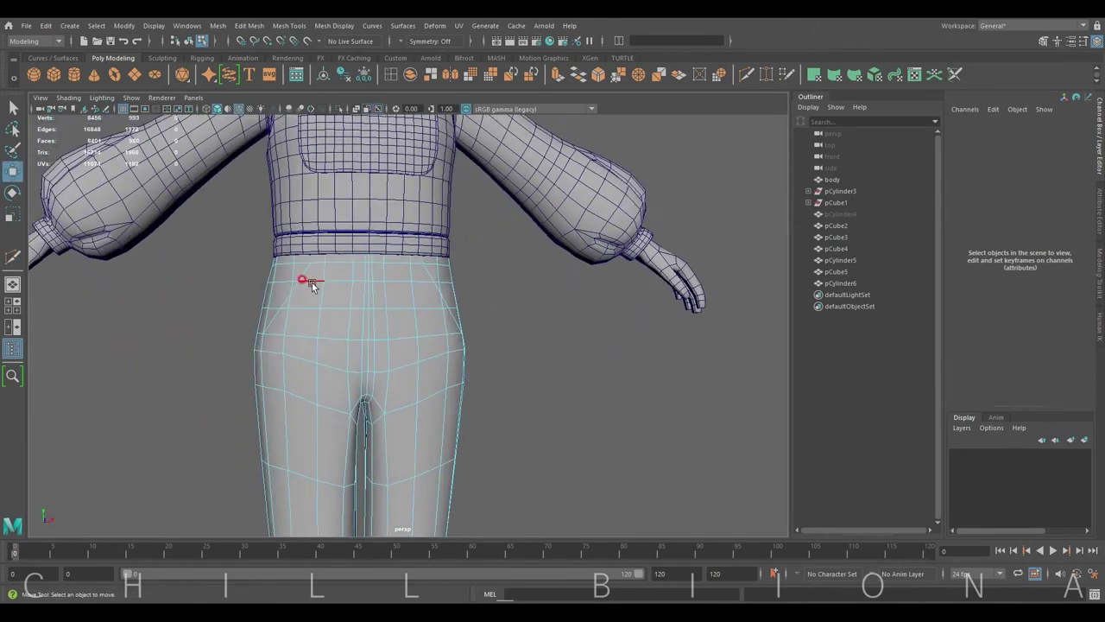
click(308, 279)
key(ctrl+1)
scroll(538, 198, up, 3)
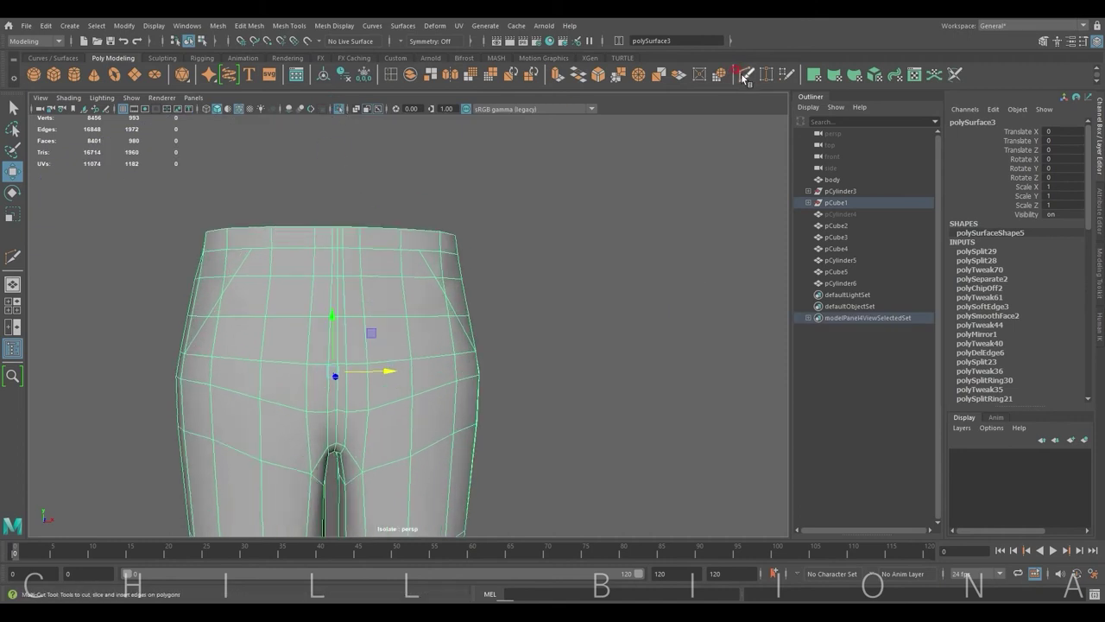
shift+right_drag(285, 242, 255, 253)
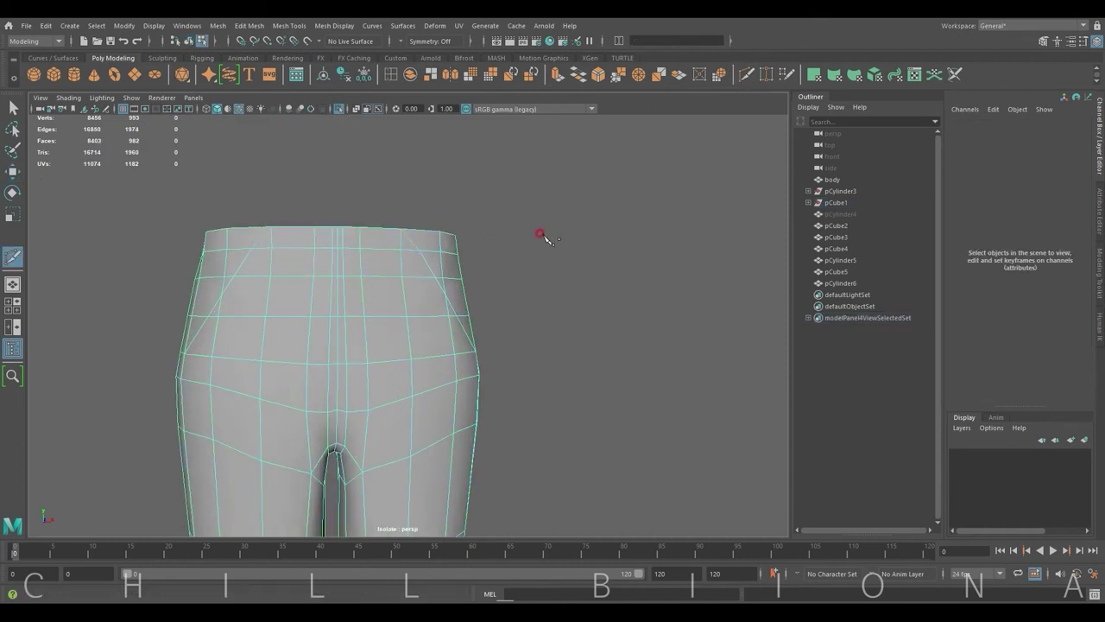
alt+right_drag(544, 238, 376, 248)
alt+drag(257, 245, 320, 257)
Bevel the diagonal pocket edge loop on the front hip with fraction 0.2.
right_drag(198, 321, 198, 264)
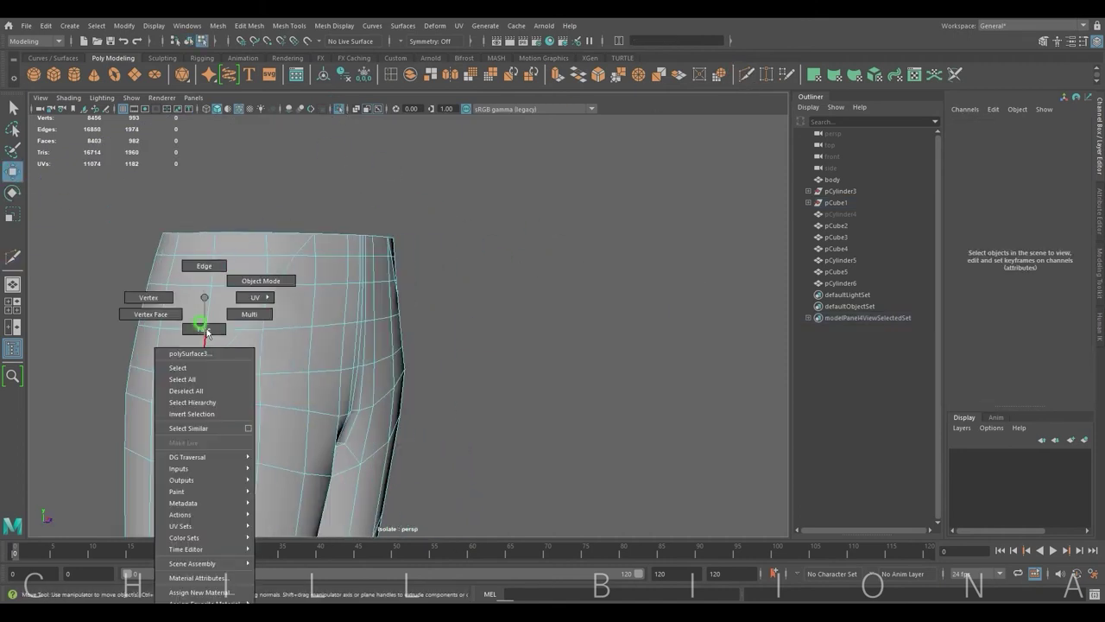
click(170, 246)
key(w)
double_click(220, 356)
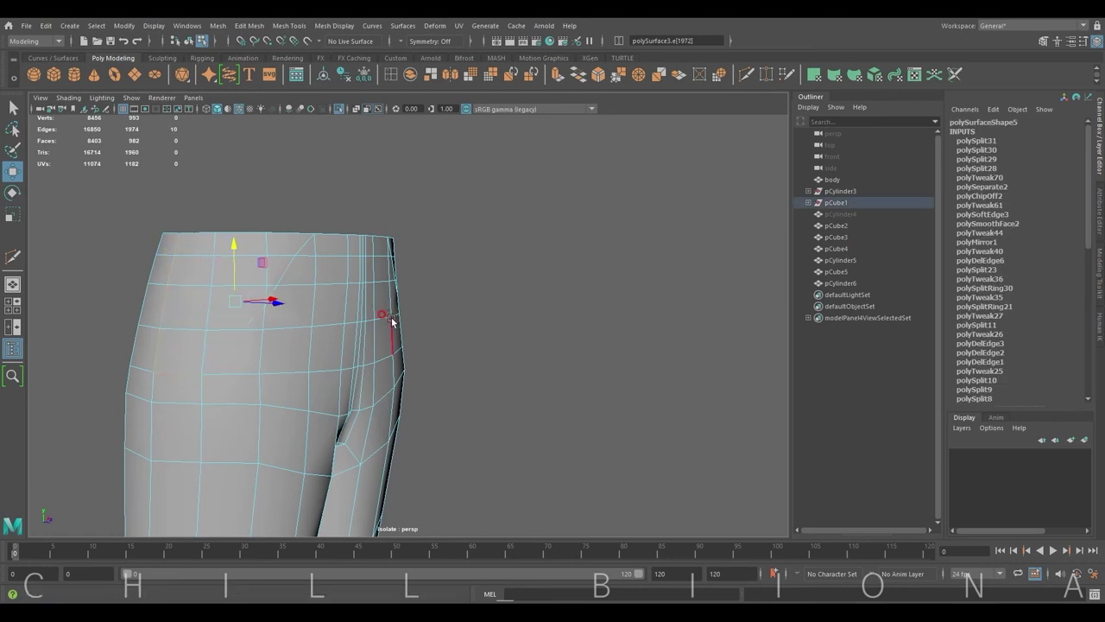
click(599, 75)
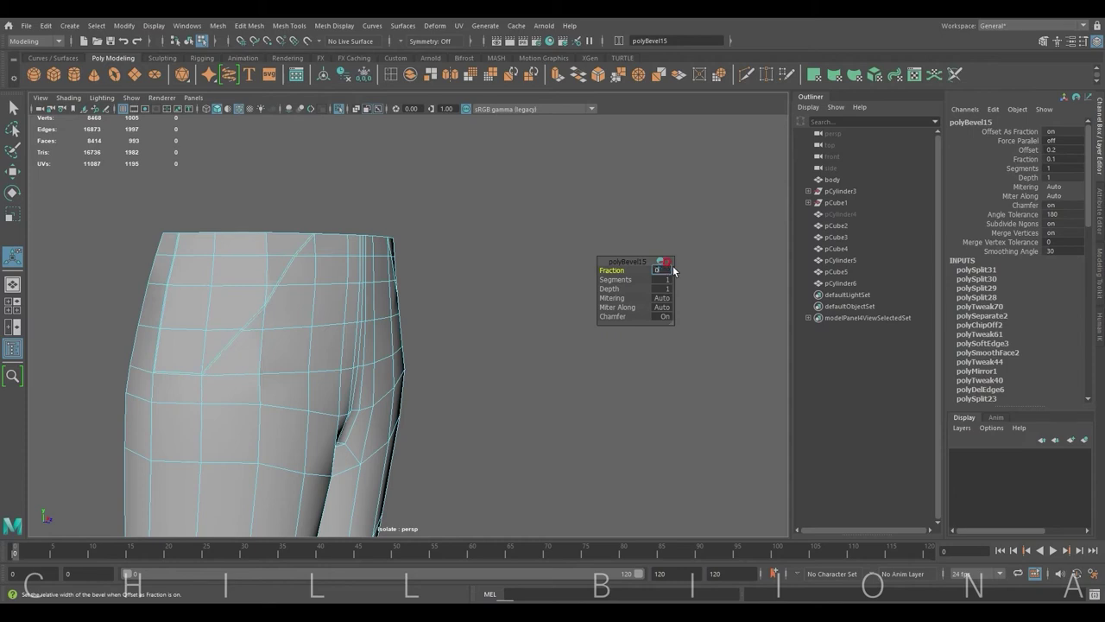
scroll(470, 242, up, 3)
alt+middle_drag(464, 247, 662, 261)
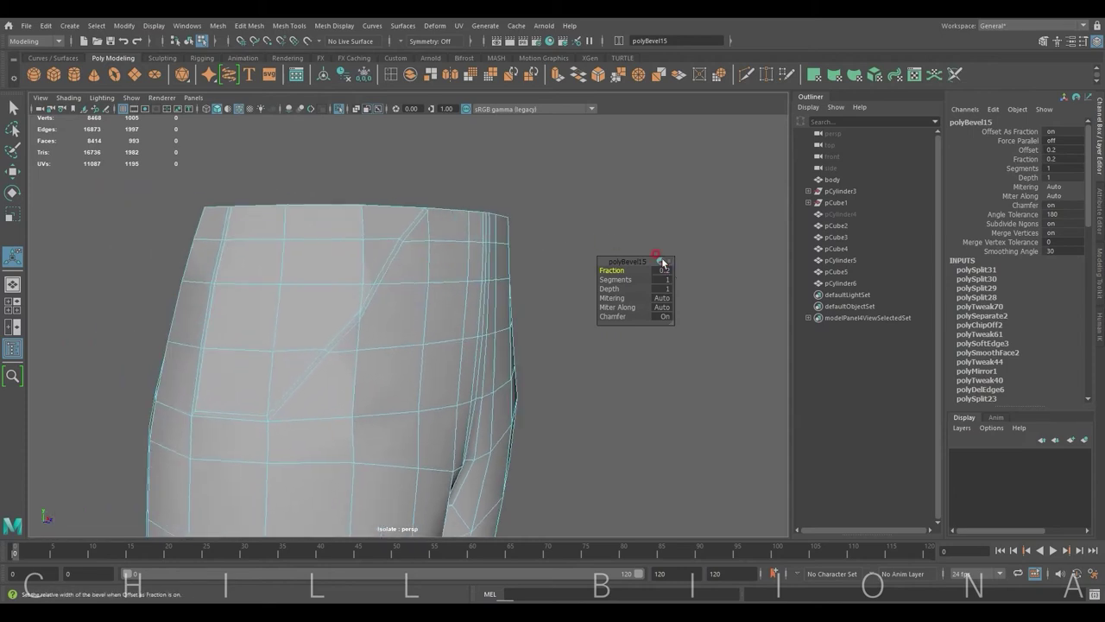
alt+drag(389, 247, 288, 247)
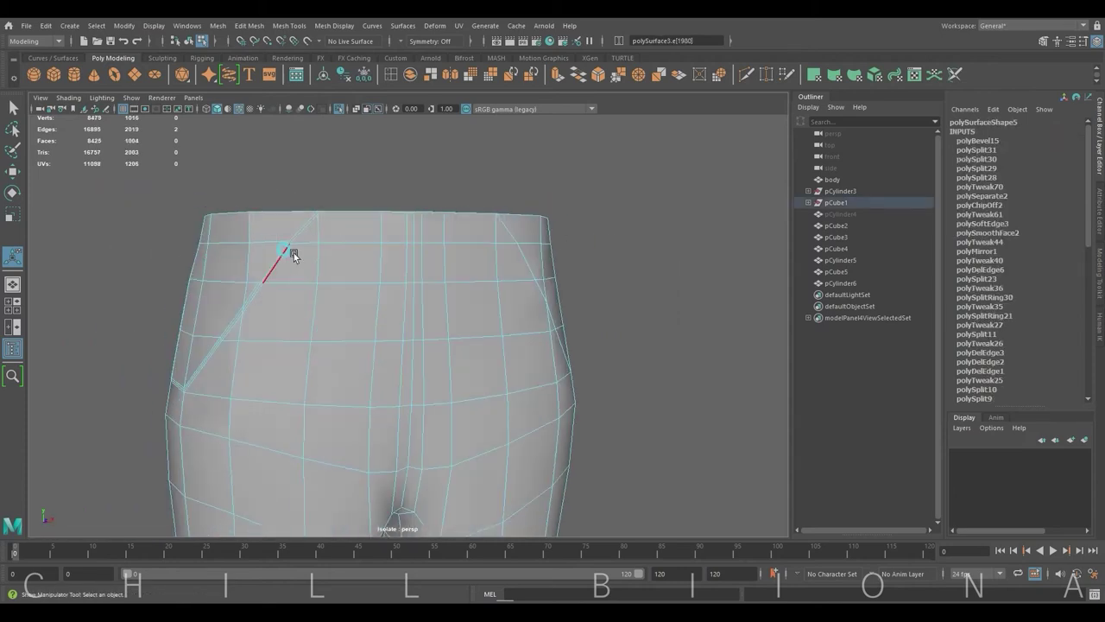
Adjust the vertex at the pocket's top and select the edge loop beside the pocket.
mouse_move(288, 247)
right_down()
mouse_move(284, 234)
mouse_move(346, 178)
right_up()
click(296, 245)
key(w)
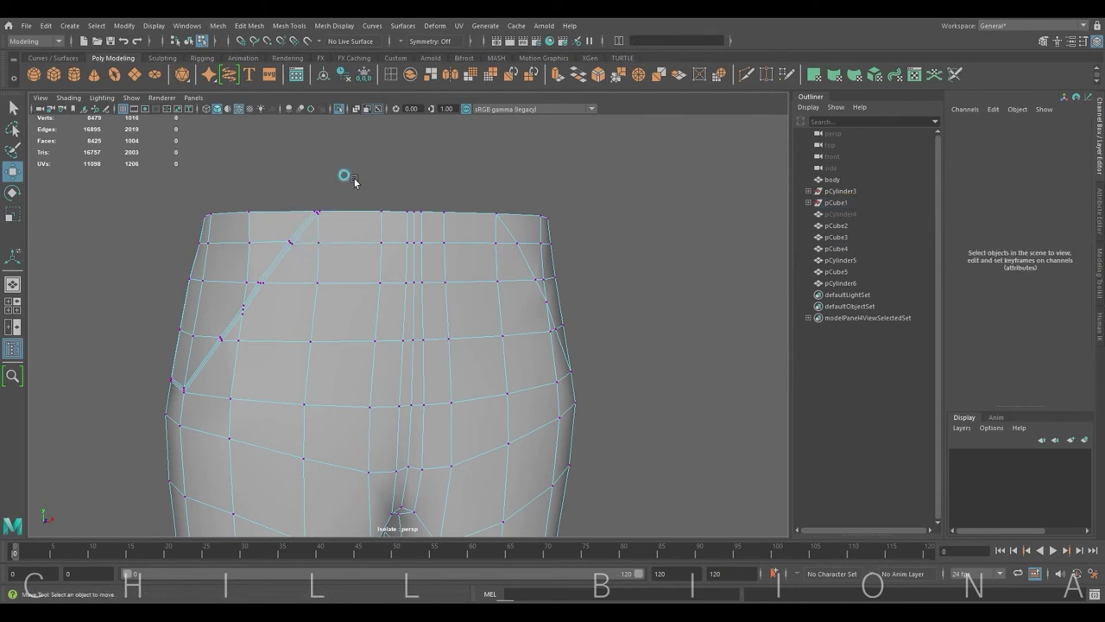
alt+drag(346, 178, 365, 227)
click(367, 231)
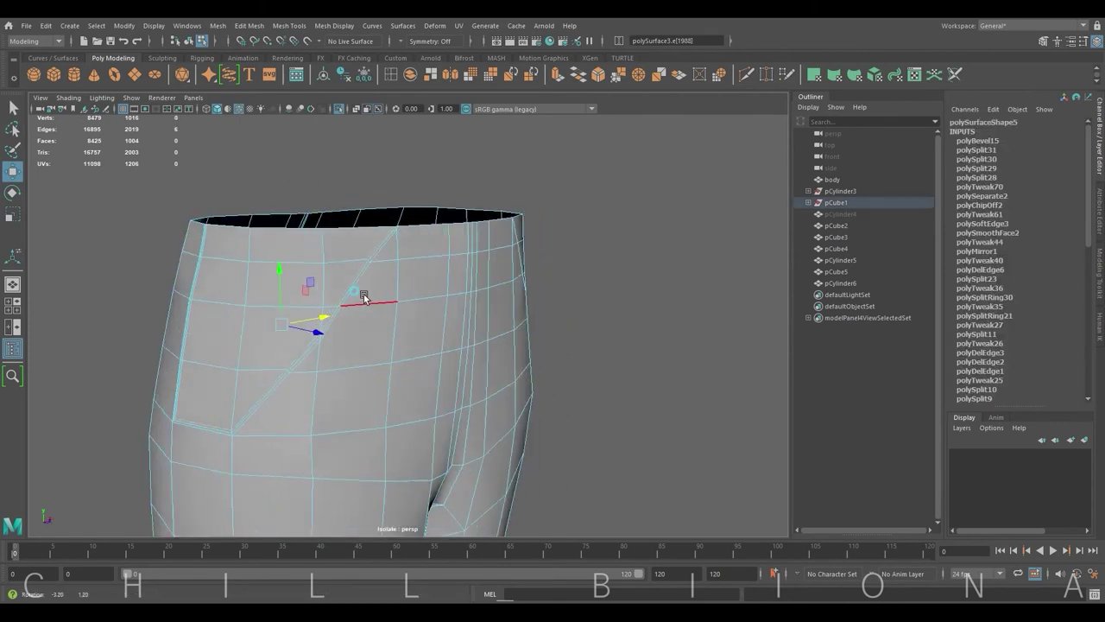
double_click(344, 350)
mouse_move(343, 269)
alt+mouse_down()
mouse_move(345, 350)
mouse_move(290, 357)
mouse_move(466, 257)
mouse_move(611, 264)
mouse_move(475, 185)
mouse_move(424, 282)
mouse_move(382, 320)
alt+mouse_up()
alt+drag(308, 271, 335, 289)
Nudge the vertices along the pocket line and around the waistband.
key(F9)
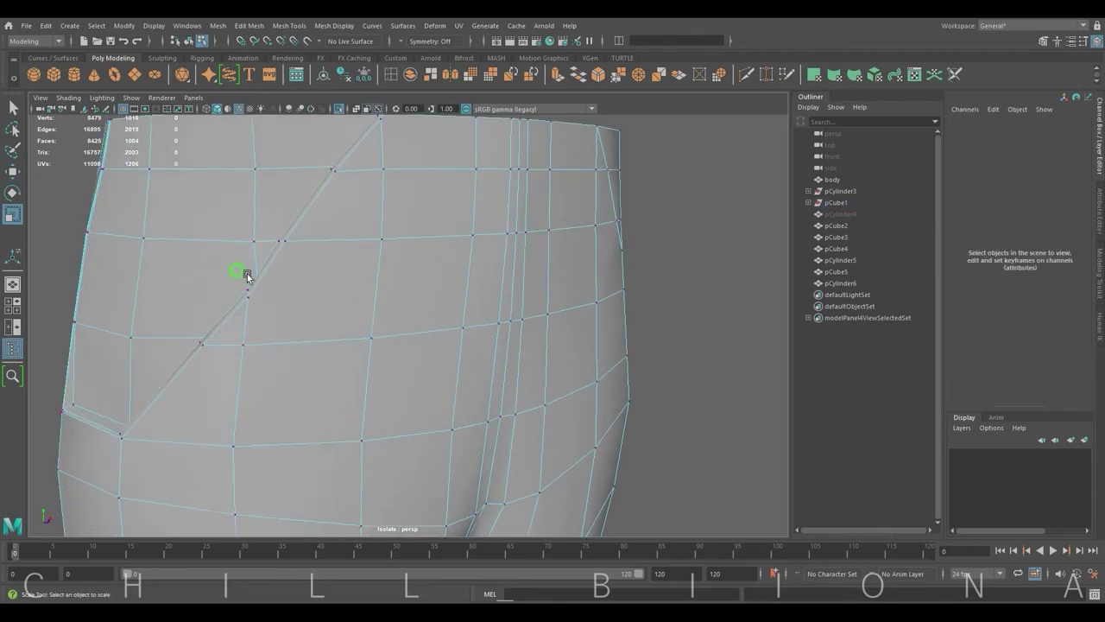
click(246, 271)
key(r)
key(w)
mouse_move(245, 261)
alt+mouse_down()
mouse_move(314, 308)
mouse_move(316, 289)
mouse_move(298, 289)
mouse_move(223, 323)
mouse_move(210, 361)
alt+mouse_up()
click(210, 361)
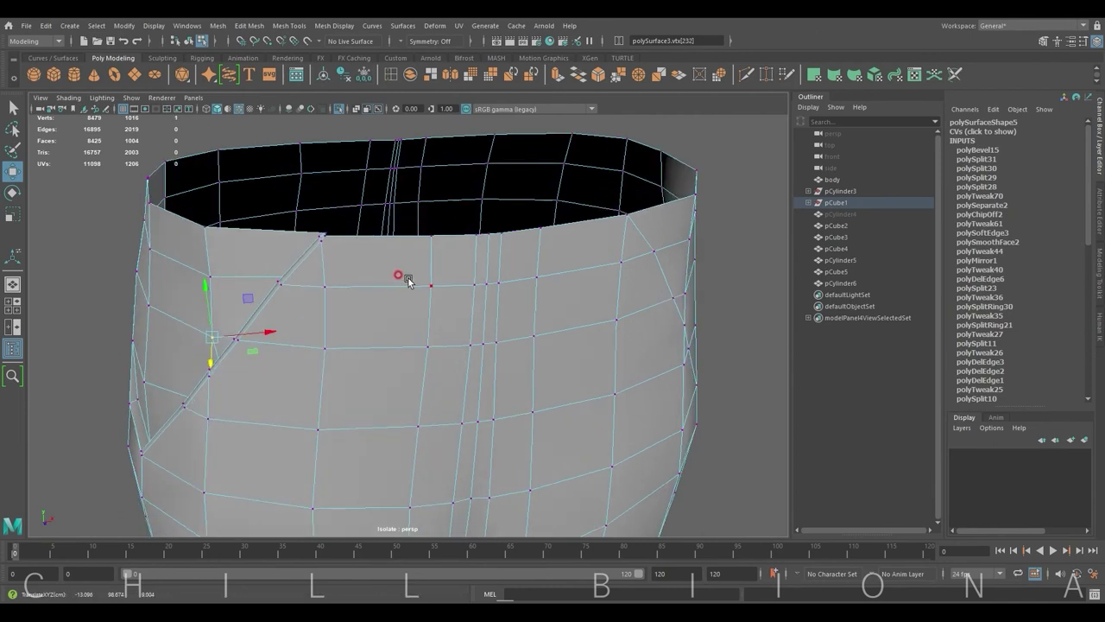
mouse_move(408, 282)
alt+mouse_down()
mouse_move(263, 298)
mouse_move(419, 291)
alt+mouse_up()
click(266, 300)
Select an edge on the pants' side seam at the hip.
right_click(361, 264)
click(380, 268)
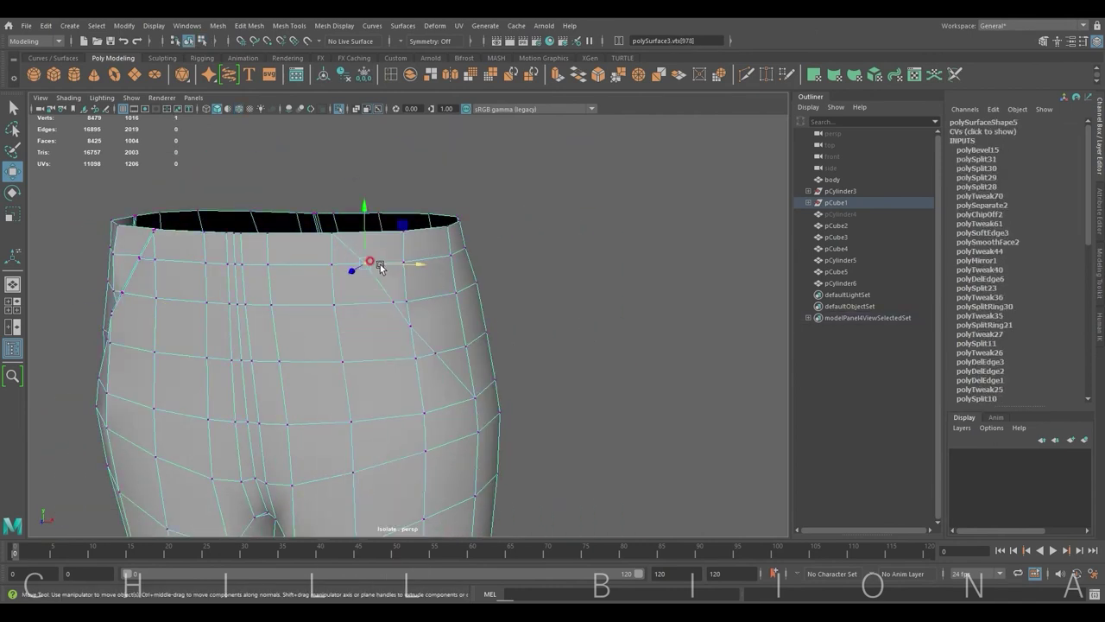
alt+drag(363, 246, 444, 314)
right_click(431, 291)
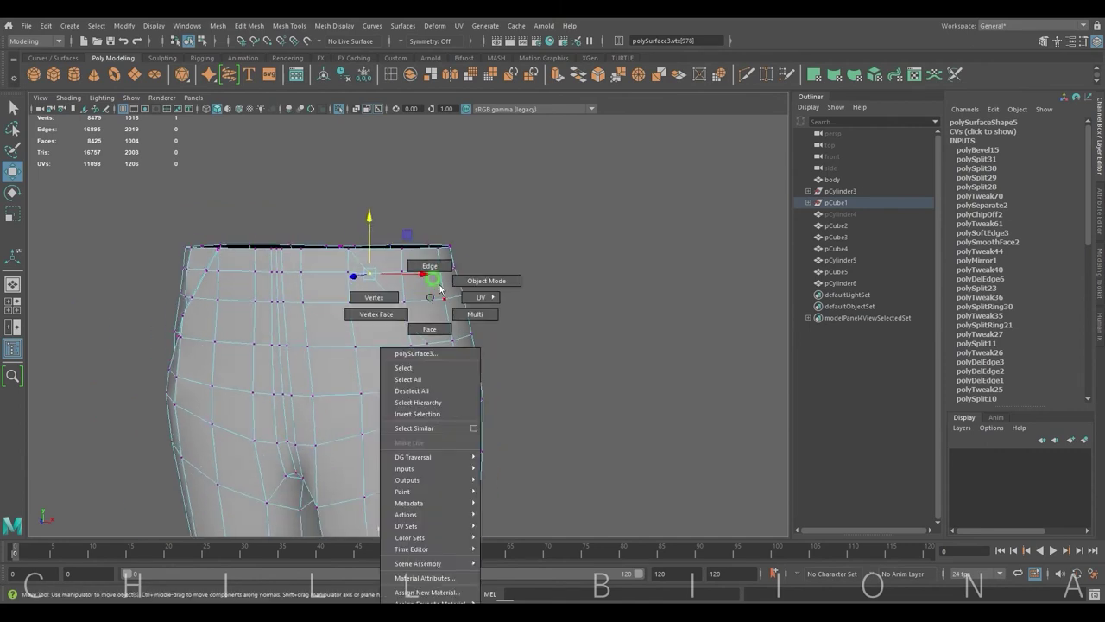
click(424, 264)
click(384, 352)
alt+drag(497, 361, 447, 354)
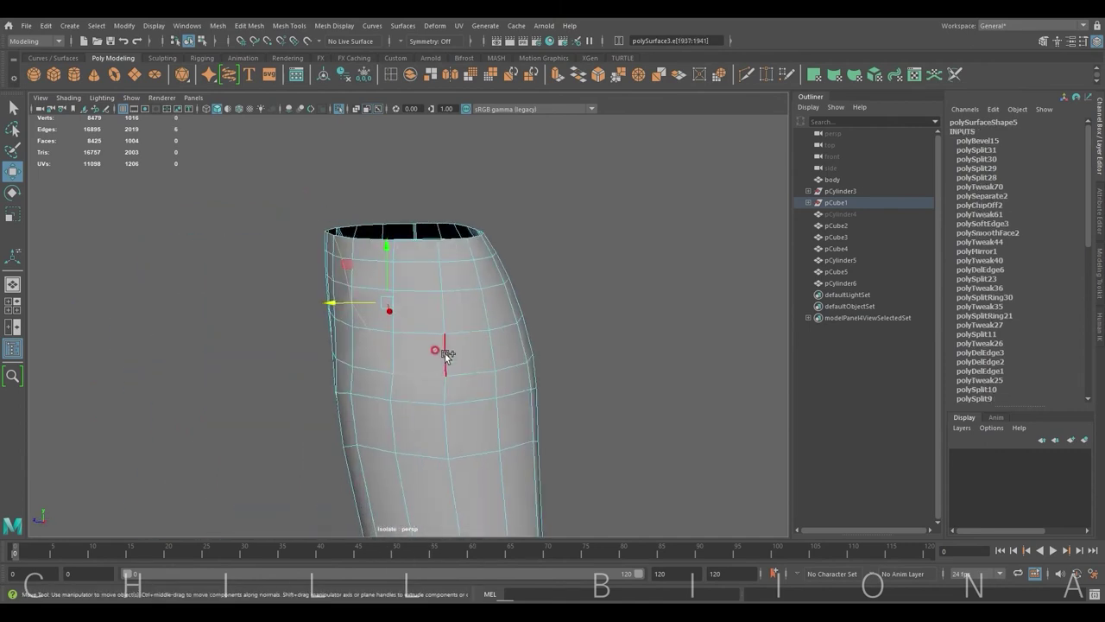
Bevel the selected side edge at the hip.
alt+drag(523, 222, 576, 210)
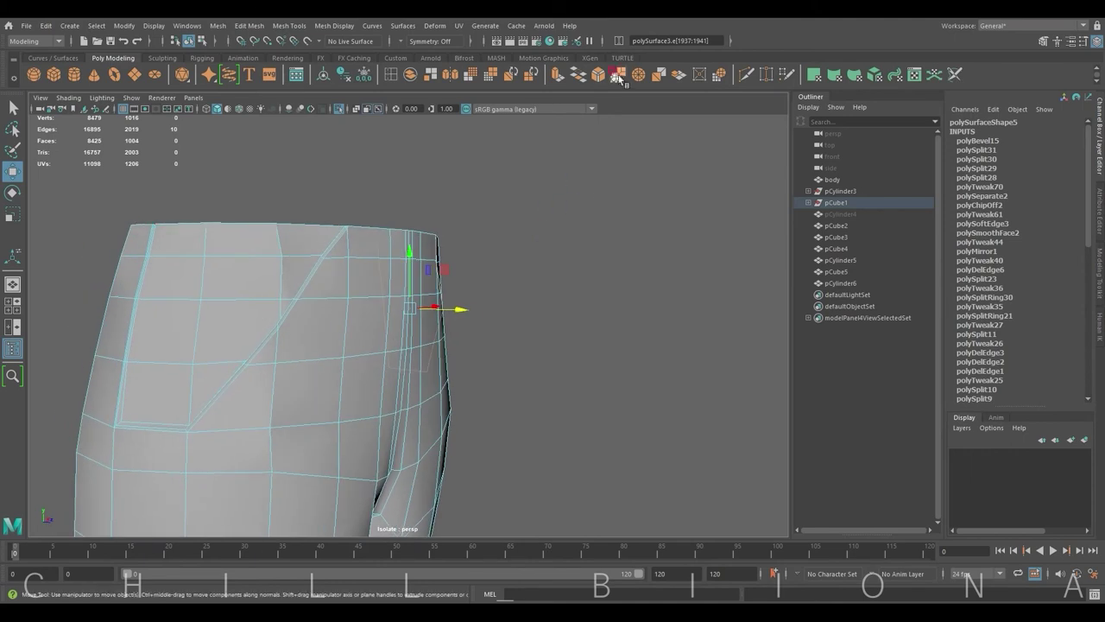
key(ctrl+b)
alt+drag(521, 325, 672, 264)
text(3)
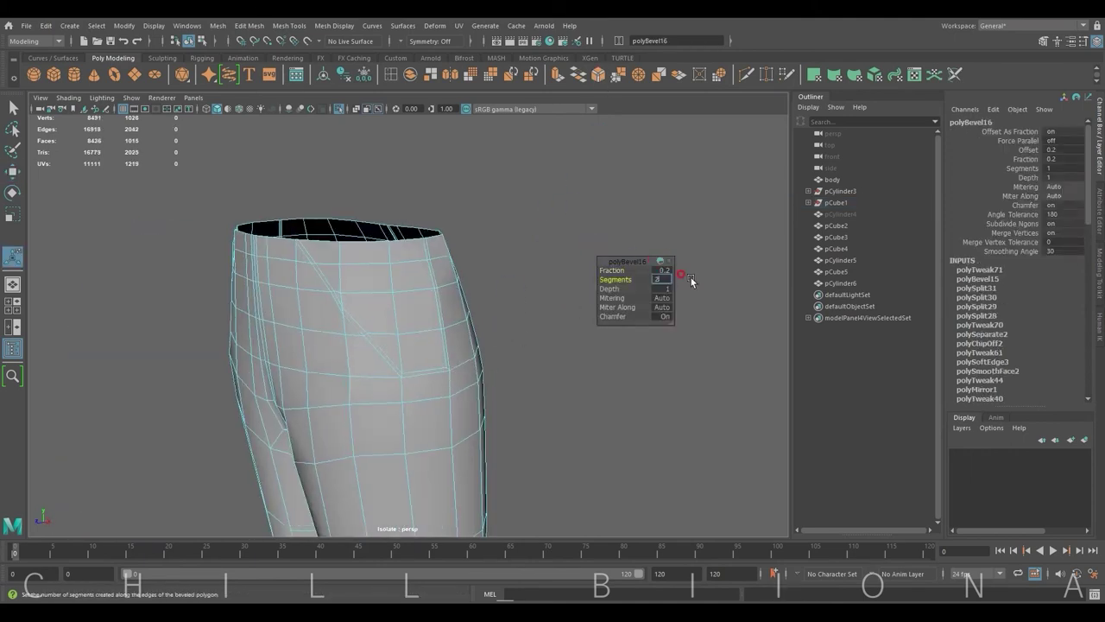
key(Return)
Move an edge near the pocket left and down.
scroll(276, 242, up, 3)
click(241, 207)
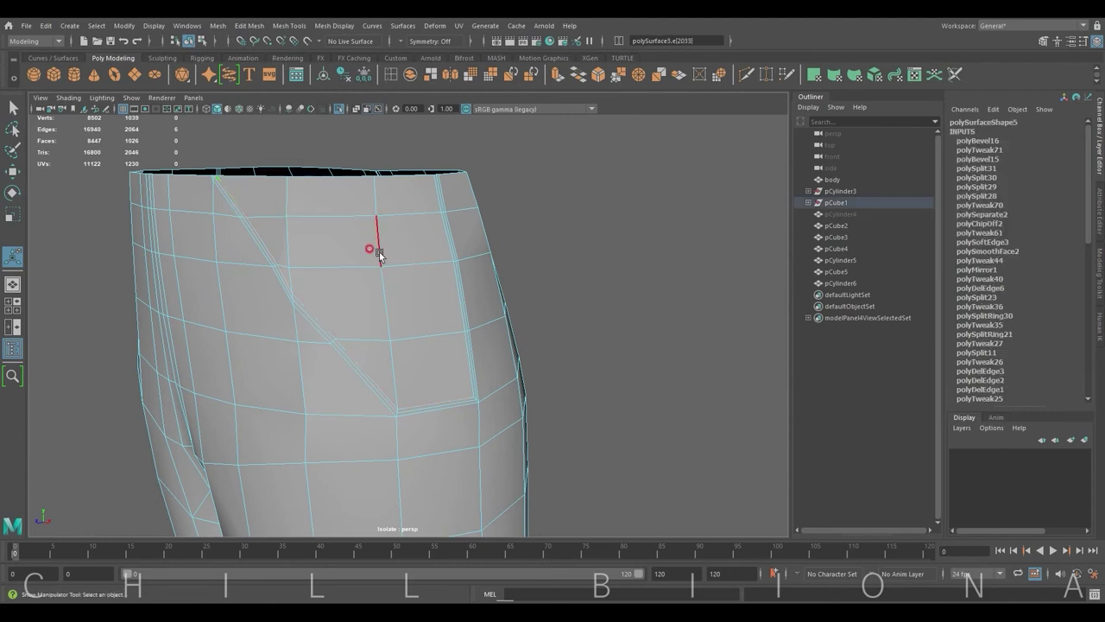
key(w)
alt+drag(379, 254, 321, 298)
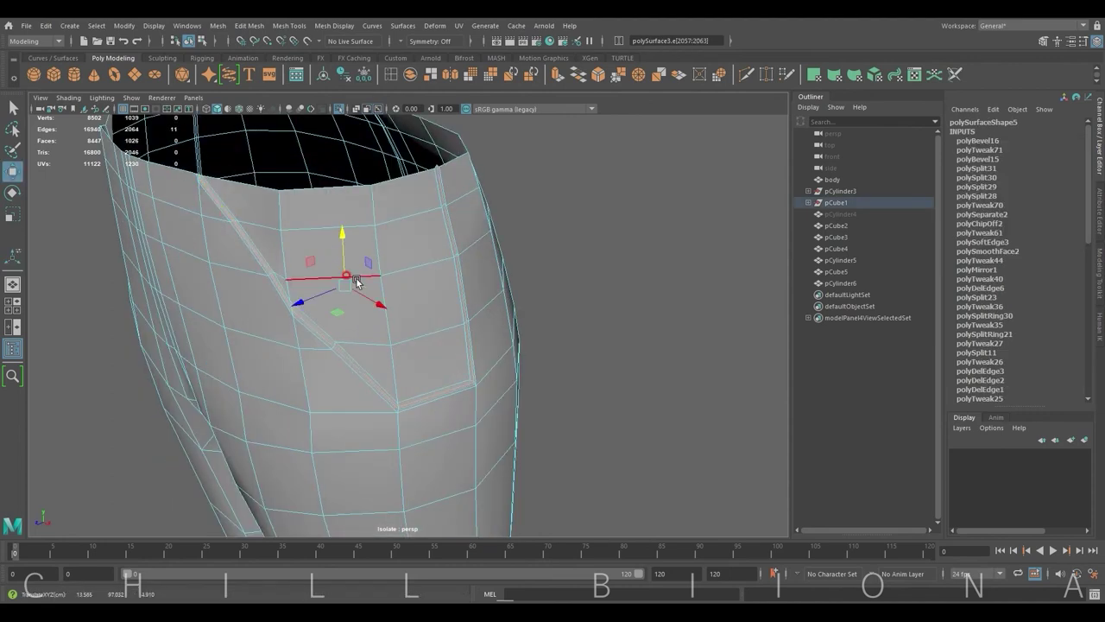
drag(343, 288, 328, 292)
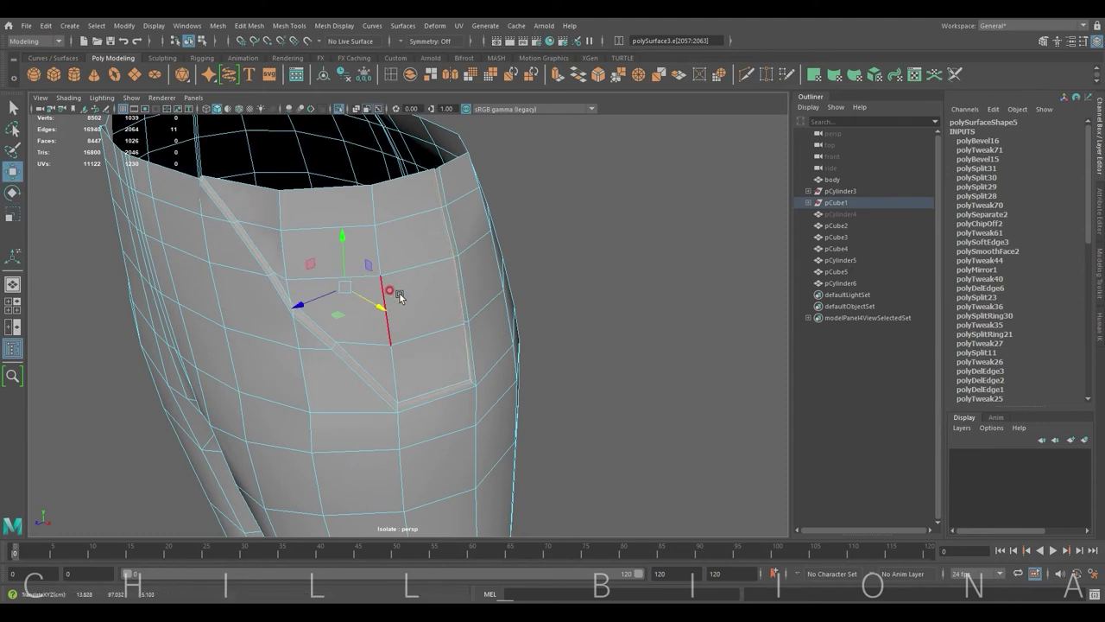
Delete the faces at the pocket corner and near the pocket top.
mouse_move(399, 296)
alt+mouse_down()
mouse_move(432, 267)
mouse_move(316, 247)
mouse_move(506, 279)
mouse_move(419, 287)
mouse_move(526, 221)
mouse_move(403, 264)
alt+mouse_up()
right_drag(403, 264, 402, 297)
click(421, 271)
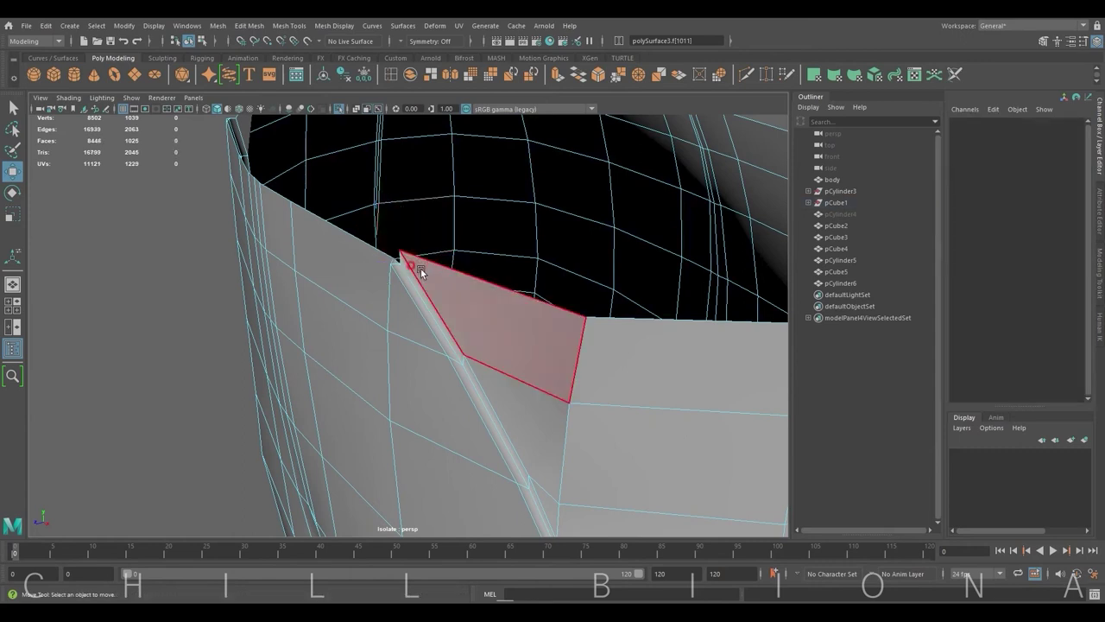
key(Delete)
mouse_move(357, 266)
alt+mouse_down()
mouse_move(528, 252)
mouse_move(464, 249)
mouse_move(511, 263)
mouse_move(430, 300)
mouse_move(382, 274)
alt+mouse_up()
click(484, 268)
key(Delete)
Select the diagonal pocket edge loop and nudge it slightly.
right_drag(484, 259, 493, 227)
mouse_move(493, 227)
alt+mouse_down()
mouse_move(440, 258)
mouse_move(383, 261)
alt+mouse_up()
double_click(382, 261)
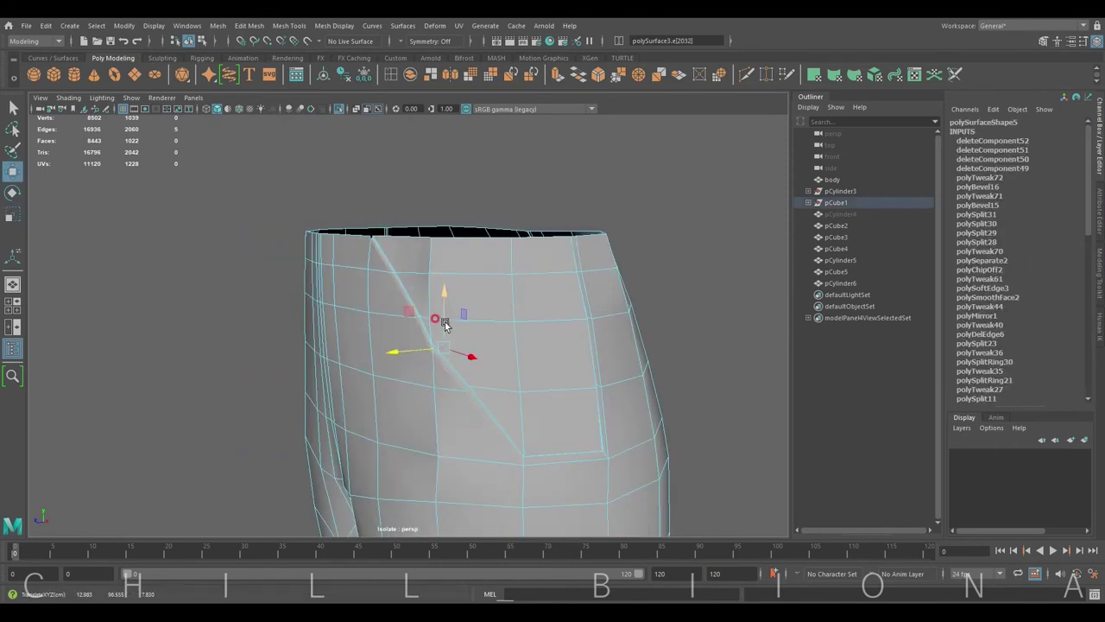
scroll(461, 357, up, 5)
alt+drag(461, 358, 283, 250)
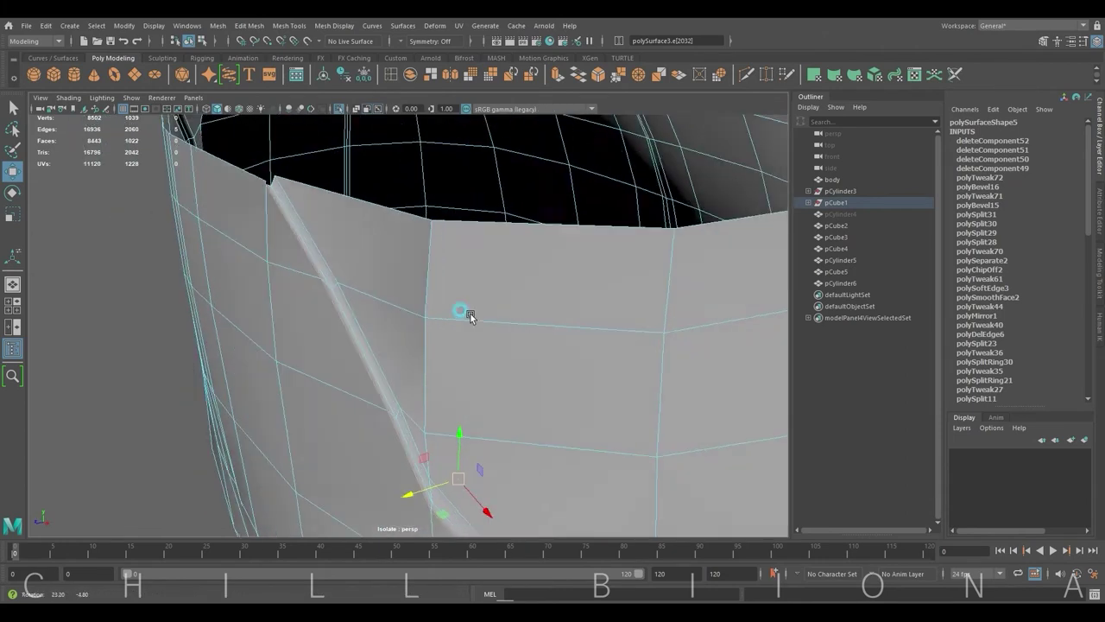
middle_drag(351, 265, 387, 385)
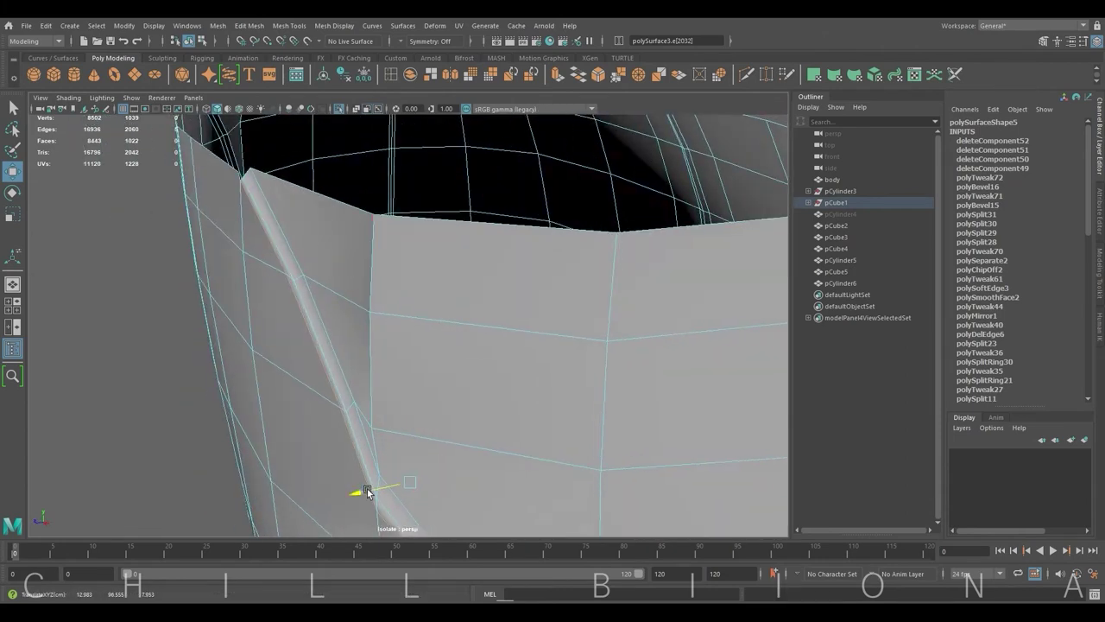
scroll(481, 475, down, 5)
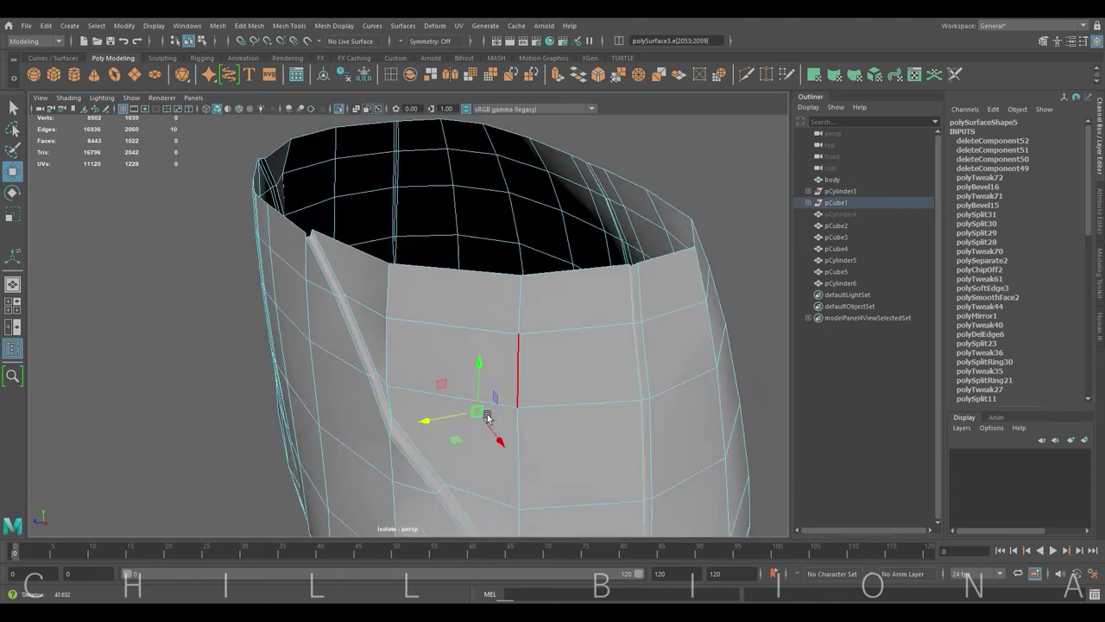
mouse_move(486, 422)
alt+mouse_down()
mouse_move(577, 414)
mouse_move(519, 419)
mouse_move(642, 429)
mouse_move(451, 432)
mouse_move(298, 229)
mouse_move(457, 249)
alt+mouse_up()
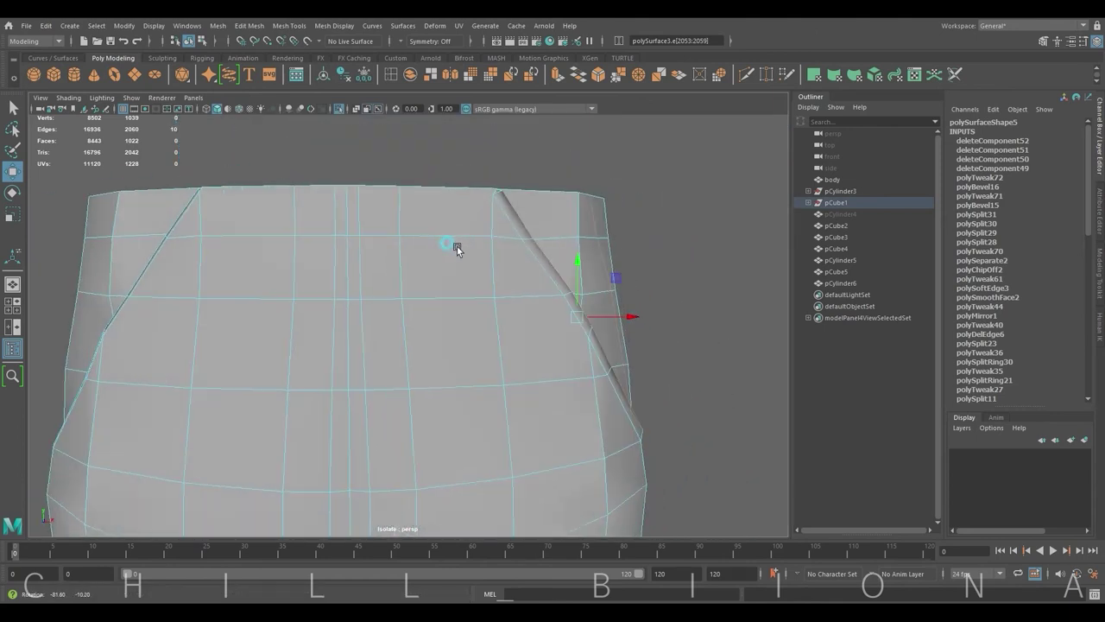
Check the edge atop the diagonal seam, then show the whole character again.
click(510, 222)
alt+drag(510, 223, 623, 411)
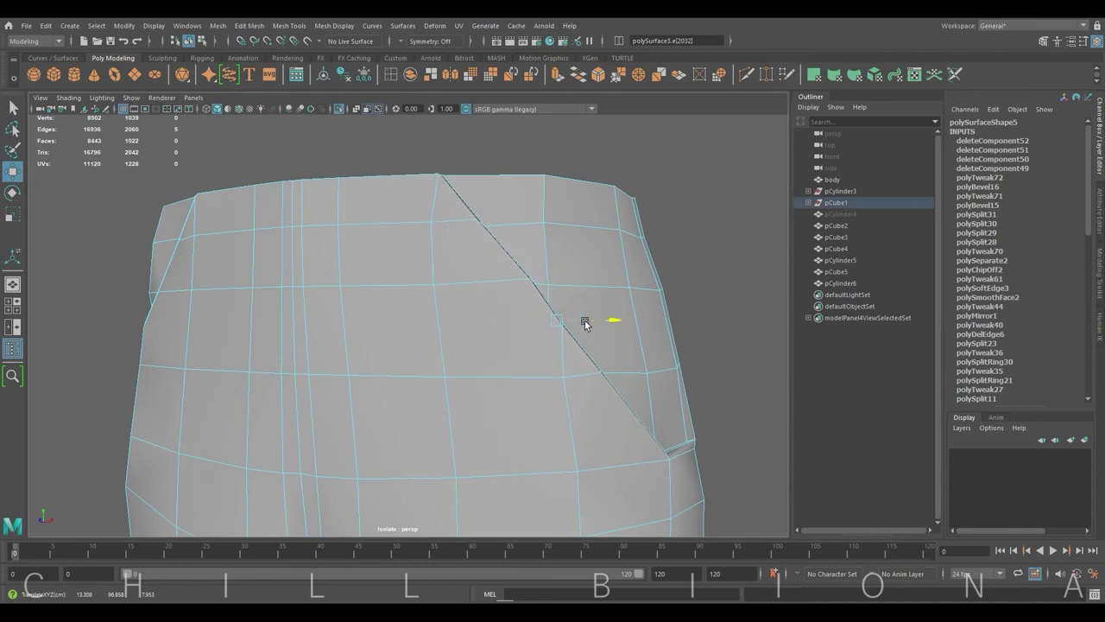
mouse_move(557, 286)
alt+mouse_down()
mouse_move(523, 374)
mouse_move(345, 237)
mouse_move(442, 176)
mouse_move(430, 227)
mouse_move(424, 202)
mouse_move(576, 244)
mouse_move(525, 247)
mouse_move(524, 326)
alt+mouse_up()
click(442, 175)
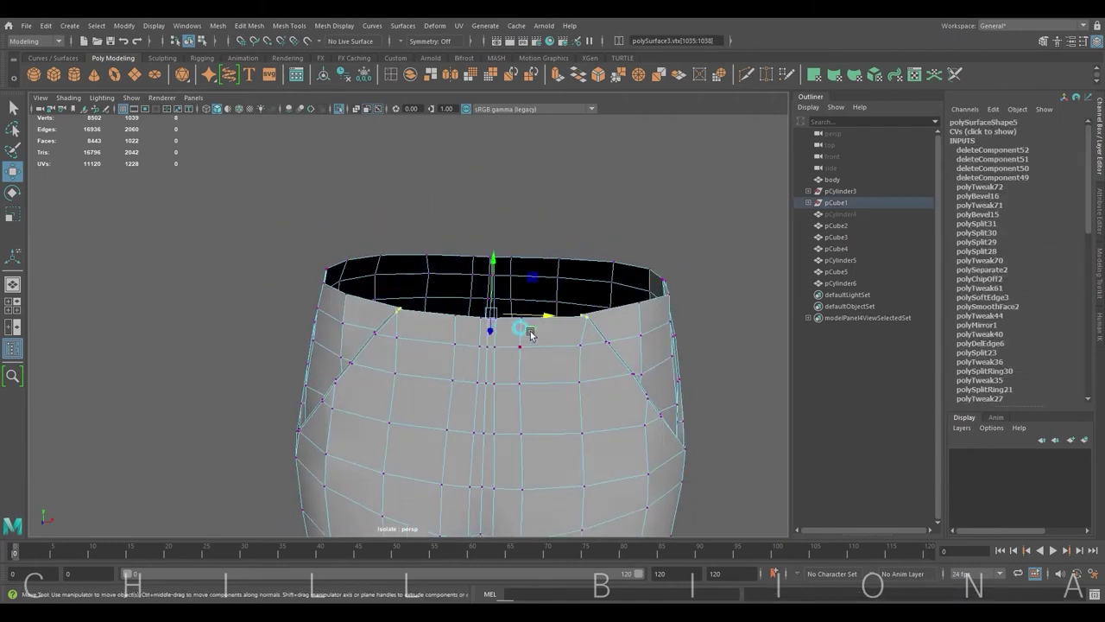
key(r)
key(ctrl+1)
mouse_move(407, 131)
alt+mouse_down()
mouse_move(562, 296)
mouse_move(501, 338)
mouse_move(383, 332)
alt+mouse_up()
Drag a hip vertex to reshape the side of the hips.
key(w)
click(357, 321)
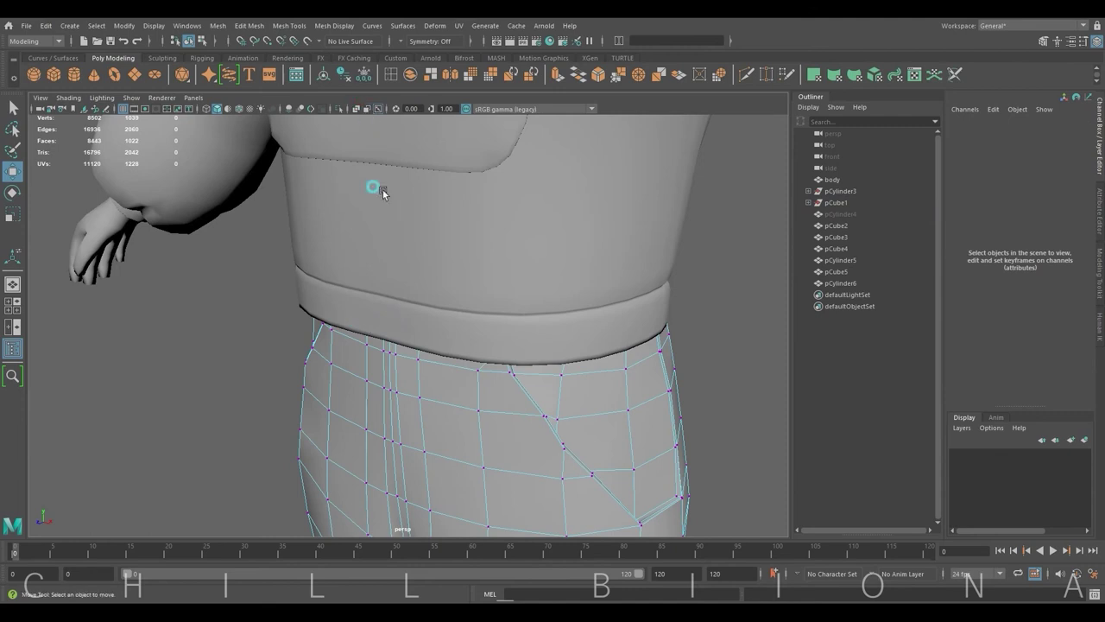
alt+drag(383, 193, 518, 296)
click(361, 299)
mouse_move(361, 300)
alt+mouse_down()
mouse_move(446, 337)
mouse_move(414, 300)
mouse_move(488, 303)
alt+mouse_up()
scroll(661, 278, down, 3)
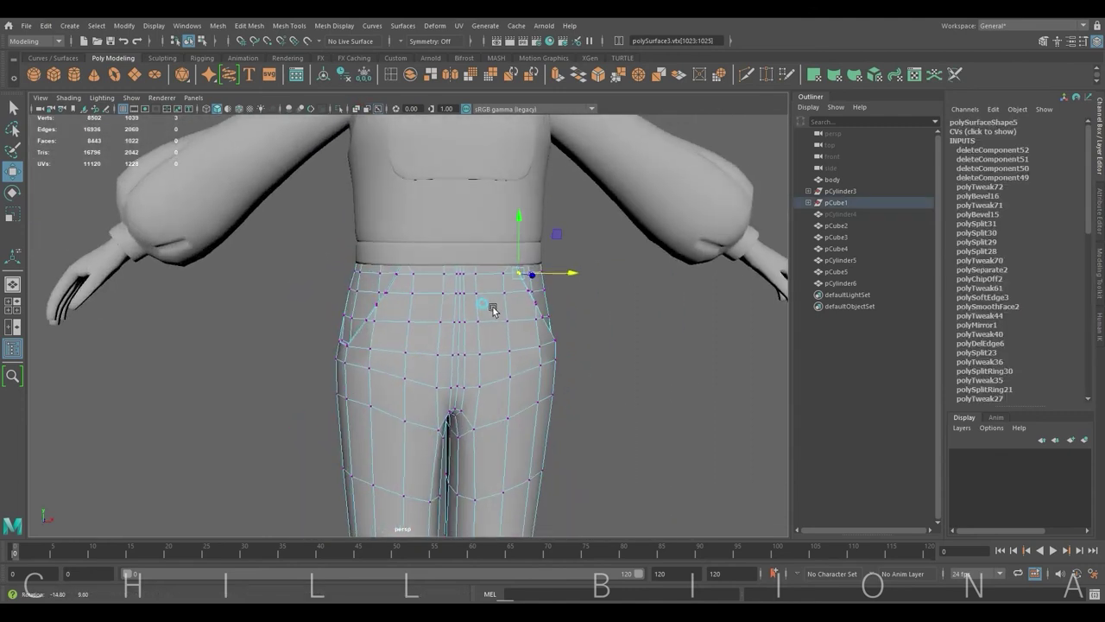
click(559, 300)
Apply Mesh Display > Soften Edge to the pants for smooth shading.
right_drag(569, 303, 638, 268)
click(249, 25)
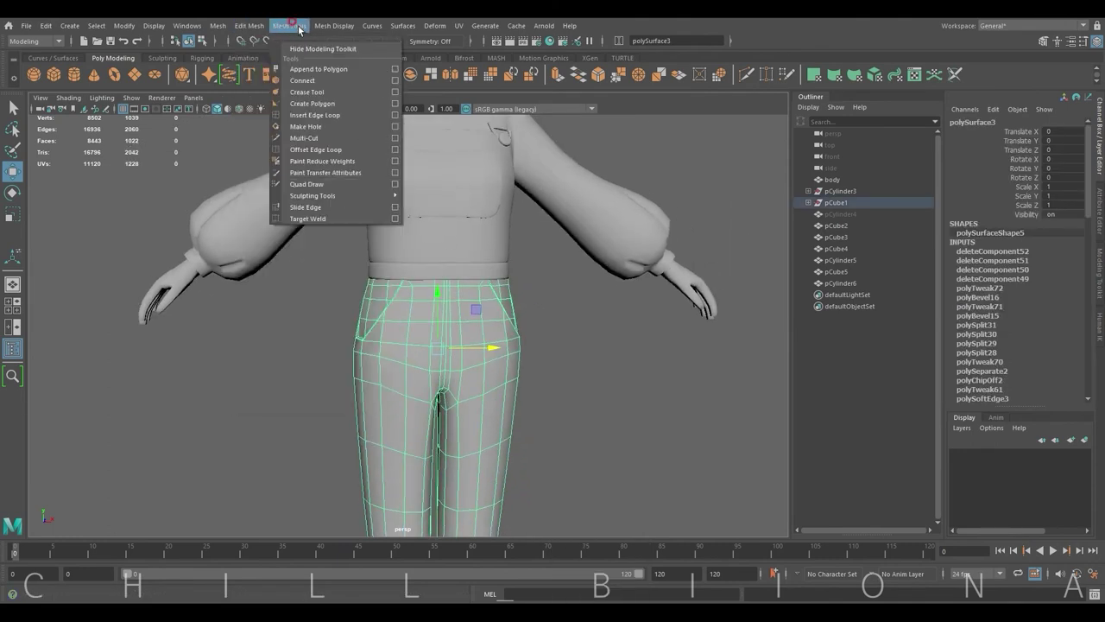
click(349, 132)
alt+drag(579, 328, 605, 348)
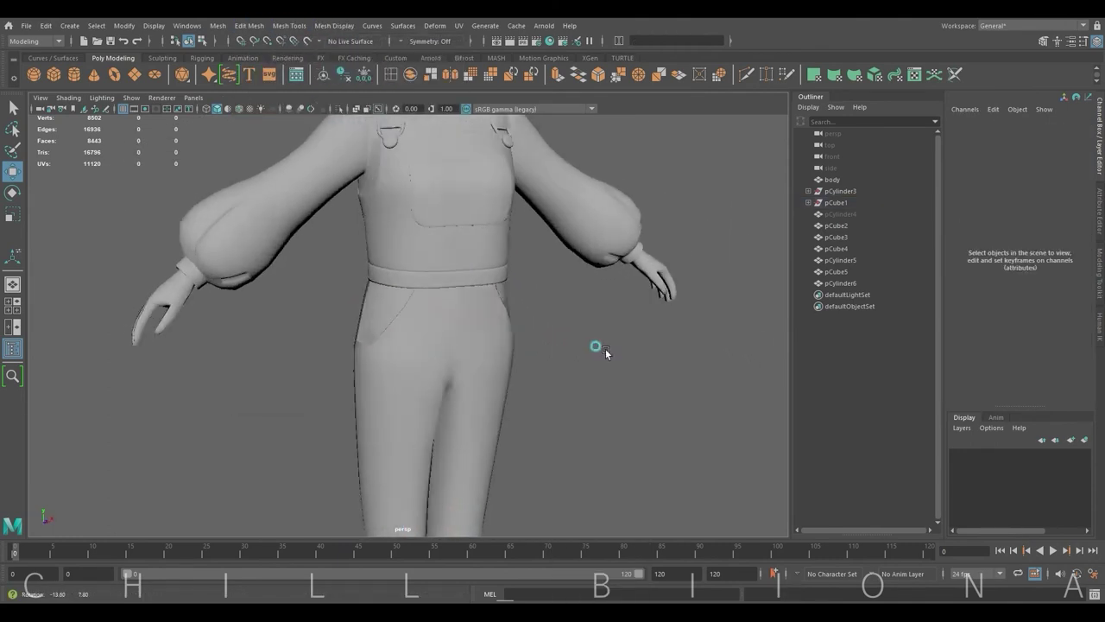
scroll(607, 348, up, 3)
click(404, 319)
scroll(404, 319, up, 3)
scroll(414, 302, up, 3)
Select the pocket's outer-corner vertex on the hip, then pick the small round button.
right_drag(338, 352, 303, 316)
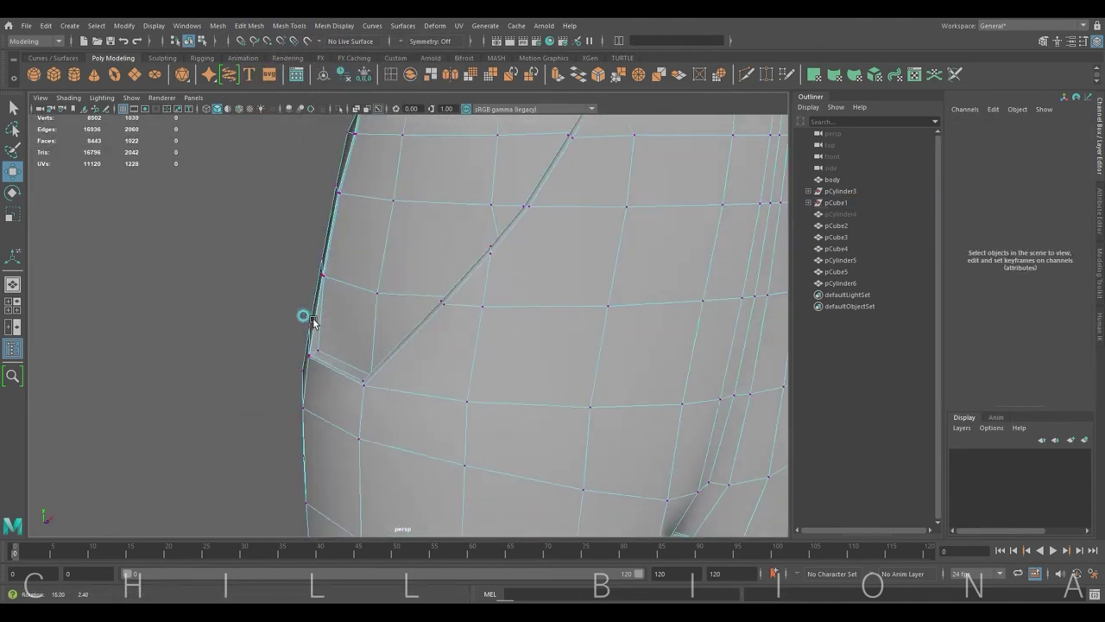
click(339, 348)
click(307, 328)
scroll(567, 286, up, 3)
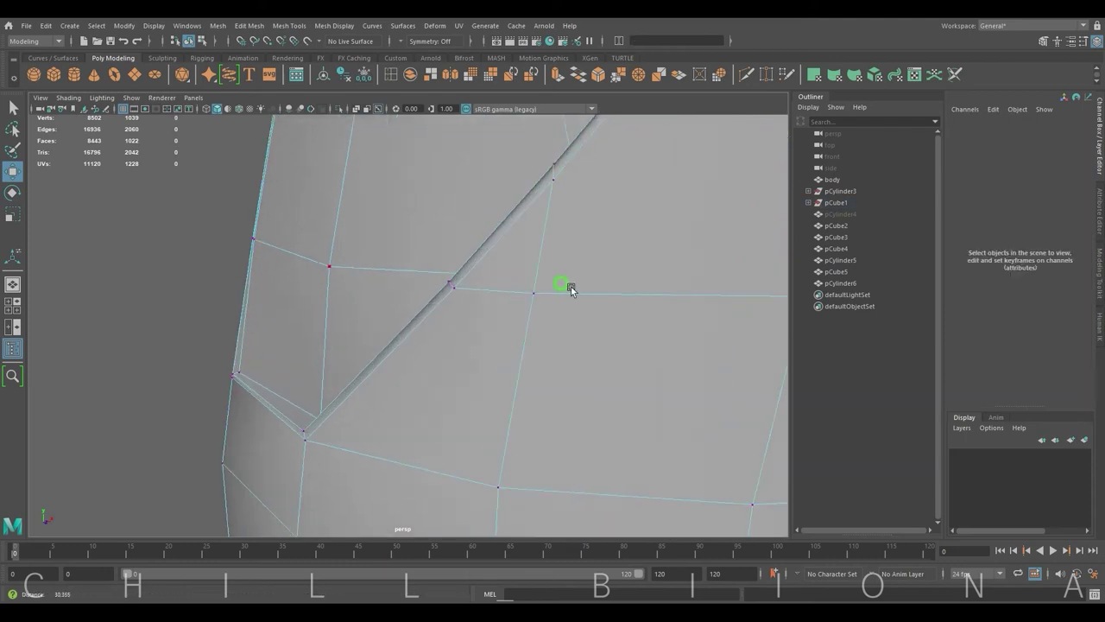
mouse_move(567, 285)
alt+mouse_down()
mouse_move(303, 382)
mouse_move(365, 380)
mouse_move(255, 385)
alt+mouse_up()
click(255, 385)
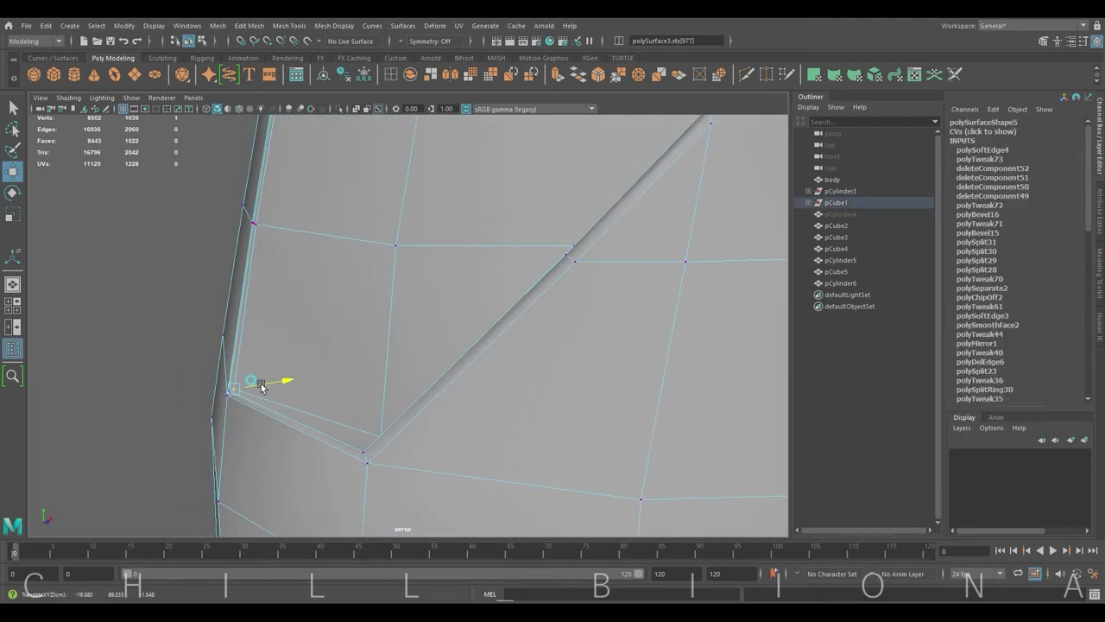
scroll(486, 288, down, 3)
scroll(432, 225, down, 8)
click(383, 154)
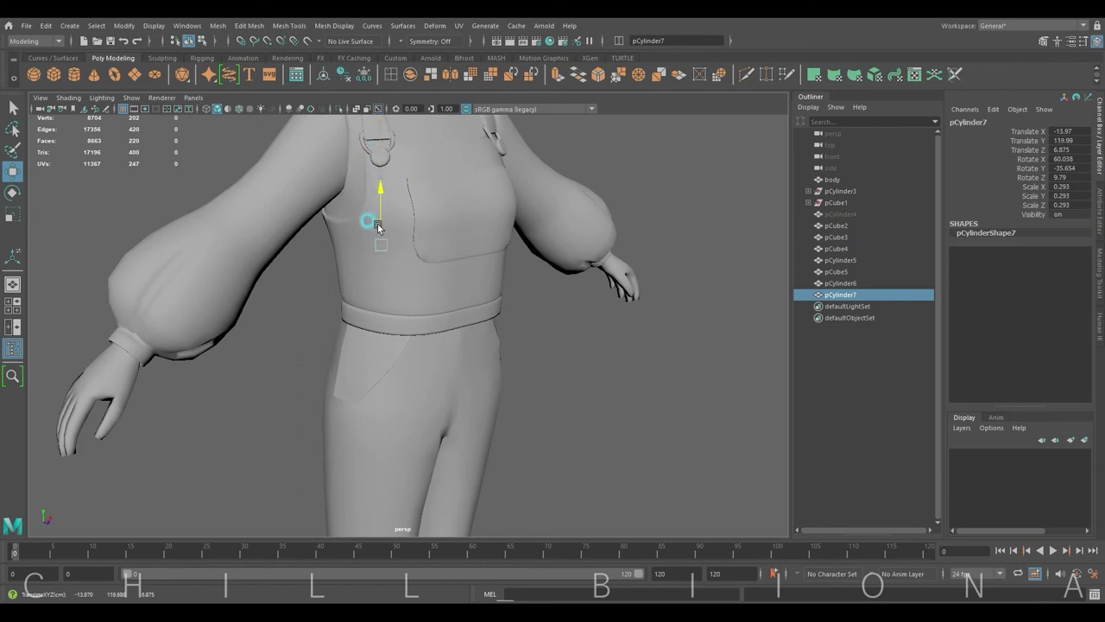
Shrink the button, move it onto the pants' side and tilt it against the hip.
key(f)
key(r)
drag(414, 334, 356, 322)
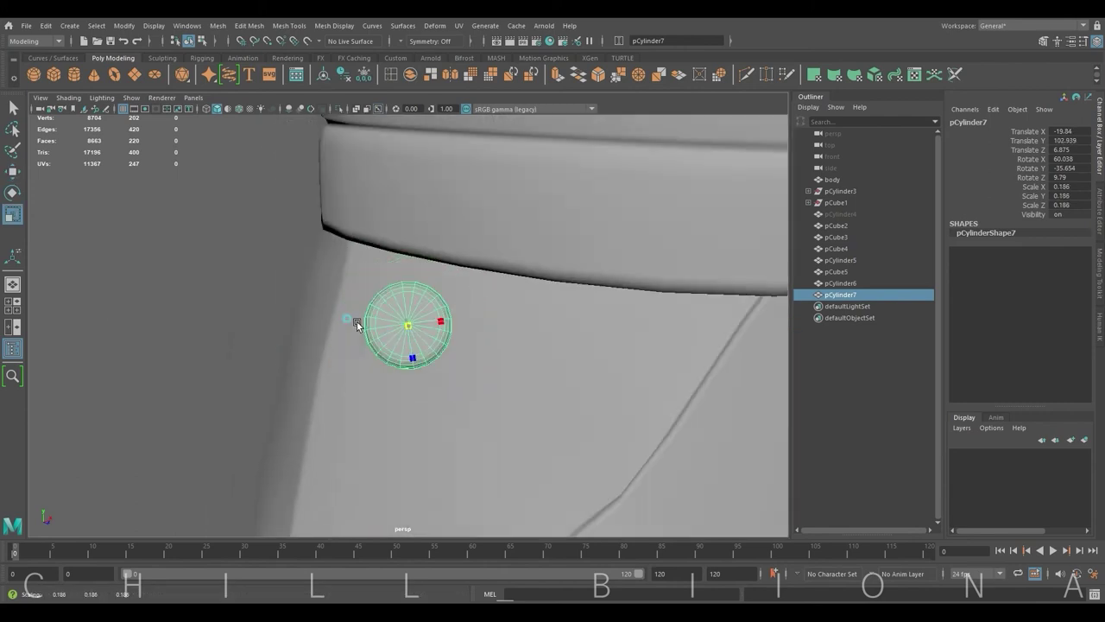
key(w)
key(f)
mouse_move(516, 336)
mouse_down()
mouse_move(251, 335)
mouse_move(239, 377)
mouse_move(449, 259)
mouse_move(456, 293)
mouse_move(432, 372)
mouse_up()
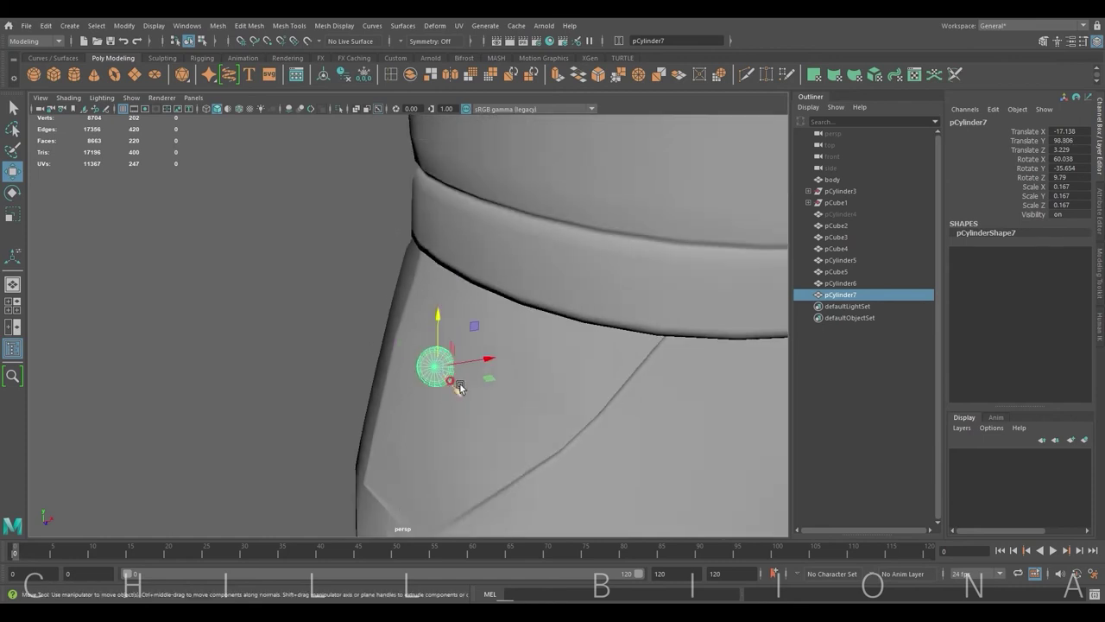
key(e)
mouse_move(408, 303)
mouse_down()
mouse_move(397, 343)
mouse_move(402, 330)
mouse_move(423, 333)
mouse_move(371, 328)
mouse_up()
key(w)
Rotate the button further to match the hip angle.
click(229, 109)
alt+drag(345, 259, 441, 372)
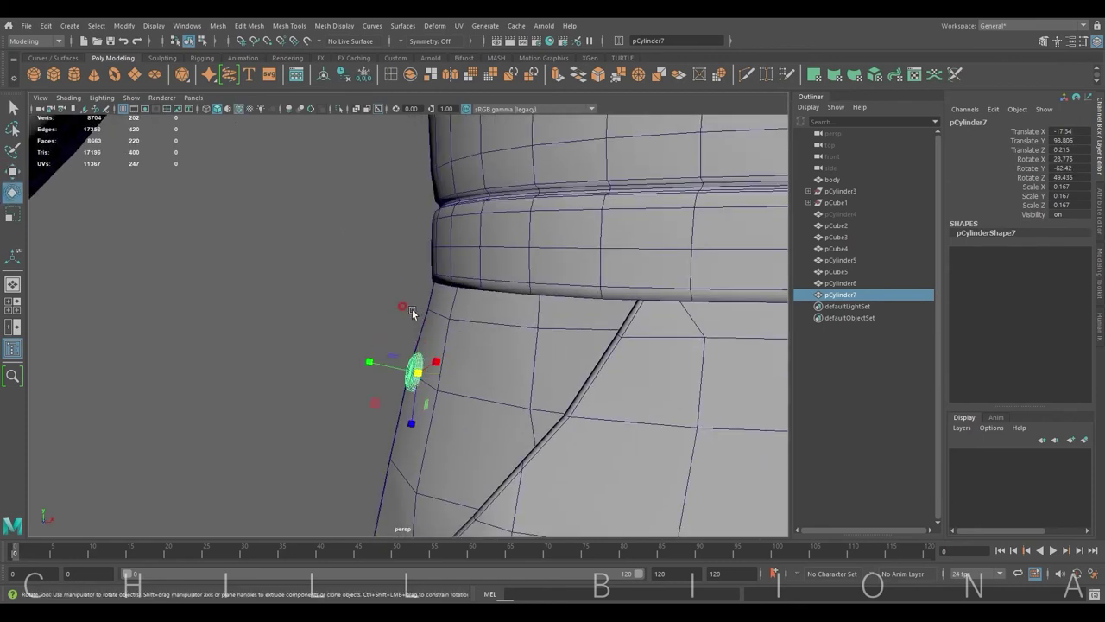
mouse_move(412, 311)
mouse_down()
mouse_move(388, 330)
mouse_move(484, 371)
mouse_move(321, 390)
mouse_up()
key(w)
key(e)
key(w)
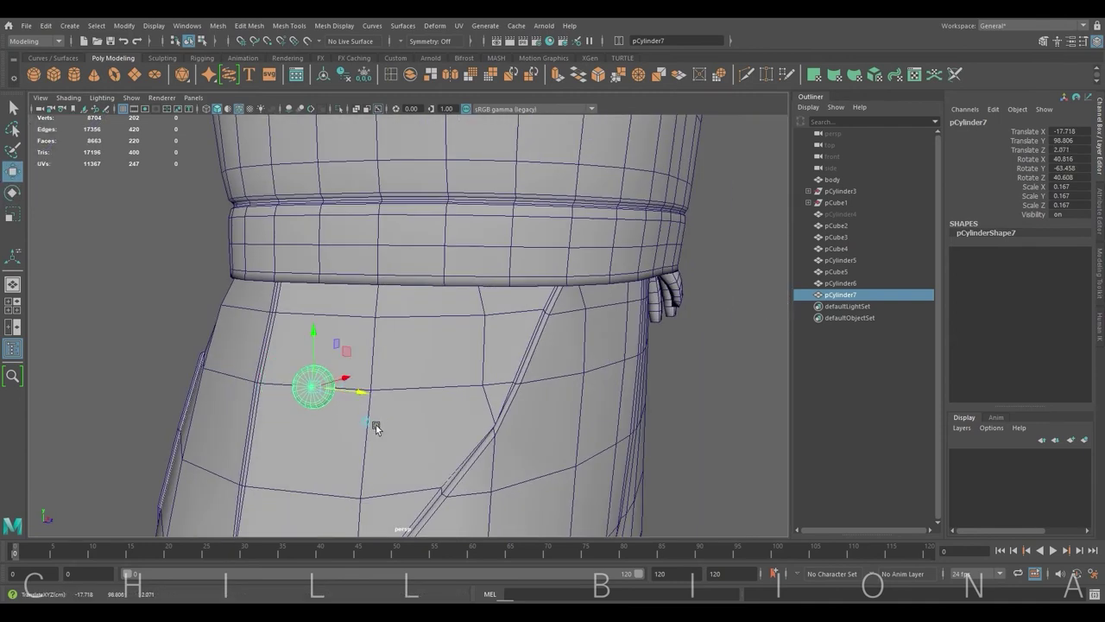
mouse_move(375, 424)
alt+mouse_down()
mouse_move(440, 382)
mouse_move(405, 355)
mouse_move(407, 380)
alt+mouse_up()
Duplicate the button and place the copy lower on the hip.
key(ctrl+d)
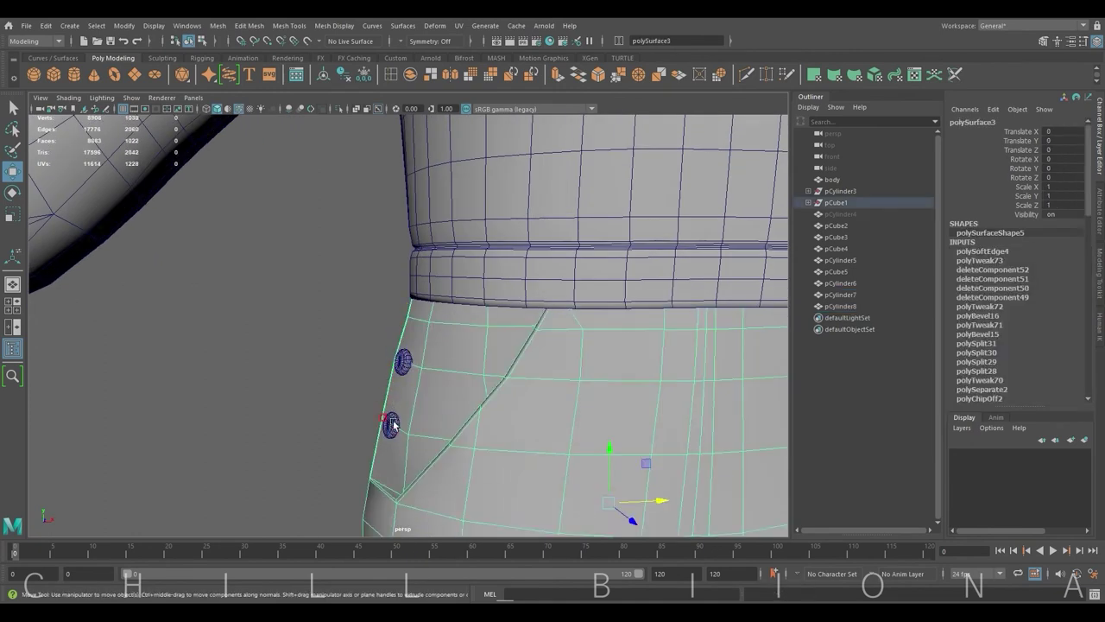
mouse_move(433, 433)
mouse_down()
mouse_move(413, 411)
mouse_move(434, 436)
mouse_up()
key(e)
click(543, 338)
mouse_move(544, 338)
alt+mouse_down()
mouse_move(498, 358)
mouse_move(369, 348)
alt+mouse_up()
click(369, 348)
key(w)
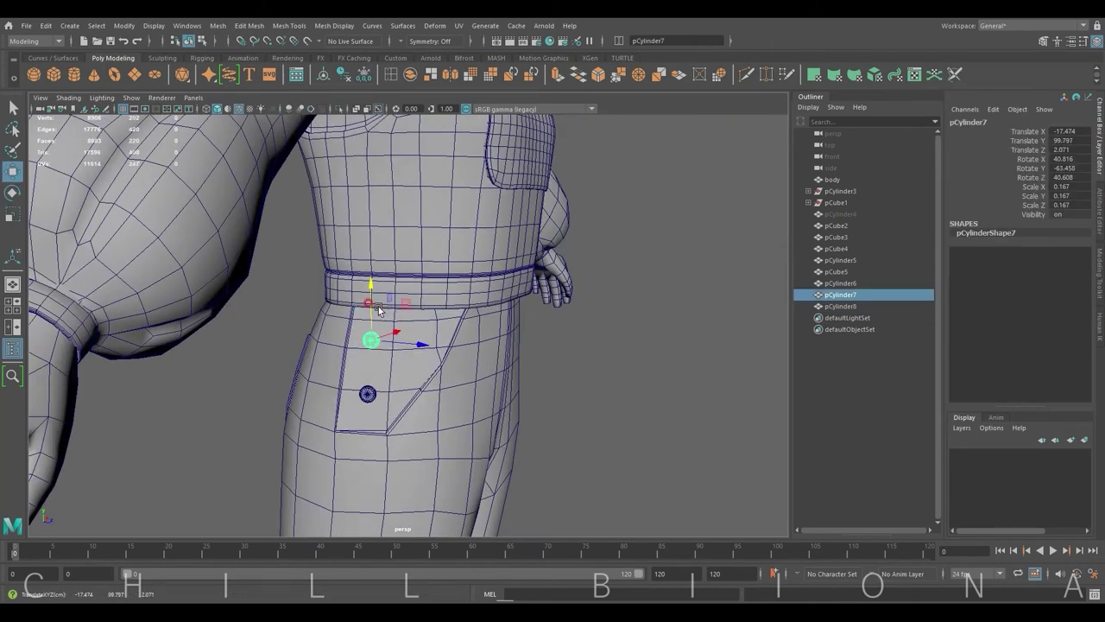
Duplicate the upper button onto the waistband, tilted to follow it.
key(ctrl+d)
mouse_move(378, 309)
mouse_down()
mouse_move(378, 259)
mouse_move(544, 314)
mouse_up()
key(f)
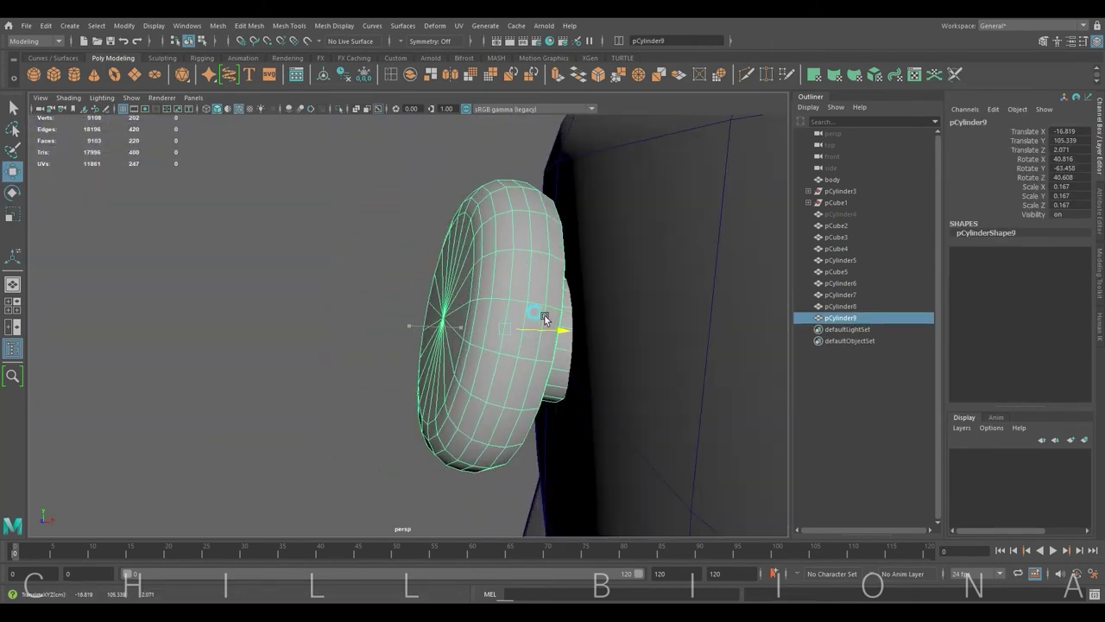
key(e)
mouse_move(481, 286)
mouse_down()
mouse_move(532, 320)
mouse_move(525, 277)
mouse_up()
key(w)
alt+right_drag(525, 276, 133, 350)
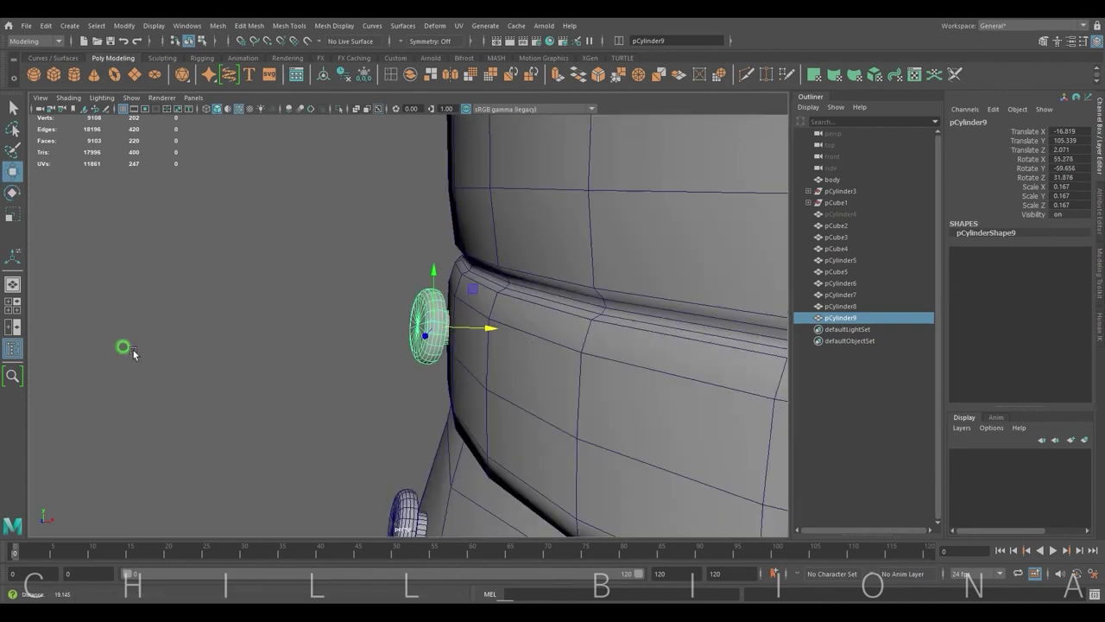
alt+drag(133, 349, 413, 335)
Mirror the hip buttons to the other side of the pants.
click(413, 335)
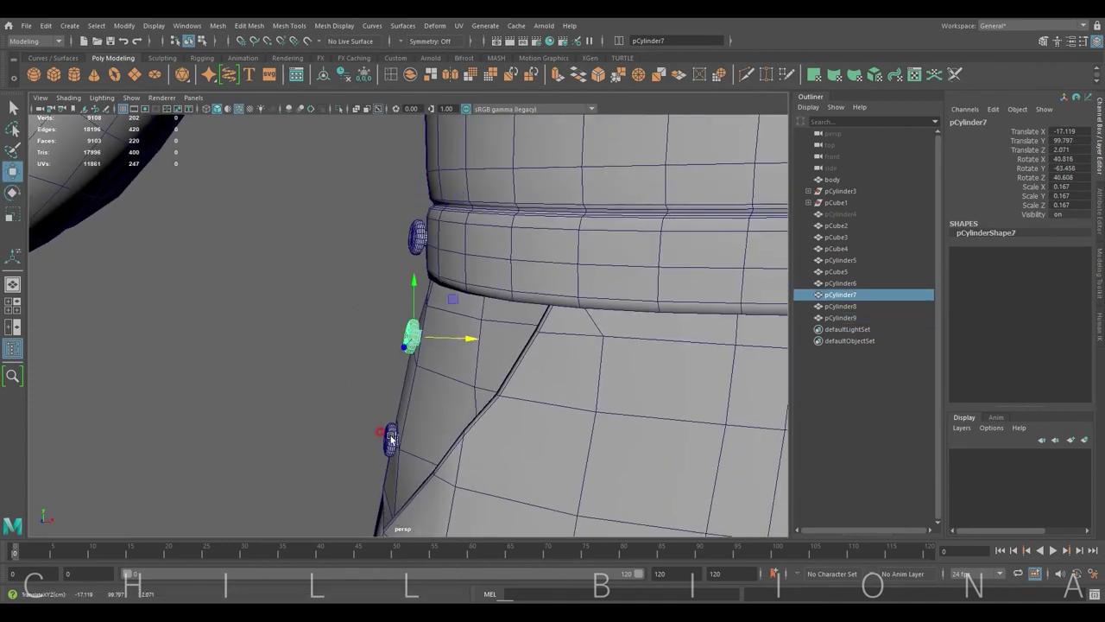
key(e)
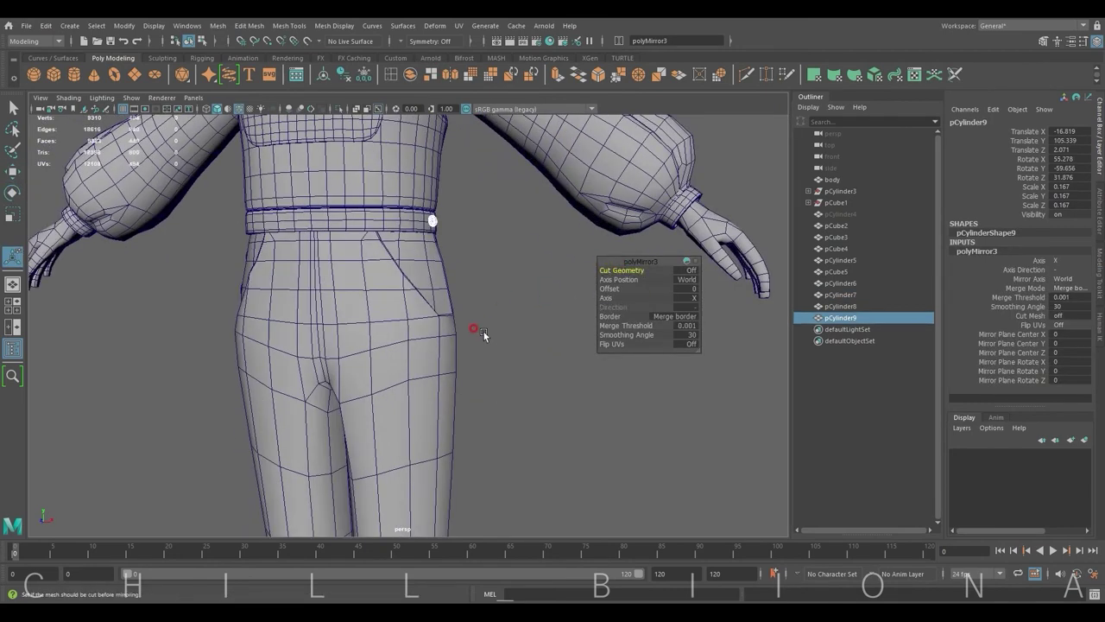
alt+drag(484, 335, 515, 340)
click(293, 249)
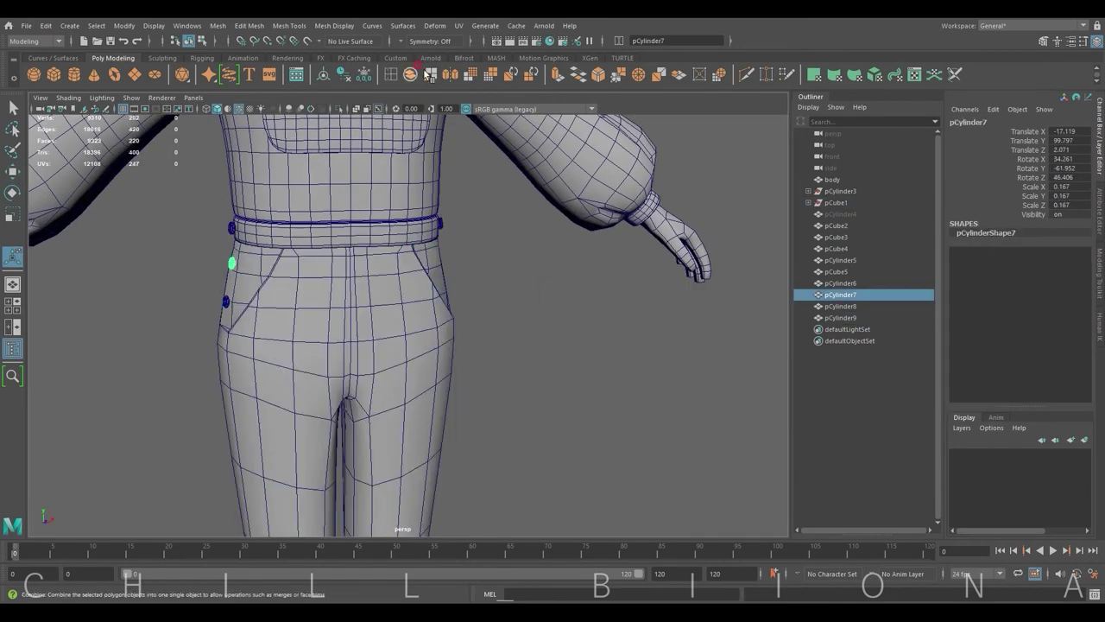
alt+drag(536, 293, 522, 310)
click(521, 310)
shift+right_drag(532, 255, 542, 257)
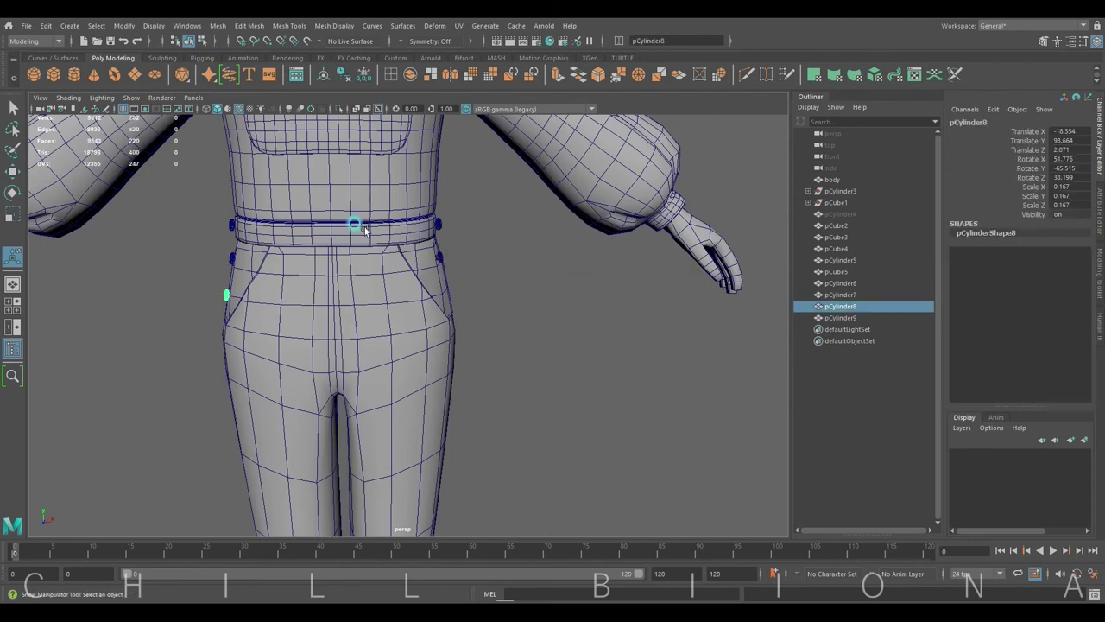
click(525, 380)
alt+drag(525, 383, 581, 389)
Detach selected waistband faces as a separate belt-loop piece.
click(397, 362)
key(r)
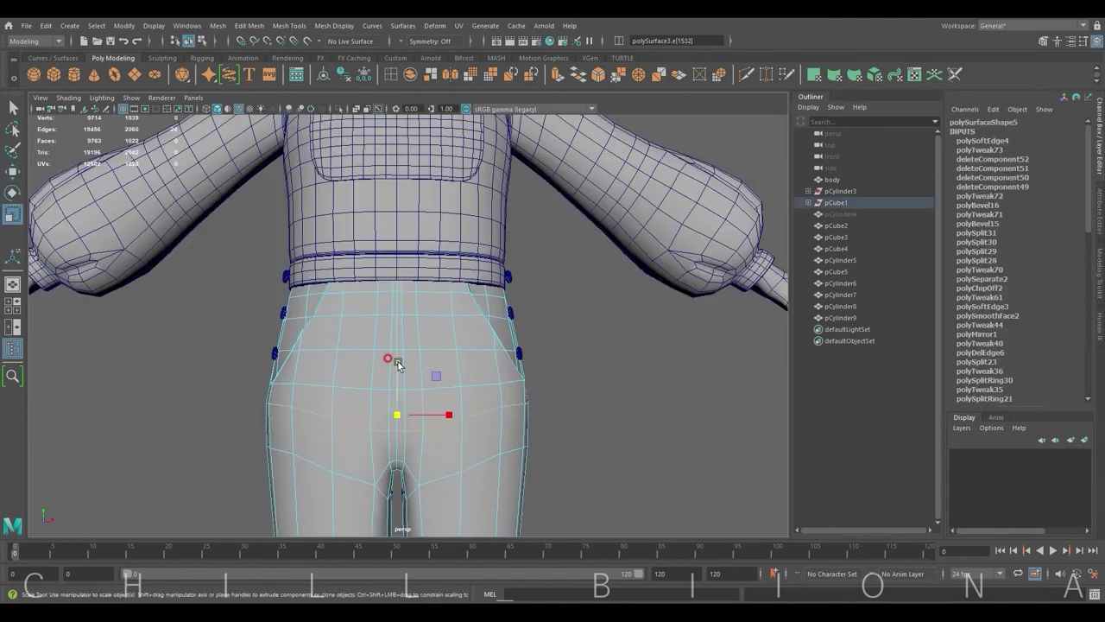
scroll(397, 419, up, 10)
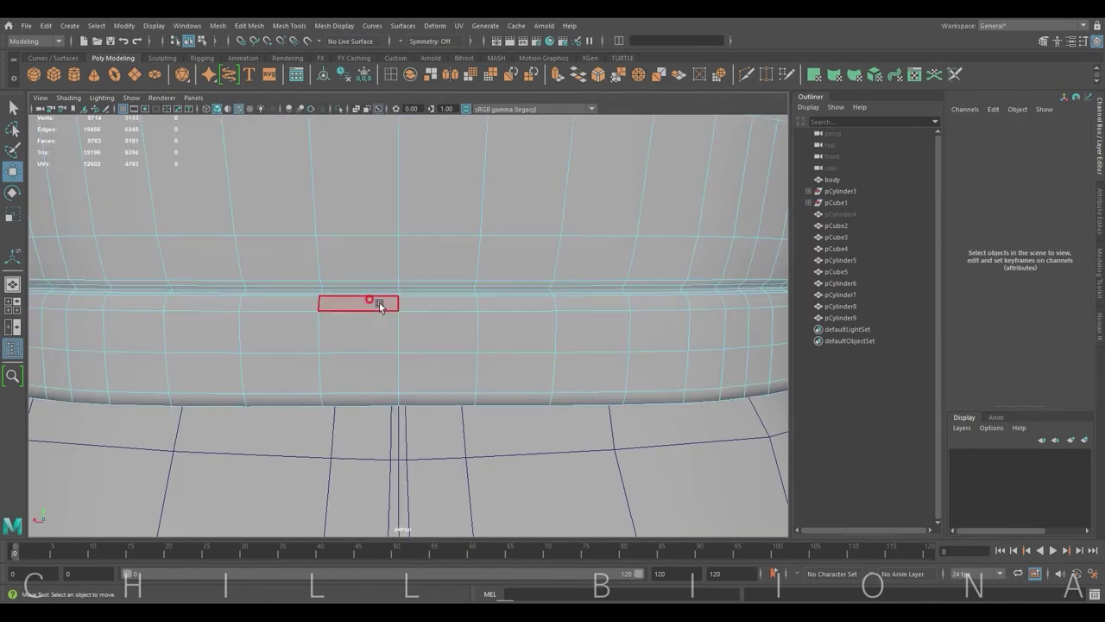
click(358, 303)
key(f)
key(w)
mouse_move(436, 226)
alt+mouse_down()
mouse_move(395, 342)
mouse_move(414, 306)
alt+mouse_up()
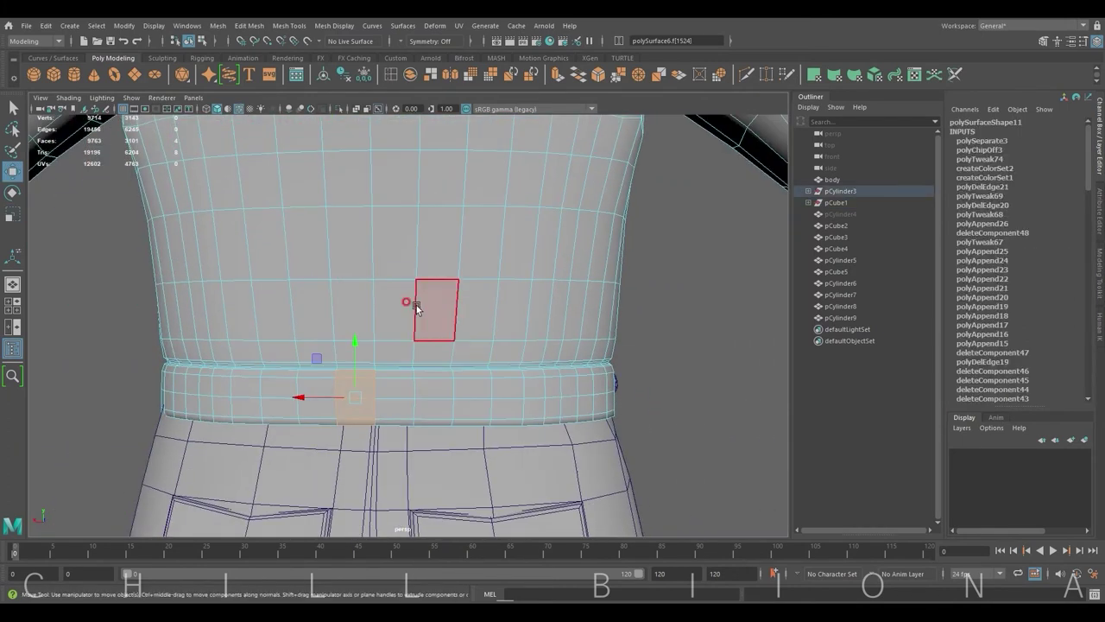
scroll(414, 306, up, 3)
shift+right_drag(479, 311, 419, 308)
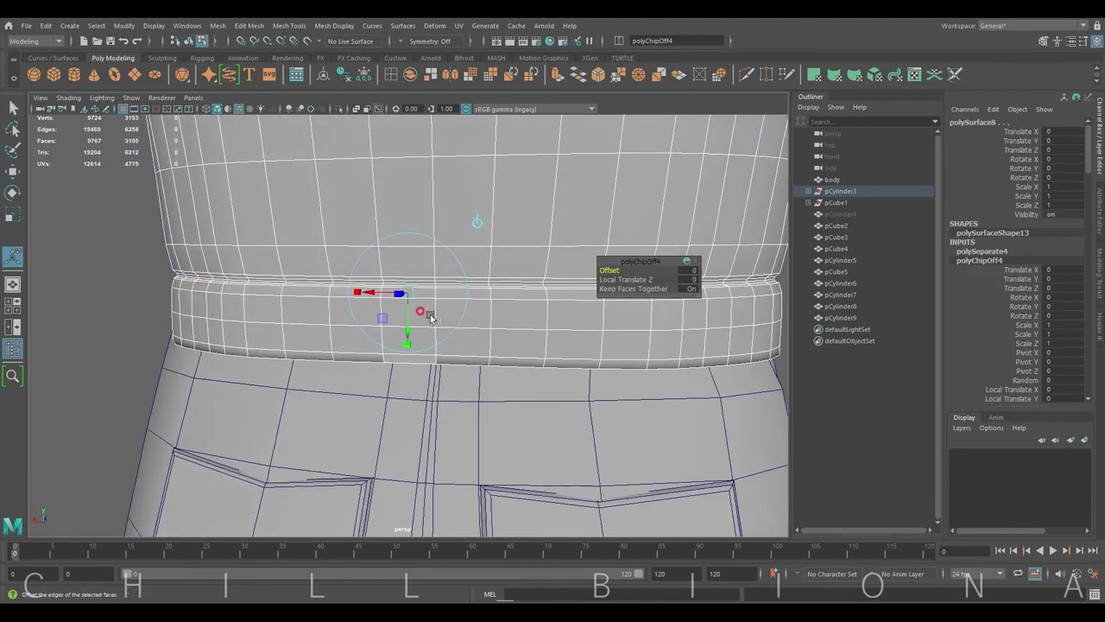
mouse_move(419, 309)
alt+mouse_down()
mouse_move(409, 361)
mouse_move(360, 223)
alt+mouse_up()
Extrude the strip's edge and pull it to shape the loop.
click(409, 362)
key(w)
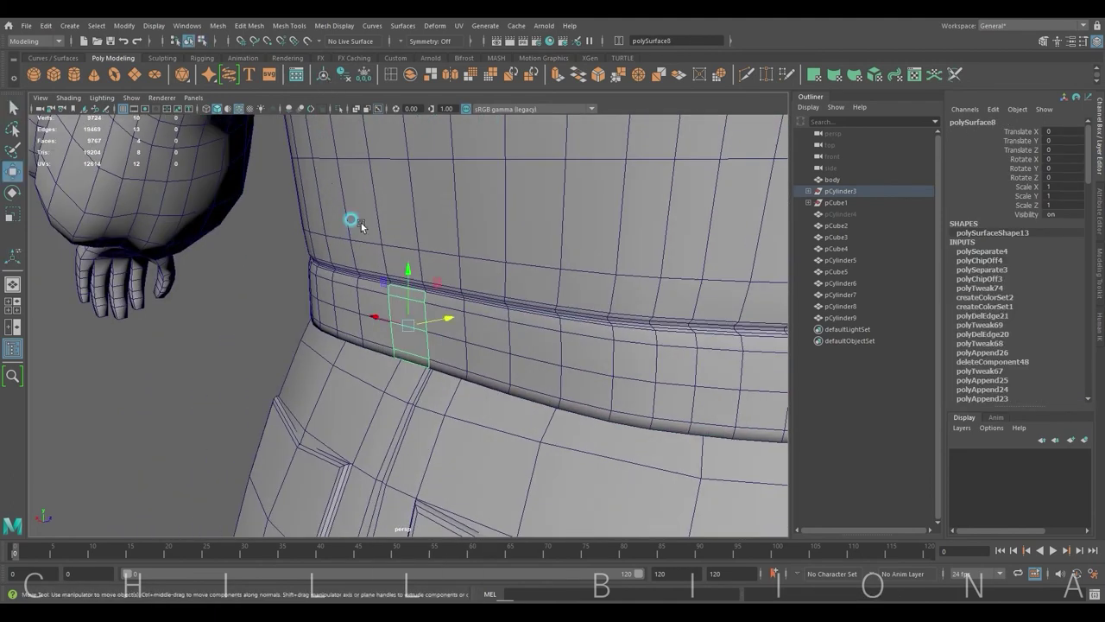
key(ctrl+e)
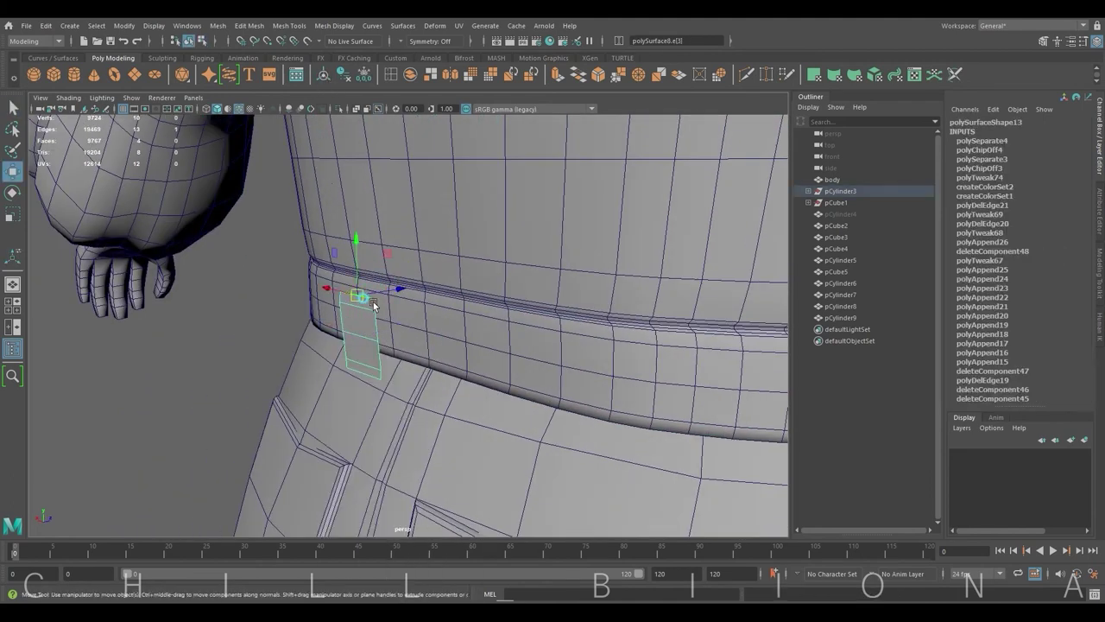
mouse_move(370, 298)
alt+mouse_down()
mouse_move(356, 357)
mouse_move(415, 320)
alt+mouse_up()
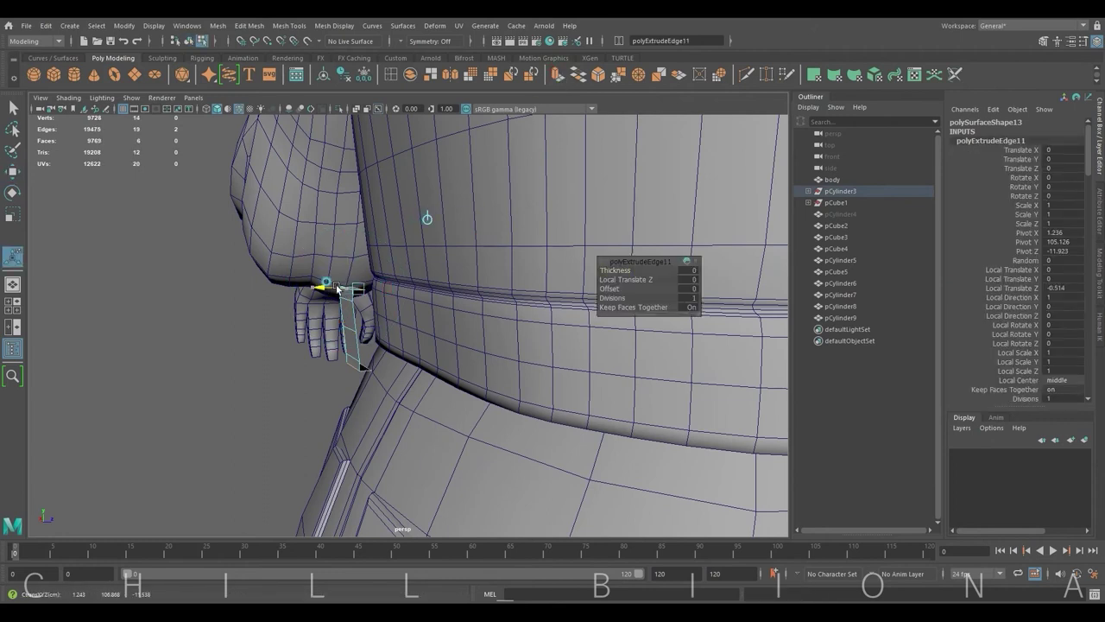
alt+drag(338, 290, 332, 304)
click(329, 310)
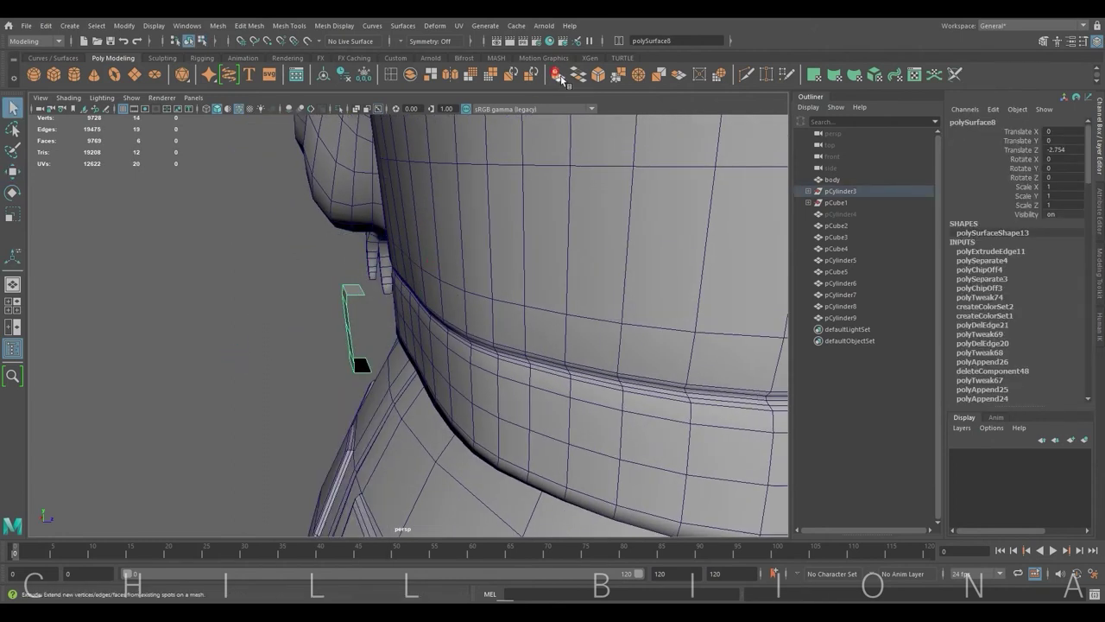
Extrude the loop's faces 0.5 in local Z, then bevel a corner edge with 2 segments.
click(557, 75)
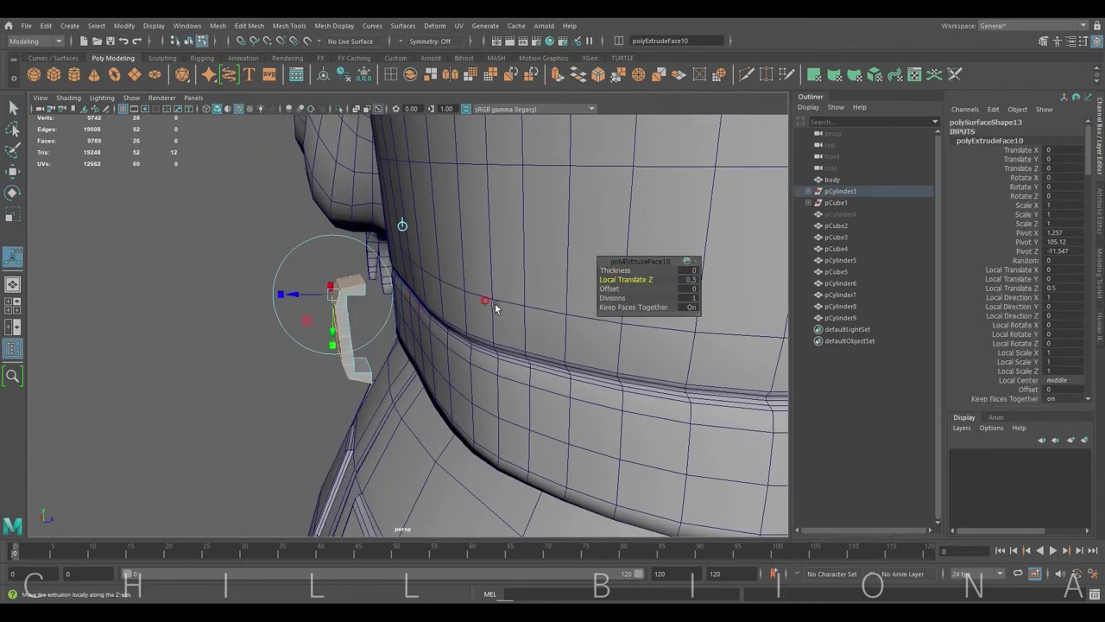
alt+drag(607, 269, 272, 347)
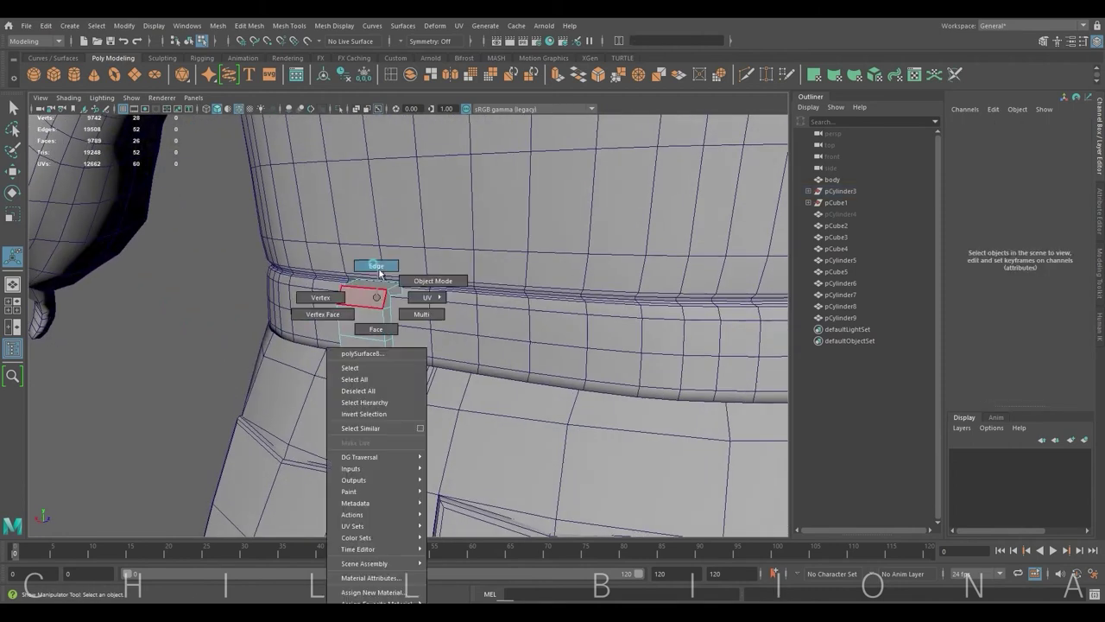
right_drag(371, 297, 375, 290)
click(375, 291)
key(w)
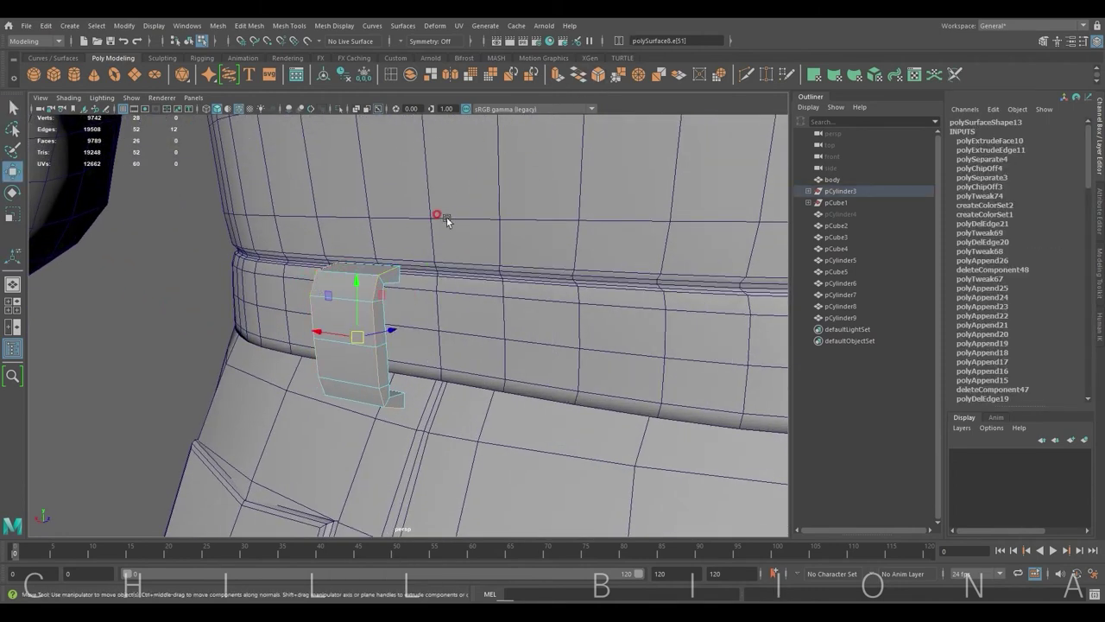
click(599, 77)
middle_drag(607, 270, 630, 270)
Isolate the belt loop and scale its top vertices to 0.834 × 0.692.
alt+drag(630, 270, 587, 328)
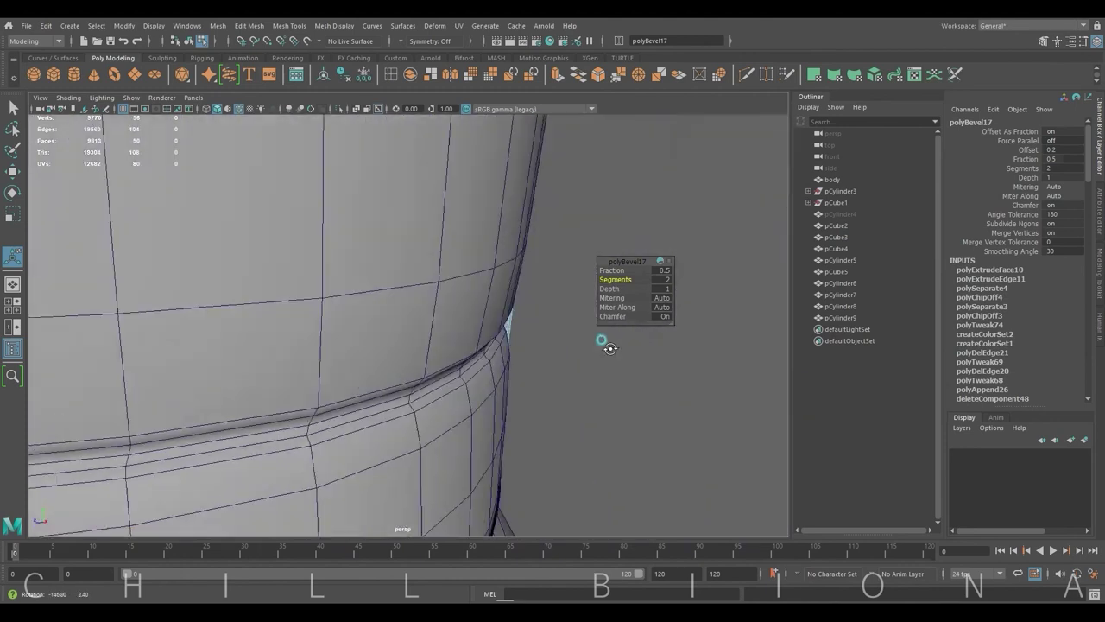
right_drag(493, 313, 493, 262)
click(339, 109)
alt+drag(538, 303, 479, 288)
right_drag(479, 288, 479, 324)
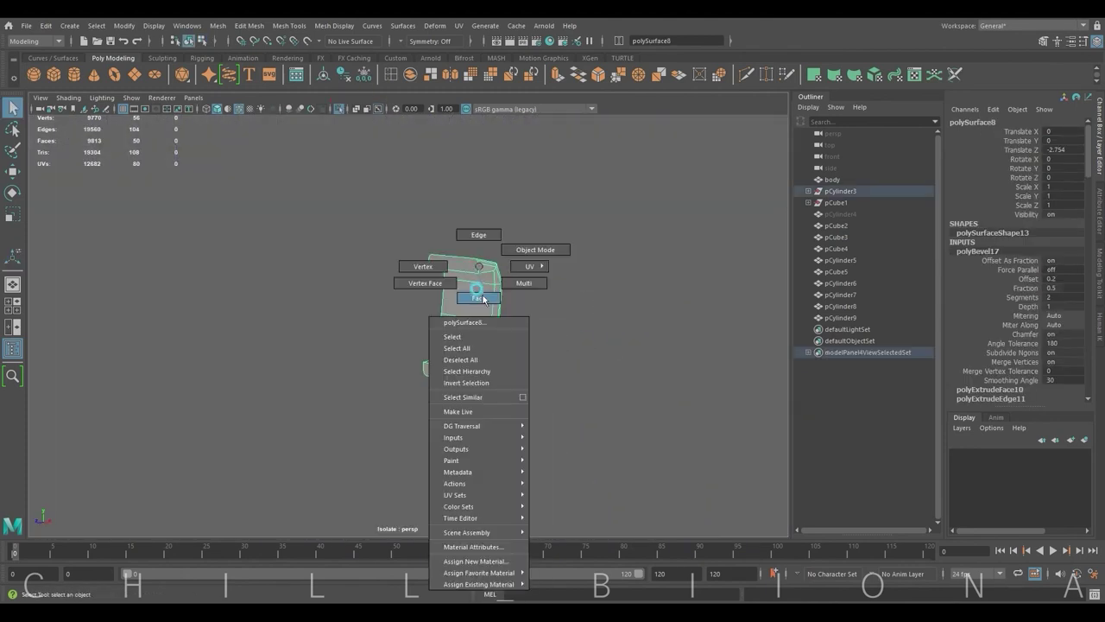
alt+drag(493, 364, 470, 341)
right_drag(481, 297, 481, 242)
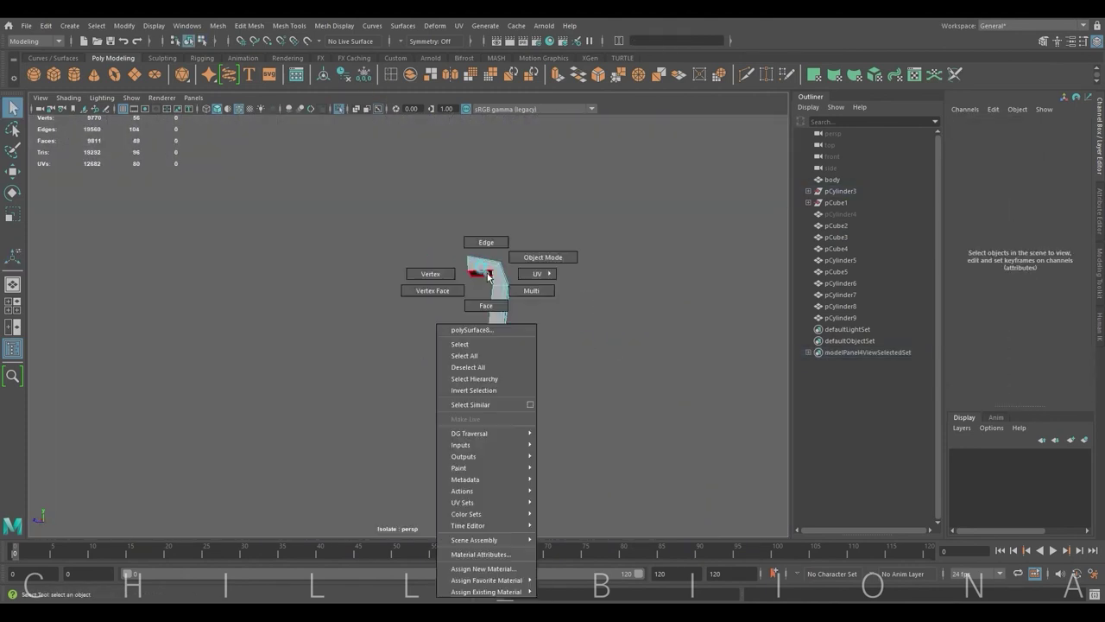
drag(426, 222, 481, 279)
key(r)
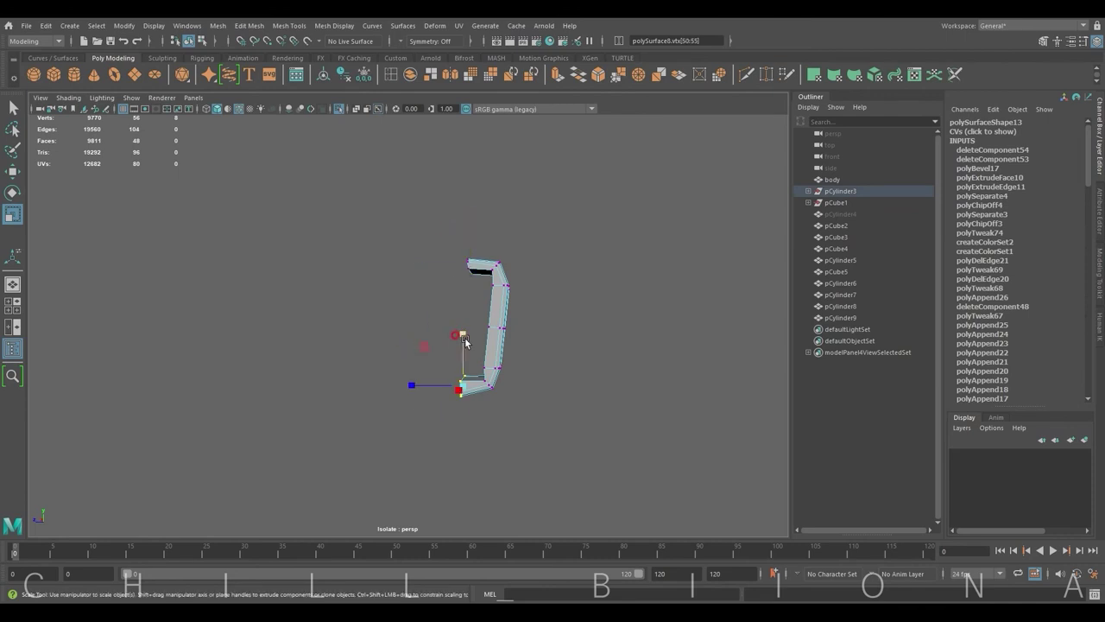
Move the belt loop onto the front of the waistband.
right_drag(523, 320, 535, 292)
key(w)
alt+drag(535, 292, 466, 259)
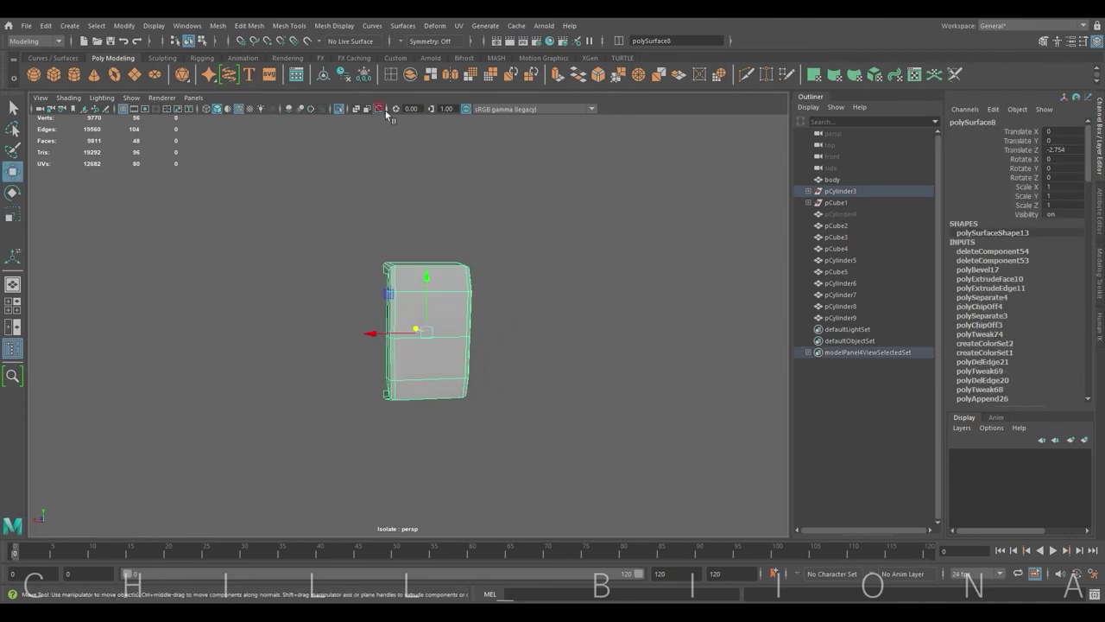
click(338, 110)
mouse_move(441, 338)
mouse_down()
mouse_move(395, 326)
mouse_move(446, 352)
mouse_move(399, 327)
mouse_up()
mouse_move(600, 341)
alt+mouse_down()
mouse_move(469, 400)
mouse_move(515, 380)
mouse_move(567, 380)
mouse_move(386, 307)
alt+mouse_up()
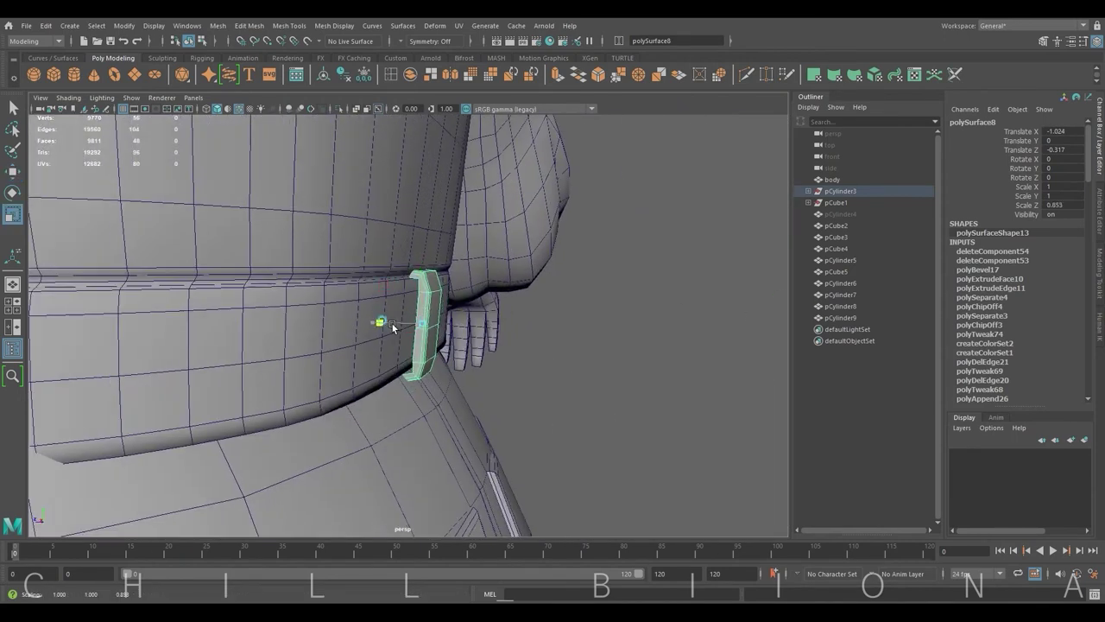
key(f)
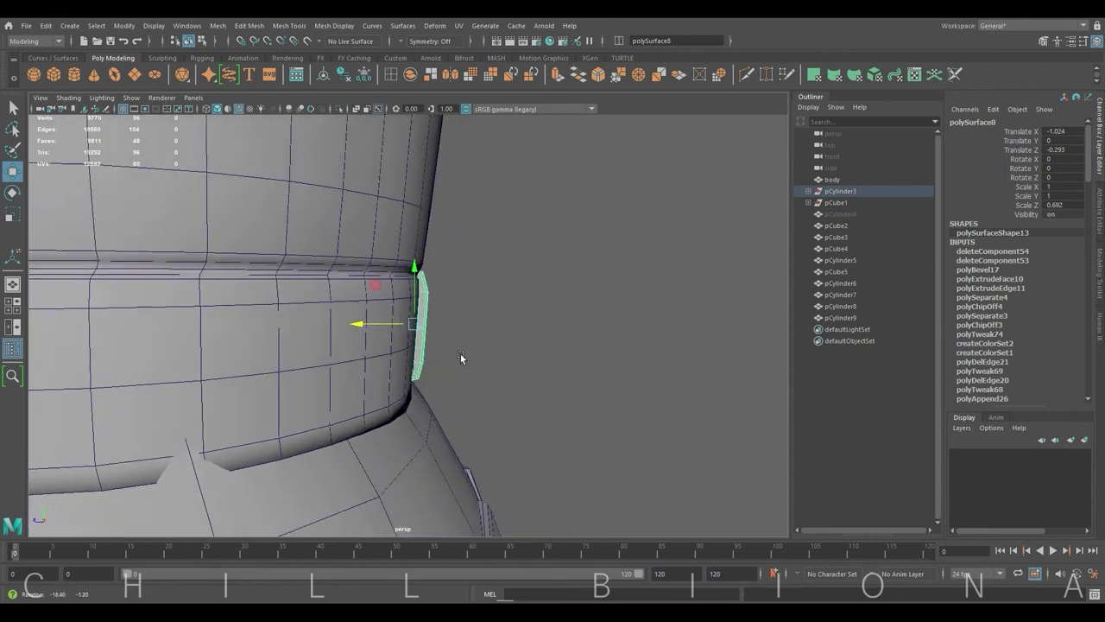
Inspect the belt loop's edges in isolation, then return to the full body view.
right_drag(436, 274, 451, 293)
click(452, 293)
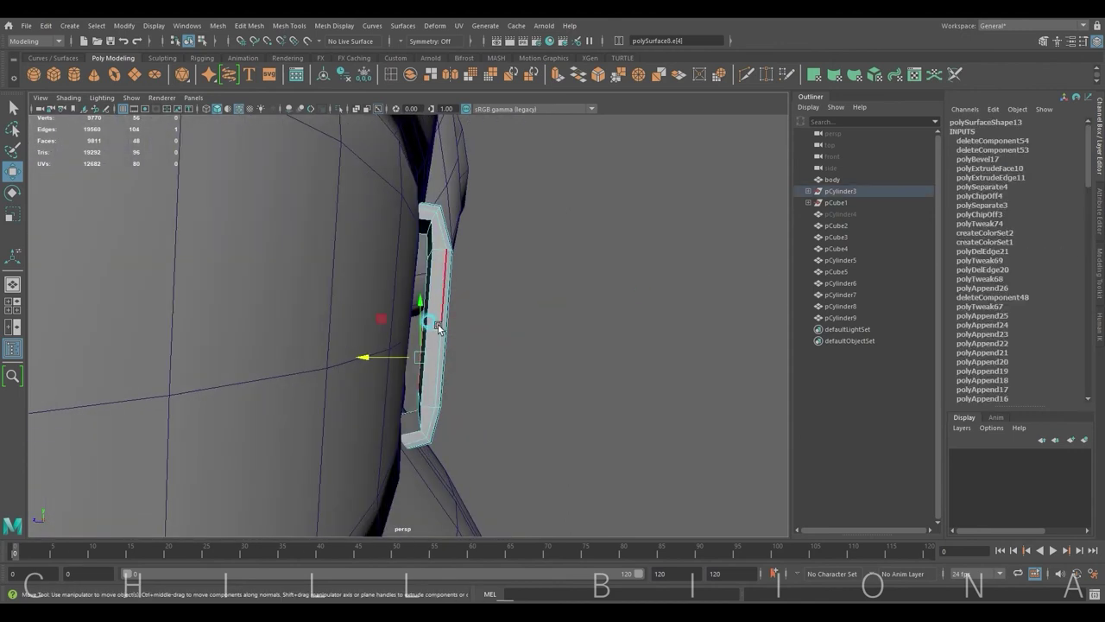
key(ctrl+1)
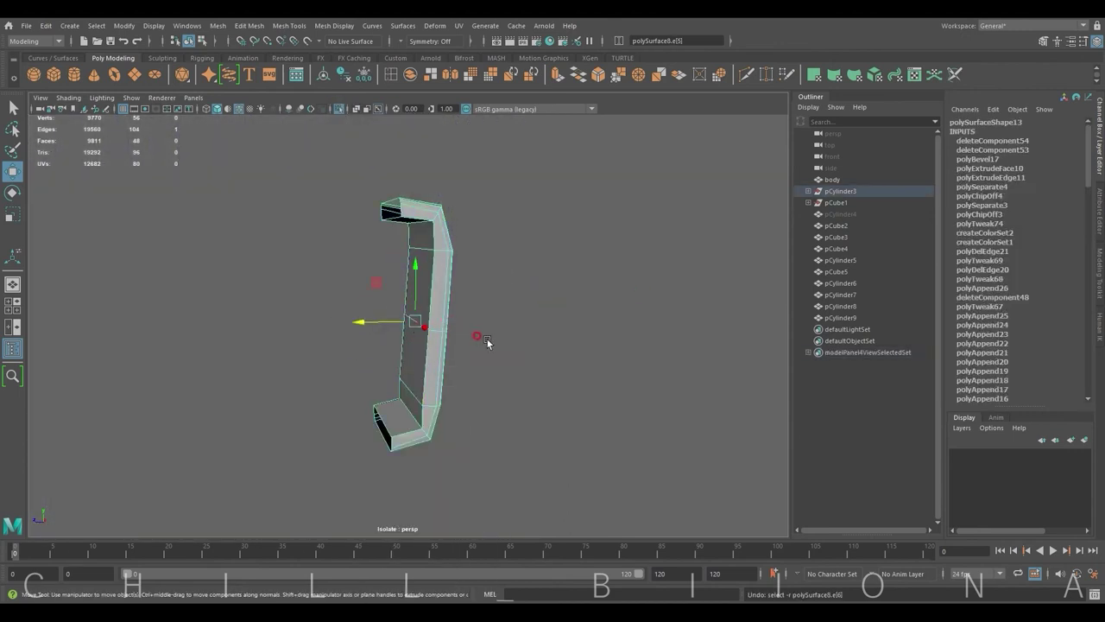
mouse_move(486, 342)
alt+mouse_down()
mouse_move(389, 316)
mouse_move(505, 323)
mouse_move(402, 339)
alt+mouse_up()
click(402, 340)
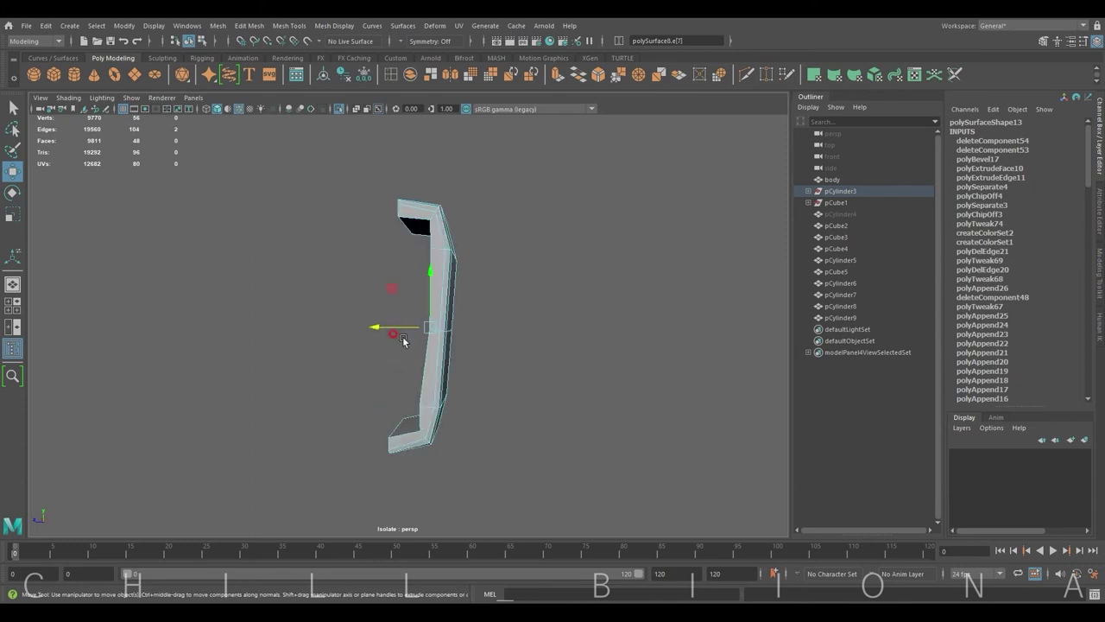
alt+drag(469, 338, 411, 327)
click(411, 327)
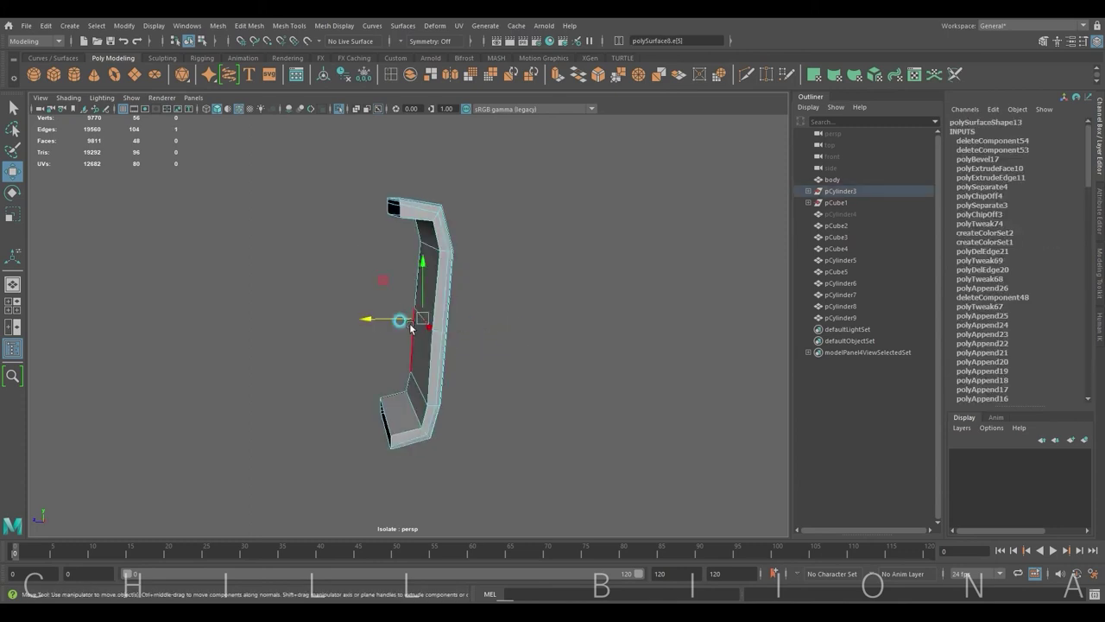
key(F8)
key(ctrl+1)
mouse_move(591, 343)
alt+mouse_down()
mouse_move(482, 360)
mouse_move(456, 349)
alt+mouse_up()
alt+right_drag(456, 349, 408, 360)
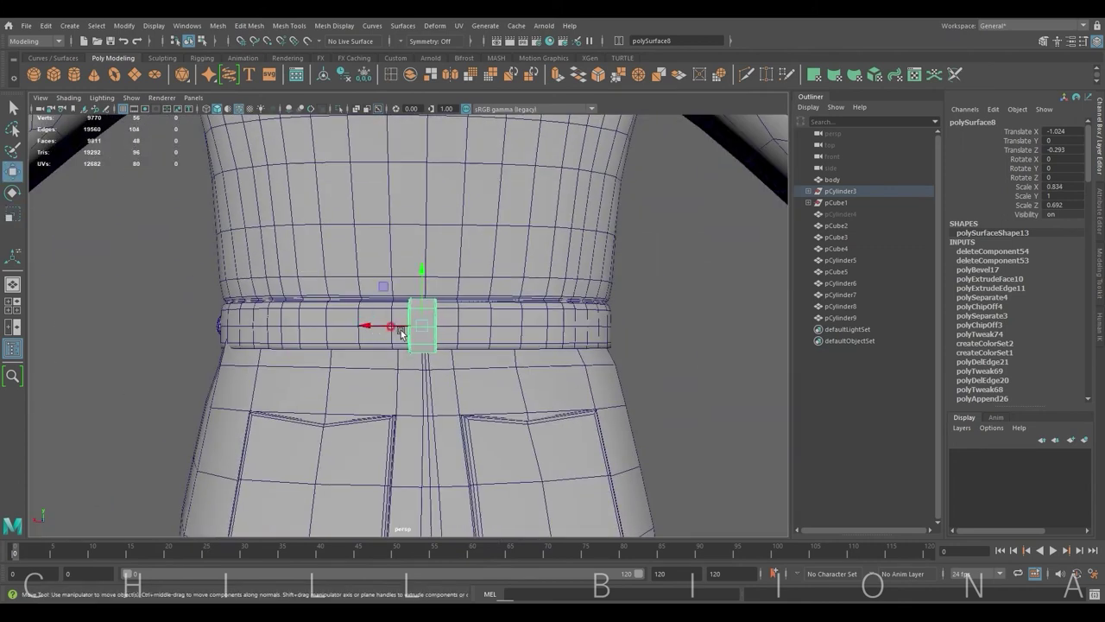
mouse_move(446, 349)
alt+mouse_down()
mouse_move(469, 402)
mouse_move(363, 363)
alt+mouse_up()
Turn the second belt loop to face outward and slide it left along the belt.
click(121, 307)
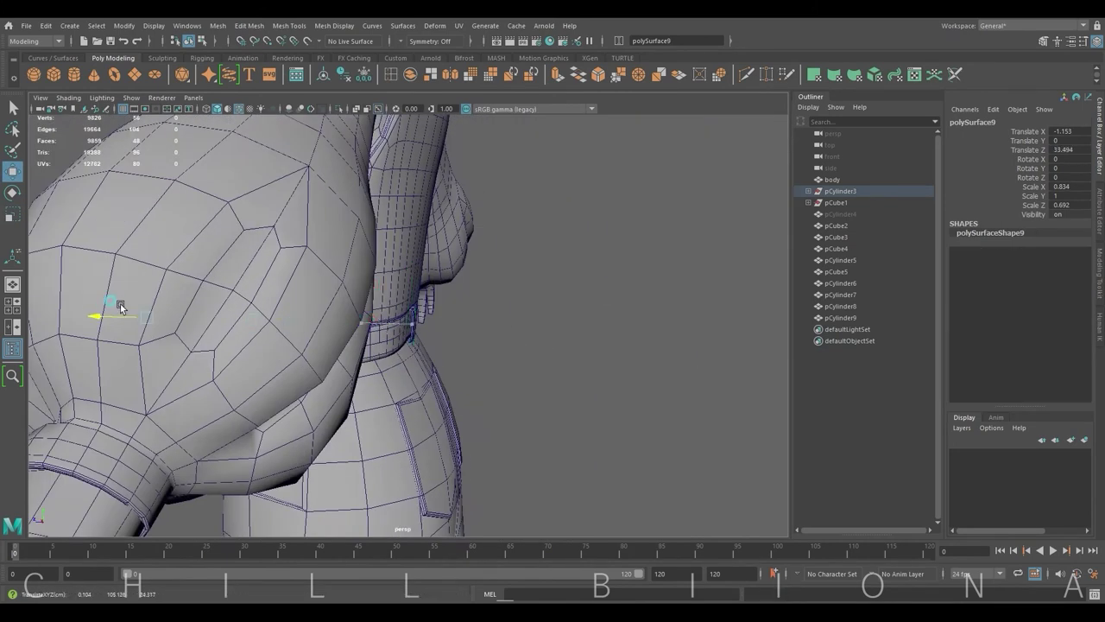
key(f)
mouse_move(425, 335)
mouse_down()
mouse_move(390, 328)
mouse_move(269, 395)
mouse_up()
key(w)
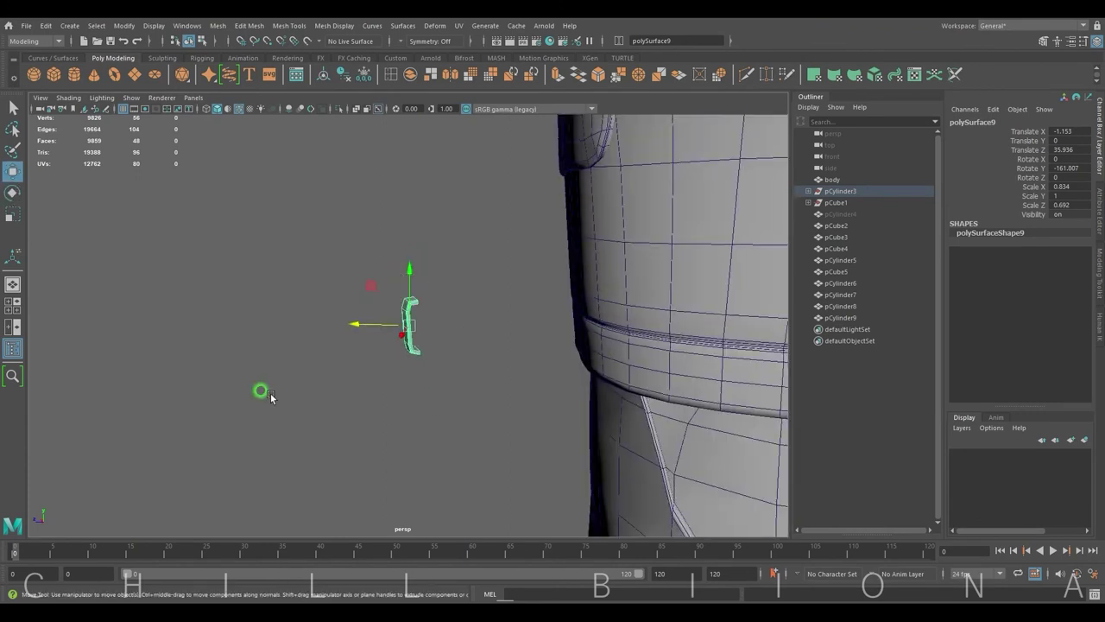
mouse_move(541, 323)
alt+mouse_down()
mouse_move(359, 366)
mouse_move(641, 390)
alt+mouse_up()
alt+right_drag(640, 390, 434, 288)
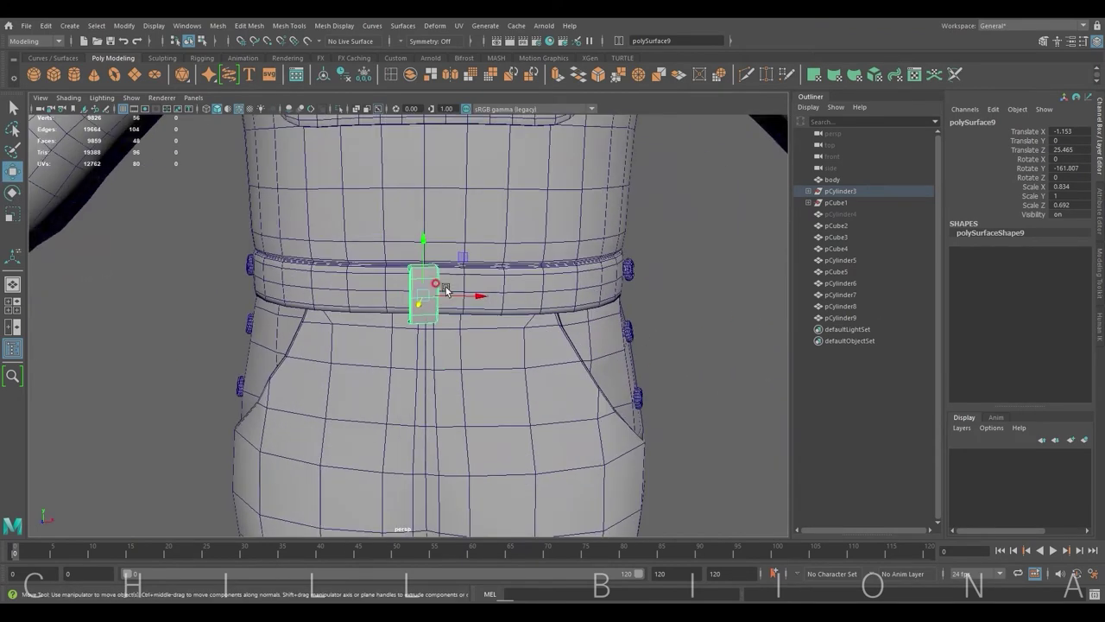
Rotate the second loop to follow the belt's curve and nudge it closer.
drag(473, 295, 363, 298)
key(e)
mouse_move(363, 297)
alt+mouse_down()
mouse_move(506, 333)
mouse_move(202, 334)
alt+mouse_up()
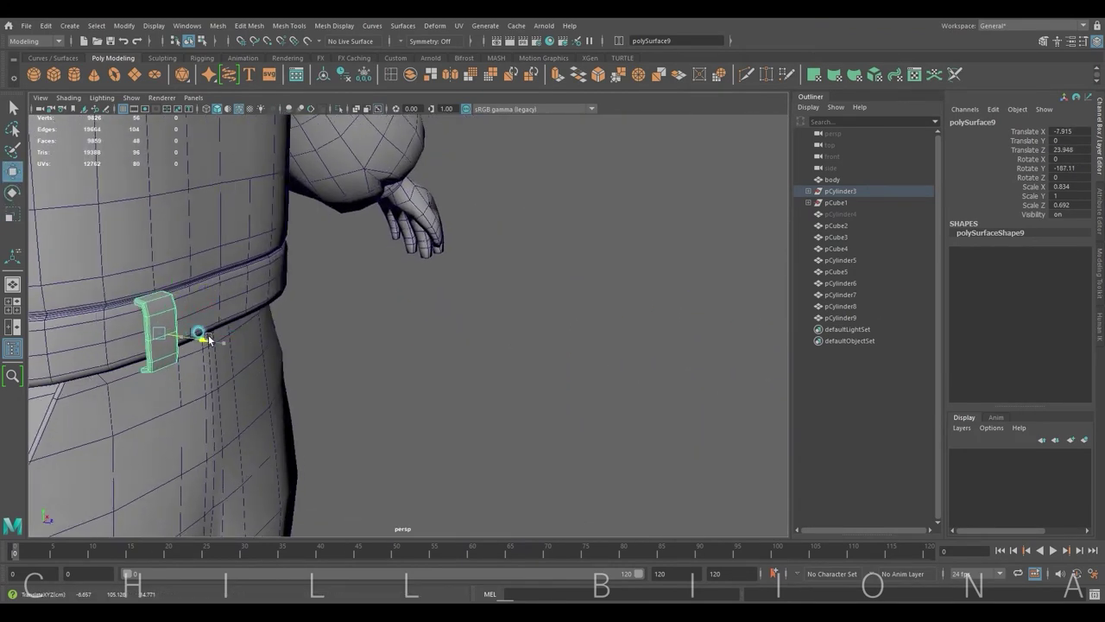
alt+right_drag(202, 334, 437, 343)
drag(437, 343, 387, 335)
Fine-tune the second belt loop's angle and position on the belt.
key(e)
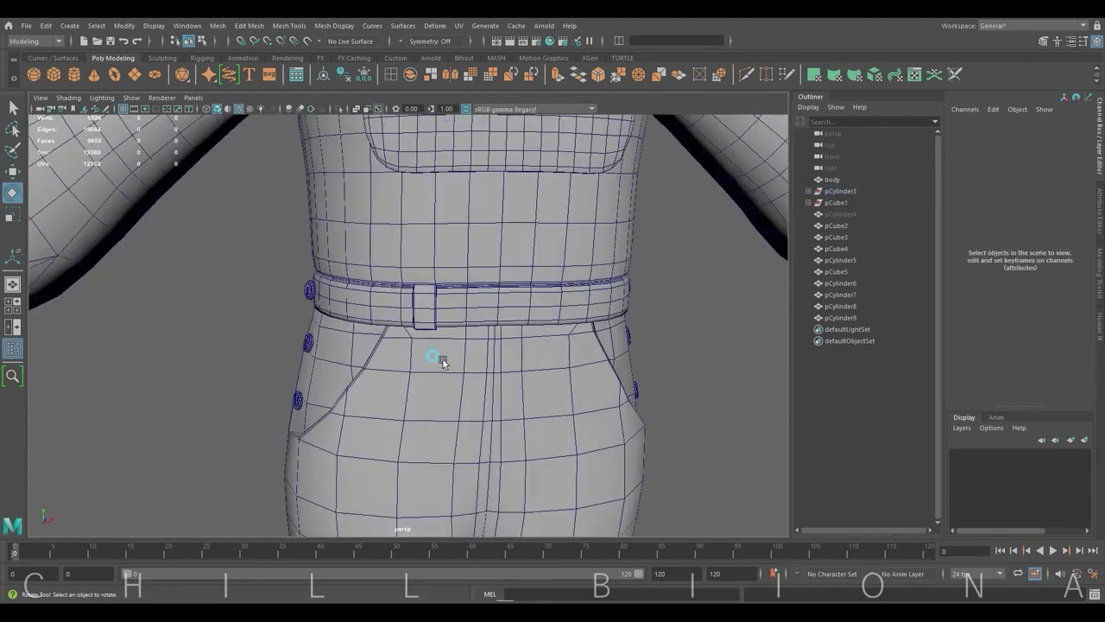
click(420, 312)
key(f)
mouse_move(455, 307)
mouse_down()
mouse_move(440, 307)
mouse_move(481, 323)
mouse_move(399, 339)
mouse_move(432, 345)
mouse_move(435, 320)
mouse_move(387, 360)
mouse_move(297, 349)
mouse_move(419, 338)
mouse_move(461, 390)
mouse_move(407, 205)
mouse_up()
key(e)
key(w)
Isolate the trousers and select their top-rim vertices.
click(461, 389)
key(ctrl+1)
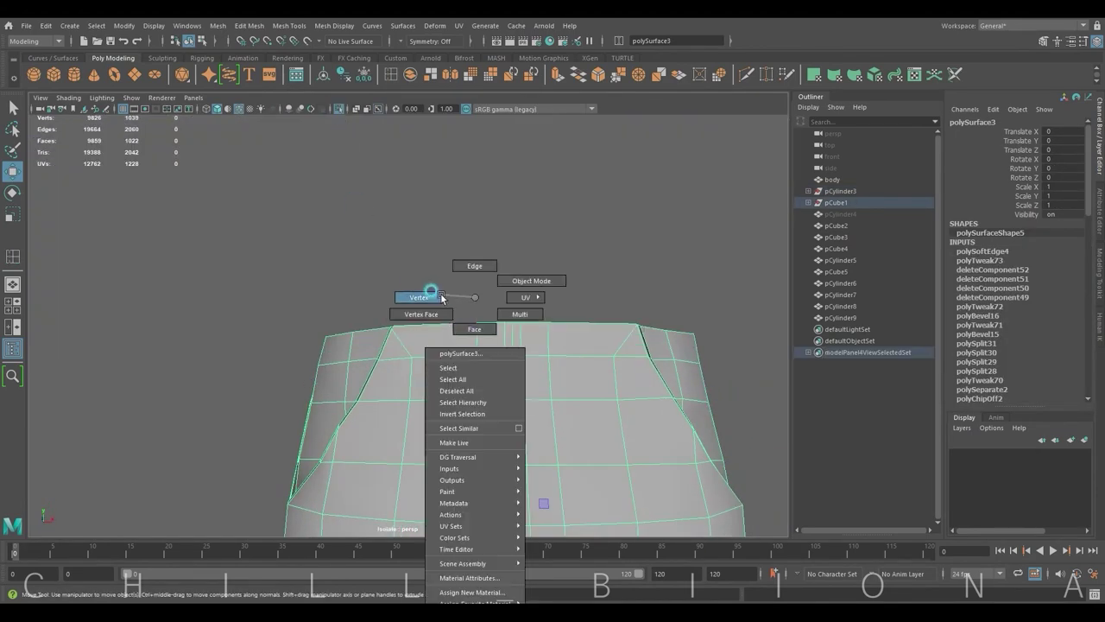
right_drag(423, 291, 392, 298)
alt+drag(393, 298, 384, 315)
shift+double_click(640, 335)
alt+drag(640, 334, 546, 365)
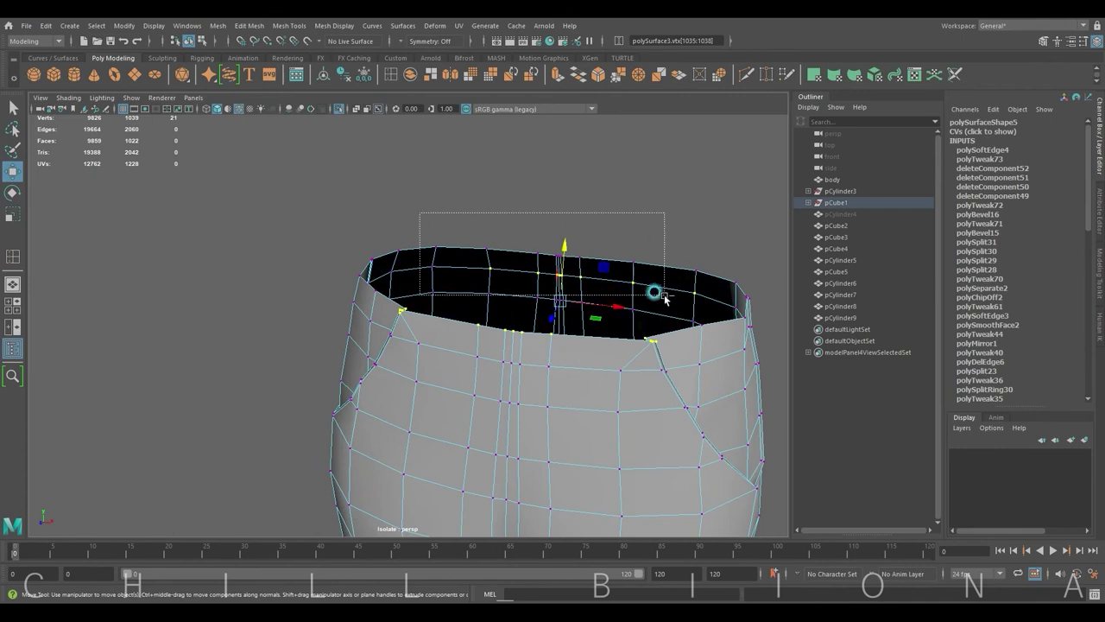
click(339, 111)
Select vertices on both sides of the trousers' waist.
alt+drag(338, 286, 391, 301)
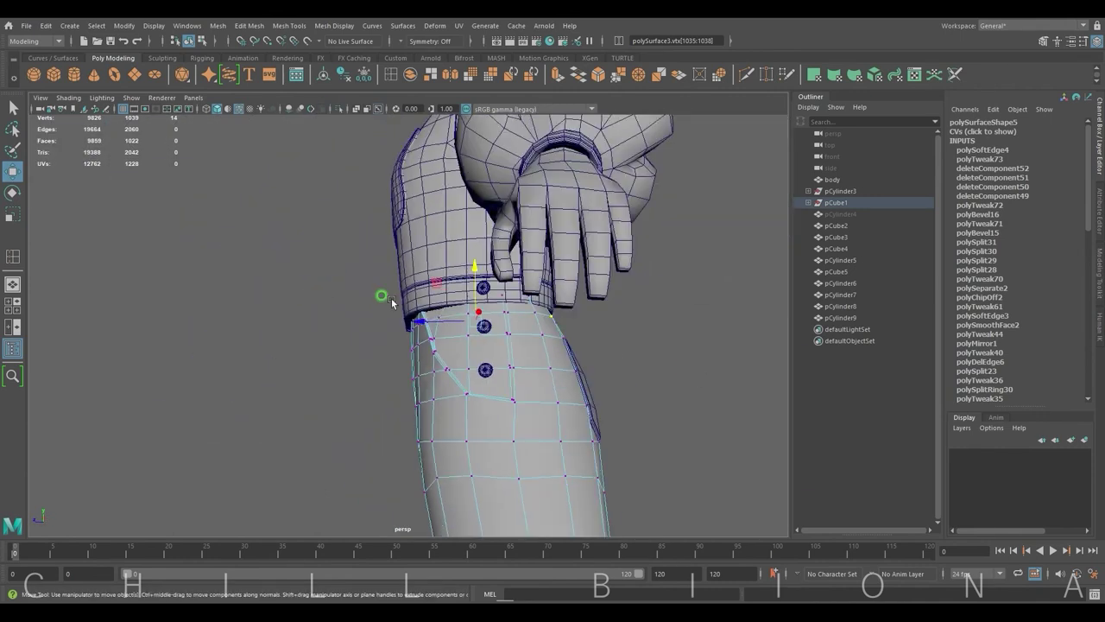
alt+right_drag(540, 254, 598, 290)
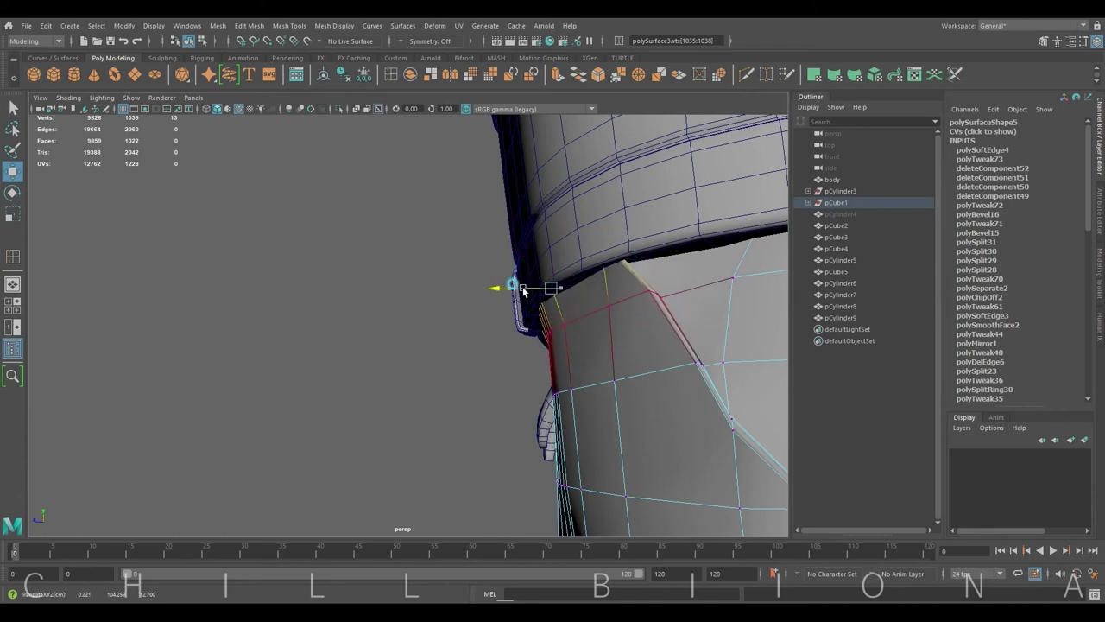
alt+drag(541, 316, 412, 345)
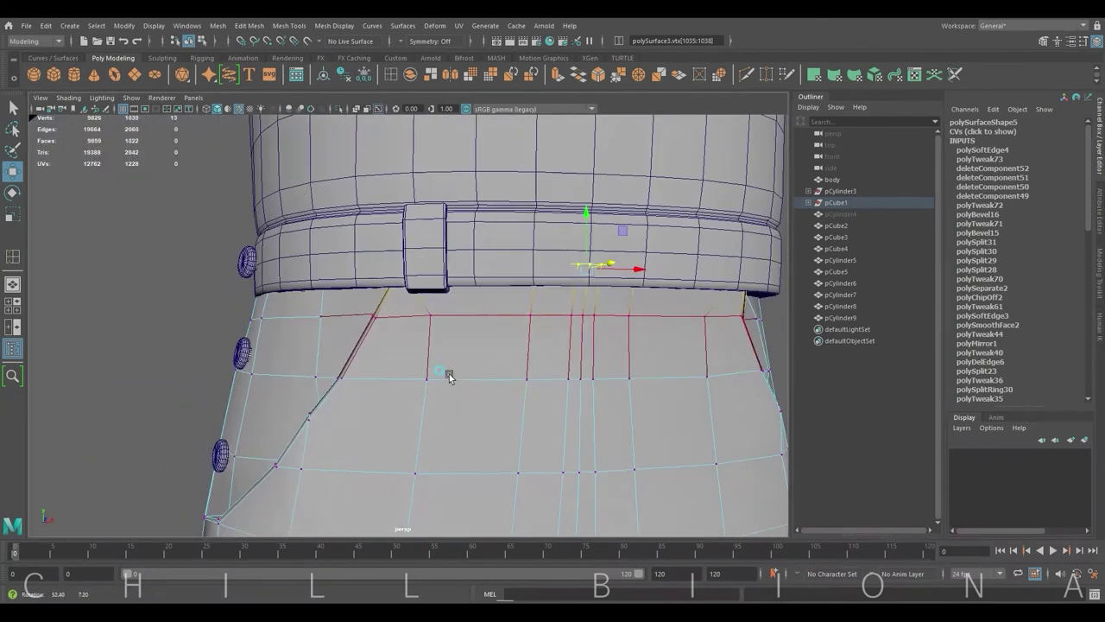
mouse_move(577, 319)
alt+mouse_down()
mouse_move(575, 336)
mouse_move(432, 370)
mouse_move(174, 305)
alt+mouse_up()
scroll(437, 356, up, 3)
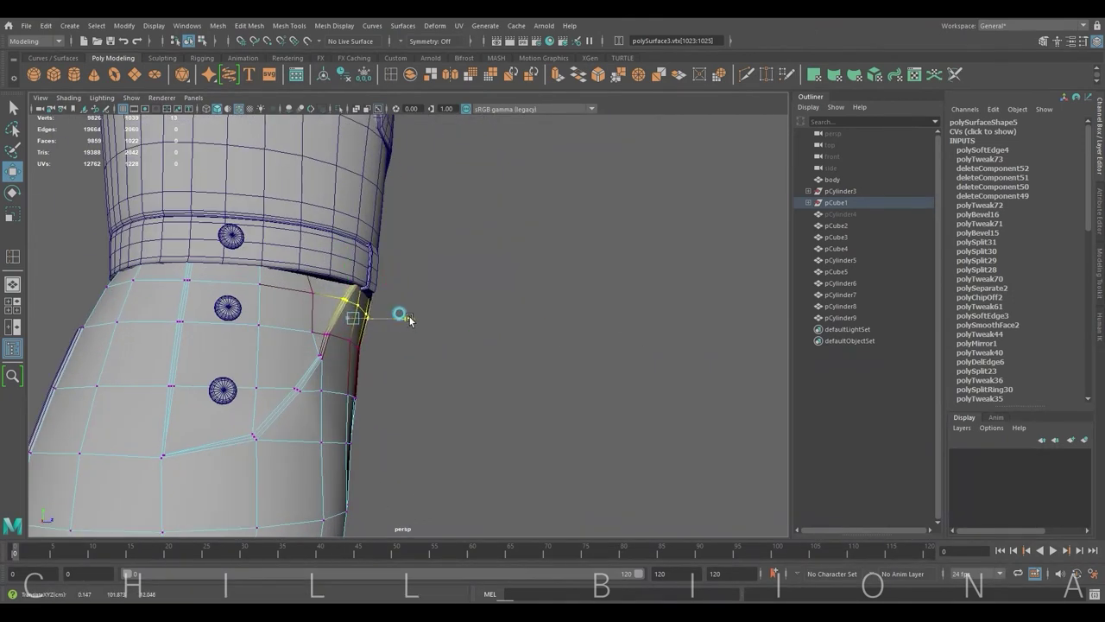
mouse_move(410, 320)
alt+mouse_down()
mouse_move(555, 308)
mouse_move(361, 341)
mouse_move(523, 298)
mouse_move(456, 313)
alt+mouse_up()
click(523, 299)
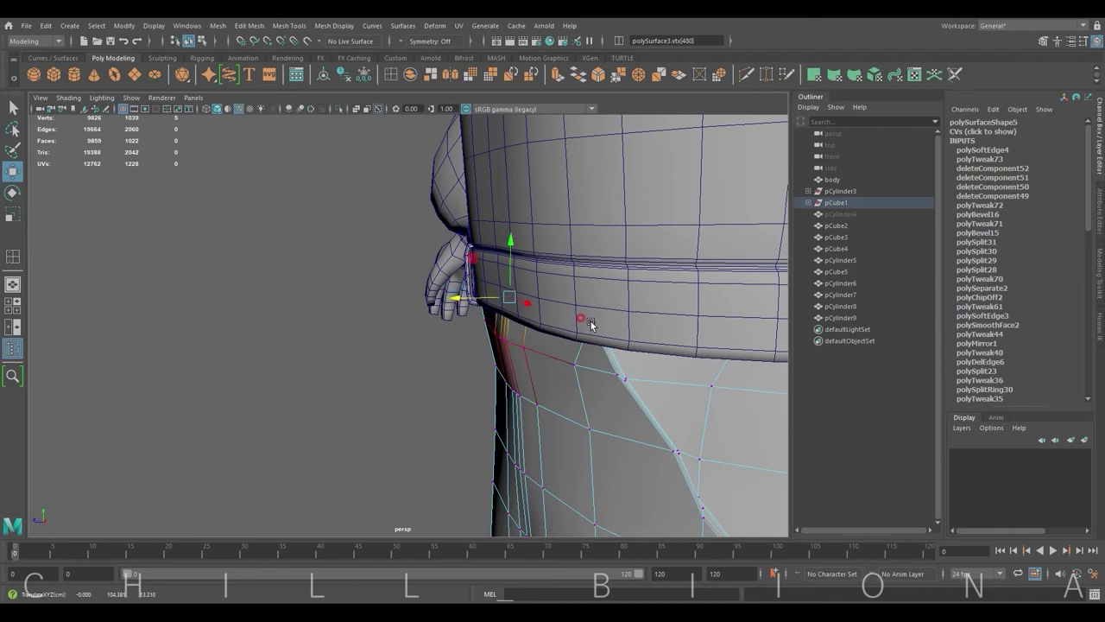
alt+drag(592, 325, 453, 325)
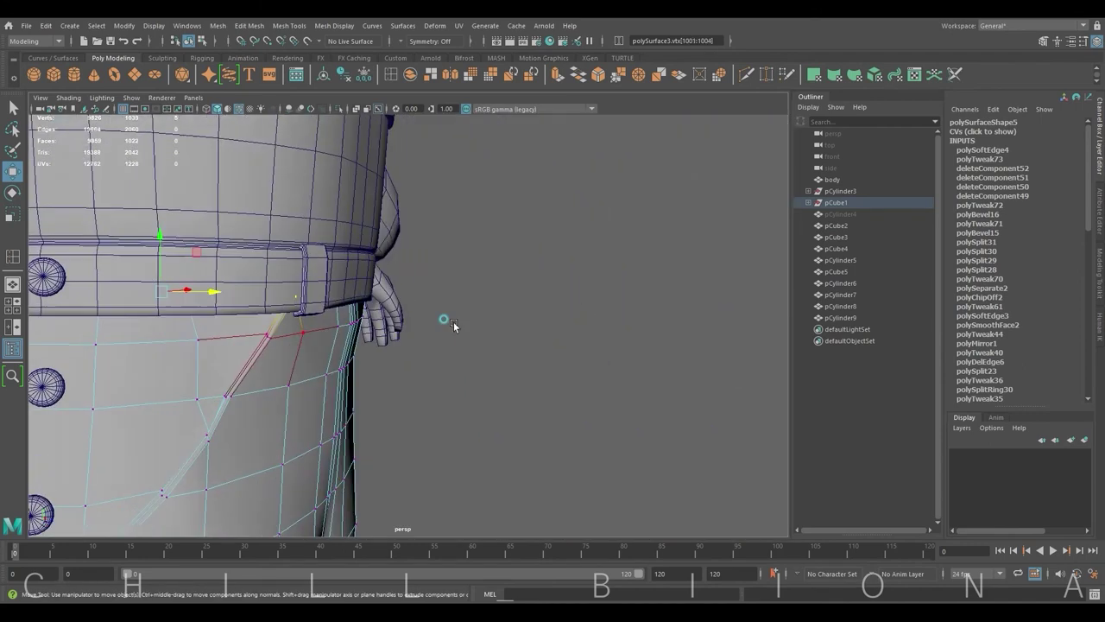
Select further vertices at the front and side of the hips near the belt.
alt+drag(359, 328, 284, 342)
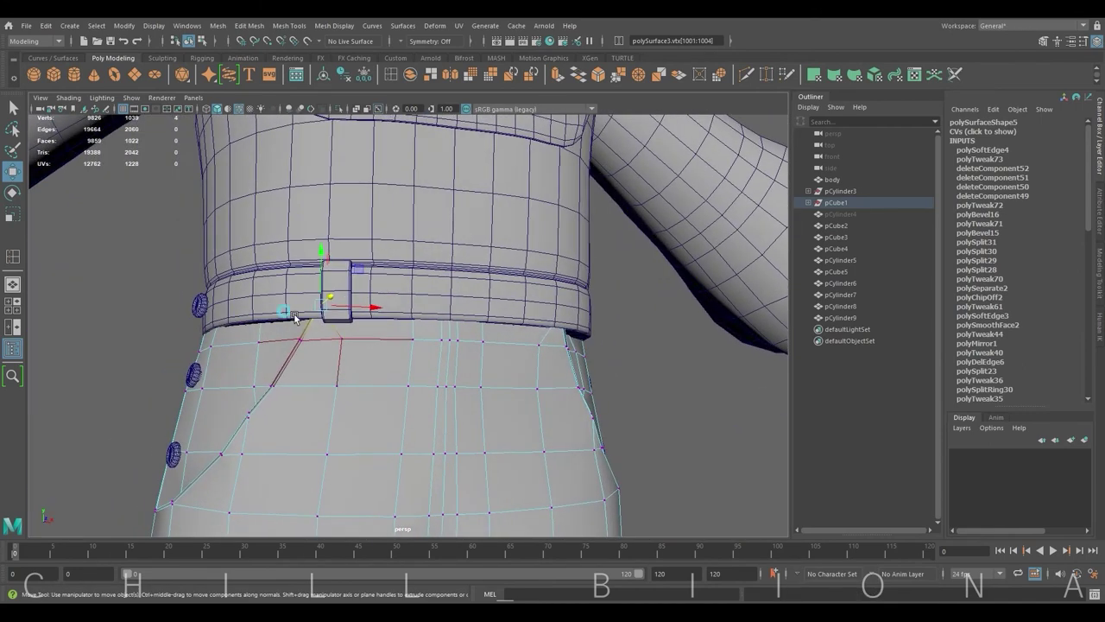
click(337, 349)
mouse_move(431, 362)
alt+mouse_down()
mouse_move(229, 346)
mouse_move(453, 376)
mouse_move(222, 353)
alt+mouse_up()
click(333, 364)
click(570, 323)
mouse_move(570, 323)
alt+mouse_down()
mouse_move(735, 337)
mouse_move(454, 320)
alt+mouse_up()
click(453, 320)
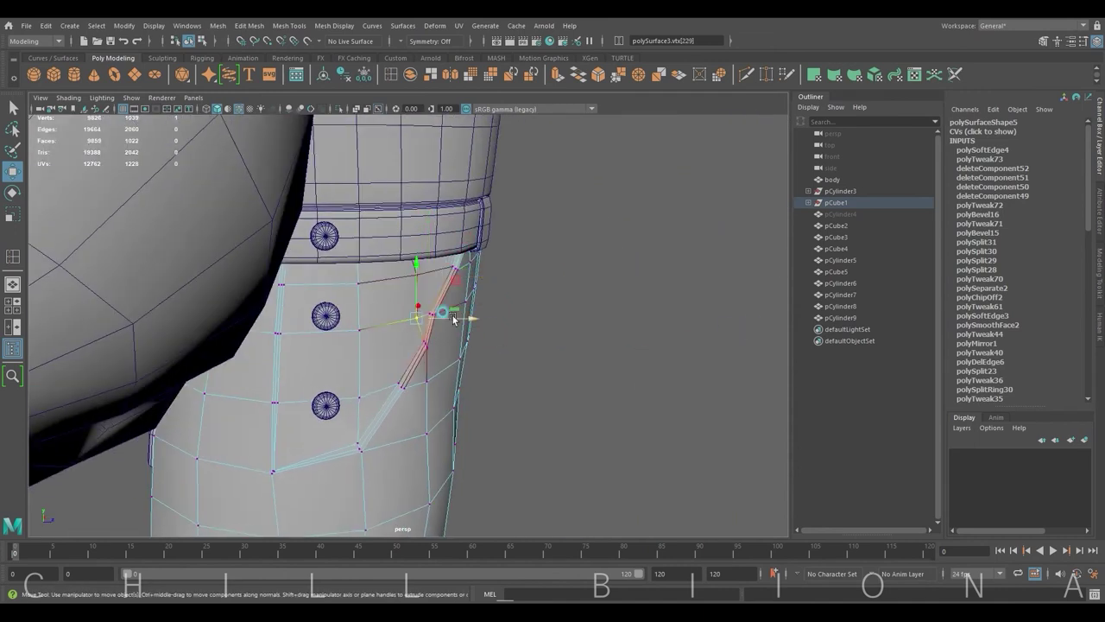
mouse_move(497, 365)
alt+mouse_down()
mouse_move(328, 378)
mouse_move(415, 321)
alt+mouse_up()
Move a side-seam vertex below the belt to smooth the hip contour.
right_drag(414, 297, 370, 293)
click(404, 338)
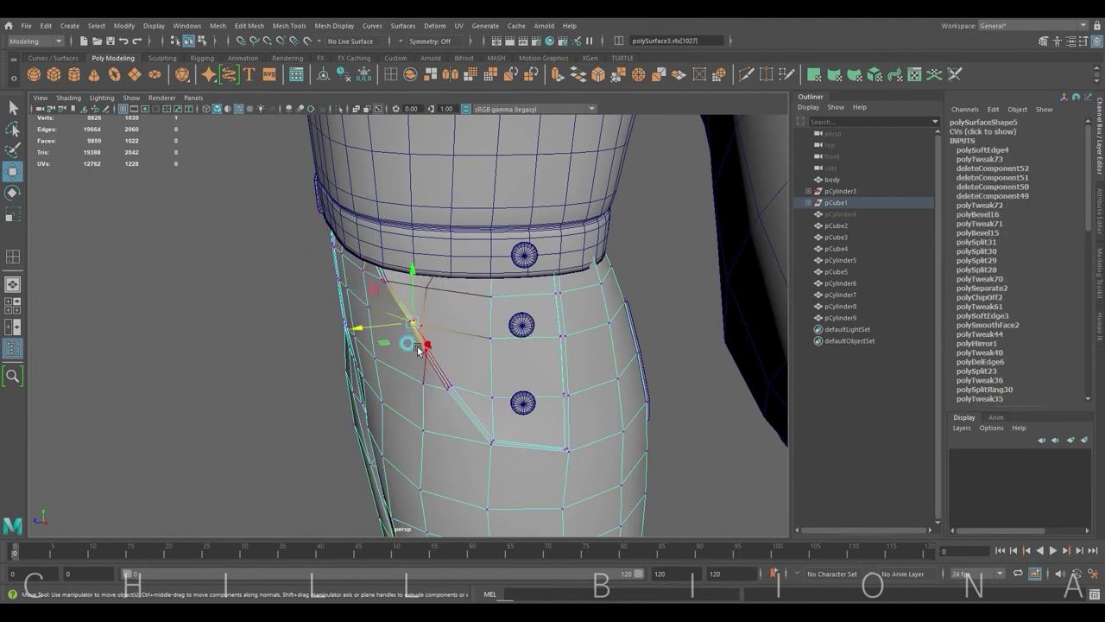
mouse_move(404, 339)
alt+mouse_down()
mouse_move(361, 323)
mouse_move(338, 395)
mouse_move(353, 321)
mouse_move(562, 239)
mouse_move(576, 260)
alt+mouse_up()
key(F8)
click(570, 257)
Select the waist-opening edges on both sides and adjust them.
right_drag(434, 234, 435, 198)
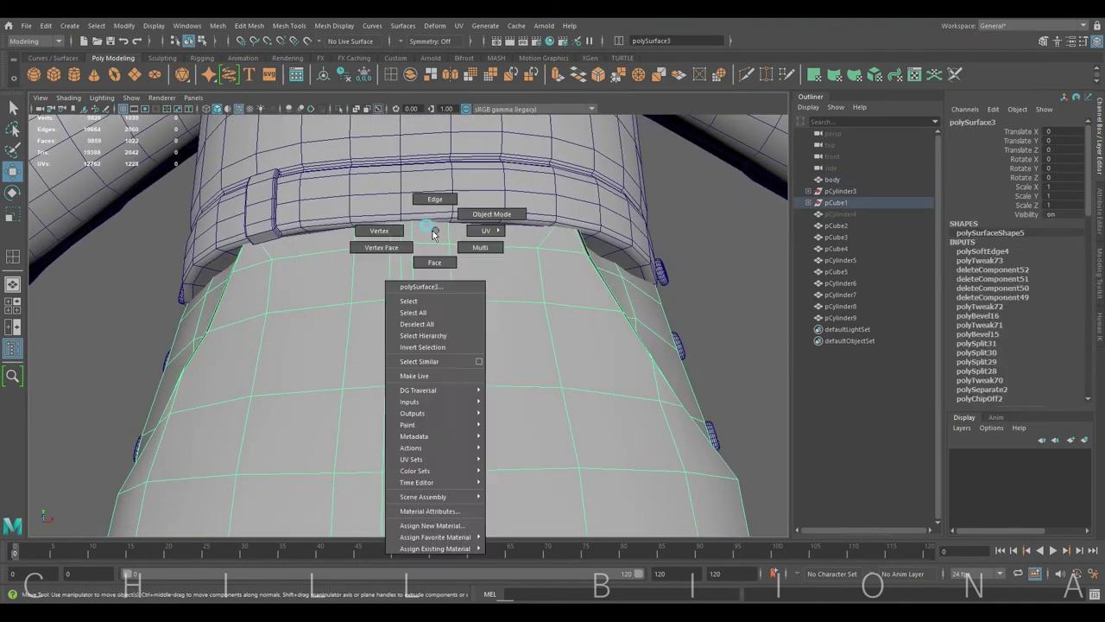
click(420, 267)
mouse_move(420, 267)
alt+mouse_down()
mouse_move(339, 252)
mouse_move(493, 271)
mouse_move(471, 250)
mouse_move(505, 244)
mouse_move(411, 284)
mouse_move(436, 264)
mouse_move(341, 257)
alt+mouse_up()
click(505, 243)
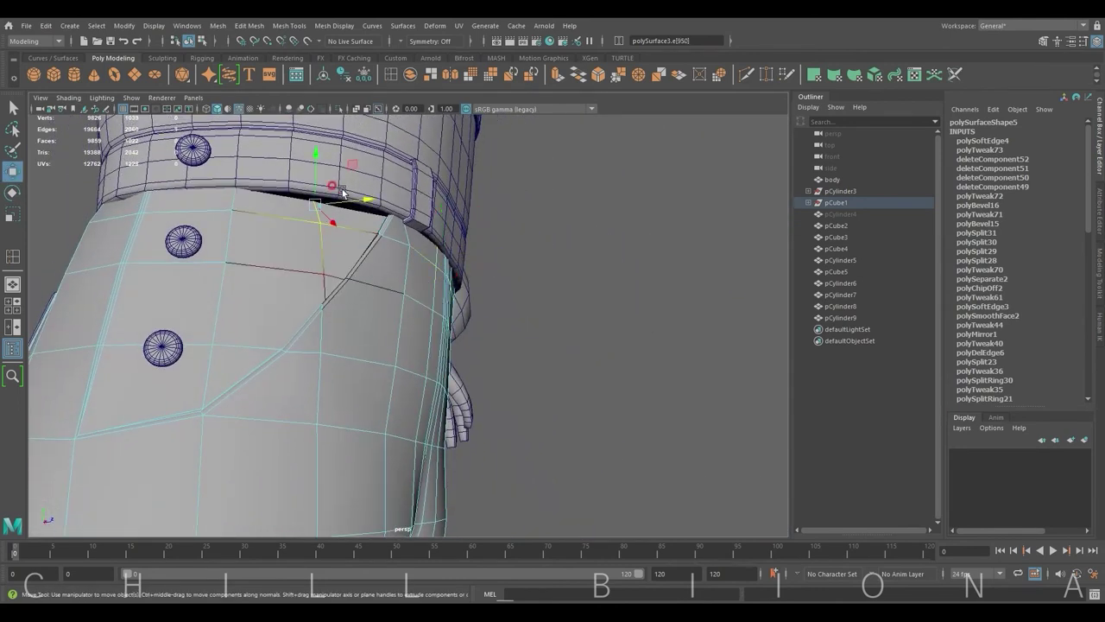
mouse_move(391, 228)
alt+mouse_down()
mouse_move(371, 247)
mouse_move(503, 243)
alt+mouse_up()
key(e)
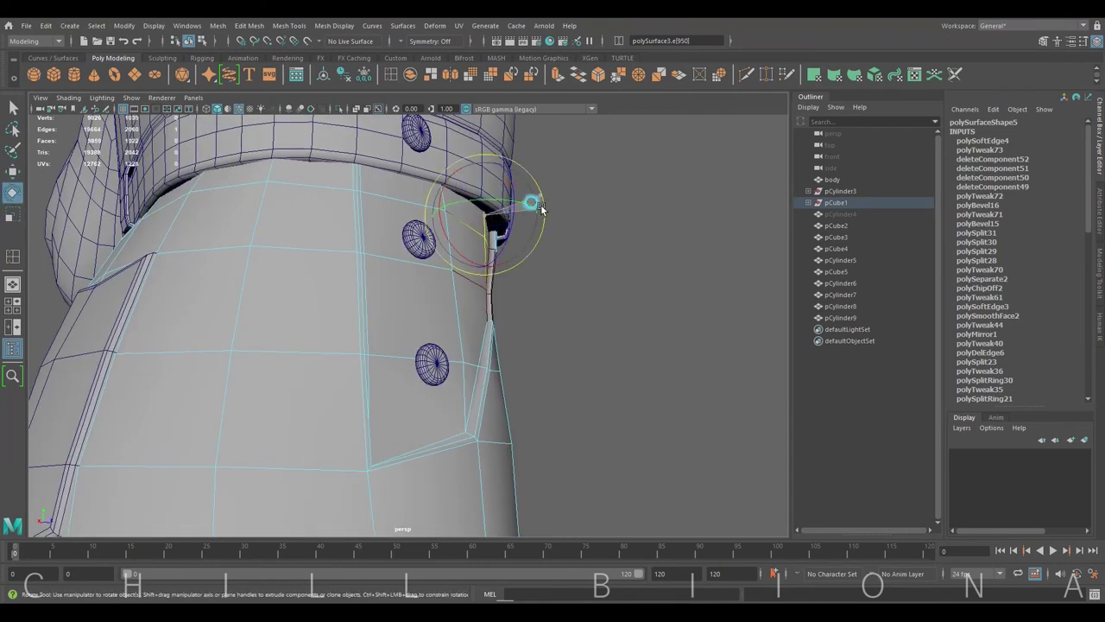
key(w)
mouse_move(541, 209)
alt+mouse_down()
mouse_move(541, 238)
mouse_move(474, 239)
mouse_move(439, 339)
mouse_move(383, 359)
mouse_move(334, 351)
mouse_move(405, 316)
mouse_move(593, 296)
mouse_move(473, 336)
mouse_move(337, 206)
mouse_move(330, 239)
mouse_move(336, 212)
alt+mouse_up()
Angle the buttons-side edges and select the vertices under the waistband corner.
click(593, 296)
click(338, 206)
key(e)
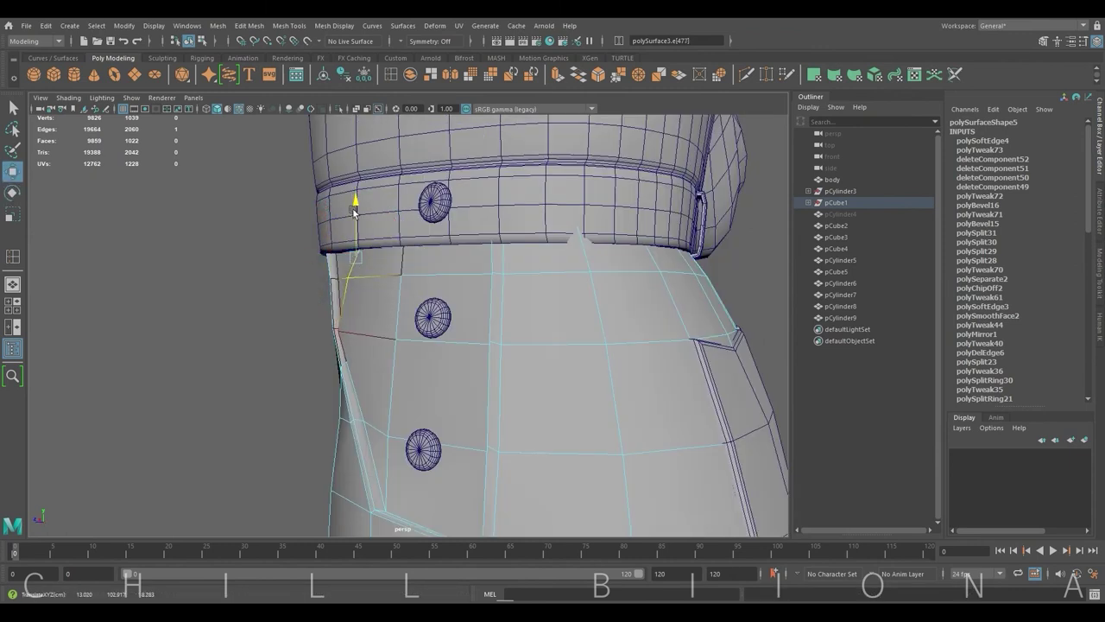
right_drag(346, 247, 320, 247)
click(322, 275)
mouse_move(321, 276)
alt+mouse_down()
mouse_move(282, 299)
mouse_move(445, 167)
alt+mouse_up()
click(406, 229)
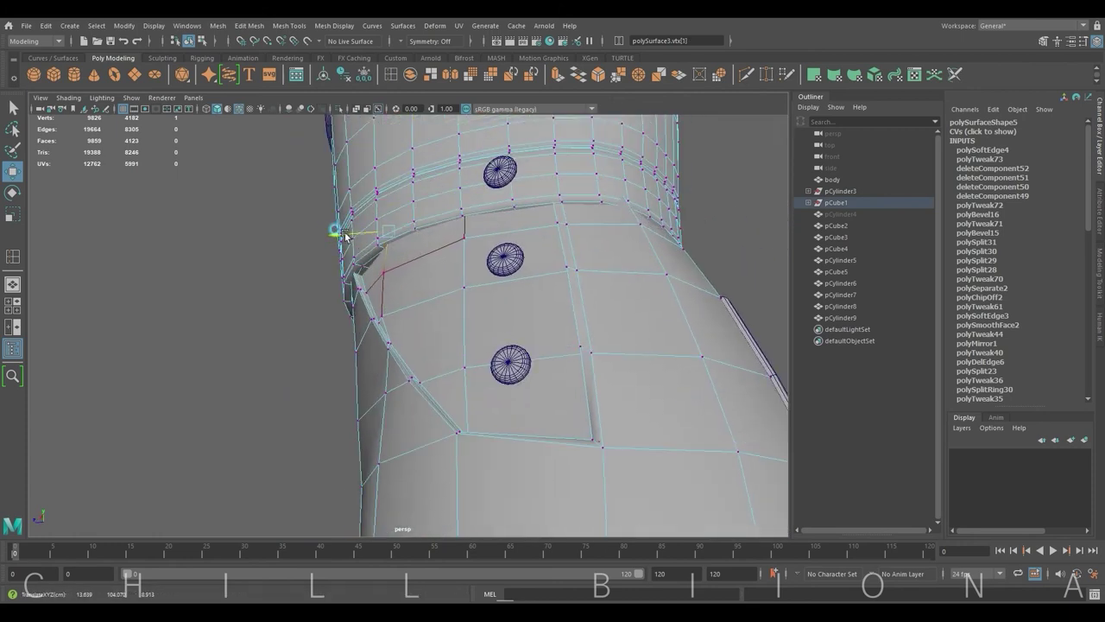
mouse_move(388, 200)
alt+mouse_down()
mouse_move(371, 298)
mouse_move(351, 295)
mouse_move(405, 304)
alt+mouse_up()
click(370, 296)
Rotate and move the corner edge under the waistband to tuck it in.
key(F10)
click(326, 309)
scroll(187, 271, up, 5)
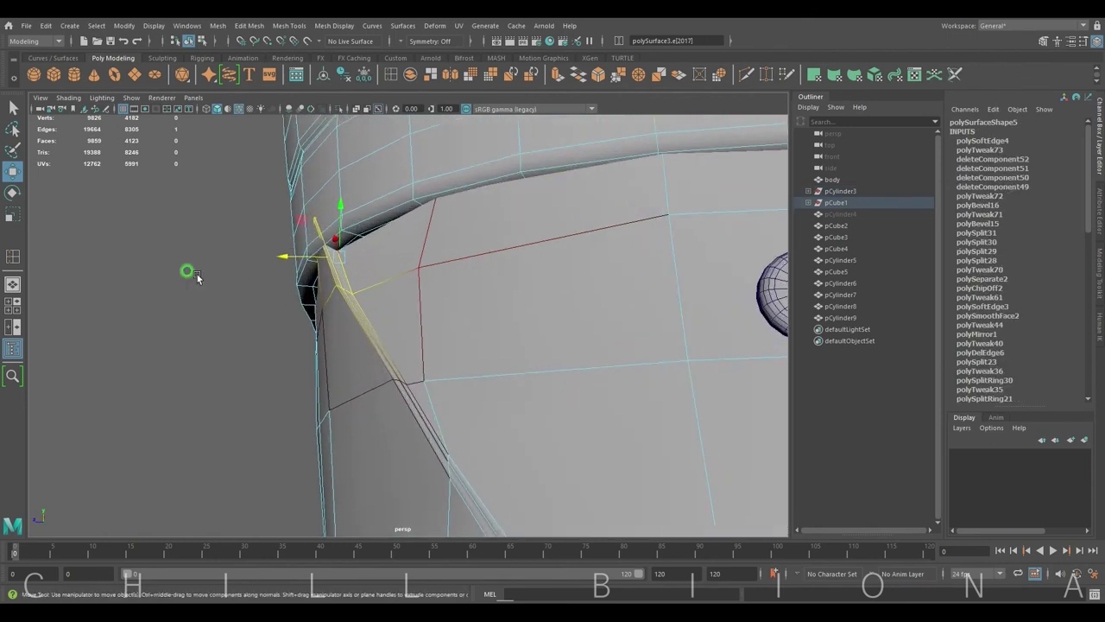
click(302, 251)
scroll(243, 275, up, 2)
key(e)
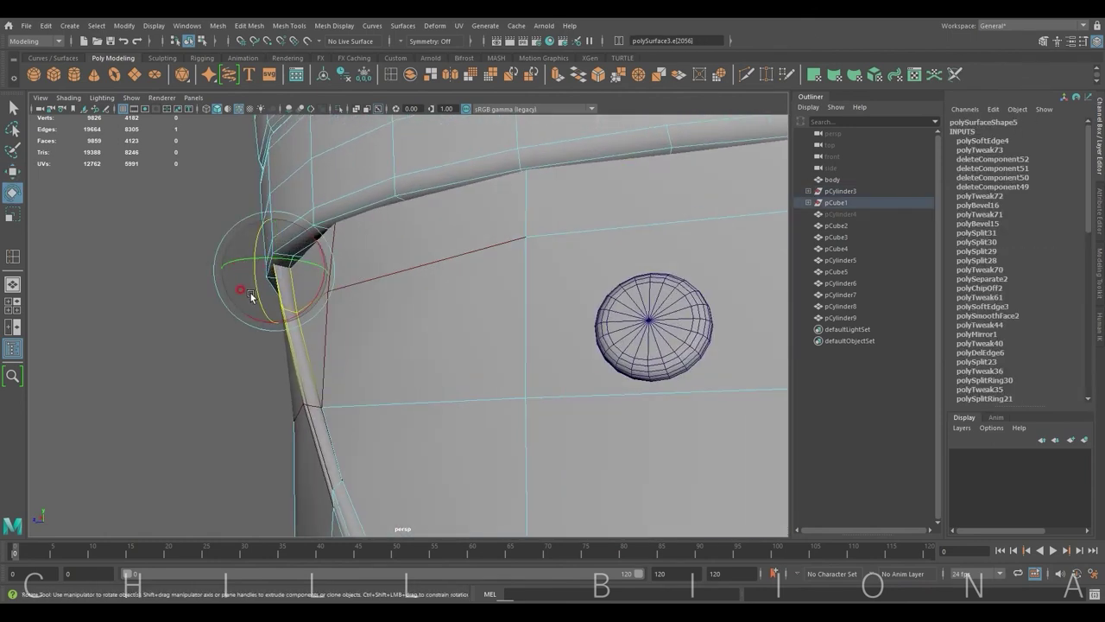
key(w)
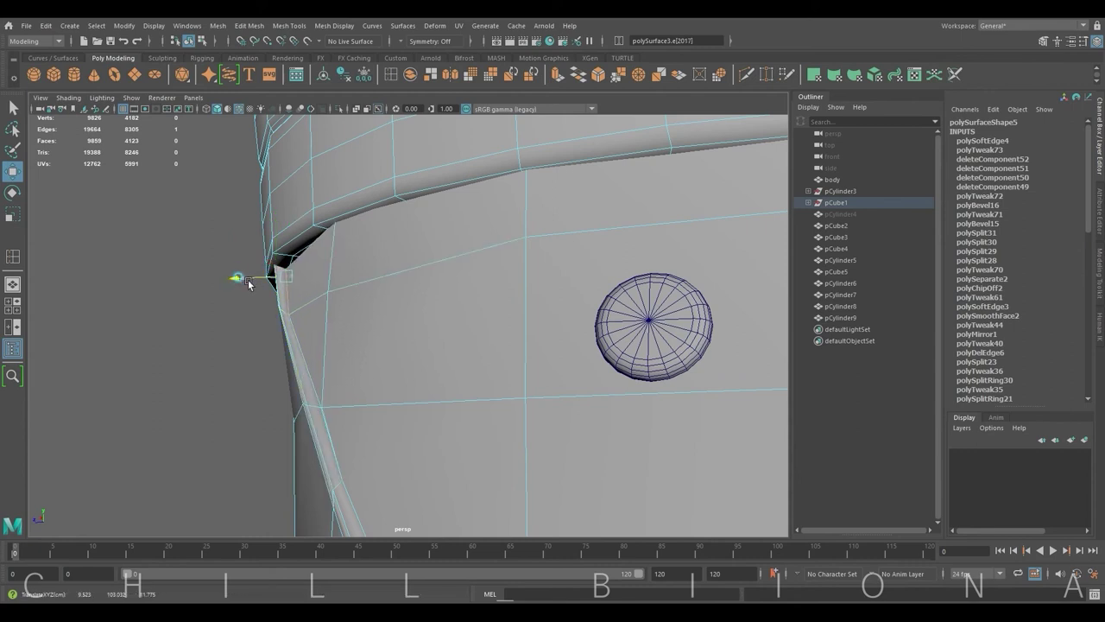
alt+drag(247, 284, 375, 292)
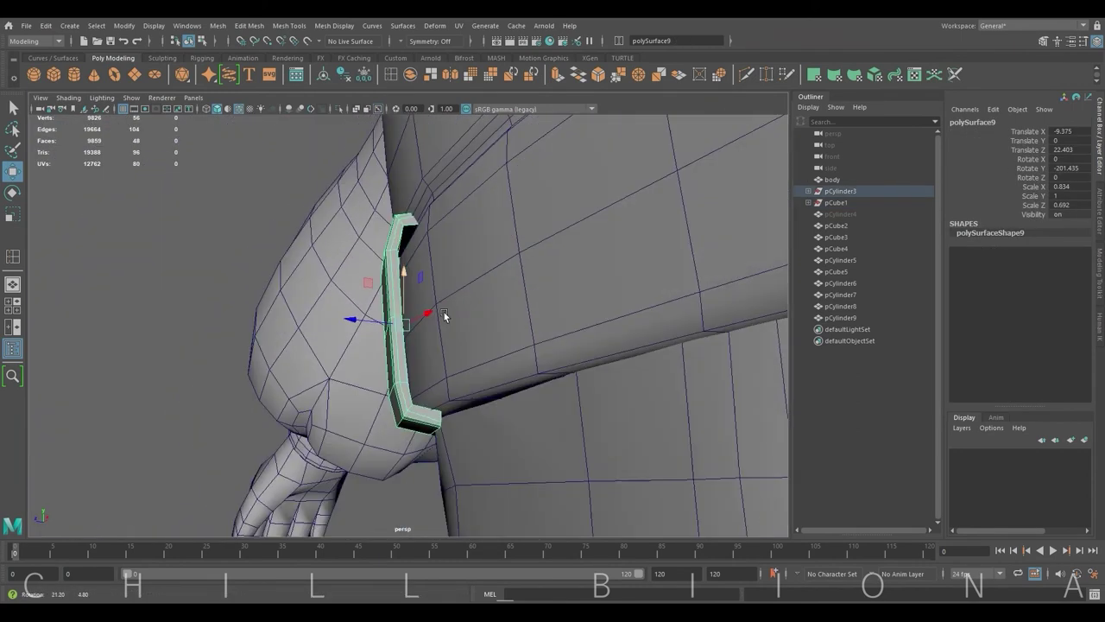
Tilt the belt loop to follow the belt and check it from the side.
key(e)
mouse_move(379, 274)
mouse_down()
mouse_move(448, 264)
mouse_move(680, 290)
mouse_move(690, 259)
mouse_move(434, 340)
mouse_up()
key(w)
click(433, 342)
mouse_move(450, 419)
alt+mouse_down()
mouse_move(352, 469)
mouse_move(453, 365)
mouse_move(582, 305)
alt+mouse_up()
right_drag(446, 252, 481, 237)
mouse_move(480, 237)
alt+mouse_down()
mouse_move(489, 375)
mouse_move(333, 370)
alt+mouse_up()
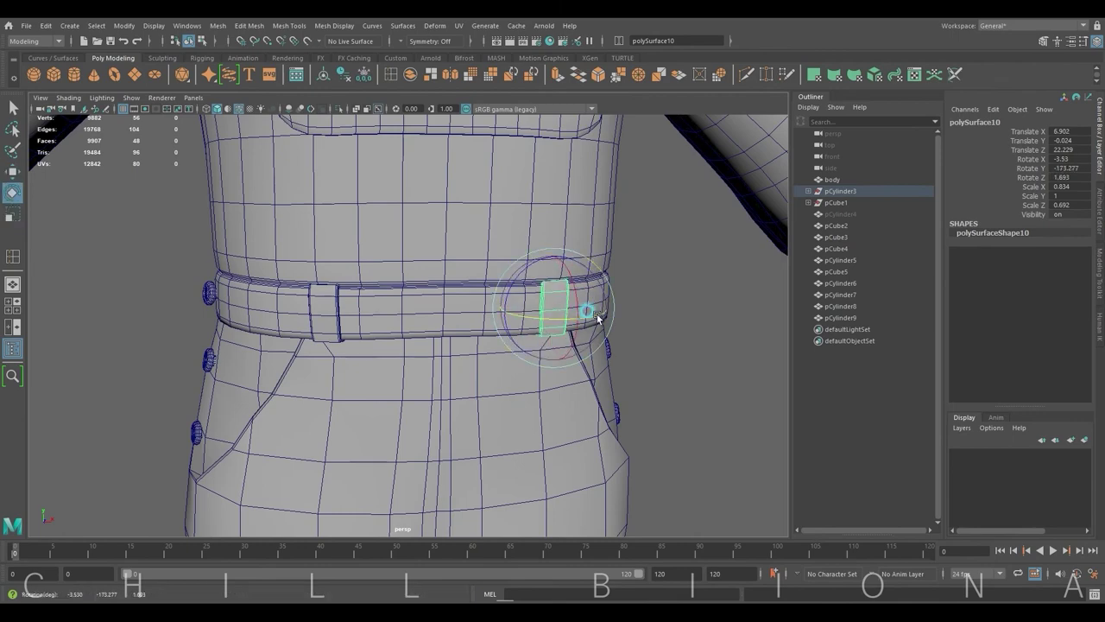
Turn and move the belt loop so it lies flat against the belt's curve.
key(w)
alt+drag(597, 318, 571, 339)
alt+drag(626, 309, 615, 292)
key(e)
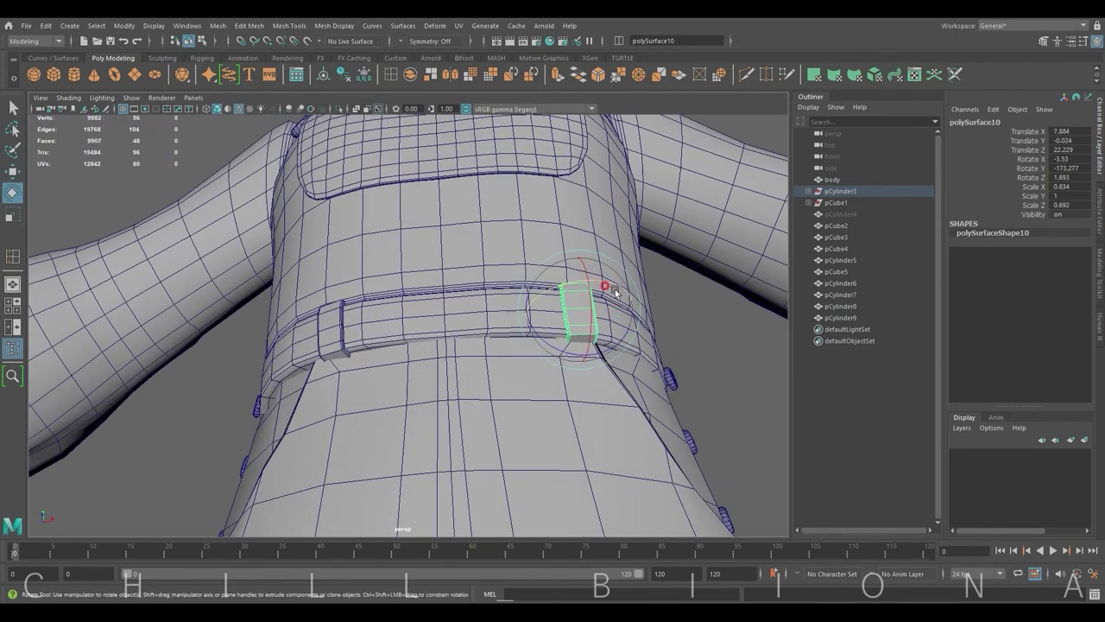
key(w)
mouse_move(599, 345)
alt+mouse_down()
mouse_move(627, 420)
mouse_move(561, 389)
alt+mouse_up()
scroll(498, 349, up, 3)
key(e)
mouse_move(498, 350)
mouse_down()
mouse_move(470, 380)
mouse_move(358, 358)
mouse_move(232, 270)
mouse_move(424, 289)
mouse_up()
key(w)
Clear the selection and view the full character from front and three-quarter angles.
mouse_move(424, 288)
alt+right_down()
mouse_move(346, 259)
mouse_move(571, 315)
alt+right_up()
click(377, 345)
alt+right_drag(377, 344, 378, 358)
mouse_move(377, 358)
alt+mouse_down()
mouse_move(510, 383)
mouse_move(432, 340)
alt+mouse_up()
alt+right_drag(432, 340, 529, 386)
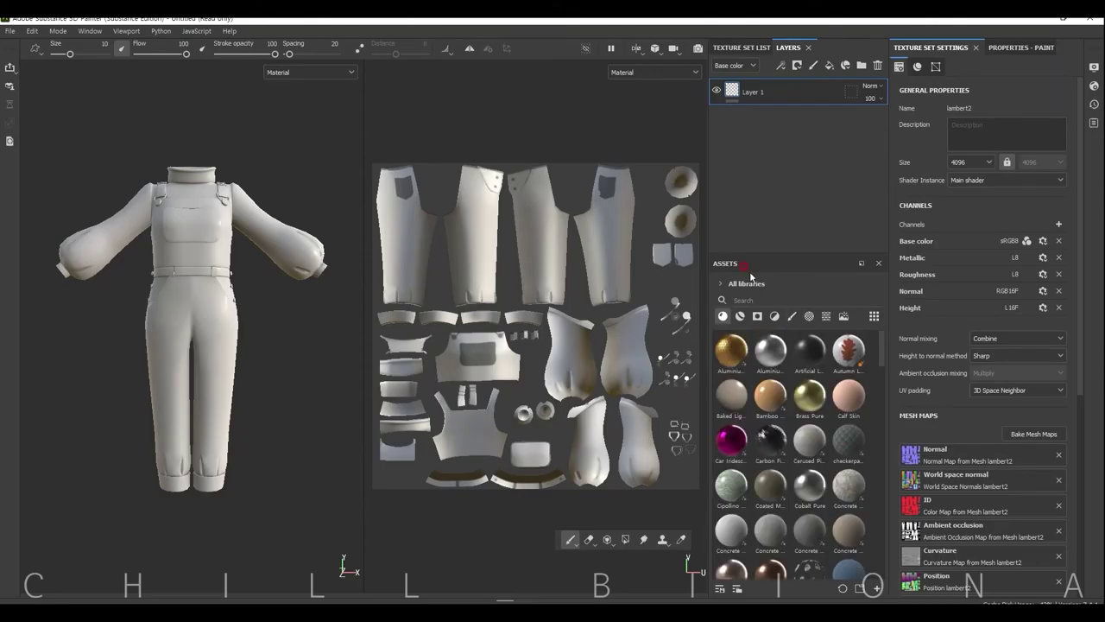
Add a folder and apply Fabric Knitted Sweater, scaling its tiling much finer.
click(861, 66)
scroll(829, 432, down, 3)
scroll(829, 431, down, 5)
scroll(828, 431, down, 3)
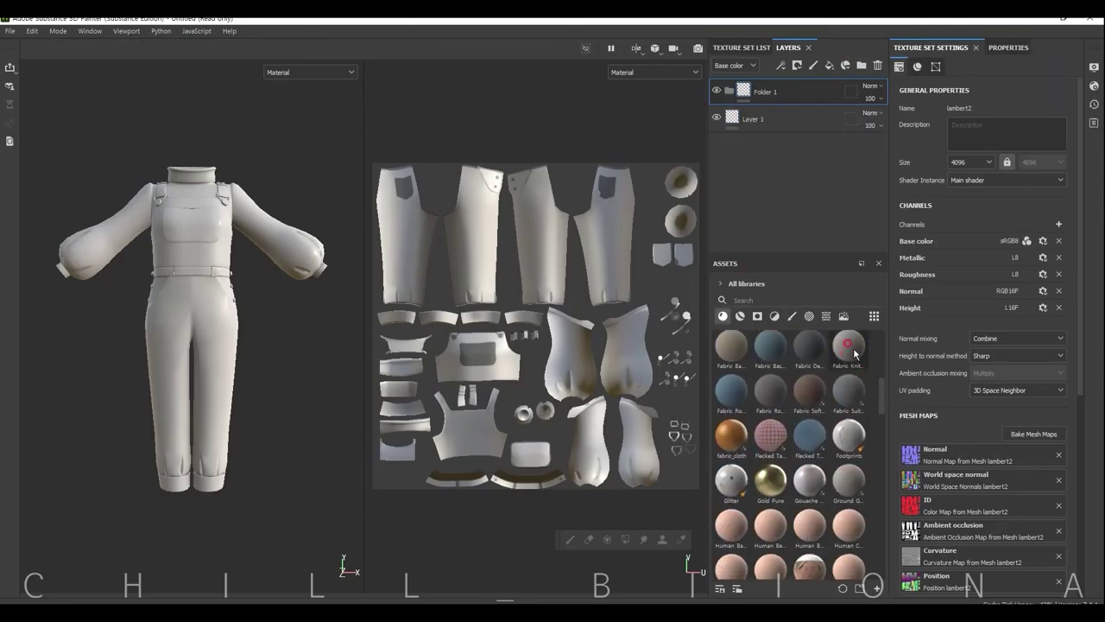
drag(849, 350, 777, 76)
drag(410, 220, 587, 386)
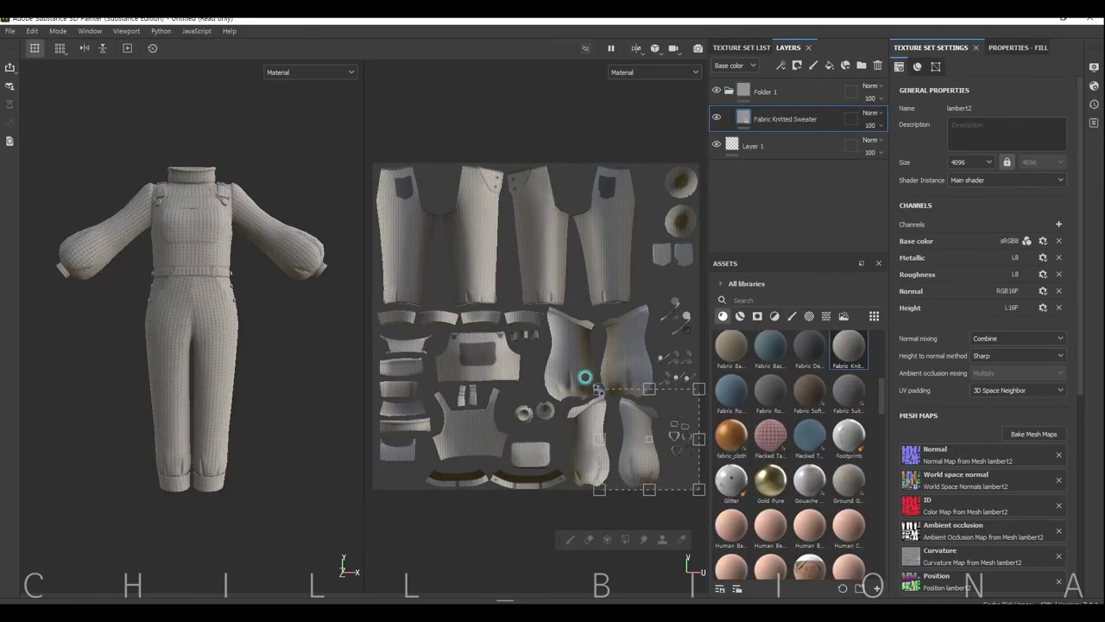
Set the knit's Fabric Color Top to a warm pale yellow.
click(785, 119)
click(1023, 306)
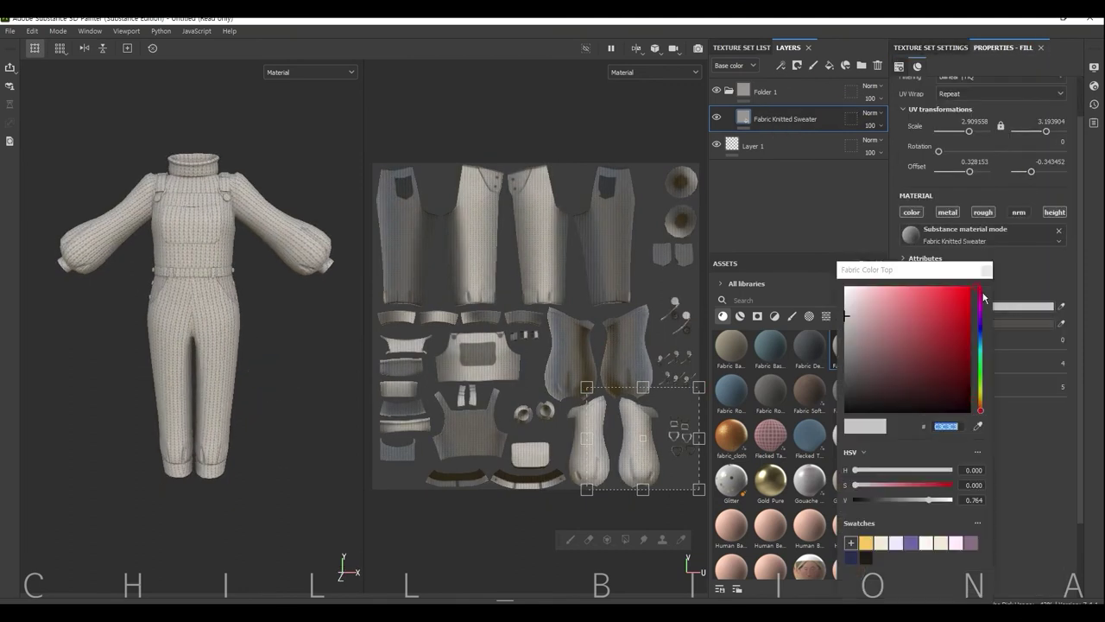
drag(980, 410, 980, 397)
click(895, 304)
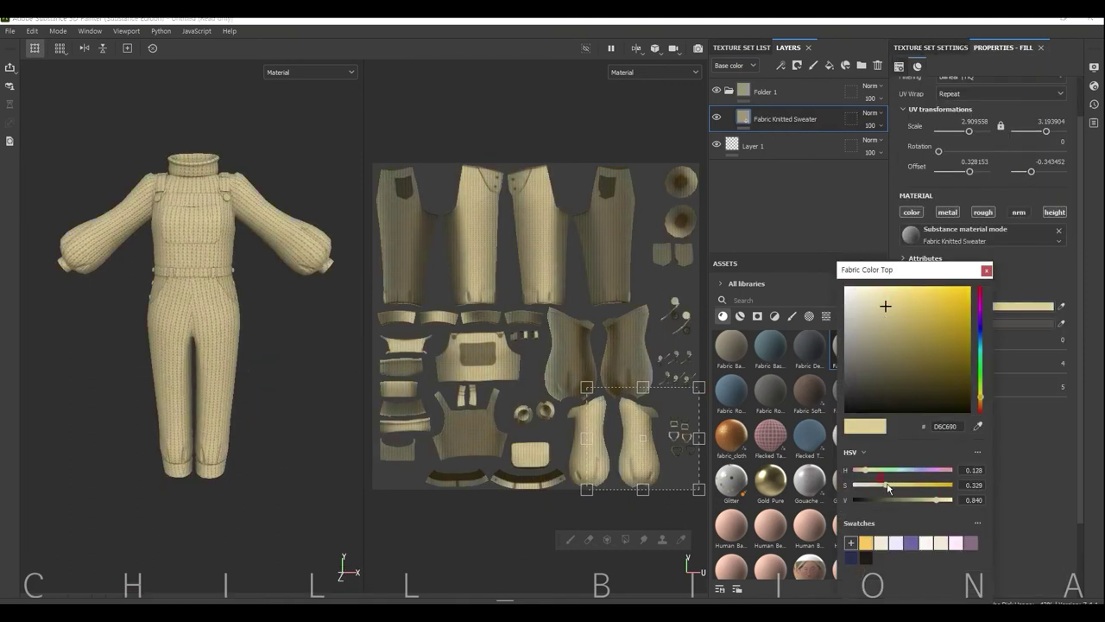
drag(981, 399, 983, 396)
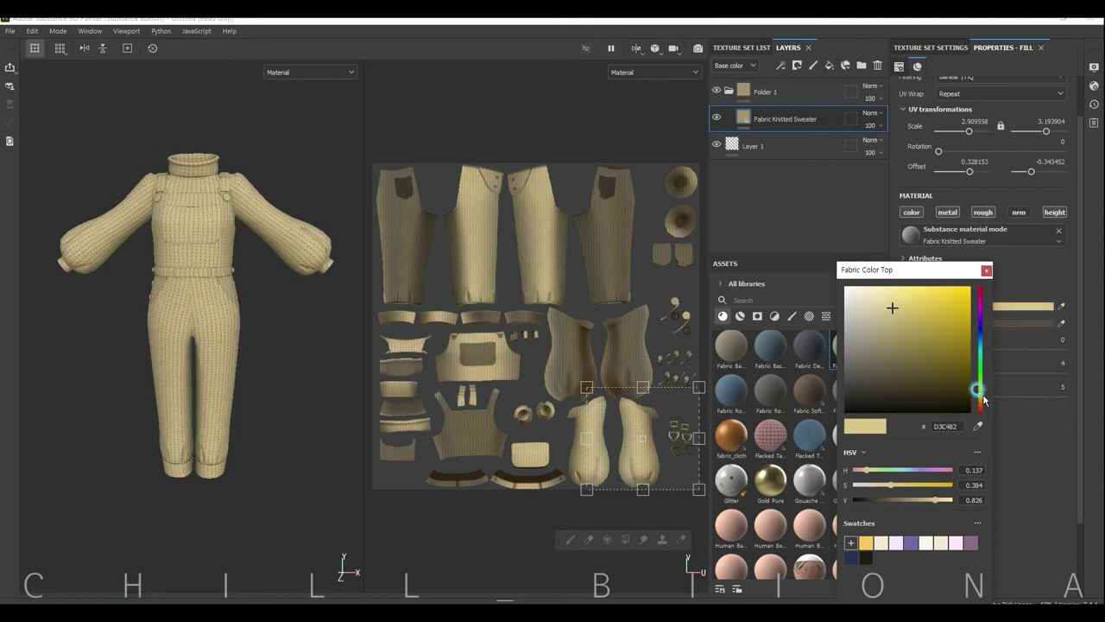
drag(904, 305, 905, 316)
drag(987, 396, 981, 400)
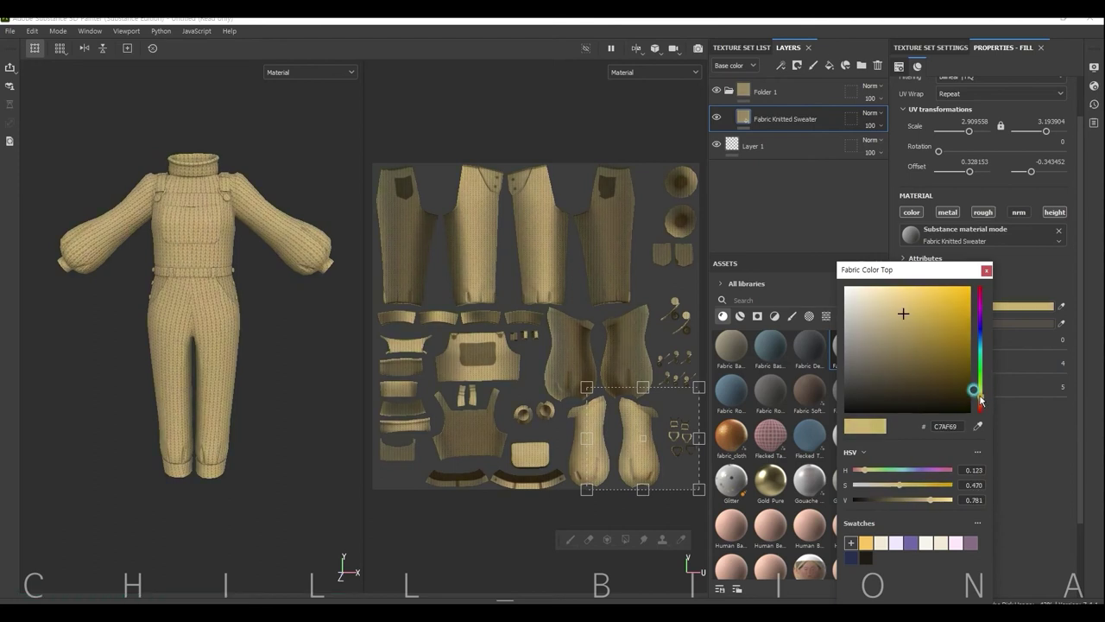
drag(937, 505, 938, 501)
drag(907, 484, 910, 485)
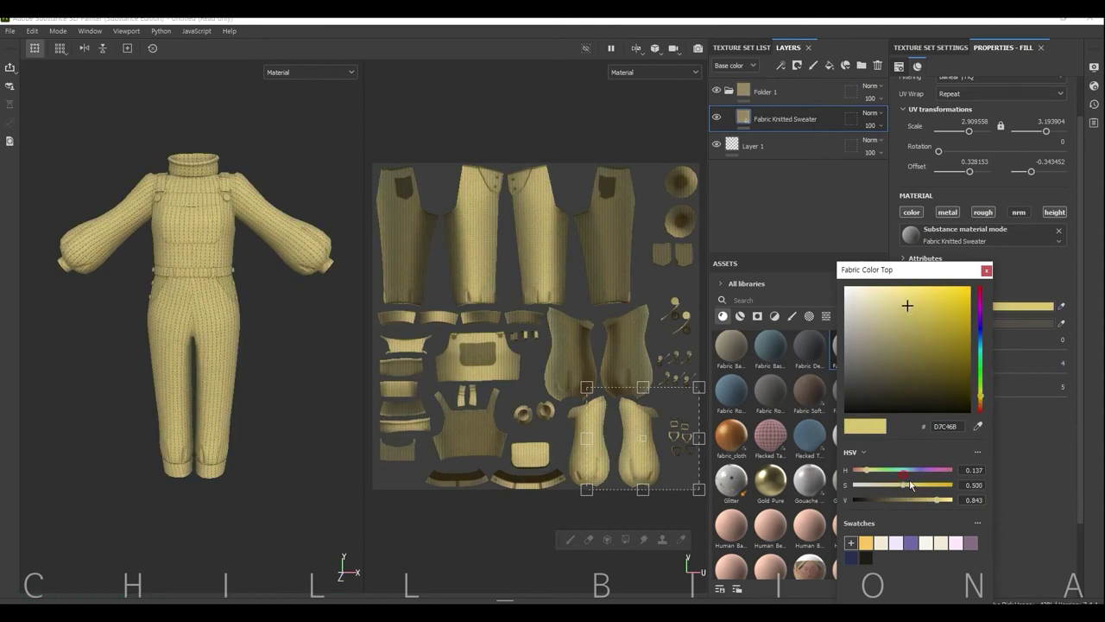
drag(982, 399, 984, 401)
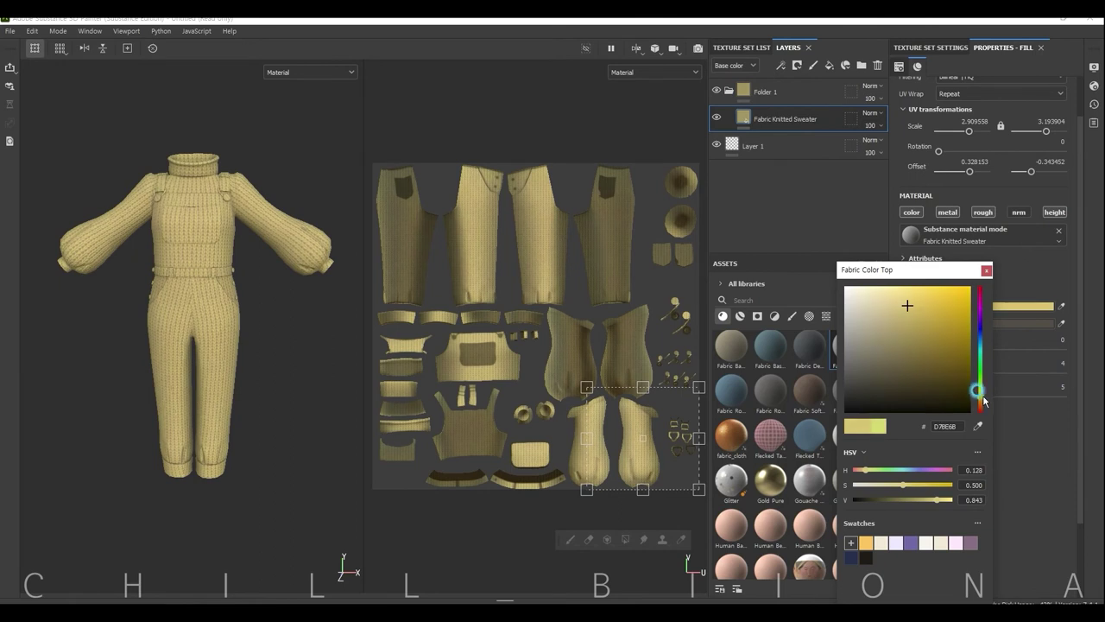
click(987, 270)
Give Folder 1 a black mask with a Paint effect using Polygon Fill in UV-chunk mode.
click(797, 65)
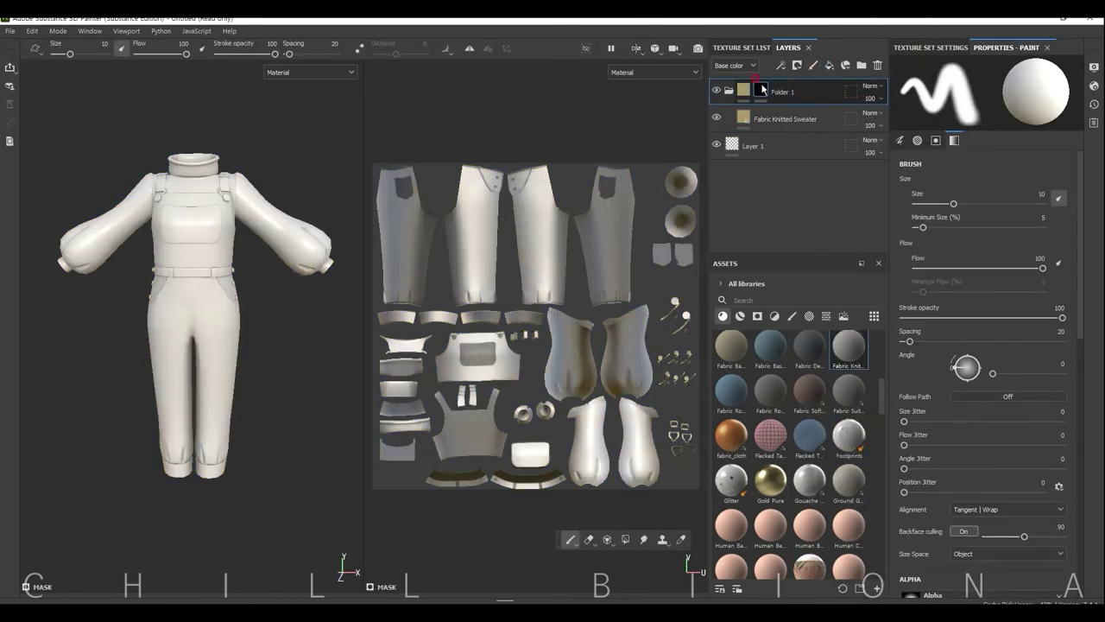
right_click(764, 89)
click(802, 472)
key(4)
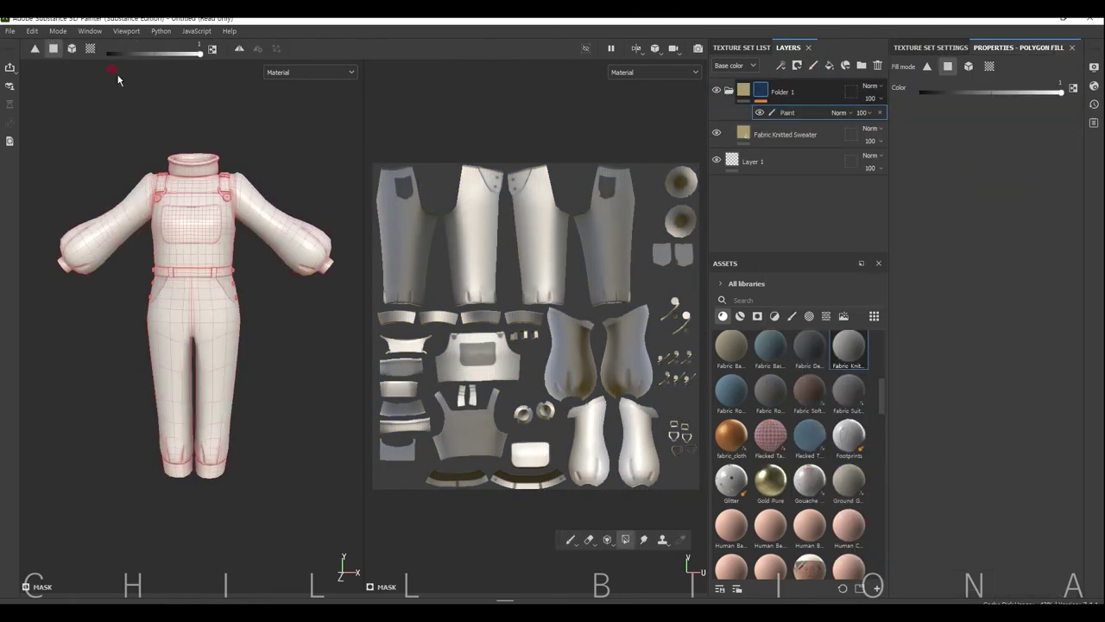
click(90, 49)
Reveal the yellow knit on the sleeves, collar and other sweater pieces, then add Folder 2.
click(326, 284)
click(95, 226)
click(203, 187)
mouse_move(309, 193)
alt+mouse_down()
mouse_move(59, 326)
mouse_move(240, 382)
alt+mouse_up()
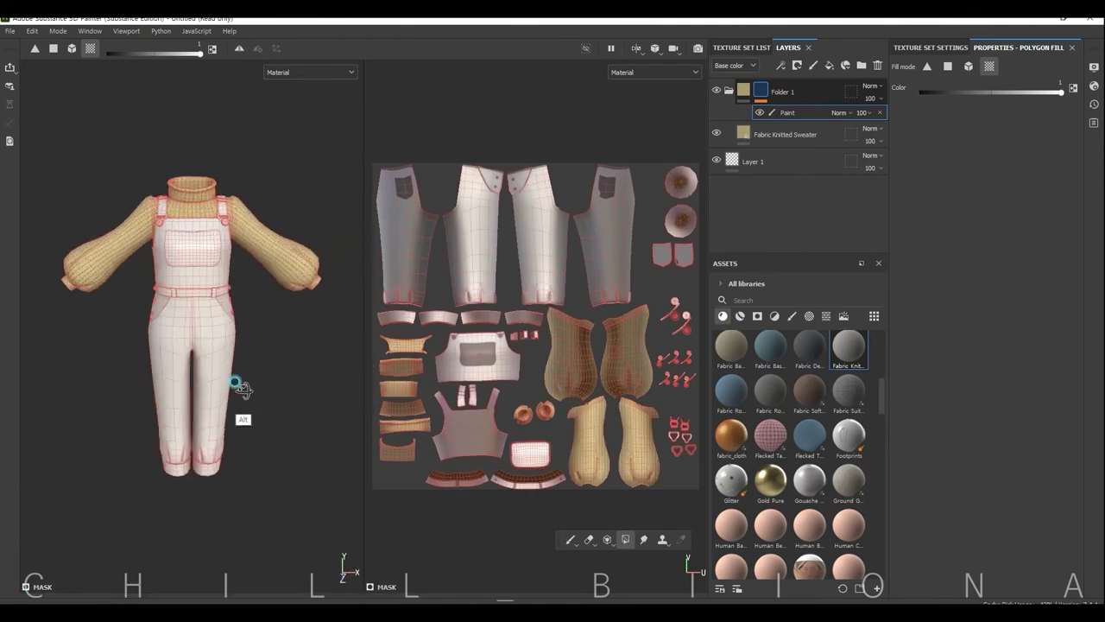
click(861, 65)
scroll(880, 404, down, 1)
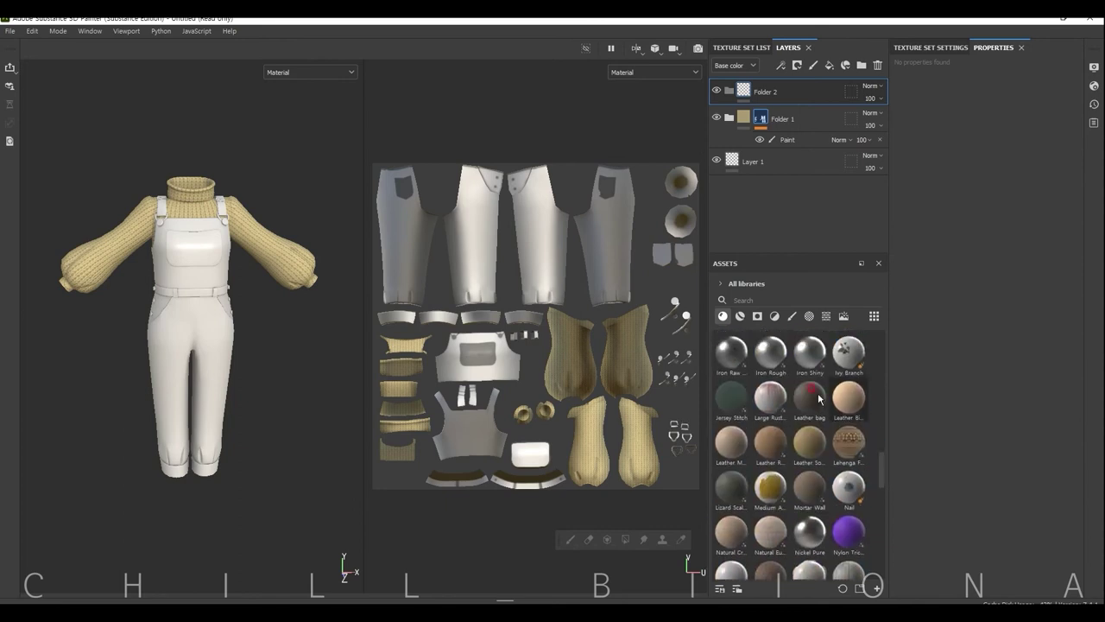
Apply the Denim Fabric material to Folder 2 and scale its pattern smaller.
text(denim)
drag(773, 92, 773, 100)
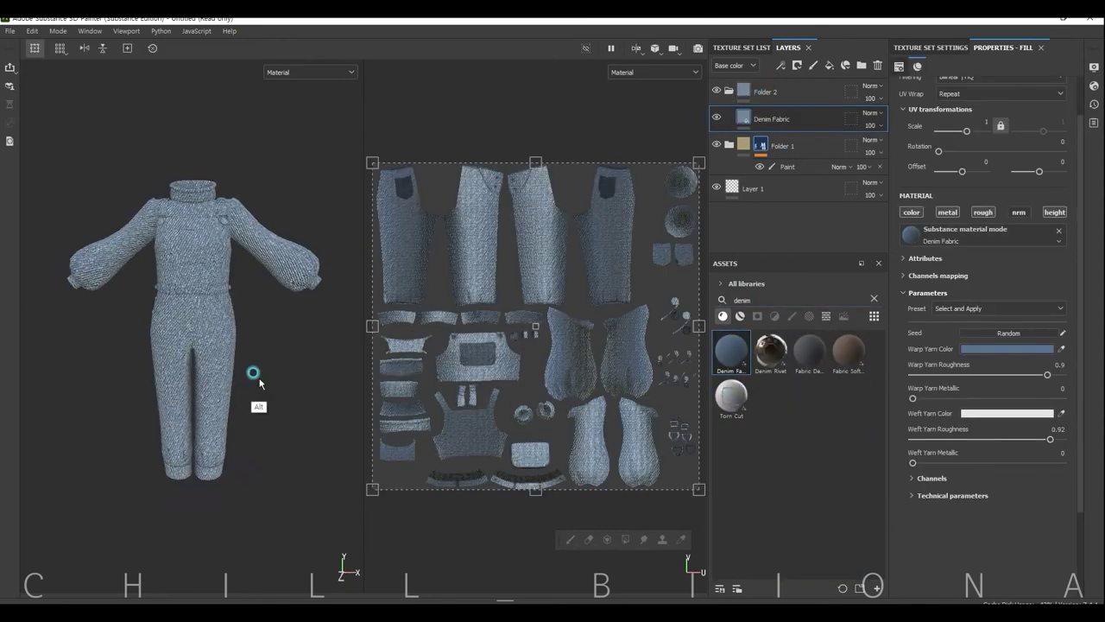
mouse_move(699, 164)
shift+mouse_down()
mouse_move(540, 342)
mouse_move(612, 202)
shift+mouse_up()
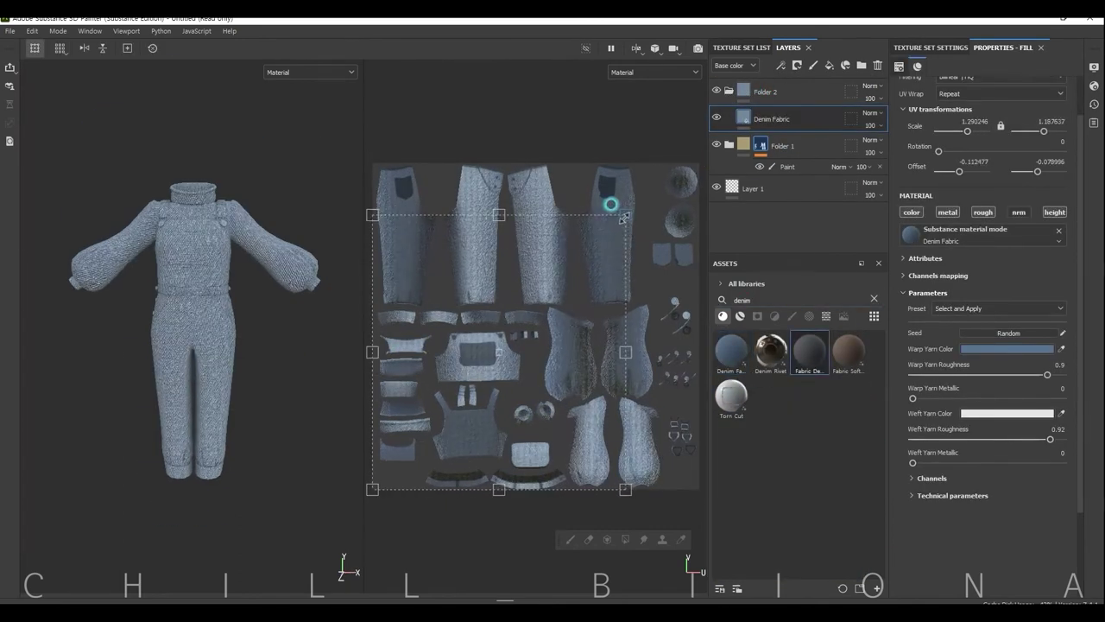
Black-mask Folder 2 and polygon-fill the trouser, bib and small pieces with denim.
right_click(816, 85)
click(817, 115)
right_click(816, 85)
click(803, 471)
click(406, 233)
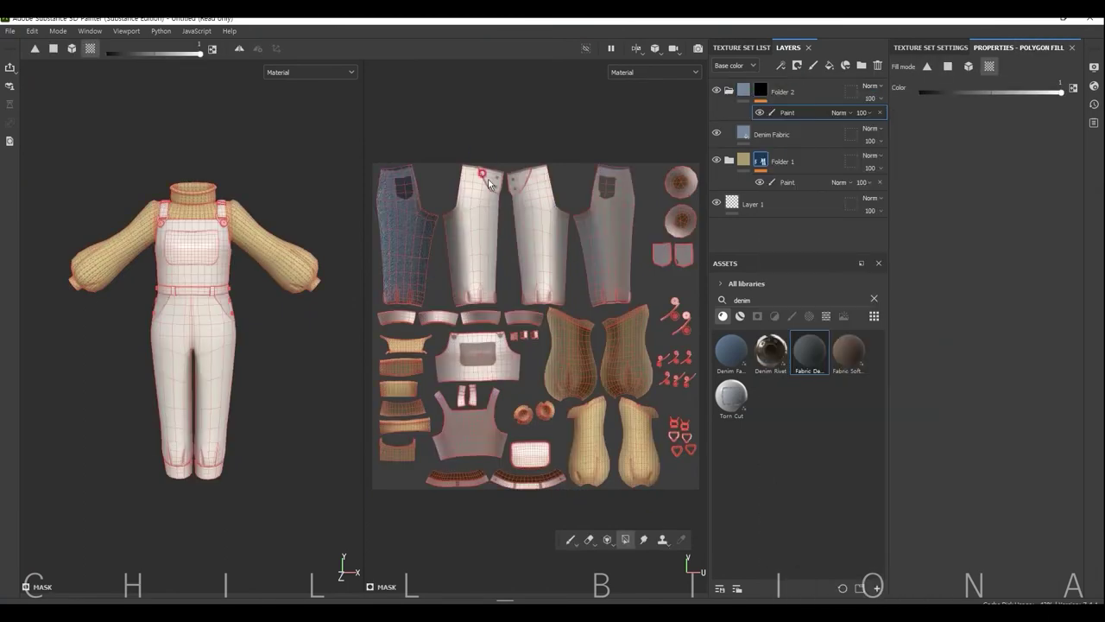
drag(475, 233, 699, 273)
drag(521, 325, 545, 346)
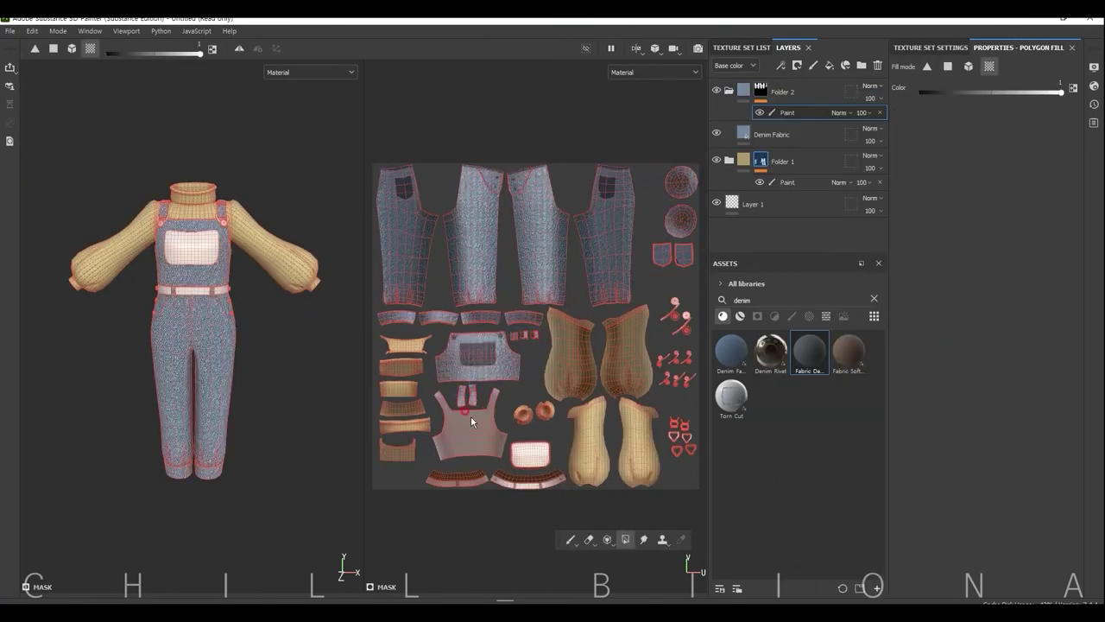
Duplicate the Denim Fabric layer, black-mask Denim Fabric copy 1, and undo the pant-cuff fill.
key(ctrl+d)
click(856, 301)
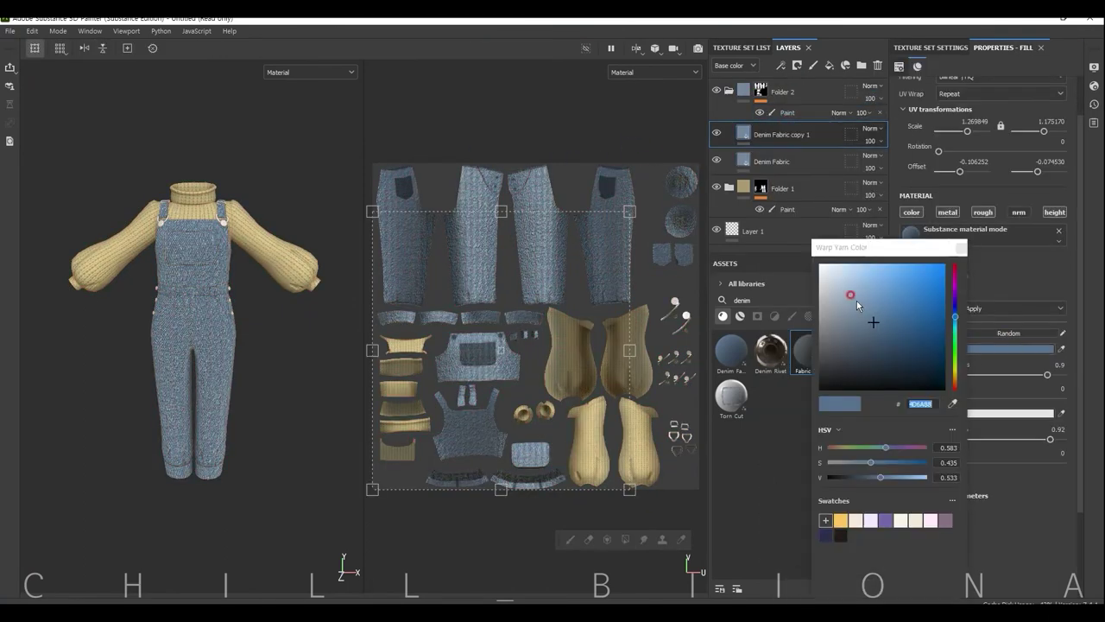
right_click(743, 130)
click(803, 506)
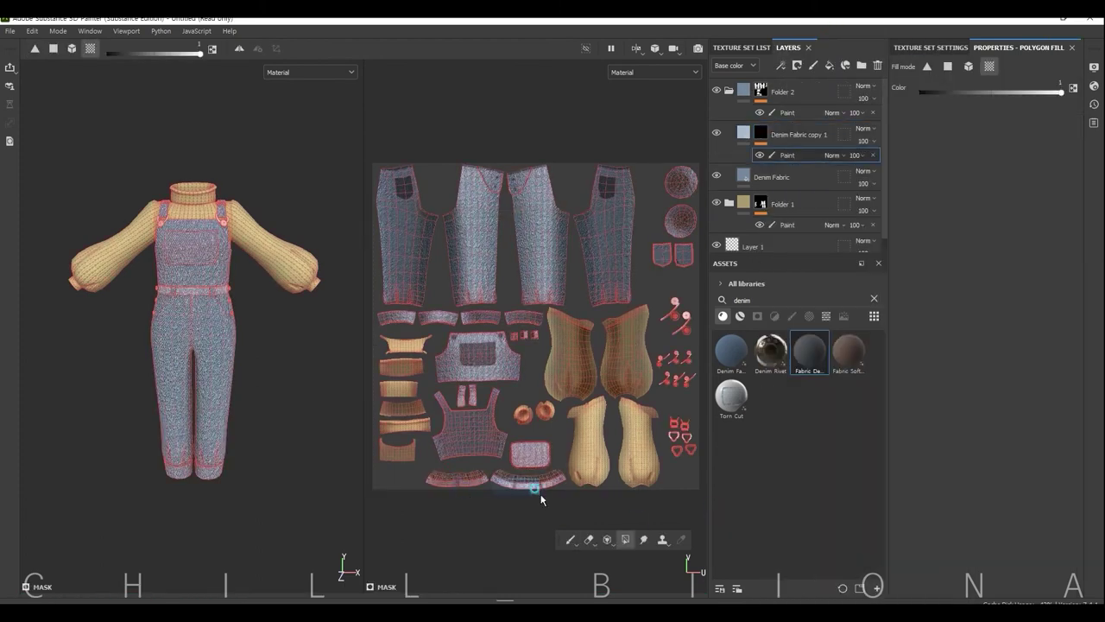
alt+right_drag(283, 374, 274, 412)
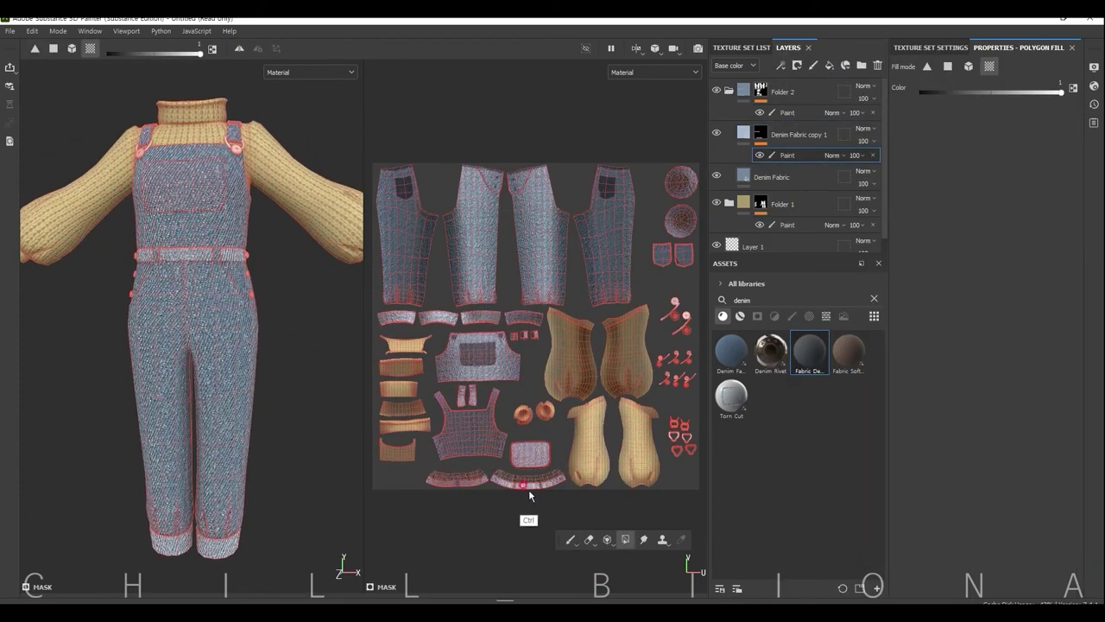
key(ctrl+z)
key(ctrl+z)
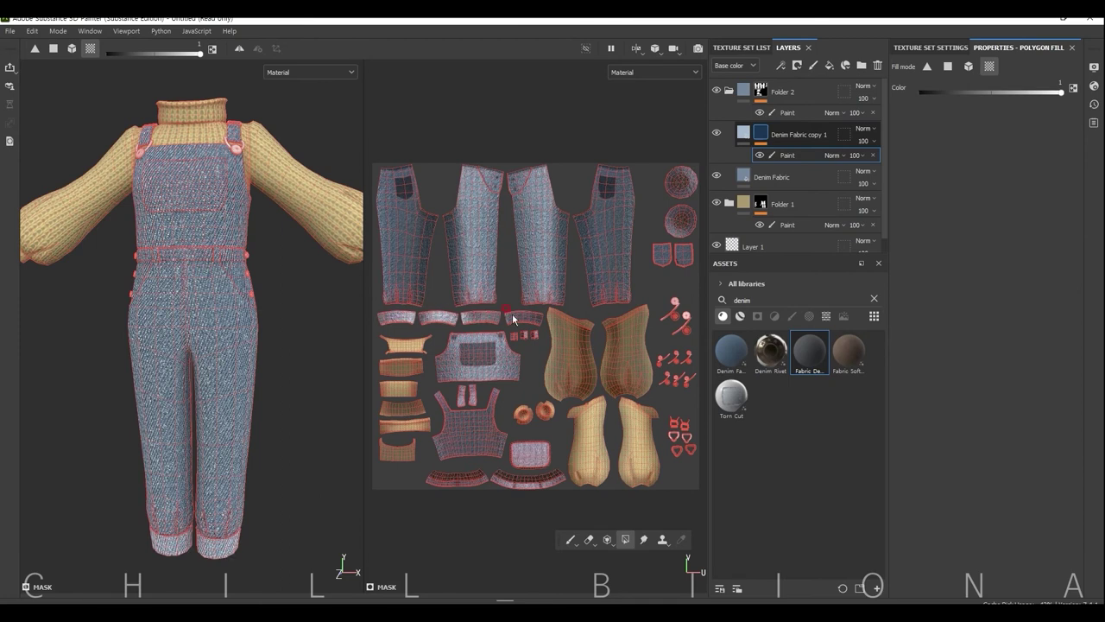
click(569, 539)
Paint denim onto a pant-leg piece in the UV view at brush size 8.25, then reduce it to 4.29.
alt+drag(259, 363, 49, 466)
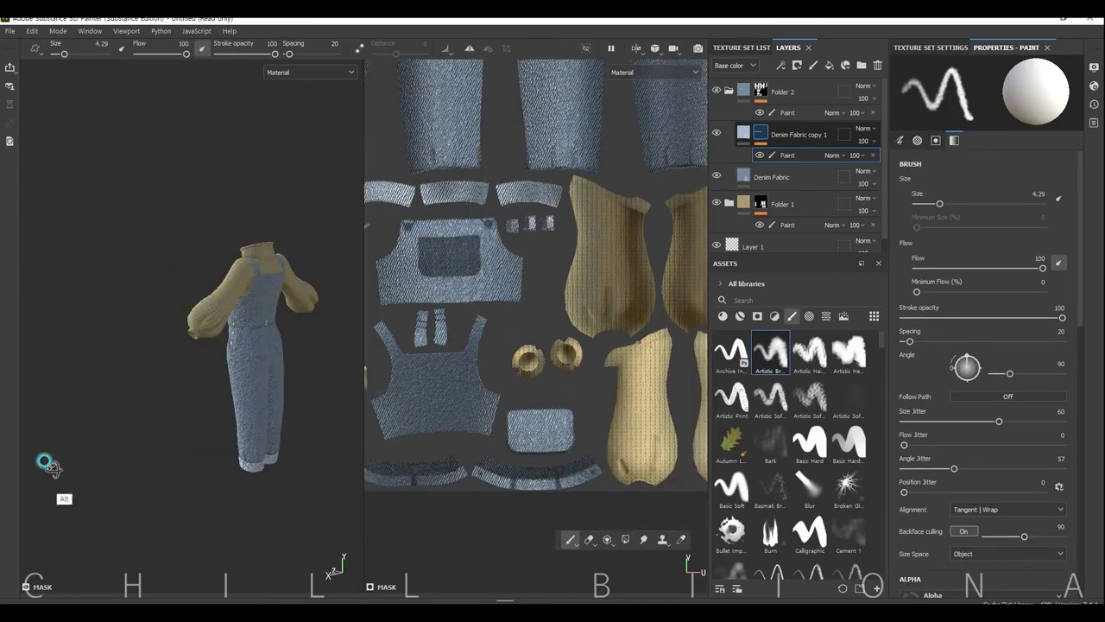
mouse_move(397, 386)
alt+right_down()
mouse_move(535, 393)
mouse_move(457, 252)
alt+right_up()
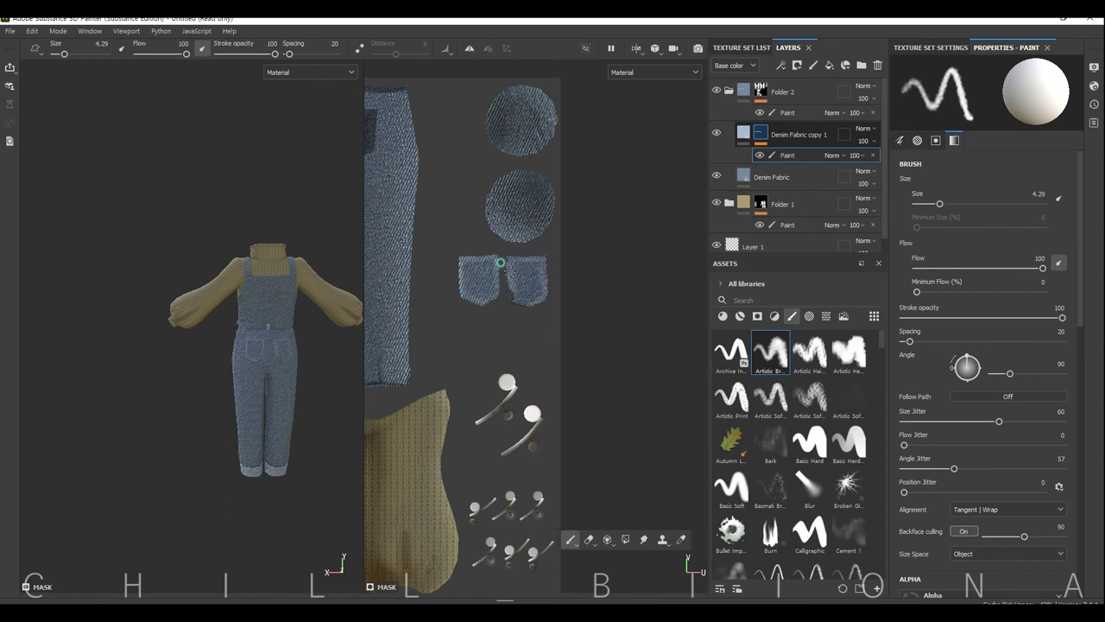
alt+middle_drag(526, 329, 397, 445)
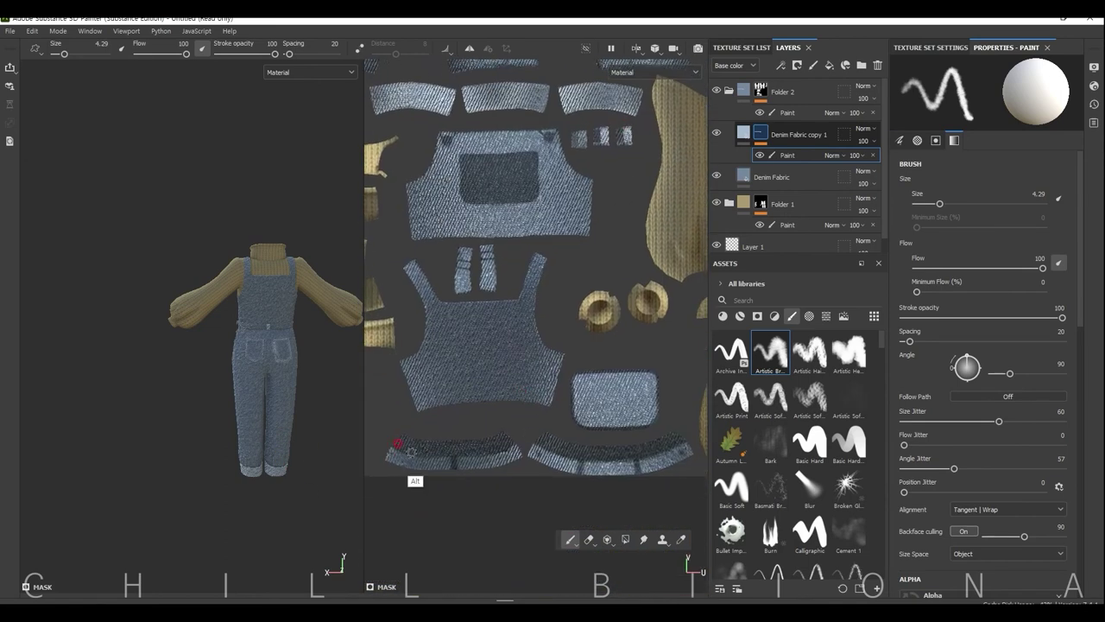
scroll(258, 324, up, 3)
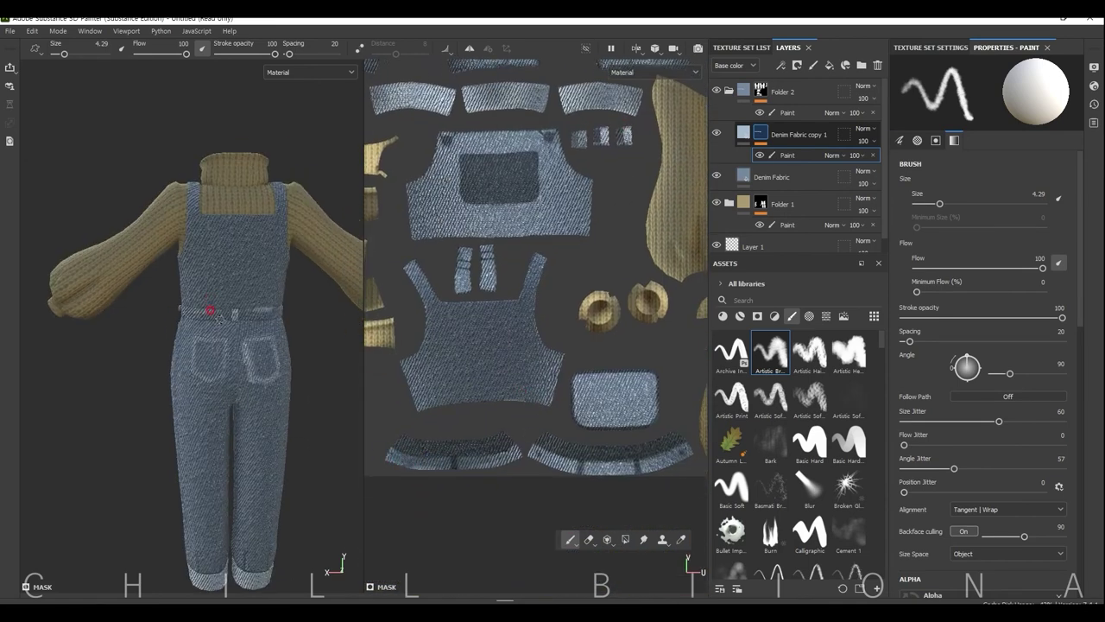
key(bracketleft)
scroll(277, 303, down, 5)
scroll(442, 172, down, 2)
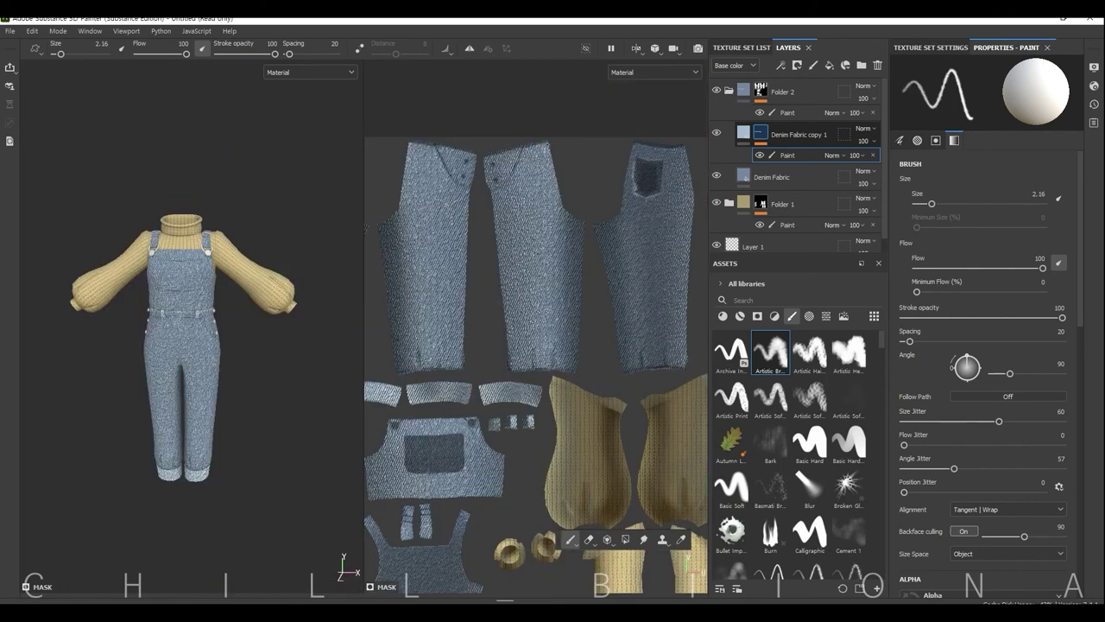
key(bracketright)
key(bracketright)
drag(515, 141, 516, 136)
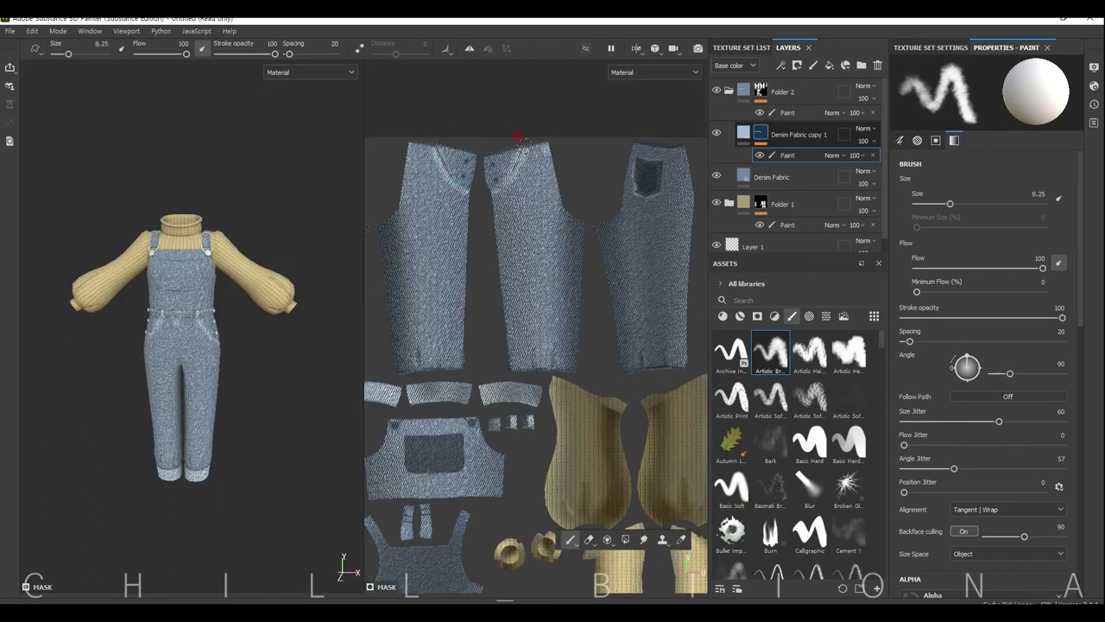
key(bracketleft)
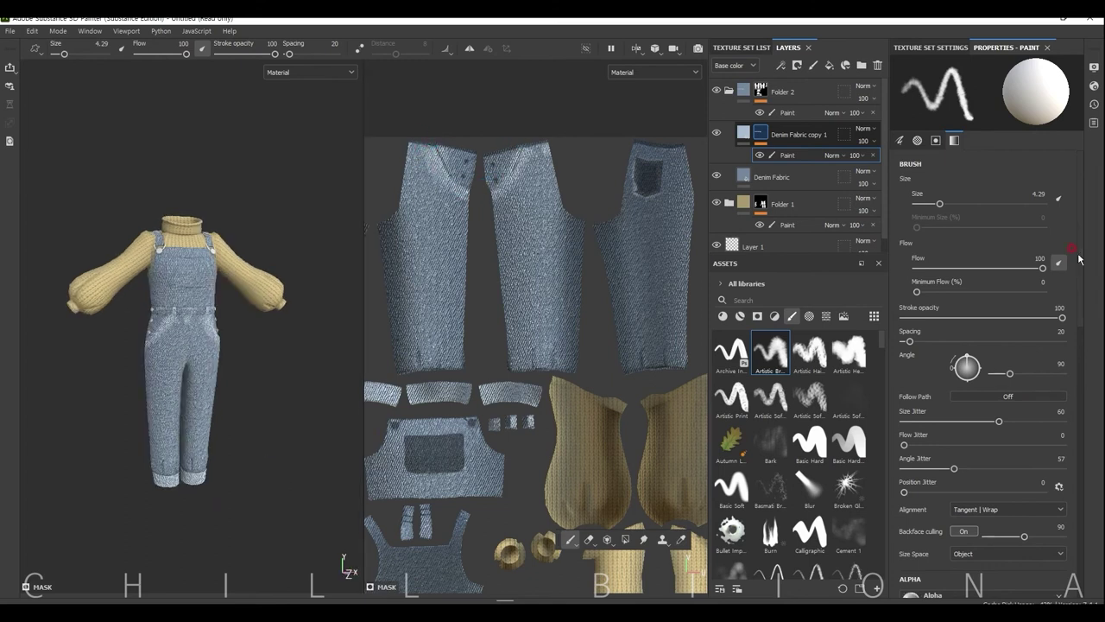
scroll(984, 259, down, 10)
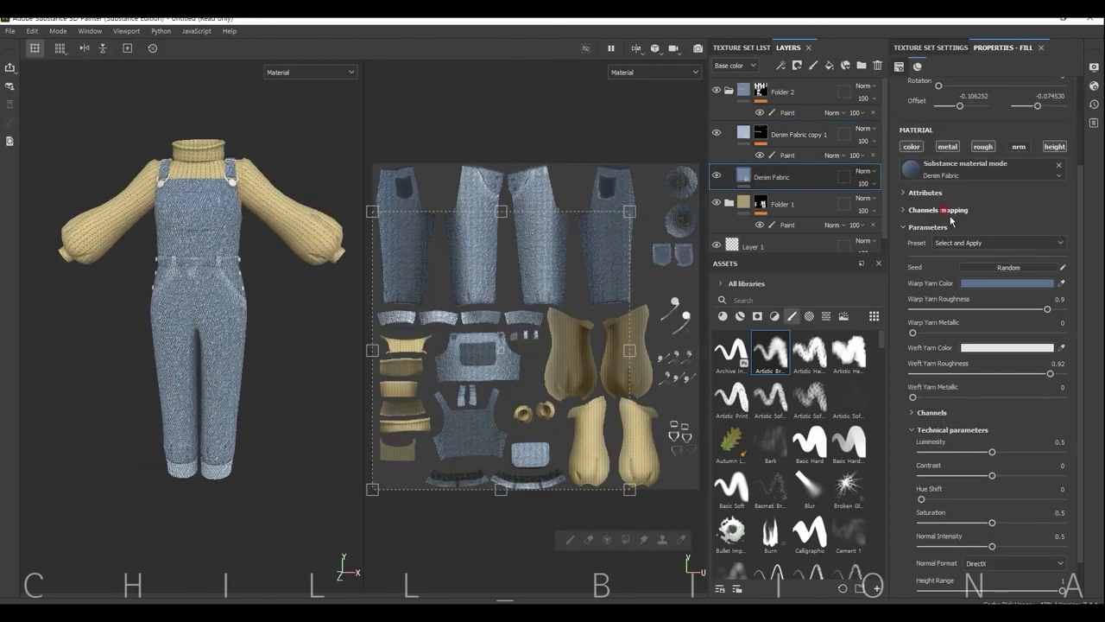
scroll(951, 222, down, 2)
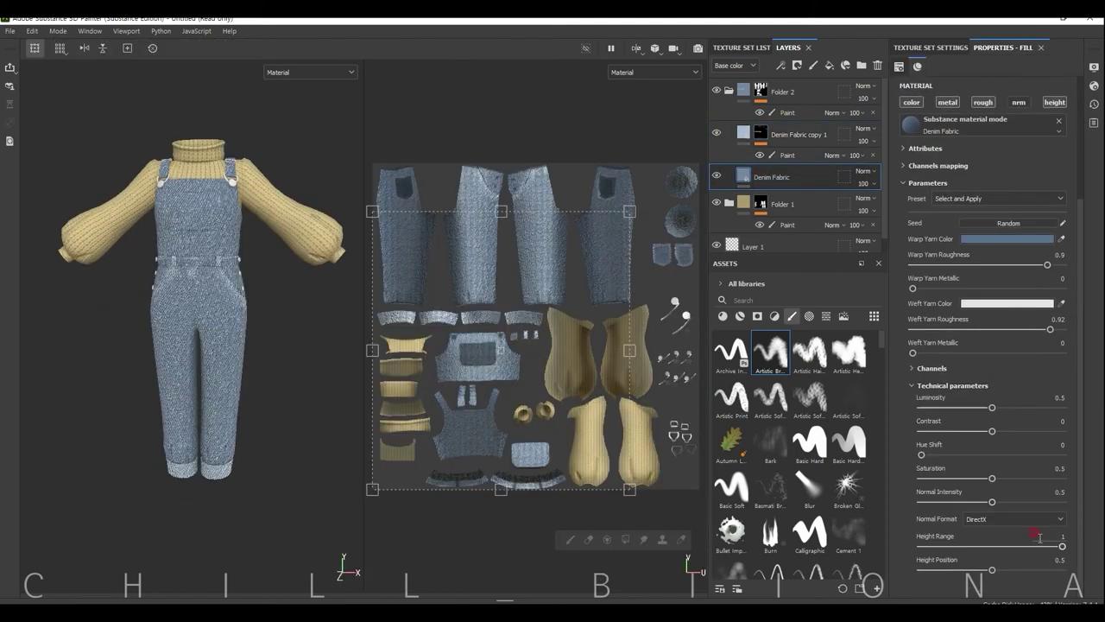
Raise the denim Height Range slightly and lower its Height Position to 0.41.
drag(932, 548, 935, 547)
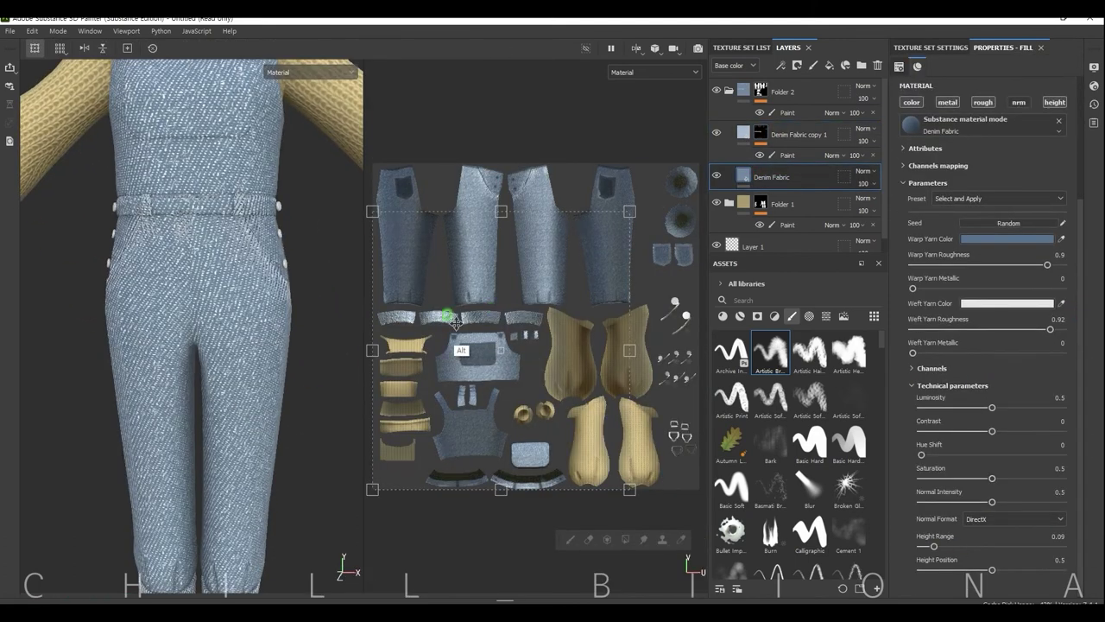
drag(993, 570, 978, 570)
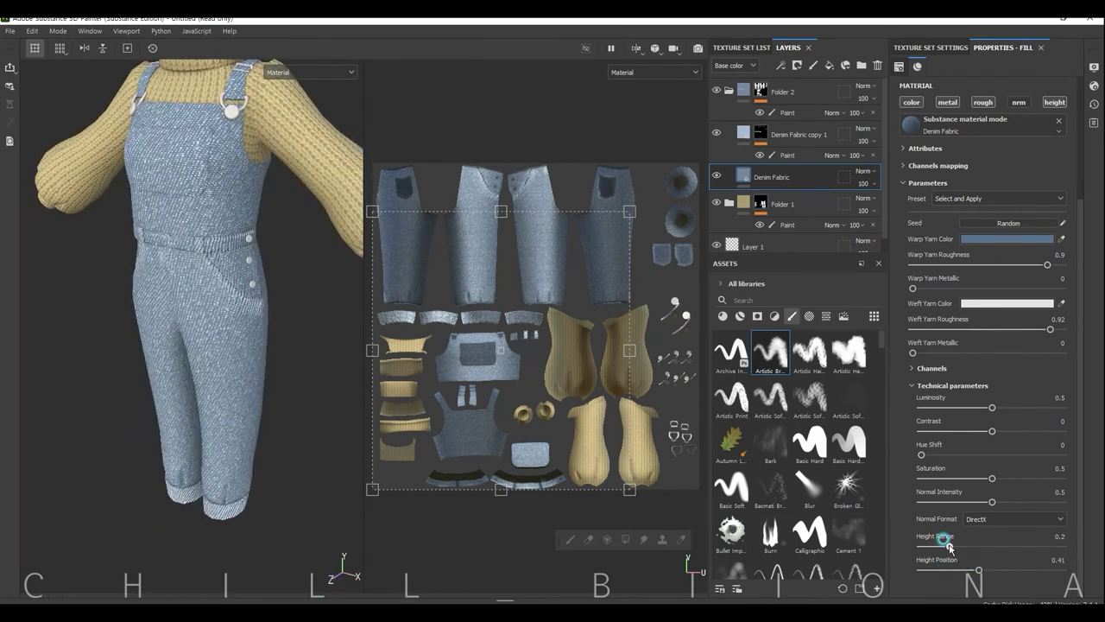
mouse_move(629, 236)
shift+mouse_down()
mouse_move(490, 322)
mouse_move(563, 345)
shift+mouse_up()
alt+drag(345, 371, 315, 387)
alt+right_drag(311, 385, 254, 451)
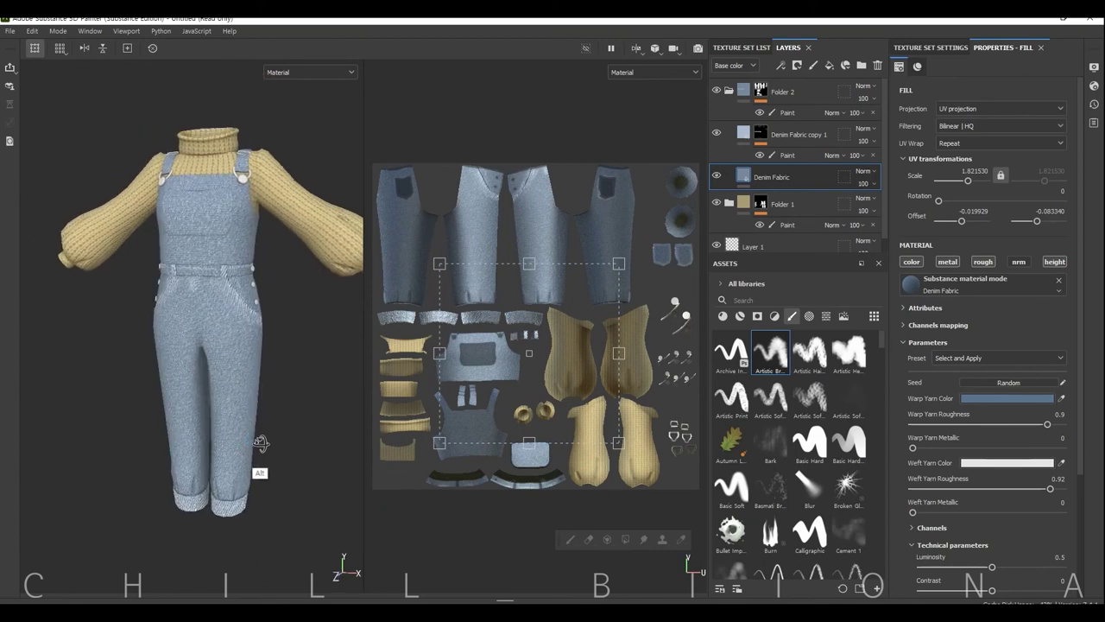
Set the copy's UV Scale to 1.5 and reset its offsets to 0.
text(215)
key(Return)
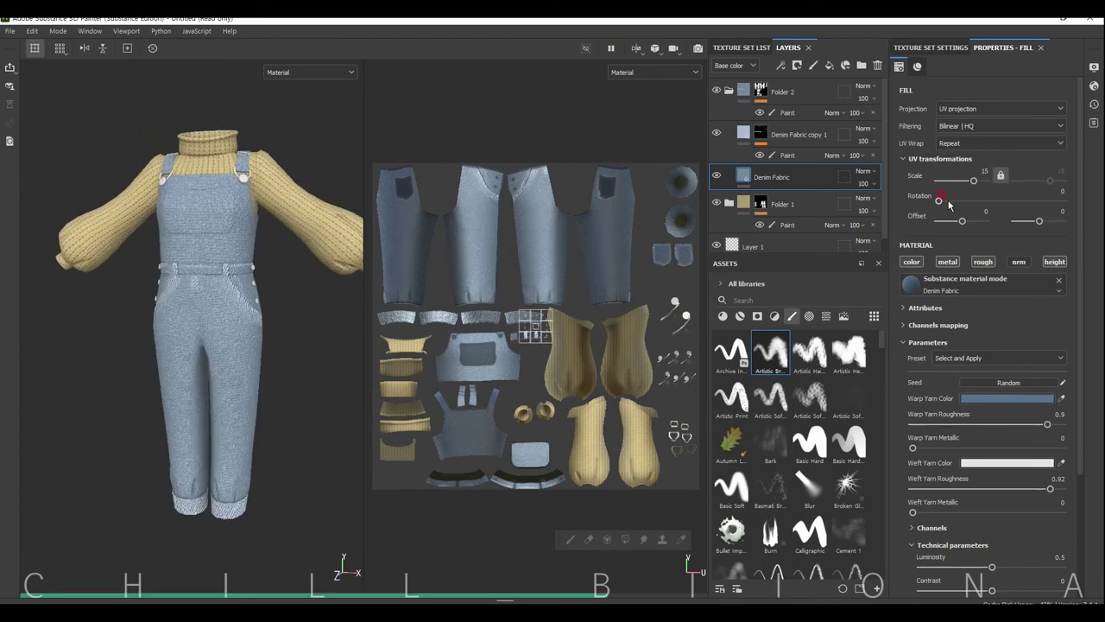
key(ctrl+z)
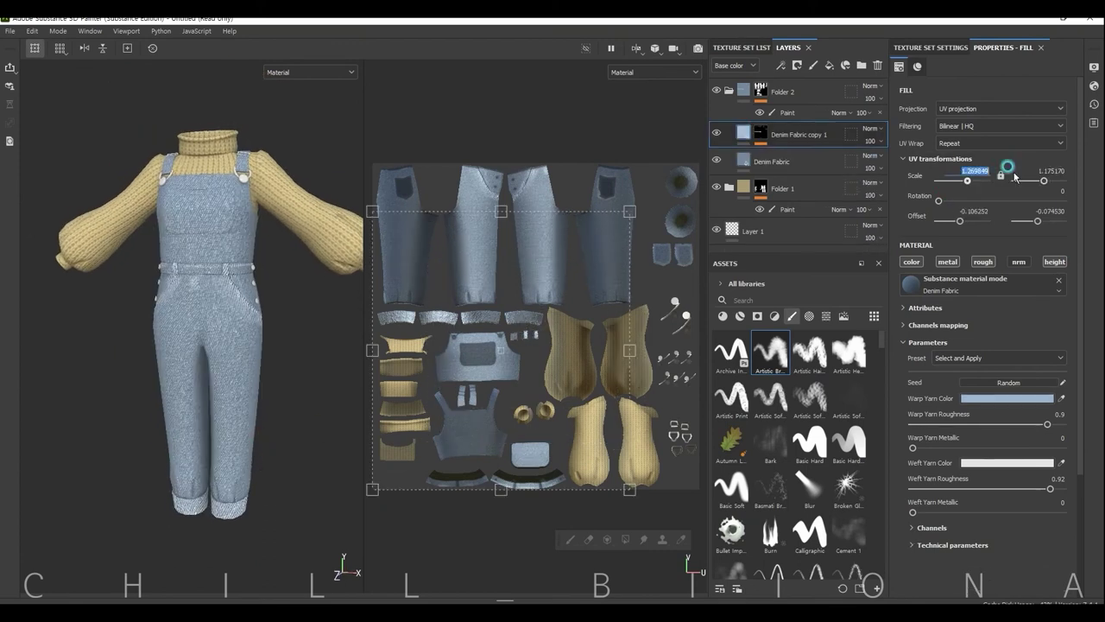
text(1.5)
key(Return)
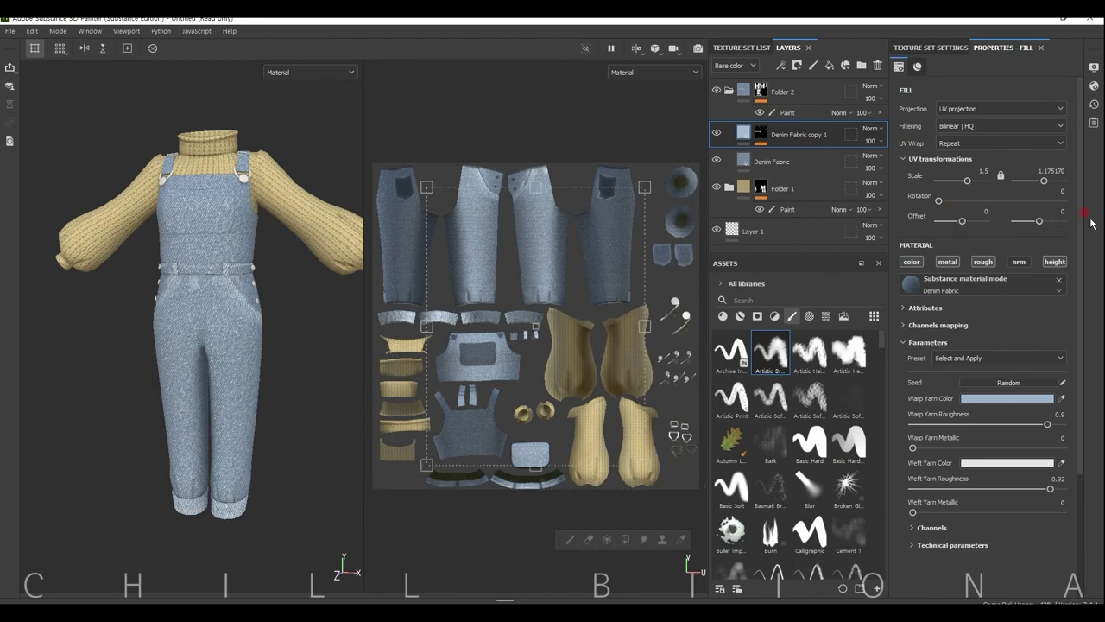
mouse_move(246, 466)
alt+mouse_down()
mouse_move(254, 473)
mouse_move(309, 345)
alt+mouse_up()
Return to the copy's mask, set the paint grayscale to 1, and orbit to view the side and back.
key(ctrl+y)
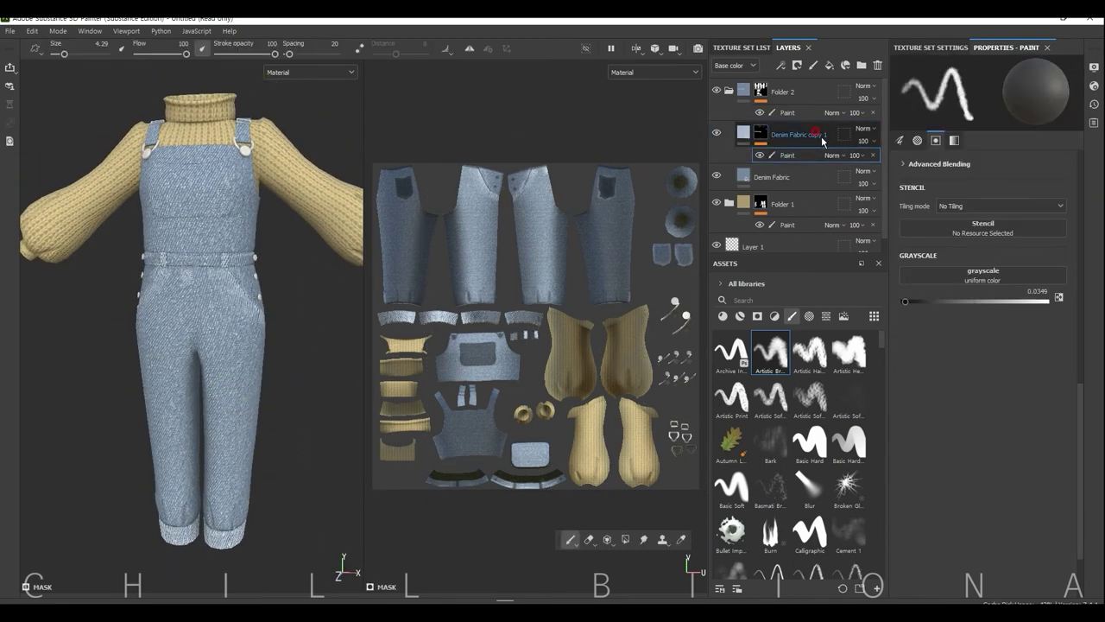
alt+drag(177, 270, 136, 297)
middle_drag(251, 314, 279, 308)
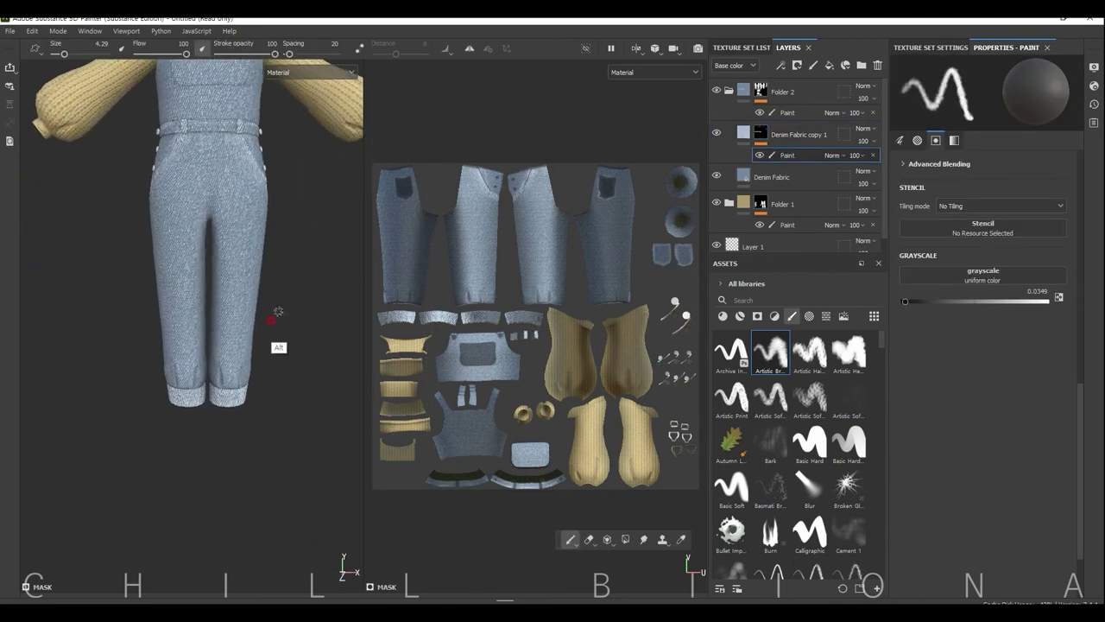
click(221, 375)
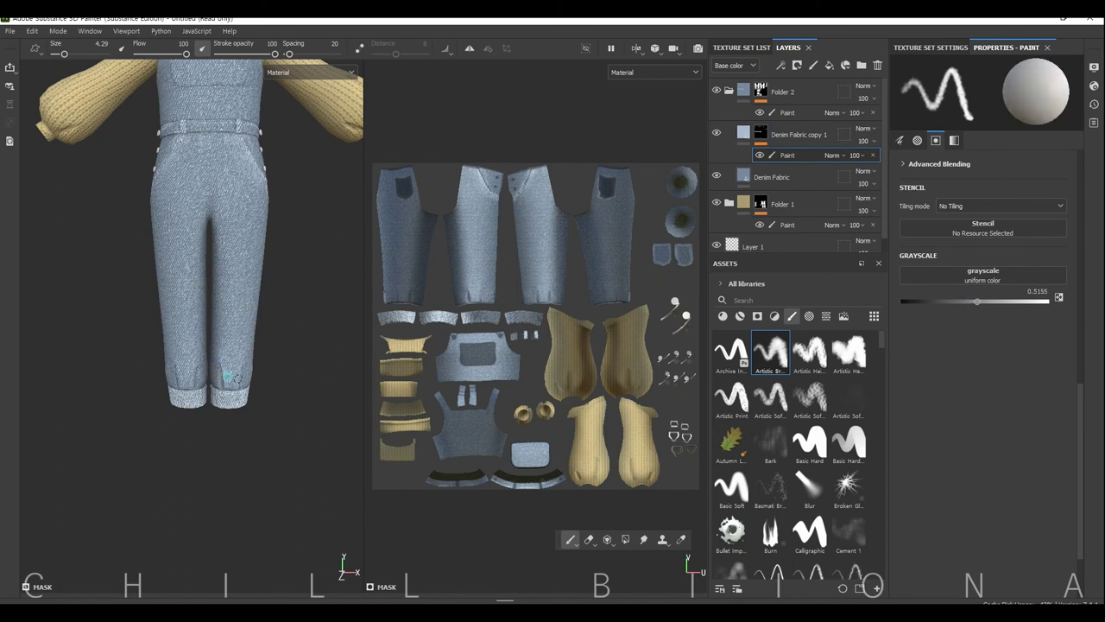
mouse_move(162, 351)
alt+mouse_down()
mouse_move(273, 377)
mouse_move(298, 319)
alt+mouse_up()
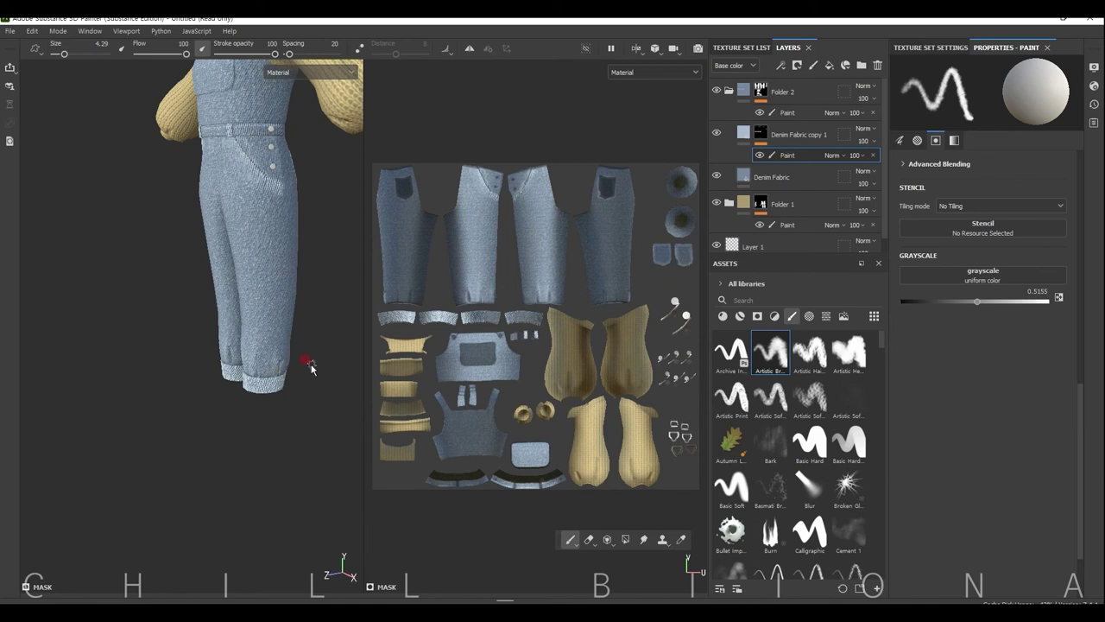
mouse_move(309, 444)
alt+mouse_down()
mouse_move(255, 321)
mouse_move(208, 250)
alt+mouse_up()
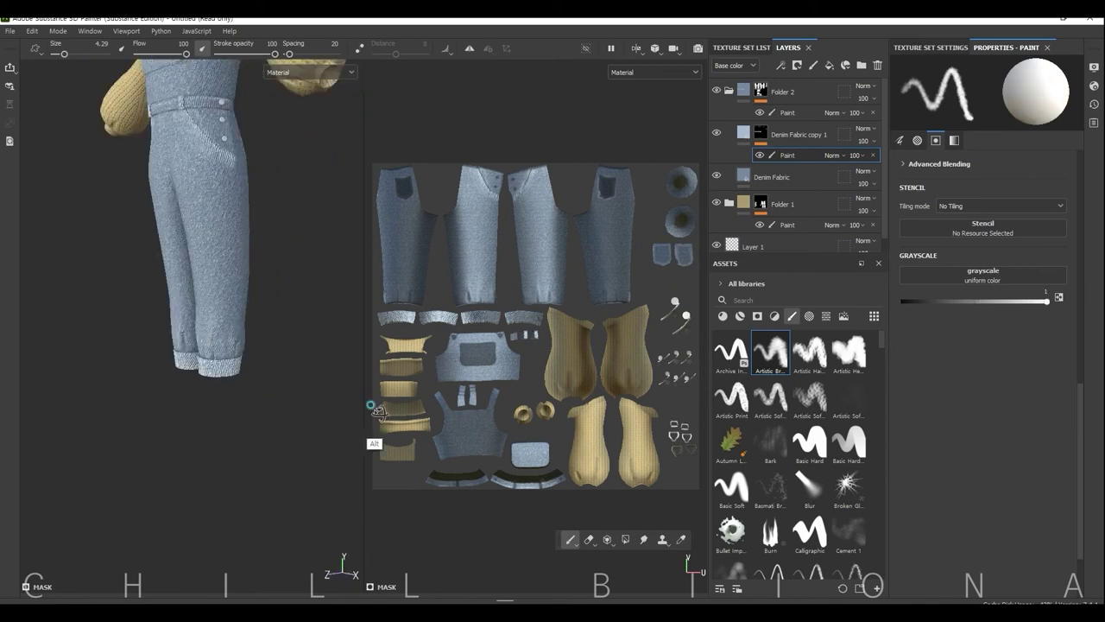
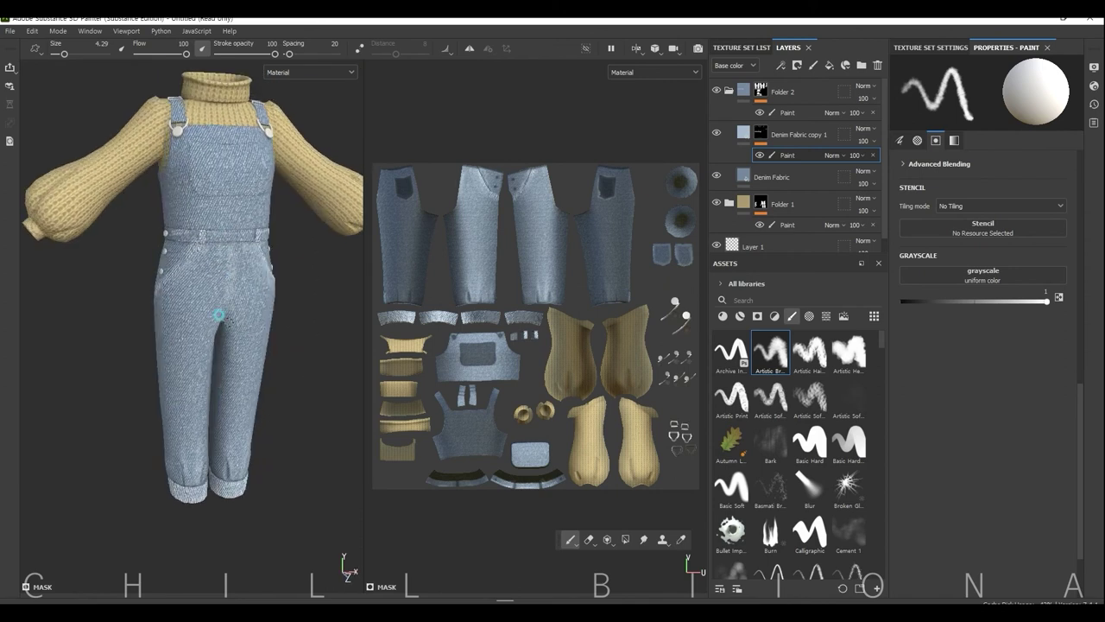
Set the paint grayscale just under 1 and switch to the Bark brush preset.
alt+drag(230, 327, 283, 265)
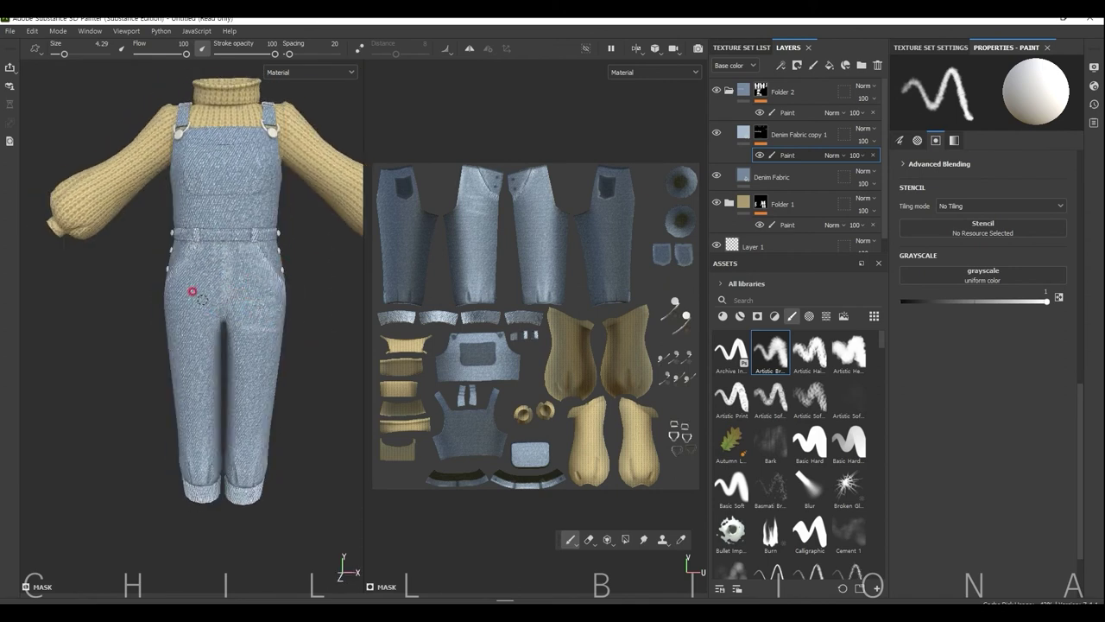
scroll(218, 320, down, 5)
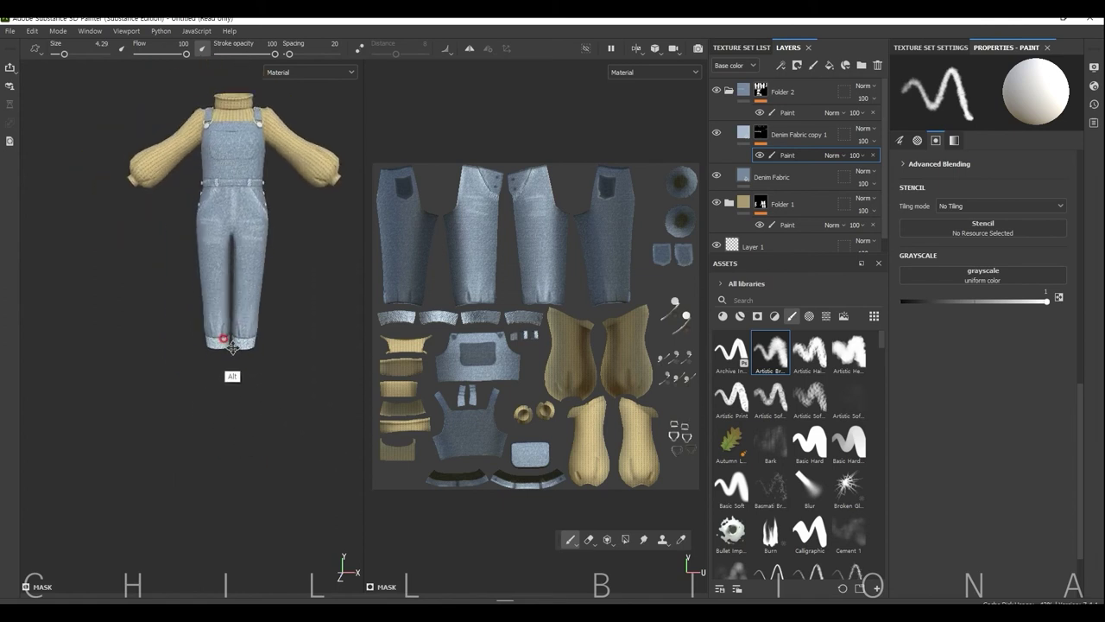
click(917, 298)
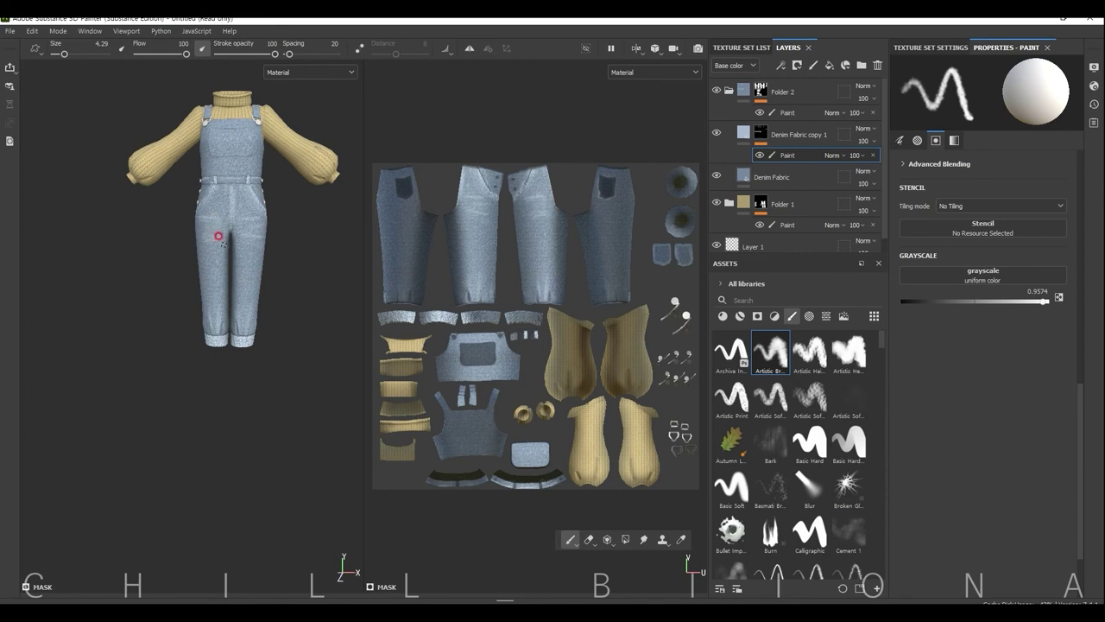
alt+drag(269, 239, 271, 253)
click(771, 442)
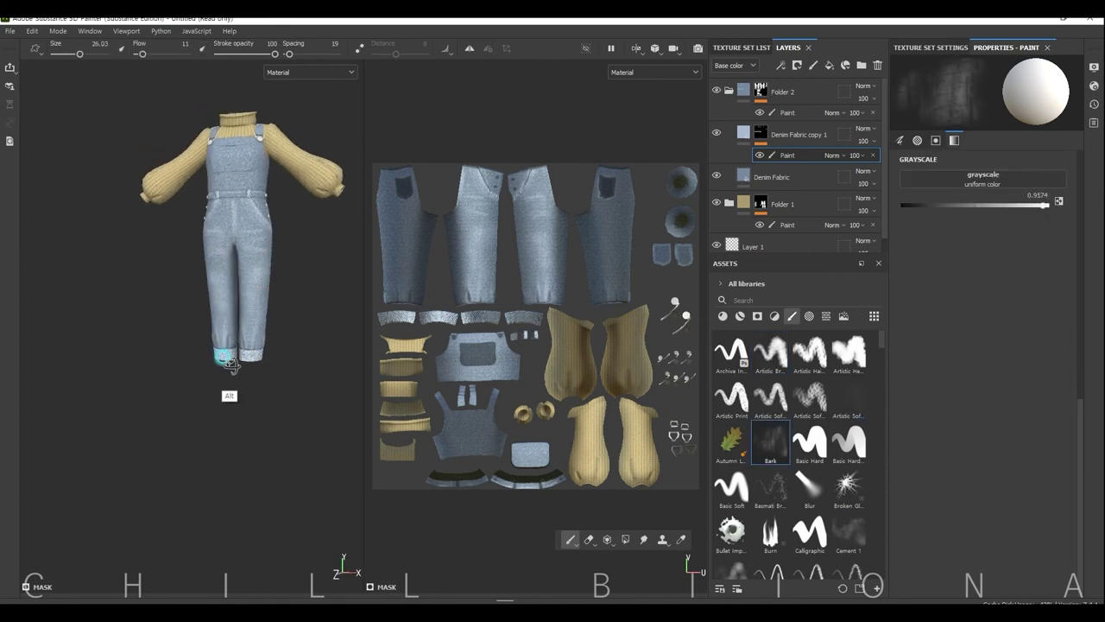
Orbit to a side view and rotate the environment light across the overalls.
alt+drag(227, 358, 281, 233)
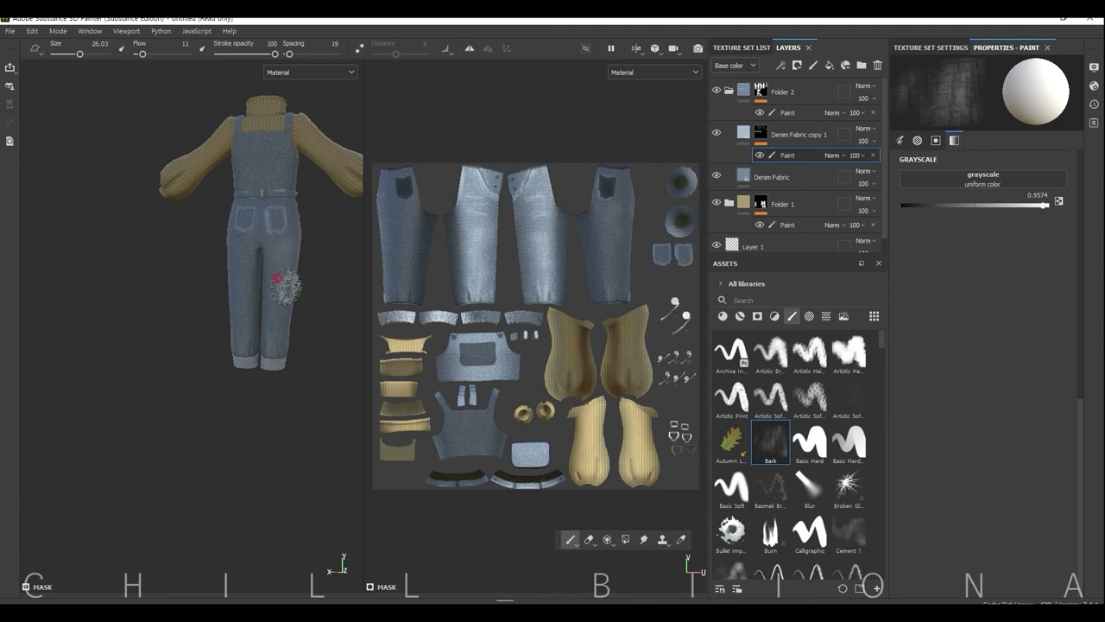
scroll(284, 259, up, 3)
mouse_move(193, 281)
shift+right_down()
mouse_move(259, 449)
mouse_move(213, 321)
mouse_move(314, 325)
mouse_move(250, 351)
mouse_move(193, 264)
shift+right_up()
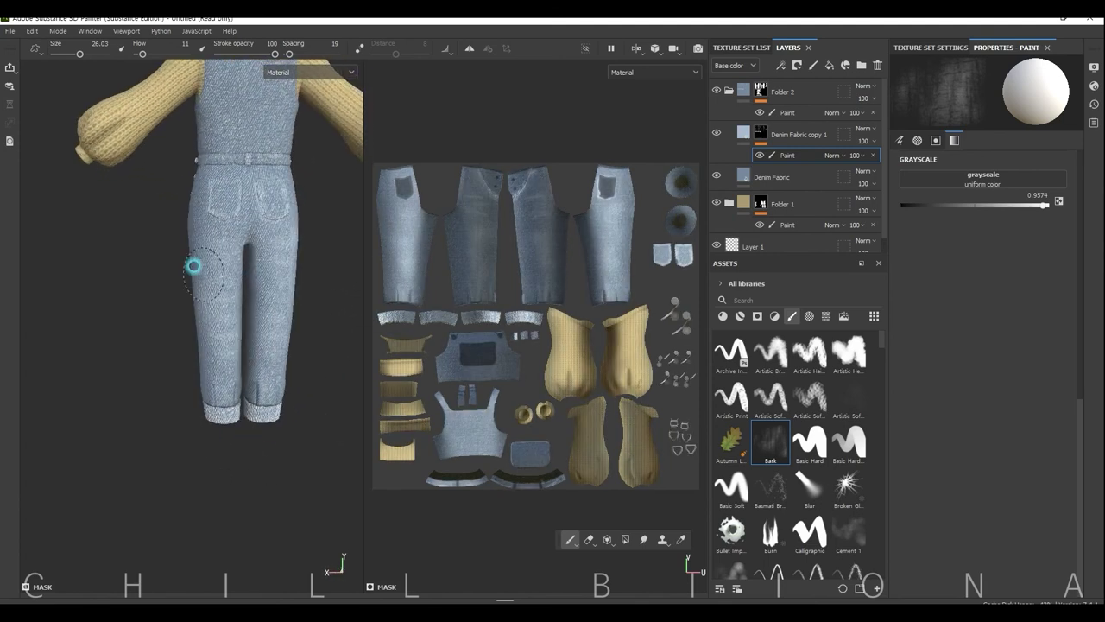
alt+drag(193, 265, 321, 414)
shift+right_drag(299, 315, 178, 278)
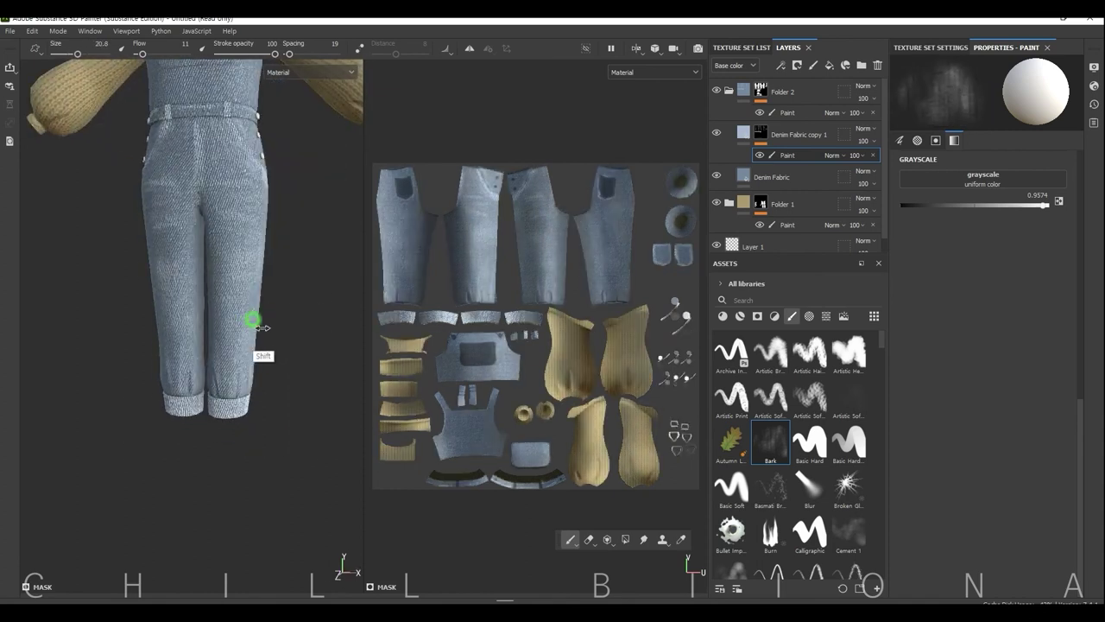
Shrink the brush to 20.8 and switch back to the Artistic brush preset.
key(bracketleft)
scroll(291, 328, down, 3)
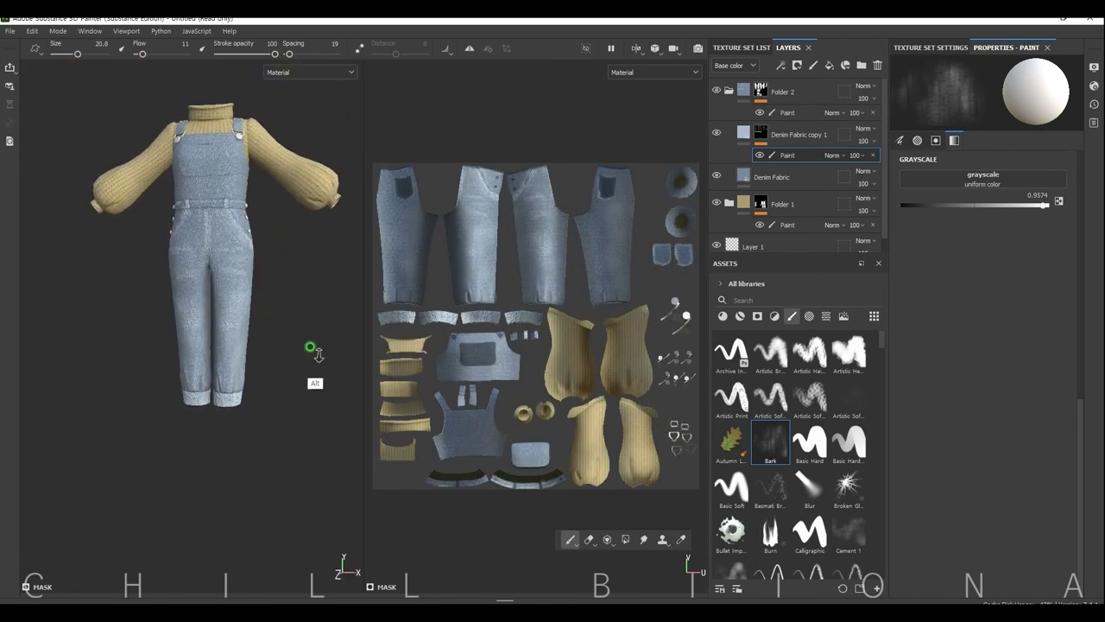
scroll(325, 320, up, 2)
scroll(184, 194, up, 2)
click(770, 352)
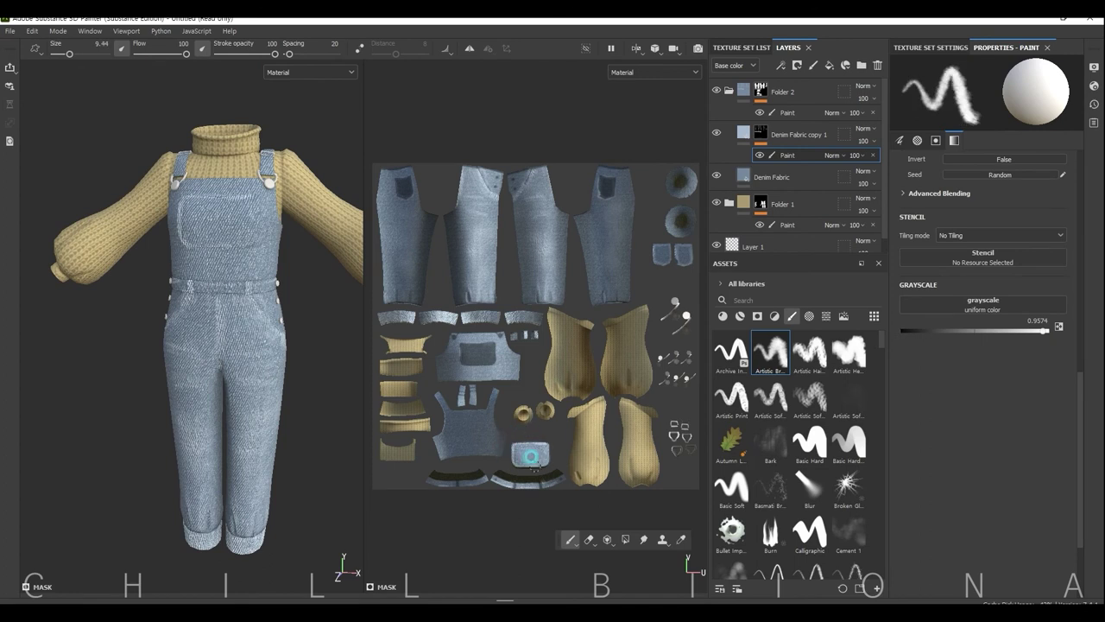
Zoom in on the pocket piece and toggle the paint value to black (grayscale 0).
scroll(553, 401, up, 2)
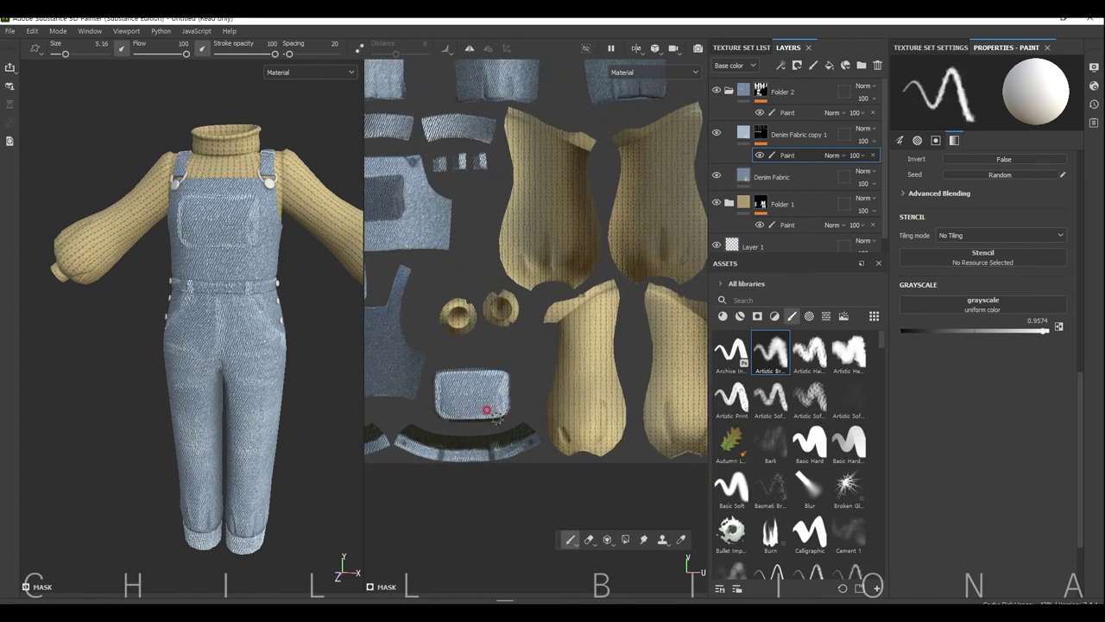
key(x)
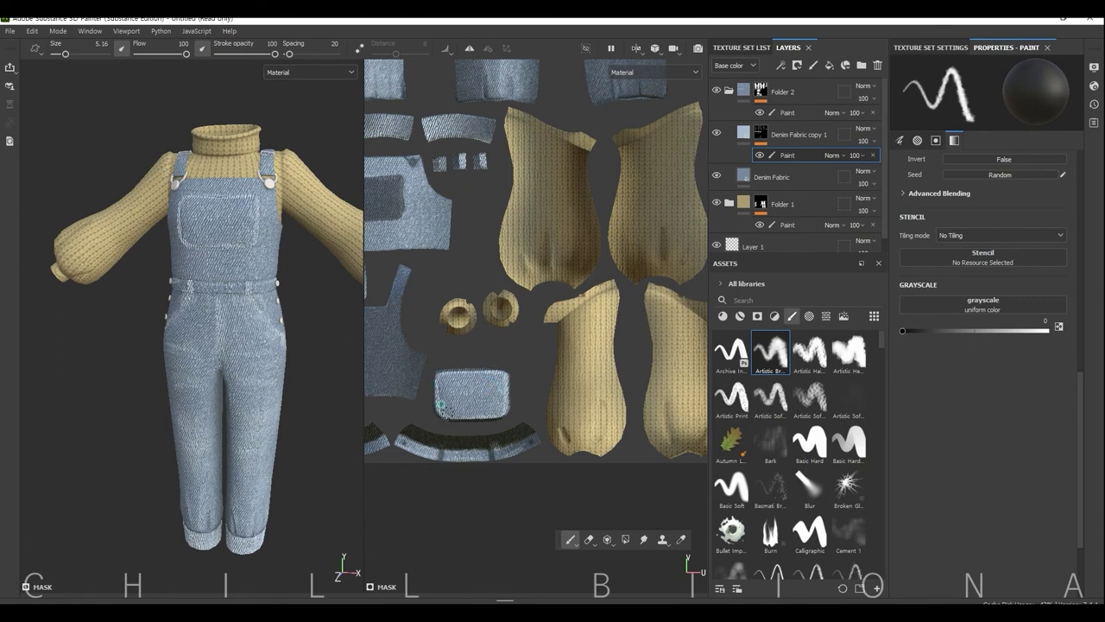
key(x)
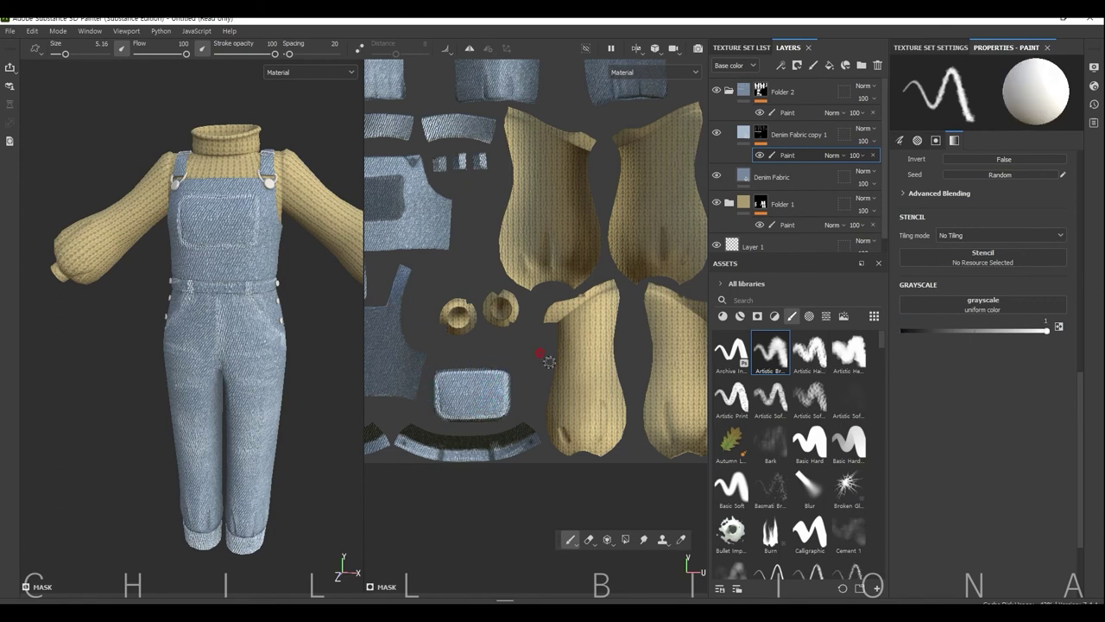
key(x)
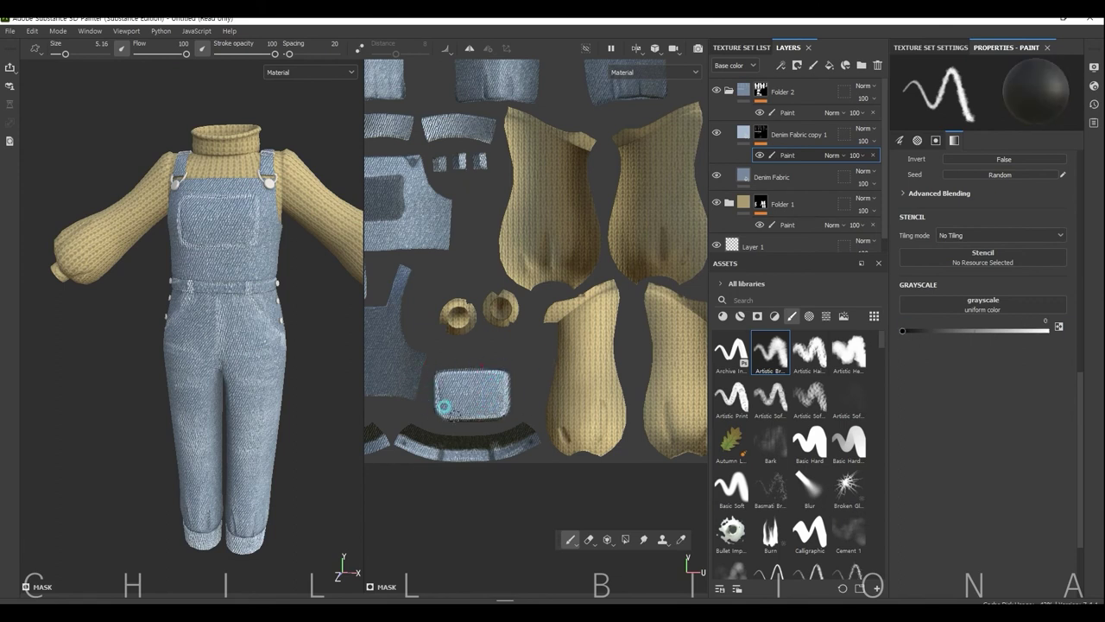
Add a dark-coloured fill layer with a black mask and a paint effect inside it.
click(829, 64)
click(1012, 341)
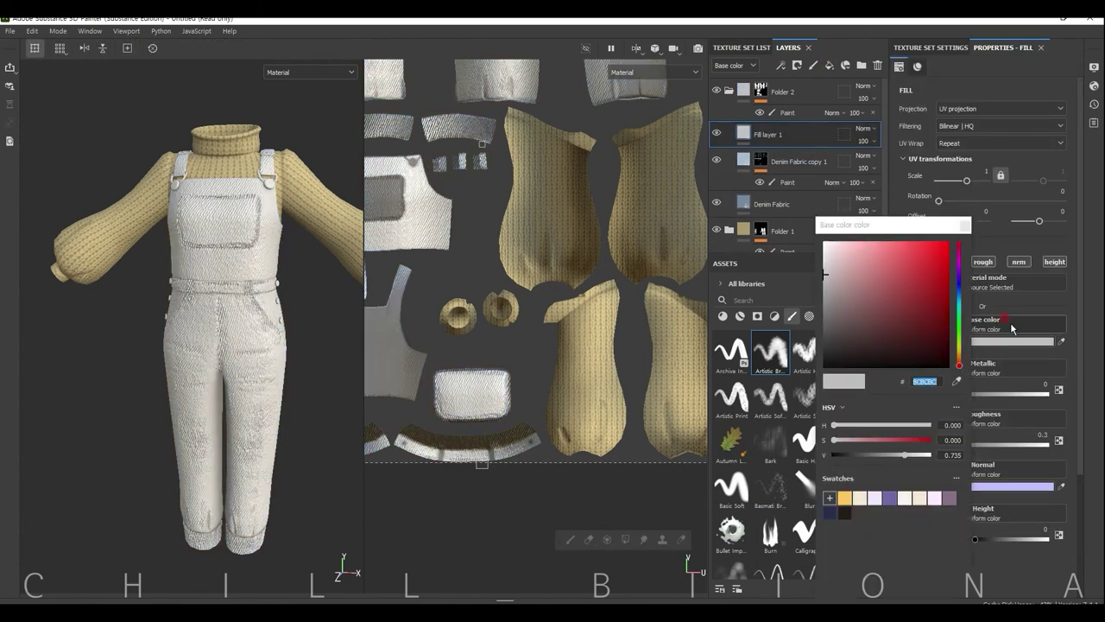
drag(957, 310, 958, 285)
click(913, 328)
click(964, 225)
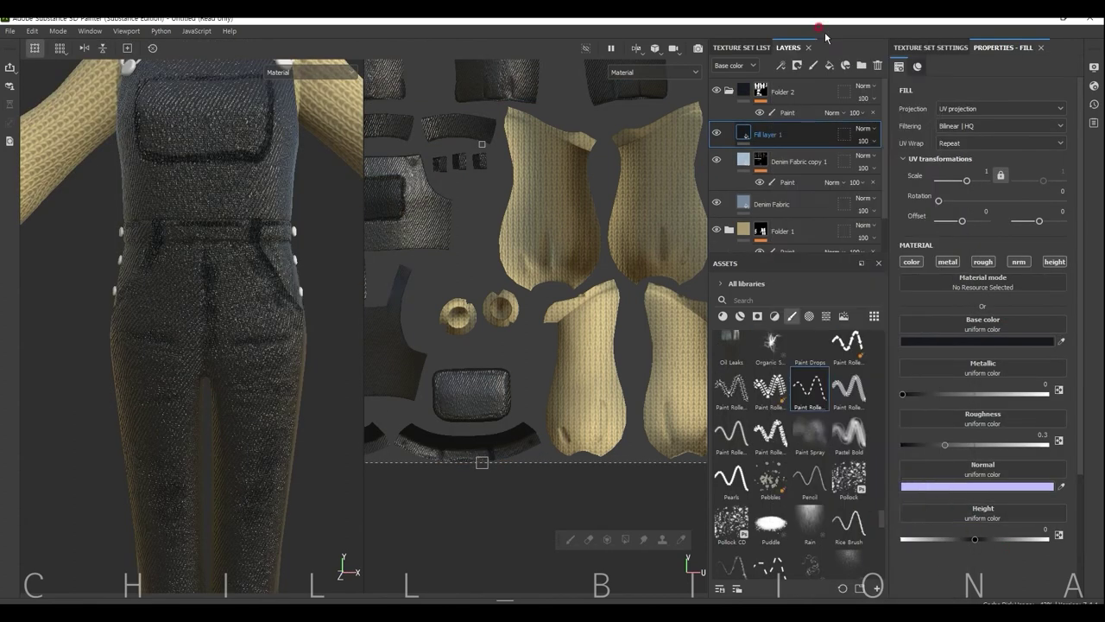
click(825, 521)
Enlarge the brush to 3.36 and paint dark stitching along the front fly.
key(bracketright)
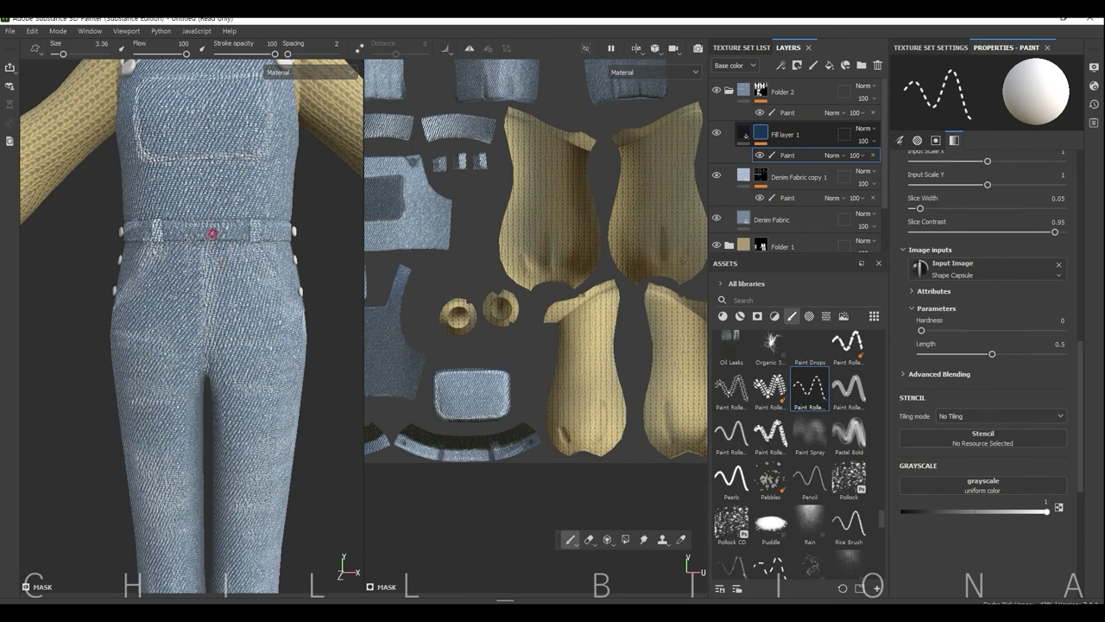
scroll(181, 389, down, 5)
scroll(245, 167, up, 3)
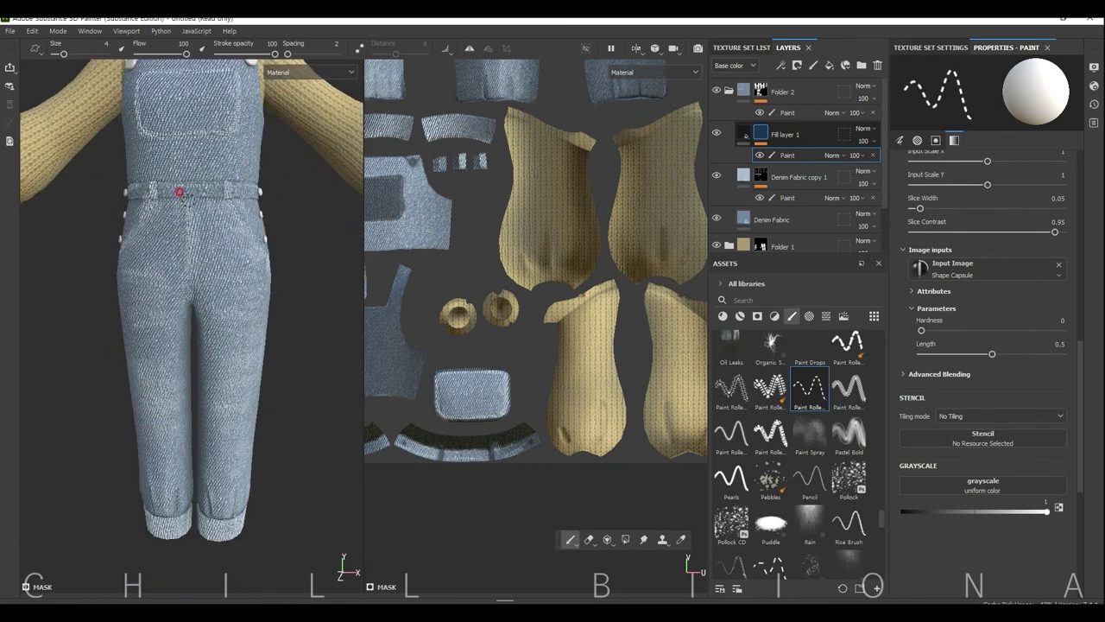
mouse_move(193, 235)
alt+mouse_down()
mouse_move(284, 388)
mouse_move(233, 214)
alt+mouse_up()
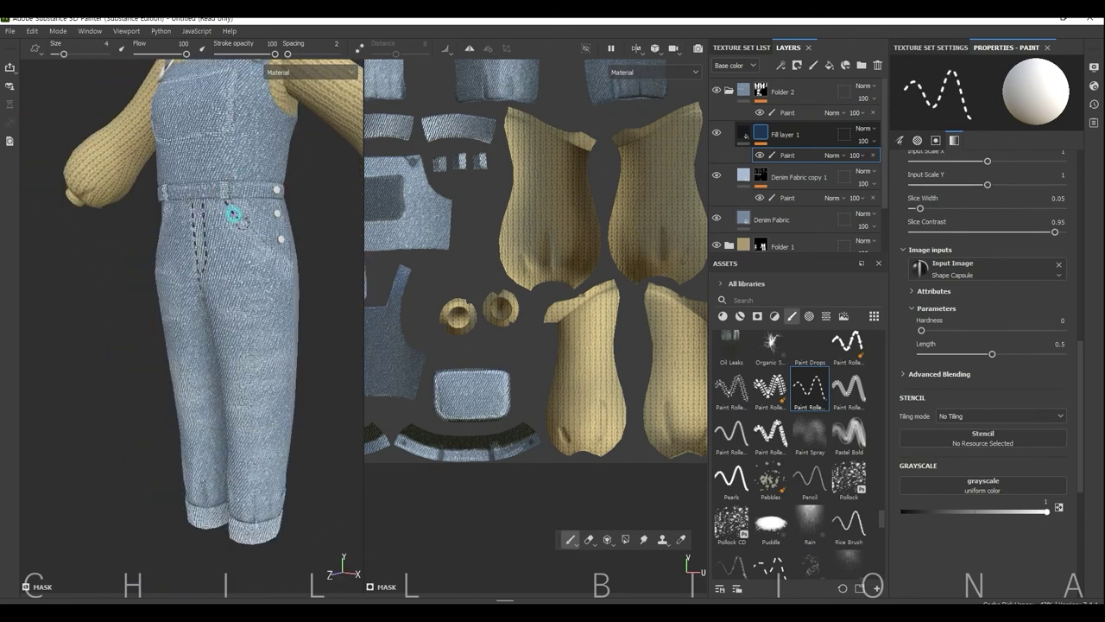
Paint a dashed dark seam line down the side of the overalls' leg.
alt+drag(279, 249, 171, 189)
mouse_move(106, 252)
alt+mouse_down()
mouse_move(291, 419)
mouse_move(305, 301)
alt+mouse_up()
scroll(530, 402, up, 3)
scroll(509, 285, up, 1)
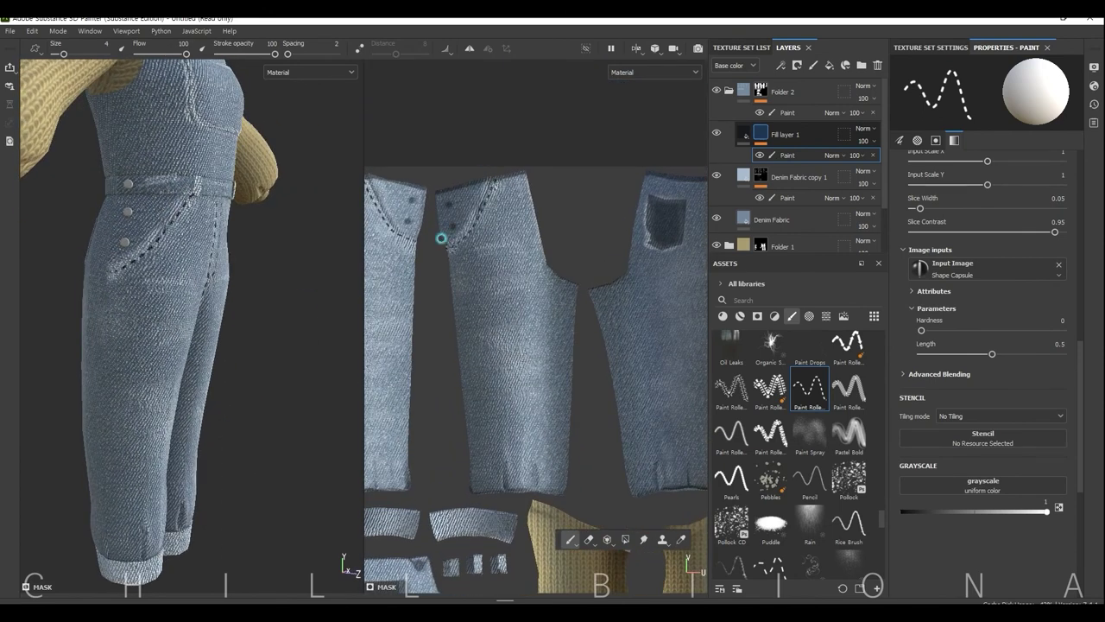
alt+drag(259, 225, 141, 185)
alt+drag(135, 265, 131, 263)
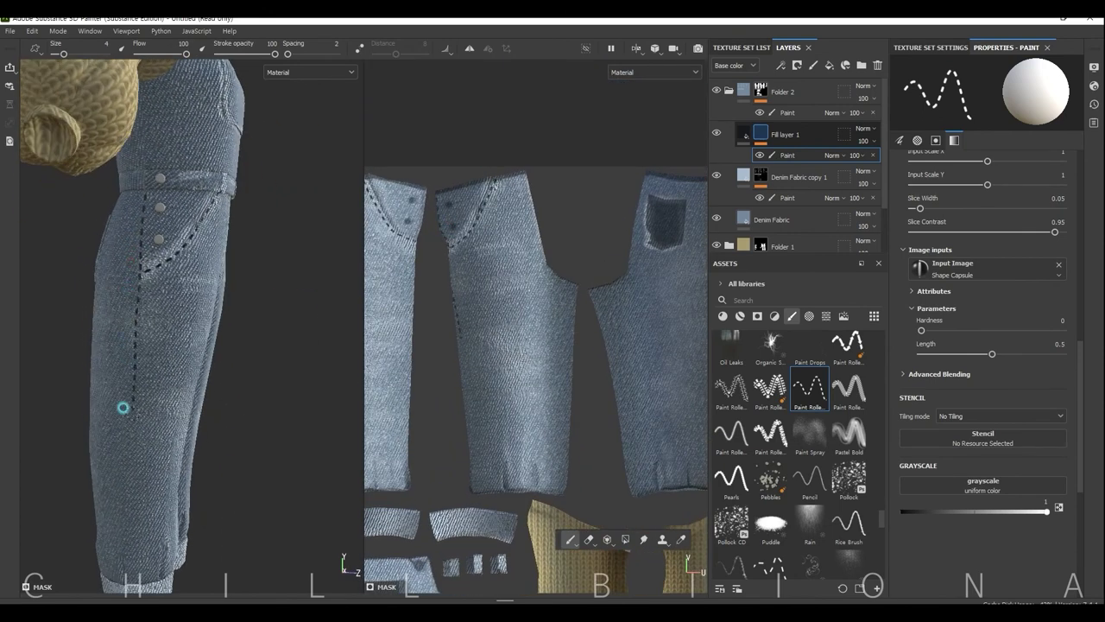
mouse_move(122, 553)
alt+mouse_down()
mouse_move(246, 358)
mouse_move(290, 448)
alt+mouse_up()
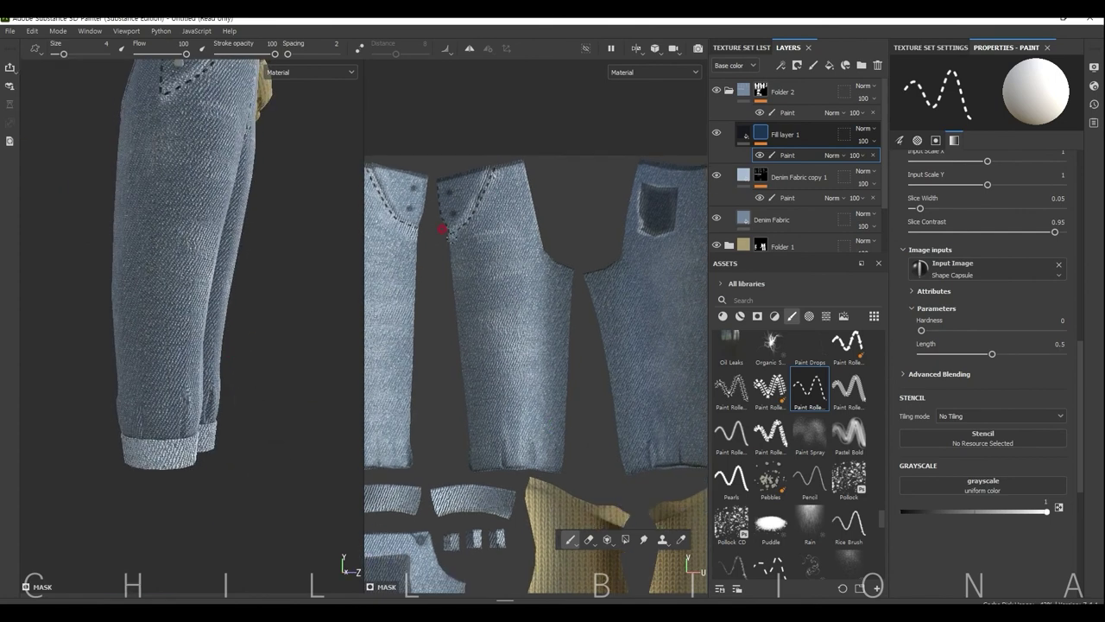
alt+middle_drag(466, 453, 490, 218)
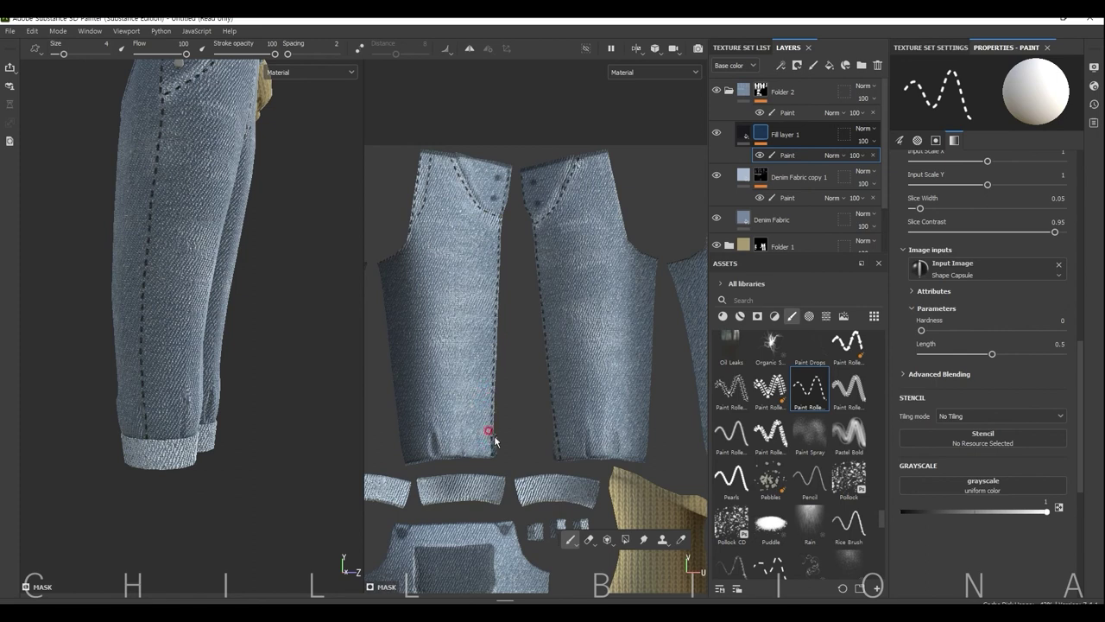
Zoom the texture view onto the pocket pieces and try Basic Hard on Denim Fabric copy 1.
key(f)
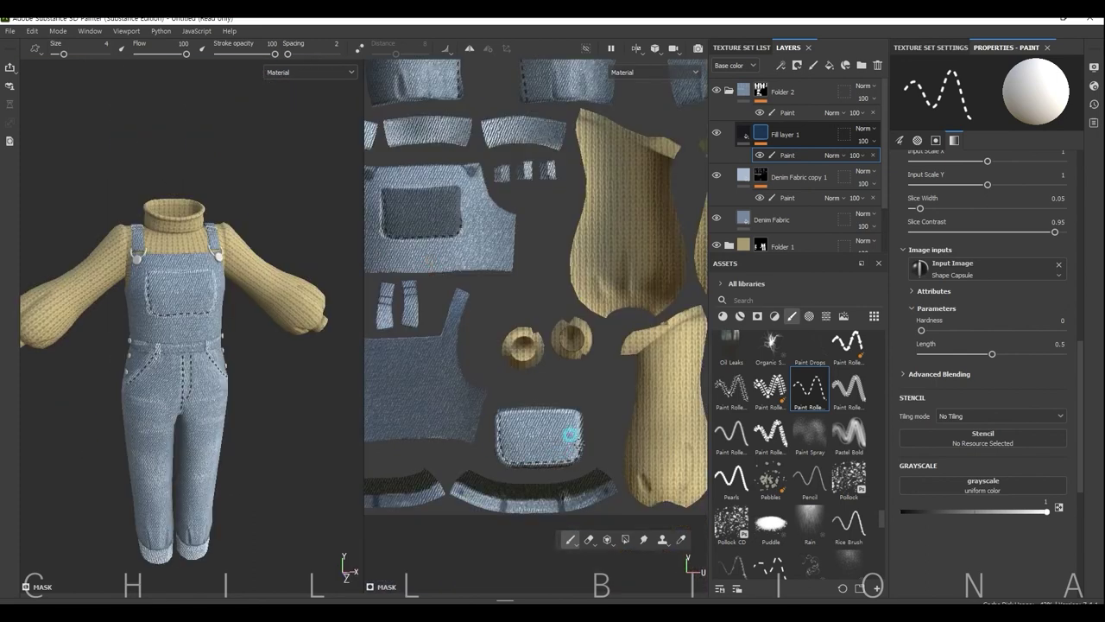
alt+right_drag(565, 371, 466, 253)
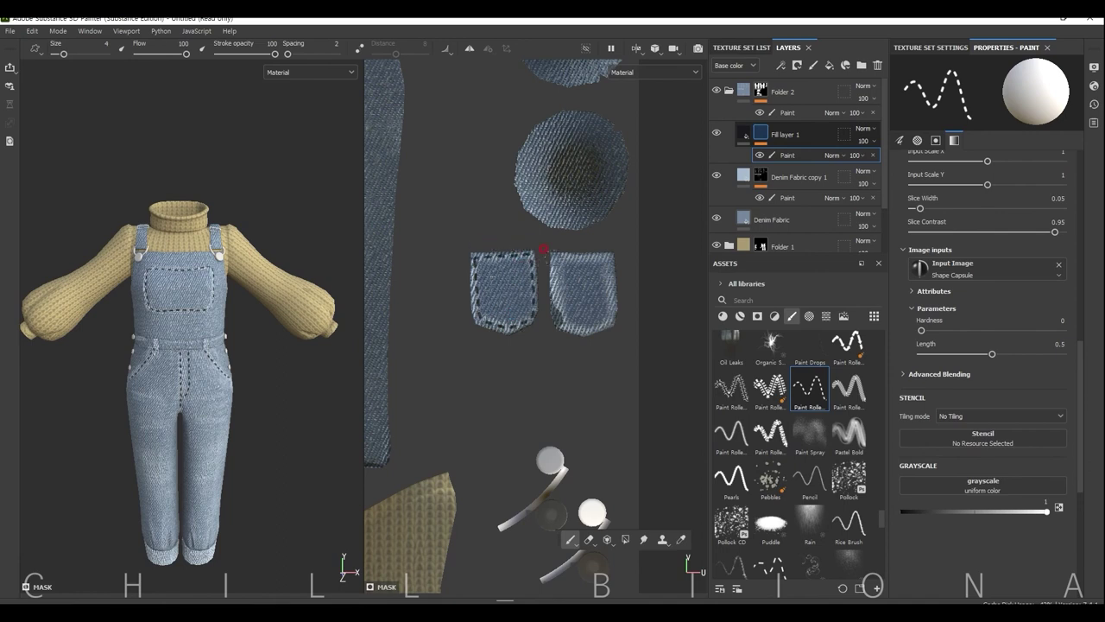
ctrl+alt+shift+click(546, 298)
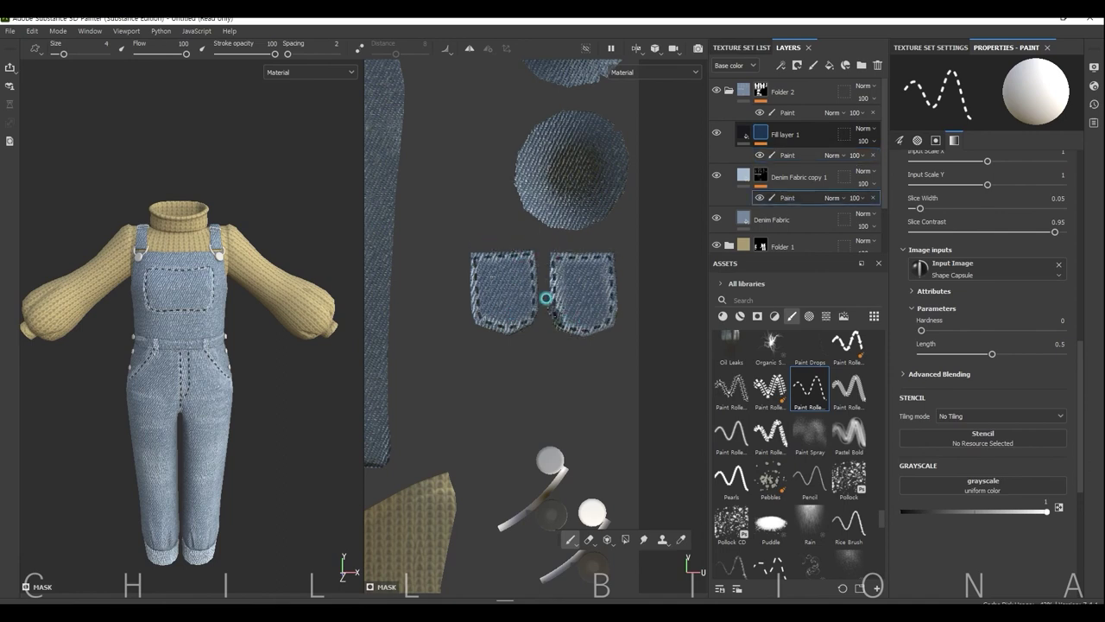
scroll(812, 406, up, 10)
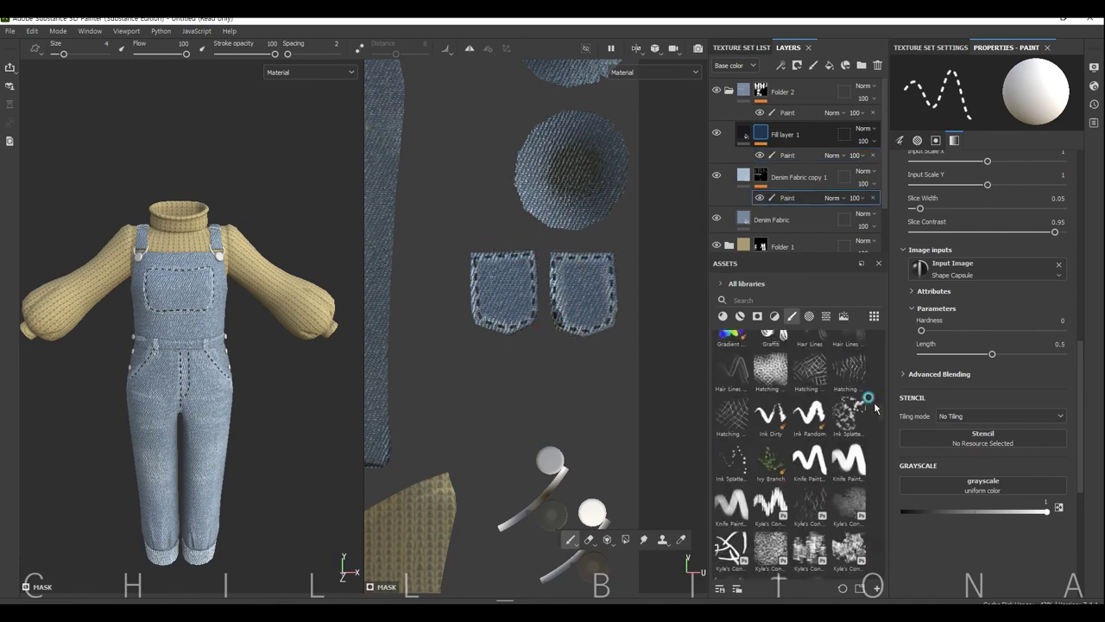
click(809, 442)
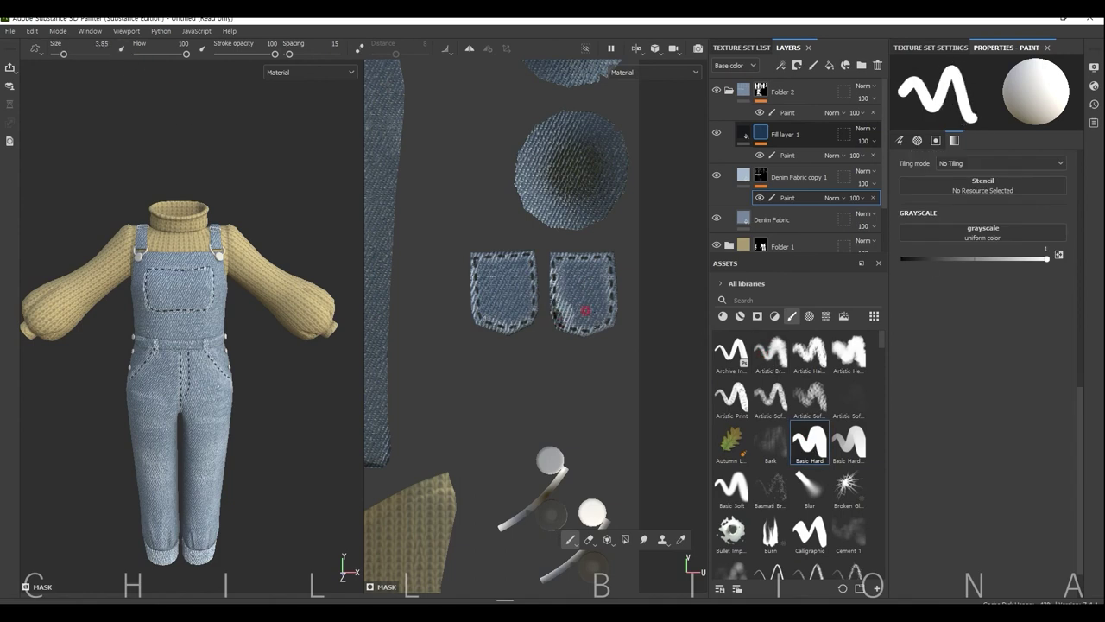
Select Fill layer 1's paint layer and pick the stitch-pattern Paint Roller brush.
ctrl+alt+shift+click(557, 304)
scroll(882, 420, down, 5)
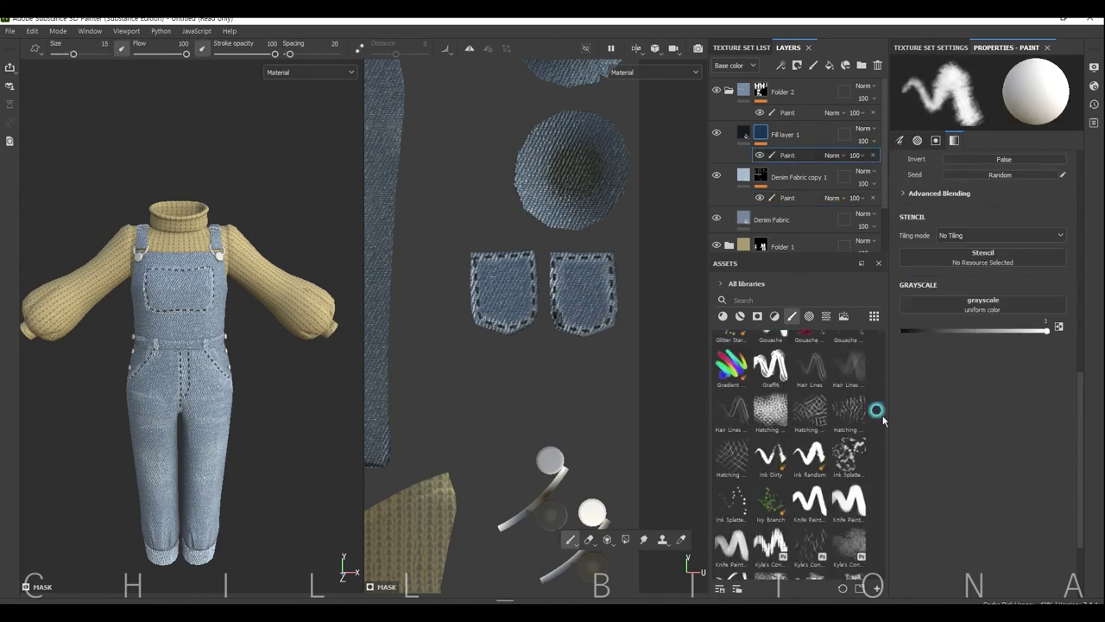
scroll(879, 431, down, 5)
click(809, 397)
alt+drag(276, 475, 220, 359)
scroll(538, 375, down, 5)
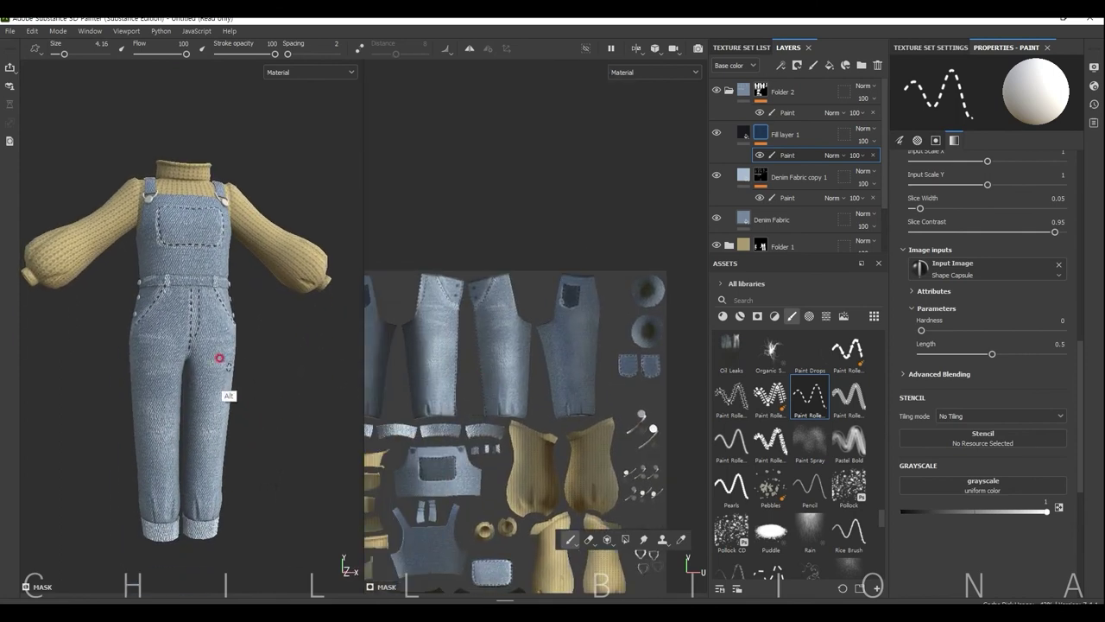
Inspect the overalls' stitching from the front, sides and back.
alt+right_drag(220, 357, 230, 425)
mouse_move(118, 310)
alt+mouse_down()
mouse_move(161, 461)
mouse_move(191, 245)
alt+mouse_up()
alt+right_drag(276, 375, 293, 423)
alt+drag(294, 423, 233, 362)
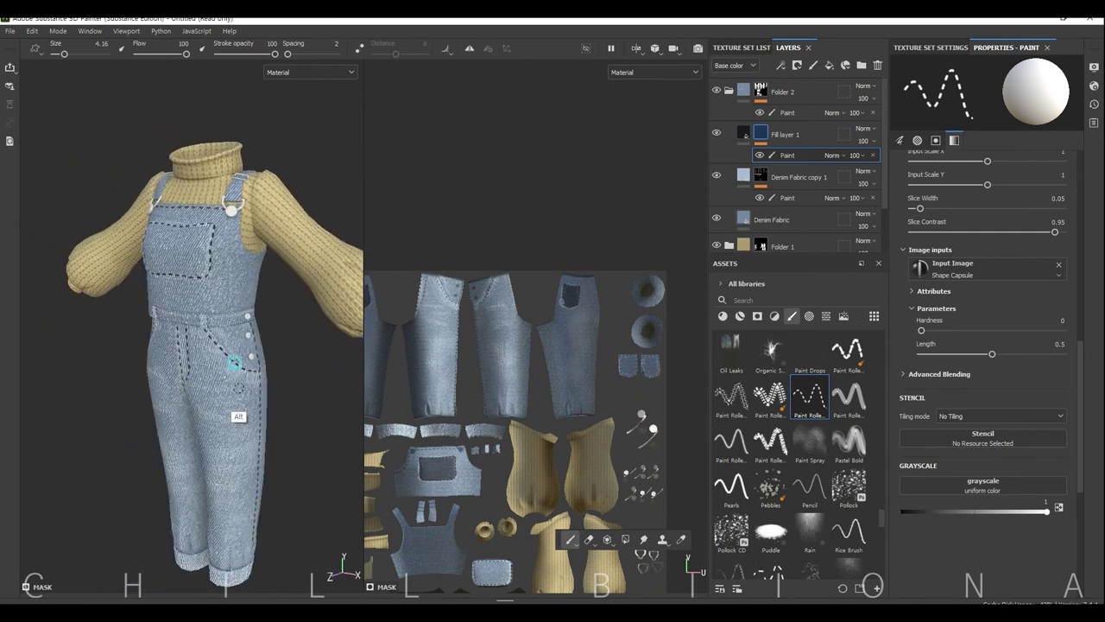
mouse_move(289, 284)
alt+mouse_down()
mouse_move(202, 375)
mouse_move(192, 233)
alt+mouse_up()
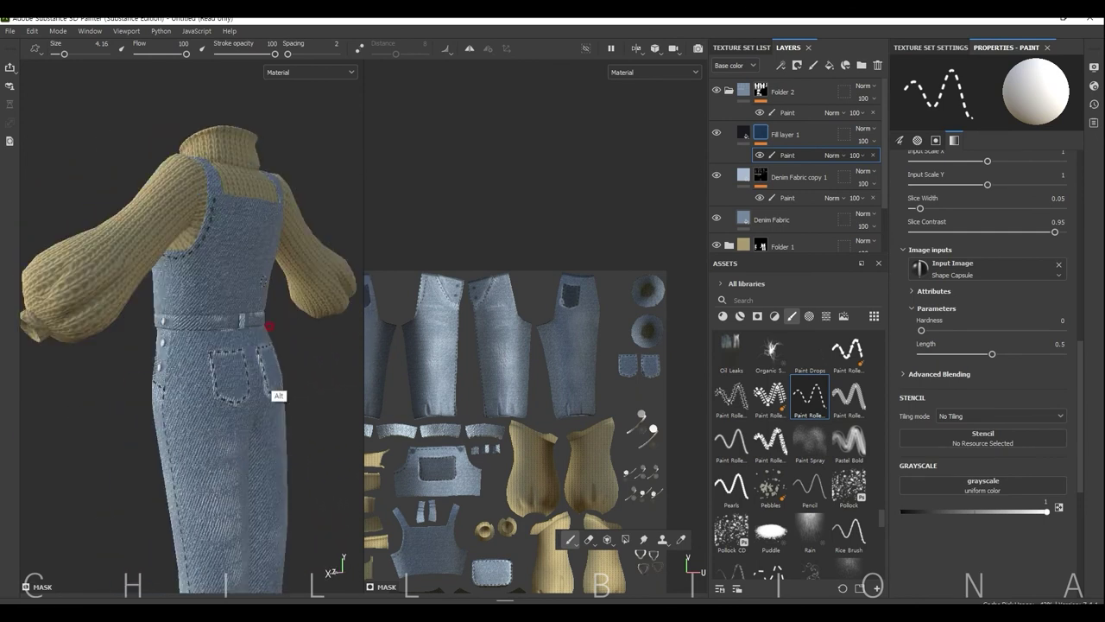
alt+drag(270, 325, 173, 308)
mouse_move(286, 265)
alt+mouse_down()
mouse_move(190, 251)
mouse_move(138, 285)
mouse_move(86, 259)
mouse_move(332, 438)
mouse_move(259, 459)
mouse_move(264, 388)
mouse_move(239, 463)
mouse_move(254, 525)
mouse_move(230, 457)
alt+mouse_up()
scroll(254, 458, up, 3)
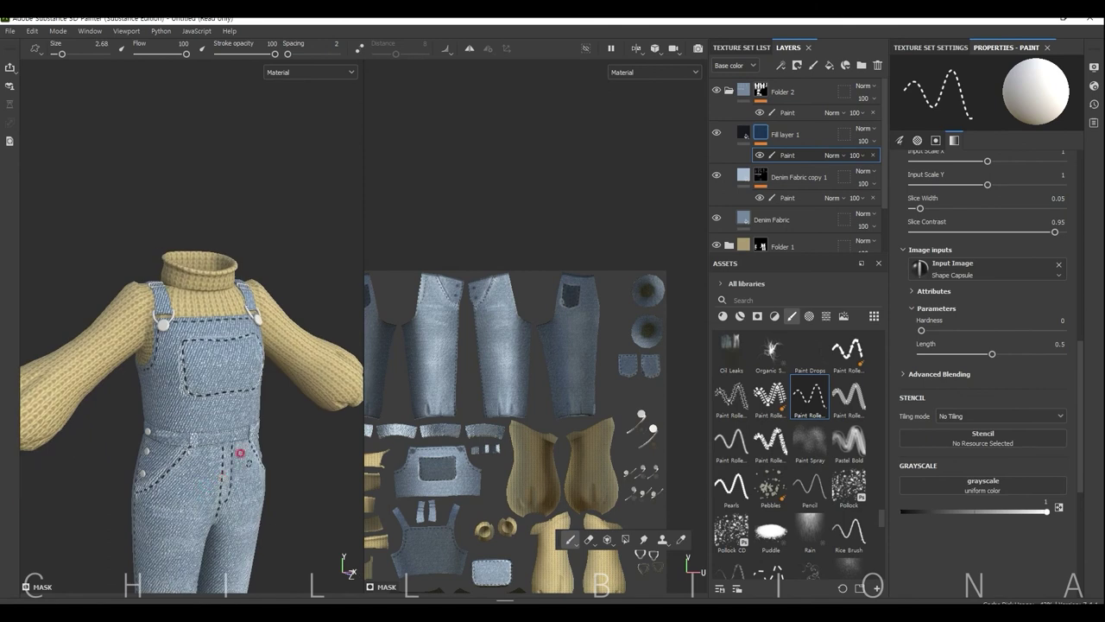
ctrl+right_drag(135, 97, 129, 96)
scroll(177, 398, up, 2)
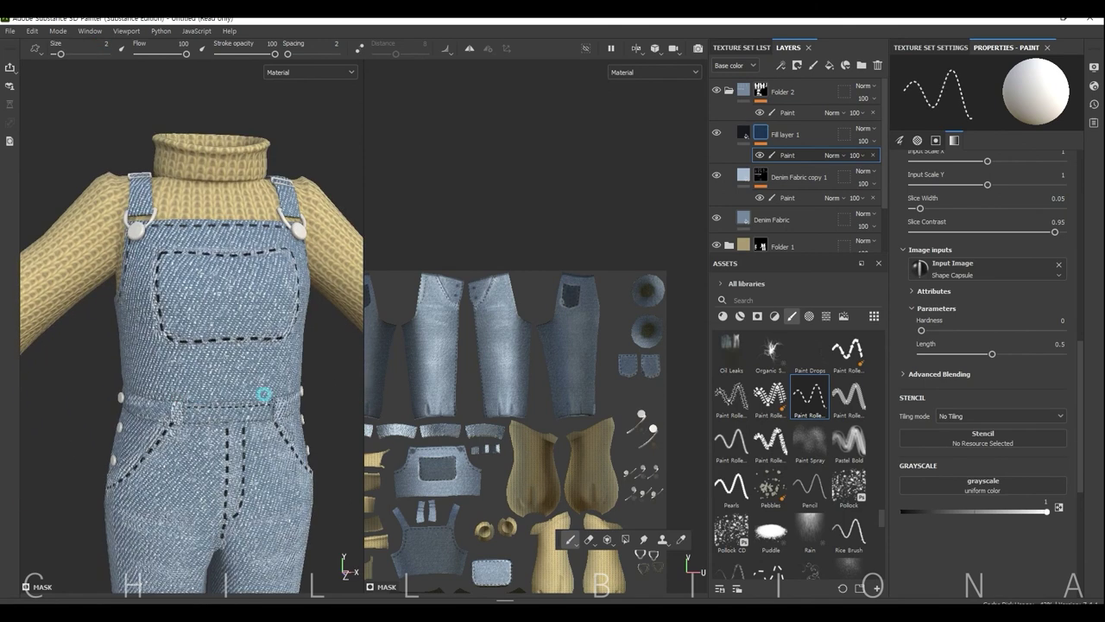
mouse_move(257, 406)
alt+mouse_down()
mouse_move(257, 389)
mouse_move(145, 472)
mouse_move(281, 317)
mouse_move(128, 451)
mouse_move(286, 338)
mouse_move(165, 457)
mouse_move(257, 352)
alt+mouse_up()
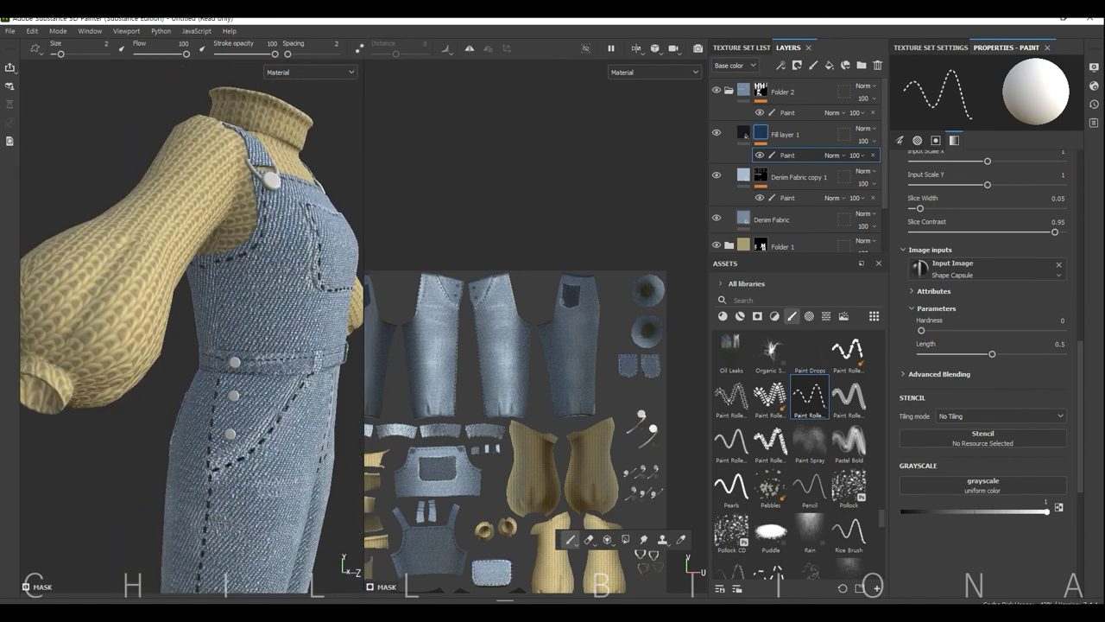
Check the back and bib stitching, then select Denim Fabric copy 1's paint layer.
mouse_move(323, 490)
alt+mouse_down()
mouse_move(217, 452)
mouse_move(257, 424)
mouse_move(144, 350)
mouse_move(163, 340)
mouse_move(134, 349)
alt+mouse_up()
mouse_move(213, 347)
alt+mouse_down()
mouse_move(173, 383)
mouse_move(125, 353)
mouse_move(250, 434)
mouse_move(118, 459)
alt+mouse_up()
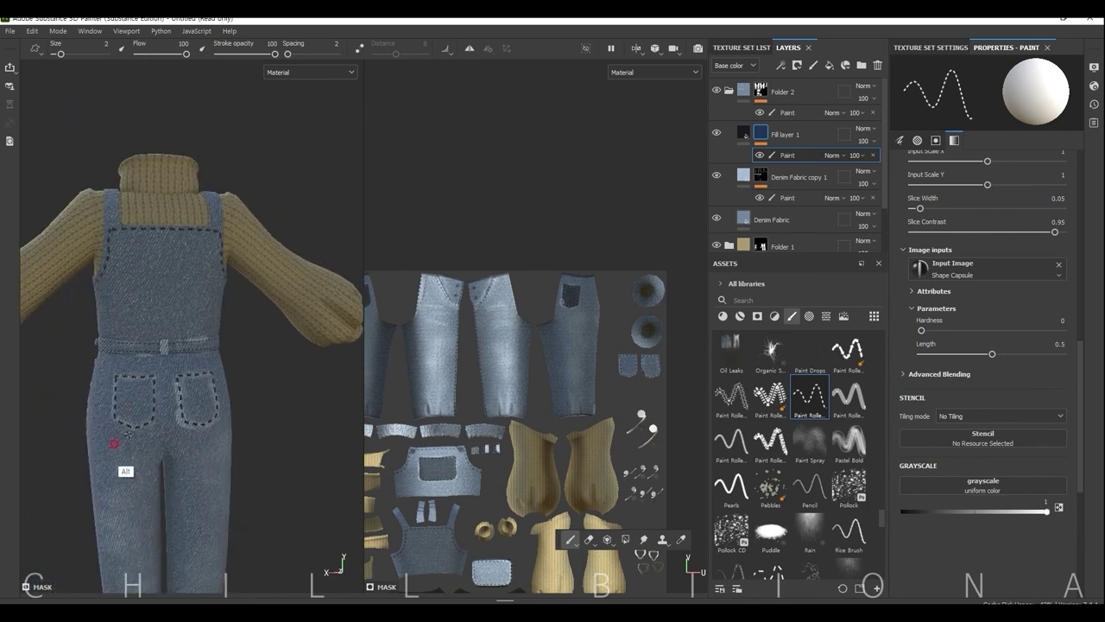
scroll(119, 459, up, 3)
scroll(185, 432, up, 3)
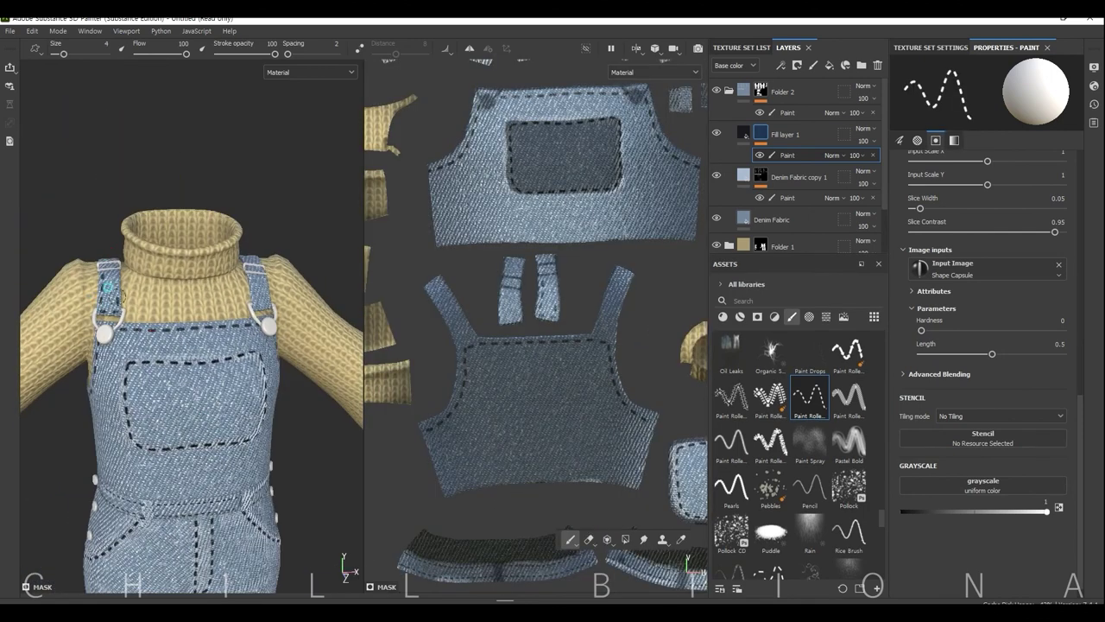
alt+drag(108, 287, 103, 233)
scroll(209, 449, down, 3)
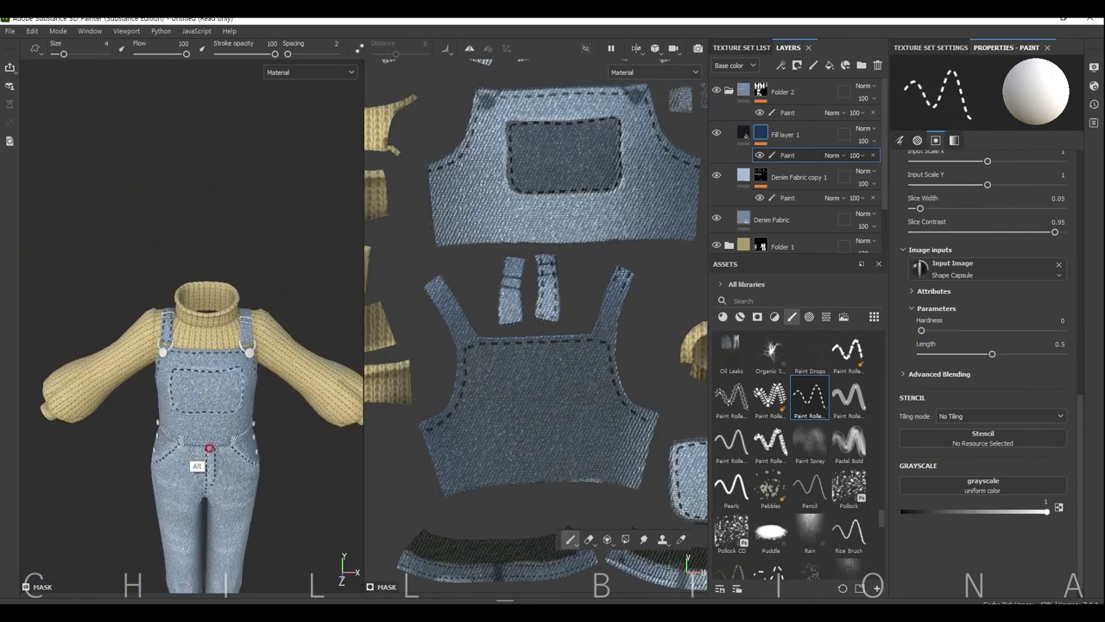
mouse_move(210, 449)
alt+mouse_down()
mouse_move(271, 452)
mouse_move(221, 461)
mouse_move(118, 377)
mouse_move(54, 246)
alt+mouse_up()
scroll(139, 414, up, 5)
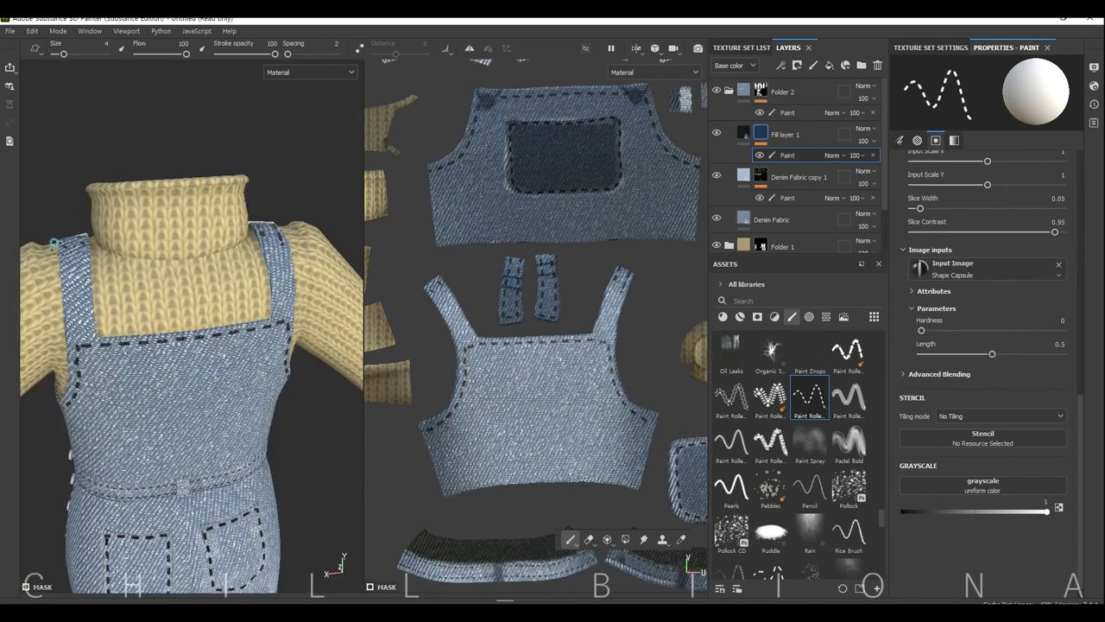
scroll(267, 387, down, 1)
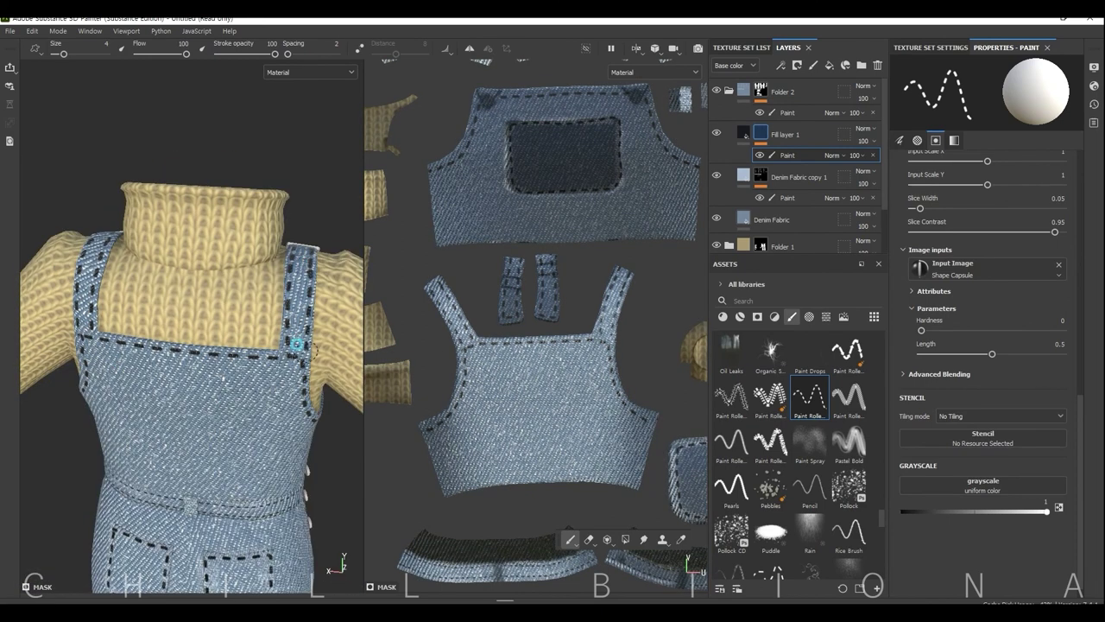
scroll(158, 507, down, 1)
alt+drag(158, 506, 164, 345)
click(787, 197)
Pick the Artistic Soft brush and orbit to a rear view of the character.
scroll(868, 436, up, 10)
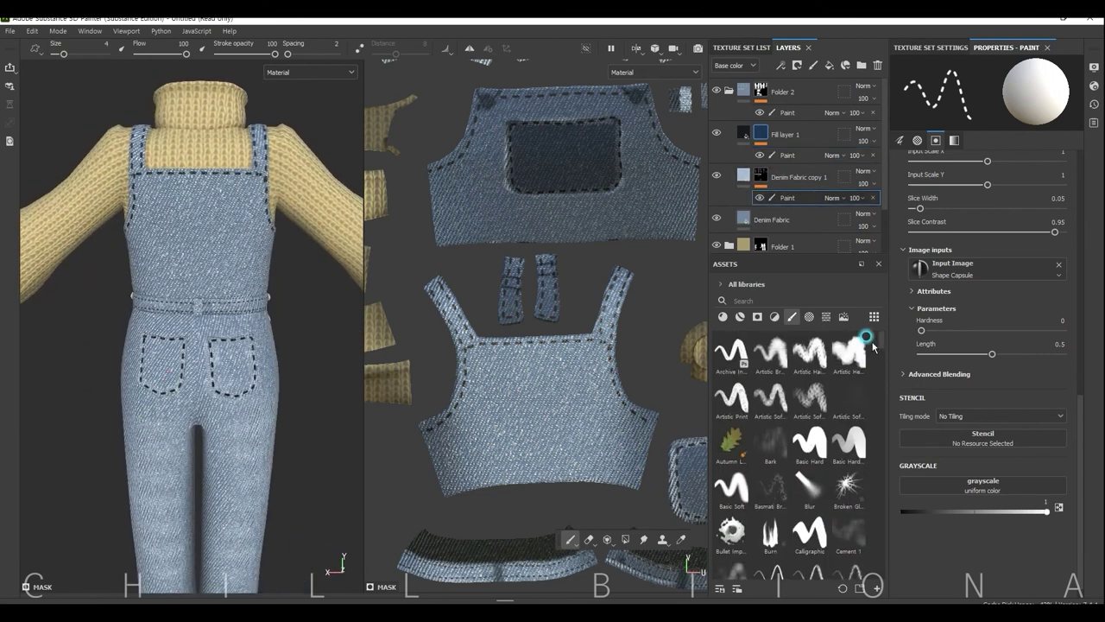
click(848, 397)
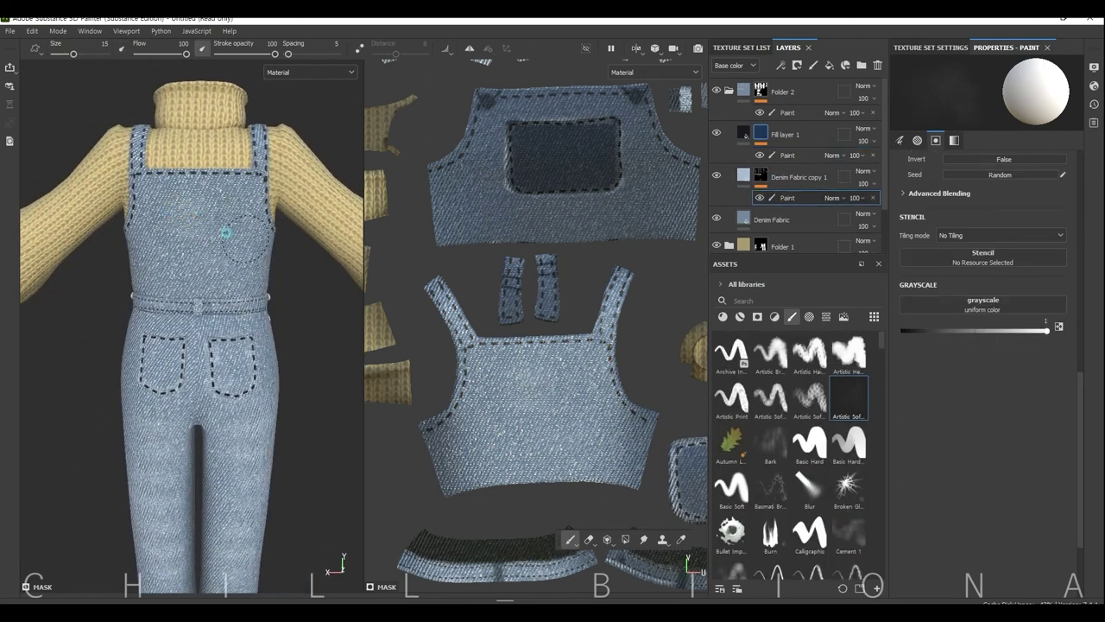
alt+drag(247, 443, 296, 395)
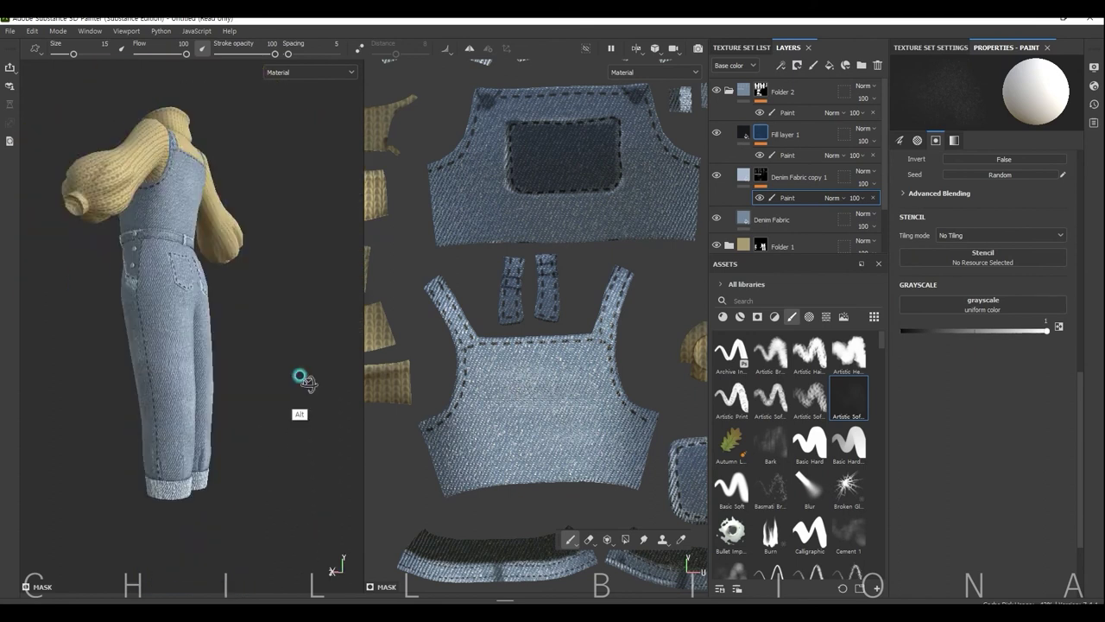
Select Fill layer 1's paint layer and choose the stitch-pattern Paint Roller brush again.
click(780, 157)
scroll(869, 424, down, 4)
scroll(868, 424, down, 6)
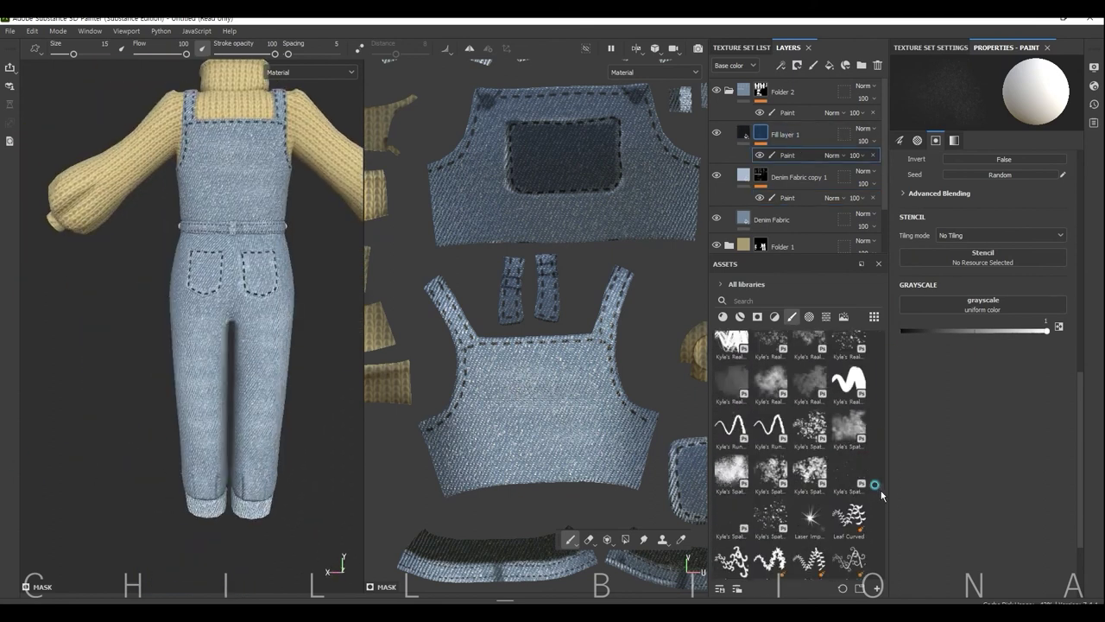
click(810, 488)
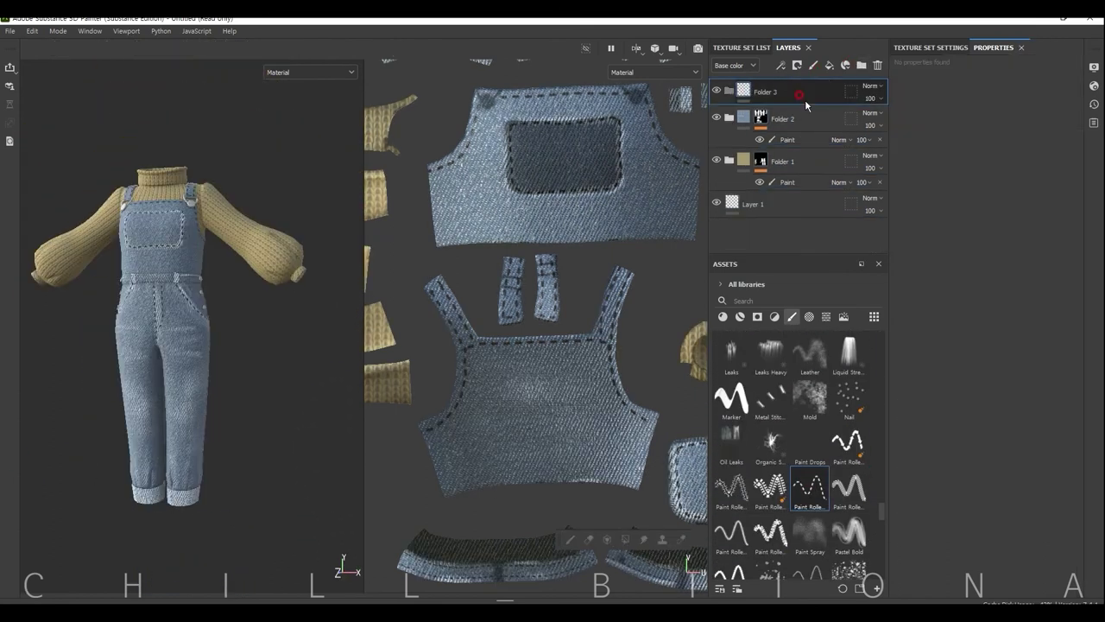
Add an Aluminium Pure layer in Folder 3 with a black mask covering the buckle pieces.
drag(769, 292, 777, 105)
right_click(768, 92)
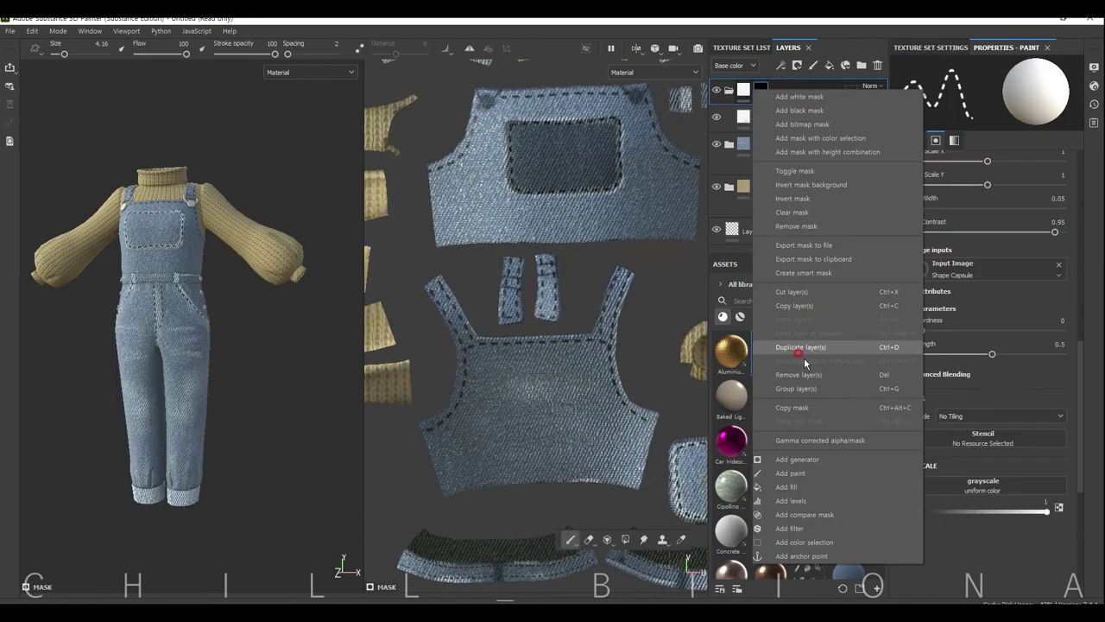
click(814, 351)
scroll(501, 286, up, 2)
drag(501, 407, 590, 481)
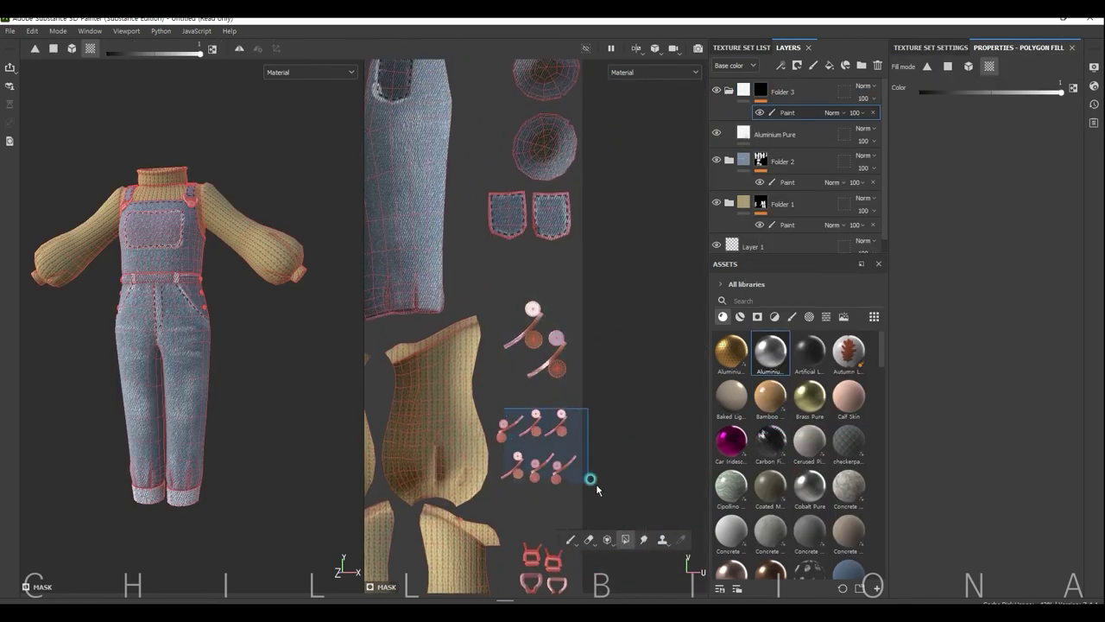
middle_drag(590, 481, 590, 285)
drag(506, 394, 589, 508)
mouse_move(259, 449)
alt+mouse_down()
mouse_move(233, 457)
mouse_move(333, 431)
alt+mouse_up()
key(1)
Set the Aluminium Pure base colour to muted gold CEB88D.
click(774, 134)
click(1004, 342)
drag(862, 440, 872, 442)
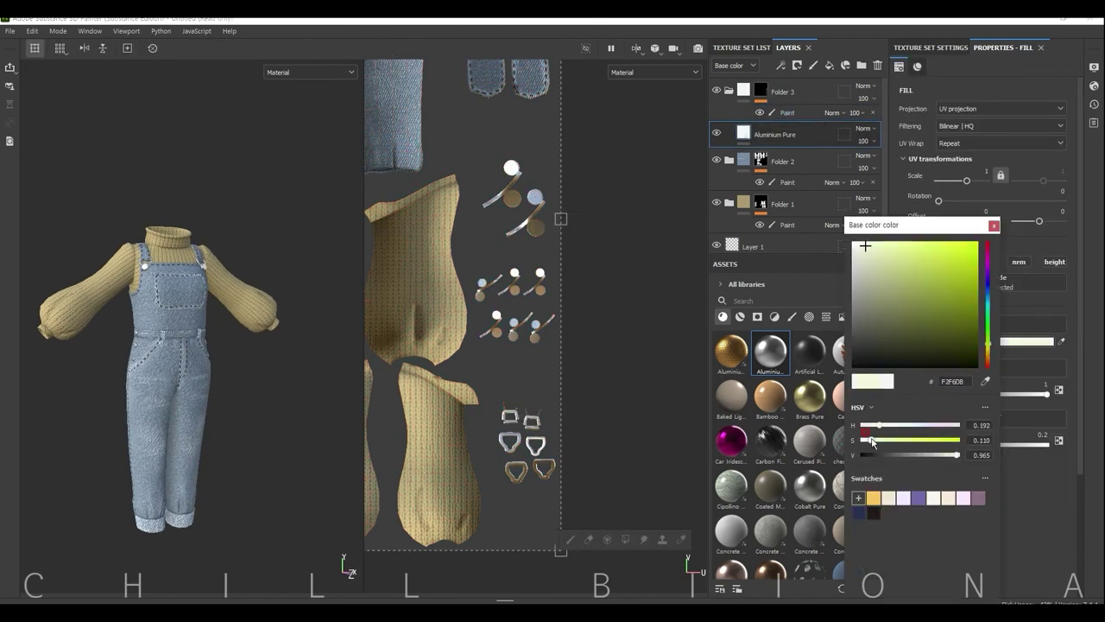
drag(866, 246, 916, 252)
alt+drag(284, 461, 298, 467)
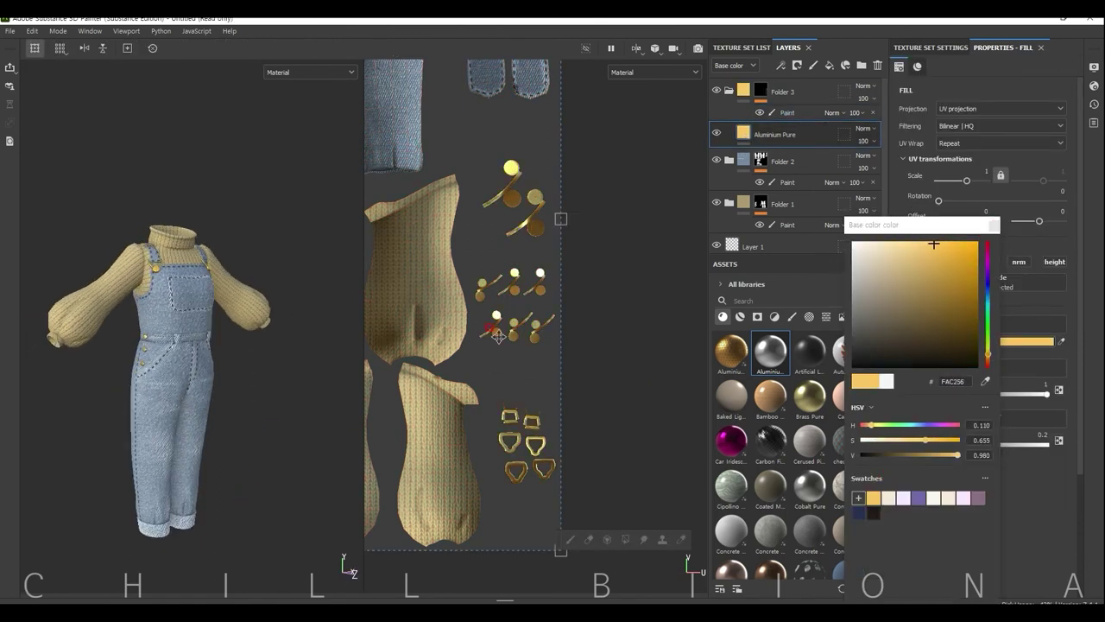
click(917, 254)
drag(917, 255, 891, 265)
key(f)
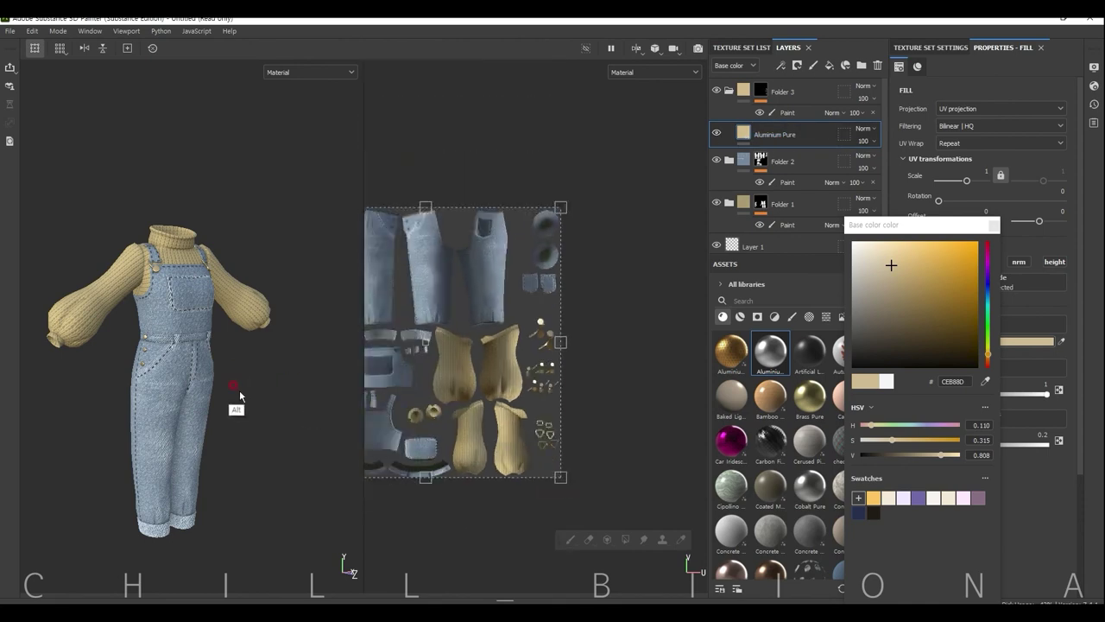
mouse_move(237, 389)
alt+right_down()
mouse_move(261, 422)
mouse_move(222, 438)
alt+right_up()
alt+drag(222, 439, 184, 431)
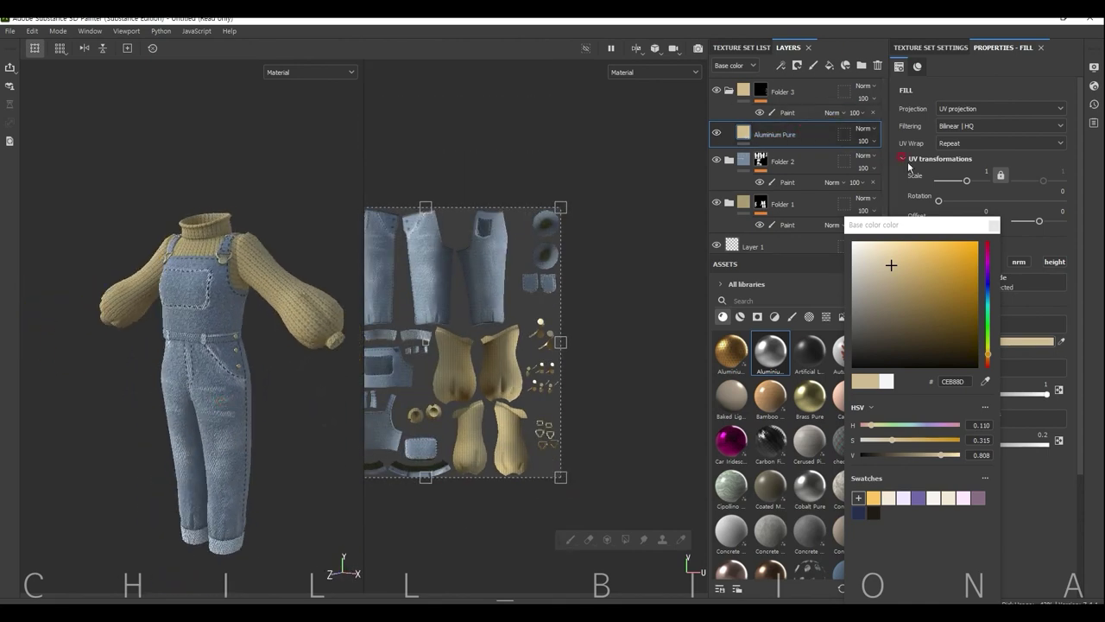
ctrl+click(794, 132)
Lower the metal's metallic value to 0.4729.
right_click(777, 136)
key(Escape)
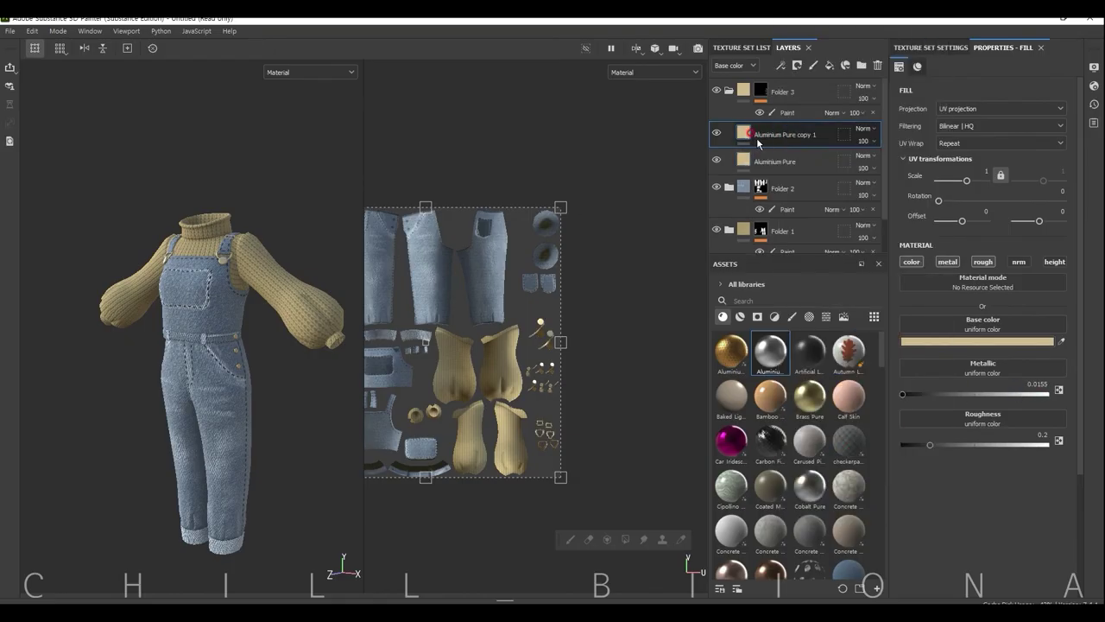
drag(979, 402, 977, 402)
alt+drag(259, 457, 328, 328)
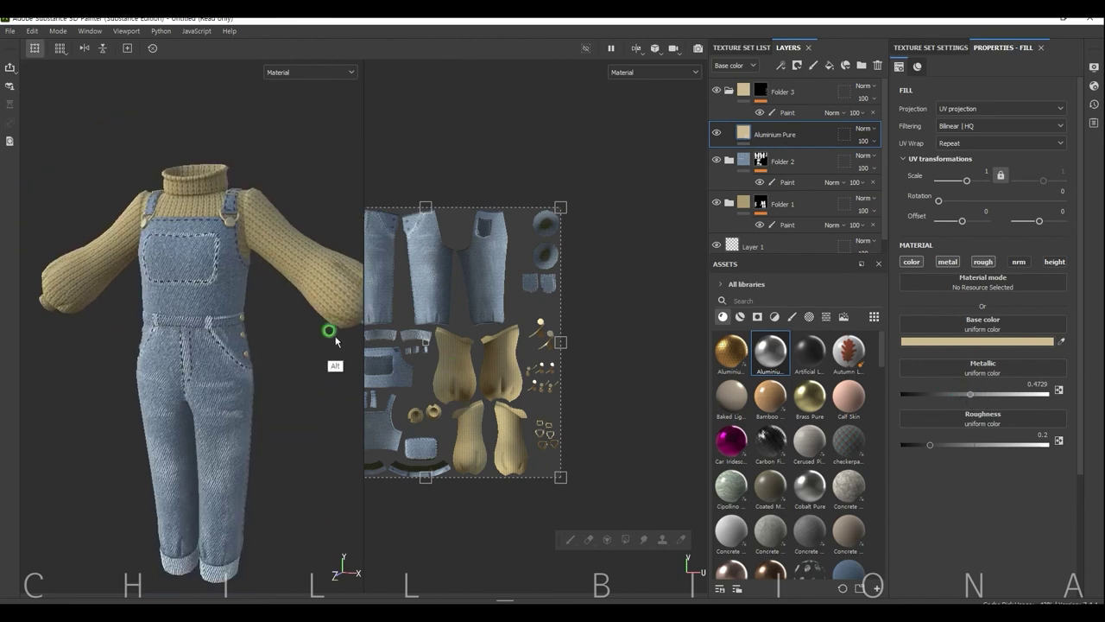
alt+right_drag(328, 328, 304, 444)
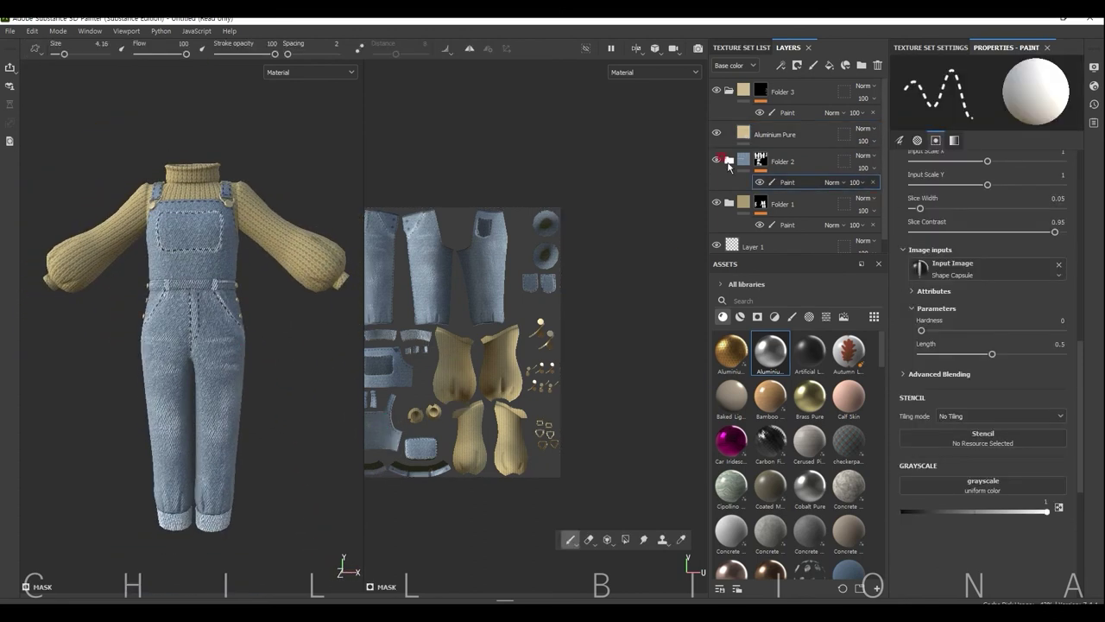
On Denim Fabric copy 1's mask, paint in black to brush faded wear on the leg fronts.
scroll(876, 172, down, 2)
click(771, 352)
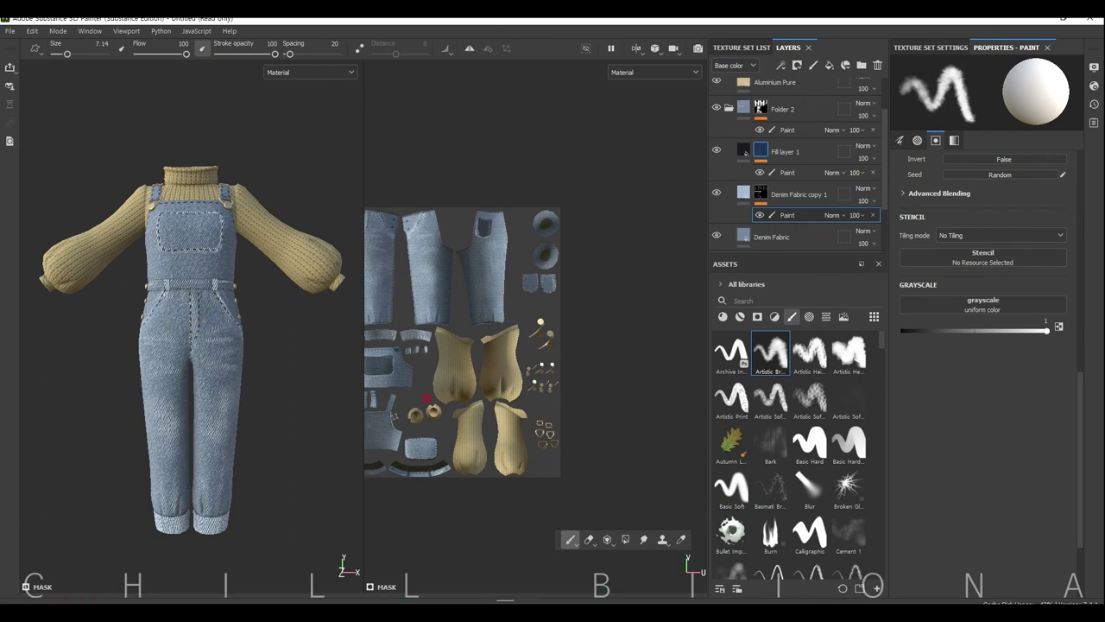
key(x)
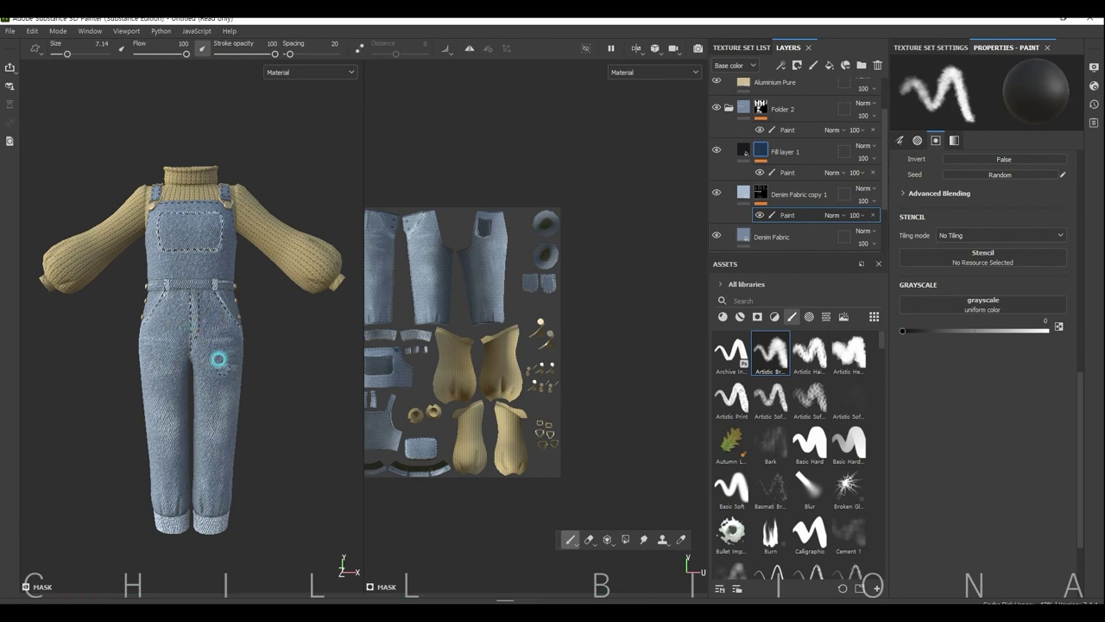
mouse_move(164, 398)
alt+mouse_down()
mouse_move(297, 350)
mouse_move(665, 338)
alt+mouse_up()
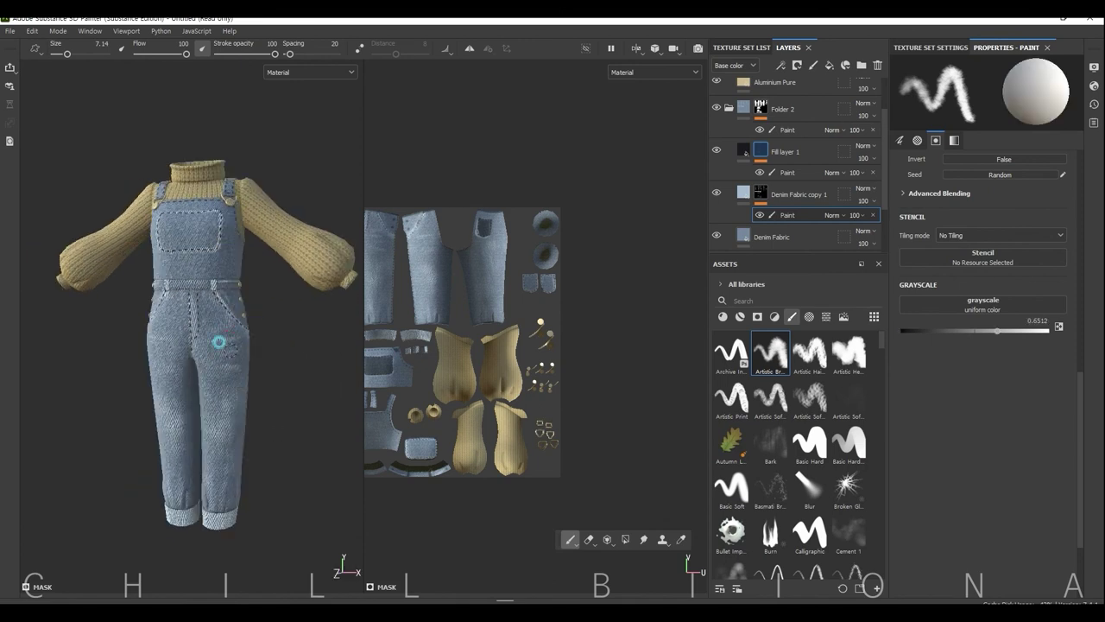
alt+drag(271, 316, 277, 370)
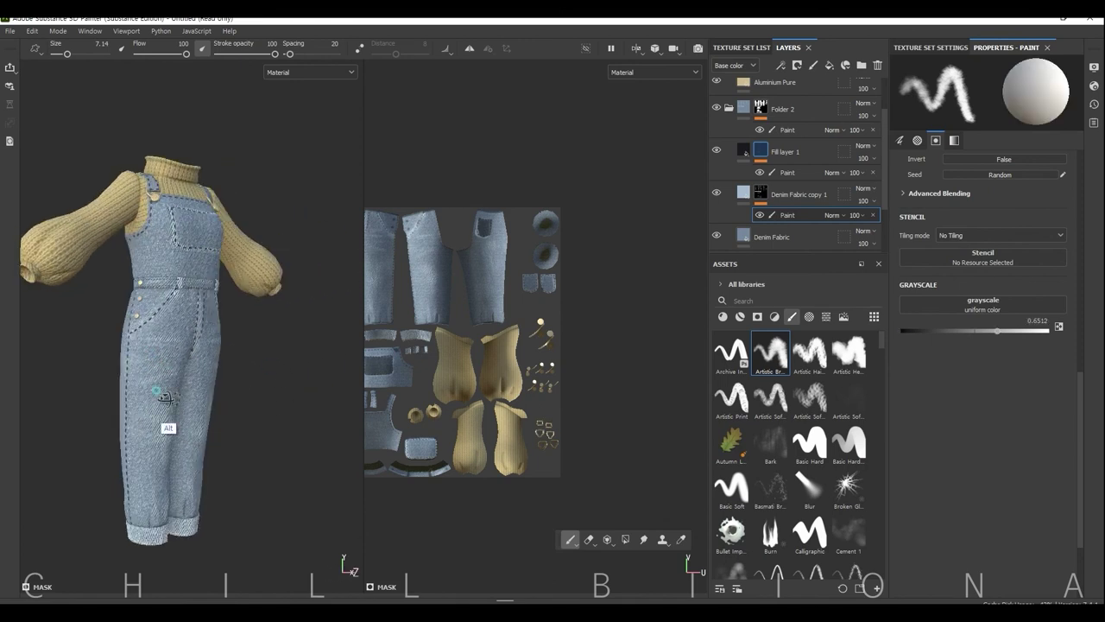
alt+drag(164, 396, 267, 436)
key(x)
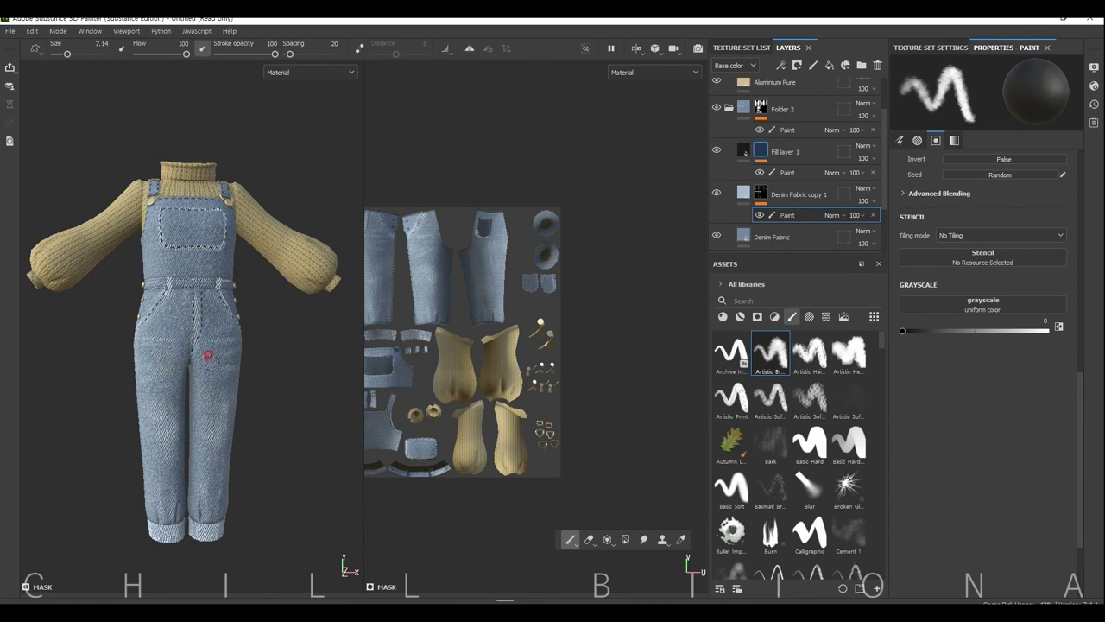
scroll(193, 391, down, 3)
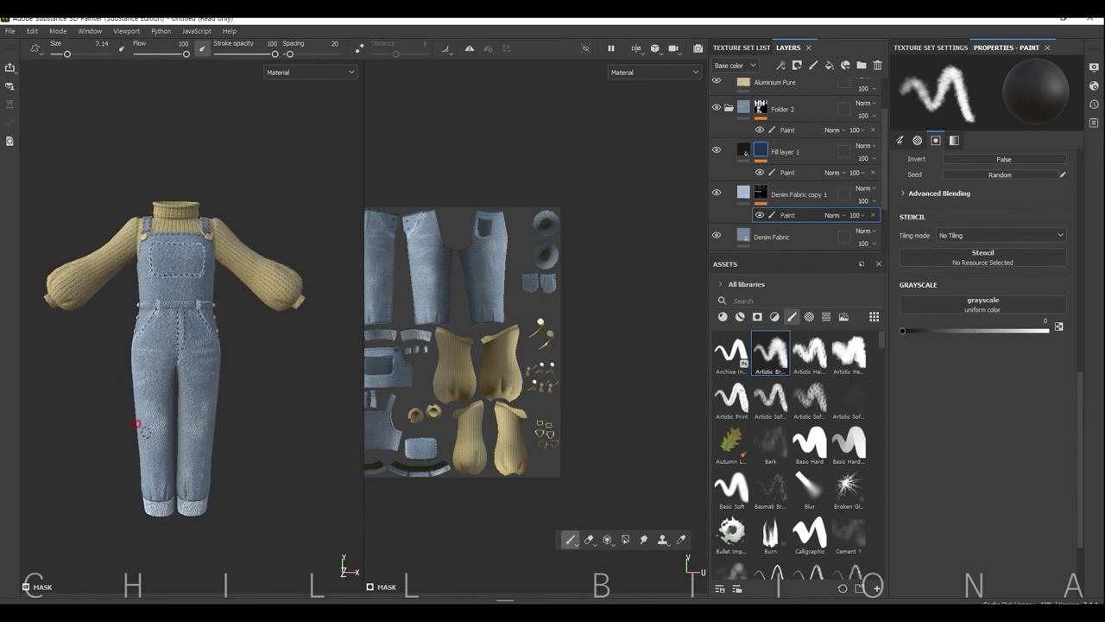
mouse_move(222, 435)
alt+mouse_down()
mouse_move(227, 420)
mouse_move(249, 439)
mouse_move(276, 424)
mouse_move(261, 458)
mouse_move(319, 468)
mouse_move(285, 415)
mouse_move(278, 444)
mouse_move(277, 381)
alt+mouse_up()
Adjust the Aluminium Pure layer's height, then remove the layer.
click(774, 82)
scroll(794, 164, up, 2)
drag(903, 494, 985, 495)
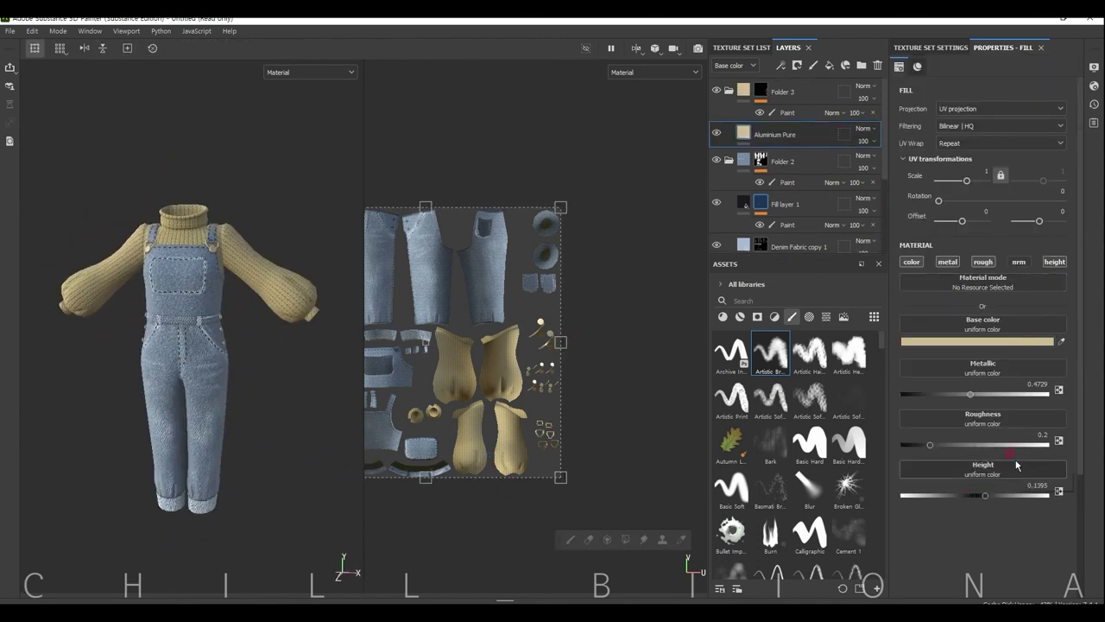
scroll(325, 348, up, 2)
key(ctrl+z)
key(ctrl+z)
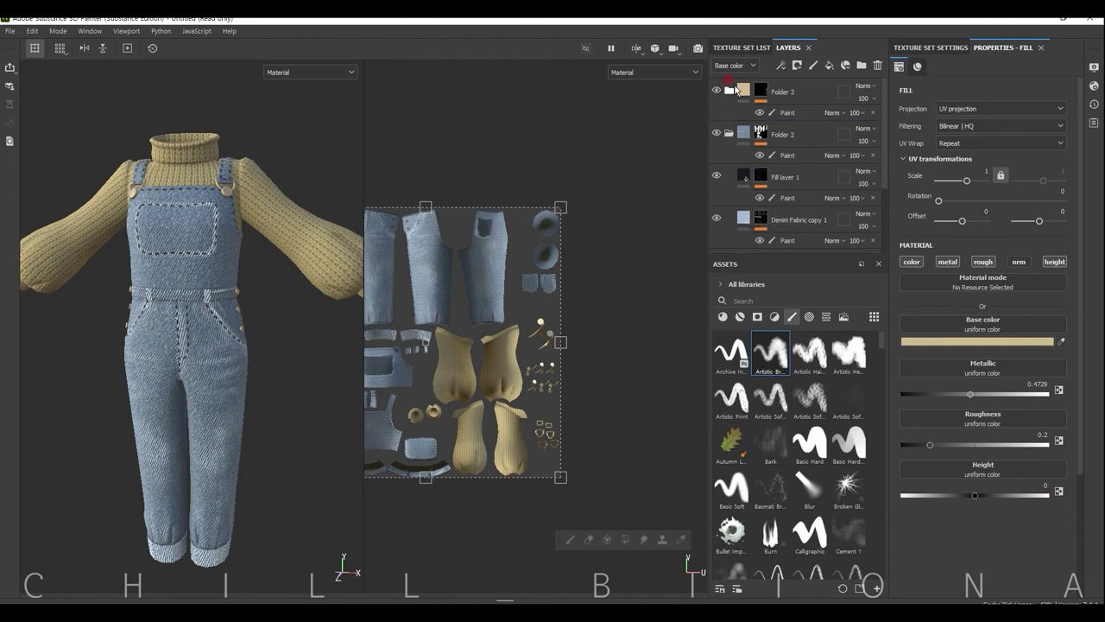
Paint faded wear along the leg's side seam.
click(786, 221)
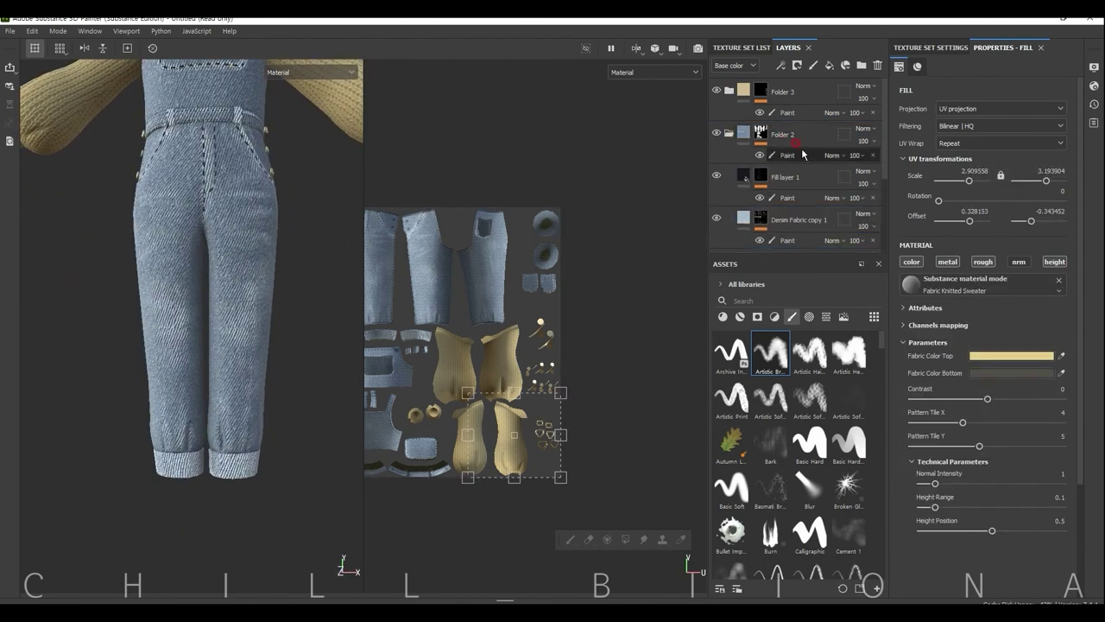
mouse_move(284, 487)
alt+mouse_down()
mouse_move(223, 467)
mouse_move(230, 486)
mouse_move(257, 452)
mouse_move(299, 439)
mouse_move(298, 461)
mouse_move(147, 522)
mouse_move(257, 499)
alt+mouse_up()
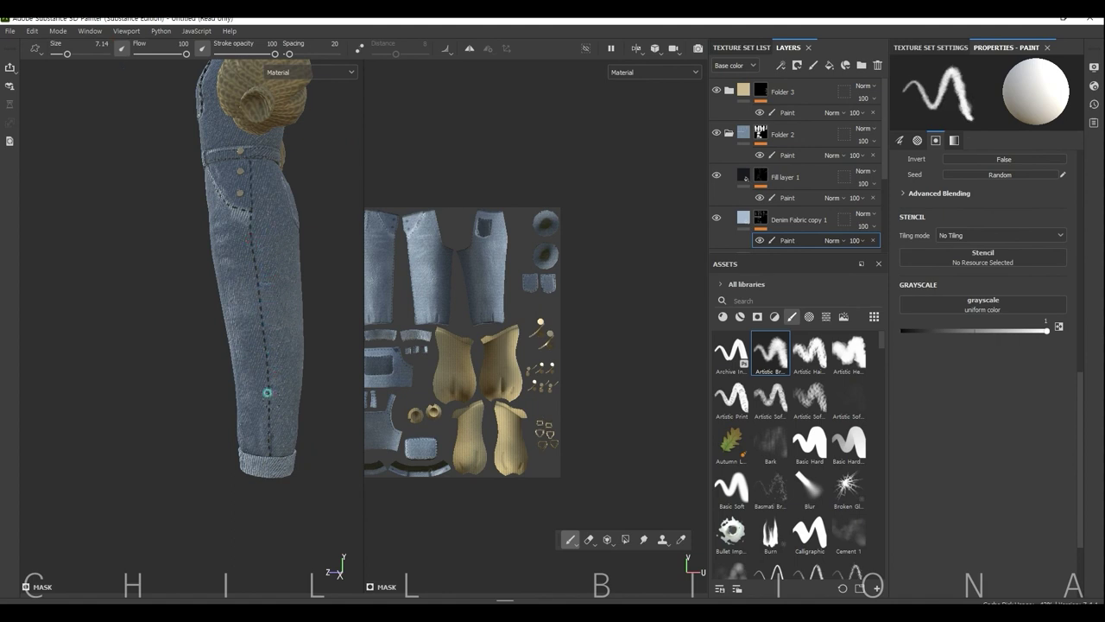
mouse_move(299, 256)
alt+mouse_down()
mouse_move(407, 418)
mouse_move(190, 172)
alt+mouse_up()
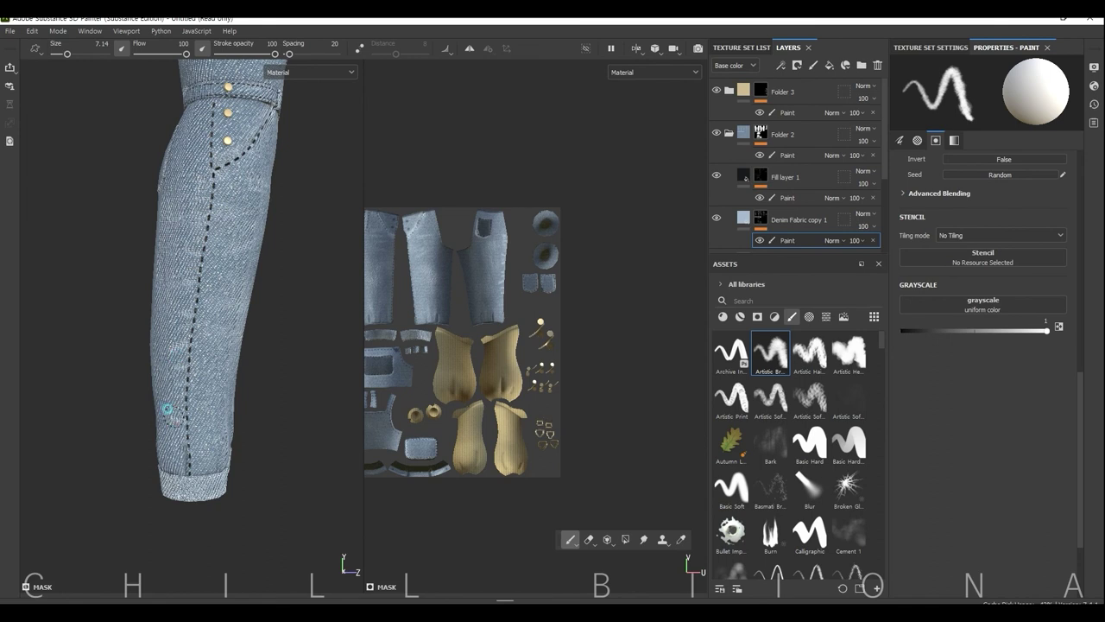
alt+drag(178, 457, 245, 444)
Brush more wear along the lower leg, then frame the whole outfit.
alt+drag(184, 313, 201, 272)
key(x)
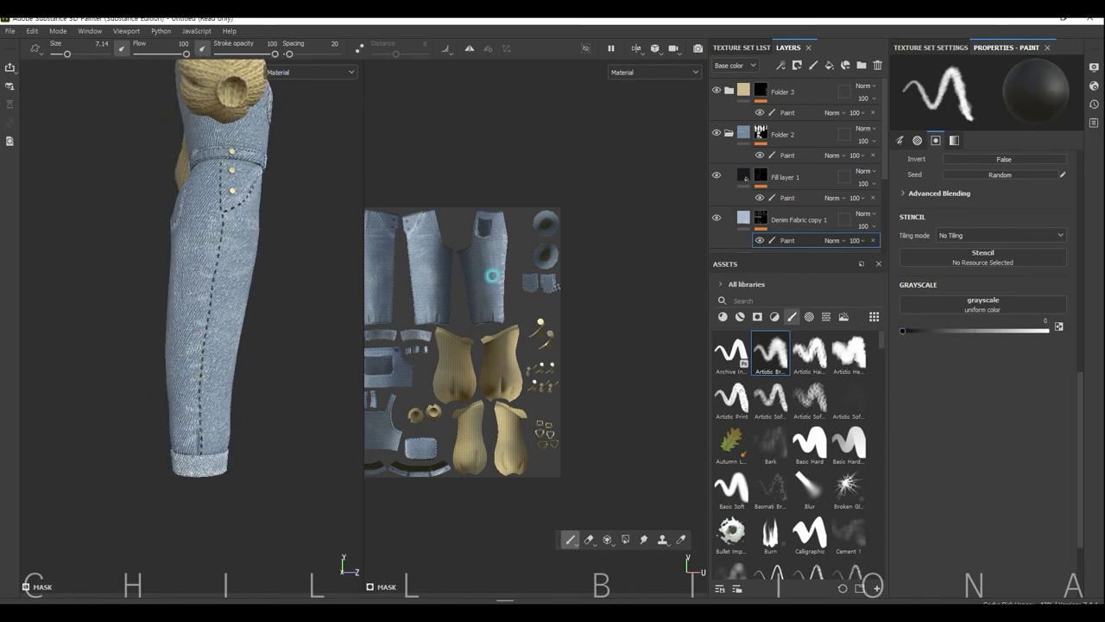
key(x)
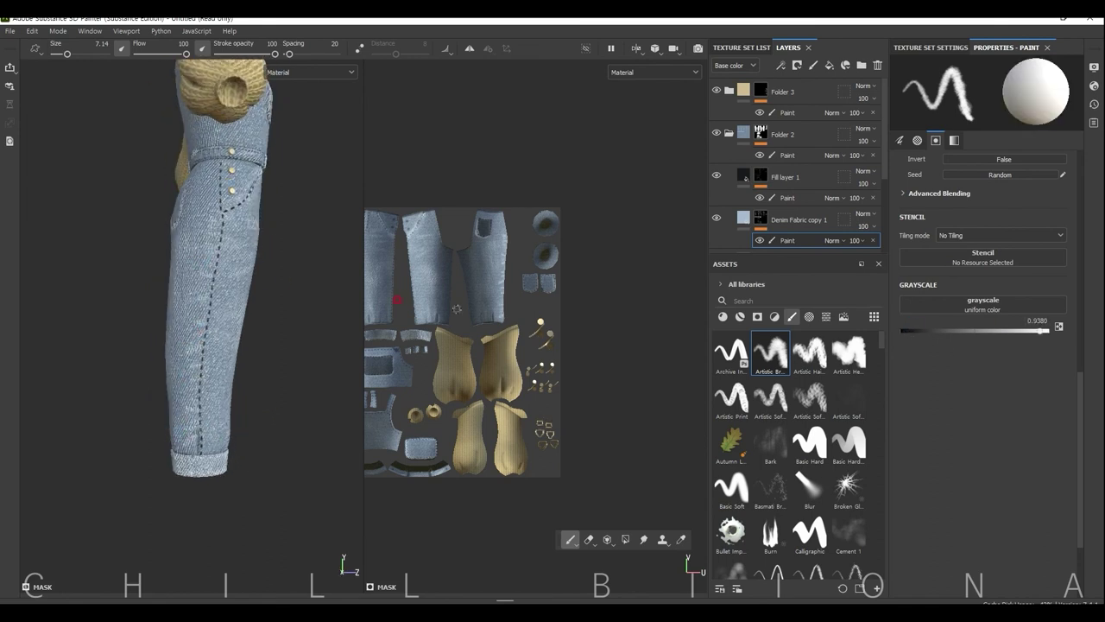
alt+drag(190, 318, 202, 378)
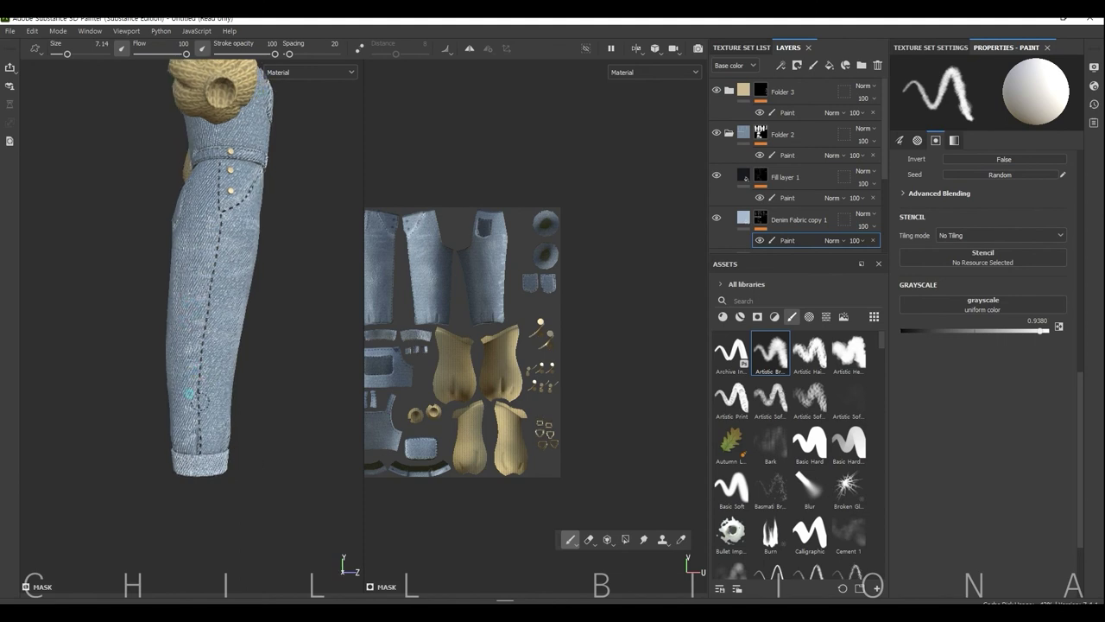
alt+drag(195, 424, 191, 320)
key(x)
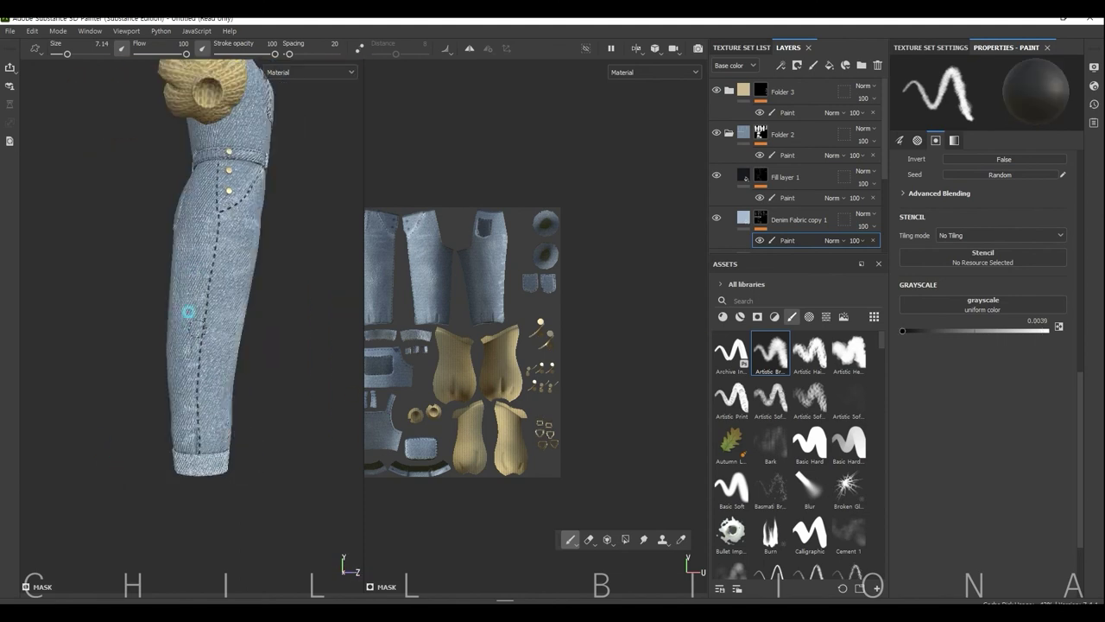
key(f)
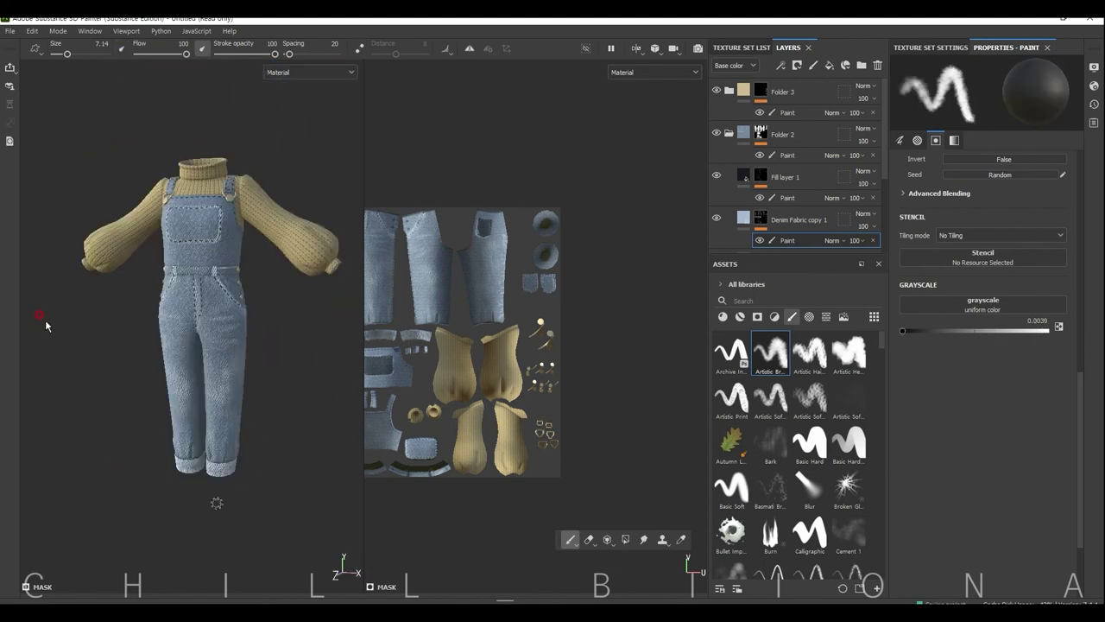